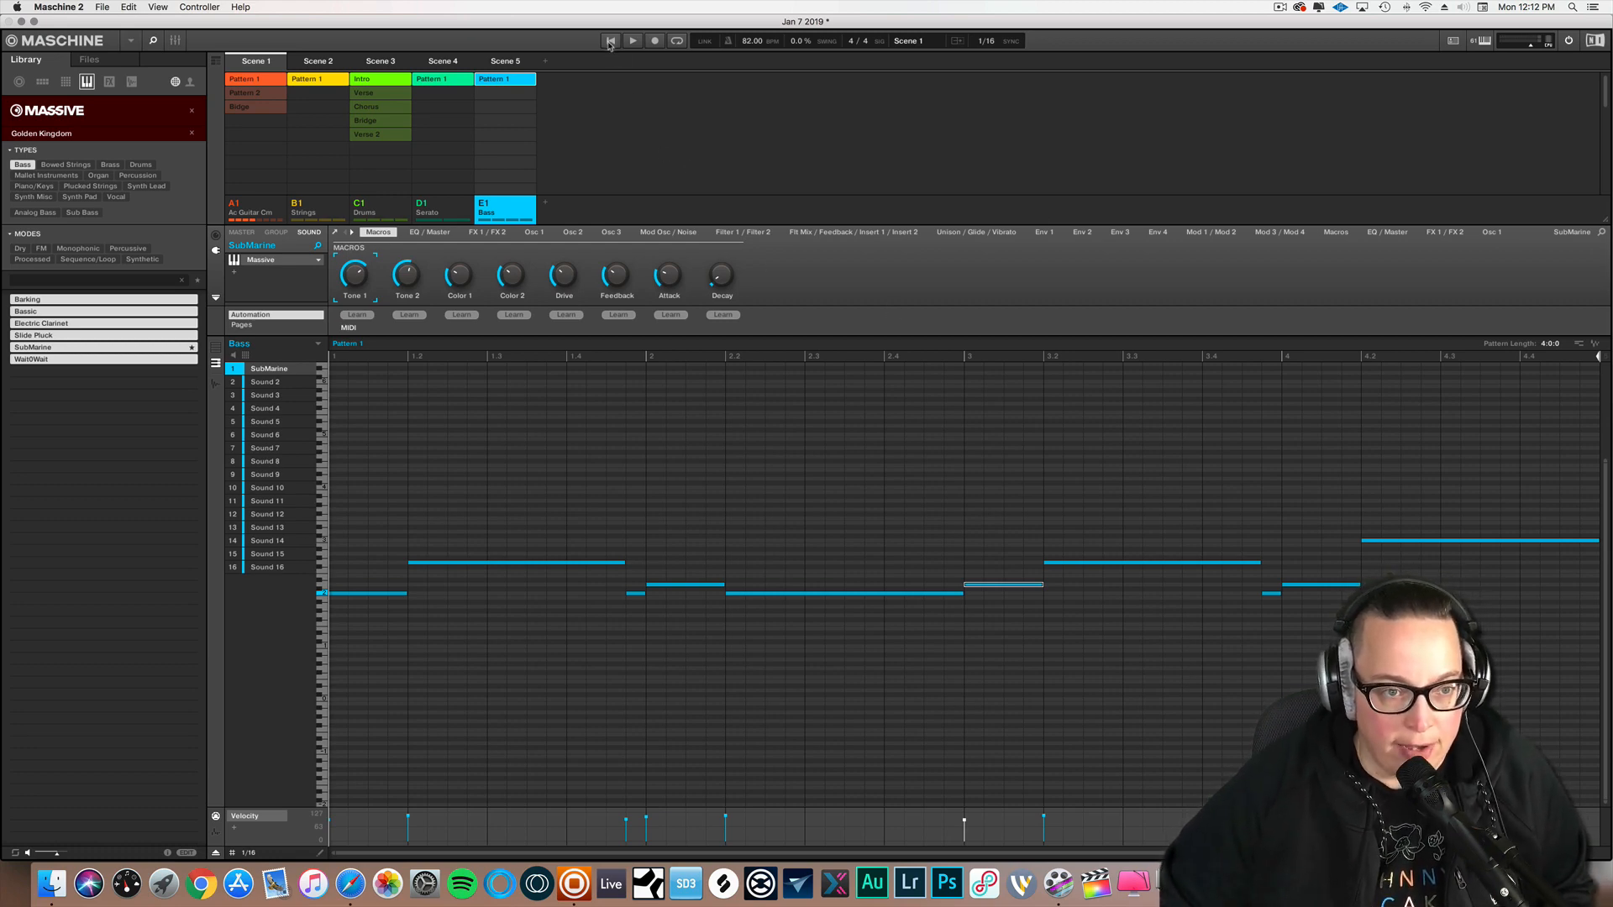
- Play the project and solo the guitar, strings, drums, Serato and bass groups one at a time to review each part
{"action": "key", "text": "space"}
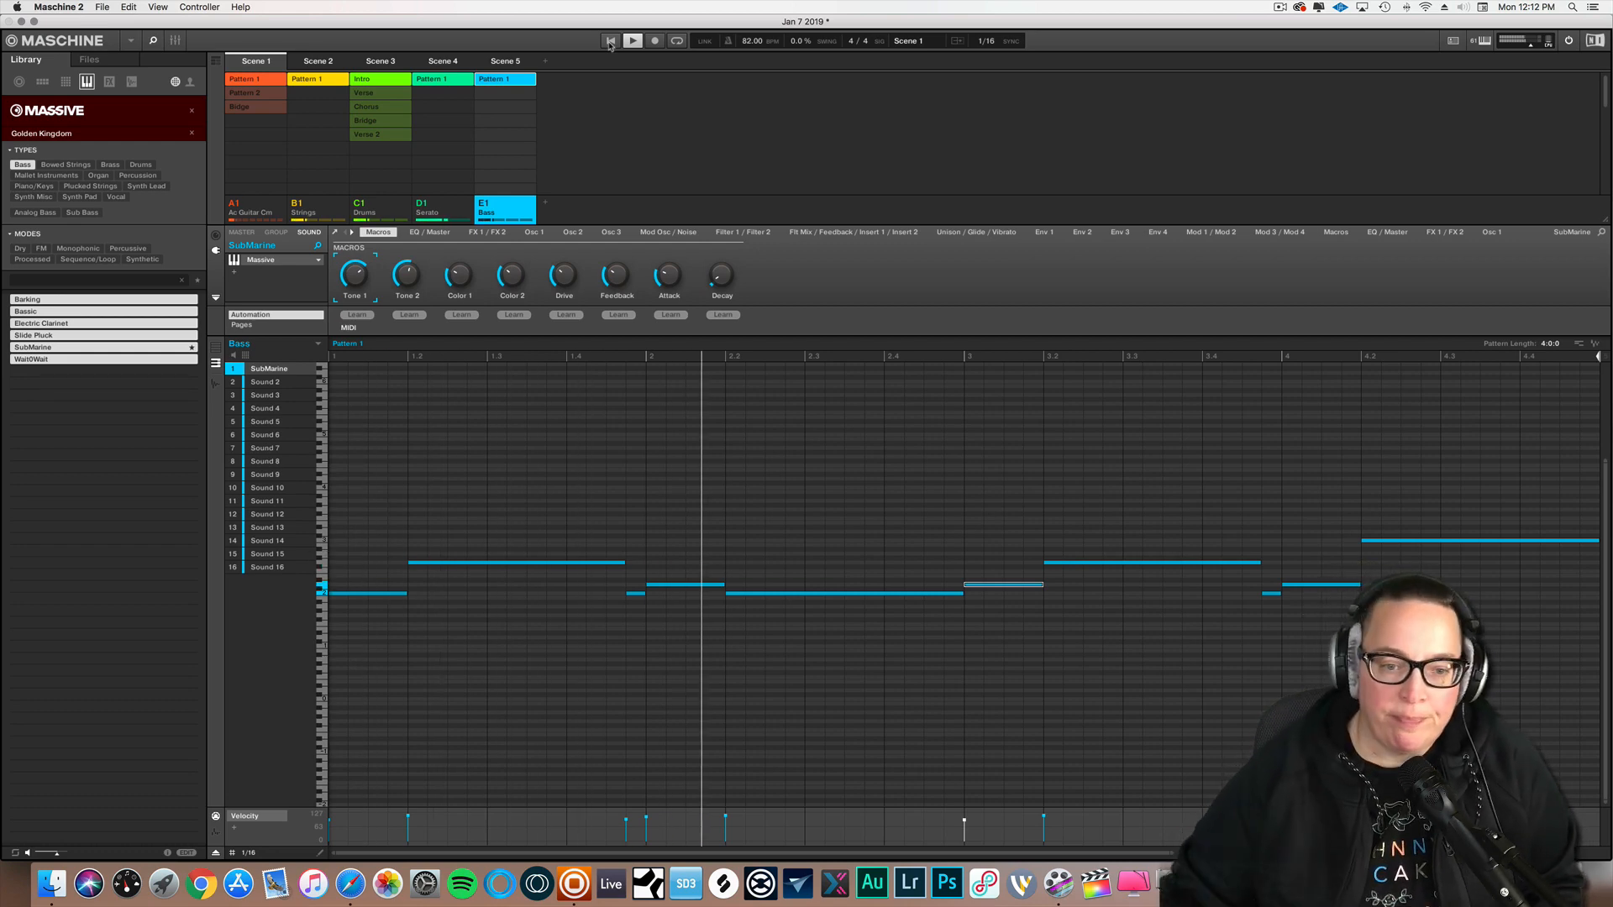
{"action": "left_click", "coordinate": [459, 206]}
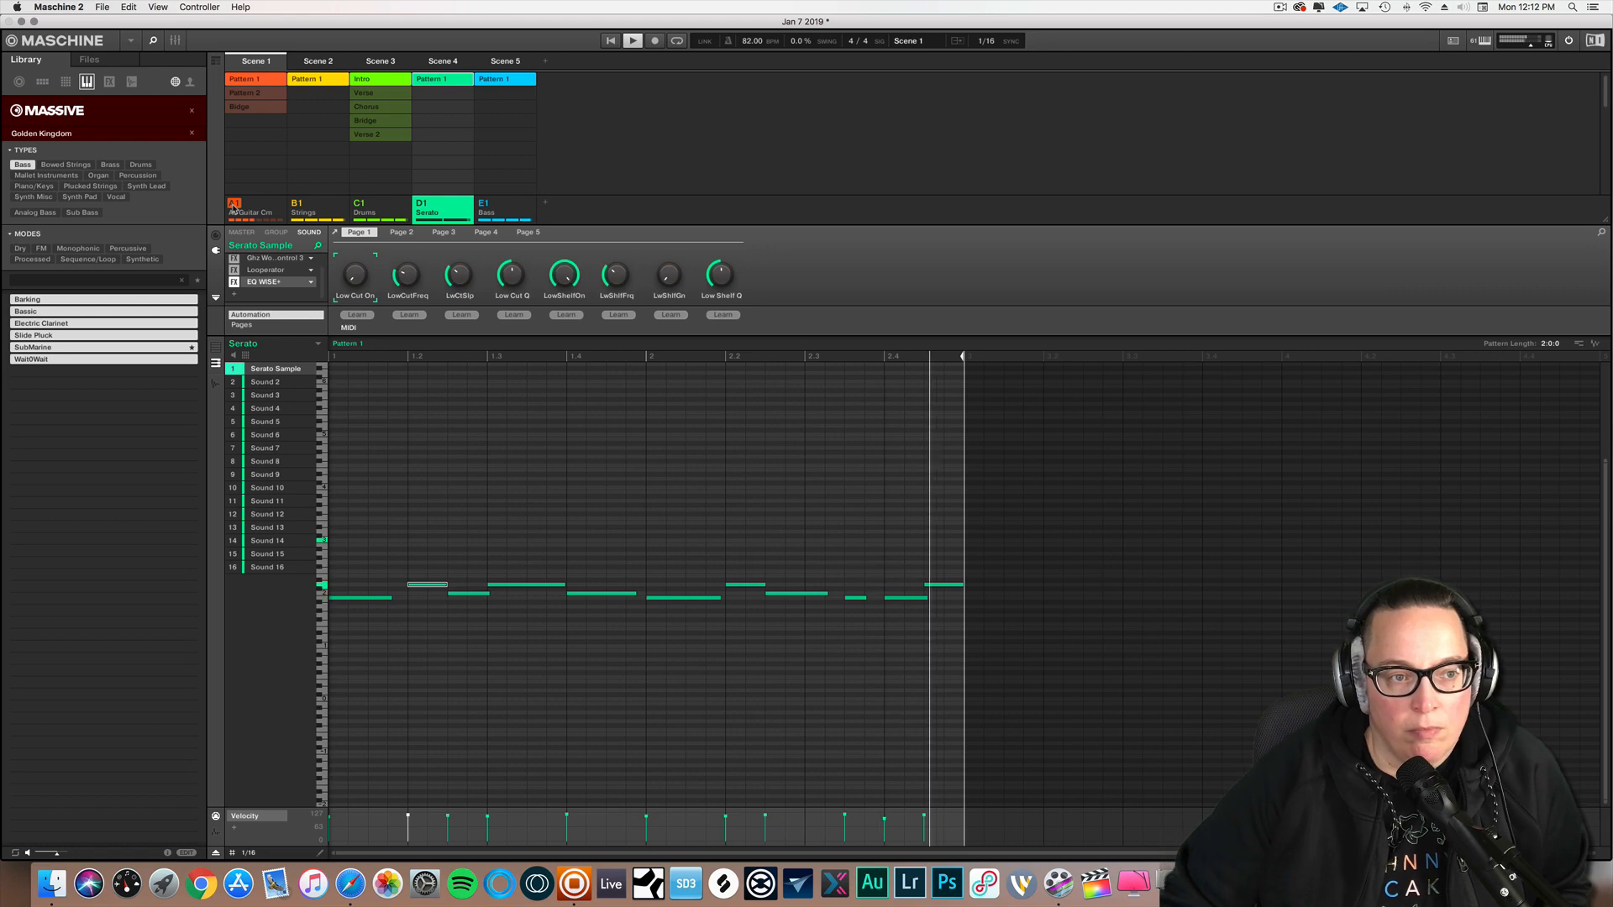
{"action": "right_click", "coordinate": [234, 206]}
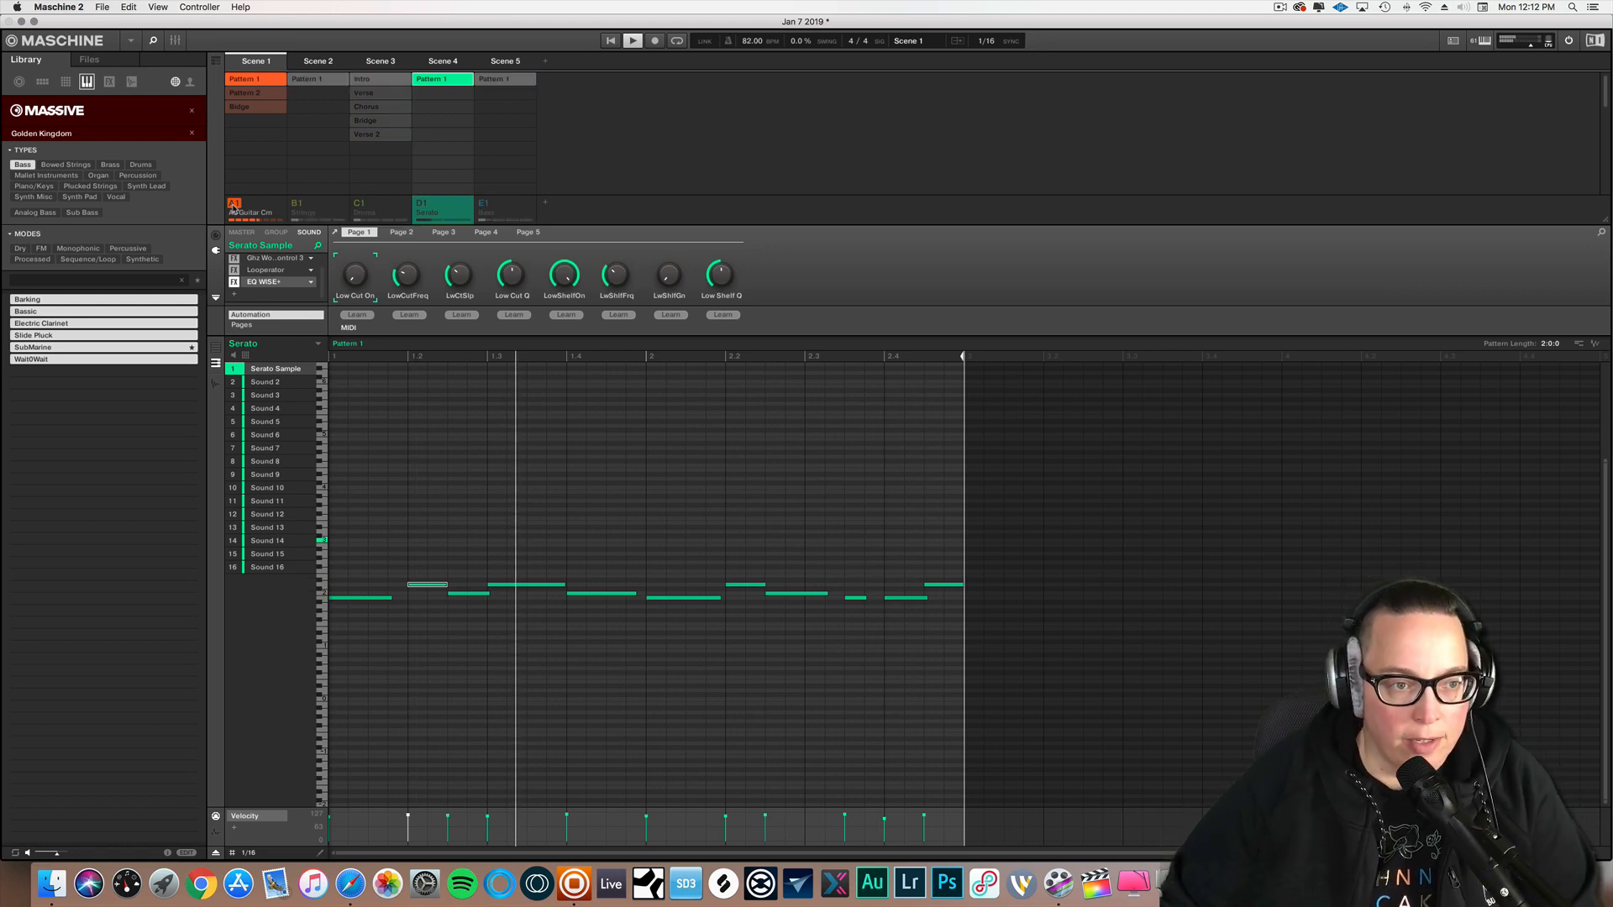
{"action": "right_click", "coordinate": [295, 206]}
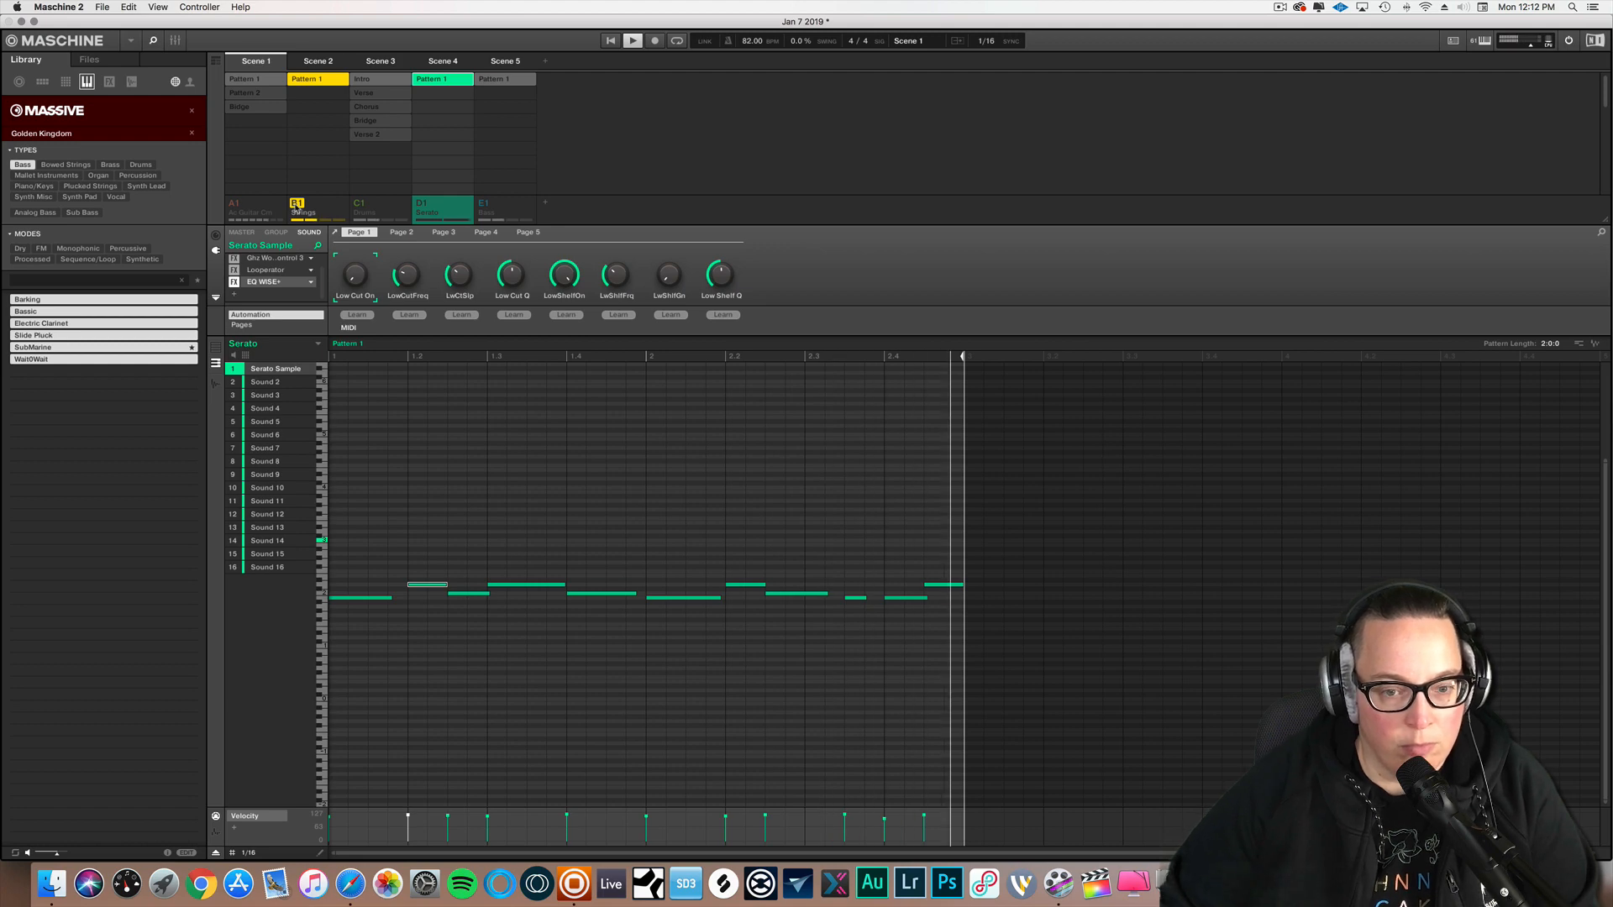
{"action": "right_click", "coordinate": [359, 207]}
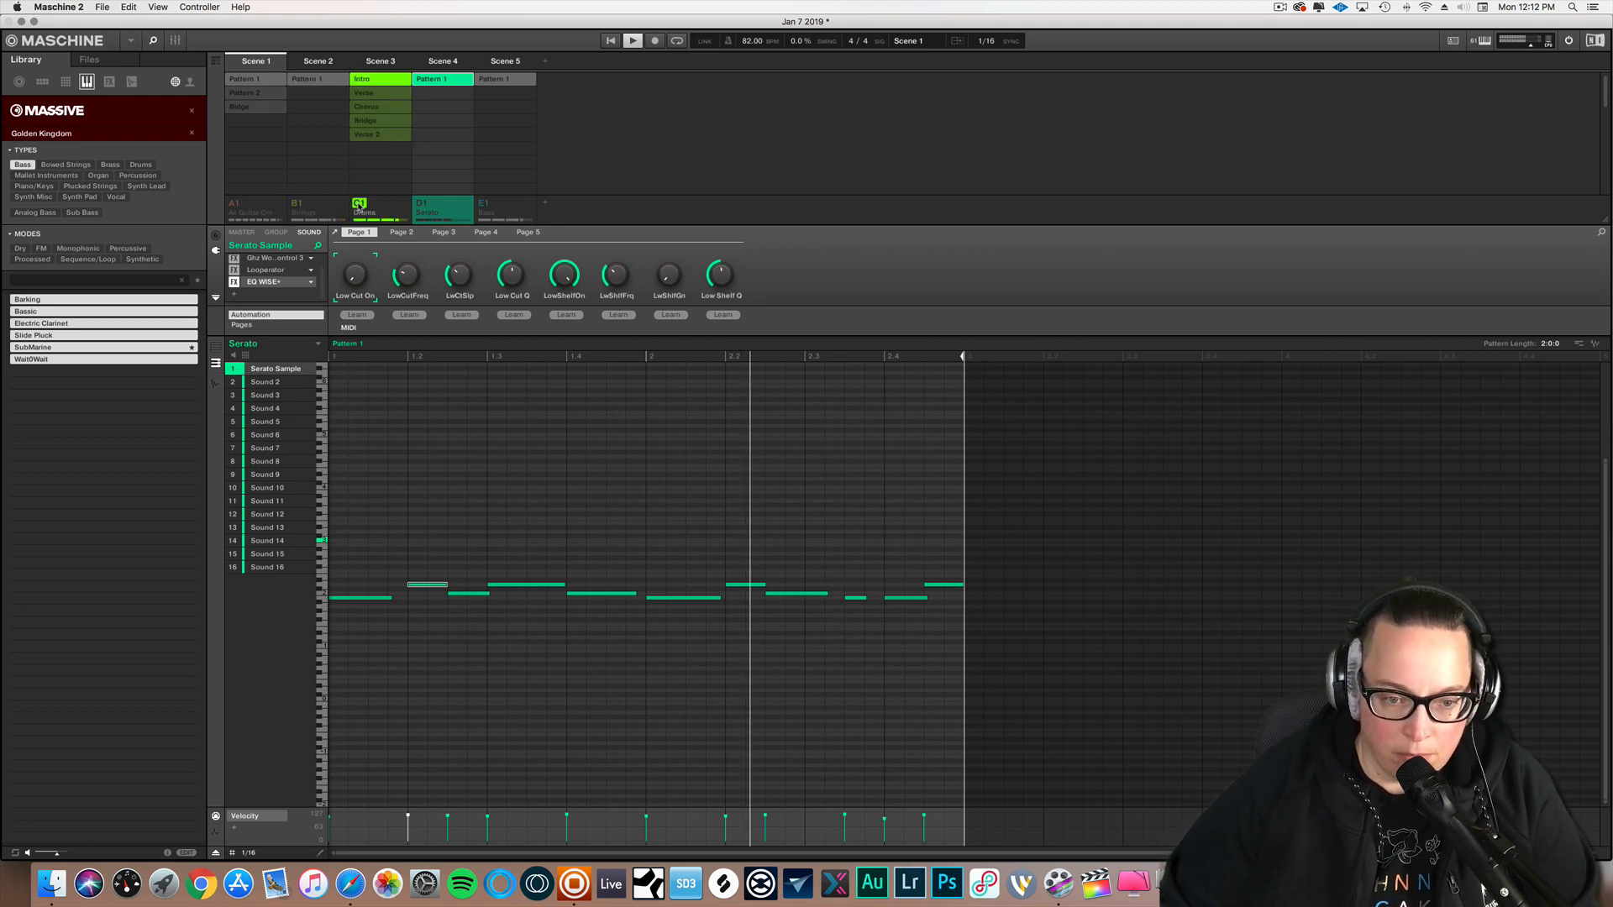
{"action": "right_click", "coordinate": [422, 205]}
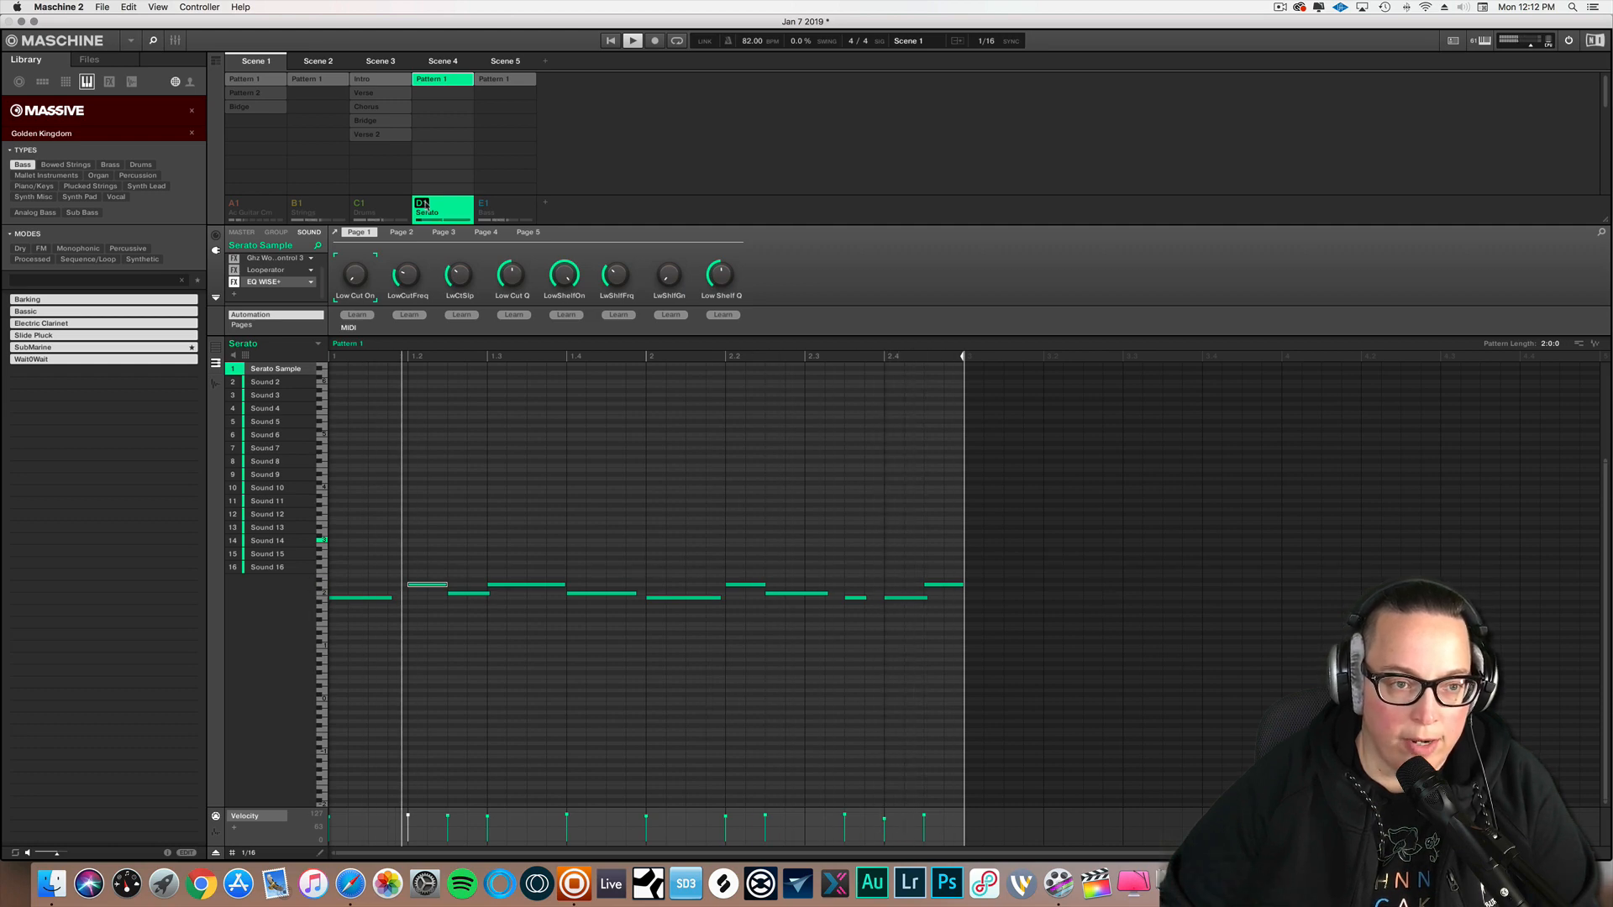
{"action": "left_click", "coordinate": [483, 207]}
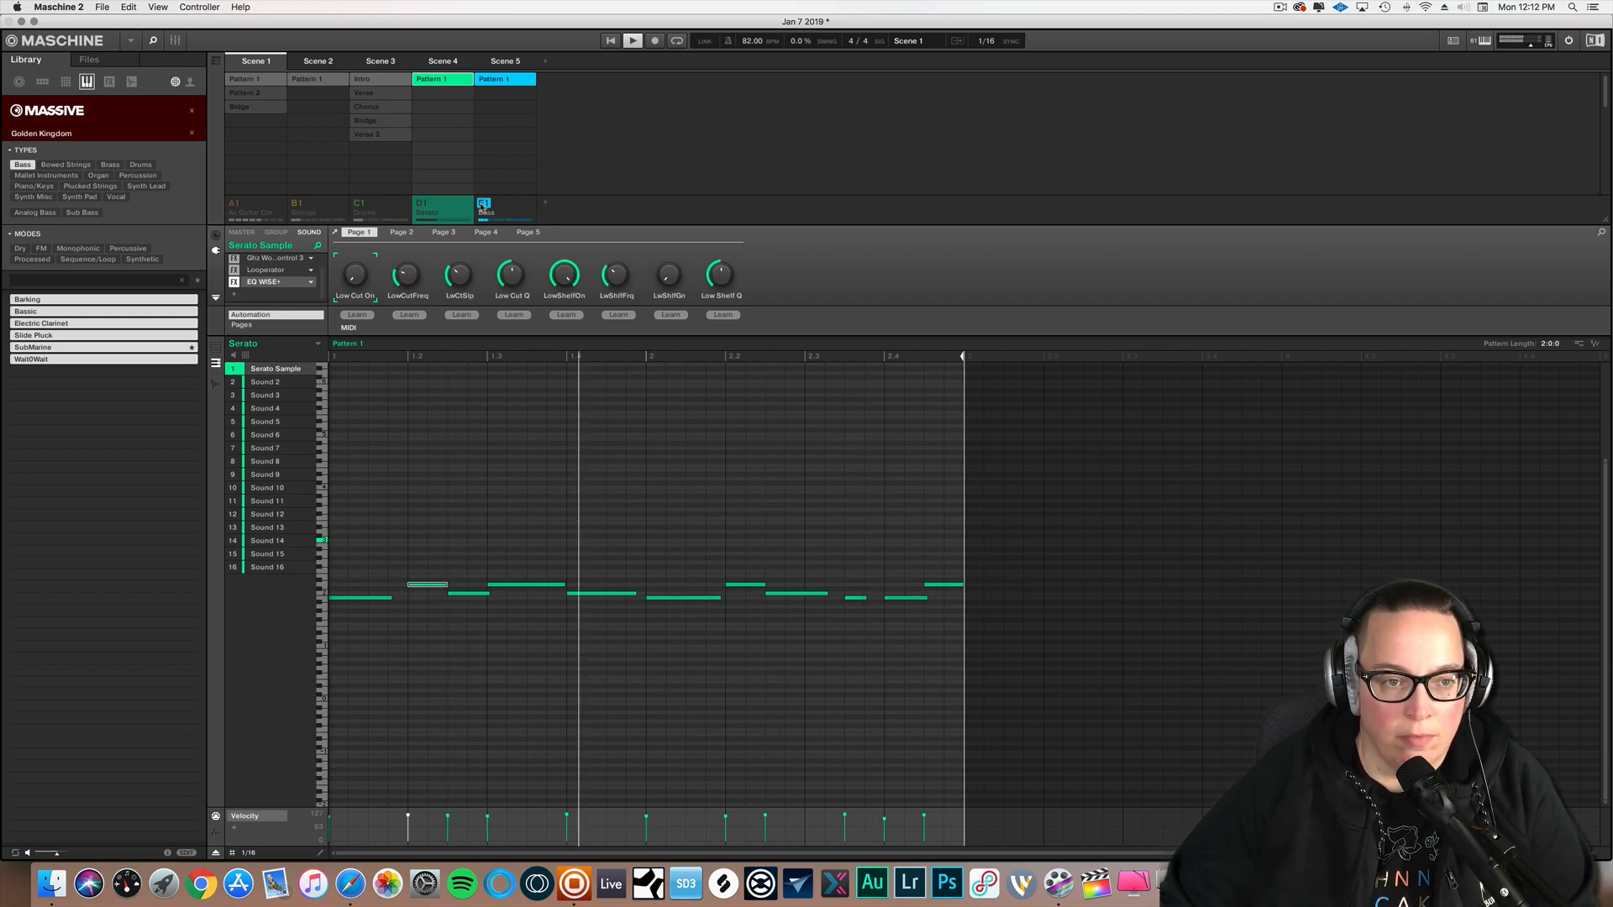
{"action": "right_click", "coordinate": [482, 206]}
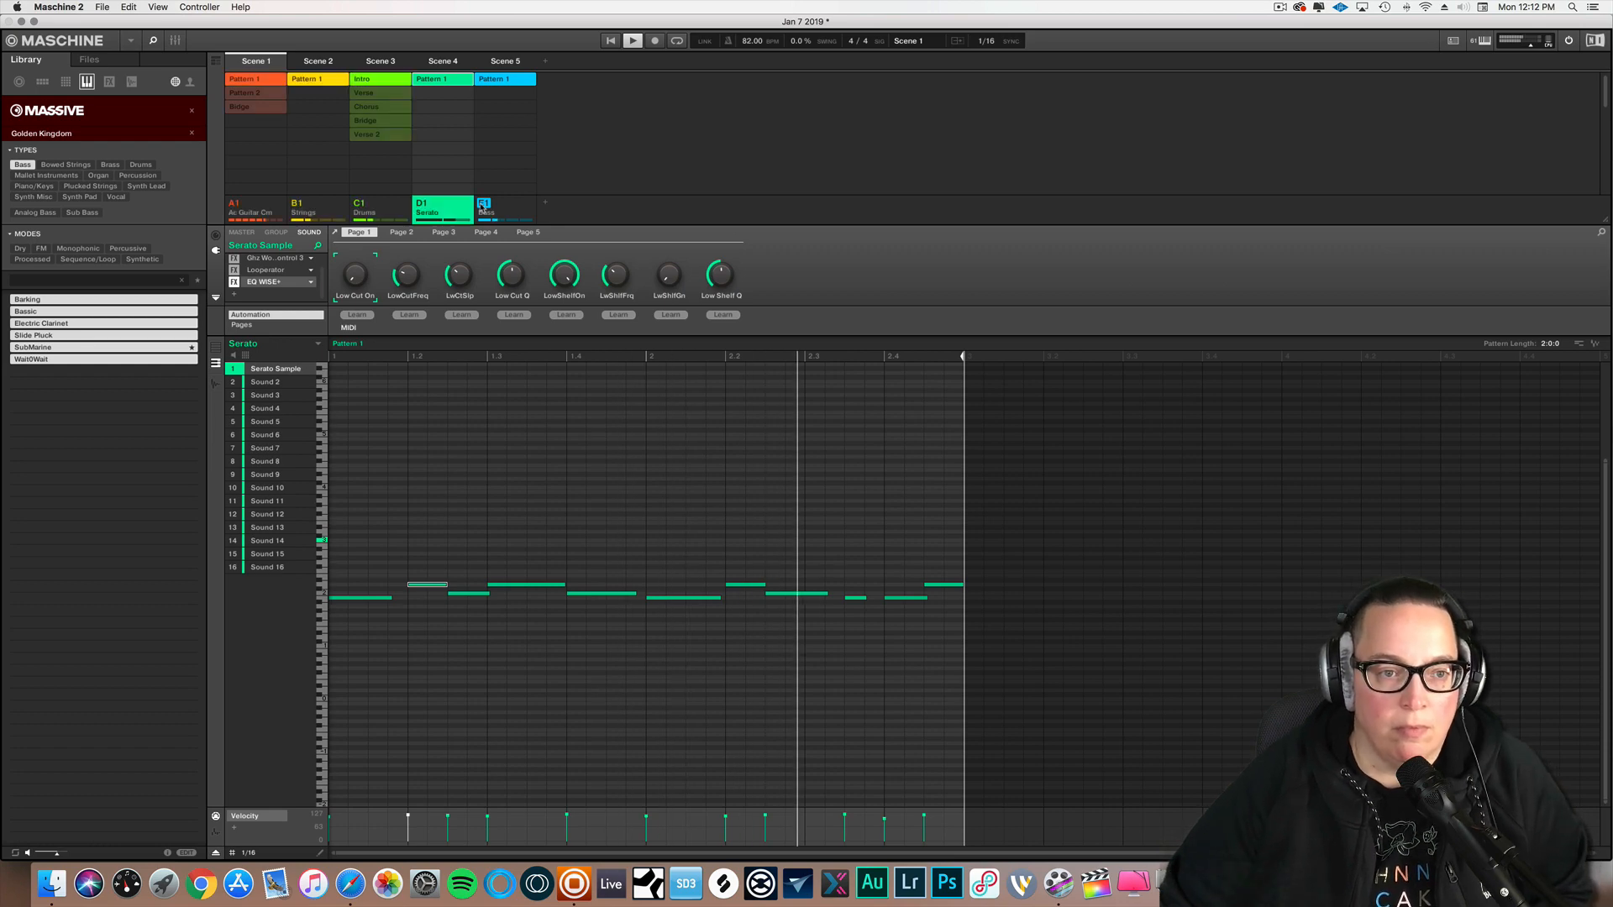
{"action": "left_click", "coordinate": [632, 42]}
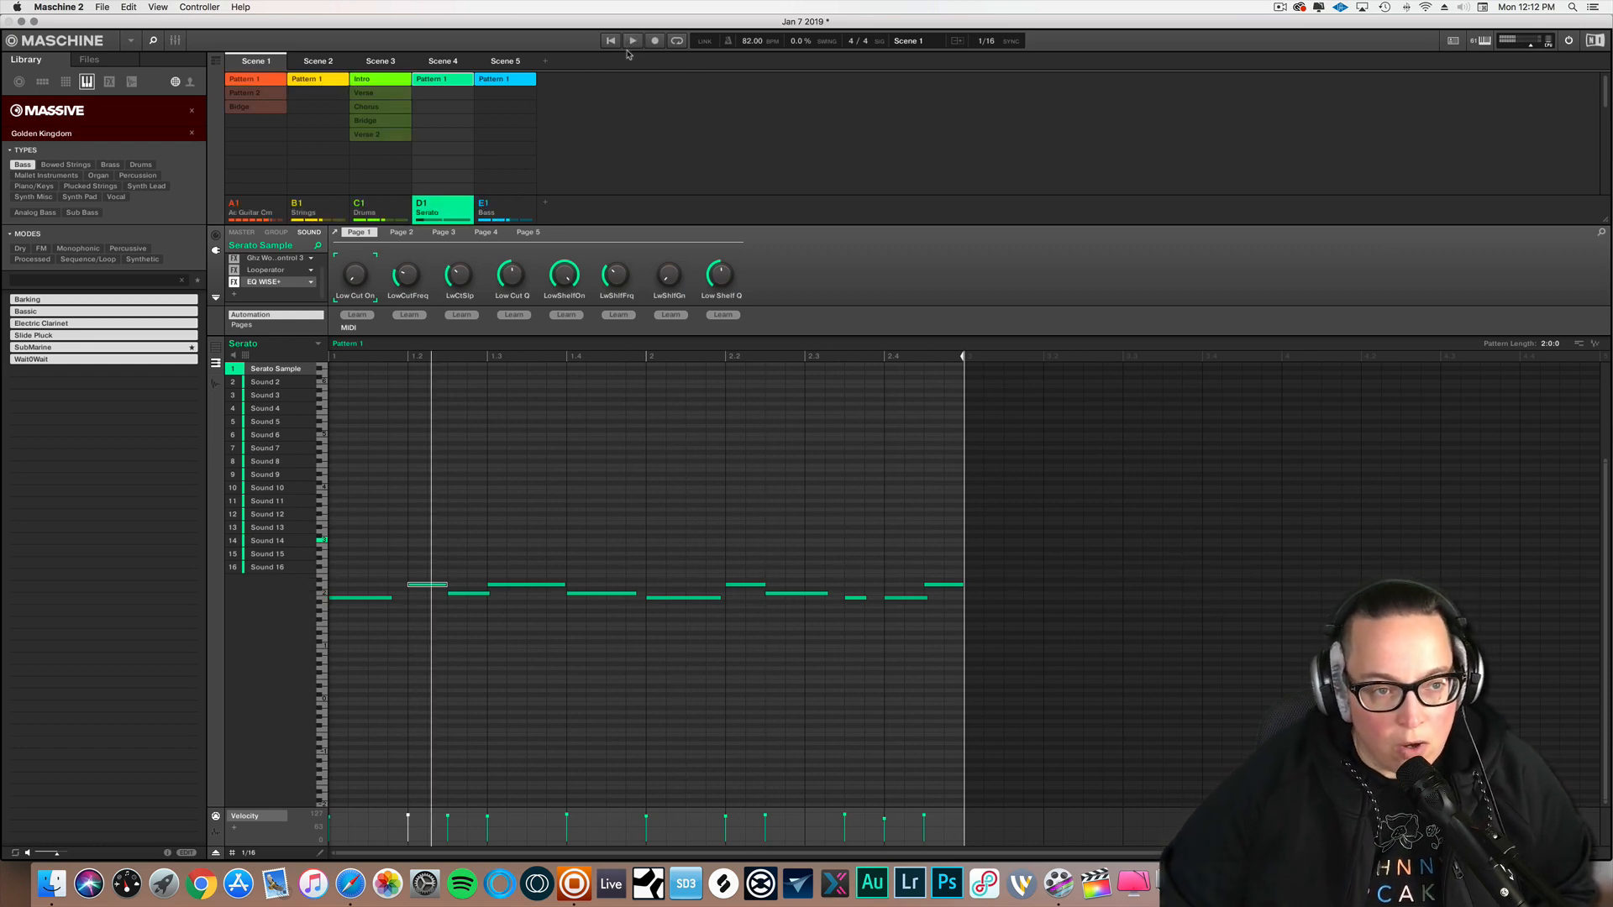
- Switch to the song arrangement timeline and rename the first section's scene as Intro
{"action": "left_click", "coordinate": [216, 62]}
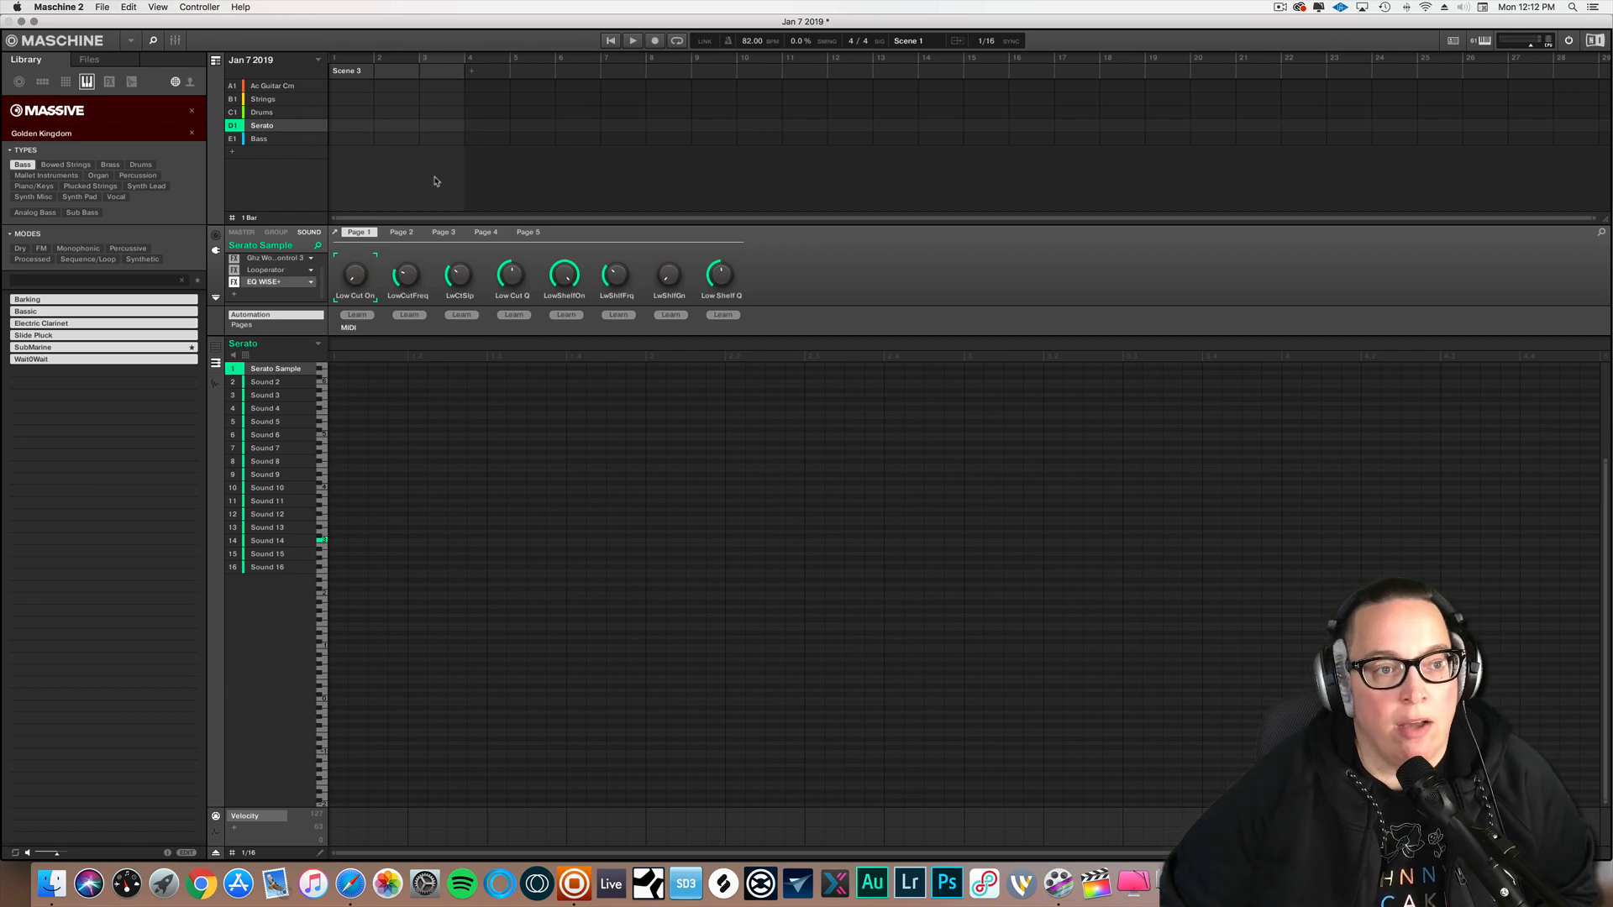
{"action": "left_click", "coordinate": [347, 73]}
{"action": "type", "text": "Intro"}
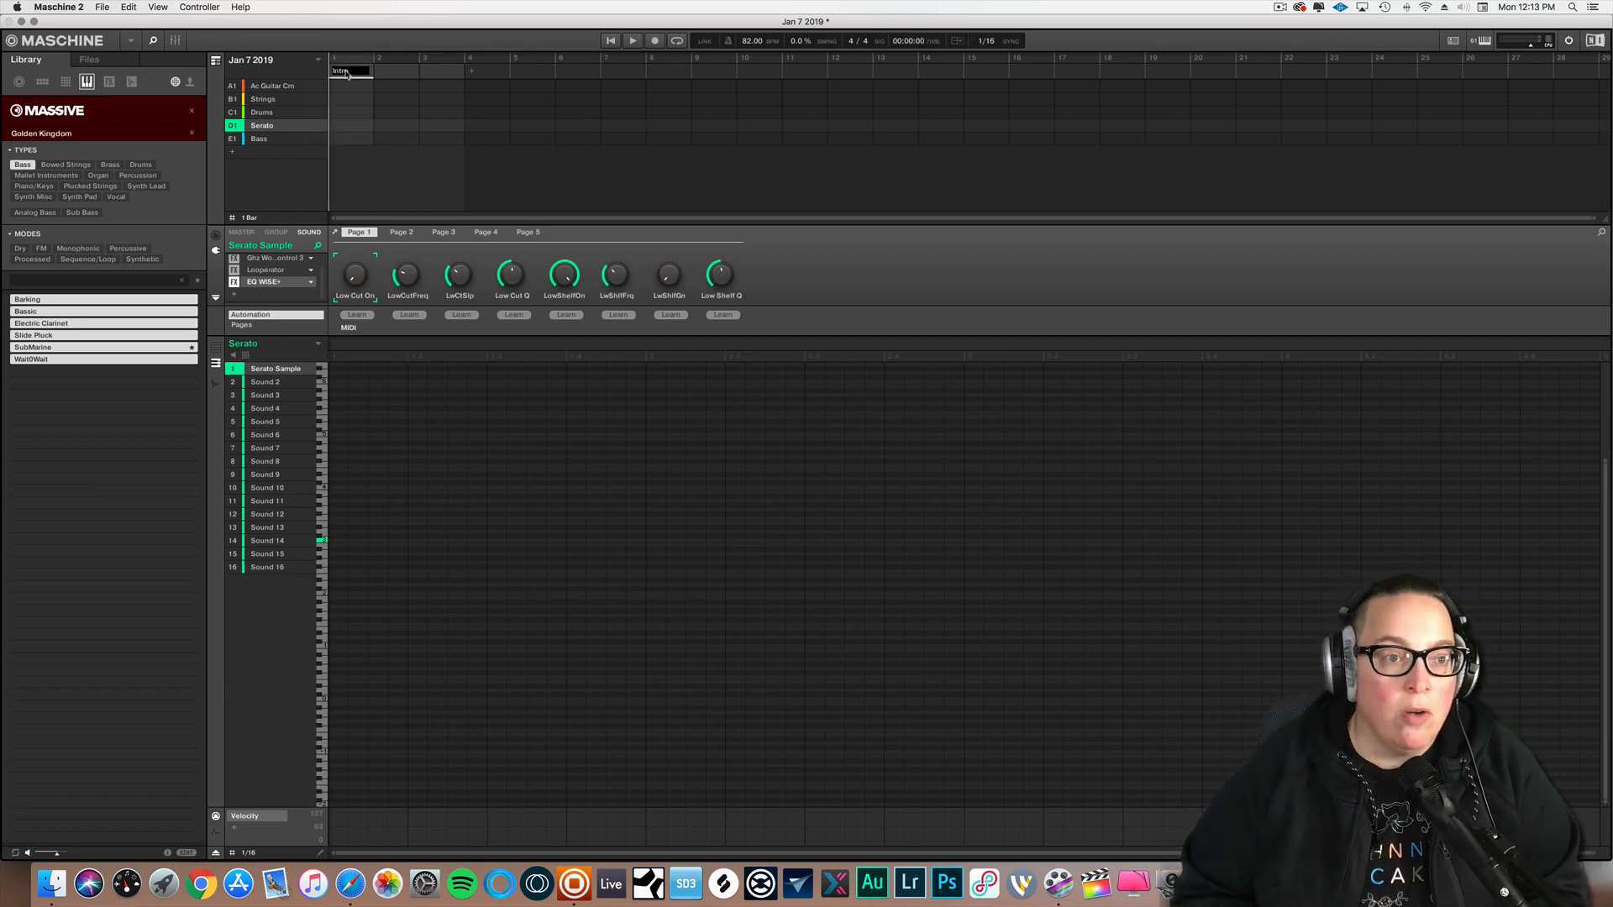
{"action": "key", "text": "Return"}
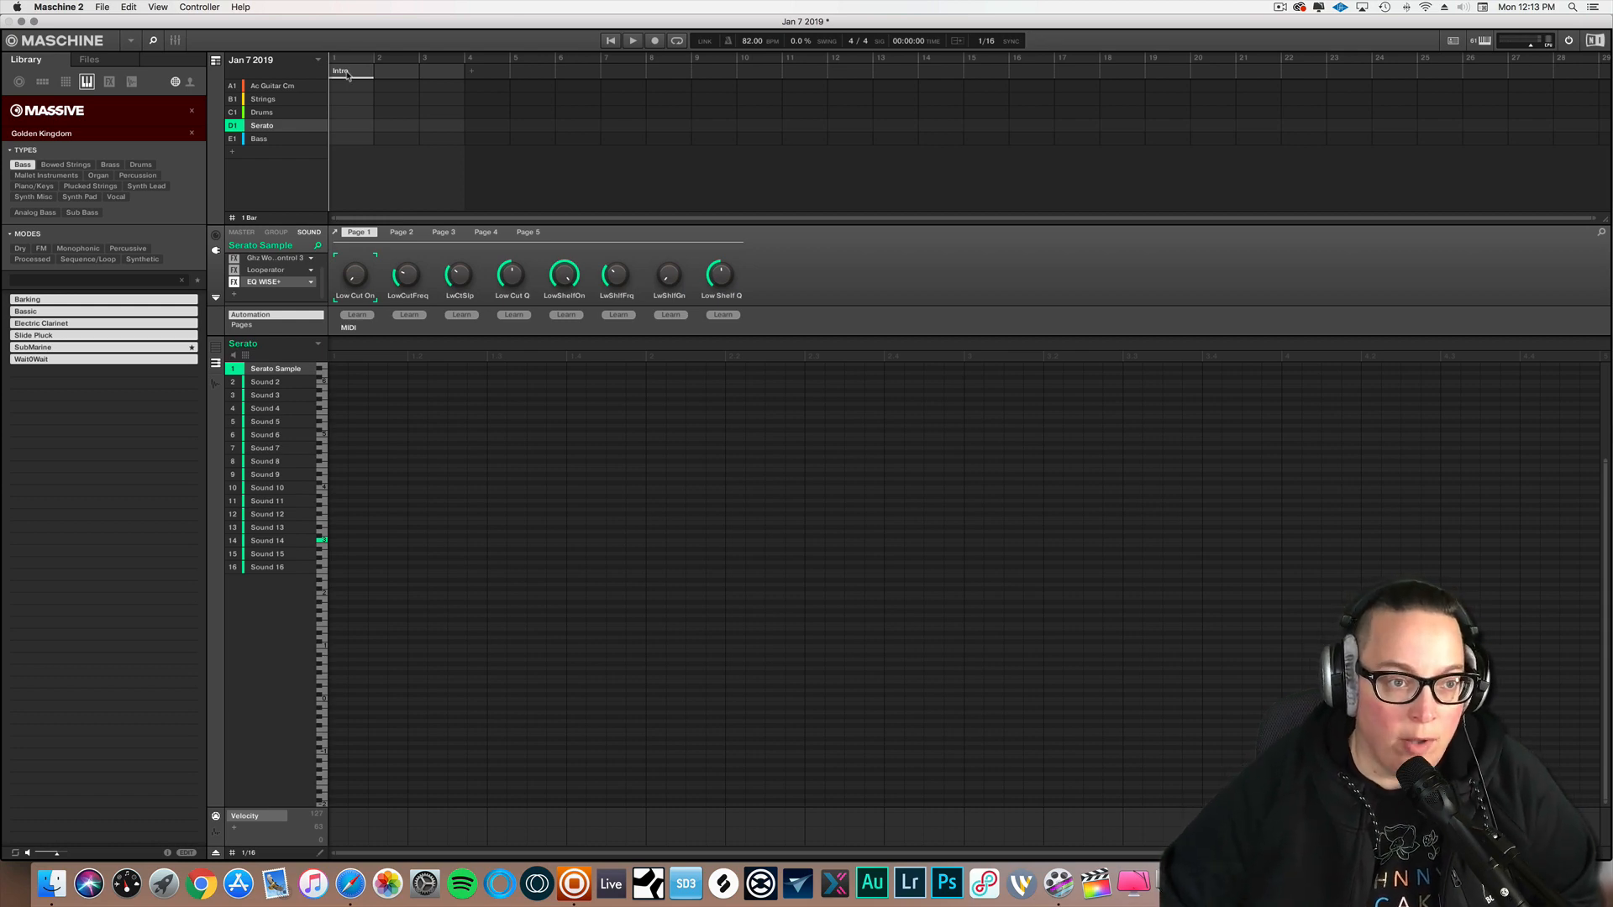
- Place the existing Pattern 1 of the Ac Guitar Cm group in the Intro section
{"action": "left_click", "coordinate": [340, 91]}
{"action": "mouse_move", "coordinate": [374, 112]}
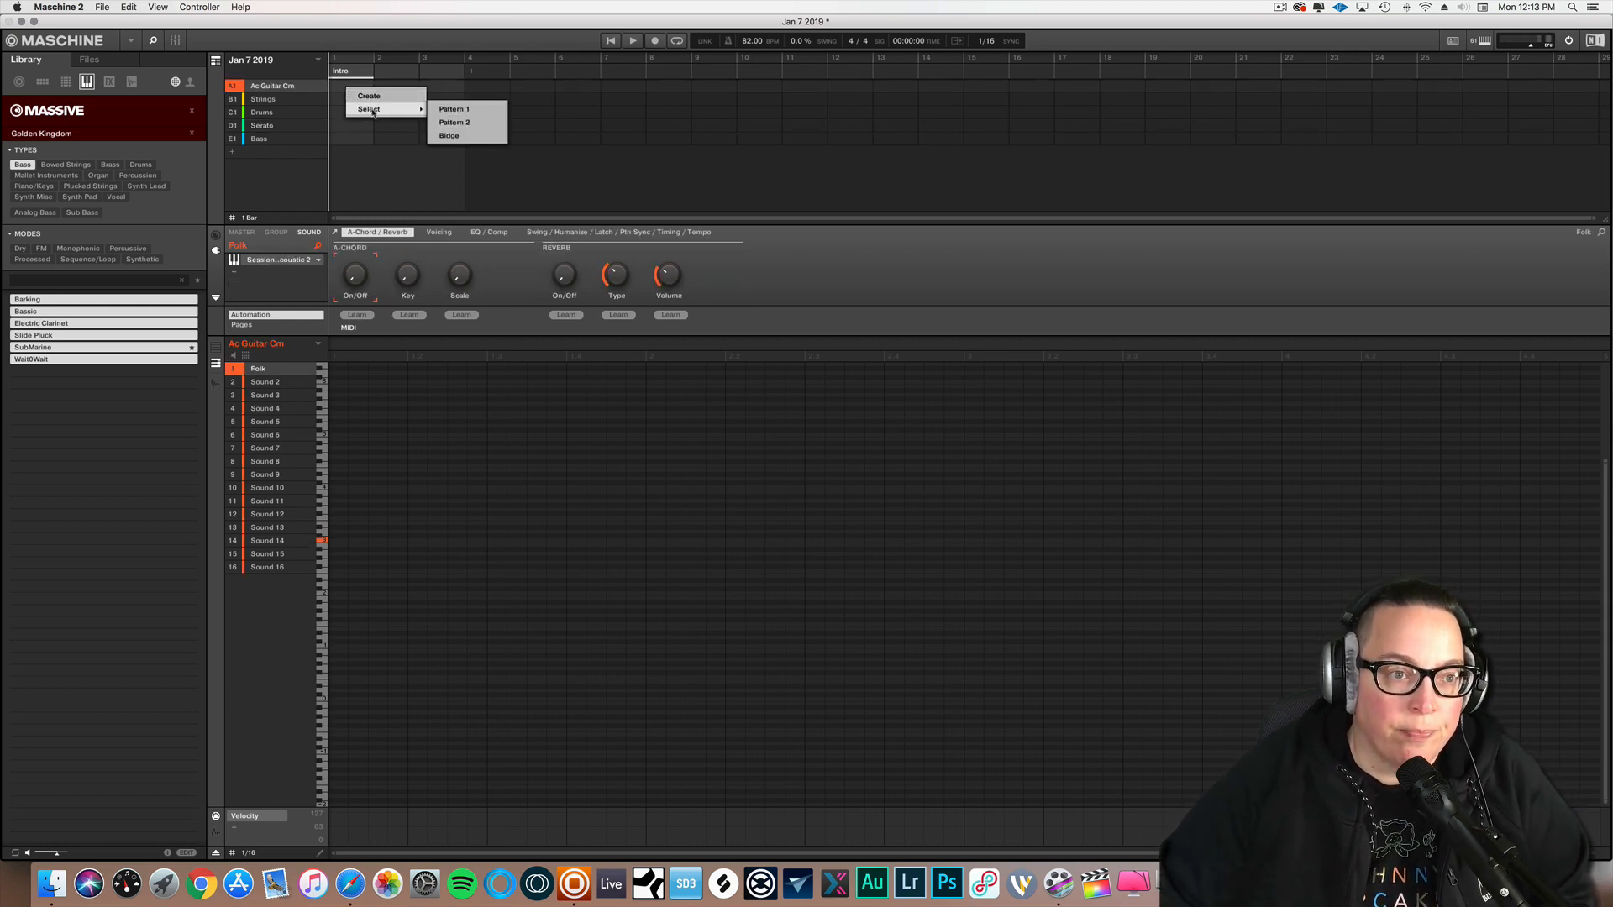
{"action": "left_click", "coordinate": [457, 110]}
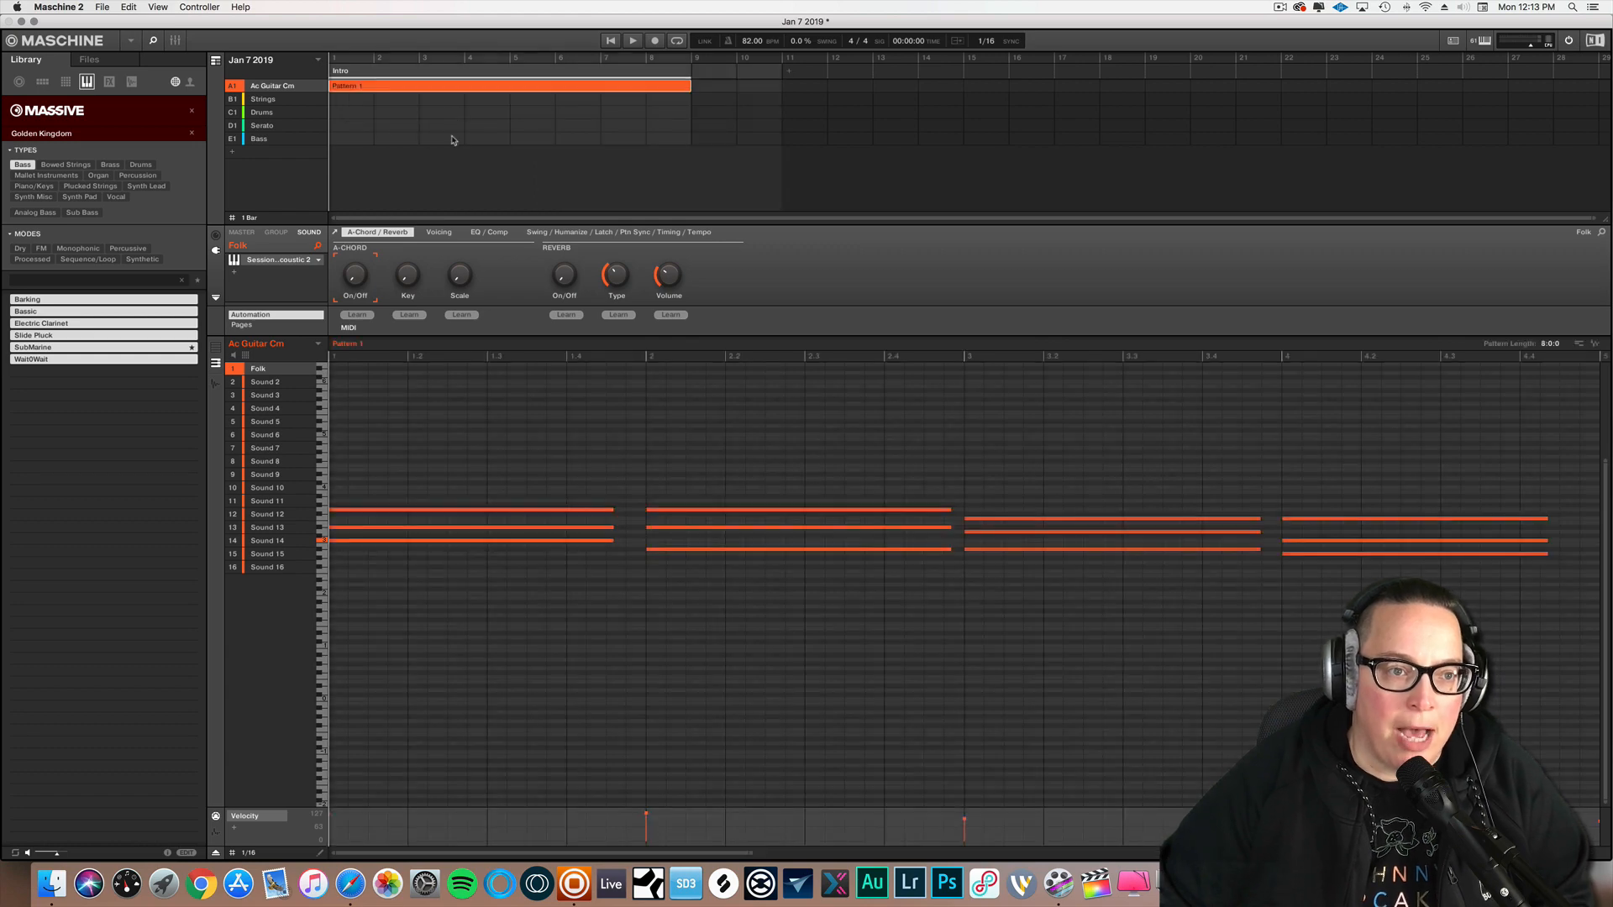
- Place the existing Pattern 1 of the Serato group in the Intro section and play back the start of the arrangement
{"action": "left_click", "coordinate": [293, 126]}
{"action": "left_click", "coordinate": [342, 127]}
{"action": "mouse_move", "coordinate": [380, 145]}
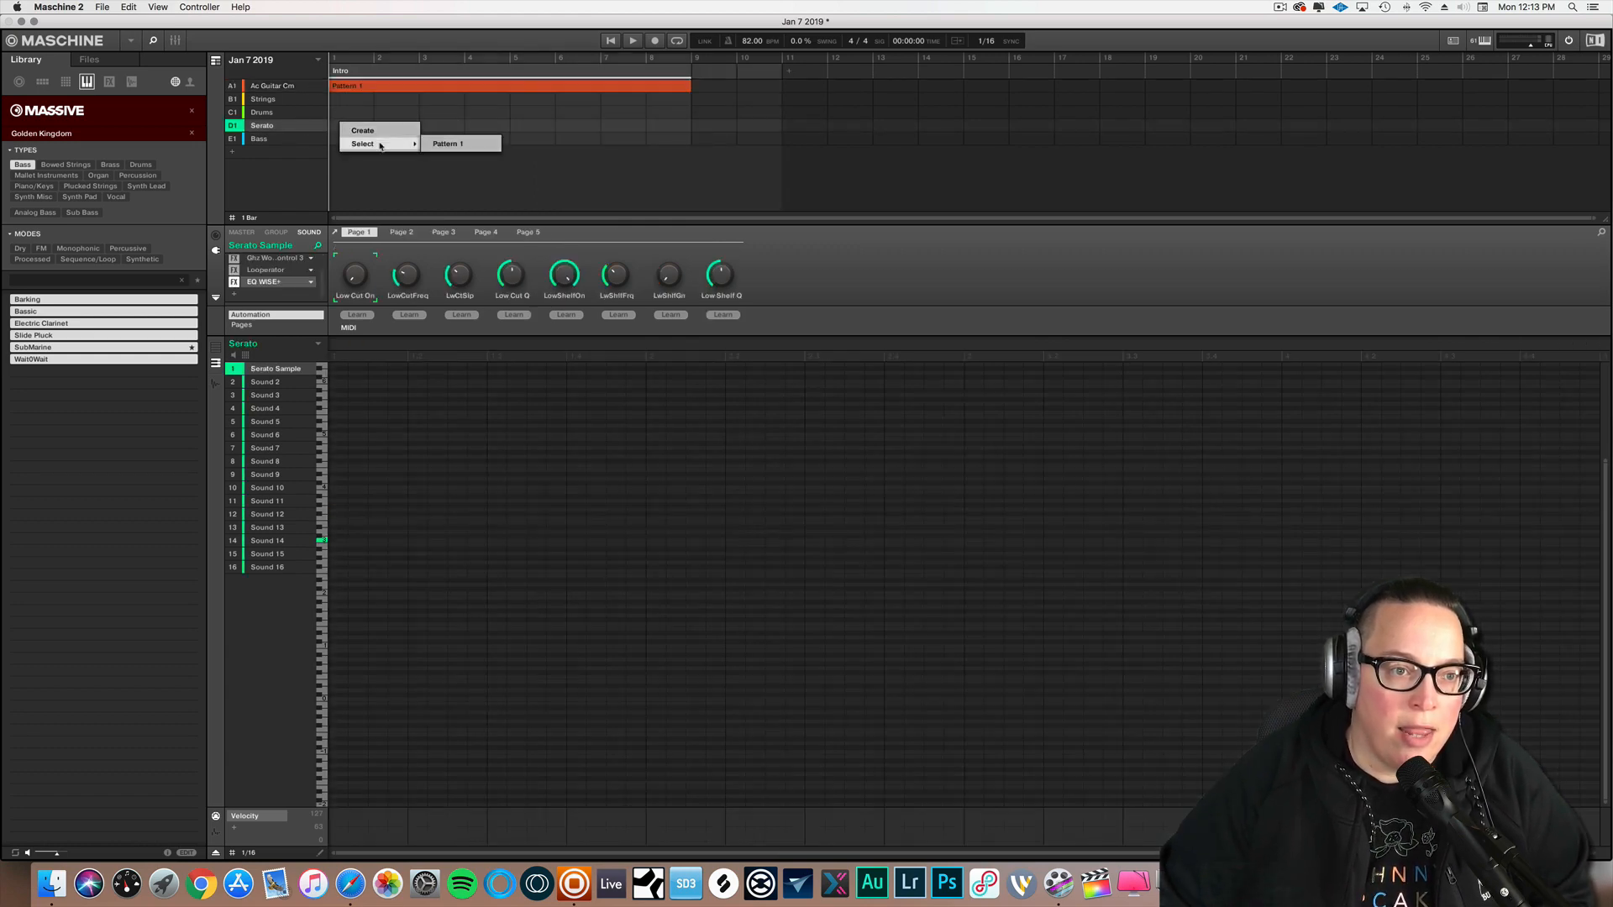
{"action": "left_click", "coordinate": [447, 144]}
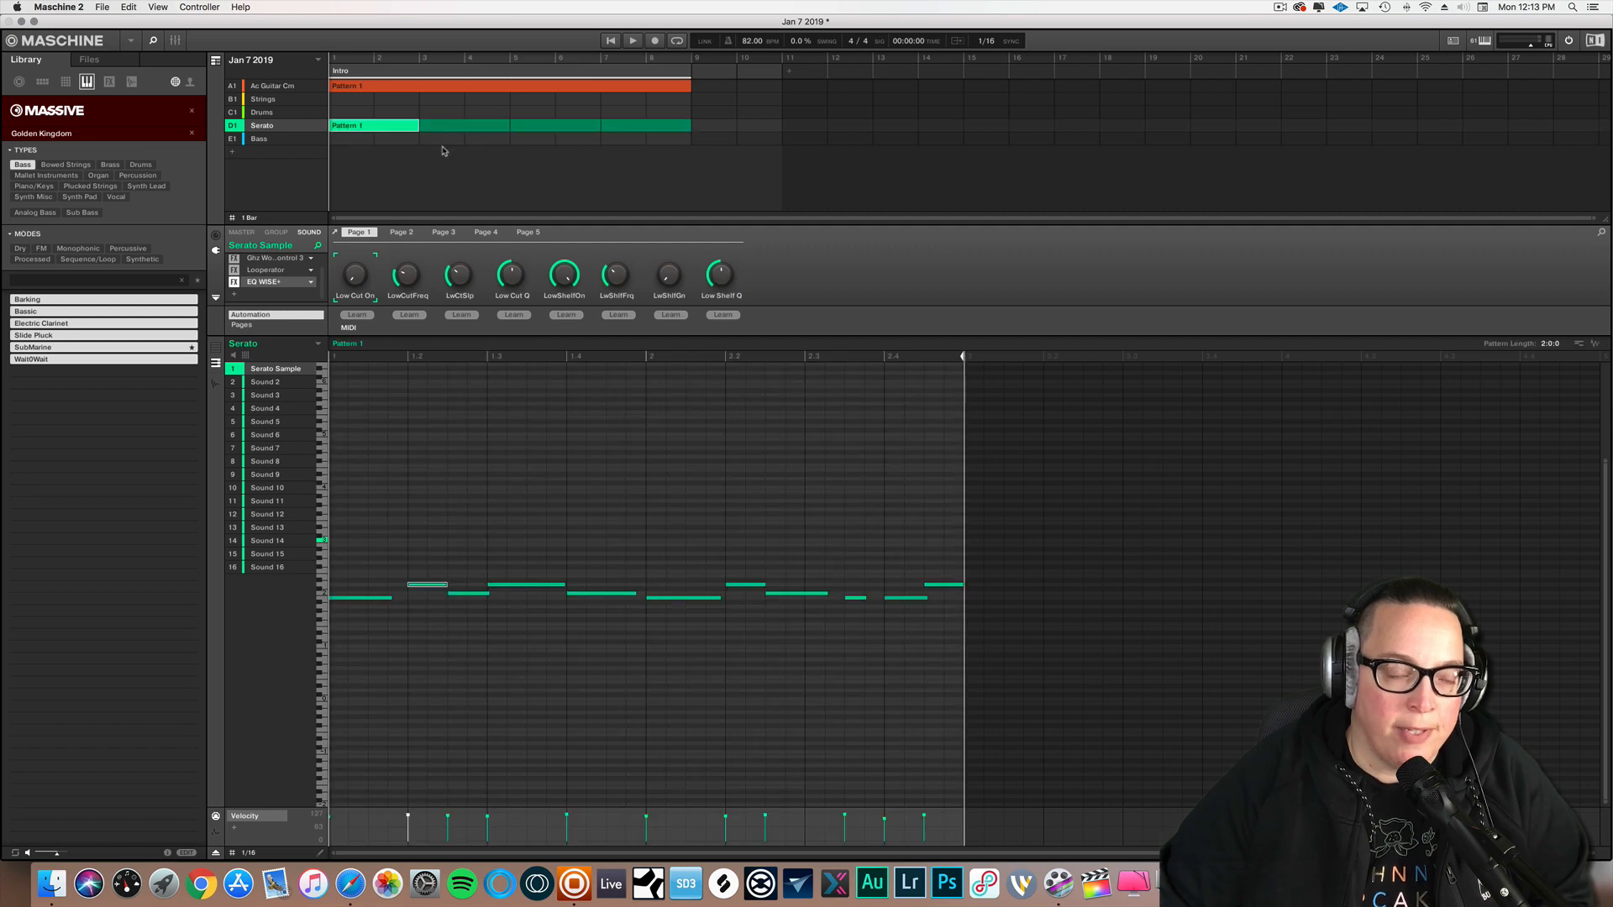
{"action": "key", "text": "space"}
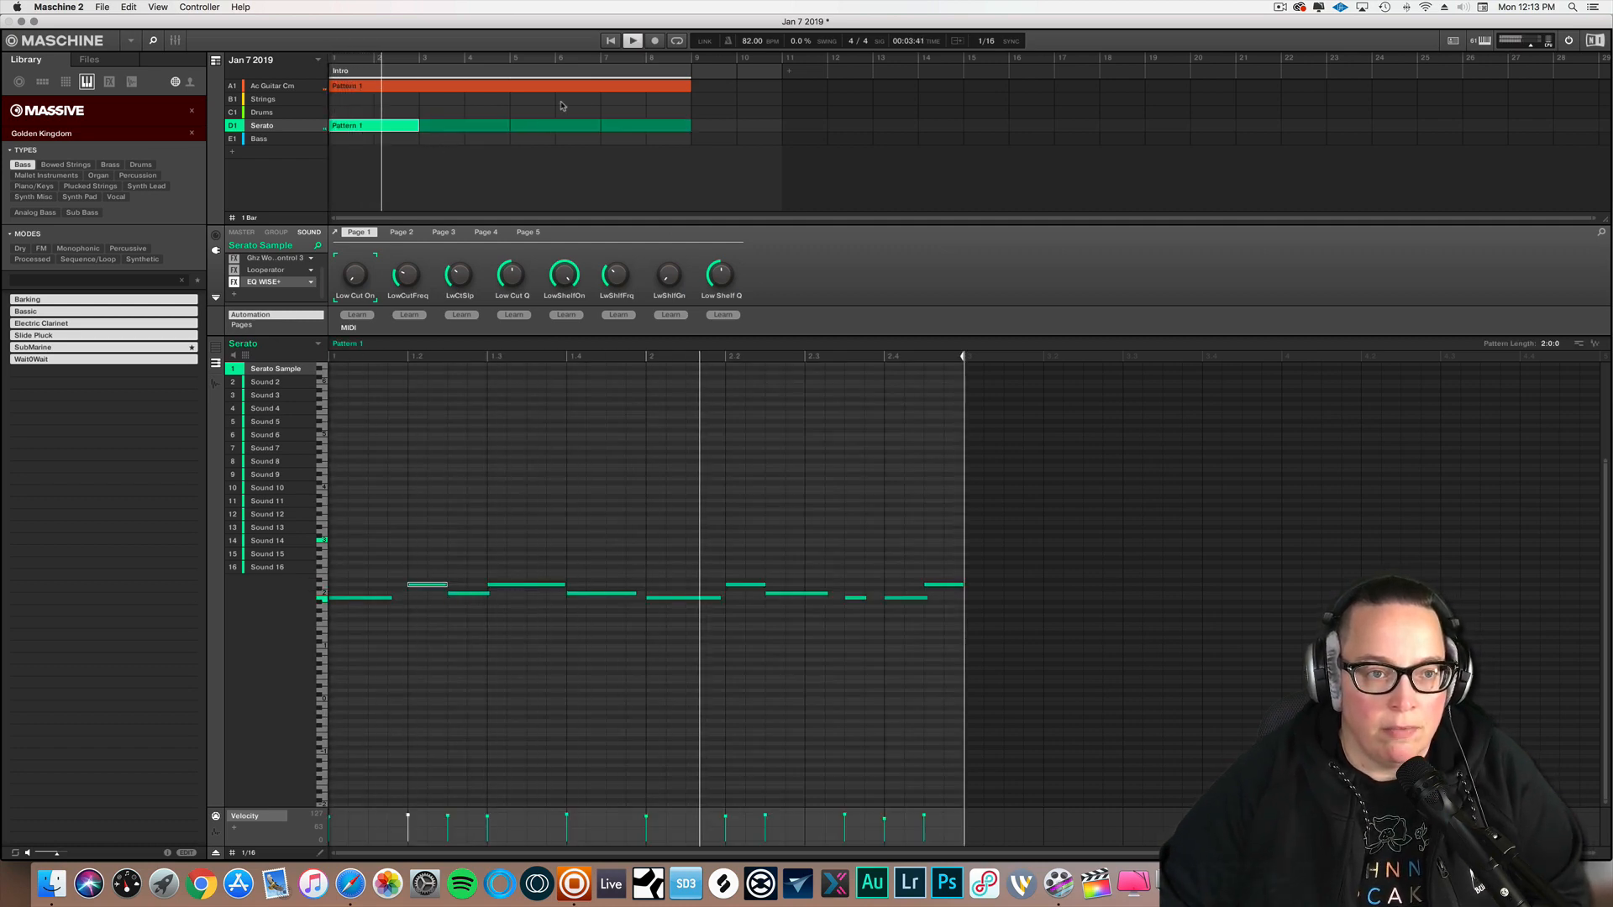
{"action": "key", "text": "space"}
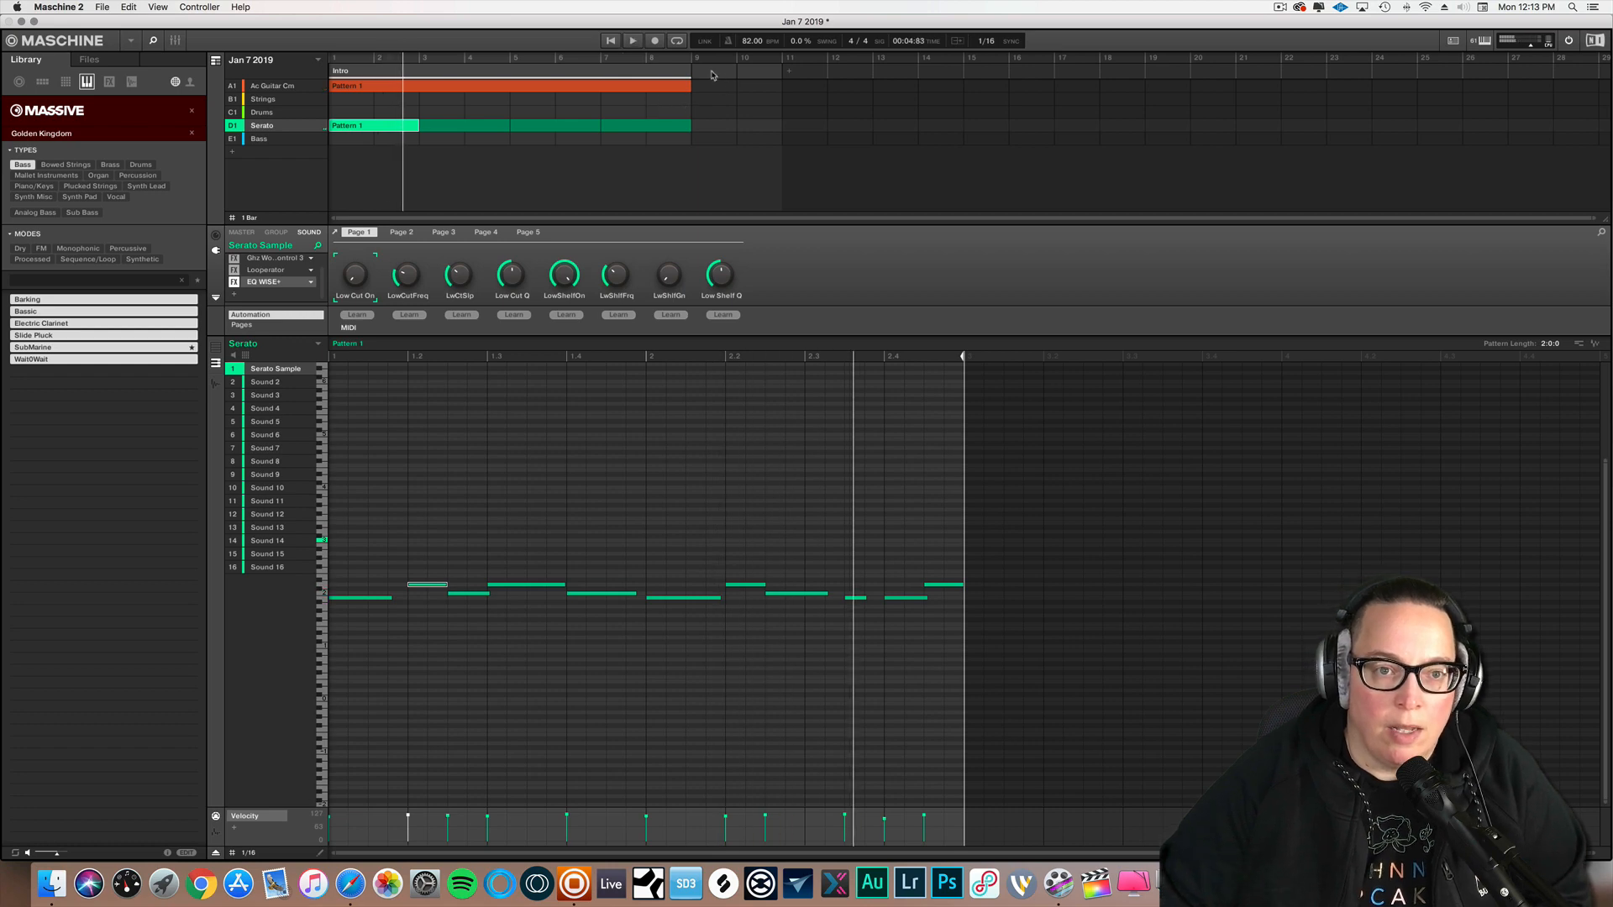
- Remove the two empty sections that follow the Intro in the timeline
{"action": "left_click", "coordinate": [712, 73]}
{"action": "right_click", "coordinate": [707, 72]}
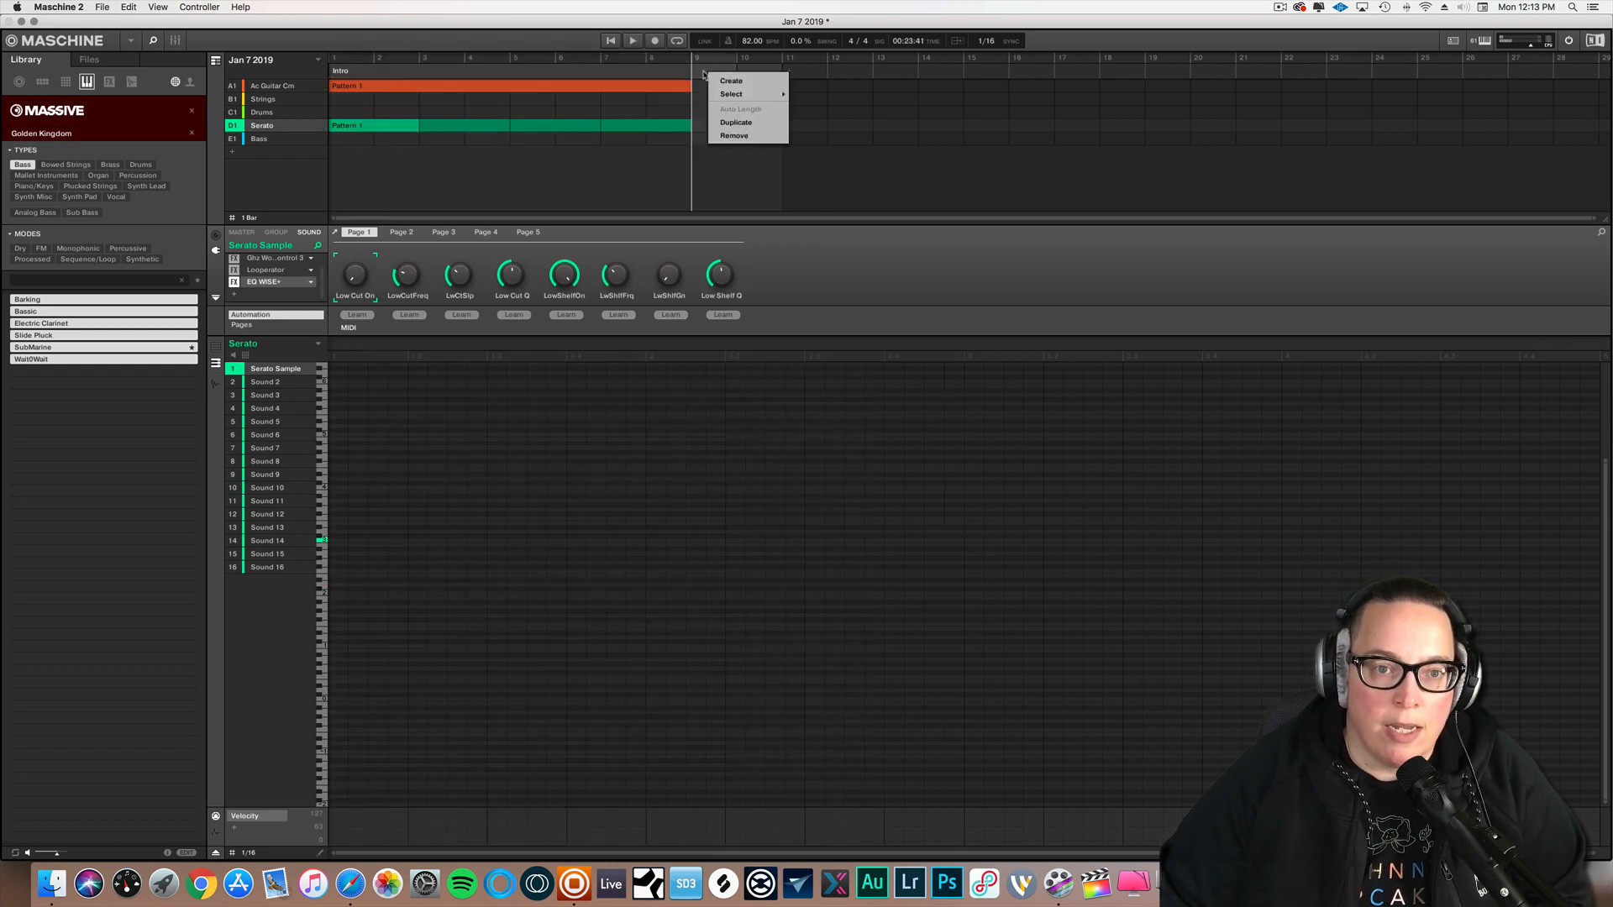
{"action": "mouse_move", "coordinate": [739, 98]}
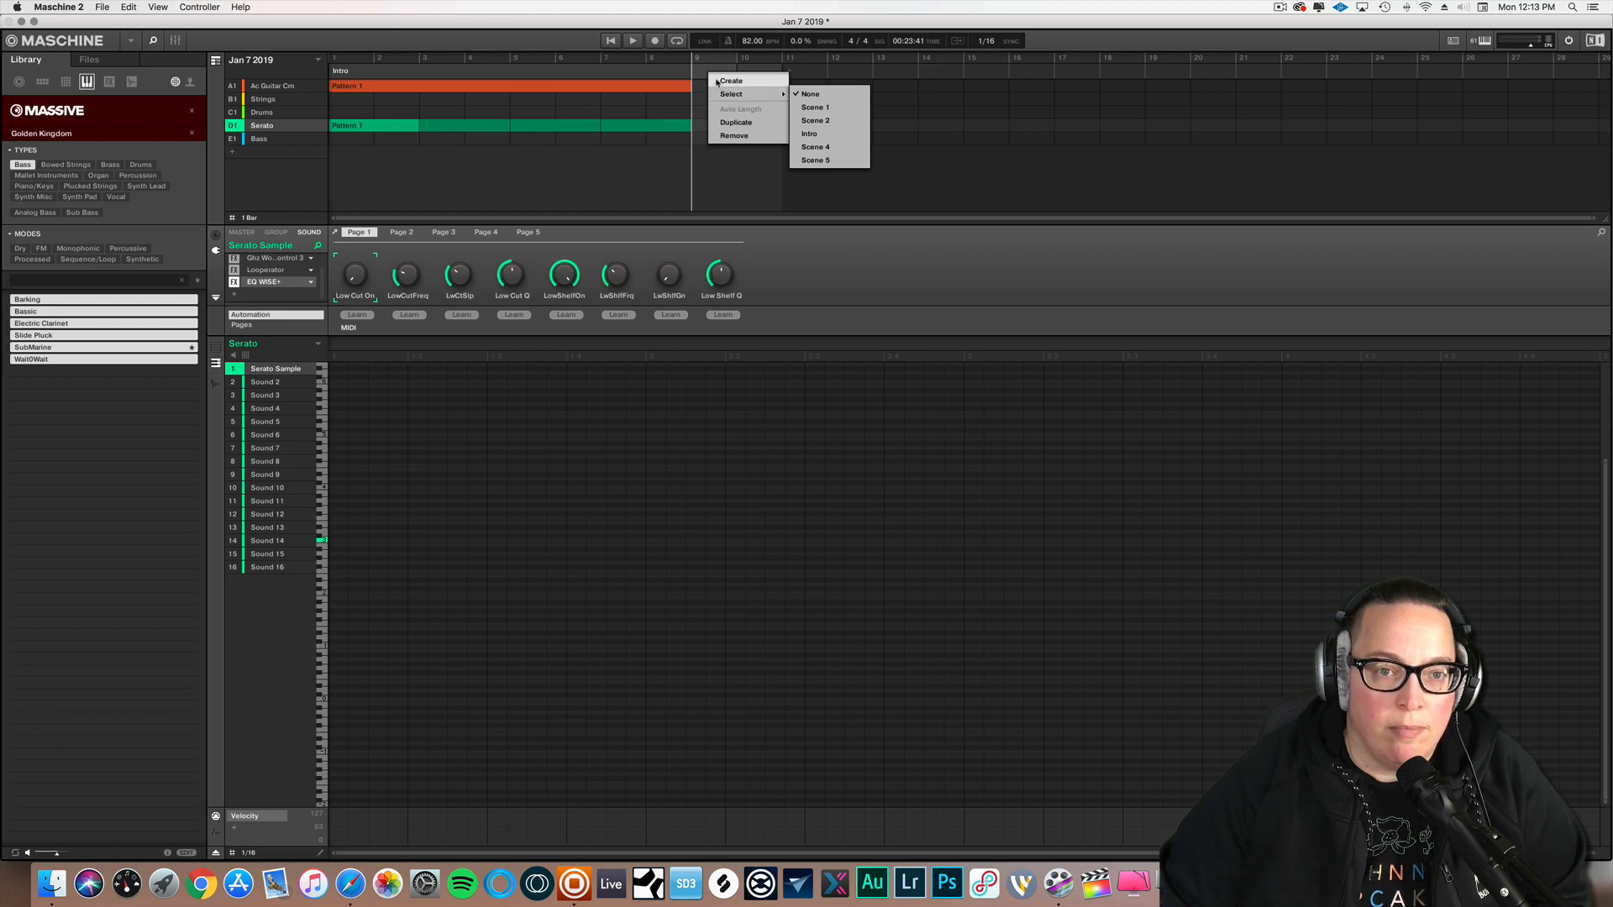
{"action": "left_click", "coordinate": [734, 137]}
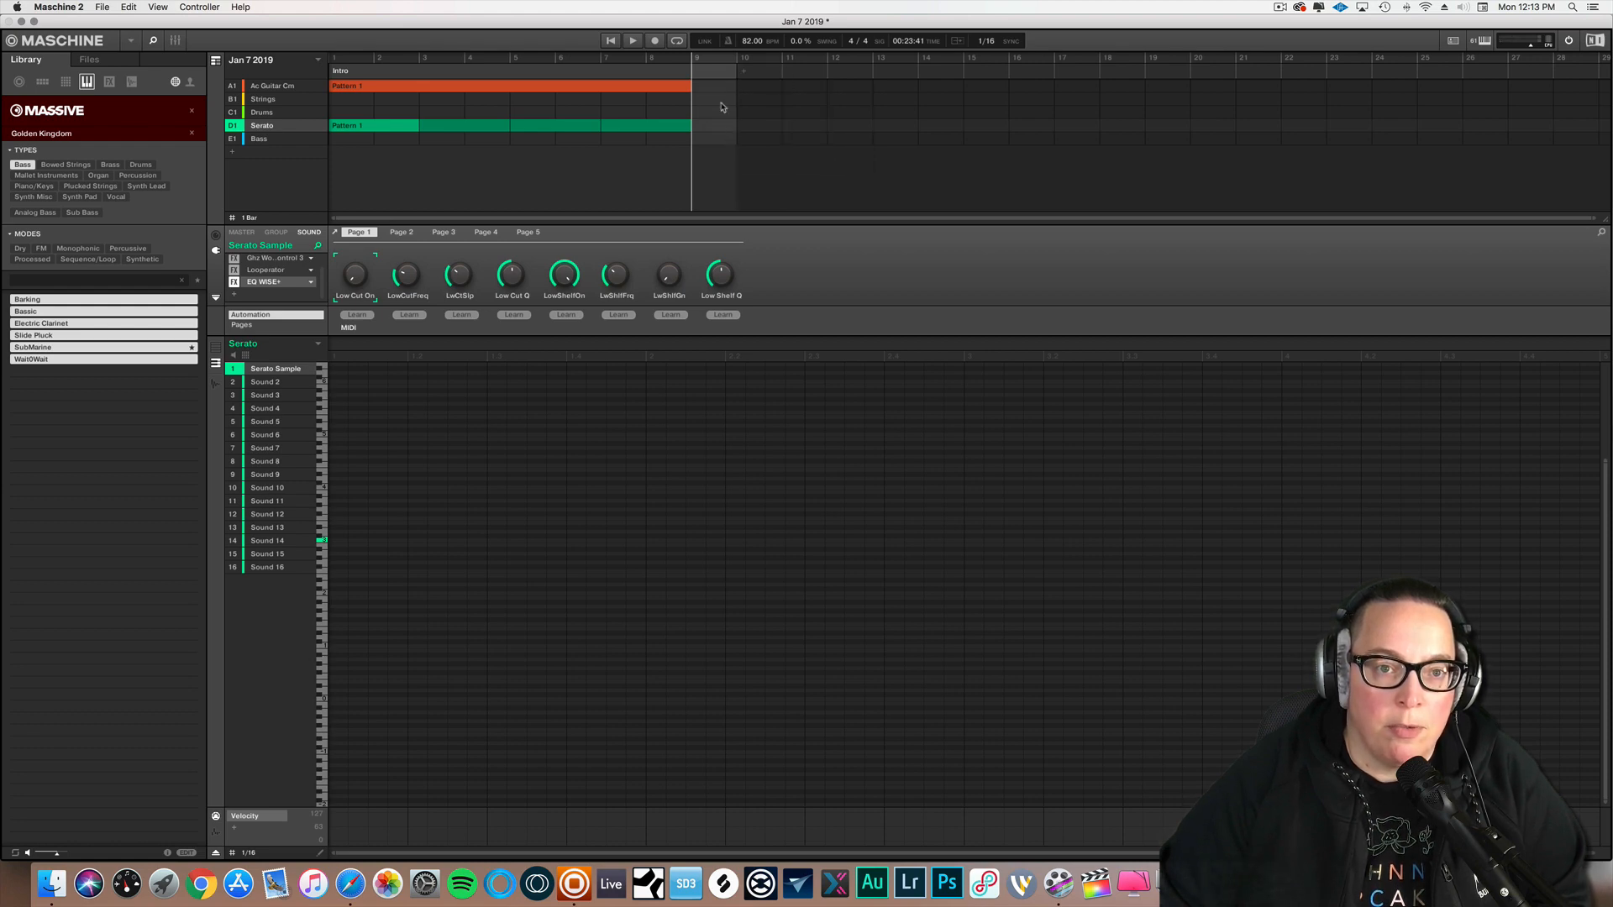
{"action": "right_click", "coordinate": [715, 72]}
{"action": "left_click", "coordinate": [741, 135]}
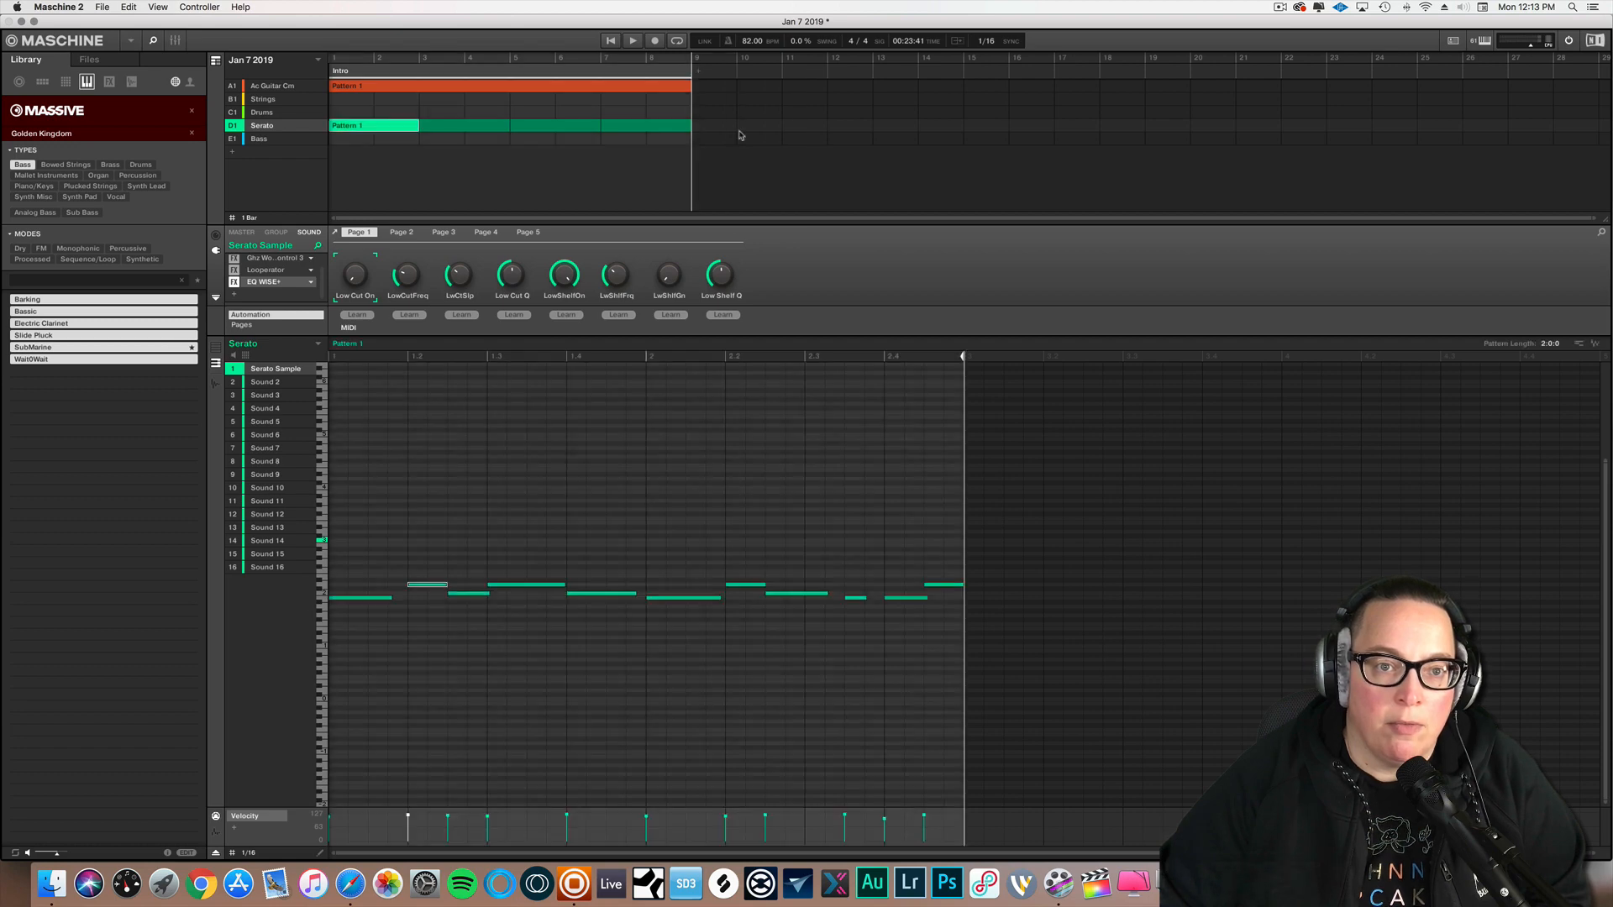
- Add a new section directly after the Intro and place Pattern 1 of the Ac Guitar Cm group in it
{"action": "right_click", "coordinate": [698, 77]}
{"action": "mouse_move", "coordinate": [722, 95]}
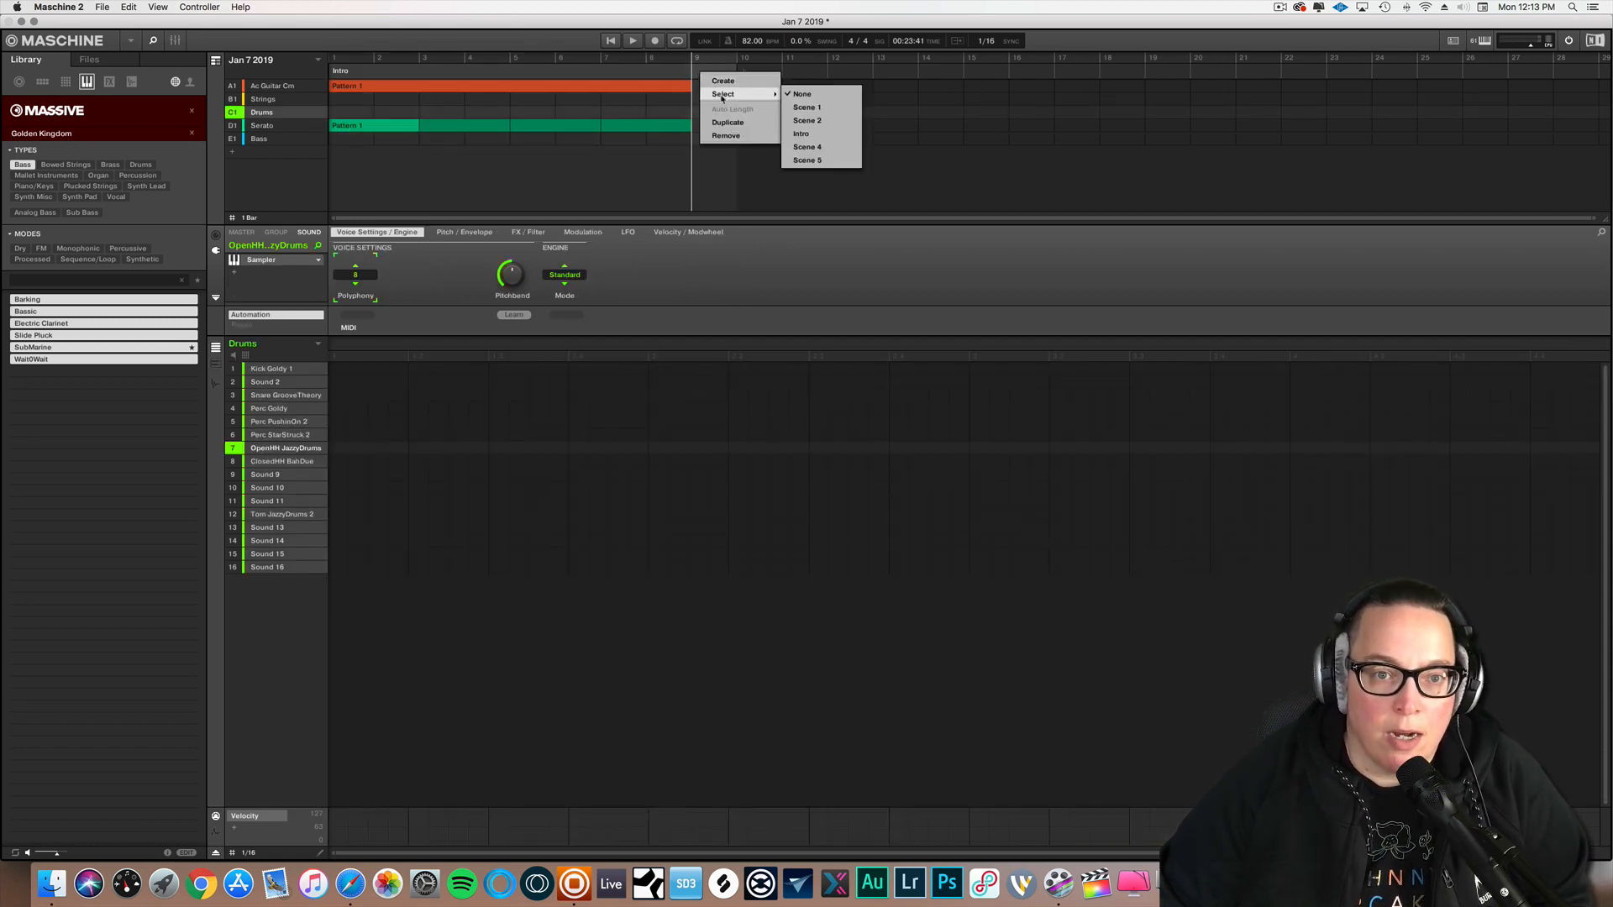
{"action": "left_click", "coordinate": [676, 107]}
{"action": "right_click", "coordinate": [704, 85]}
{"action": "mouse_move", "coordinate": [726, 108]}
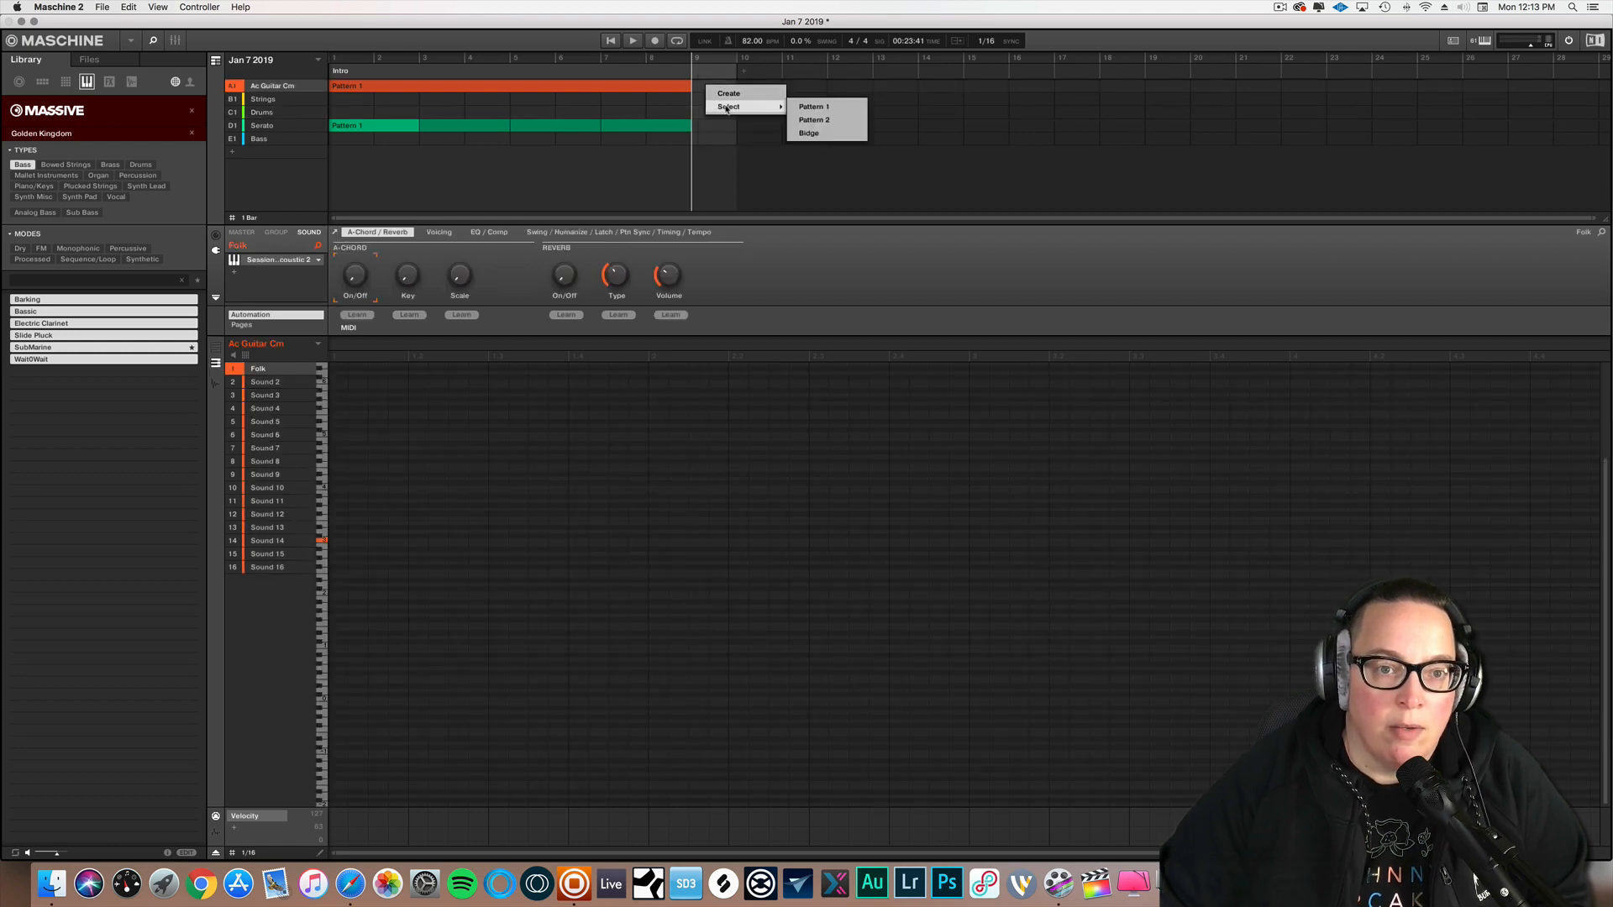
{"action": "left_click", "coordinate": [807, 109]}
- Place the existing Pattern 1 of the Serato group in the second section, starting at bar 9
{"action": "right_click", "coordinate": [705, 128]}
{"action": "mouse_move", "coordinate": [737, 144]}
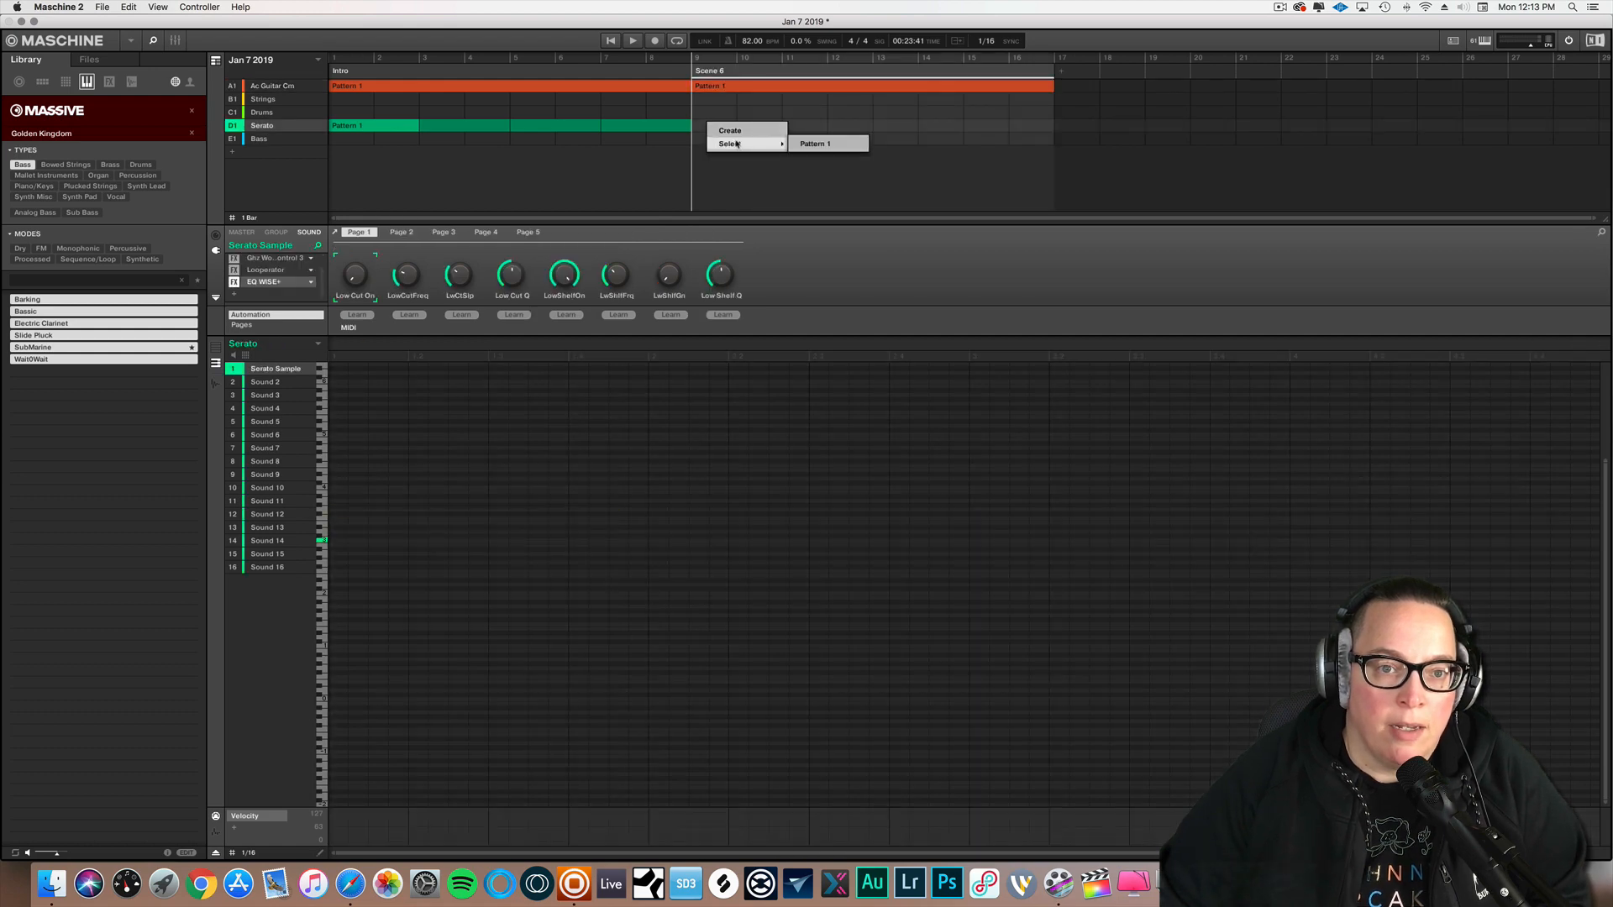
{"action": "left_click", "coordinate": [803, 144]}
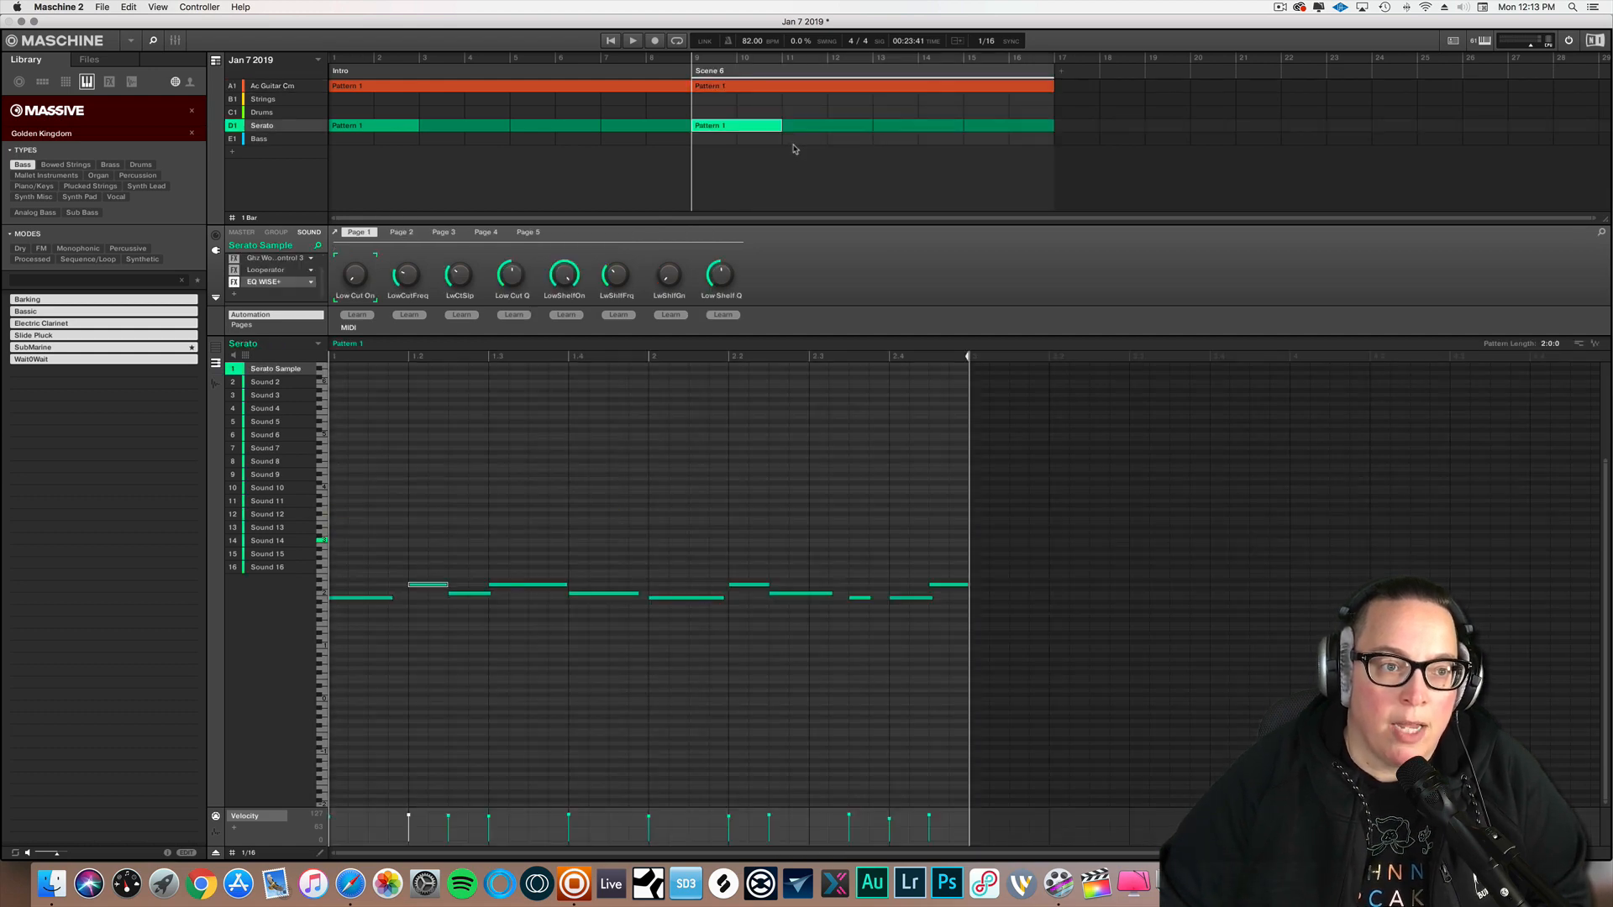
{"action": "right_click", "coordinate": [710, 116]}
{"action": "mouse_move", "coordinate": [756, 135]}
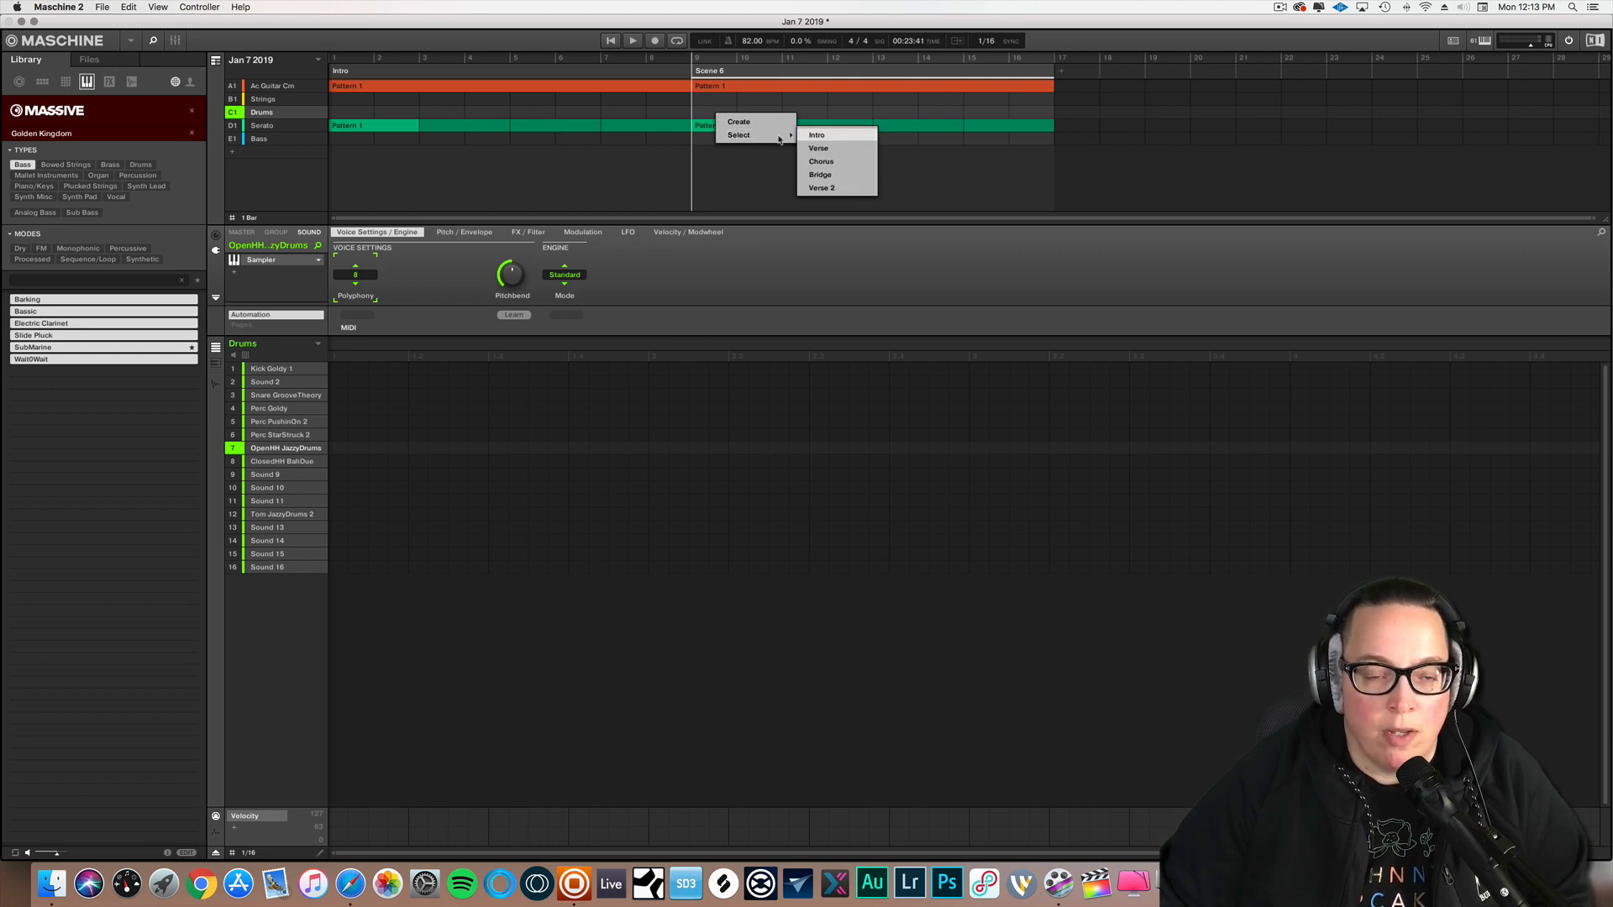
{"action": "left_click", "coordinate": [670, 110]}
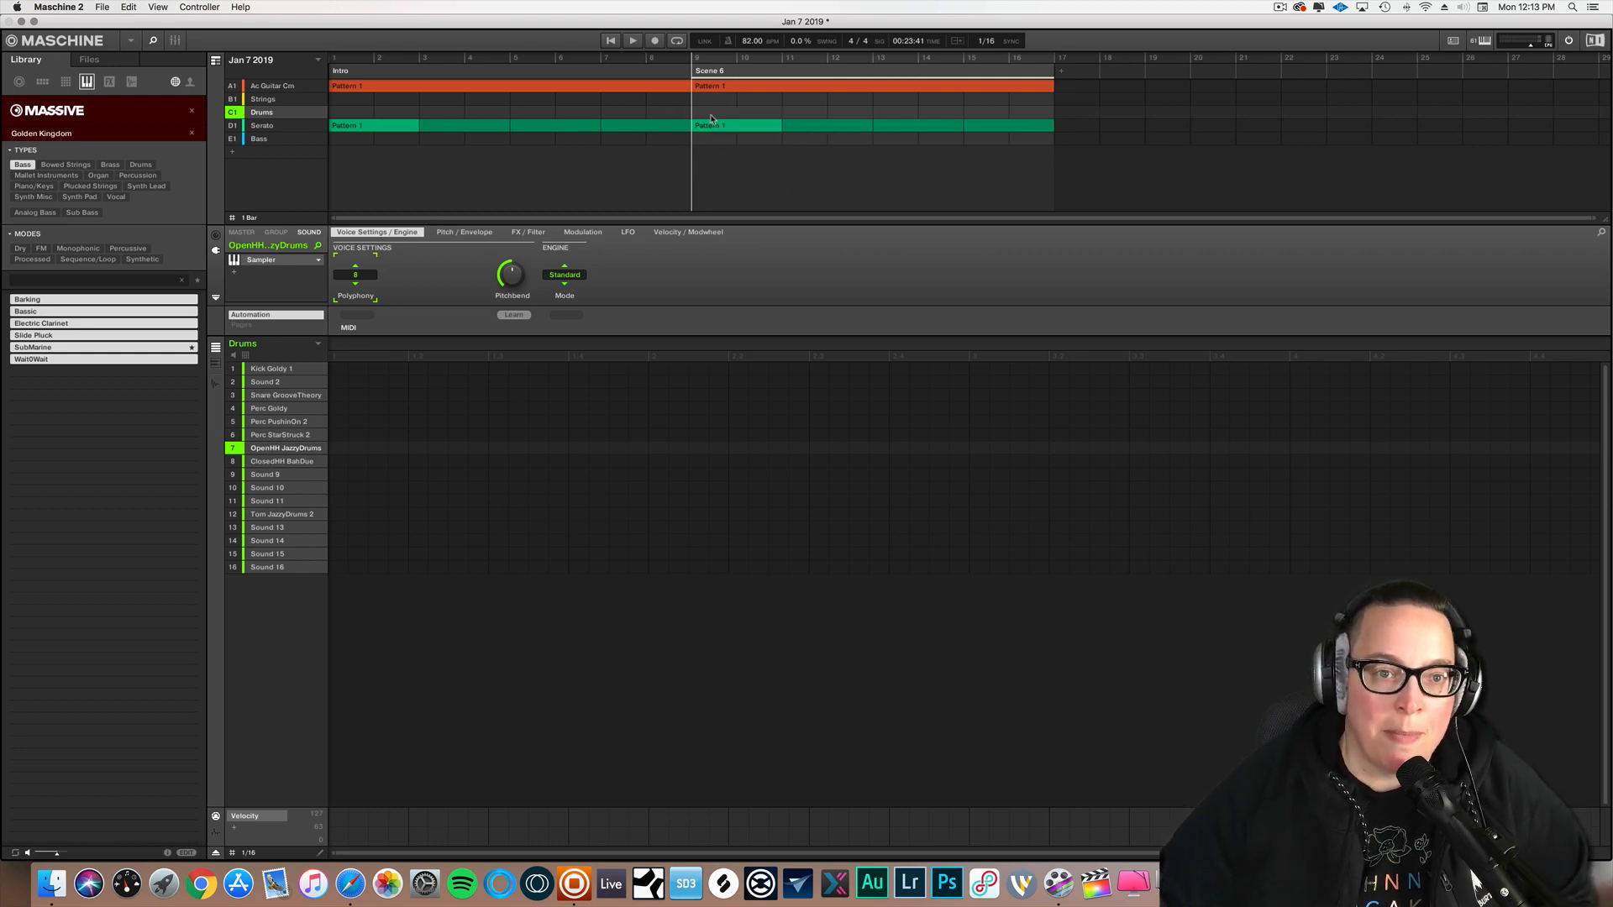
- Rename the scene of the second section as Verse
{"action": "double_click", "coordinate": [710, 70]}
{"action": "type", "text": "Ver"}
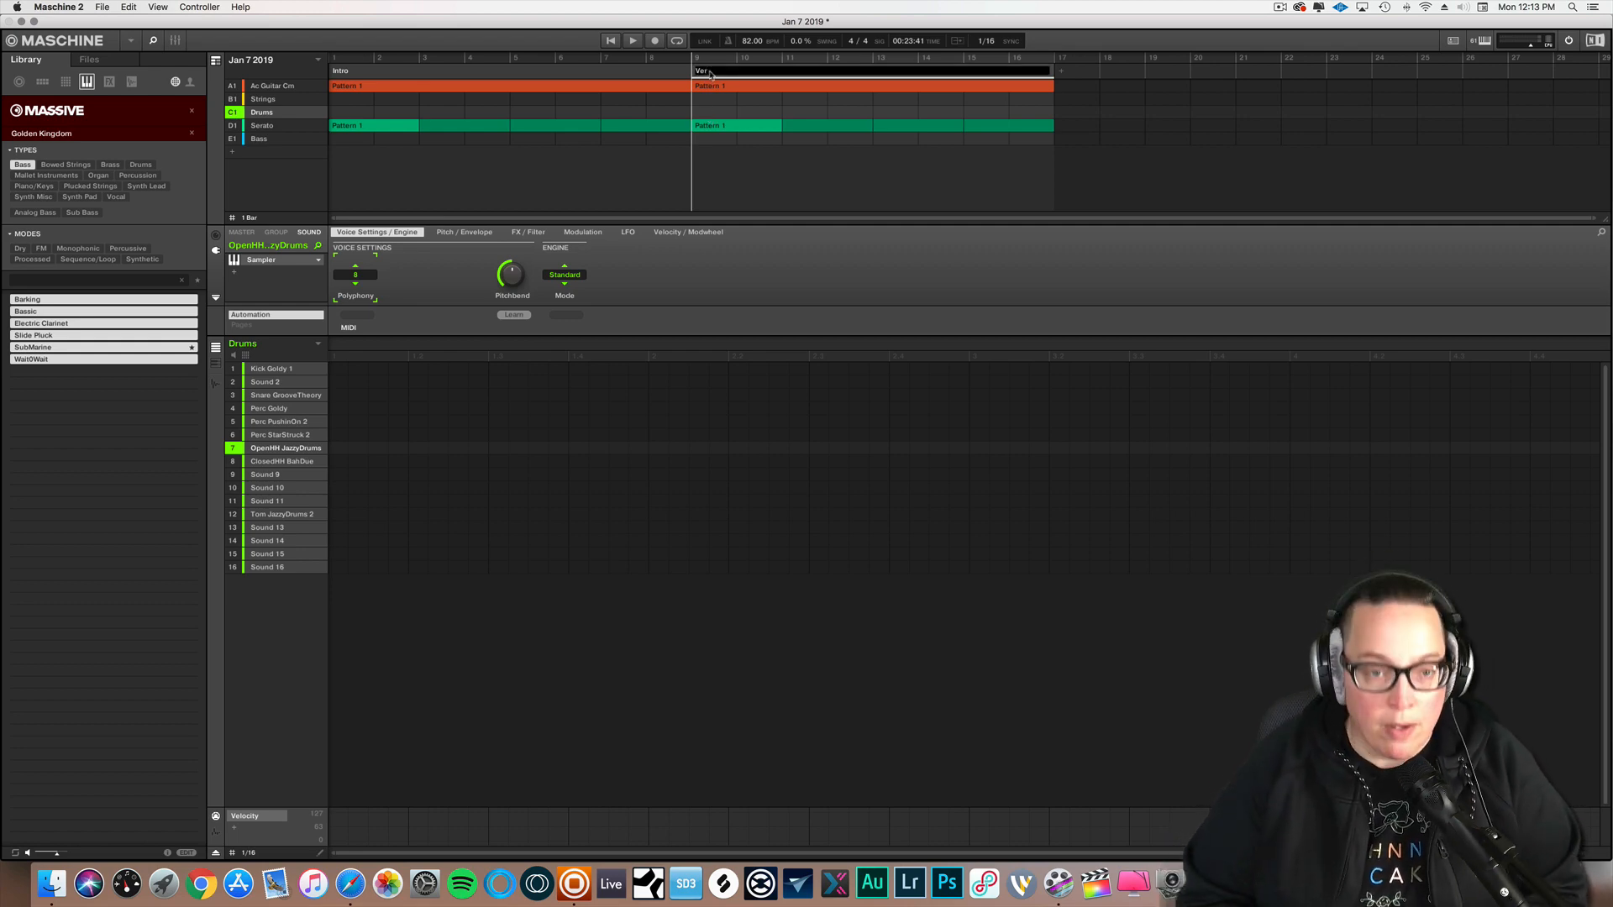
{"action": "type", "text": "se"}
{"action": "key", "text": "Return"}
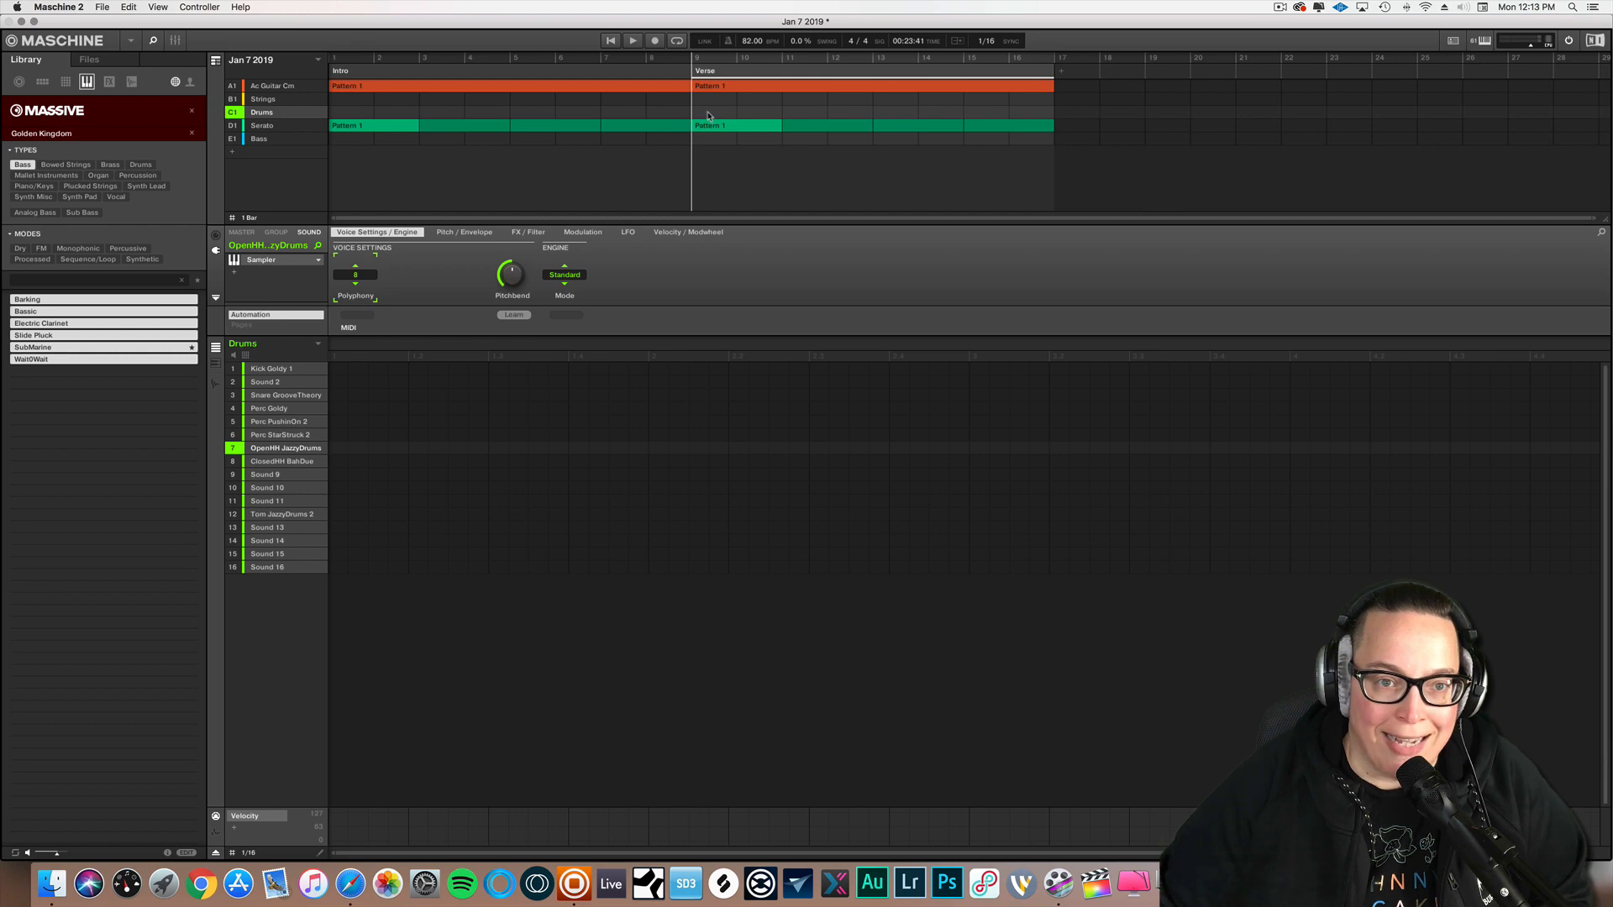
{"action": "right_click", "coordinate": [708, 115]}
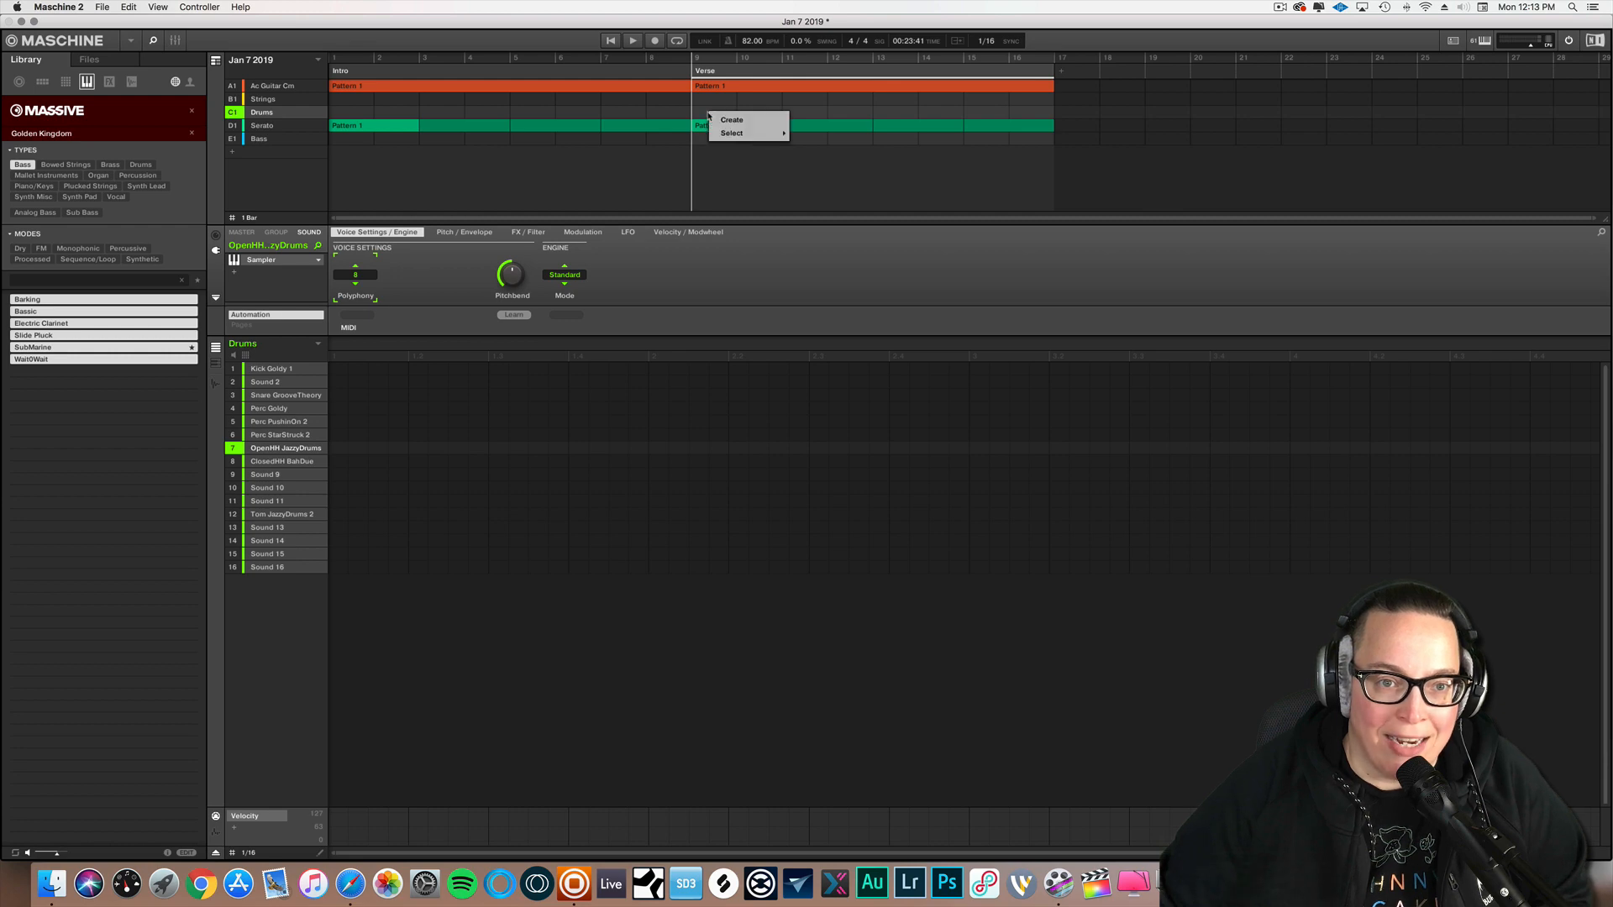
{"action": "left_click", "coordinate": [706, 120]}
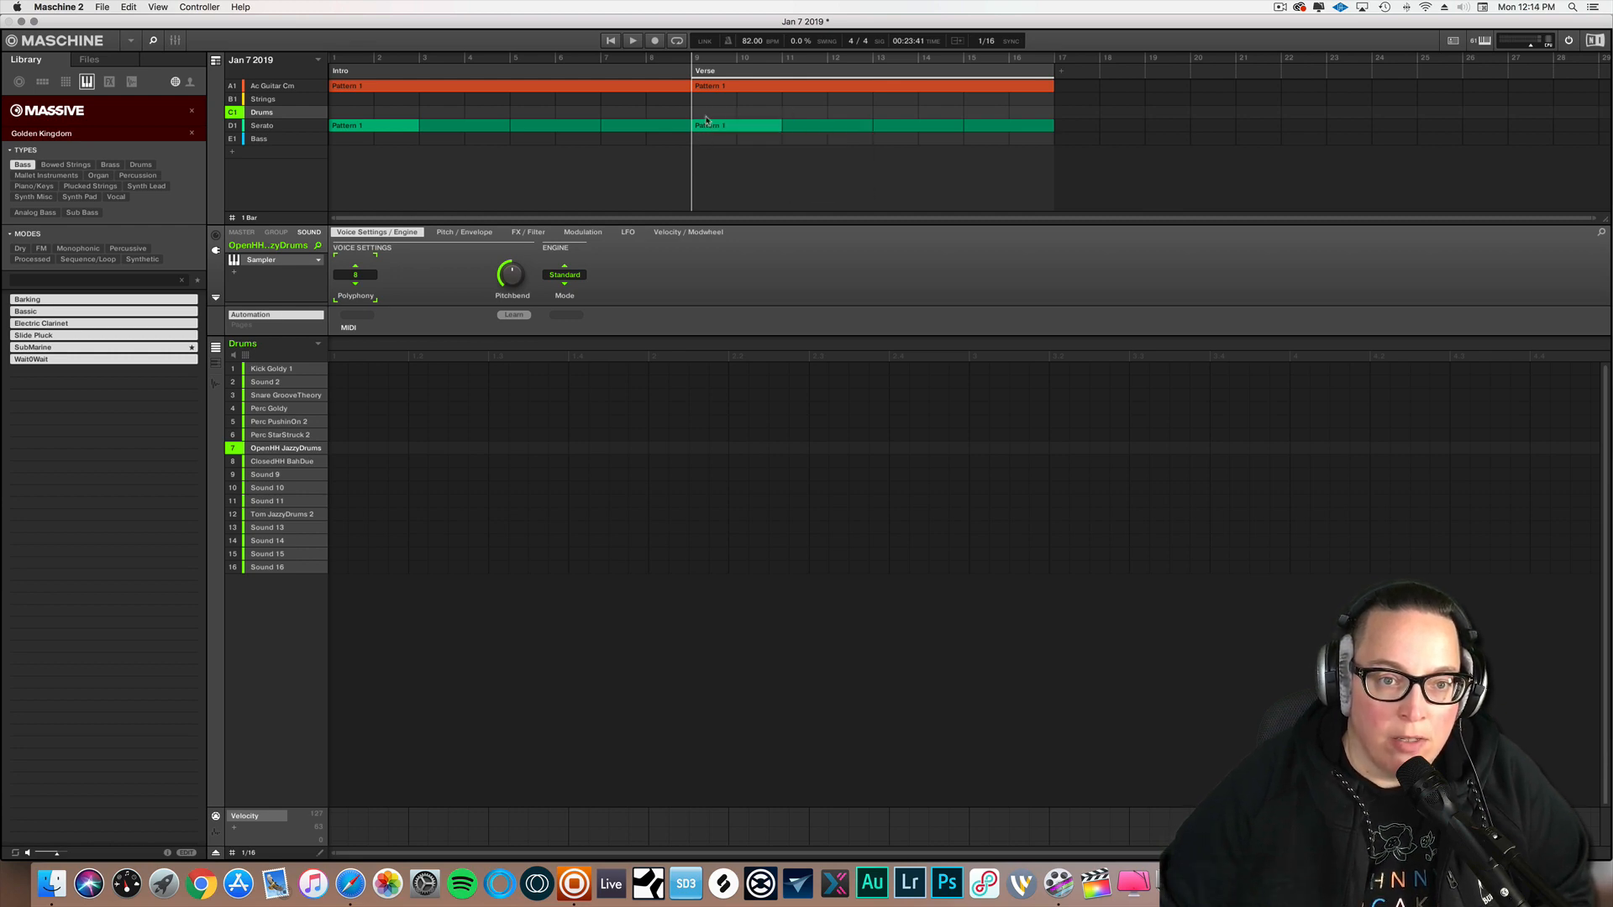
{"action": "right_click", "coordinate": [711, 89]}
{"action": "mouse_move", "coordinate": [732, 110]}
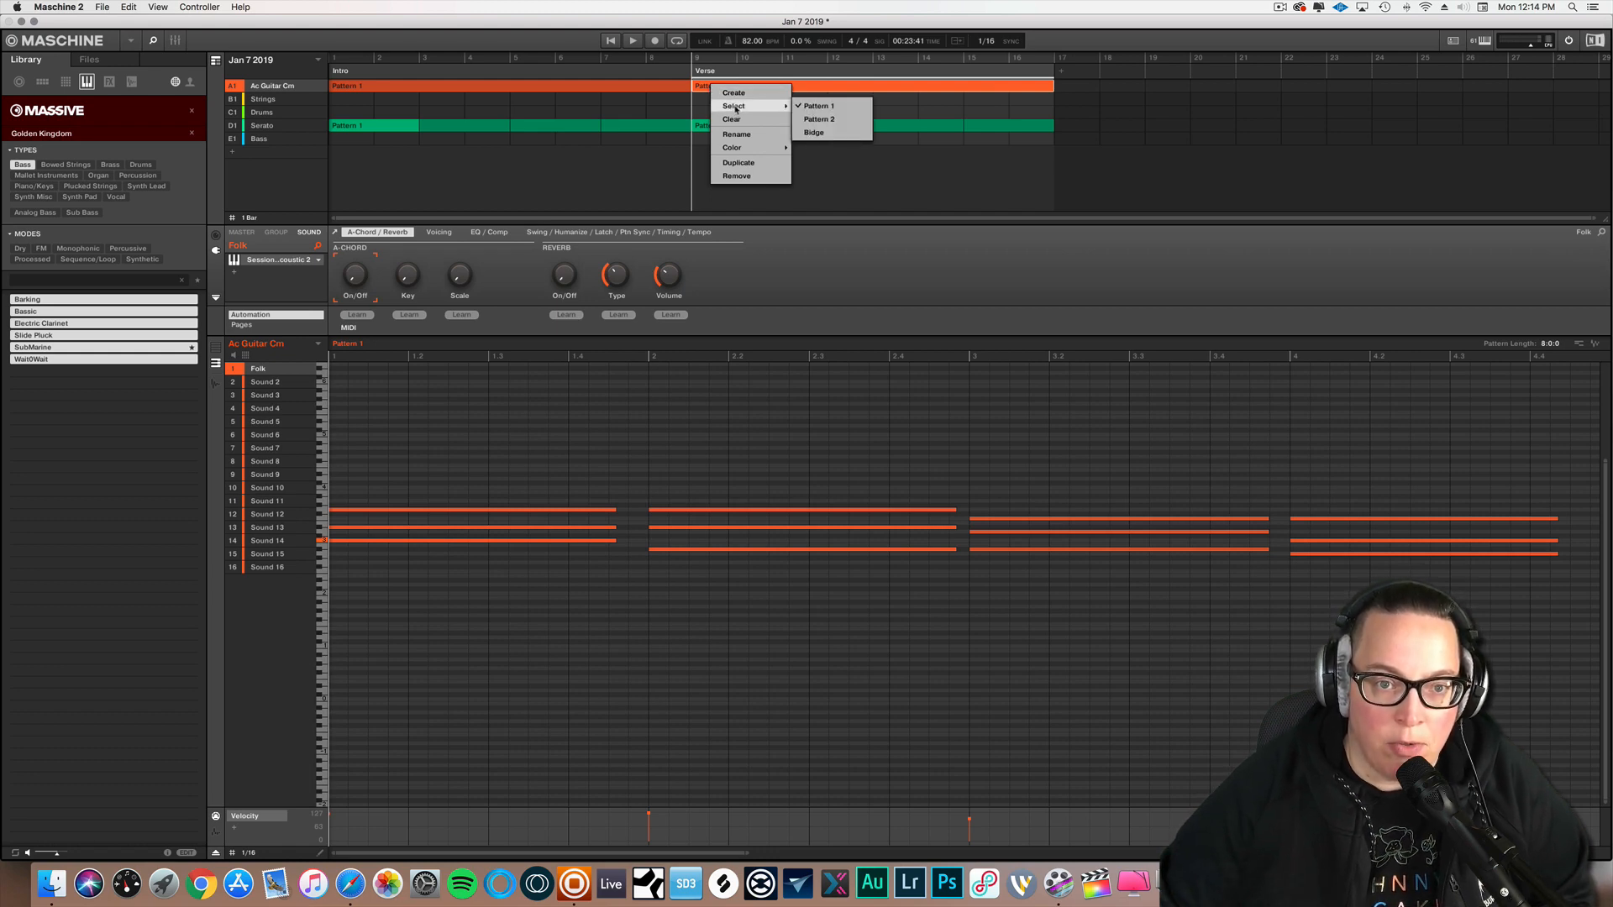
{"action": "left_click", "coordinate": [707, 120]}
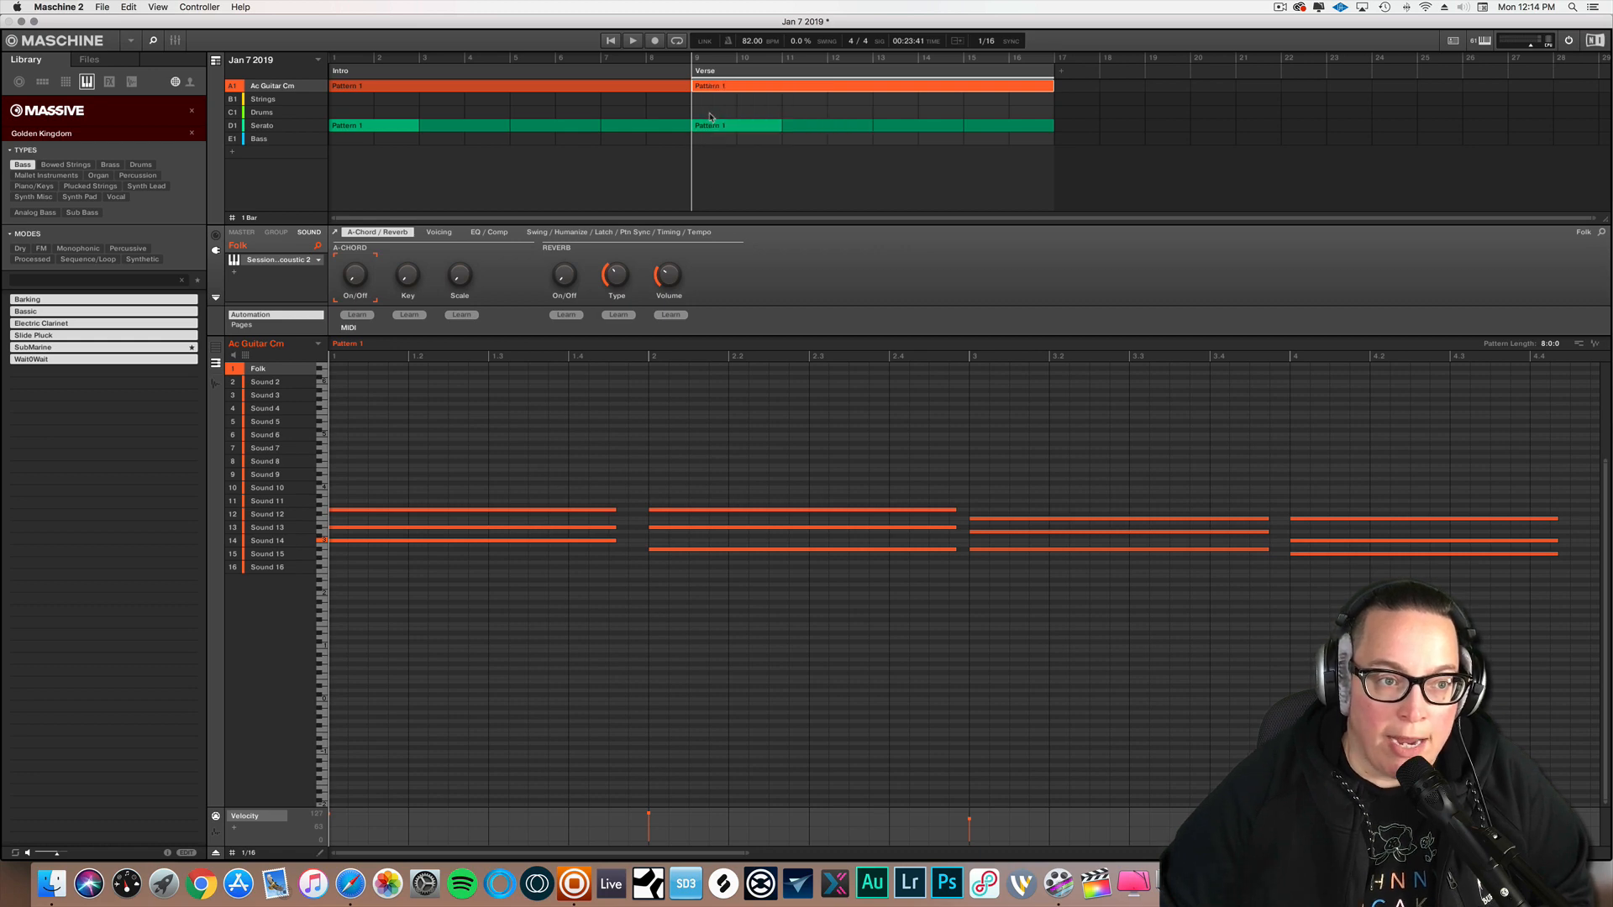
- Place the existing Intro pattern of the Drums group in the Verse section
{"action": "left_click", "coordinate": [710, 117]}
{"action": "right_click", "coordinate": [709, 116]}
{"action": "mouse_move", "coordinate": [728, 134]}
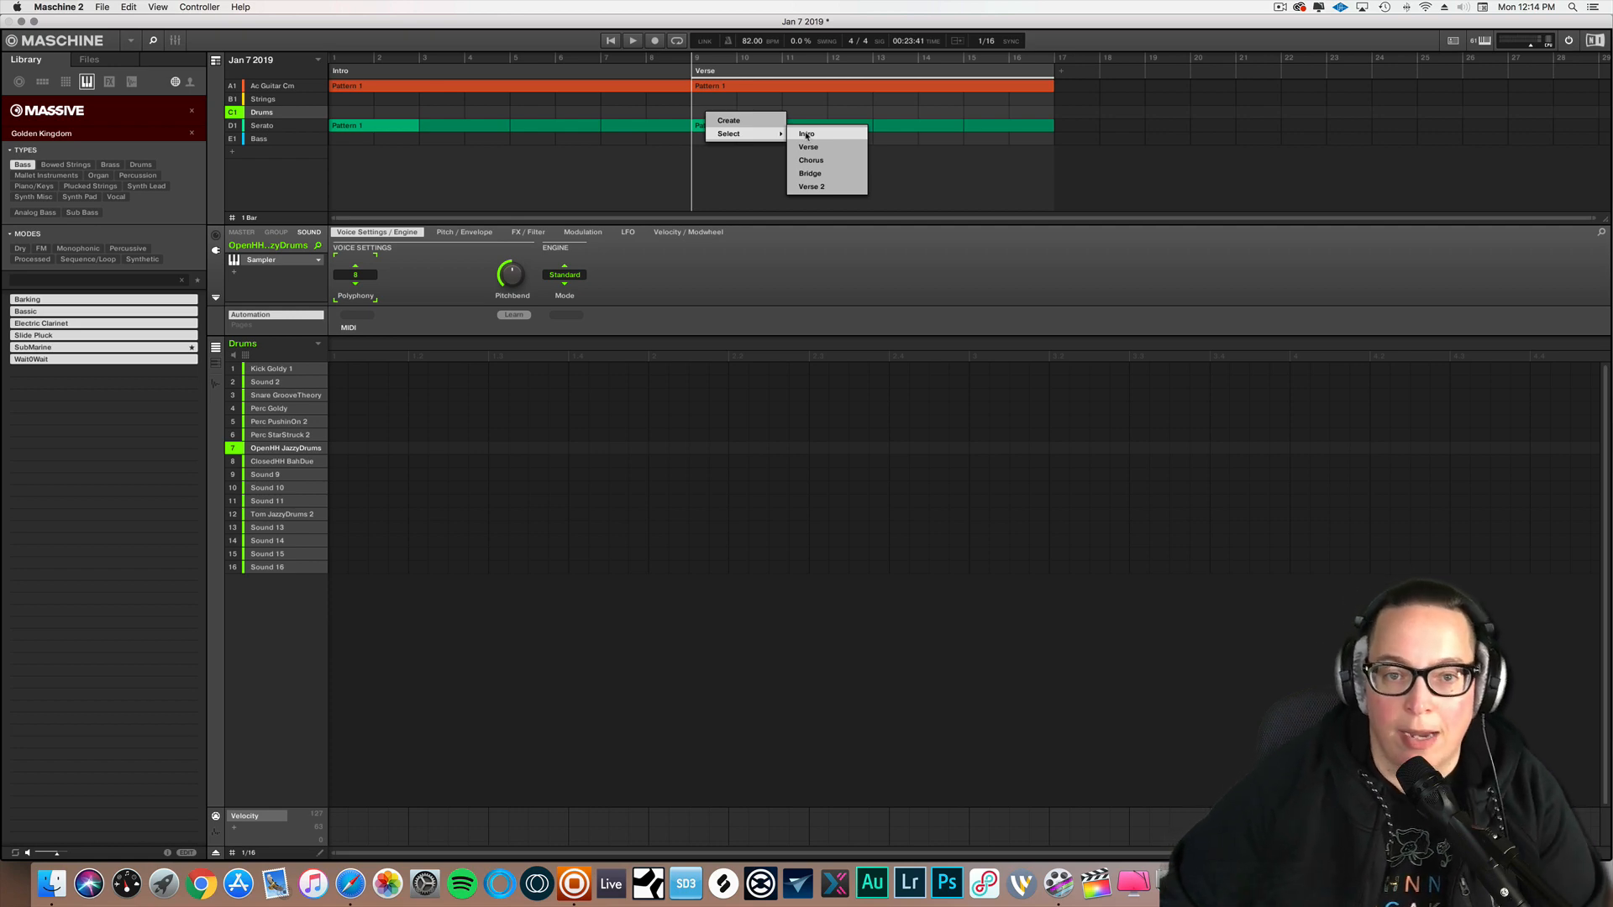
{"action": "left_click", "coordinate": [807, 135]}
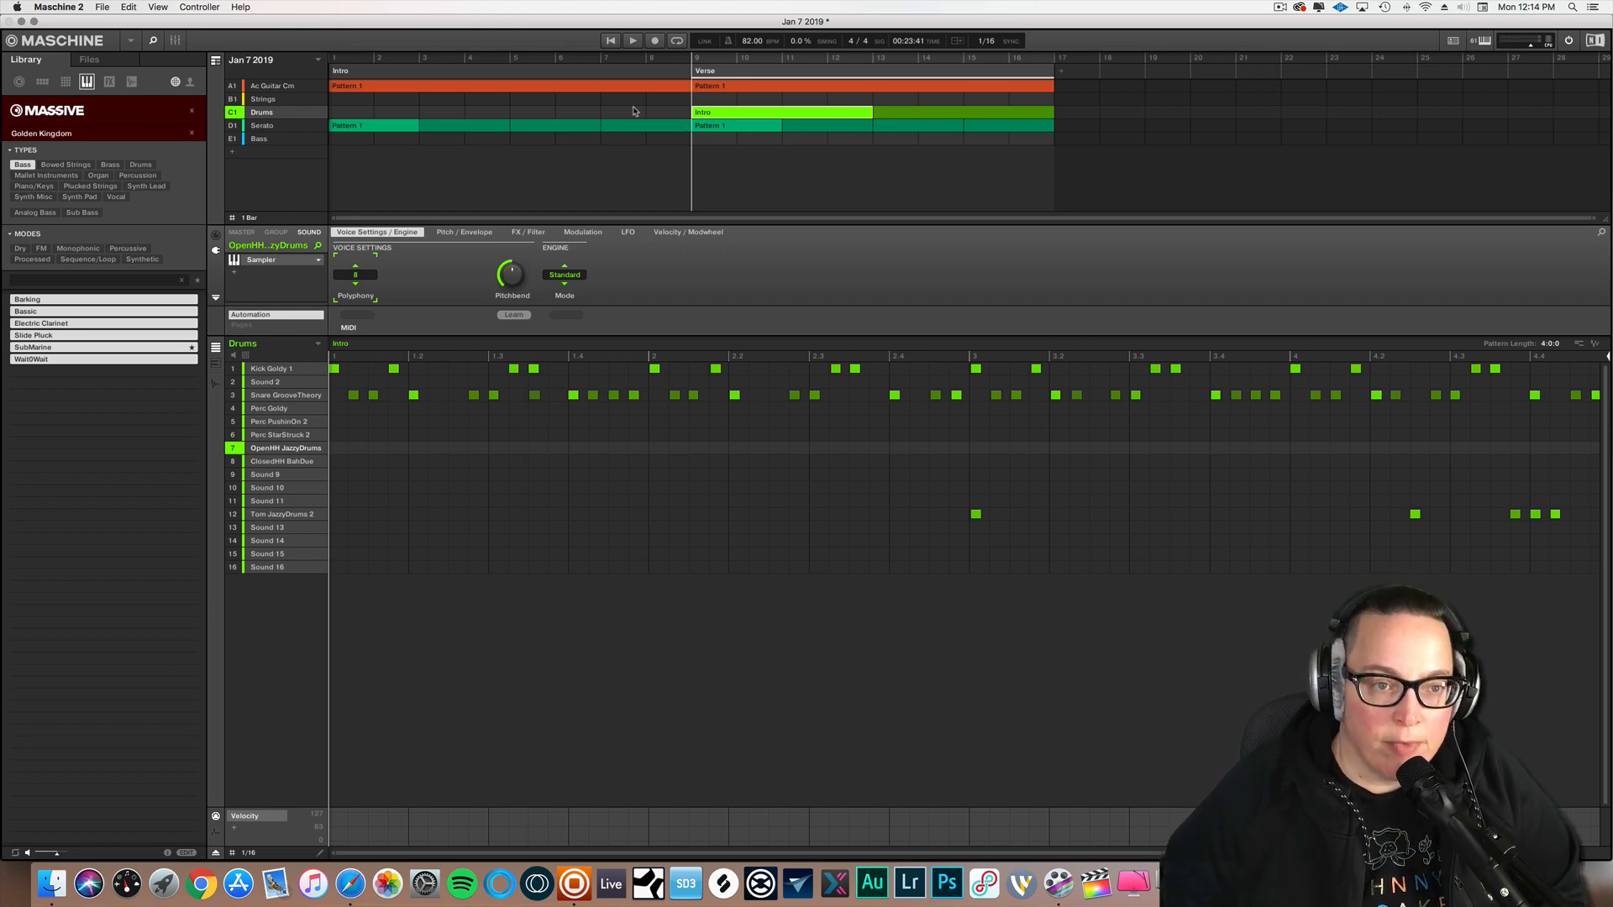
- Check the Drums patterns available for the Intro section without choosing one, and play the arrangement from the beginning
{"action": "left_click", "coordinate": [480, 116]}
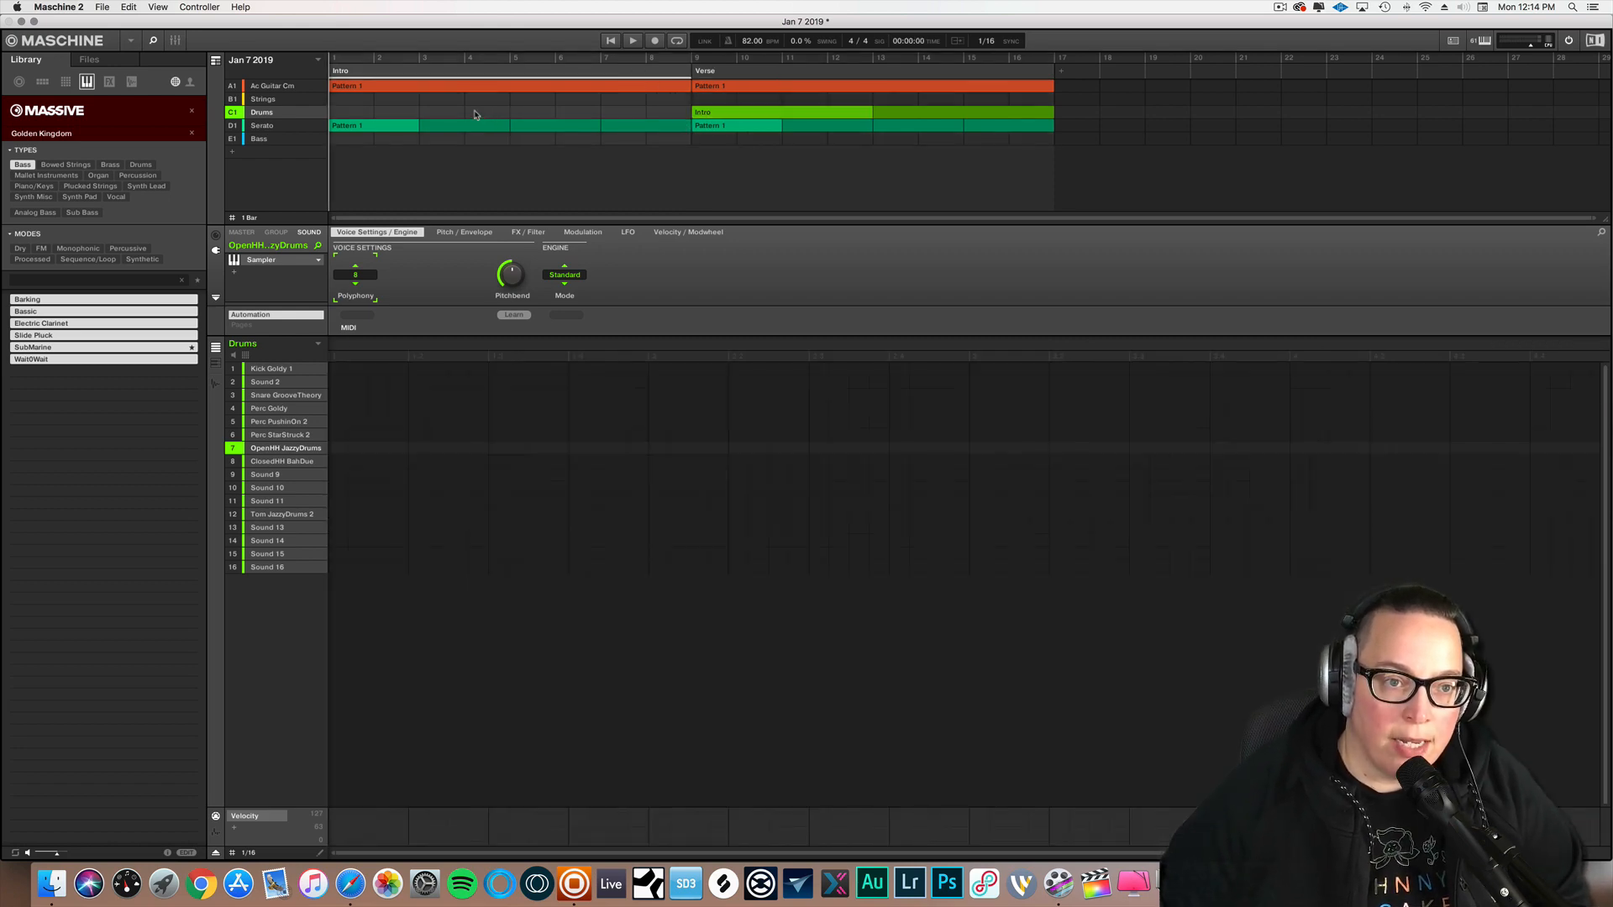
{"action": "mouse_move", "coordinate": [498, 133]}
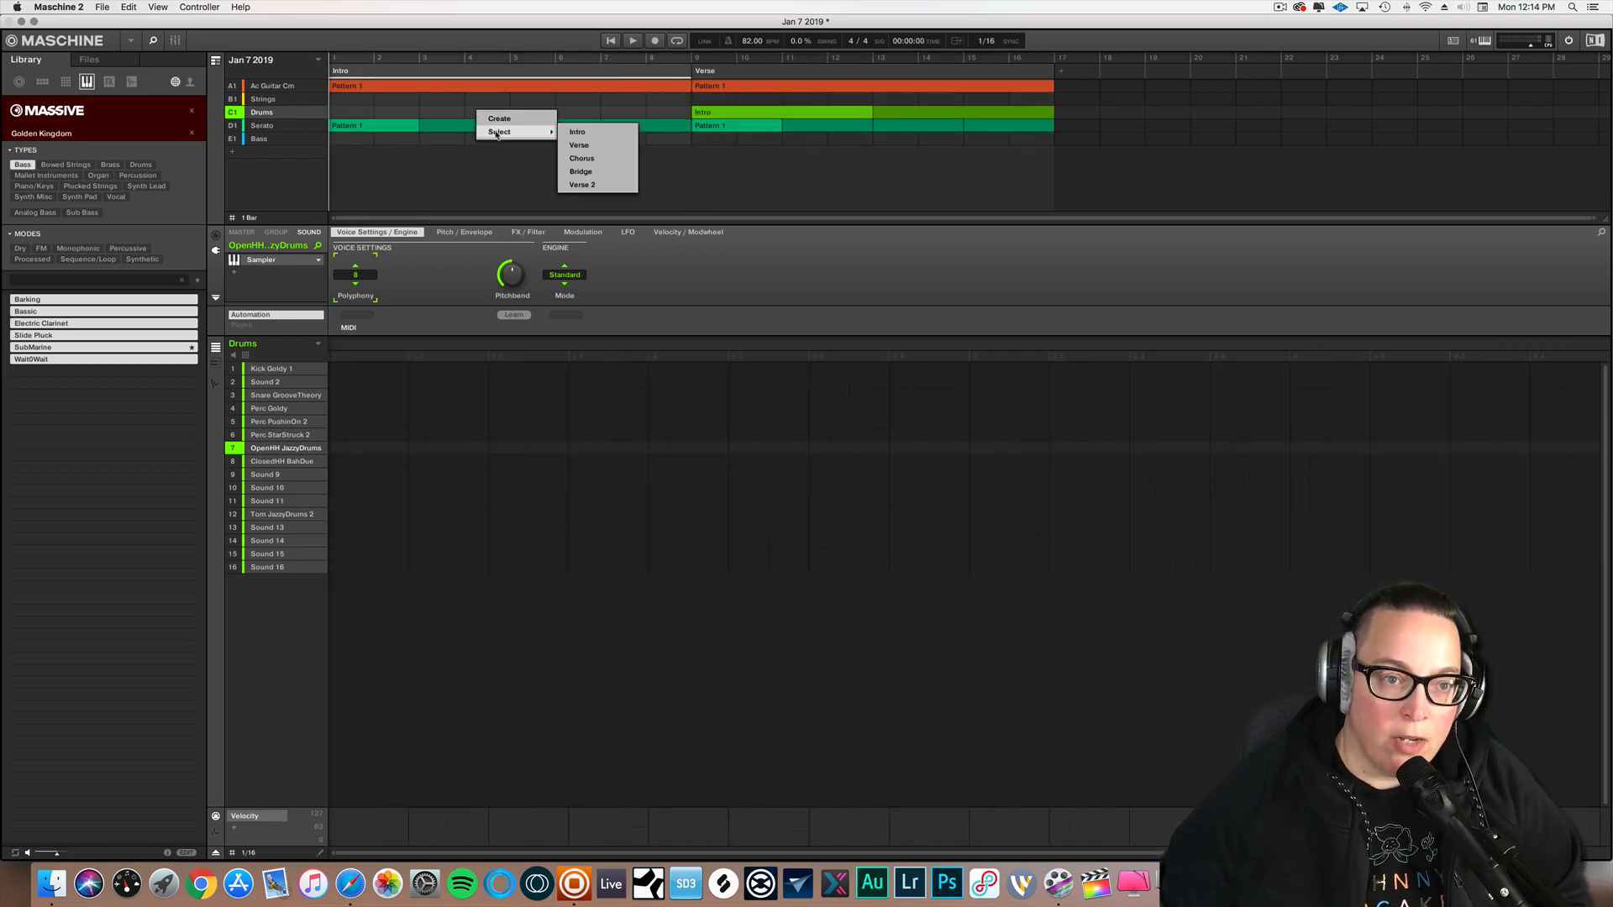
{"action": "left_click", "coordinate": [817, 205]}
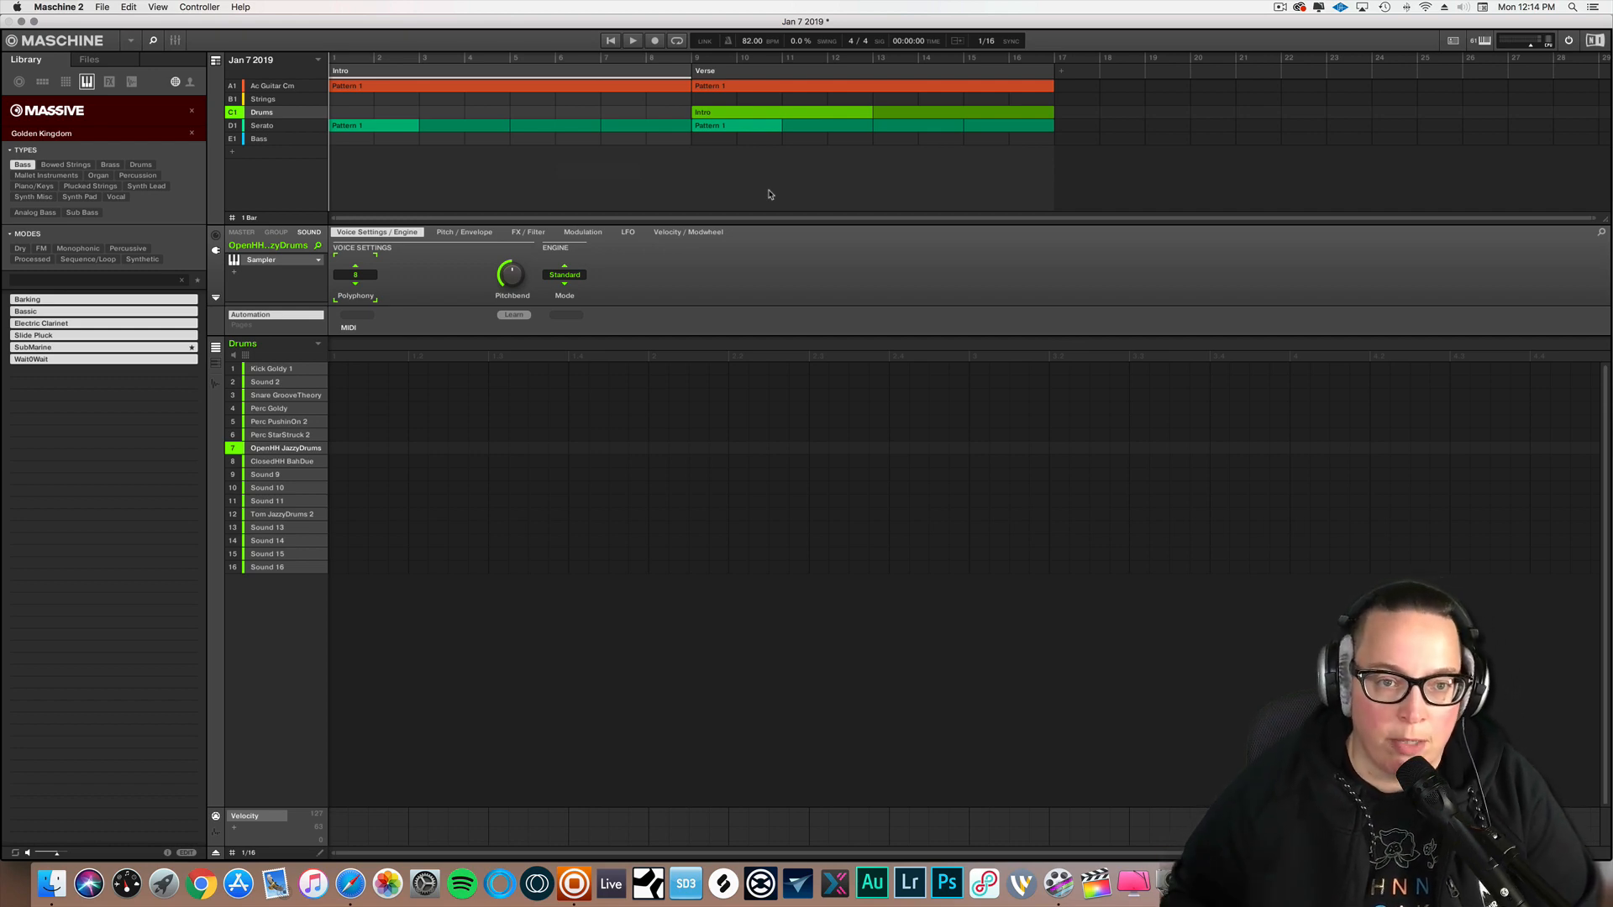
{"action": "left_click", "coordinate": [632, 42]}
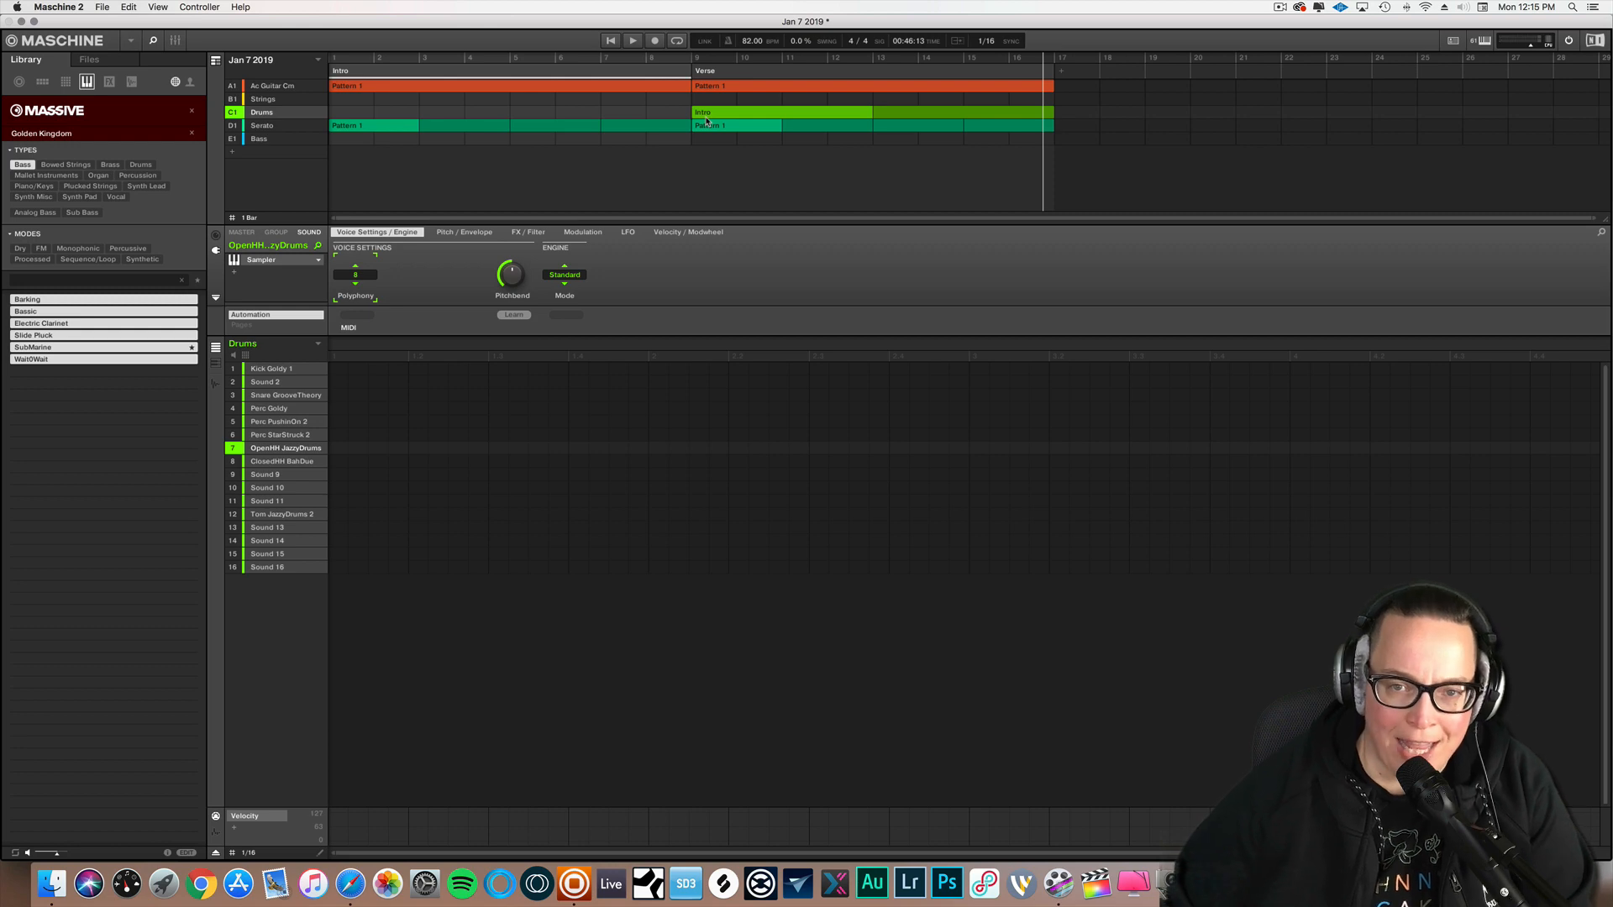
- Add a new section directly after the Verse at bar 17 and place Pattern 1 of the Ac Guitar Cm group in it
{"action": "left_click", "coordinate": [1060, 74]}
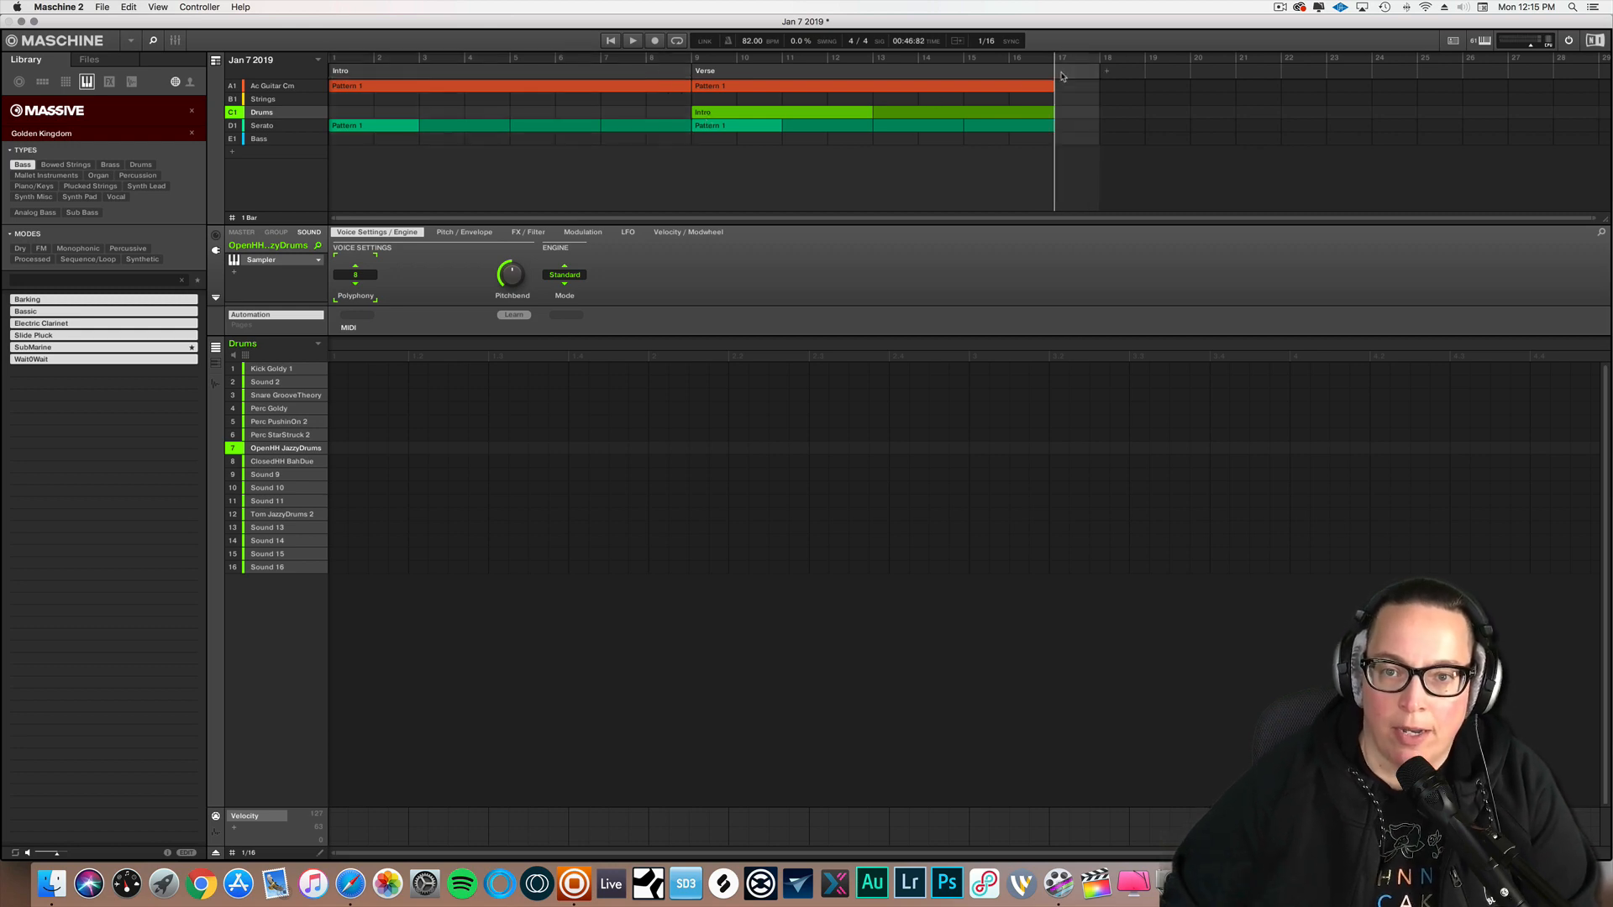
{"action": "right_click", "coordinate": [1063, 76]}
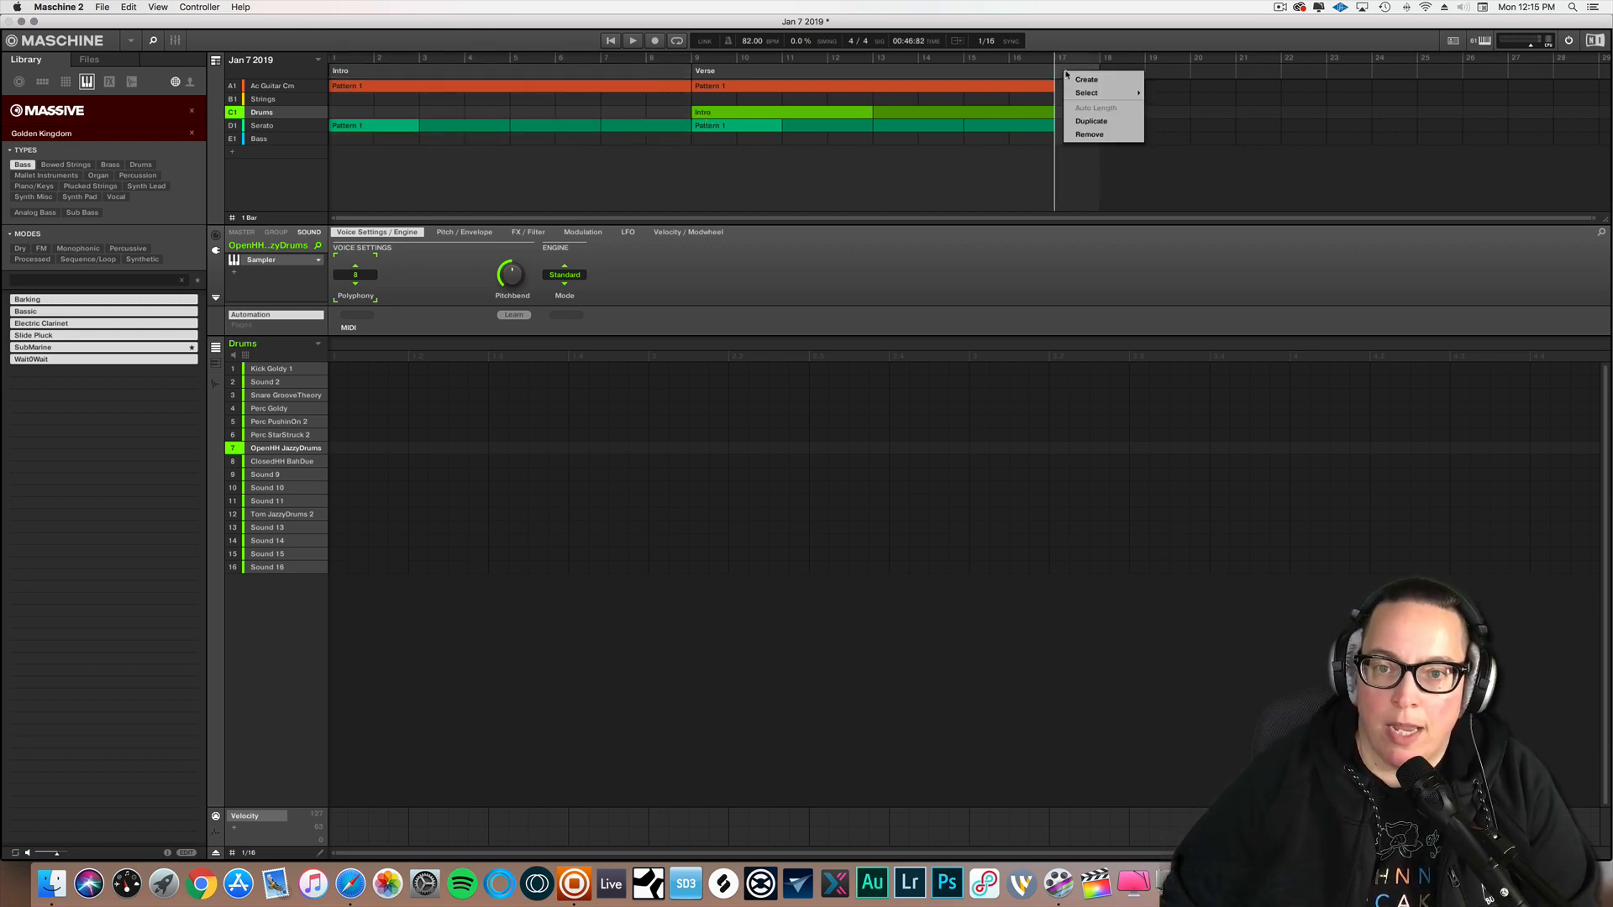
{"action": "mouse_move", "coordinate": [1090, 98]}
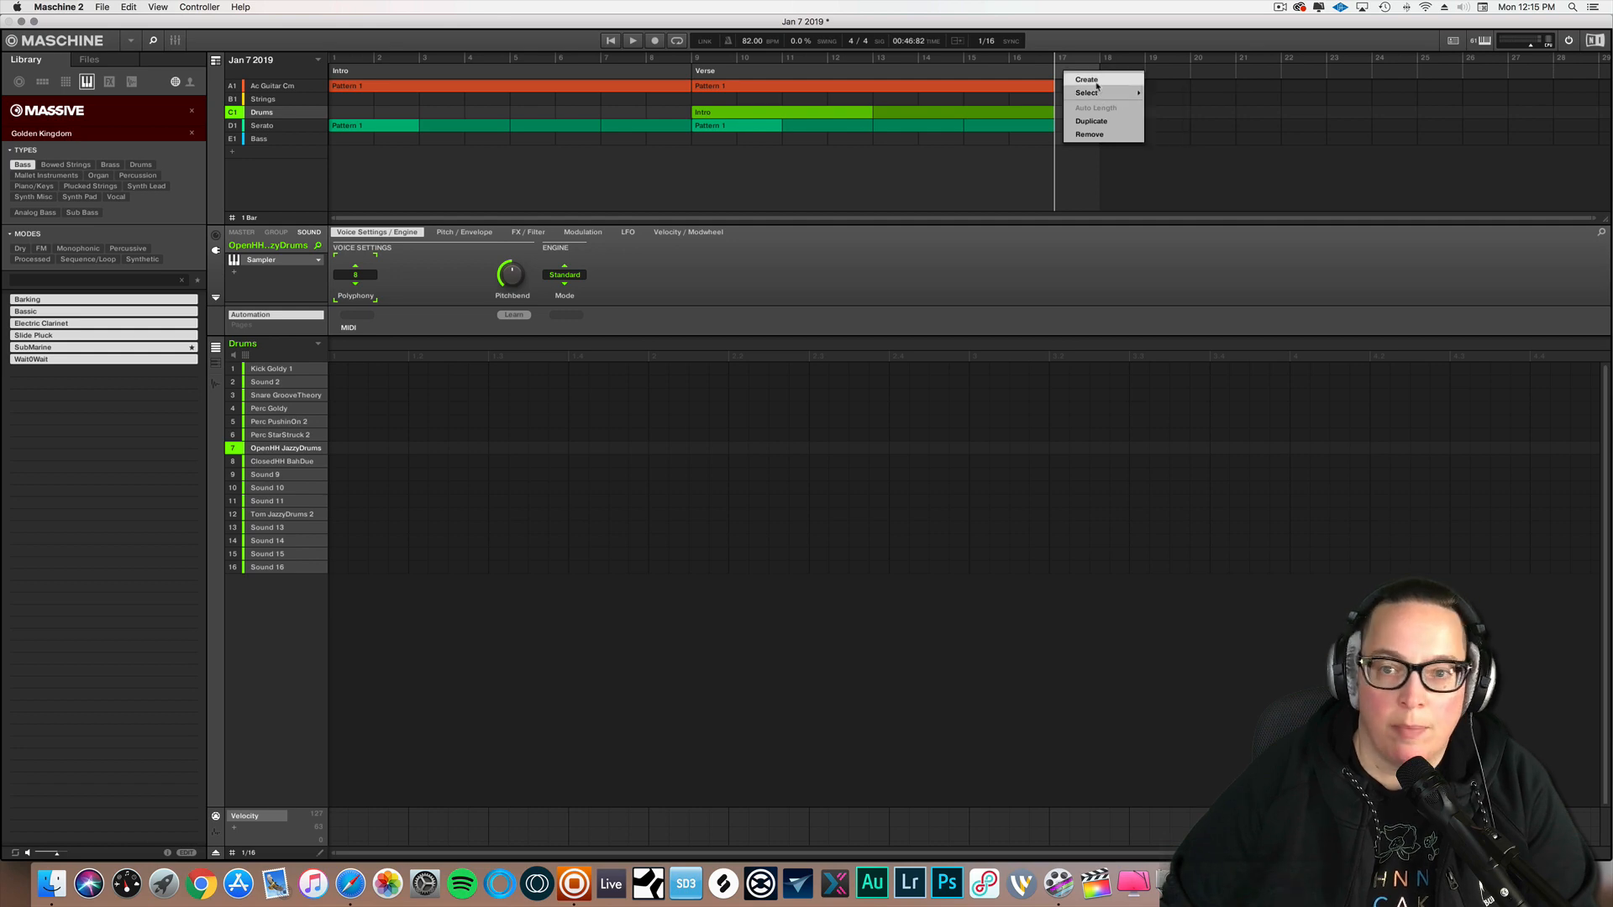
{"action": "left_click", "coordinate": [1060, 88]}
{"action": "right_click", "coordinate": [1060, 87]}
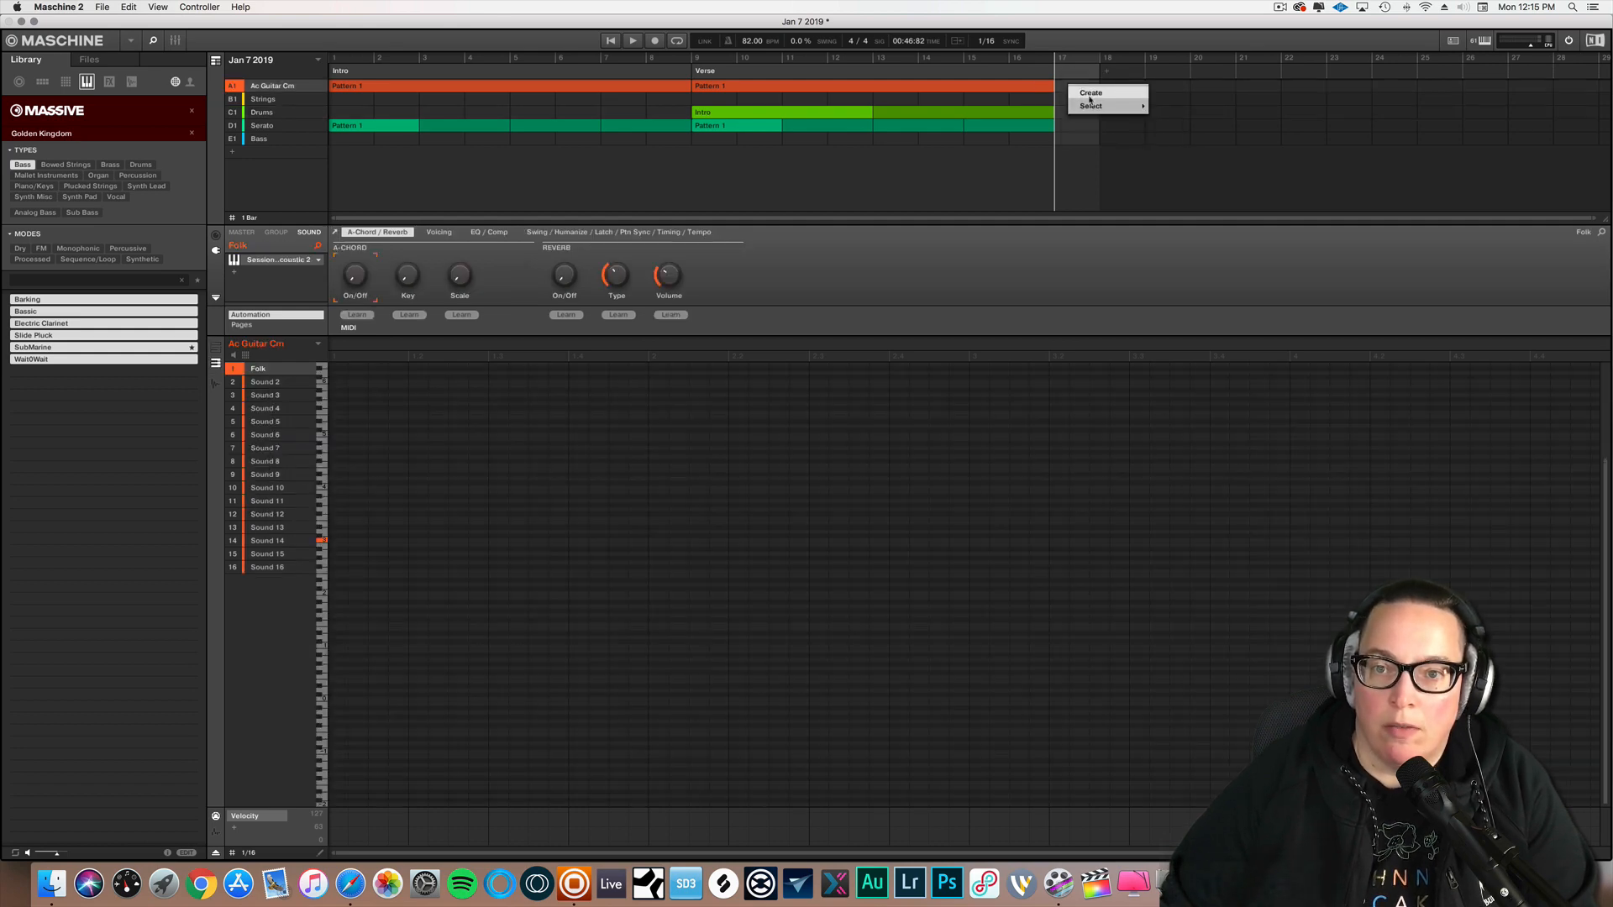
{"action": "mouse_move", "coordinate": [1117, 105]}
{"action": "left_click", "coordinate": [1176, 106]}
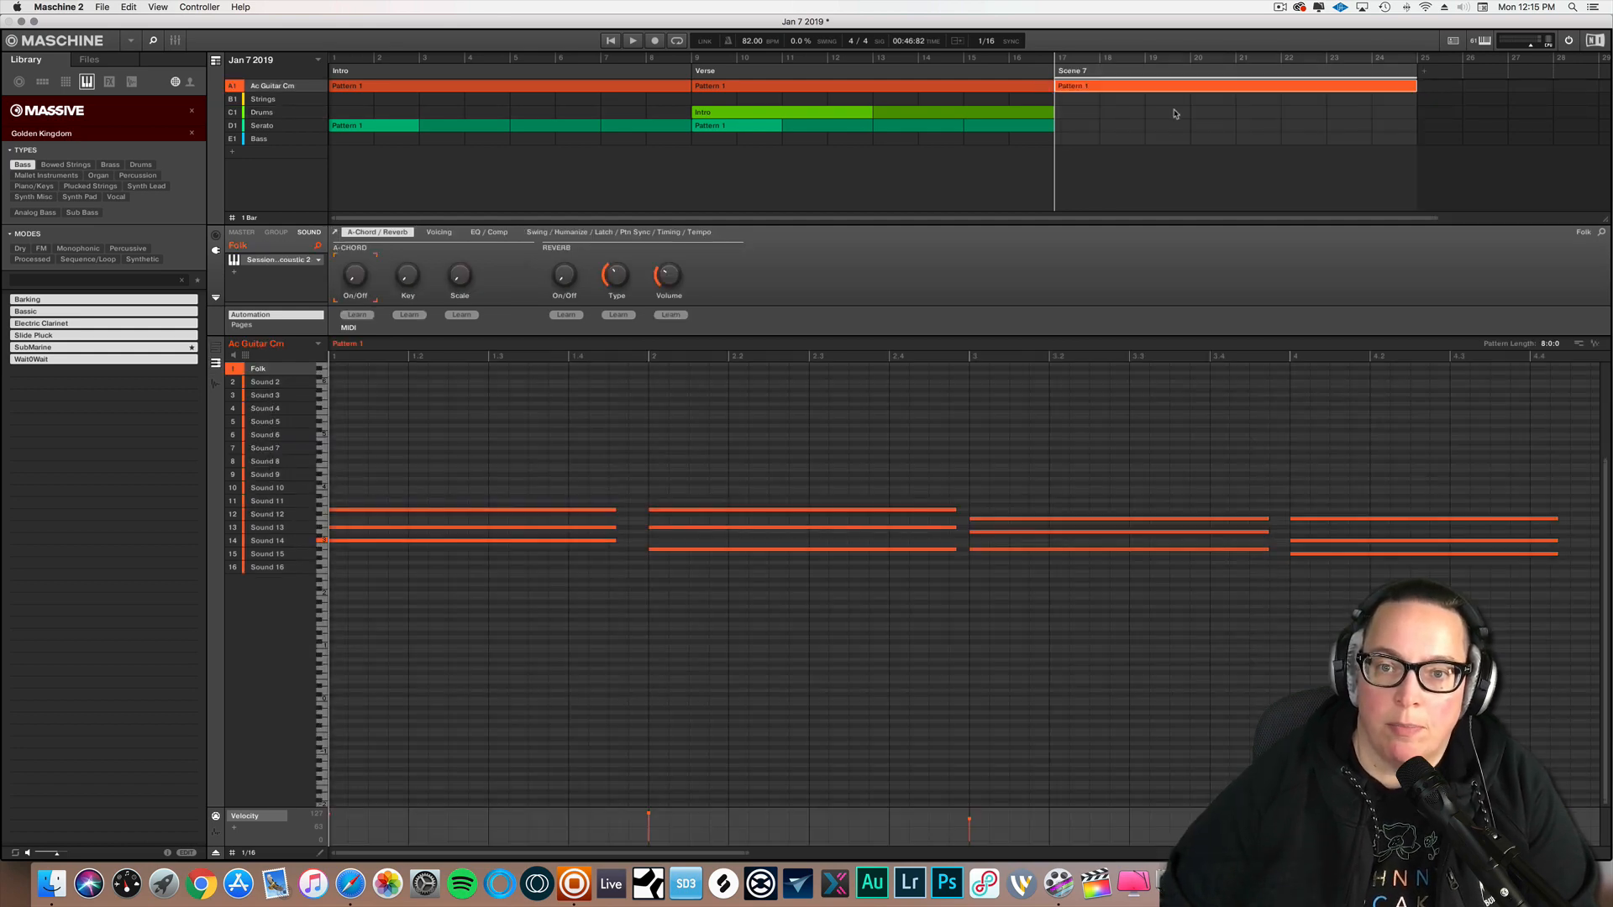
- Place the Chorus pattern of the Drums group and Pattern 1 of the Serato group in the section starting at bar 17
{"action": "right_click", "coordinate": [1084, 115]}
{"action": "mouse_move", "coordinate": [1110, 133]}
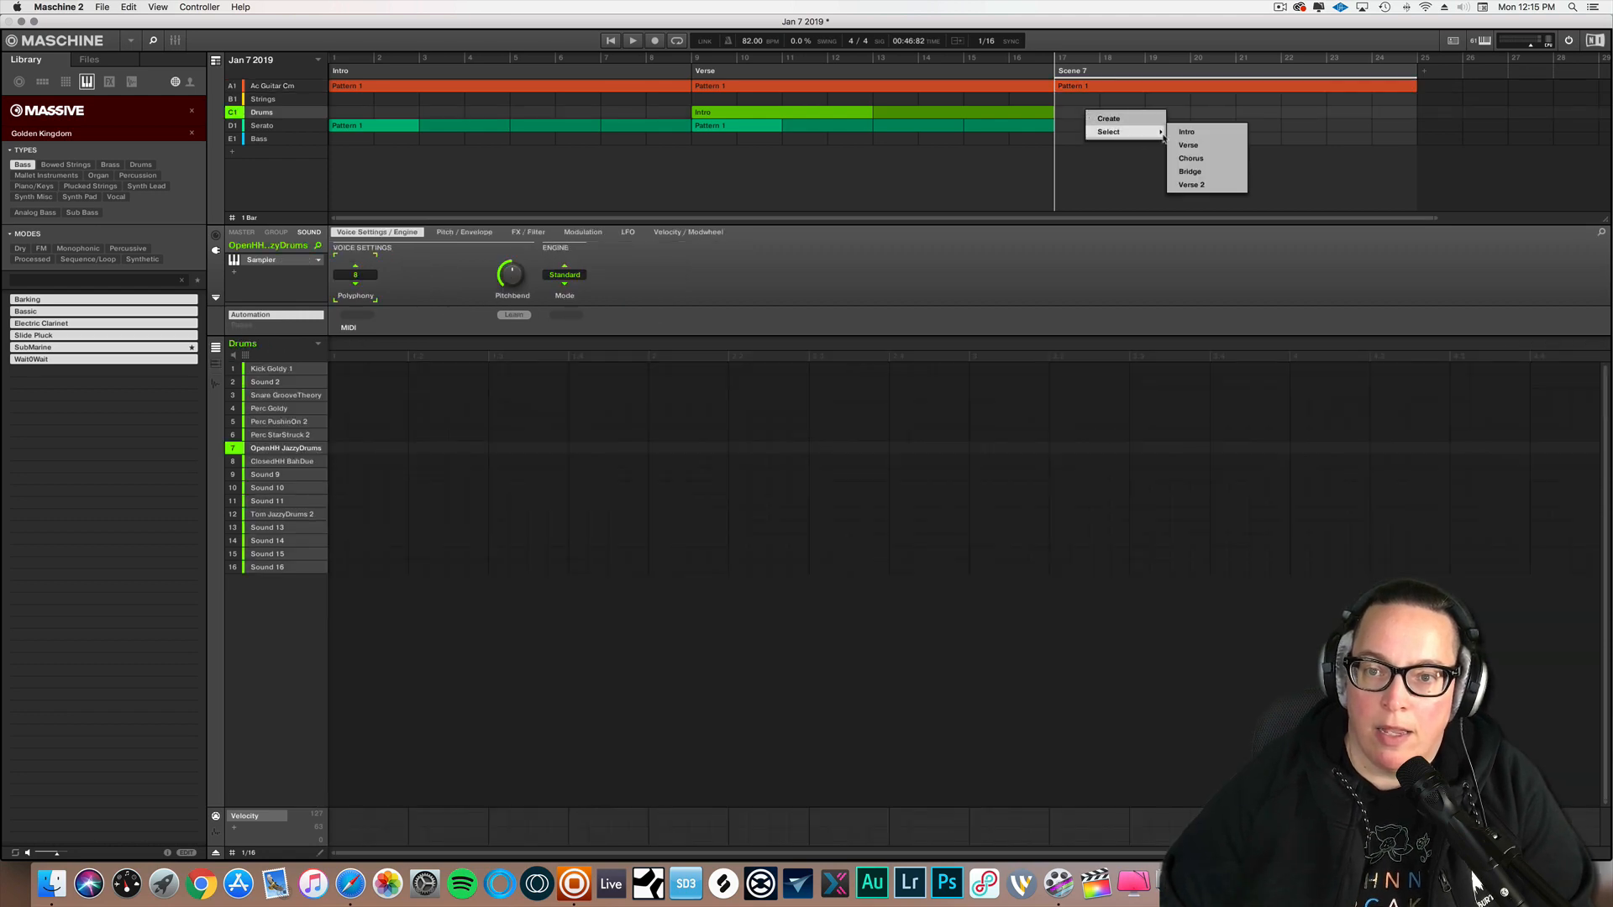
{"action": "left_click", "coordinate": [1189, 158]}
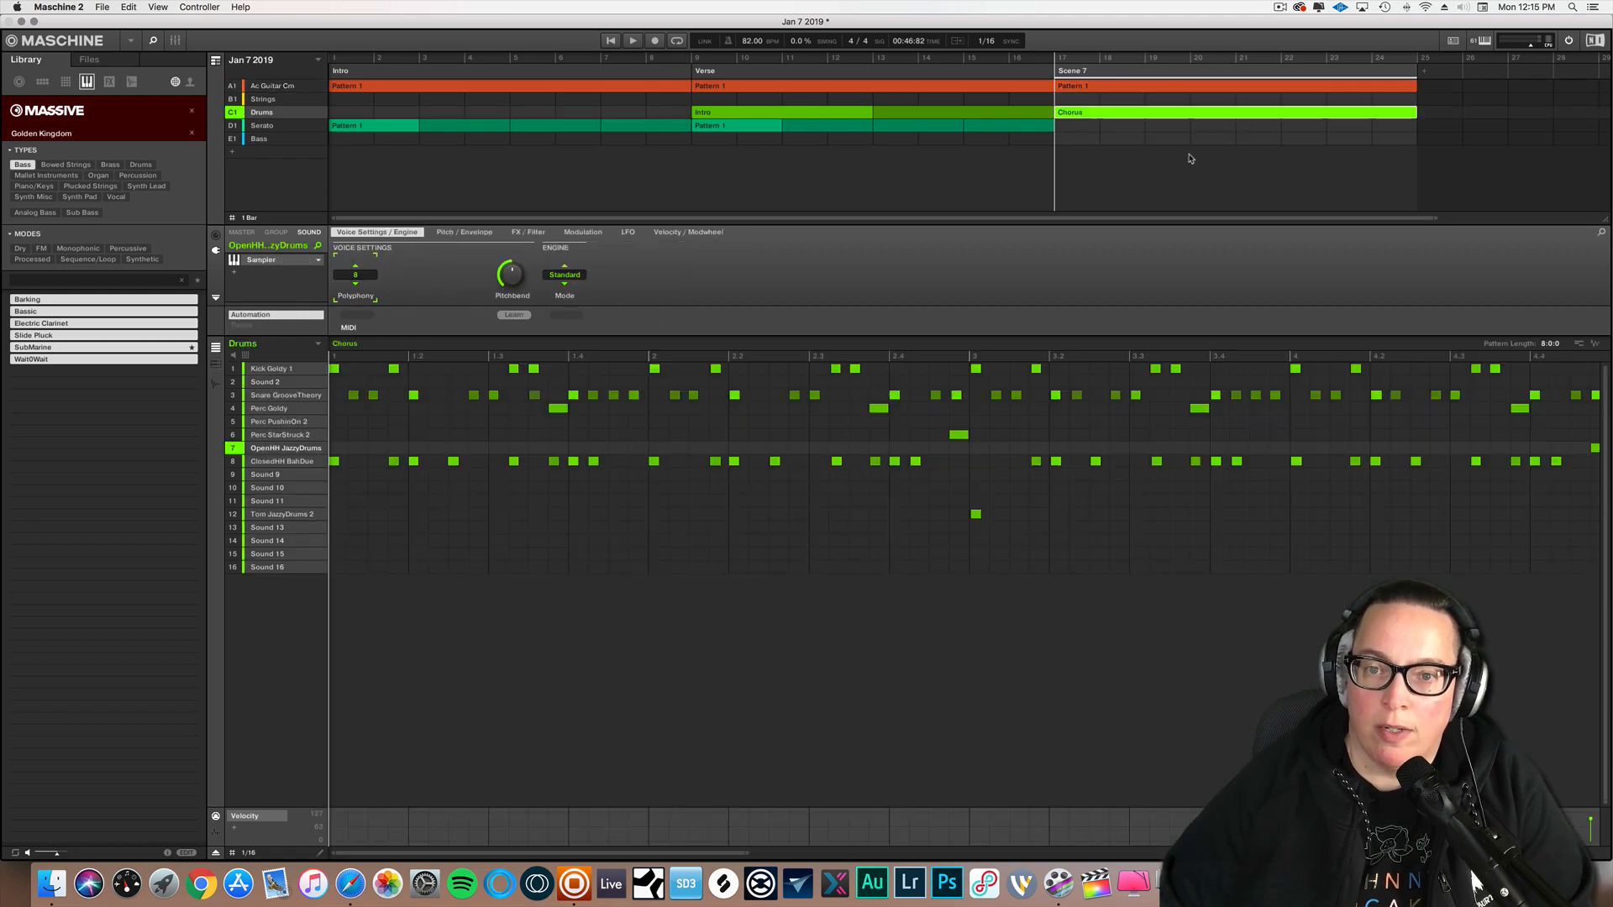
{"action": "right_click", "coordinate": [1074, 131]}
{"action": "mouse_move", "coordinate": [1117, 148]}
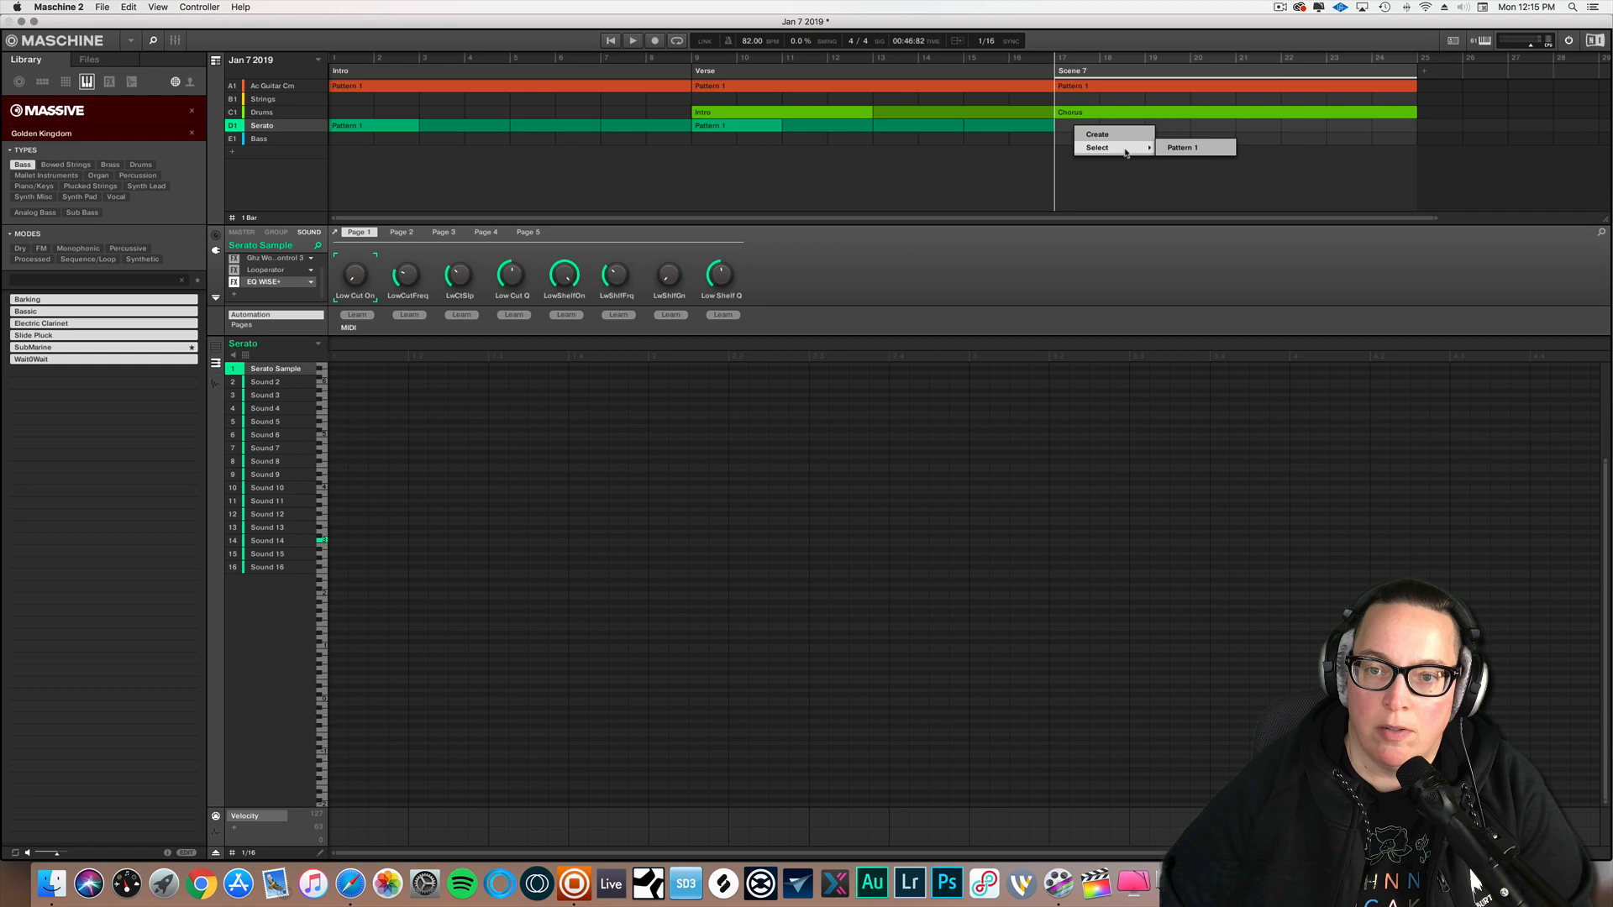
{"action": "left_click", "coordinate": [1176, 149]}
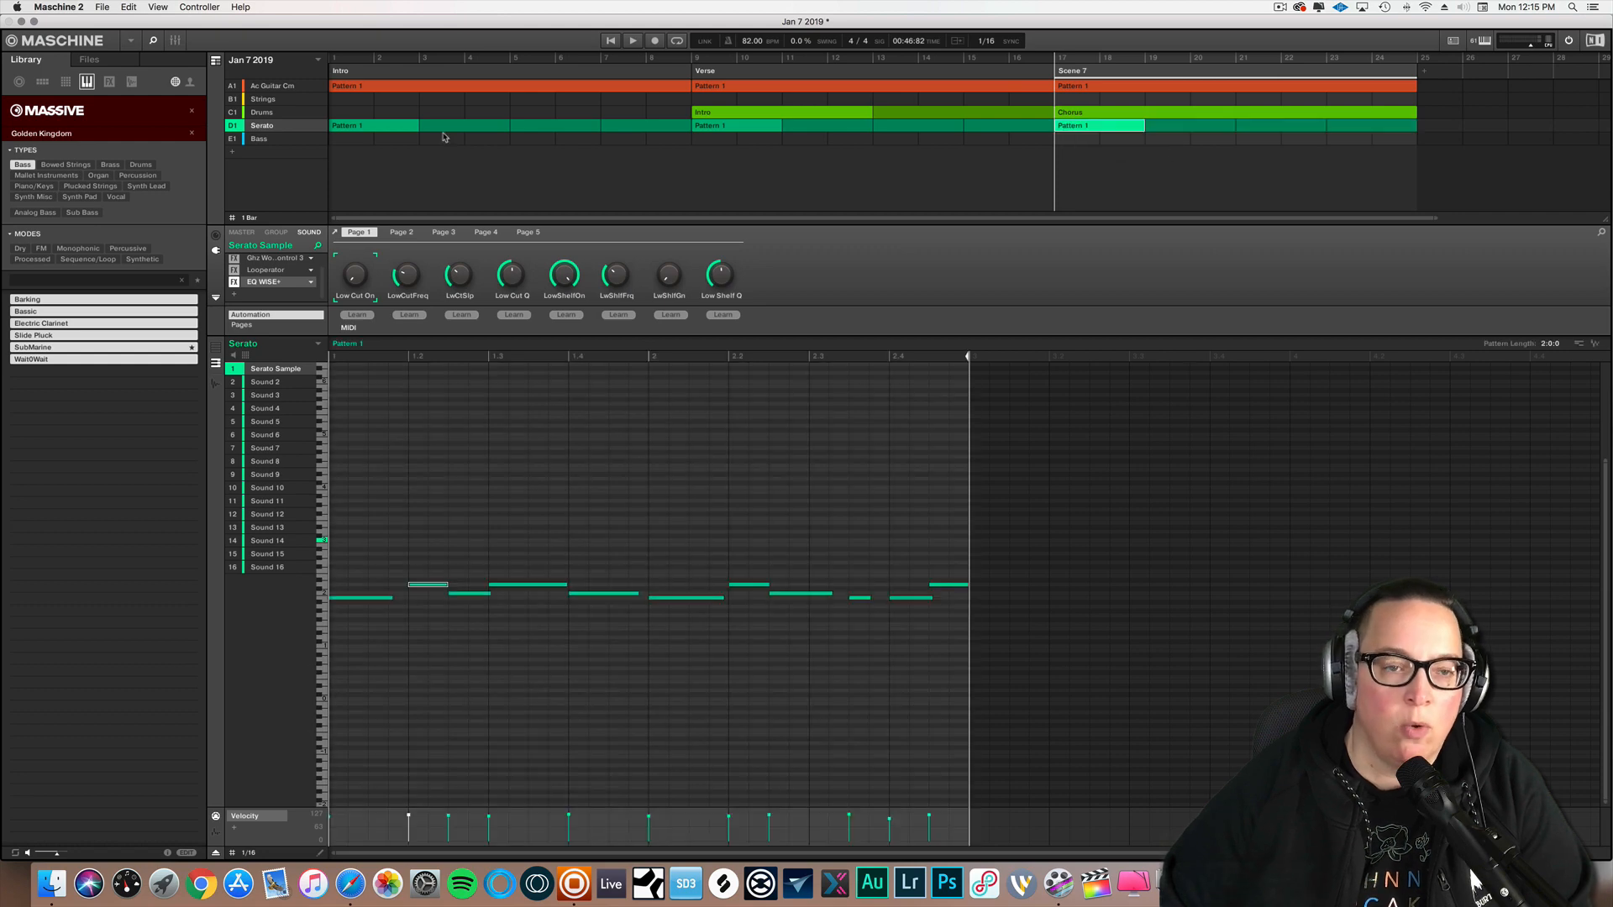
- Place Pattern 1 of the Bass group in both the Verse section and the section starting at bar 17
{"action": "right_click", "coordinate": [707, 141]}
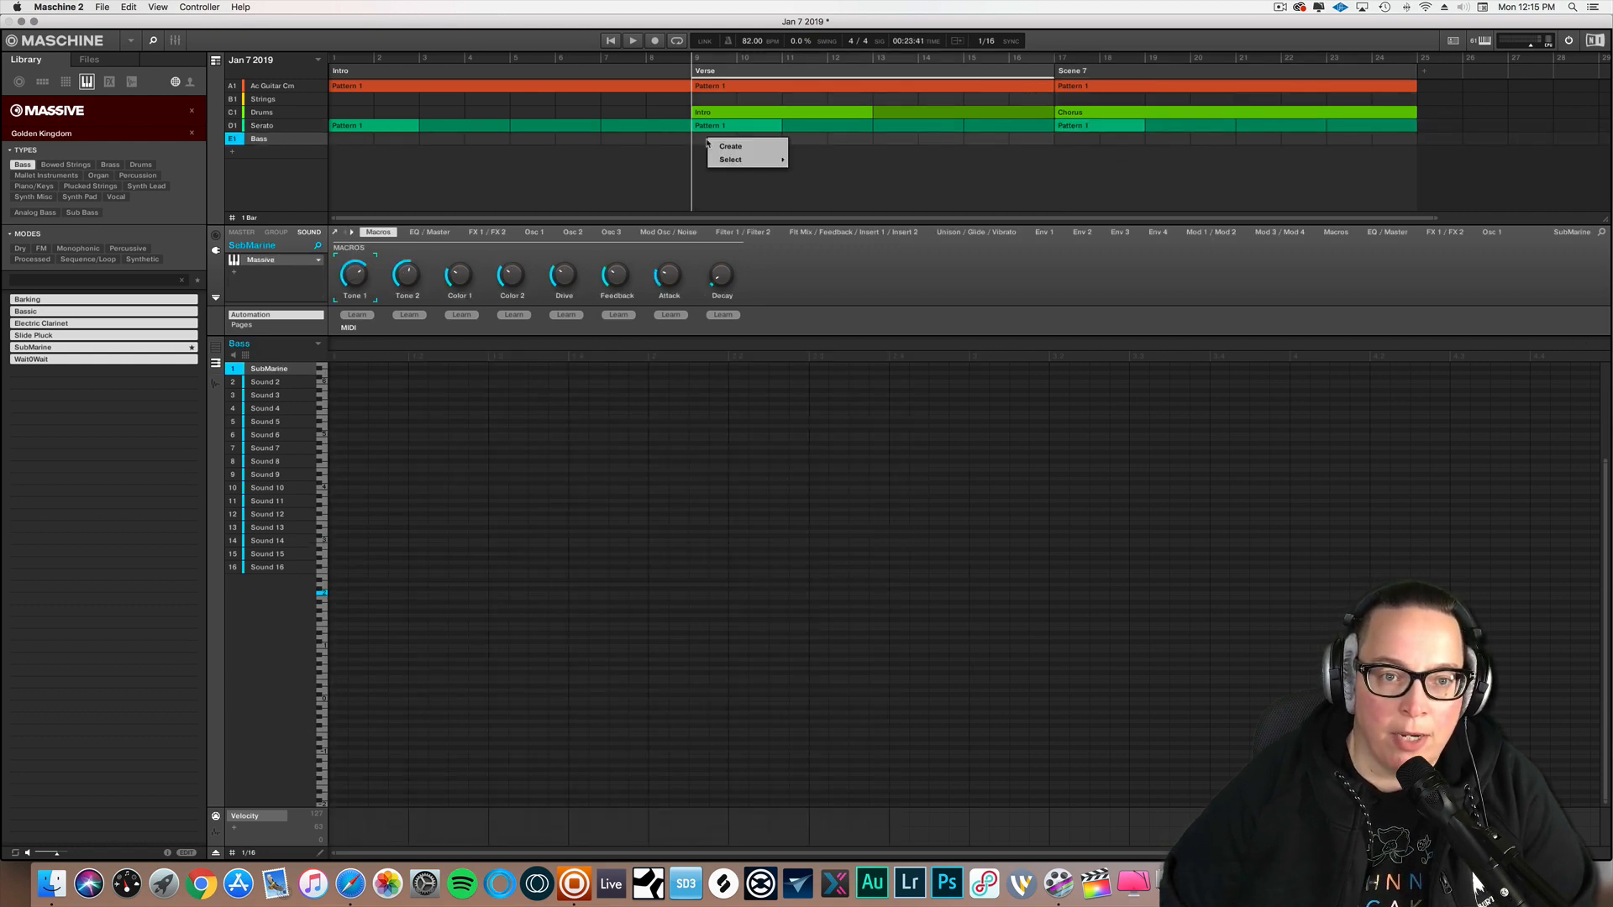
{"action": "mouse_move", "coordinate": [747, 159]}
{"action": "left_click", "coordinate": [831, 159]}
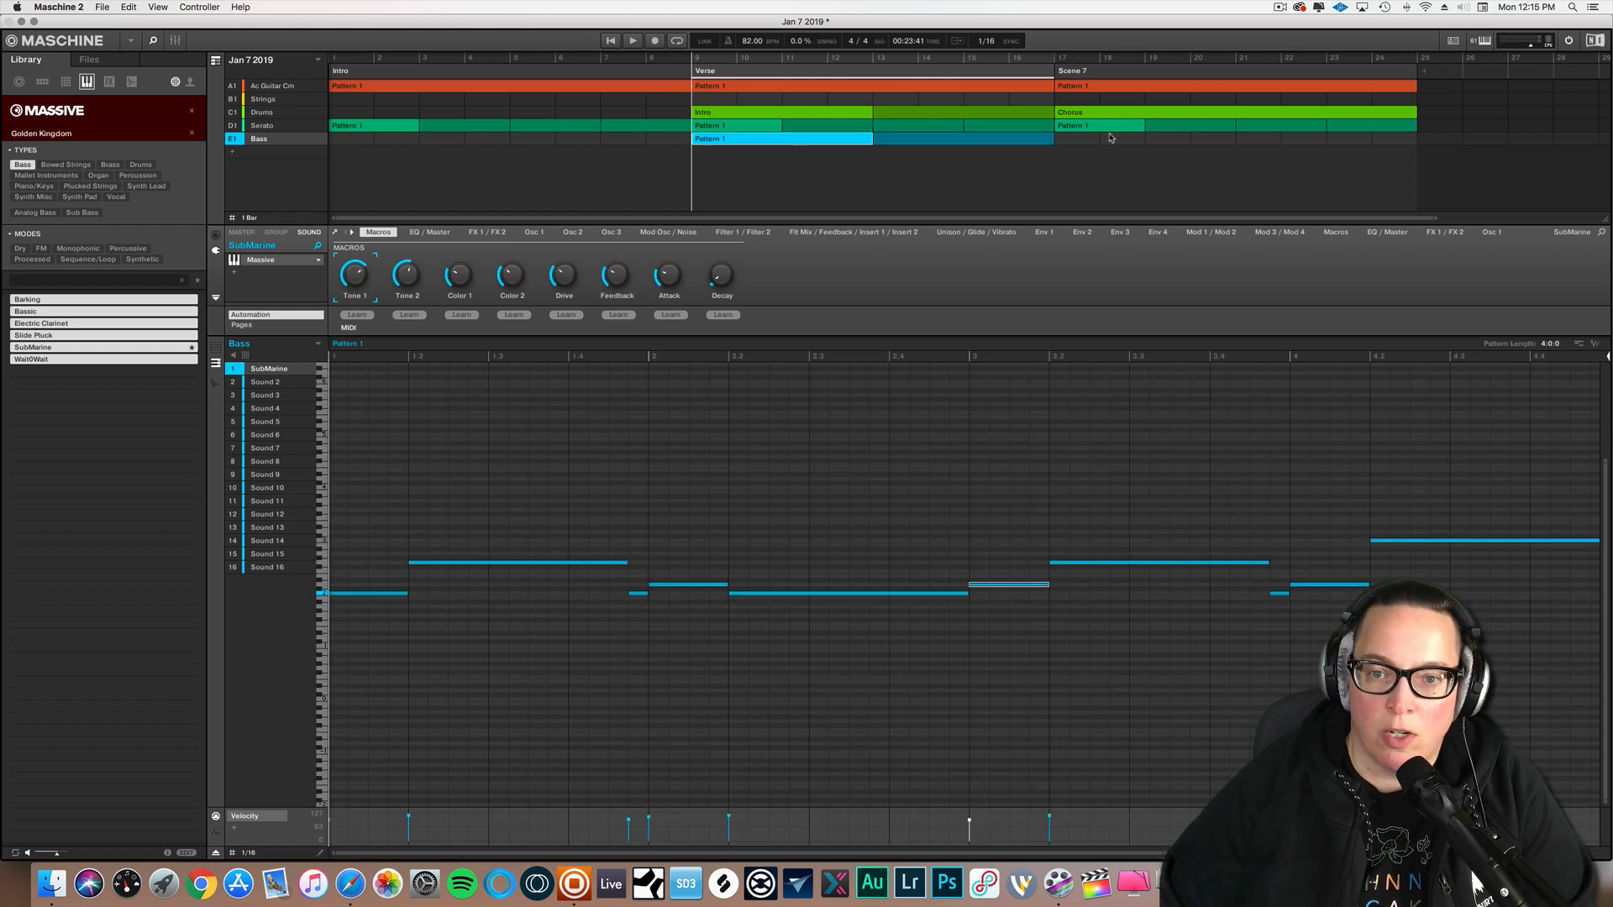
{"action": "right_click", "coordinate": [1111, 137]}
{"action": "mouse_move", "coordinate": [1122, 161]}
{"action": "left_click", "coordinate": [1184, 163]}
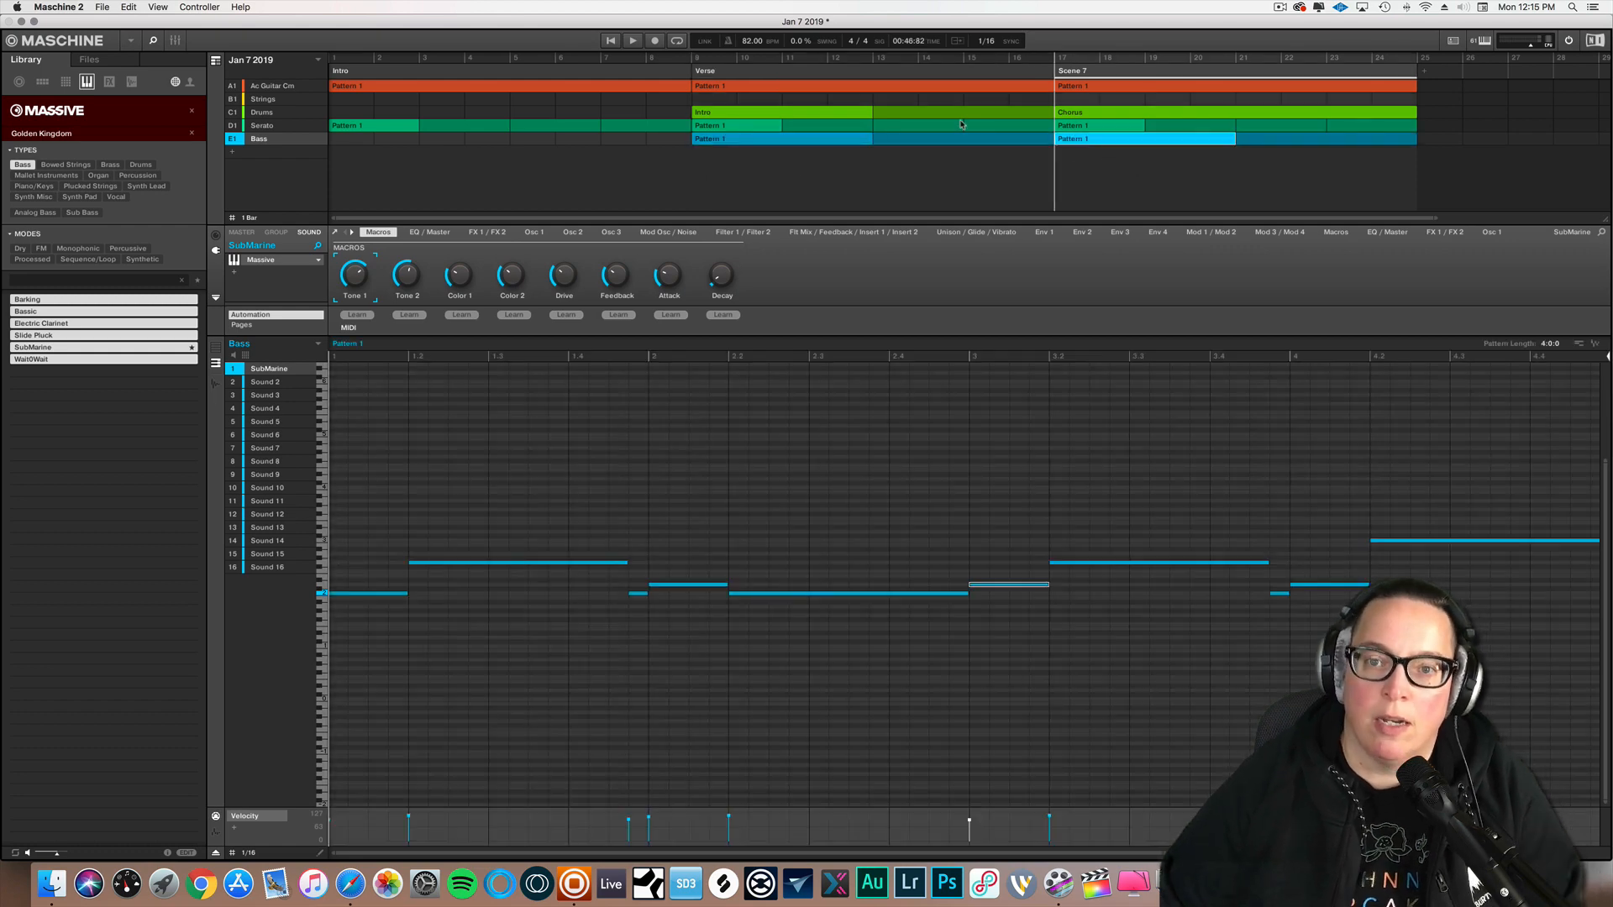
- Rename the scene of the third section as Chorus
{"action": "double_click", "coordinate": [1072, 72]}
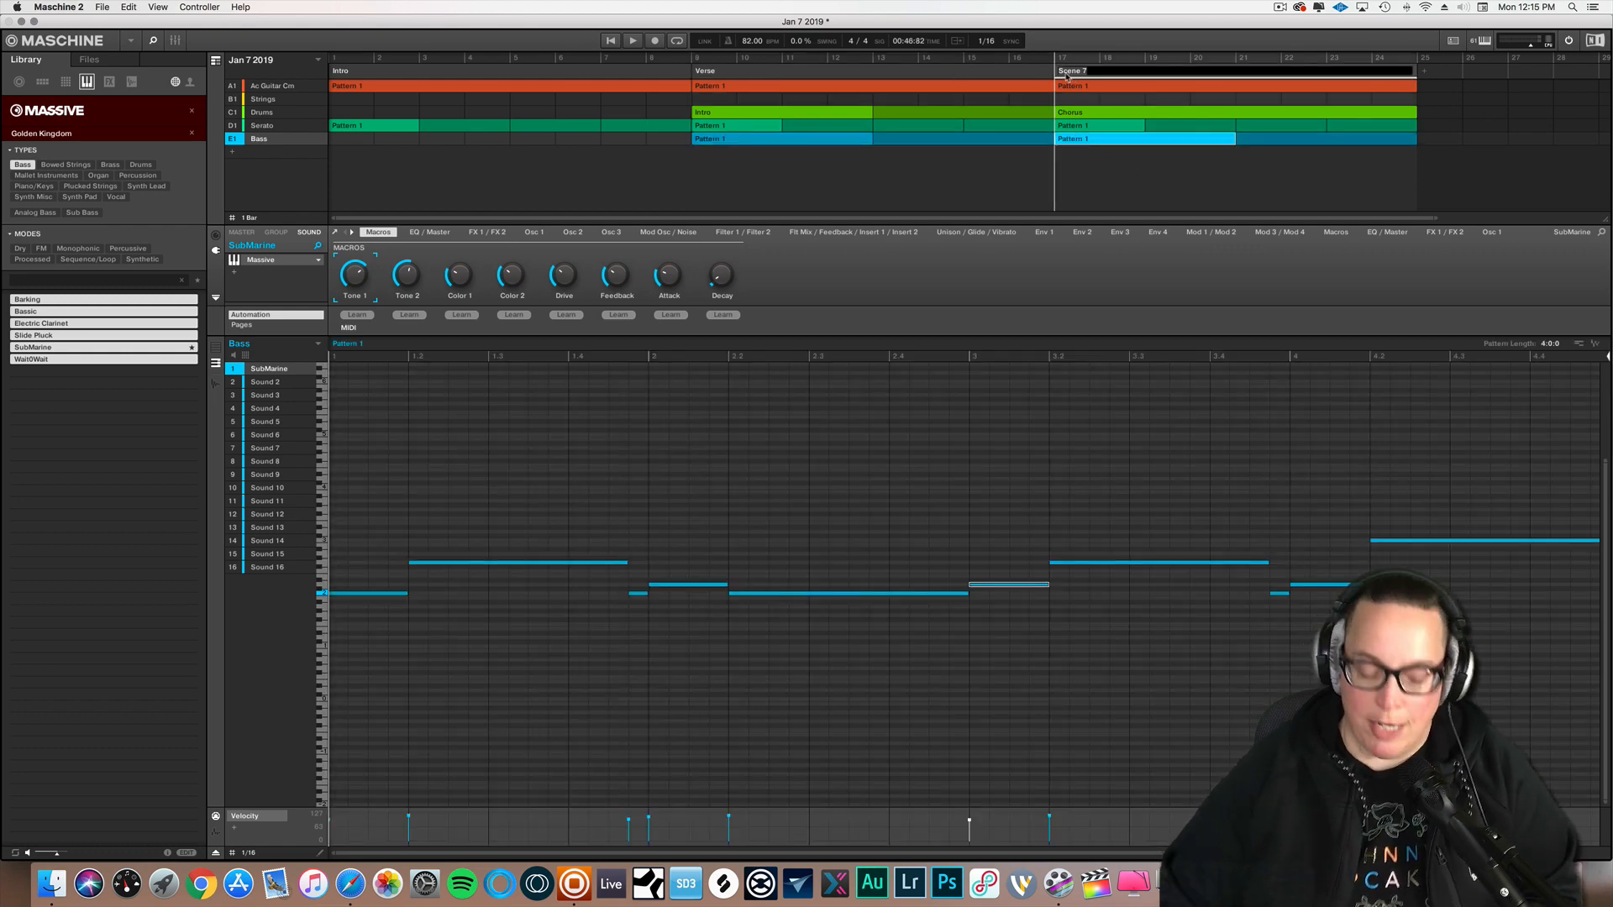
{"action": "type", "text": "Chorus"}
{"action": "key", "text": "Return"}
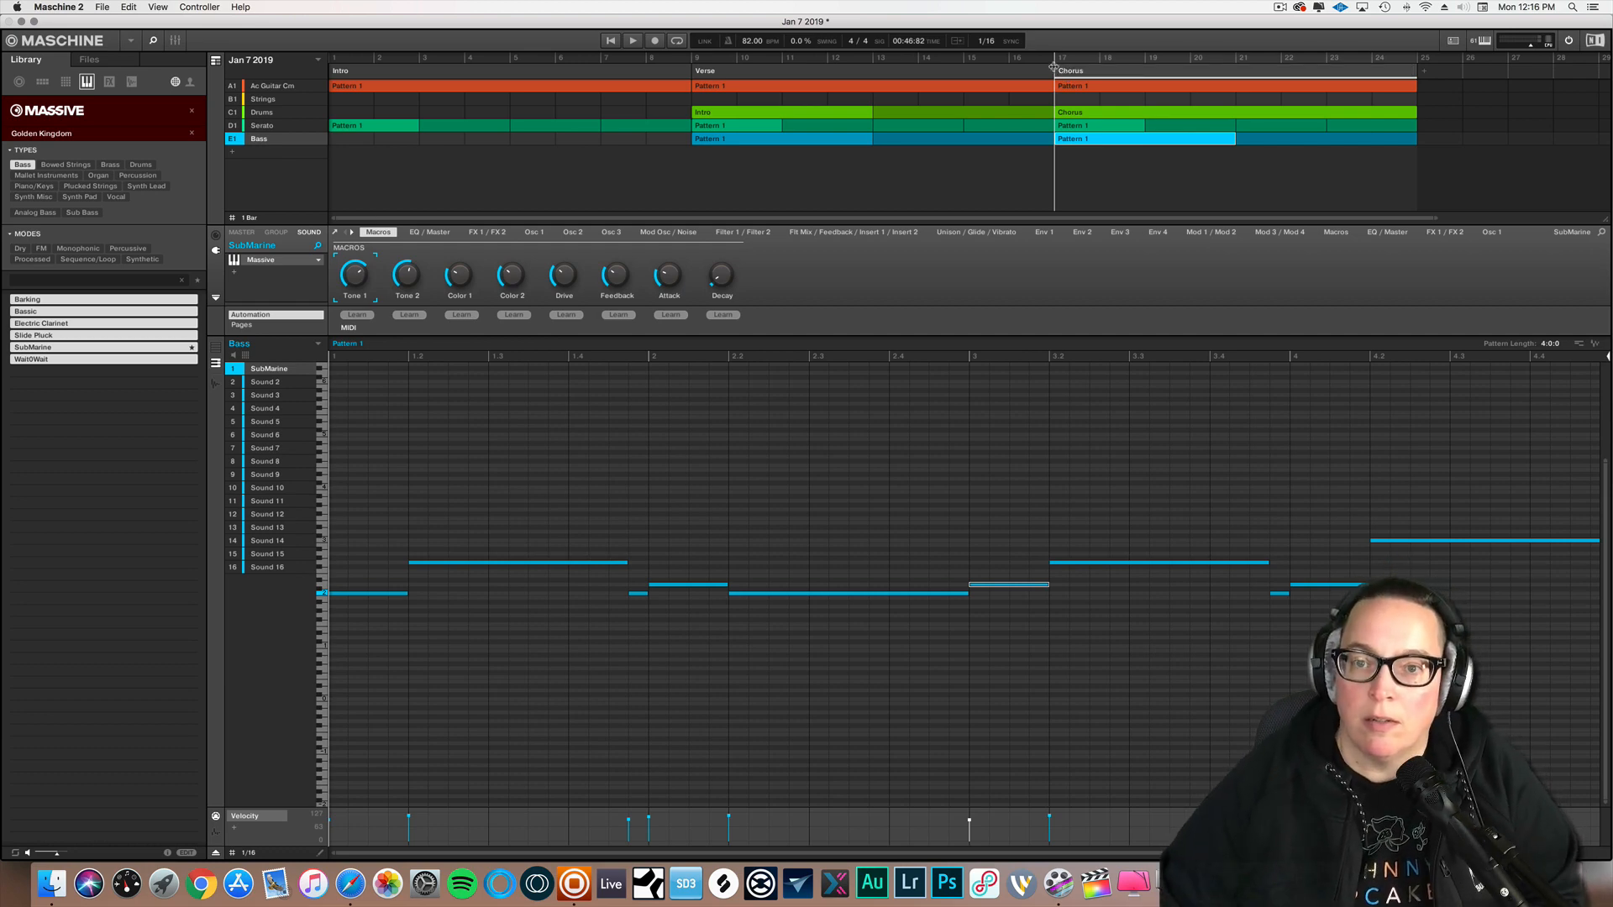
- Play the transition from the end of the Verse at bar 16 into the Chorus
{"action": "key", "text": "space"}
{"action": "left_click", "coordinate": [1009, 64]}
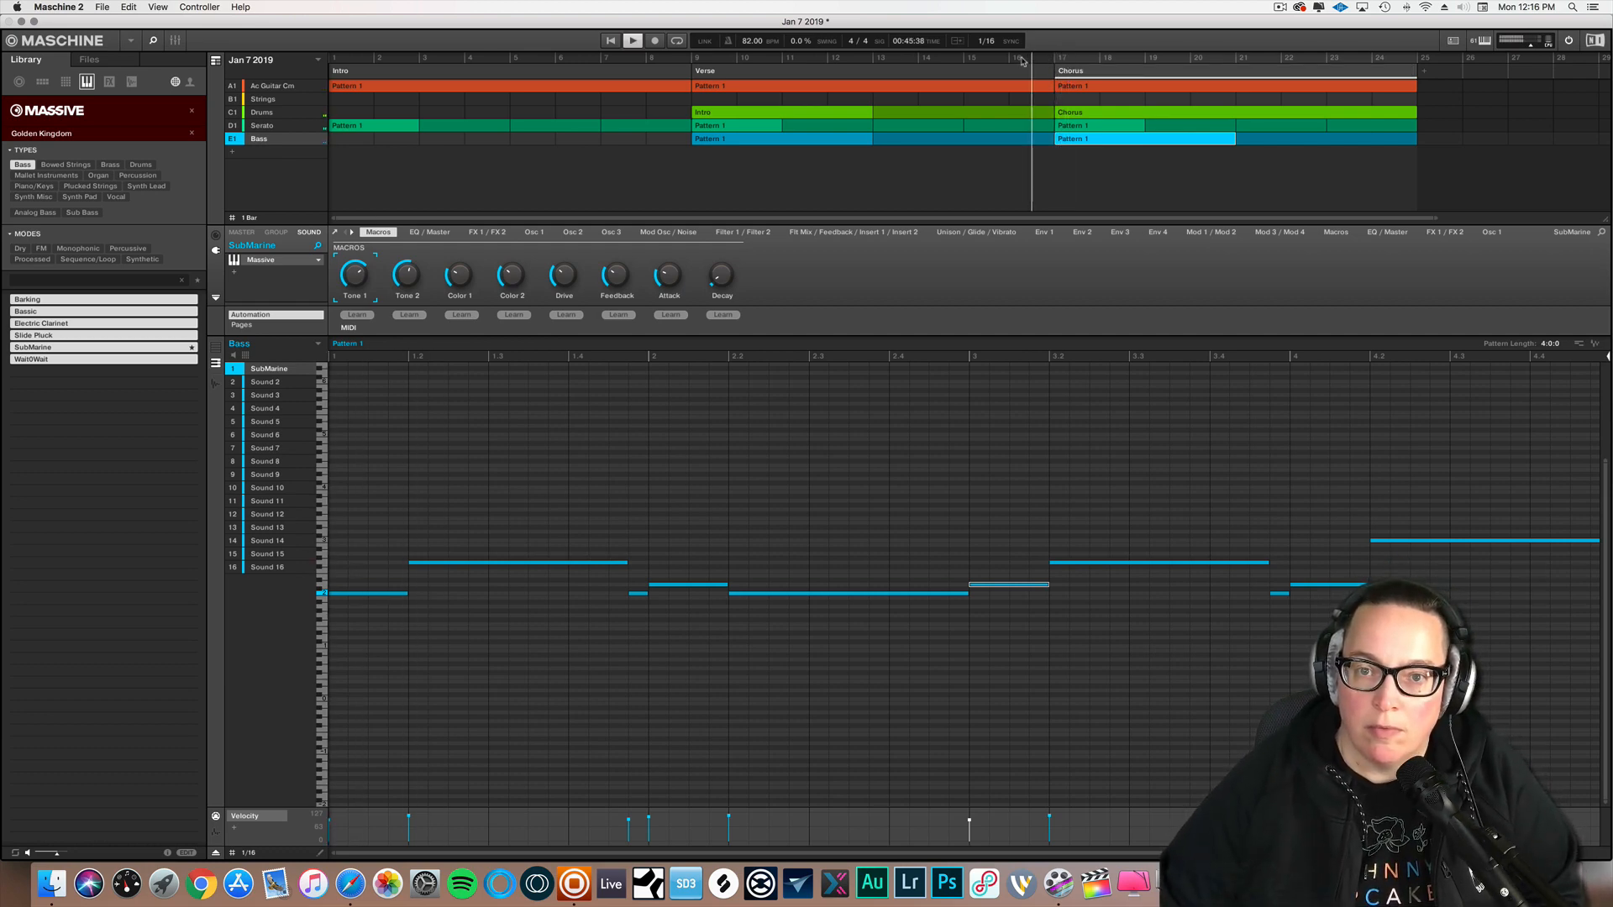
{"action": "left_click_drag", "start_coordinate": [674, 217], "coordinate": [676, 217]}
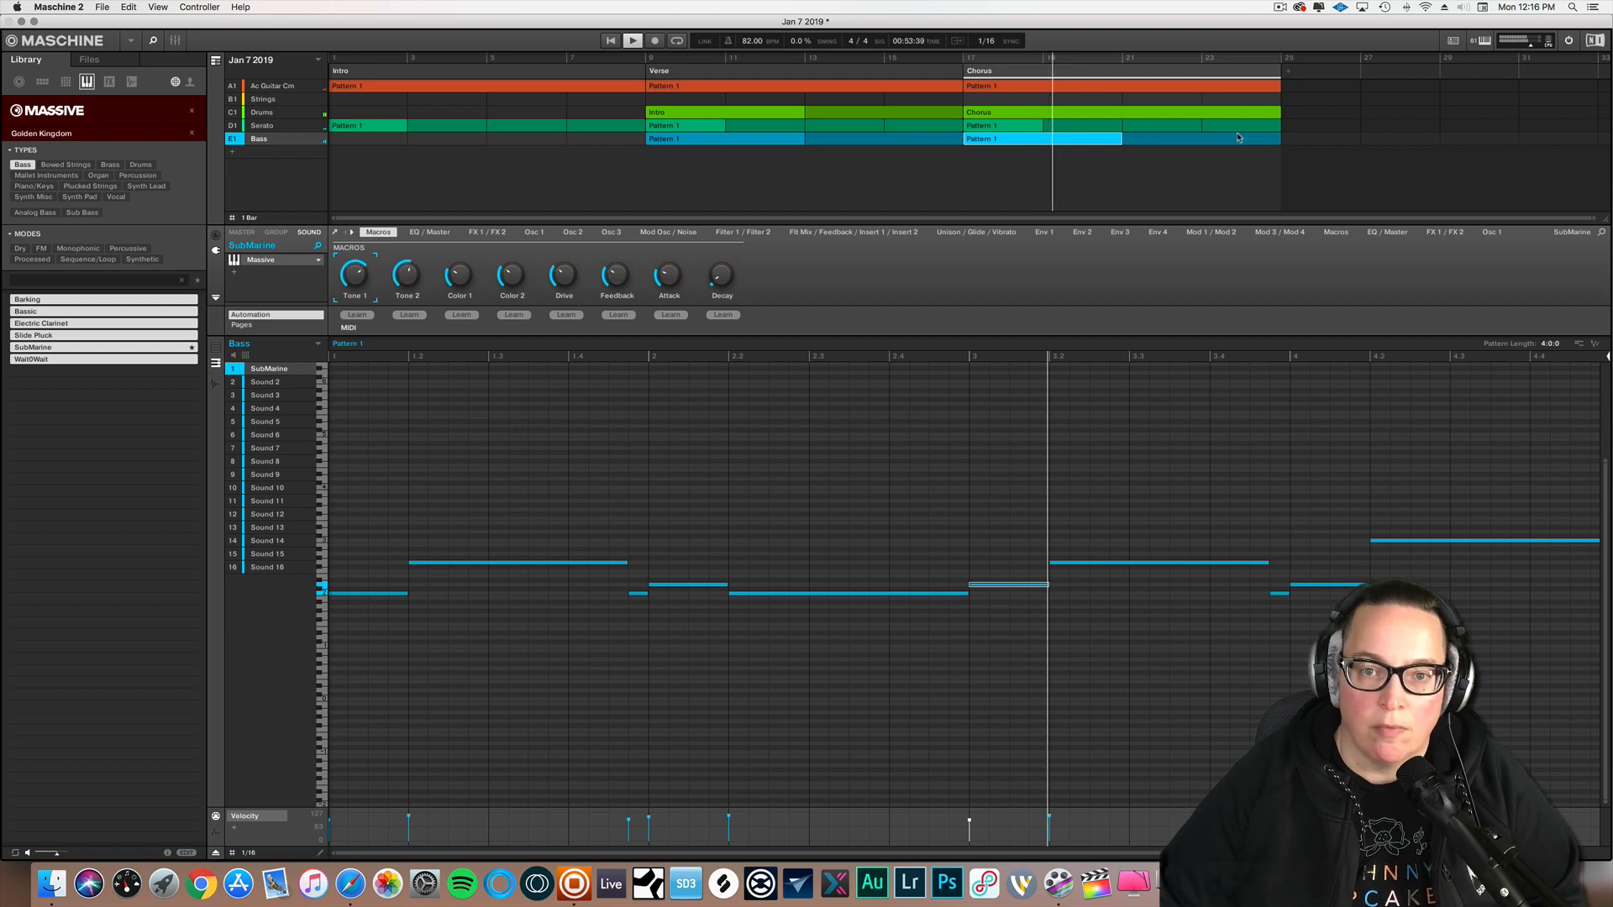
- Place Pattern 1 of the Strings group in the Chorus section
{"action": "left_click", "coordinate": [999, 105]}
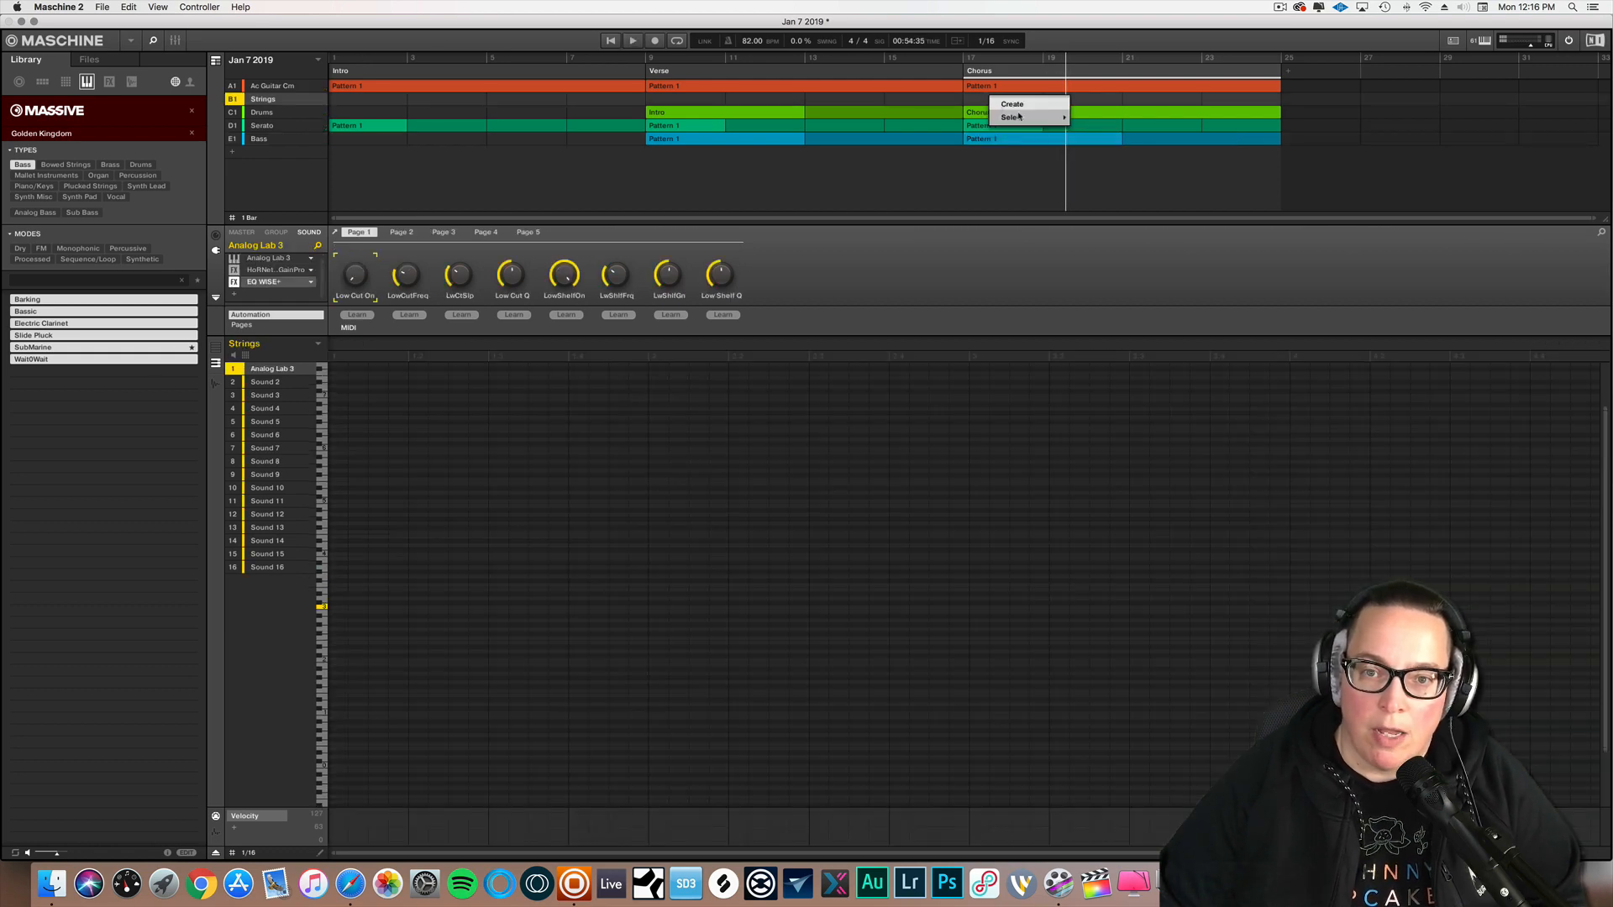
{"action": "mouse_move", "coordinate": [1008, 115]}
{"action": "left_click", "coordinate": [1120, 120]}
- Play the song from just before the Chorus and display the Drums group's Chorus pattern
{"action": "left_click", "coordinate": [963, 61]}
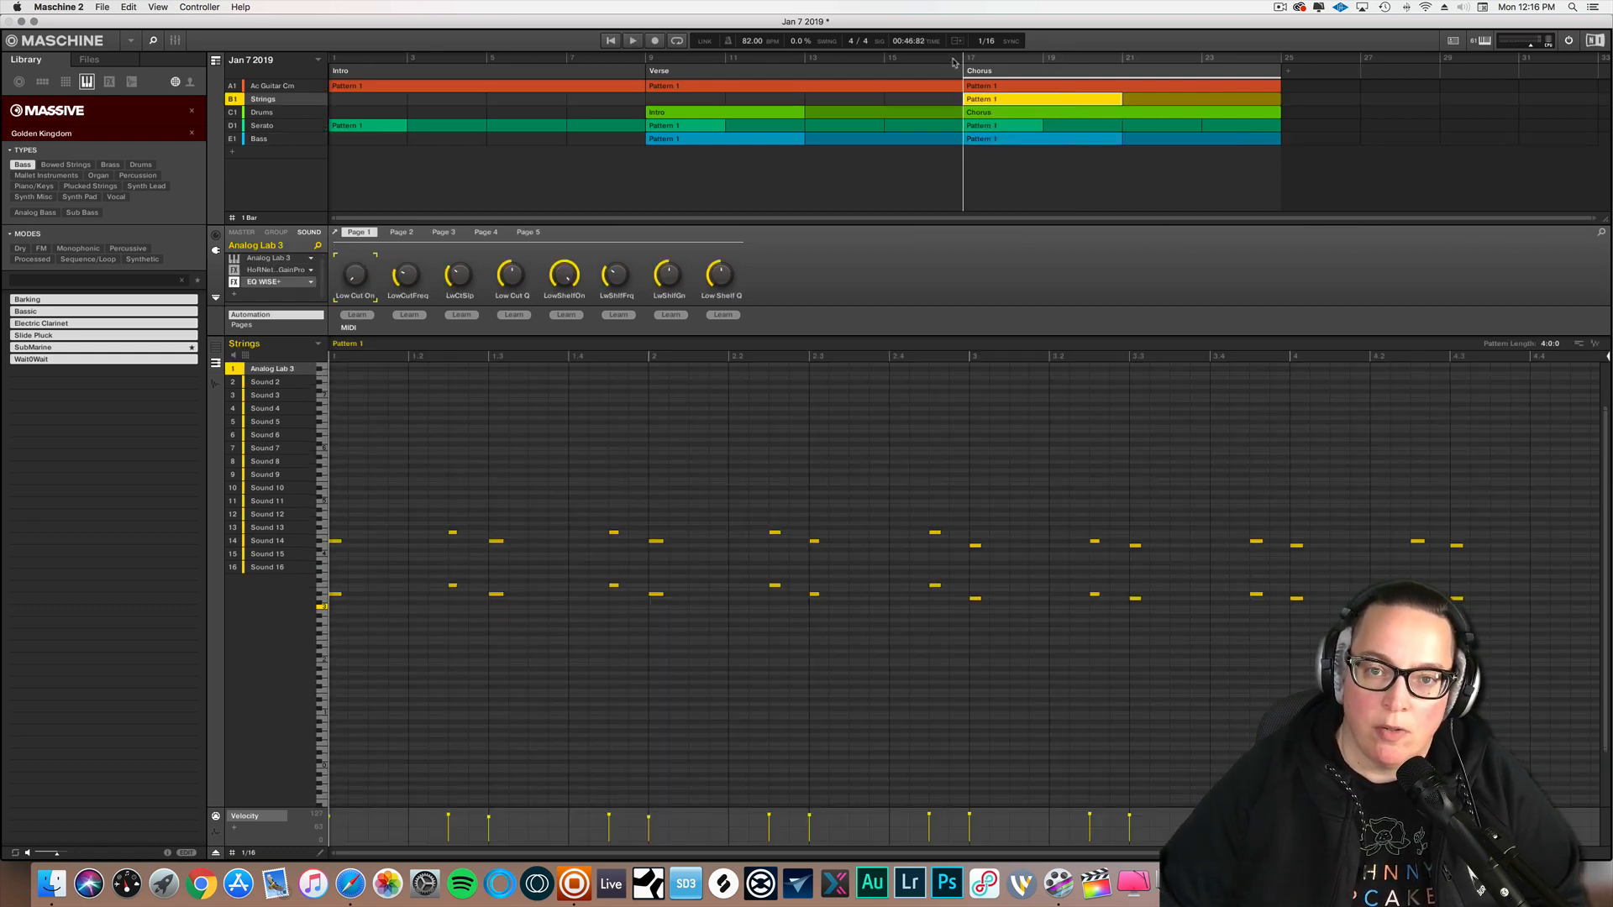
{"action": "left_click", "coordinate": [941, 60]}
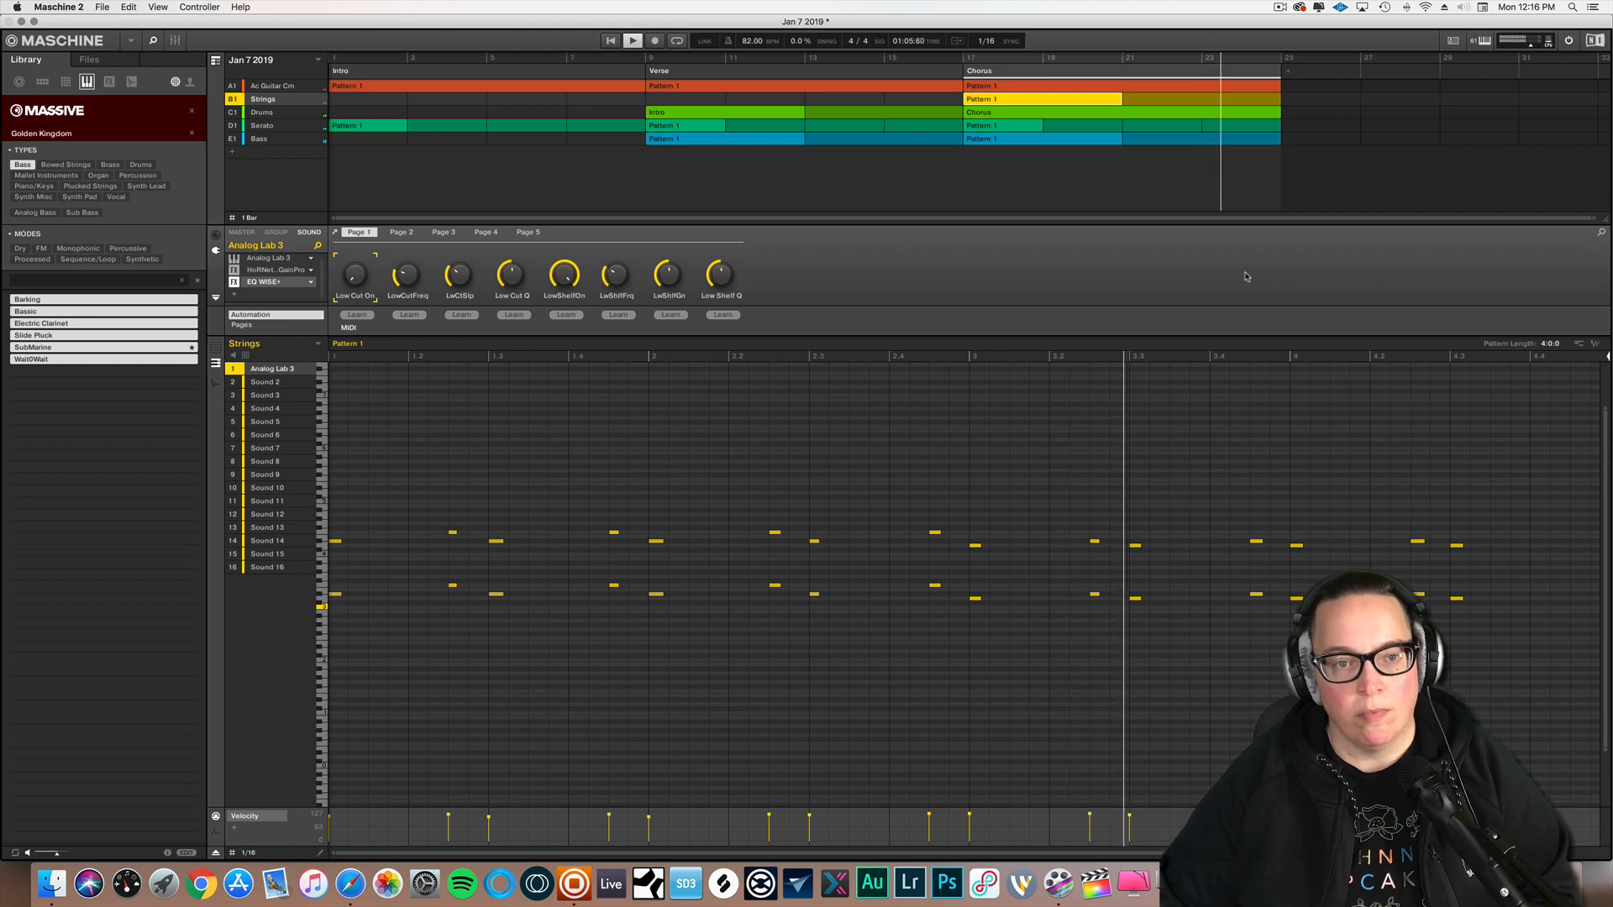
{"action": "left_click", "coordinate": [269, 113]}
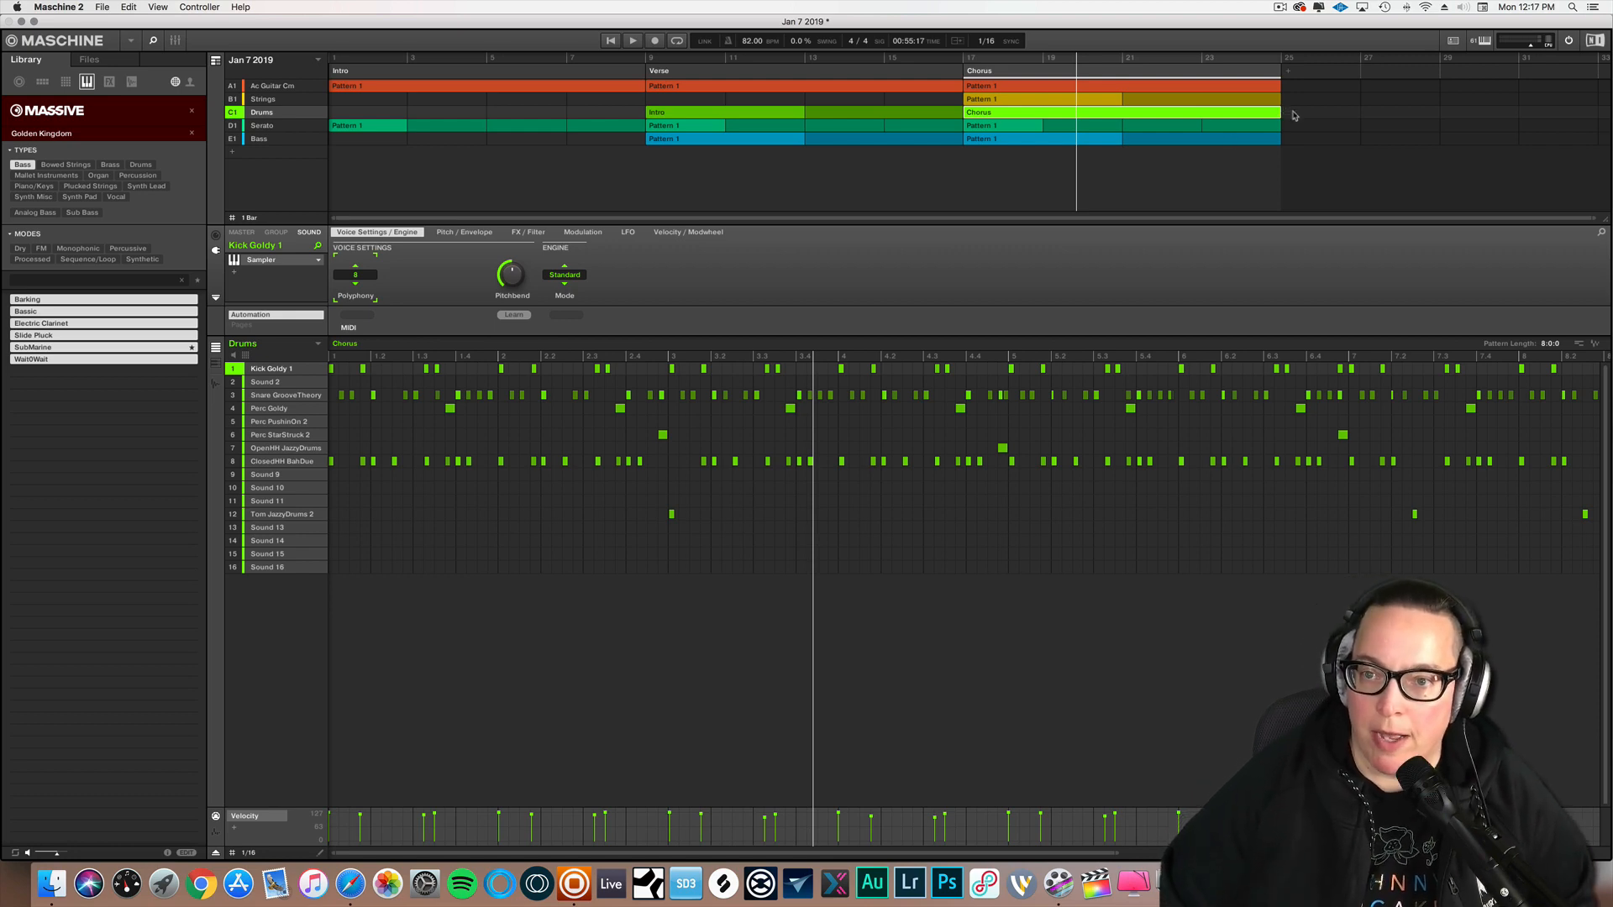
- Add one new section after the Chorus at bar 25 and place the Verse 2 pattern of the Drums group in it
{"action": "left_click", "coordinate": [1291, 76]}
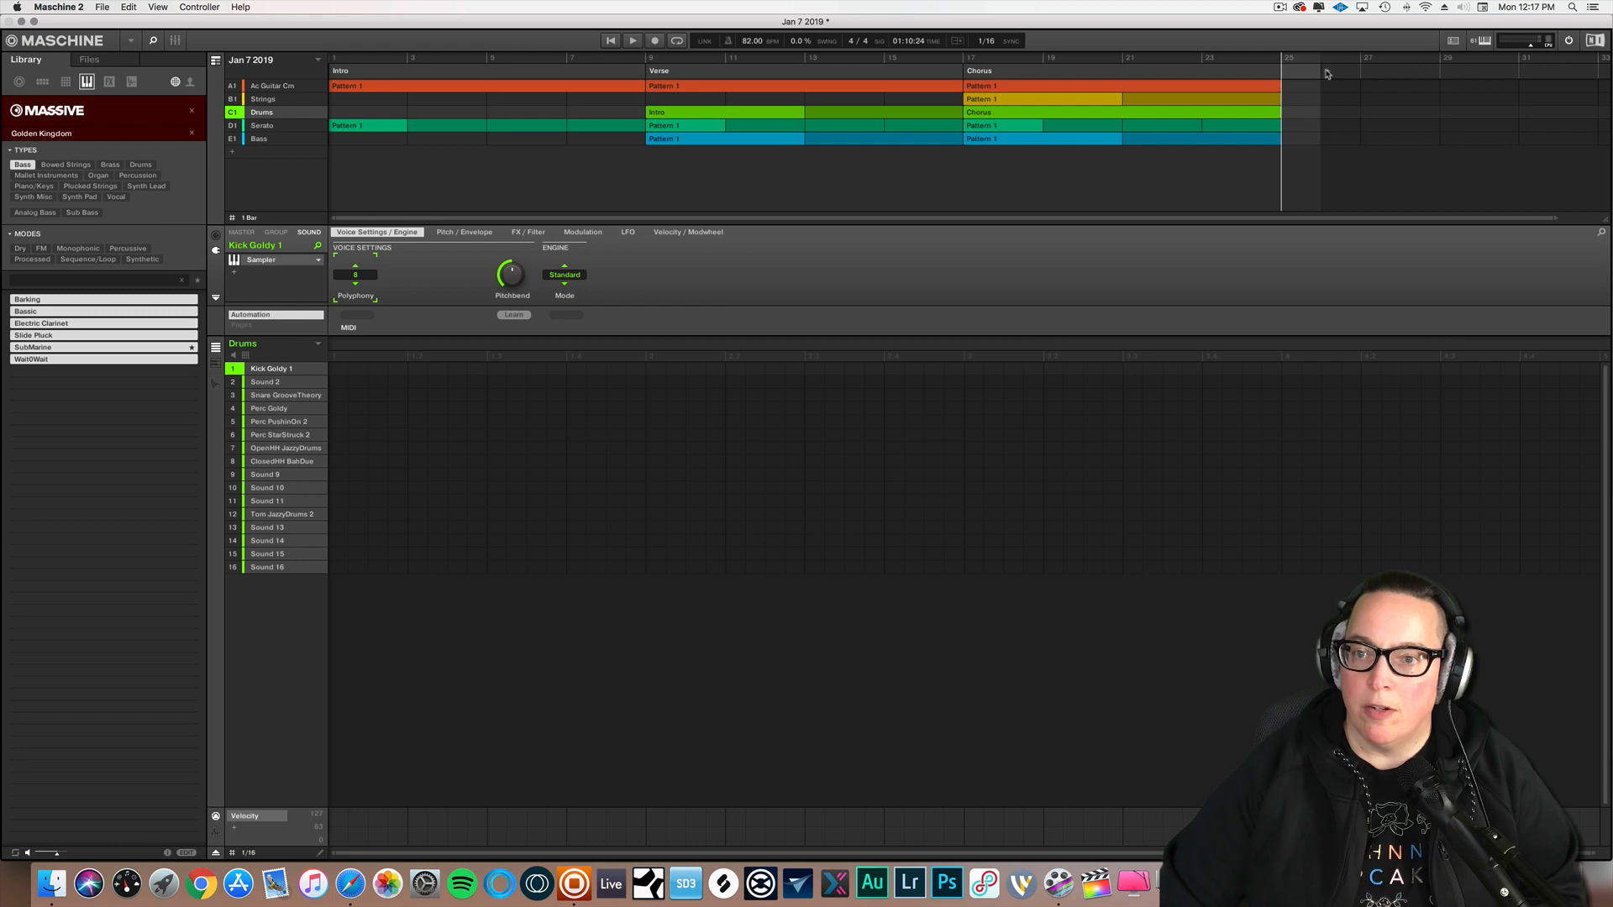
{"action": "right_click", "coordinate": [1297, 75]}
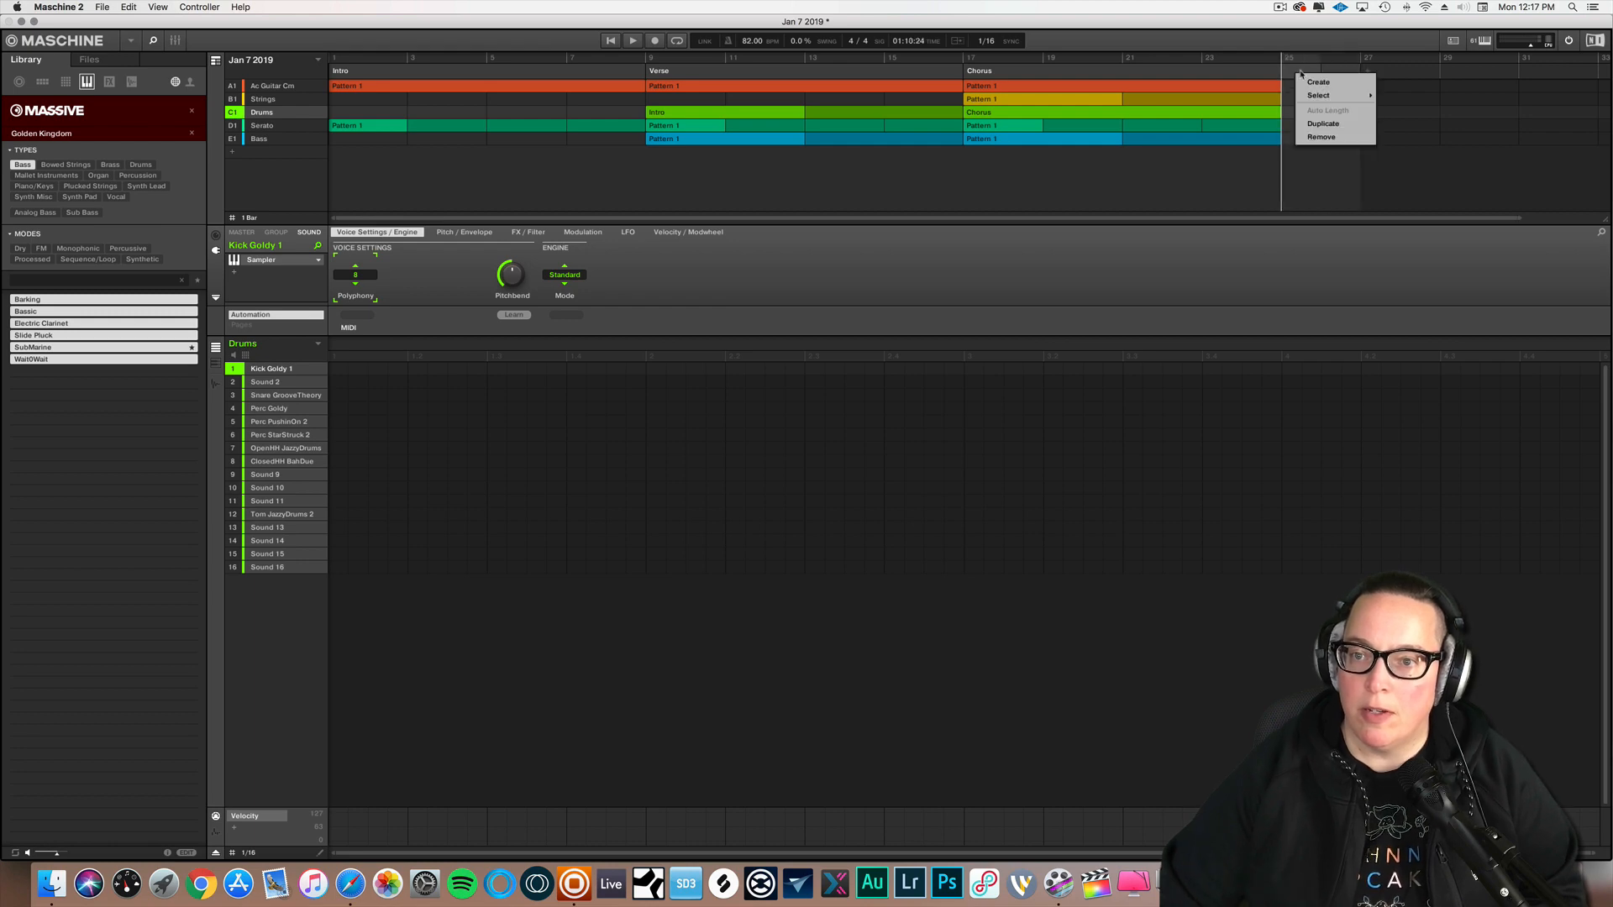
{"action": "left_click", "coordinate": [1321, 137]}
{"action": "left_click", "coordinate": [1299, 89]}
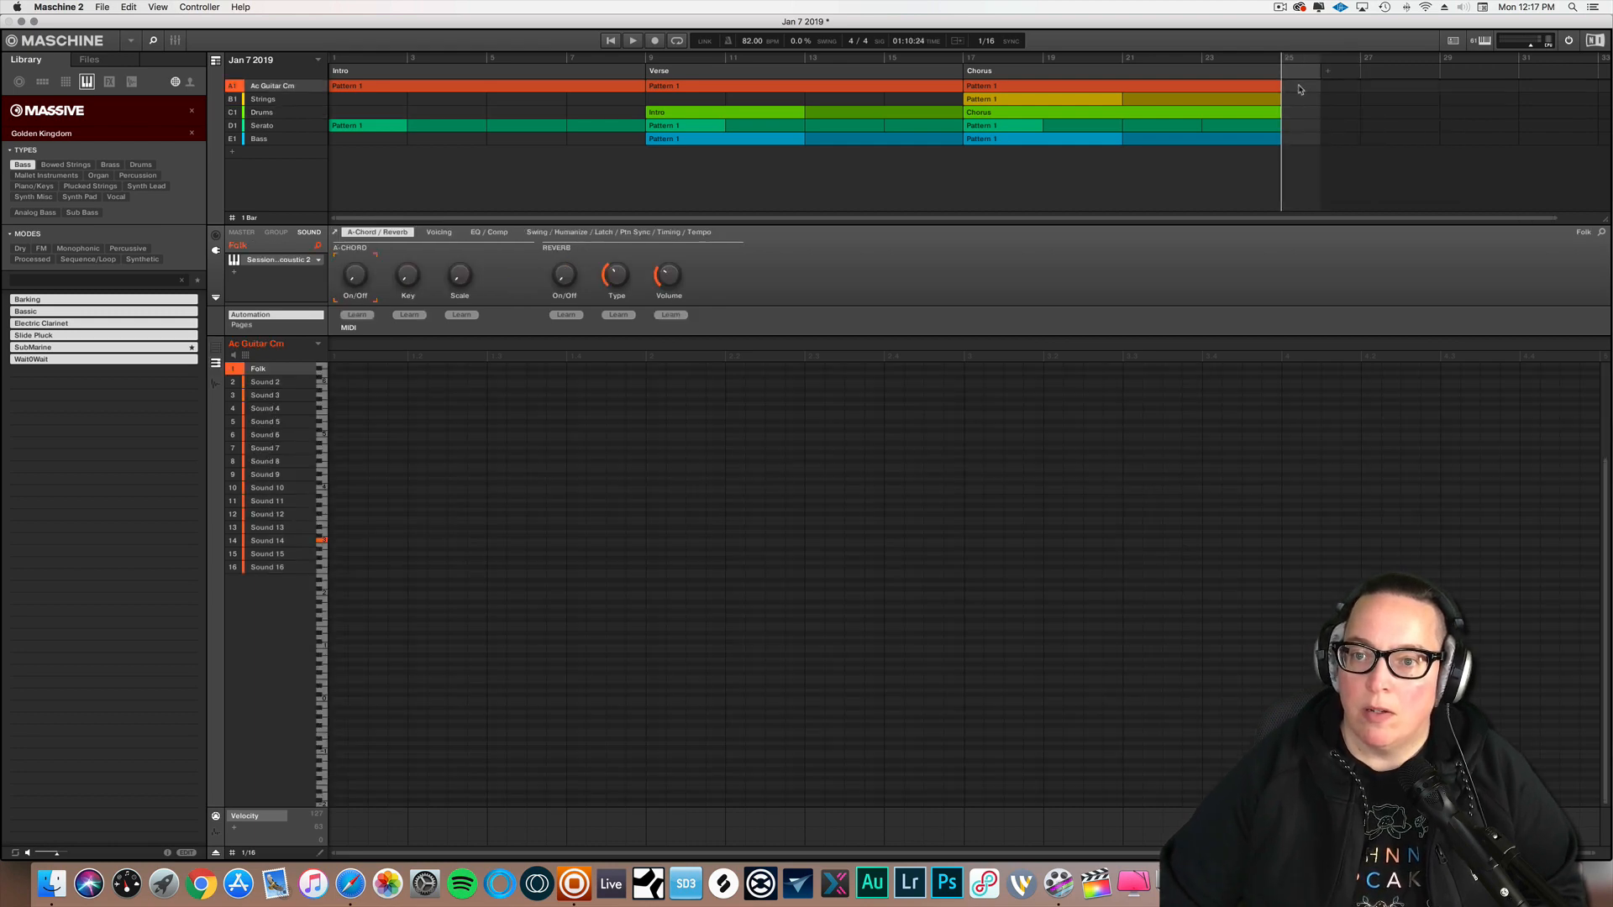
{"action": "left_click", "coordinate": [1296, 116]}
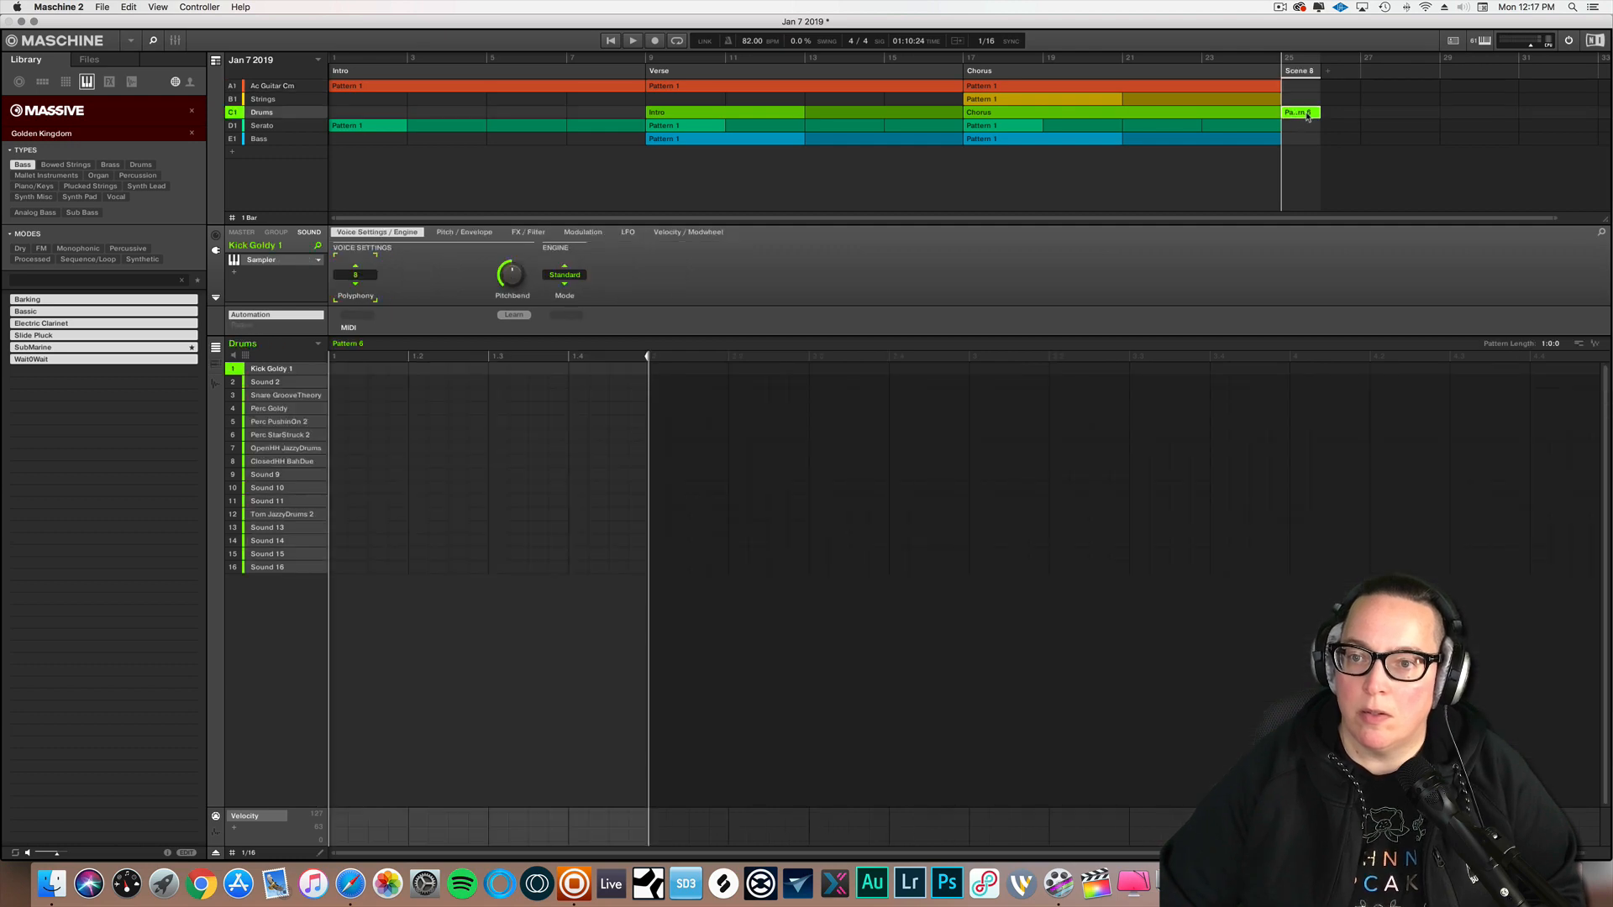
{"action": "right_click", "coordinate": [1307, 116]}
{"action": "mouse_move", "coordinate": [1343, 133]}
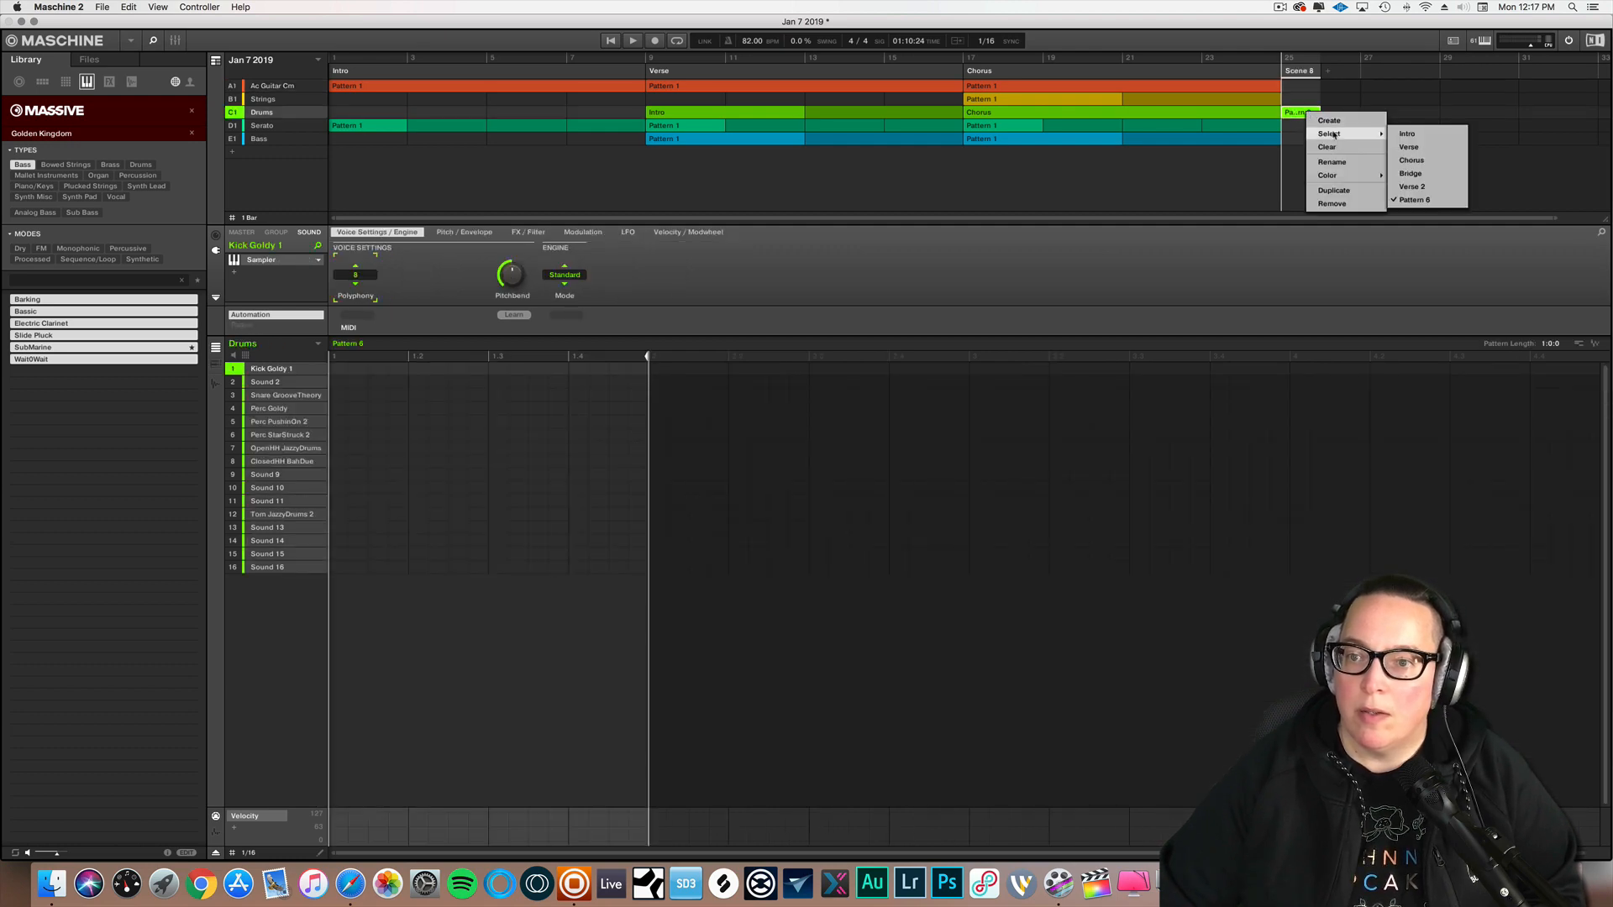
{"action": "left_click", "coordinate": [1415, 187]}
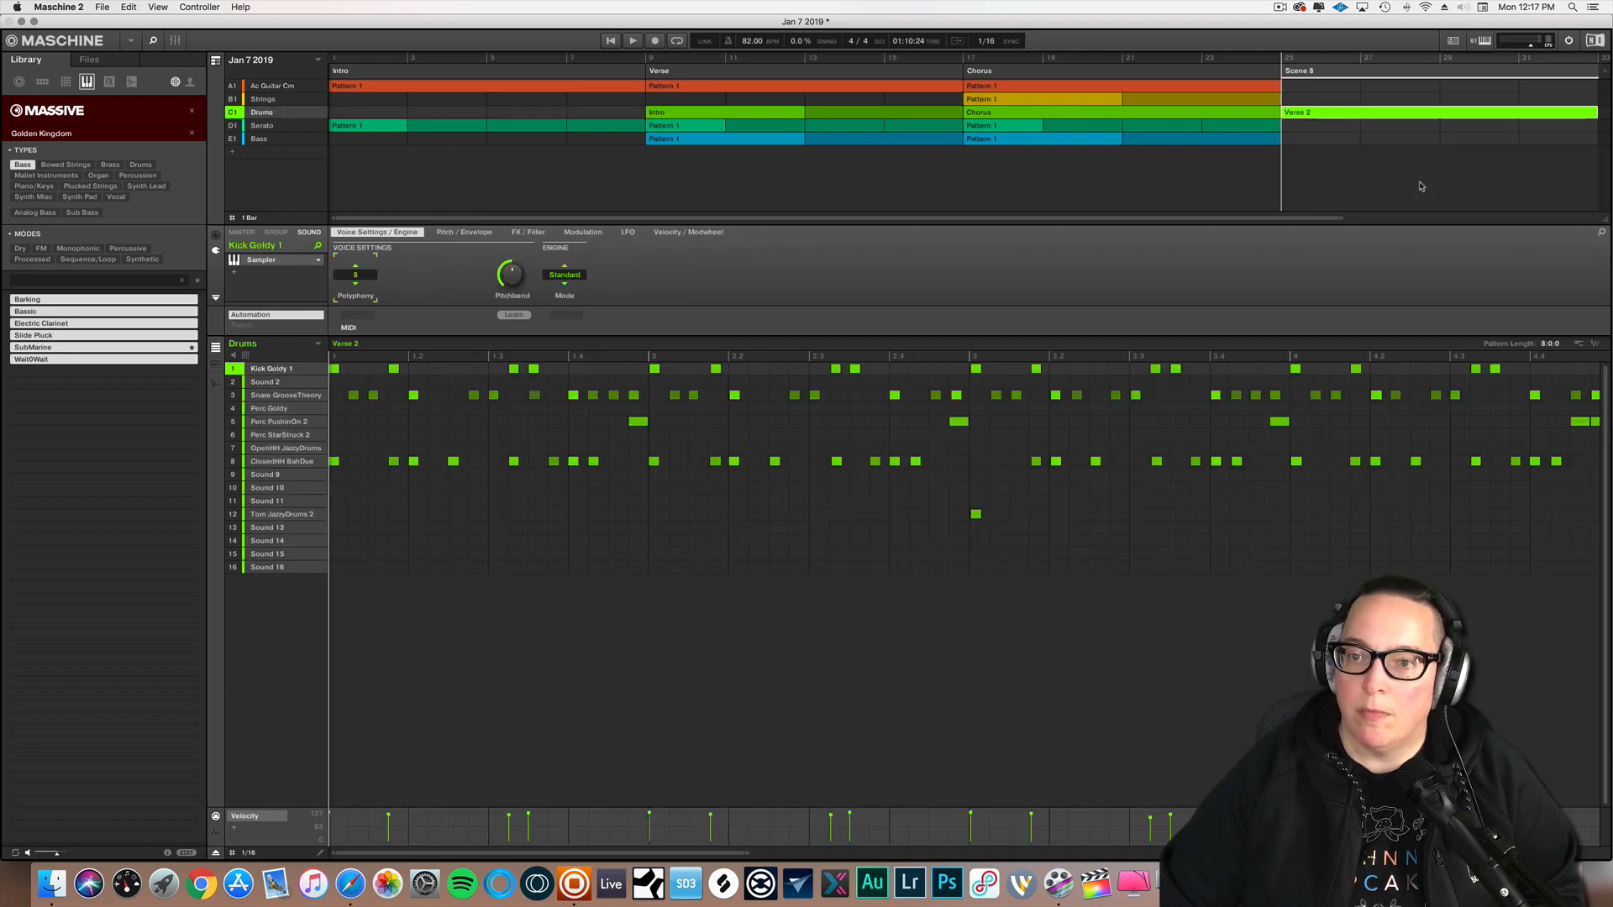
- Rename the scene of the fourth section as Verse 2
{"action": "double_click", "coordinate": [1300, 71]}
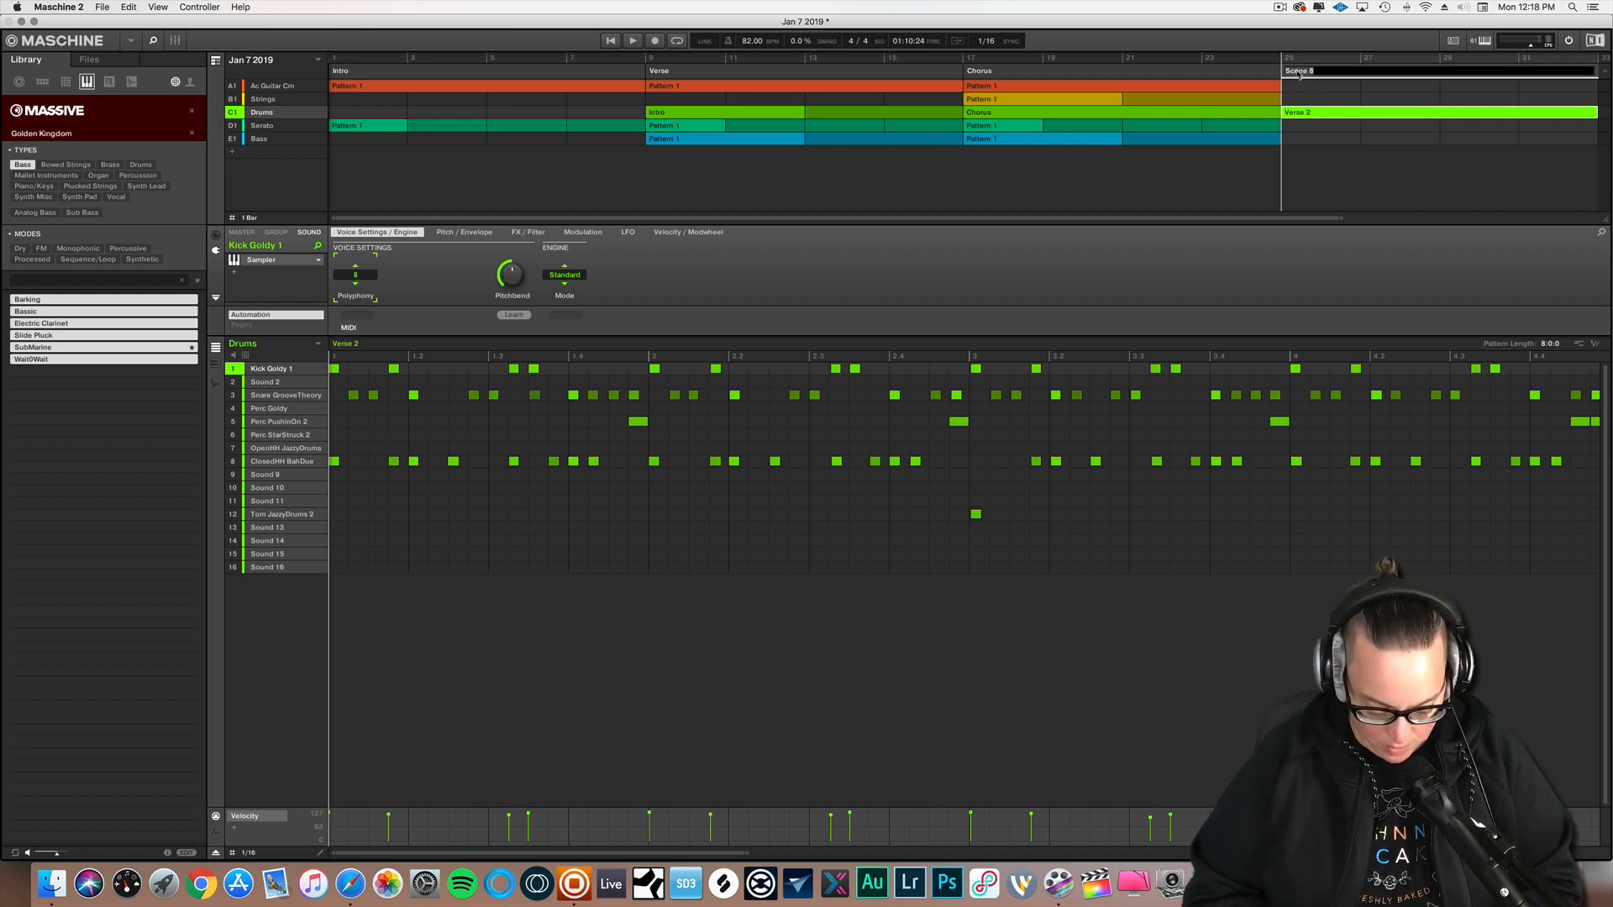
{"action": "type", "text": "Verse 2"}
{"action": "key", "text": "Return"}
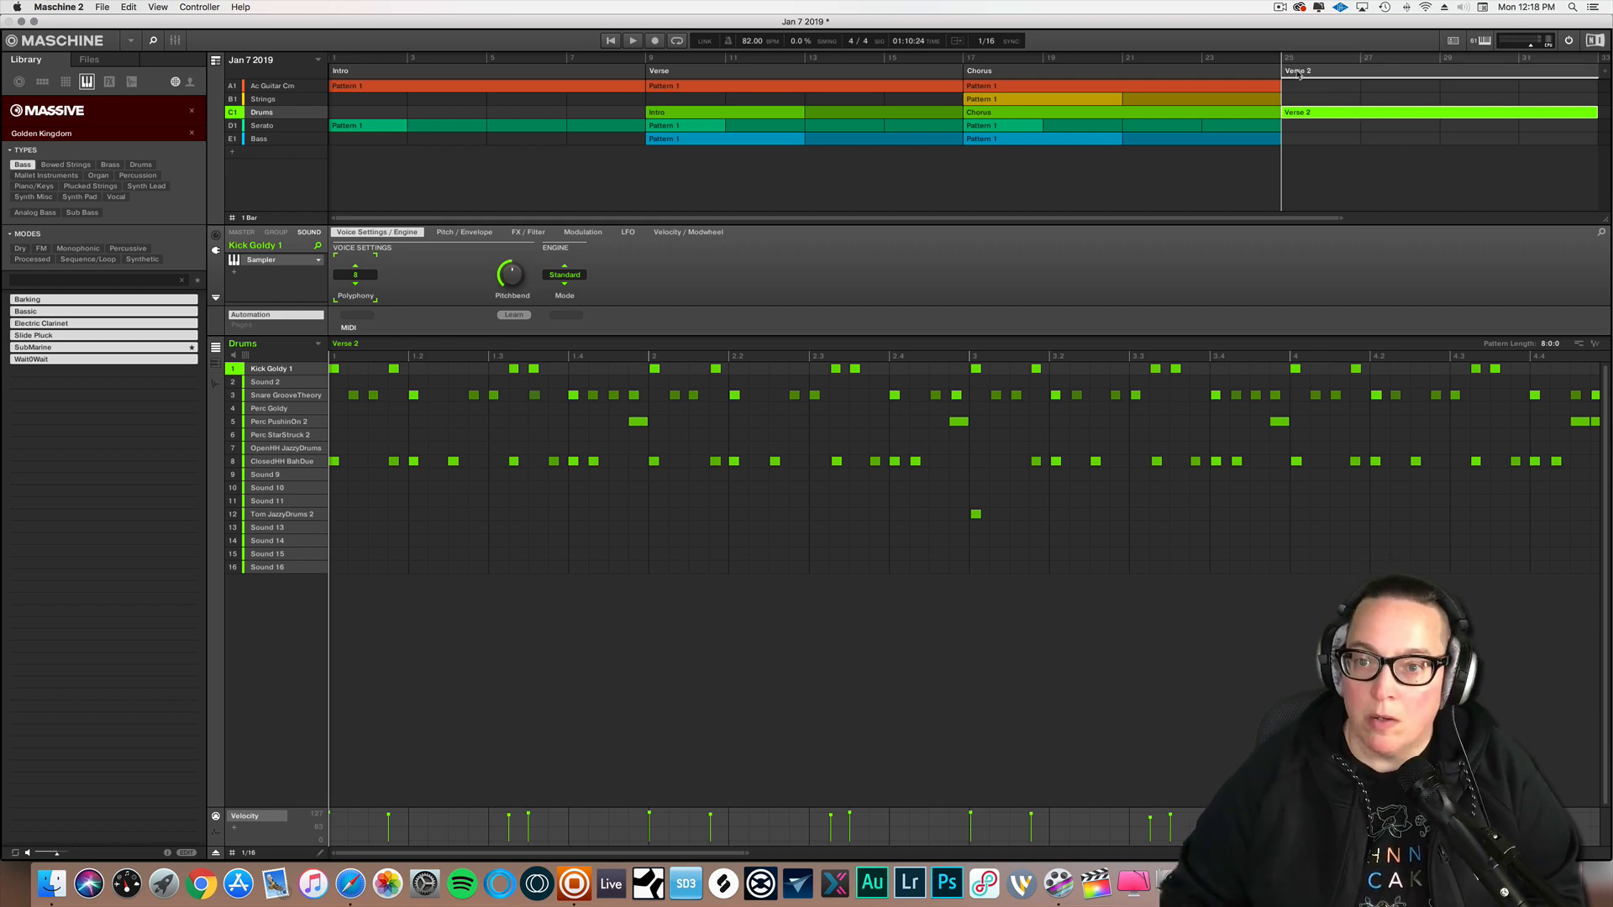
- Place Pattern 1 of both the Bass group and the Ac Guitar Cm group in the Verse 2 section
{"action": "left_click", "coordinate": [1299, 146]}
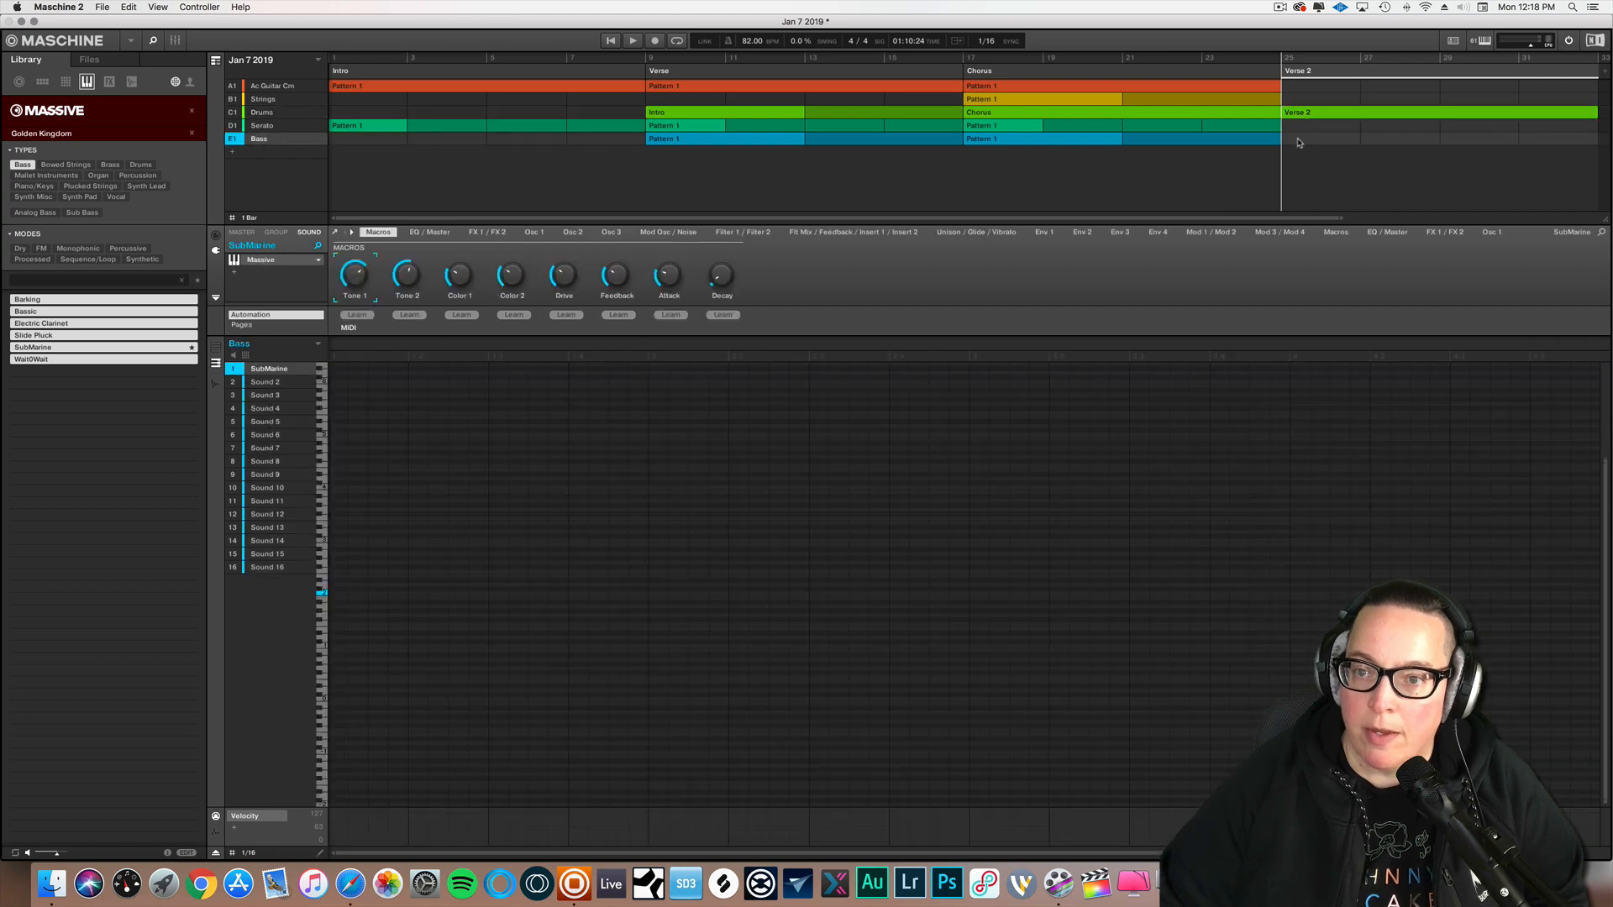
{"action": "left_click", "coordinate": [1403, 159]}
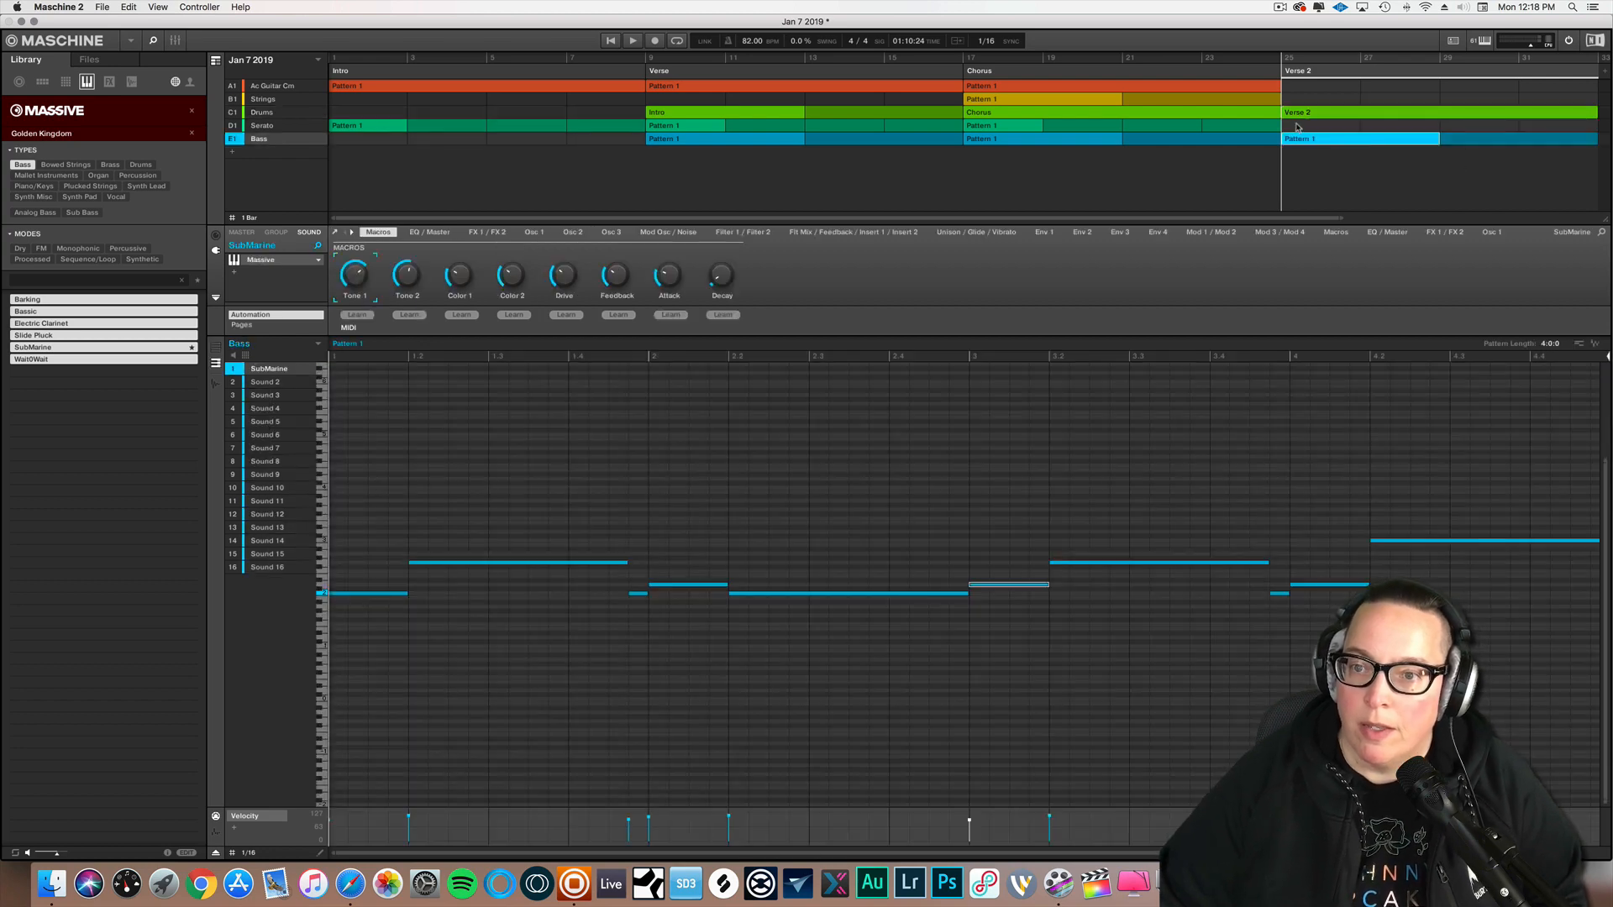
{"action": "left_click", "coordinate": [1304, 127]}
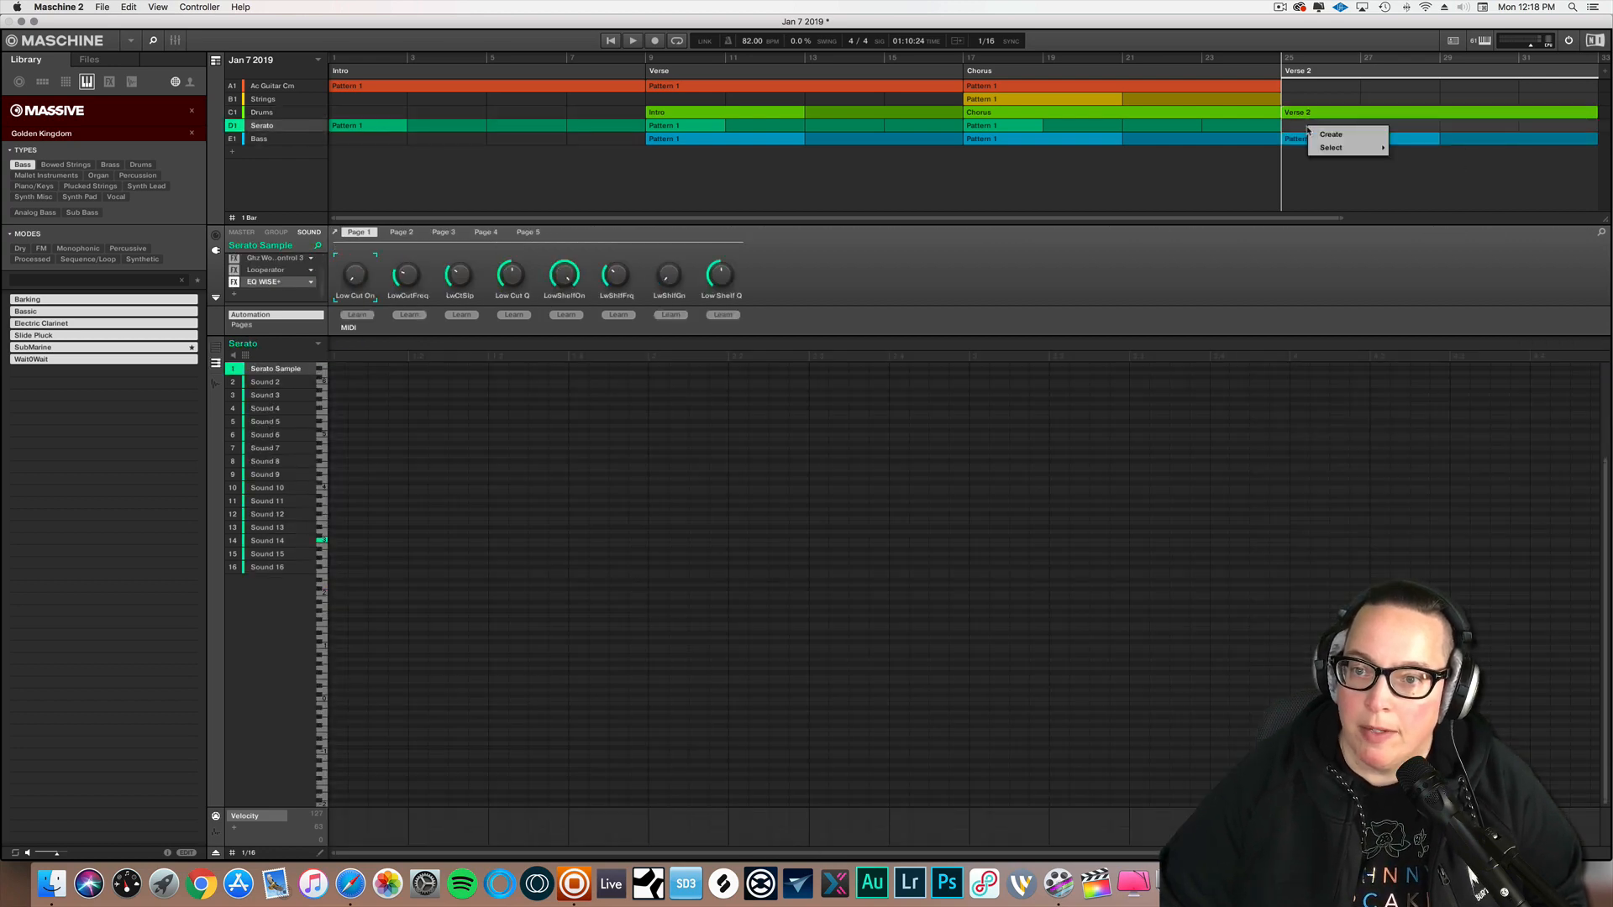
{"action": "left_click", "coordinate": [1270, 179]}
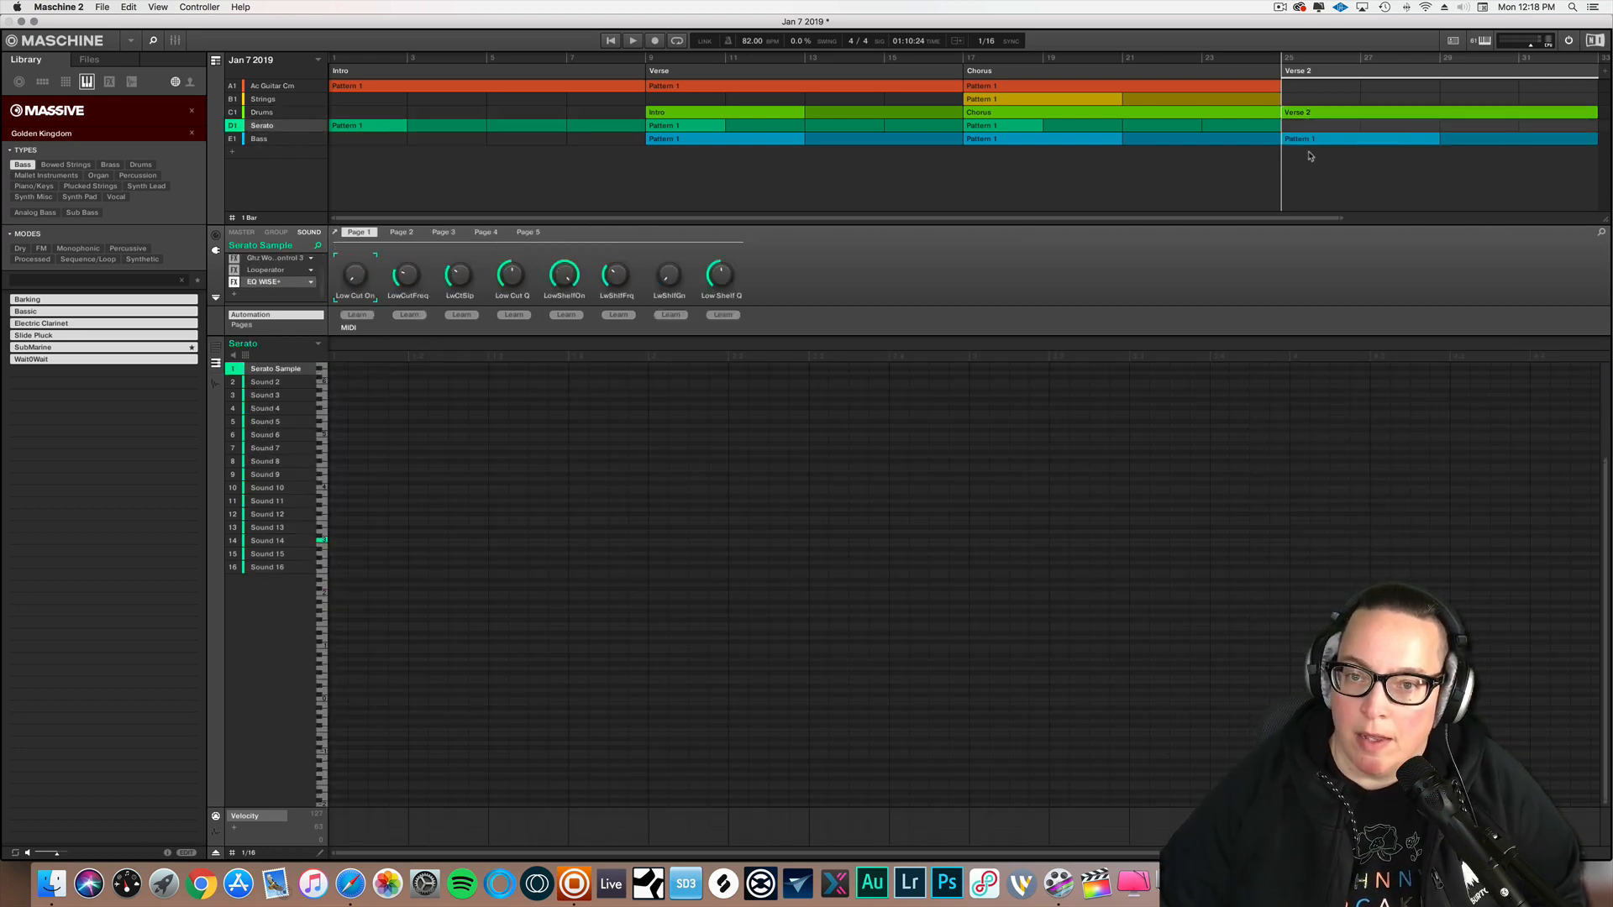
{"action": "left_click", "coordinate": [1300, 92]}
{"action": "mouse_move", "coordinate": [1315, 107]}
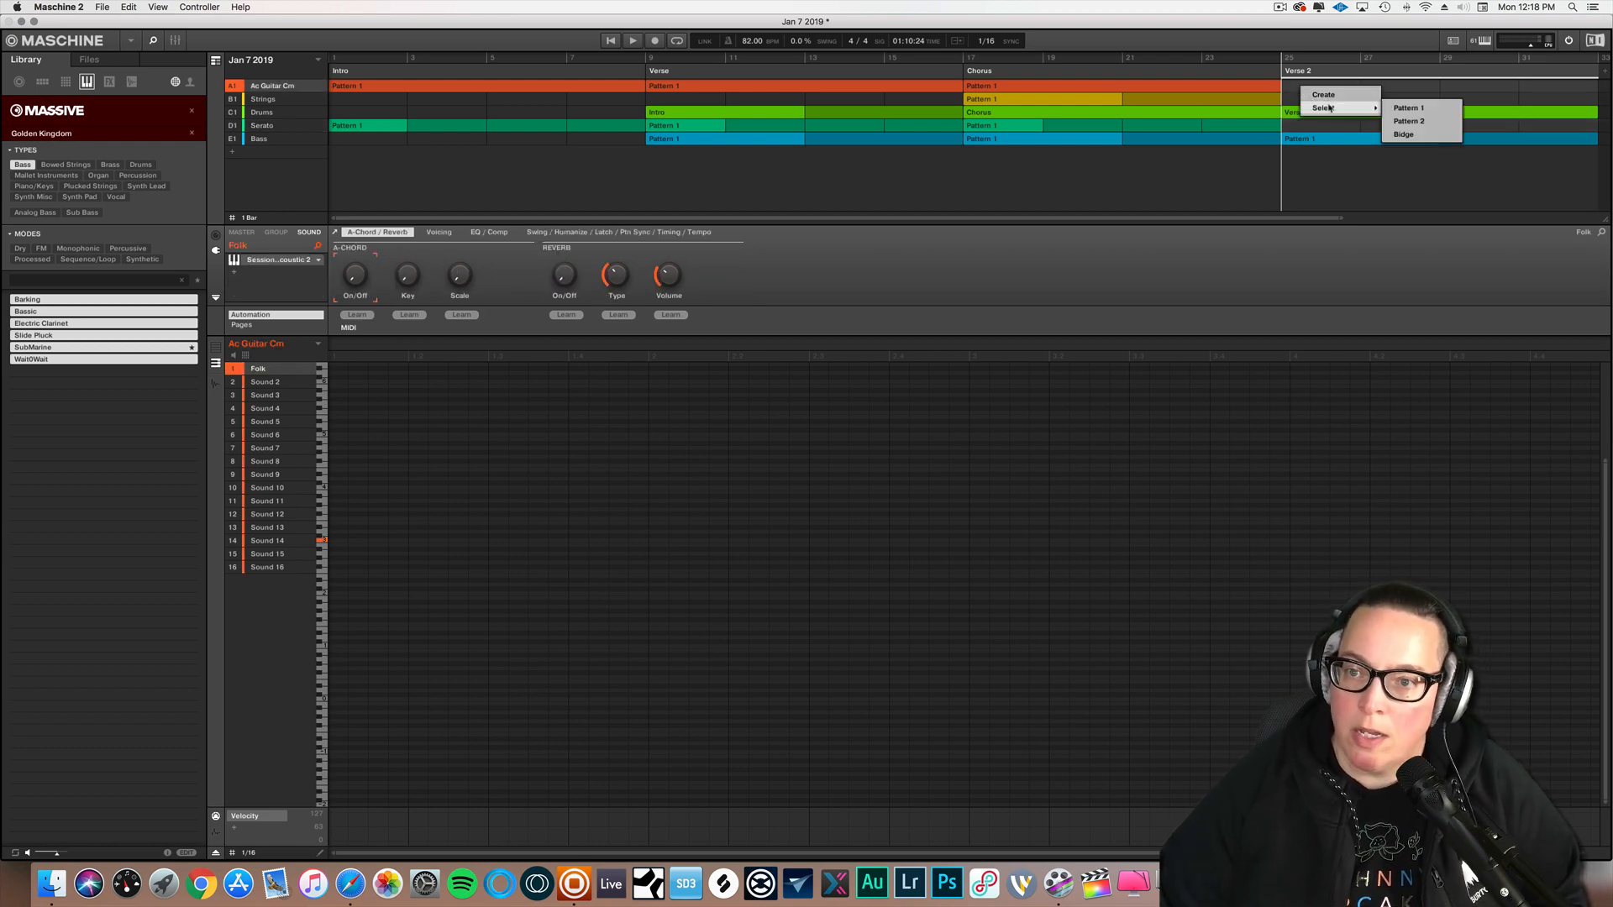
{"action": "left_click", "coordinate": [1401, 109]}
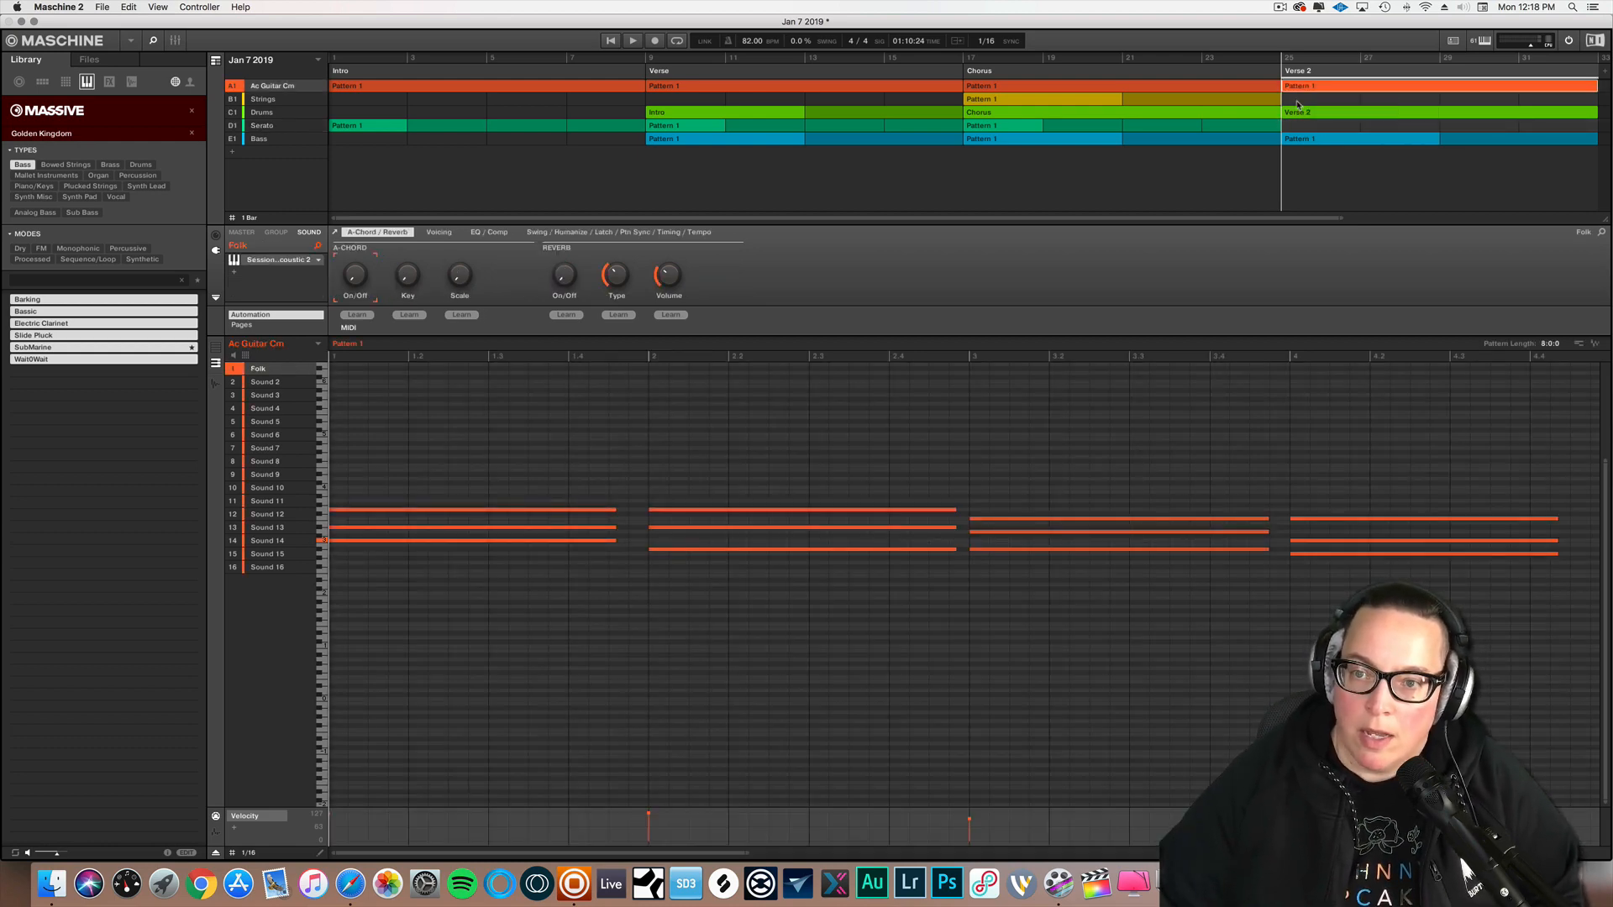
- Place Pattern 1 of the Strings group in the Verse 2 section
{"action": "left_click", "coordinate": [1298, 99]}
{"action": "mouse_move", "coordinate": [1322, 118]}
{"action": "left_click", "coordinate": [1419, 122]}
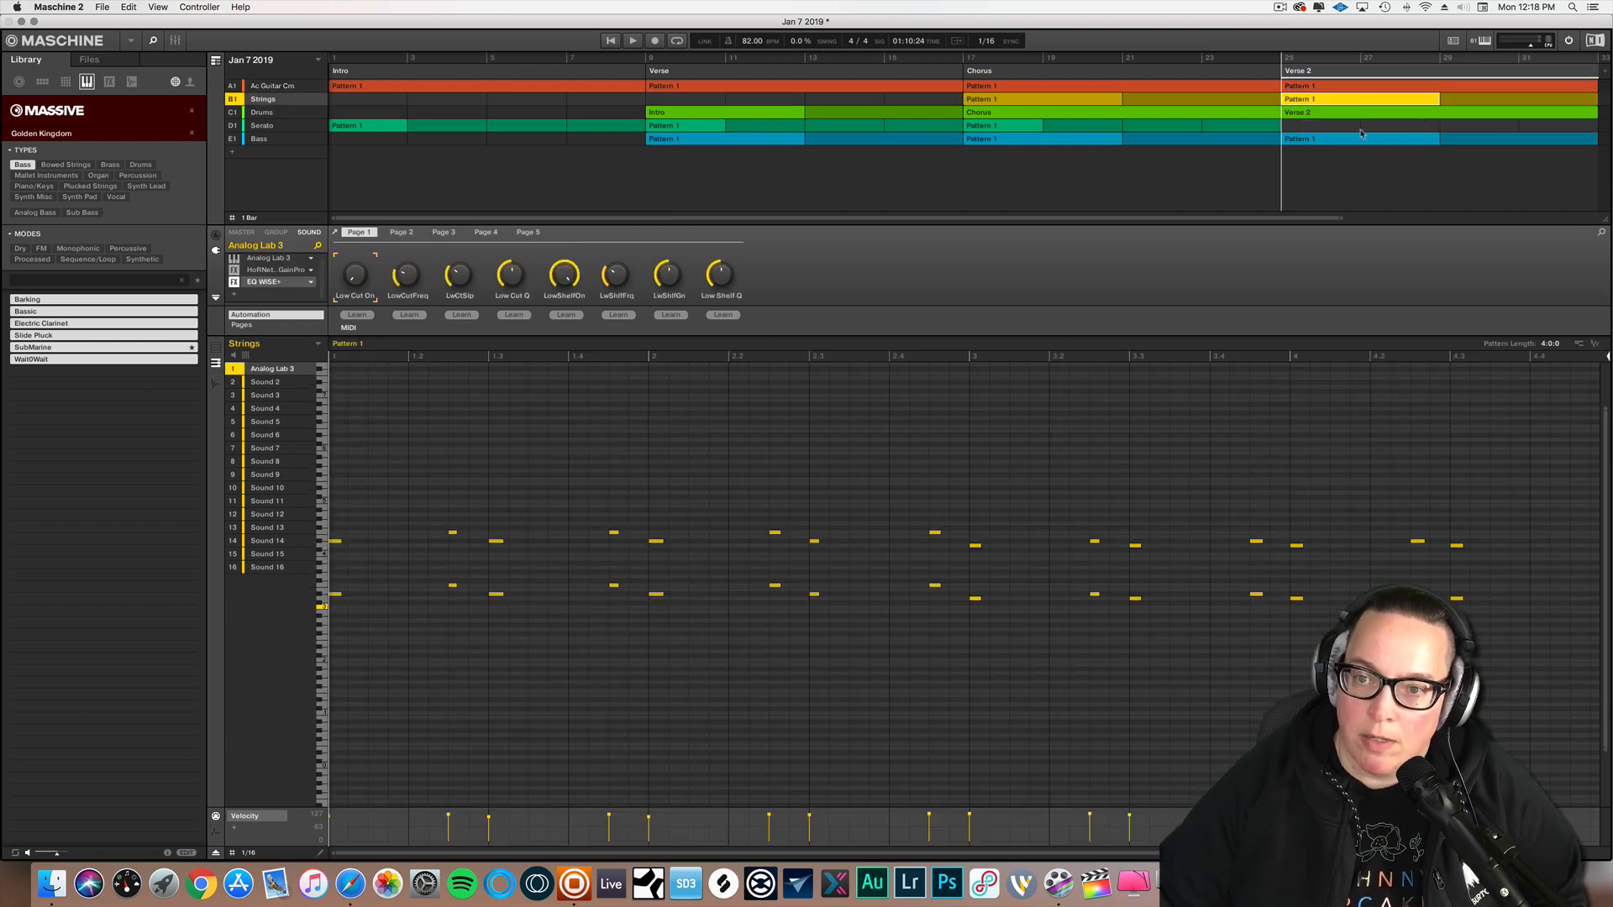
- Play the song from the end of the Chorus into Verse 2, then stop playback
{"action": "left_click", "coordinate": [1246, 61]}
{"action": "key", "text": "space"}
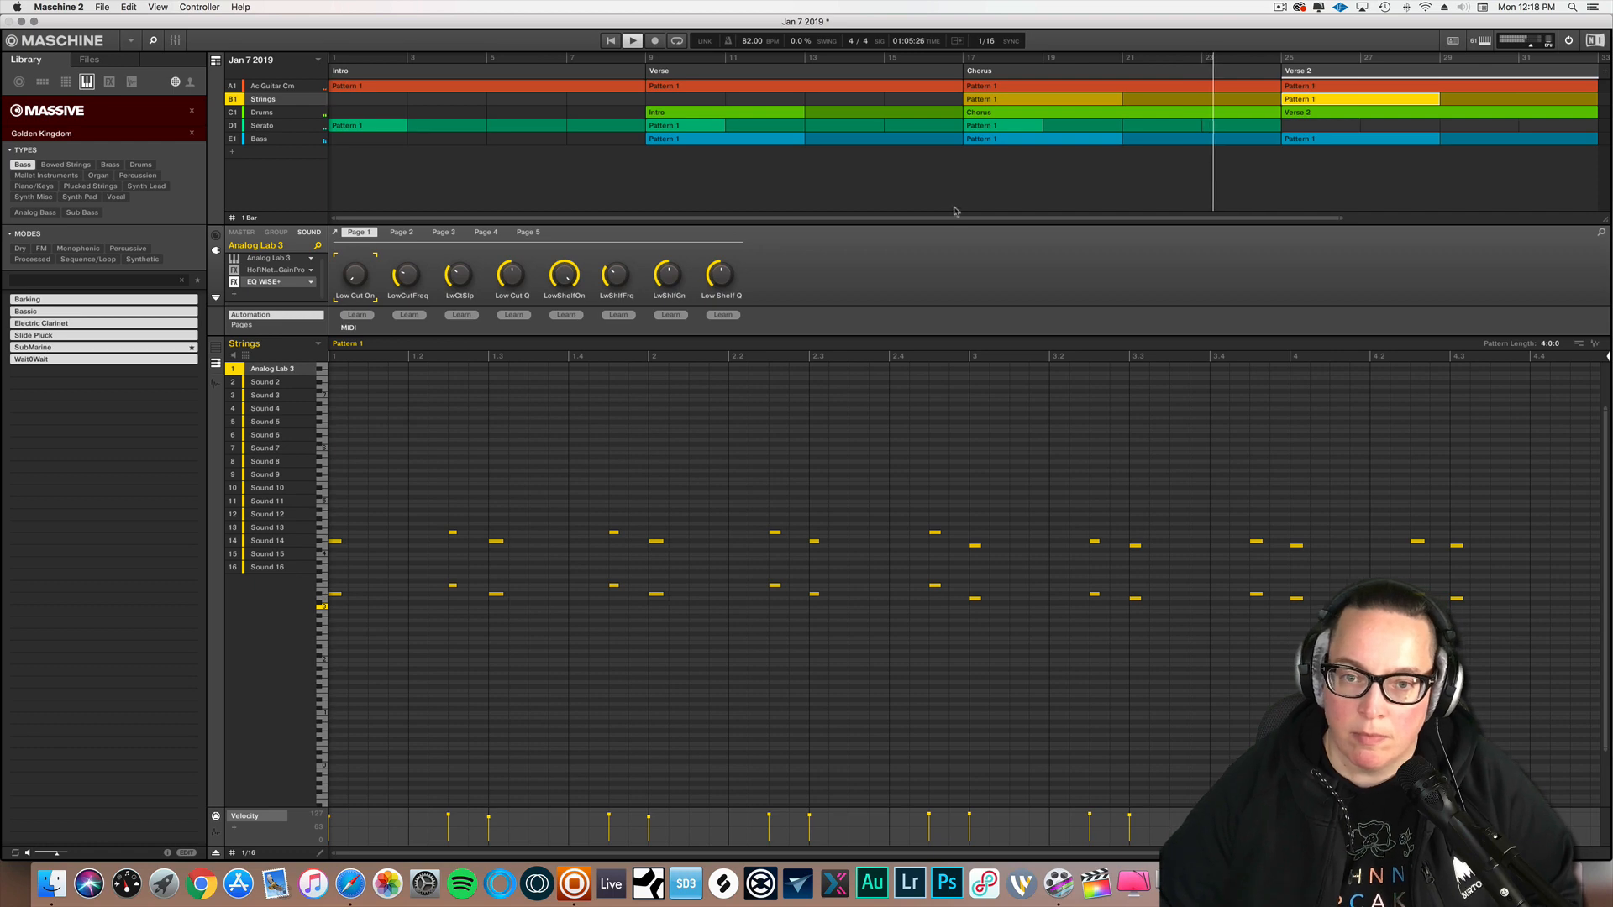
{"action": "left_click_drag", "start_coordinate": [954, 218], "coordinate": [954, 189]}
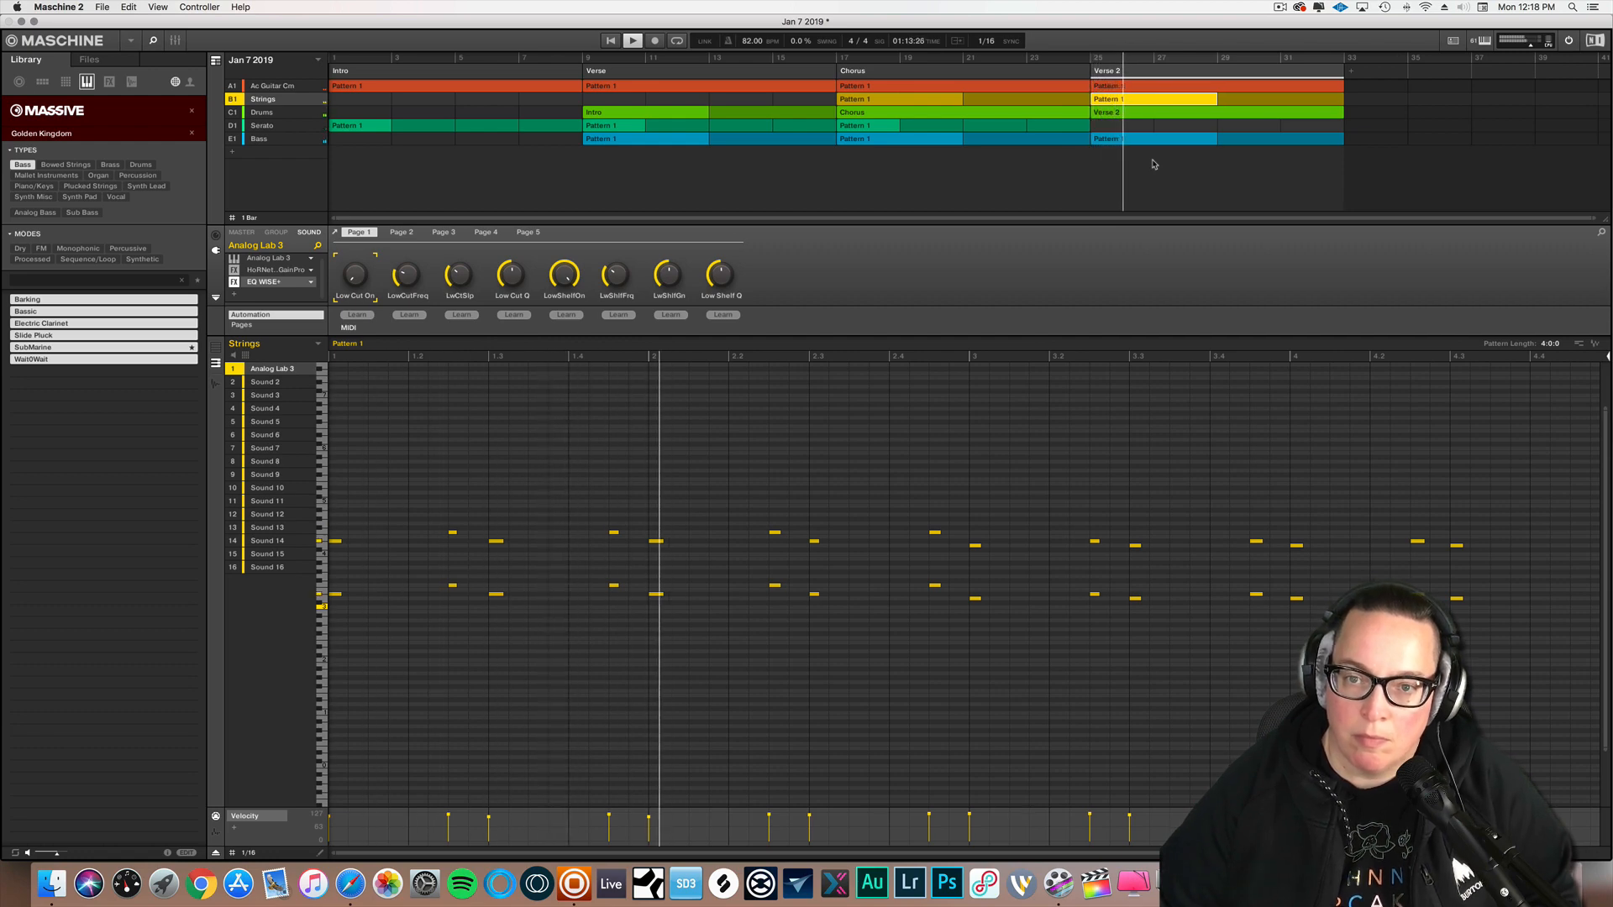
{"action": "key", "text": "space"}
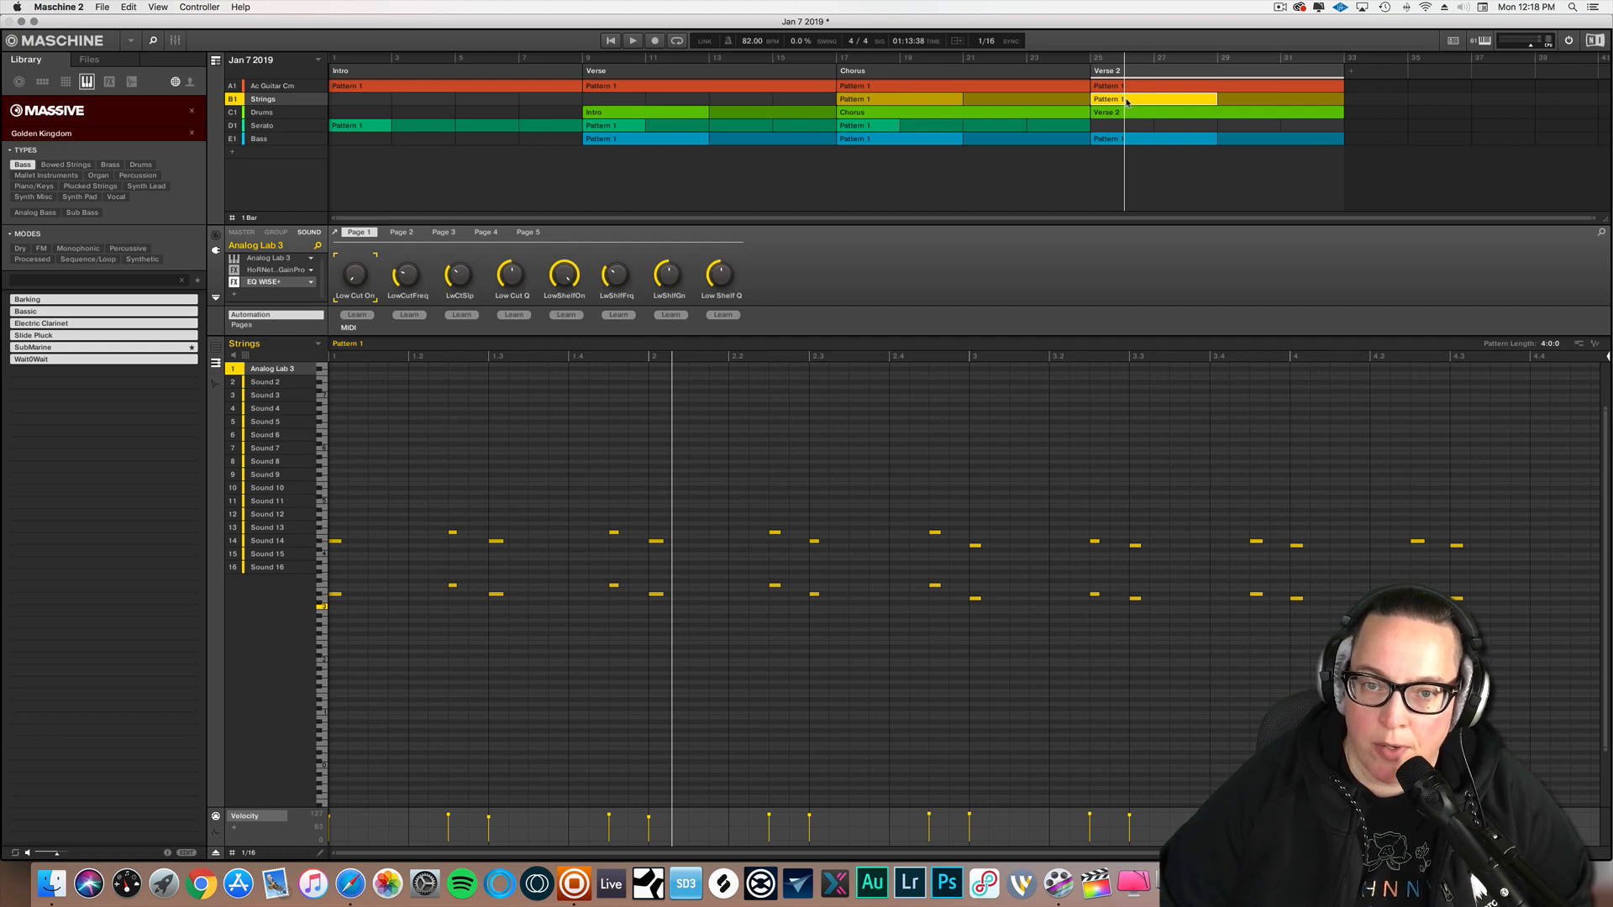
- Place Pattern 1 of the Serato group in the Verse 2 section
{"action": "left_click", "coordinate": [1117, 131]}
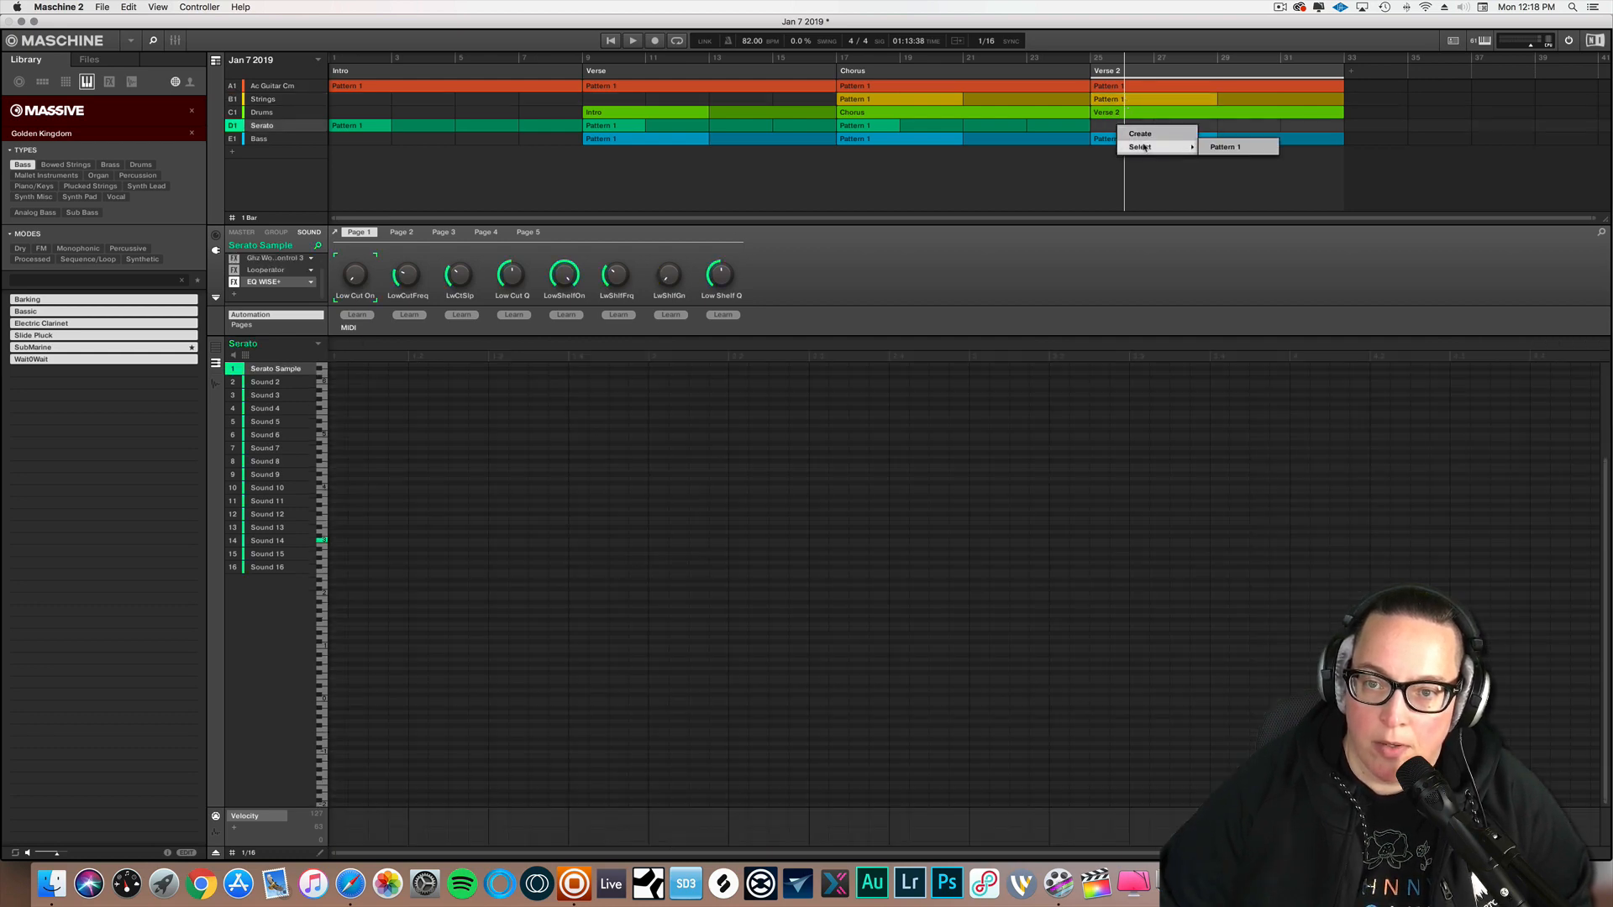
{"action": "left_click", "coordinate": [1214, 148]}
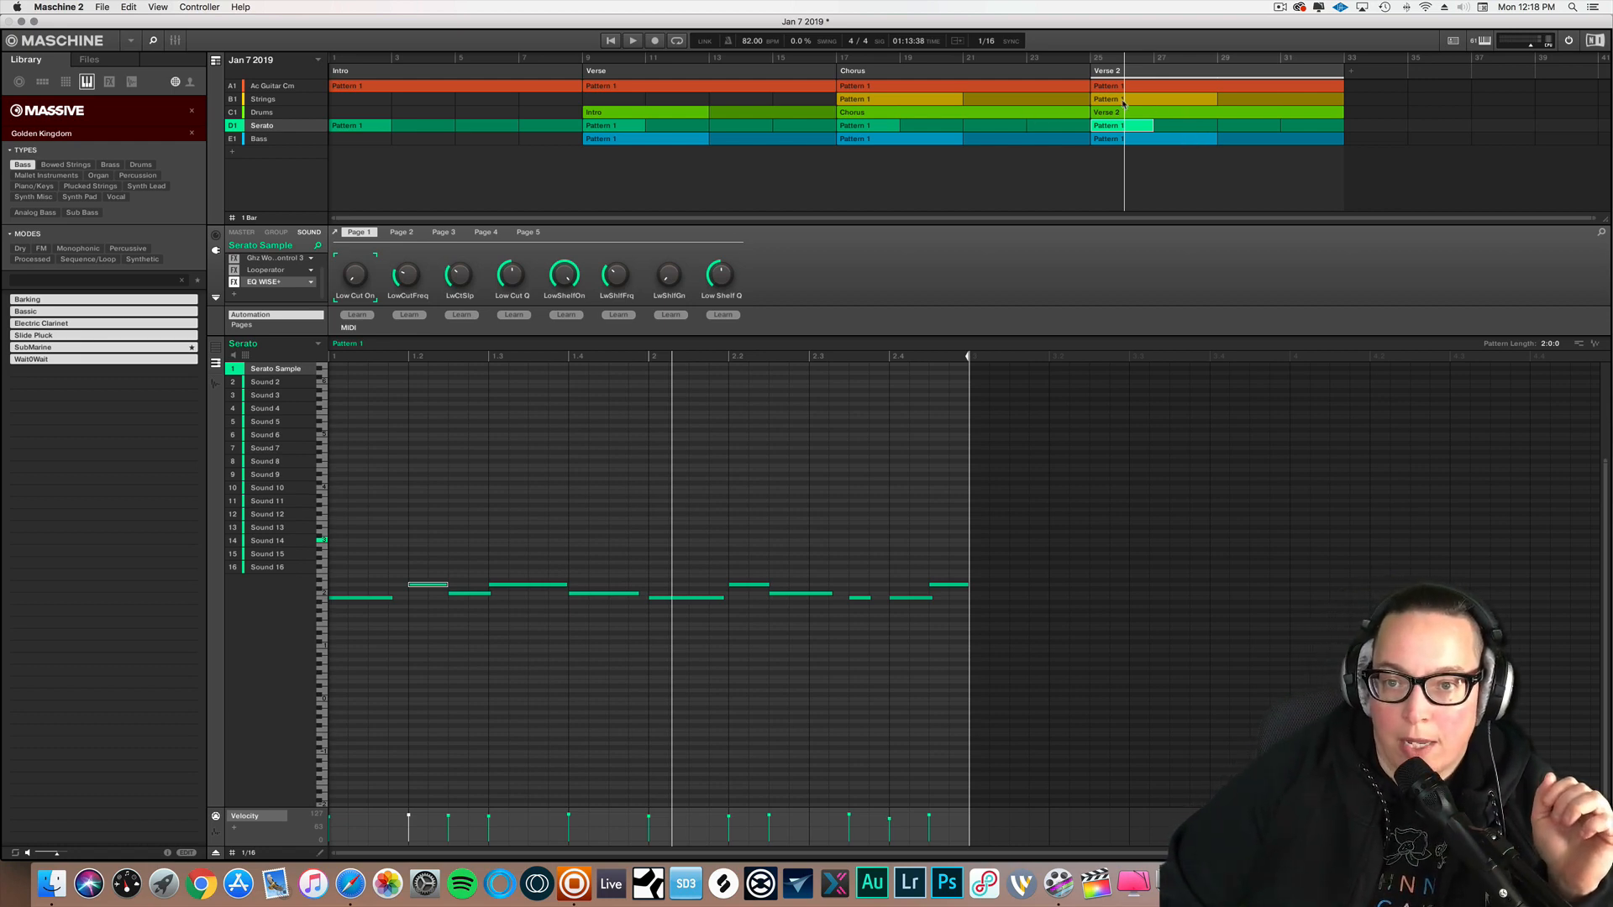
- Remove the Strings group's pattern from the Verse 2 section and play the song from the last bars of the Chorus
{"action": "right_click", "coordinate": [1123, 102]}
{"action": "mouse_move", "coordinate": [1157, 123]}
{"action": "left_click", "coordinate": [1221, 123]}
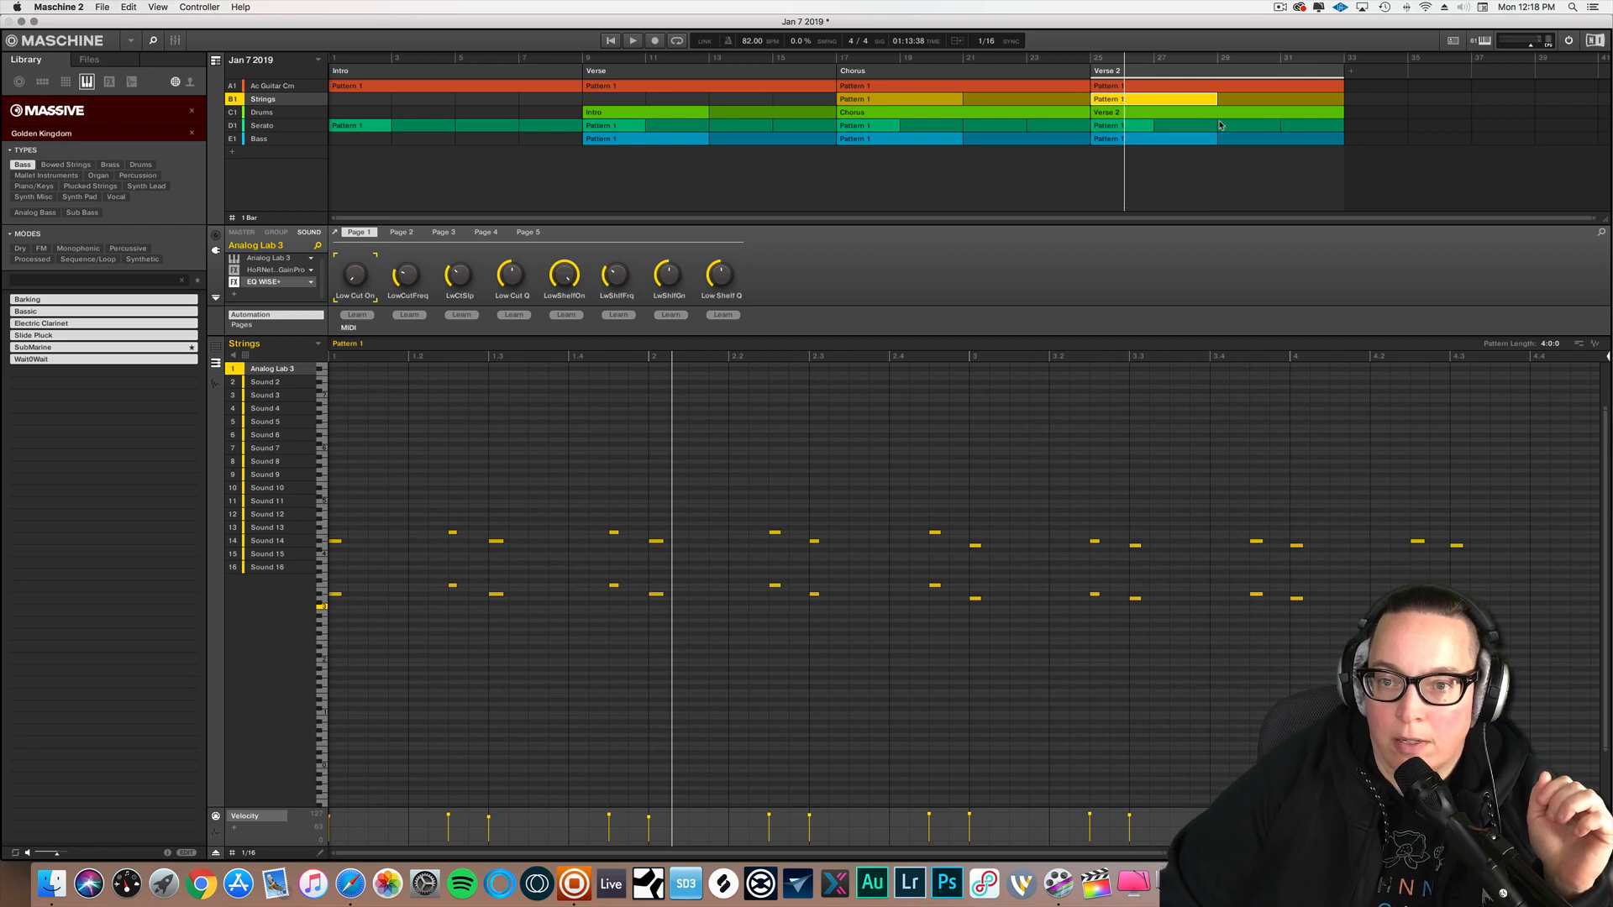
{"action": "right_click", "coordinate": [1144, 102]}
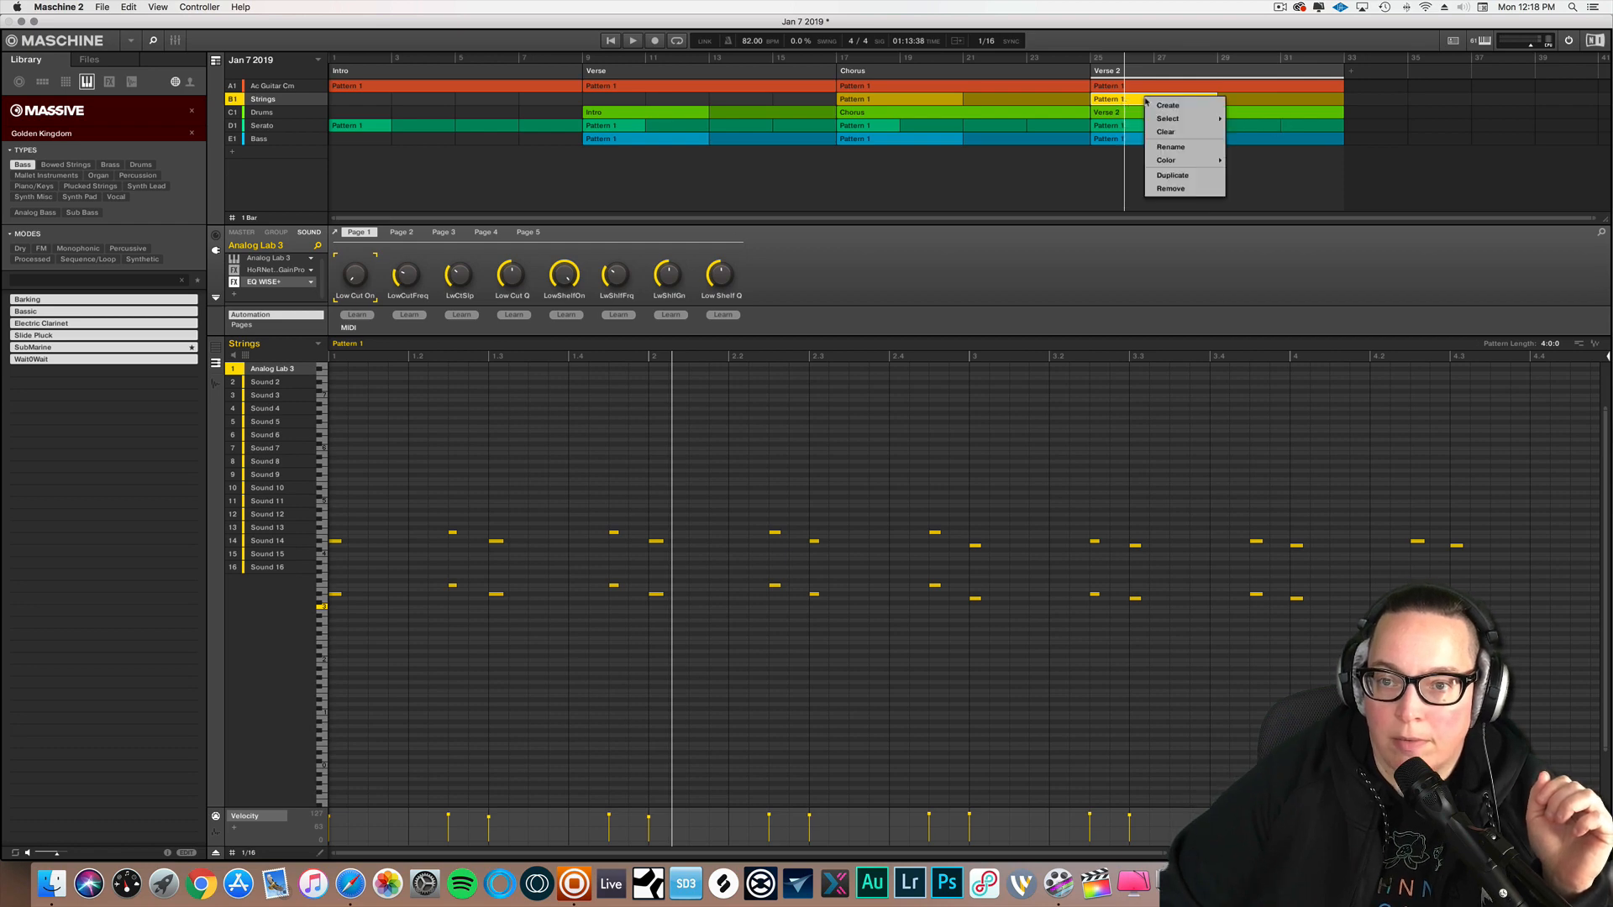
{"action": "left_click", "coordinate": [1170, 192]}
{"action": "left_click", "coordinate": [1065, 59]}
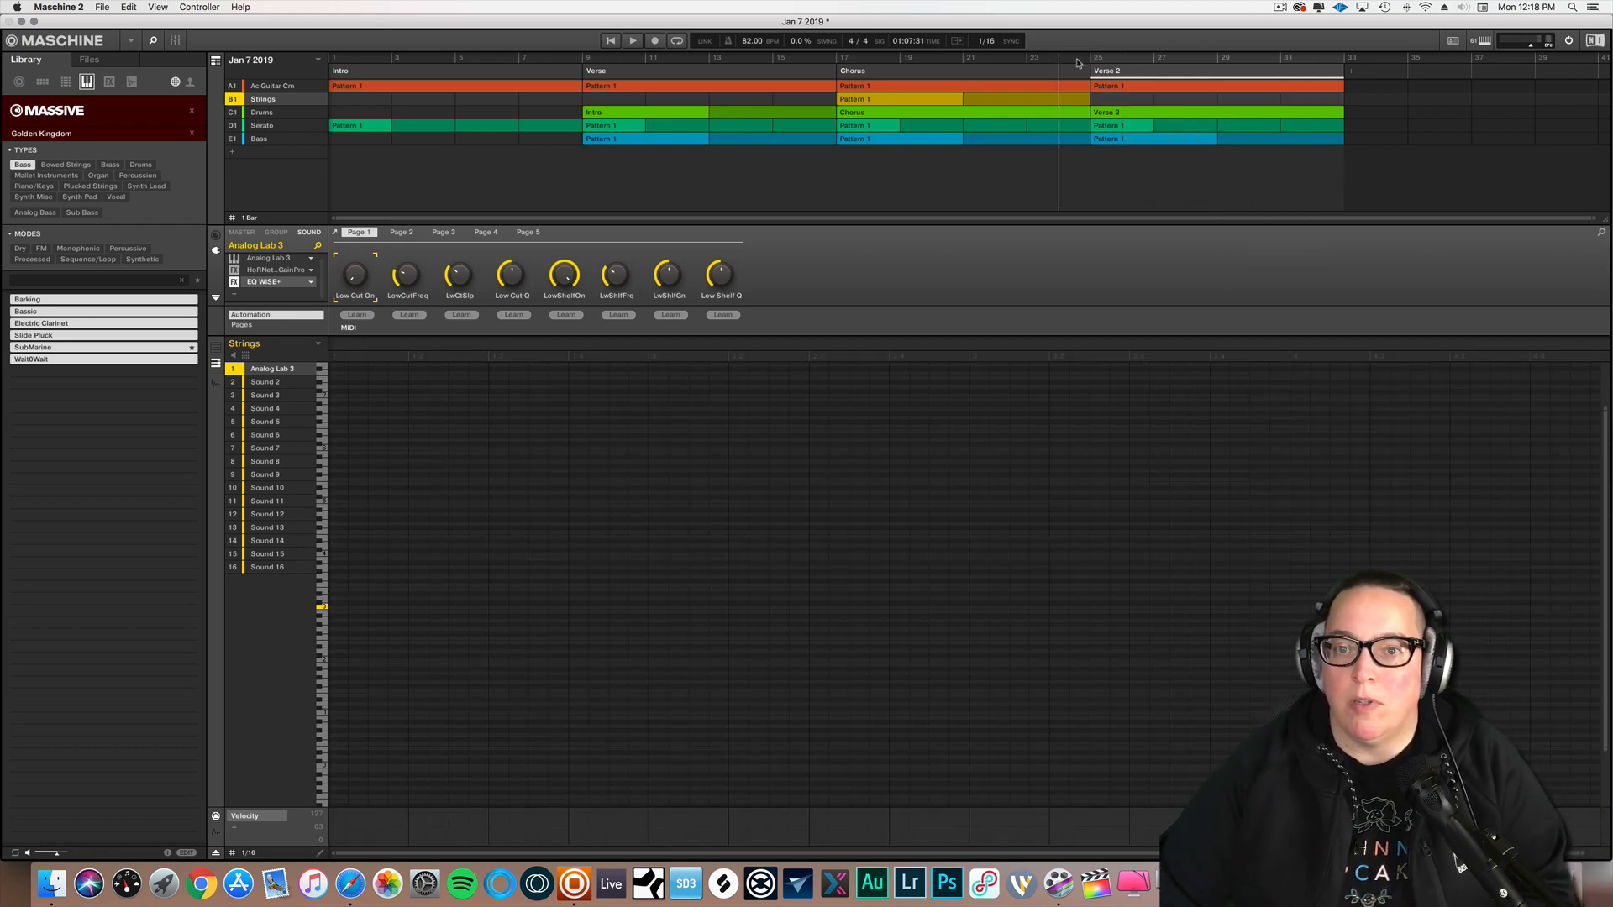
{"action": "key", "text": "space"}
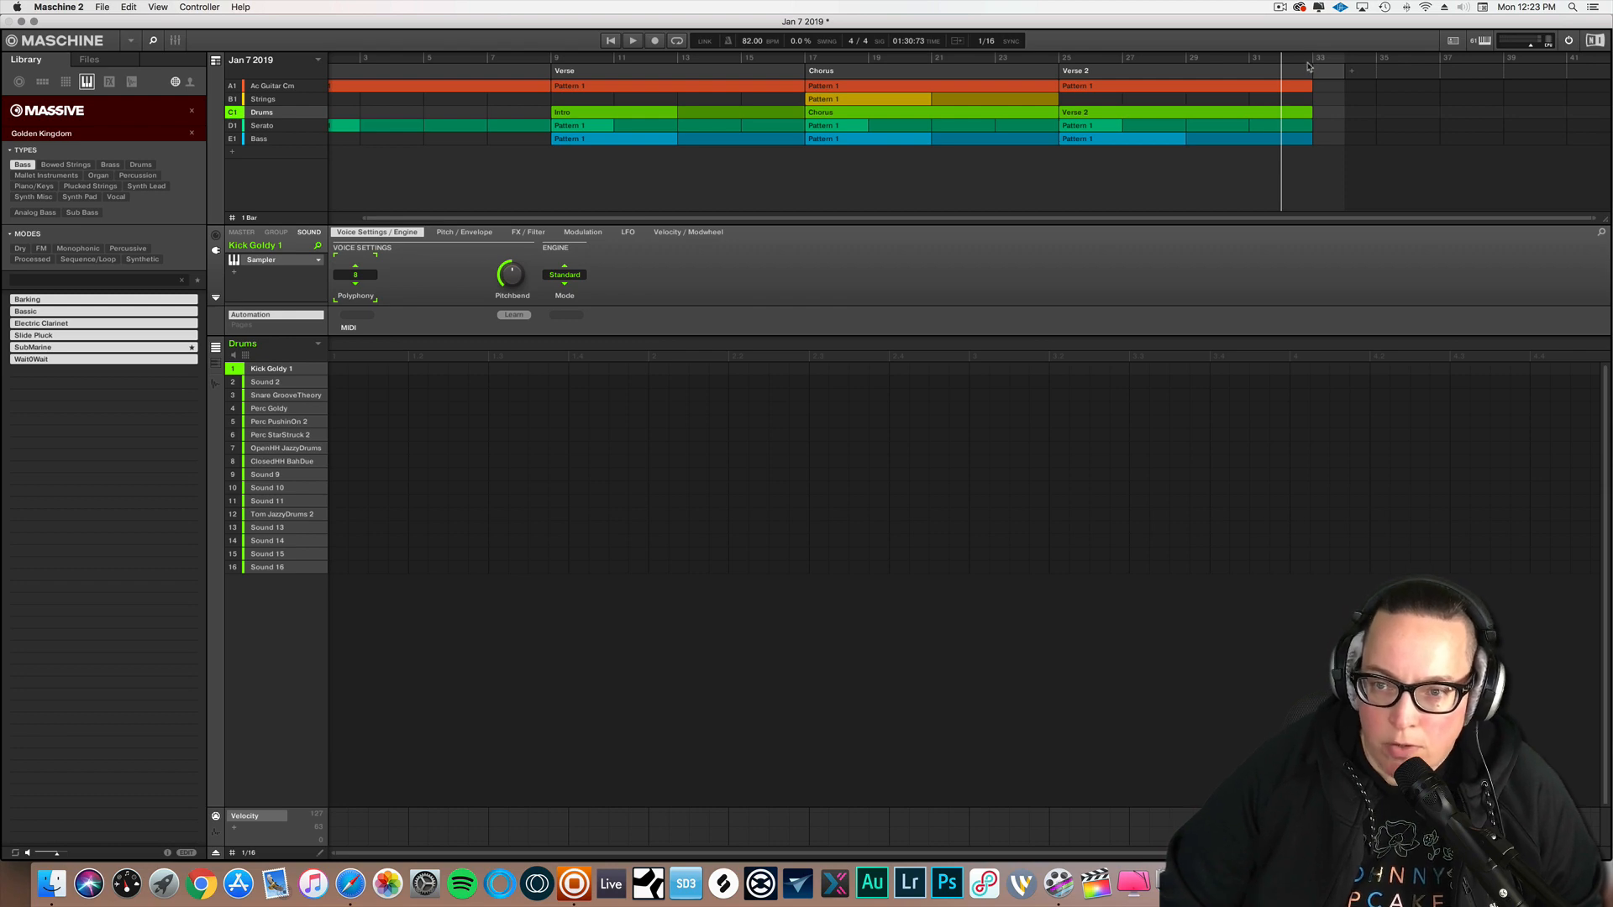
- Place the Drums group's Bridge pattern in a new section after Verse 2 at bar 33
{"action": "right_click", "coordinate": [1327, 75]}
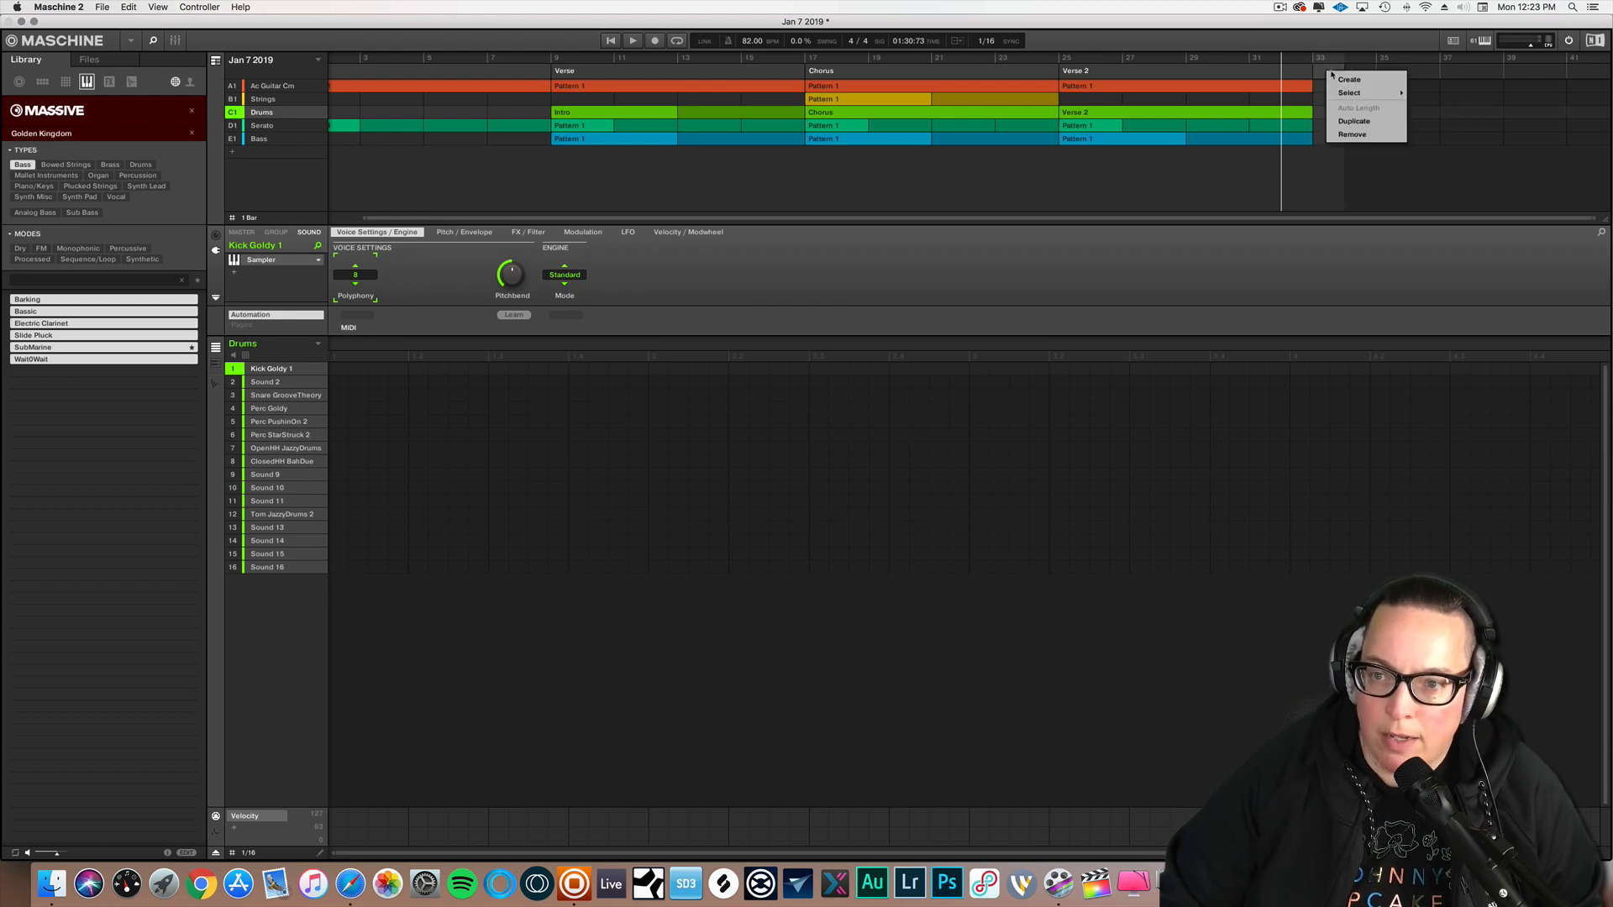
{"action": "left_click", "coordinate": [1324, 115]}
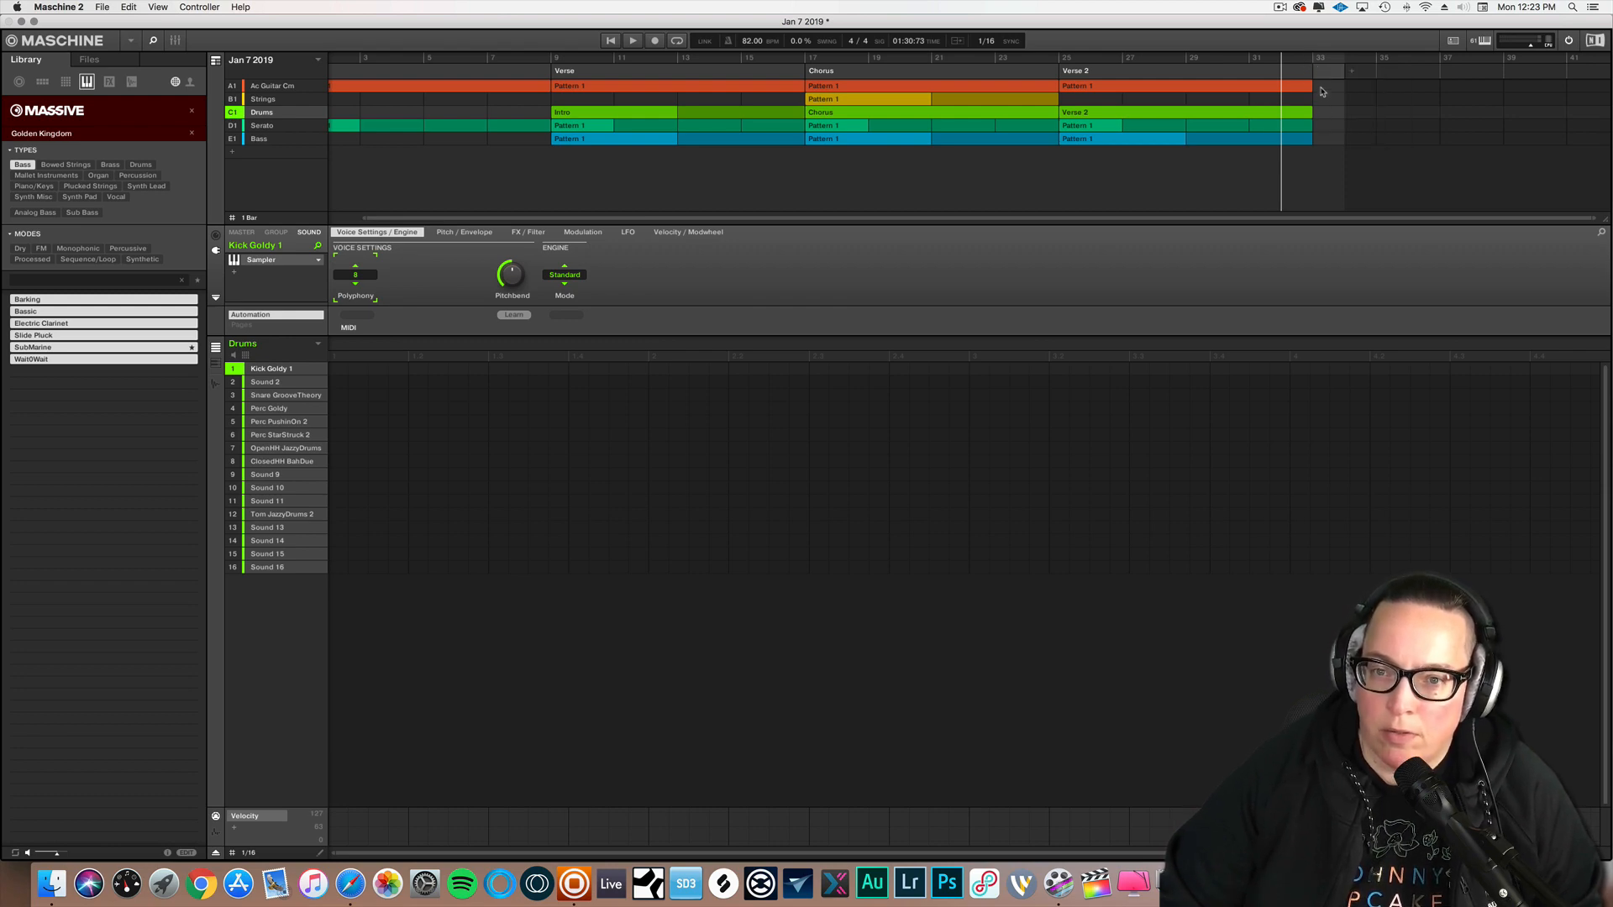
{"action": "right_click", "coordinate": [1325, 115]}
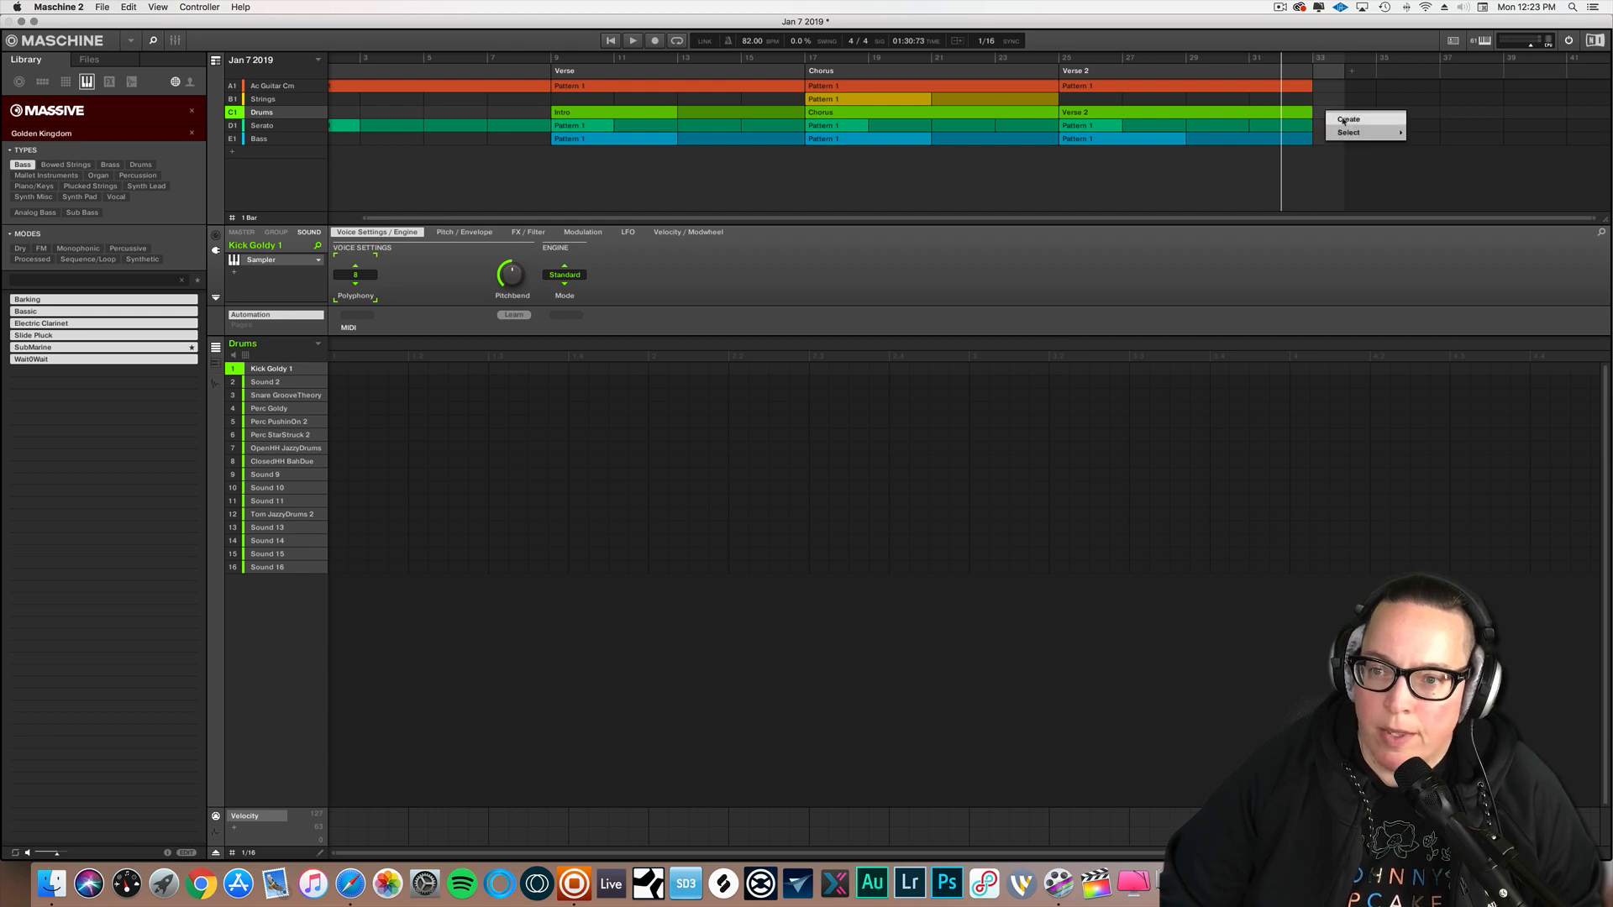
{"action": "mouse_move", "coordinate": [1361, 123]}
{"action": "left_click", "coordinate": [1444, 177]}
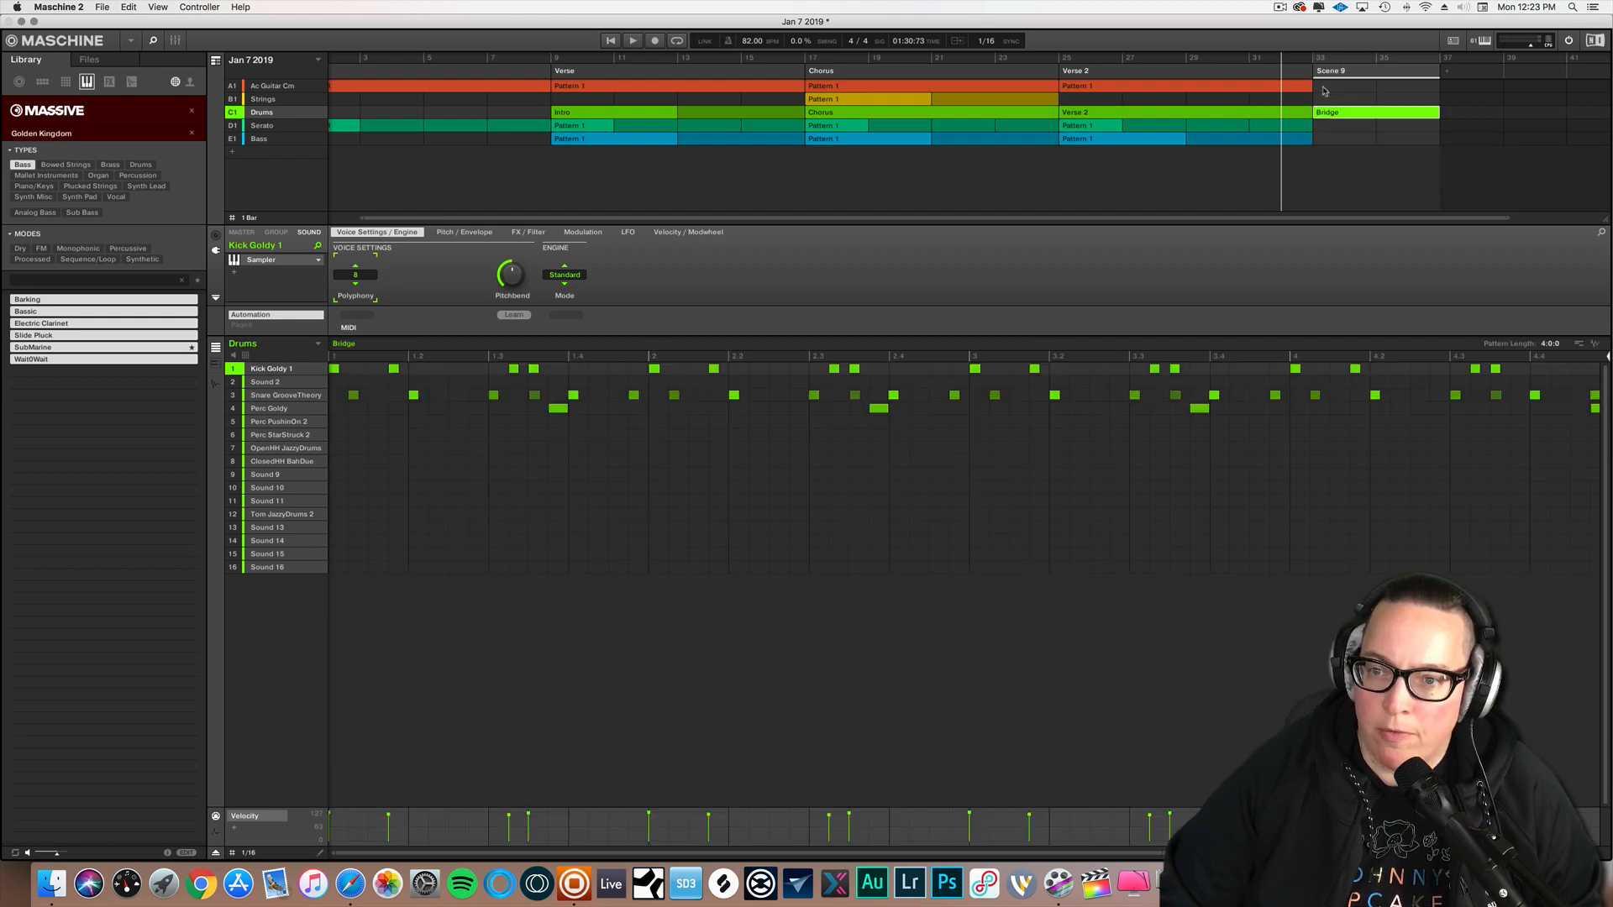
- Place Pattern 1 of the Strings group in the new section at bar 33 and play from the end of Verse 2
{"action": "left_click", "coordinate": [1335, 141]}
{"action": "key", "text": "space"}
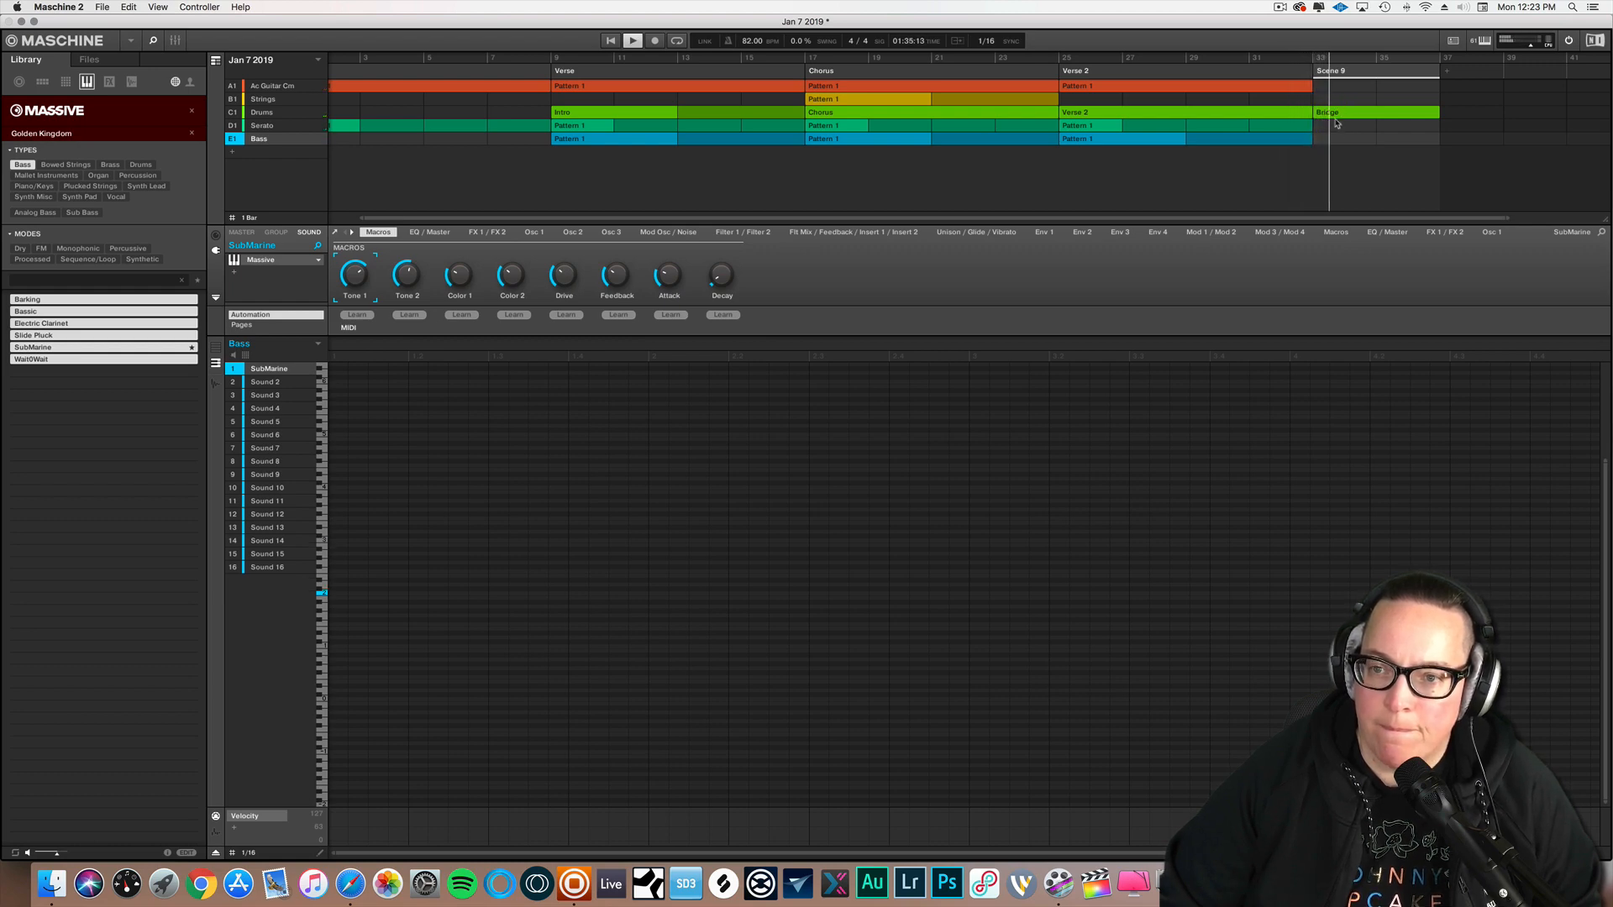
{"action": "right_click", "coordinate": [1336, 100]}
{"action": "mouse_move", "coordinate": [1366, 122]}
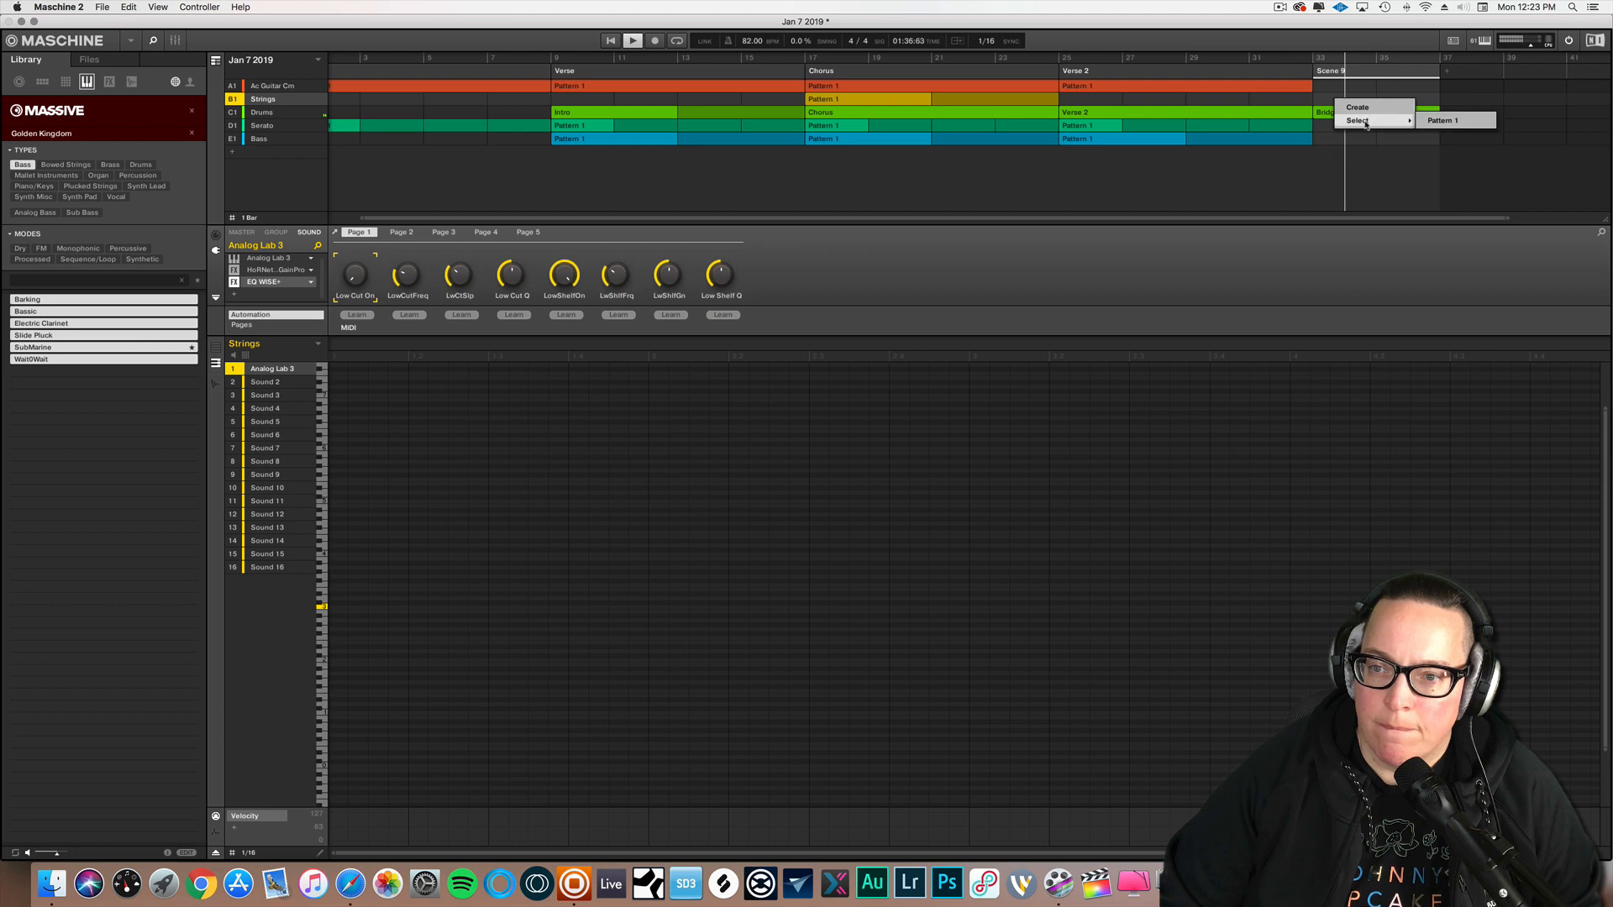
{"action": "left_click", "coordinate": [1442, 120]}
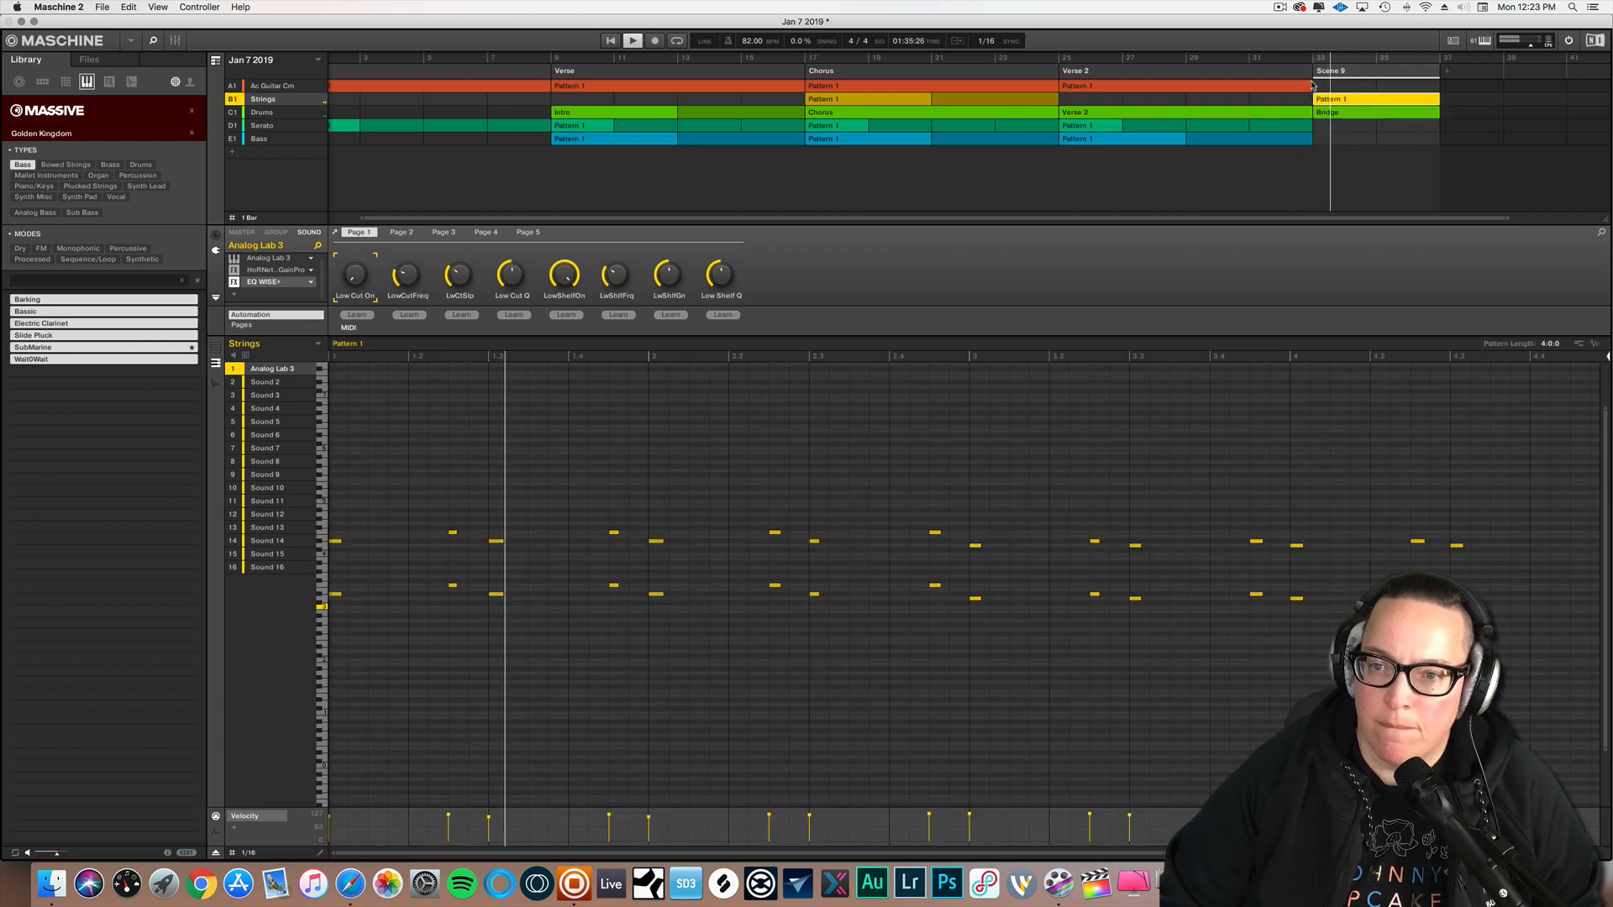
{"action": "left_click", "coordinate": [1289, 58]}
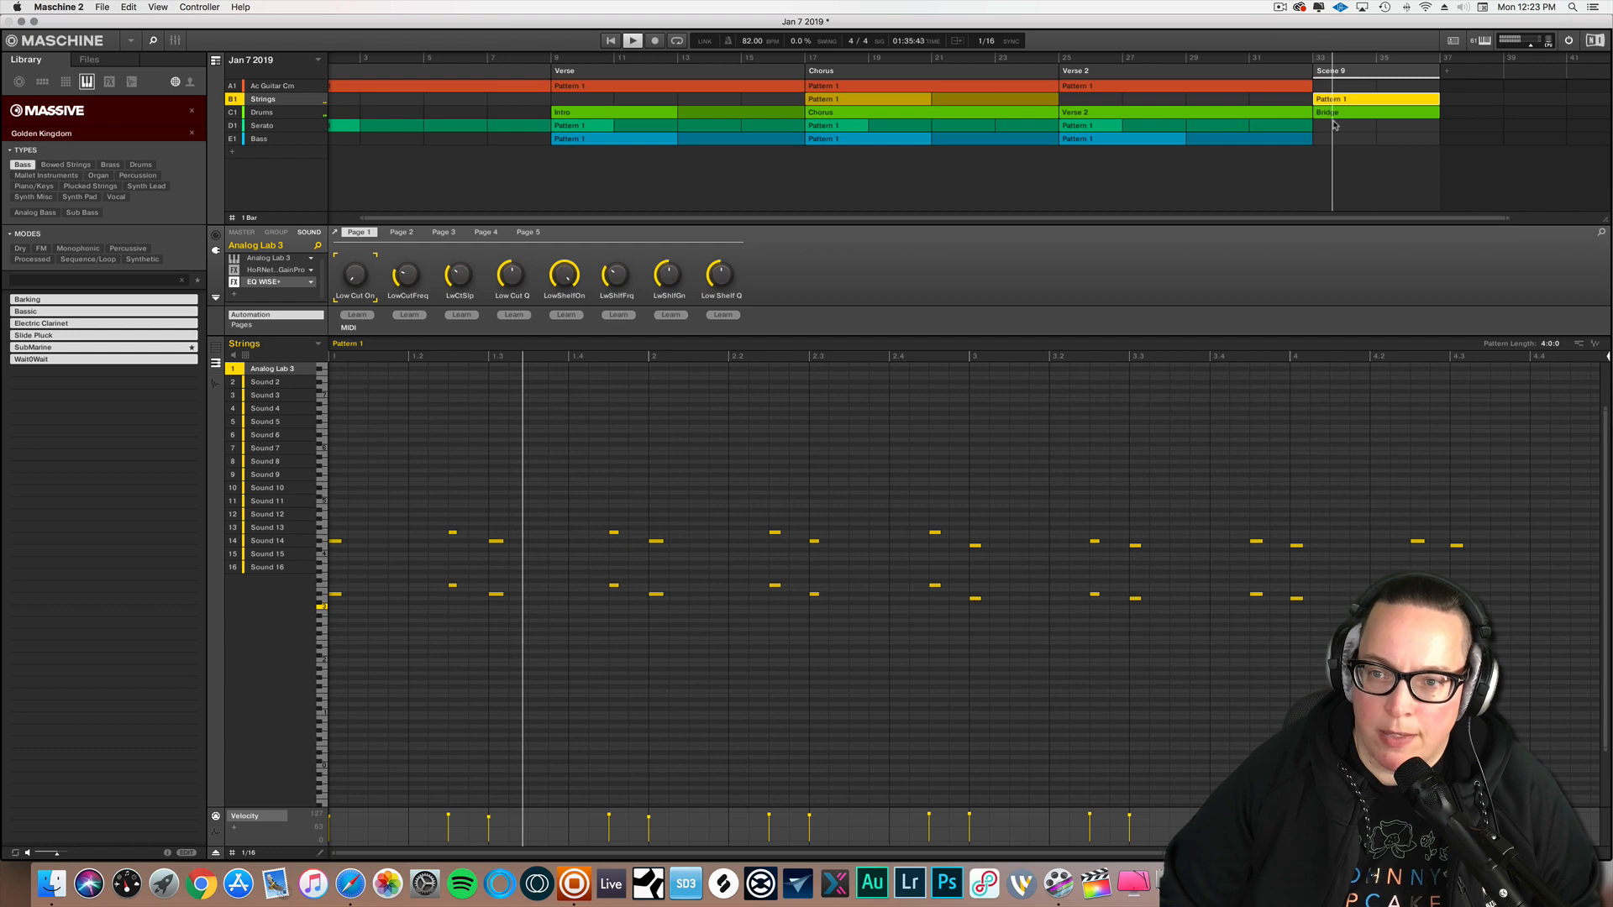
- Place the Ac Guitar Cm group's Bidge pattern in the section after Verse 2 and play the transition into it
{"action": "left_click", "coordinate": [1326, 85]}
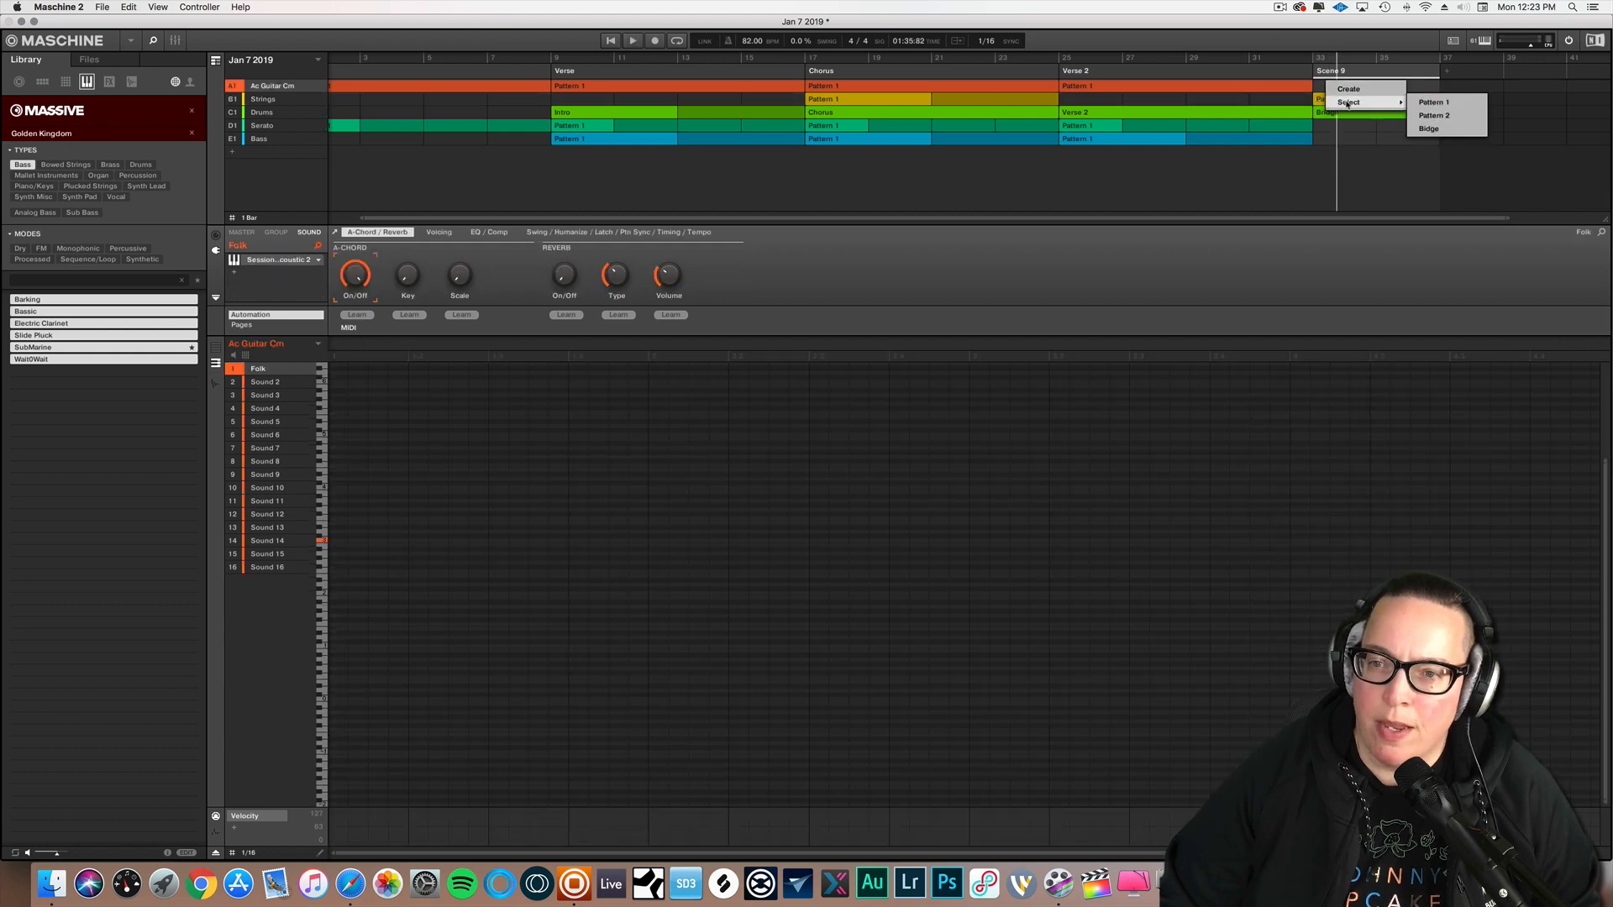
{"action": "left_click", "coordinate": [1436, 126]}
{"action": "left_click", "coordinate": [1285, 57]}
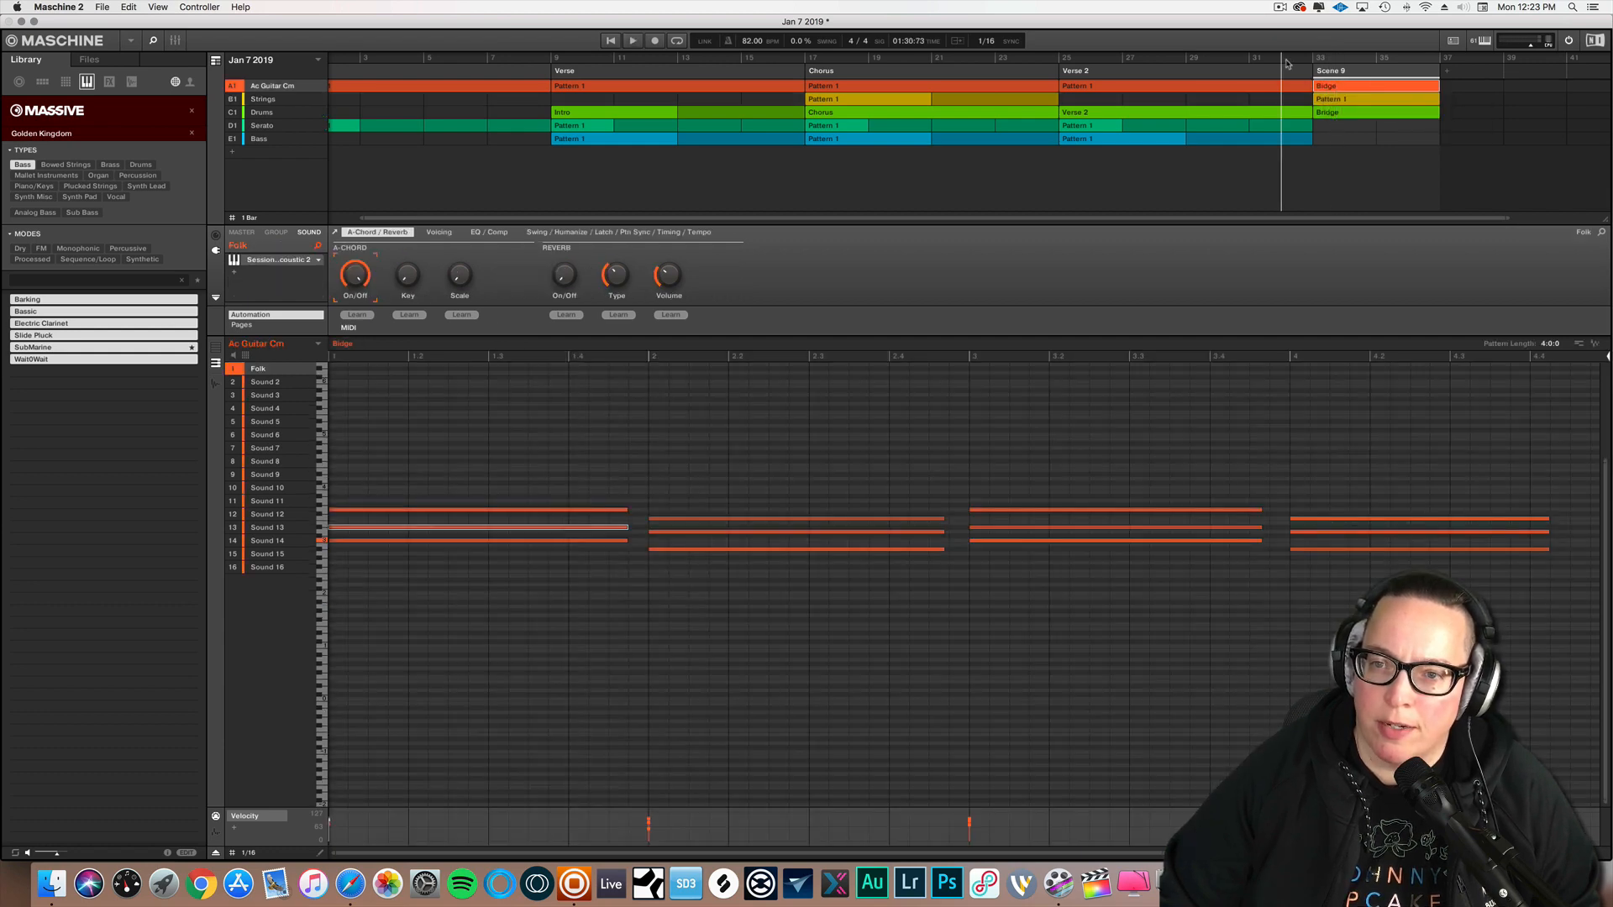
{"action": "key", "text": "space"}
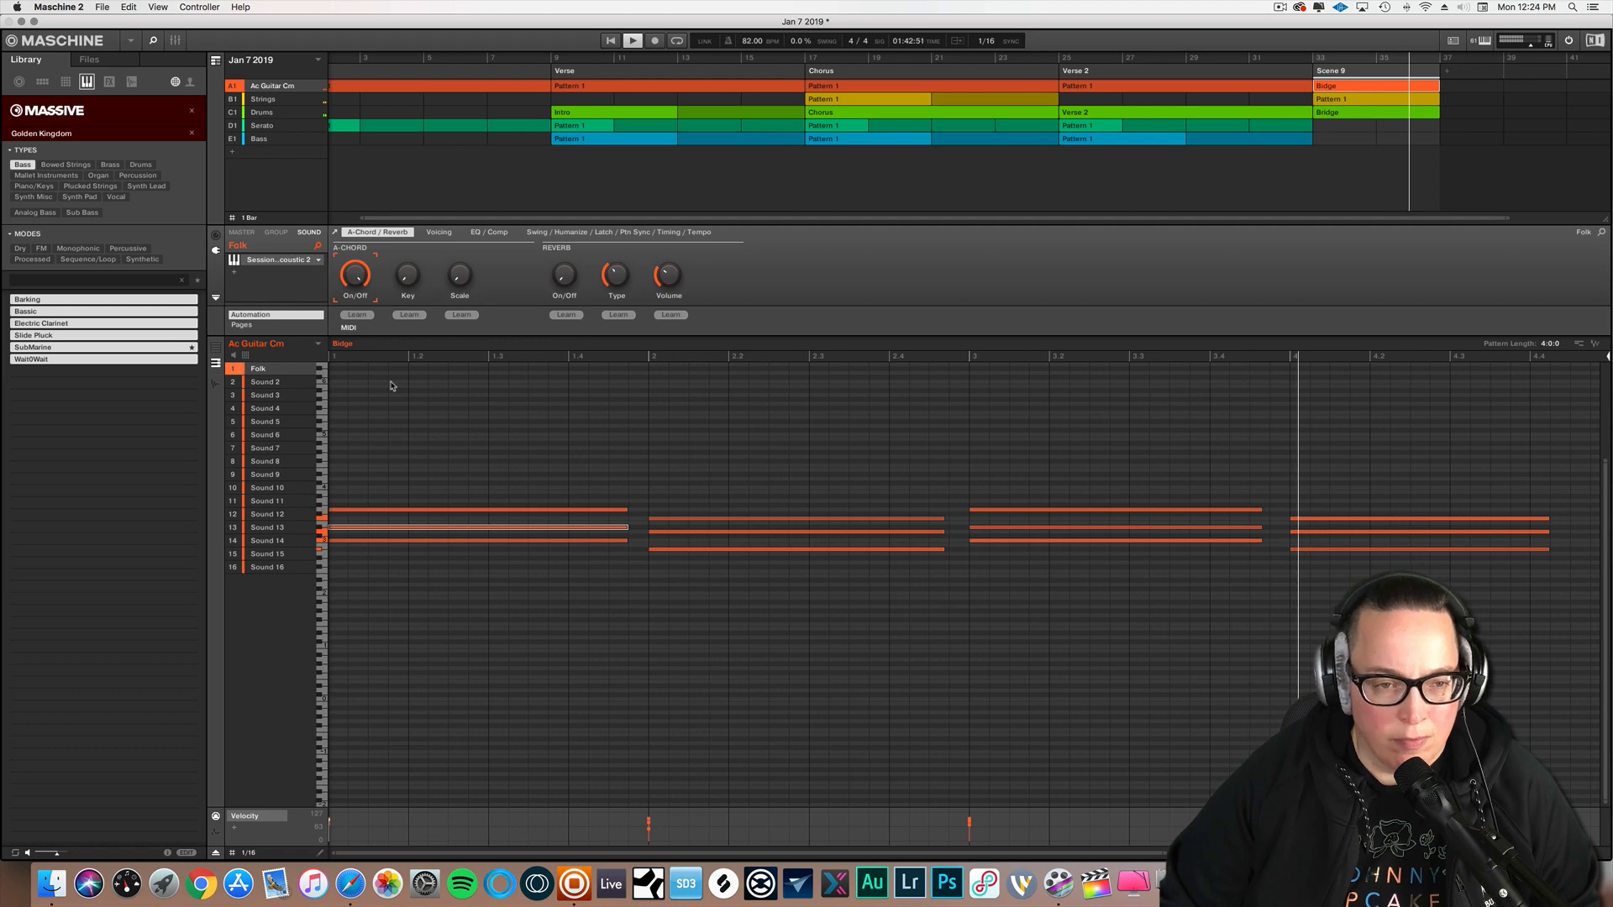
{"action": "key", "text": "space"}
- Remove the Ac Guitar Cm pattern from the section after Verse 2 and replay the transition without it
{"action": "right_click", "coordinate": [1334, 88]}
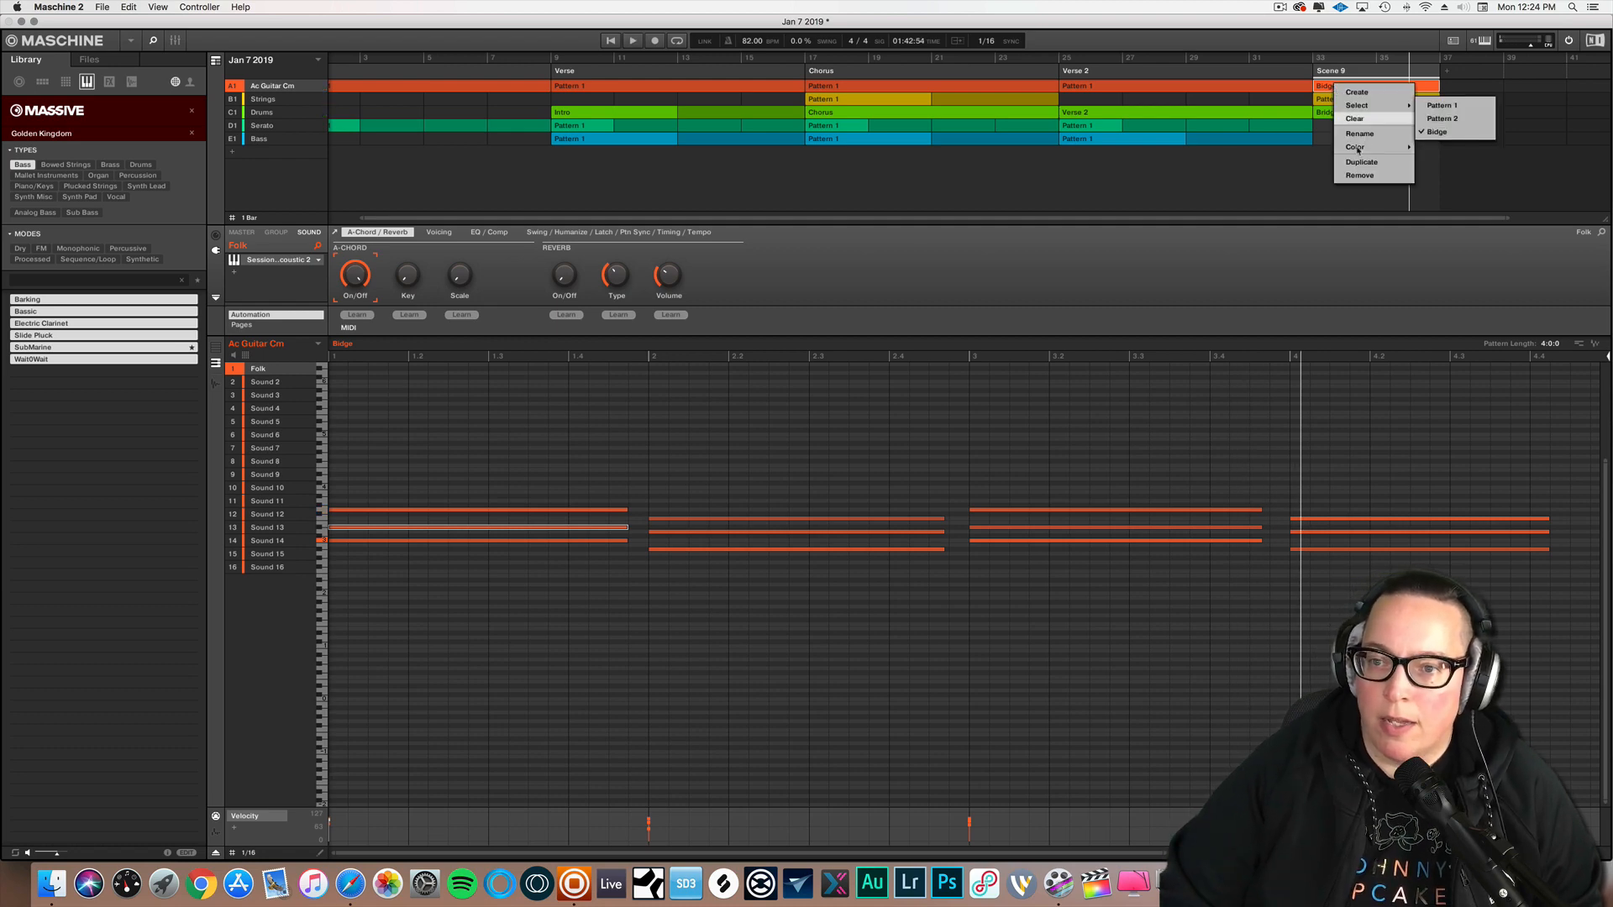
{"action": "left_click", "coordinate": [1360, 176]}
{"action": "left_click", "coordinate": [1292, 62]}
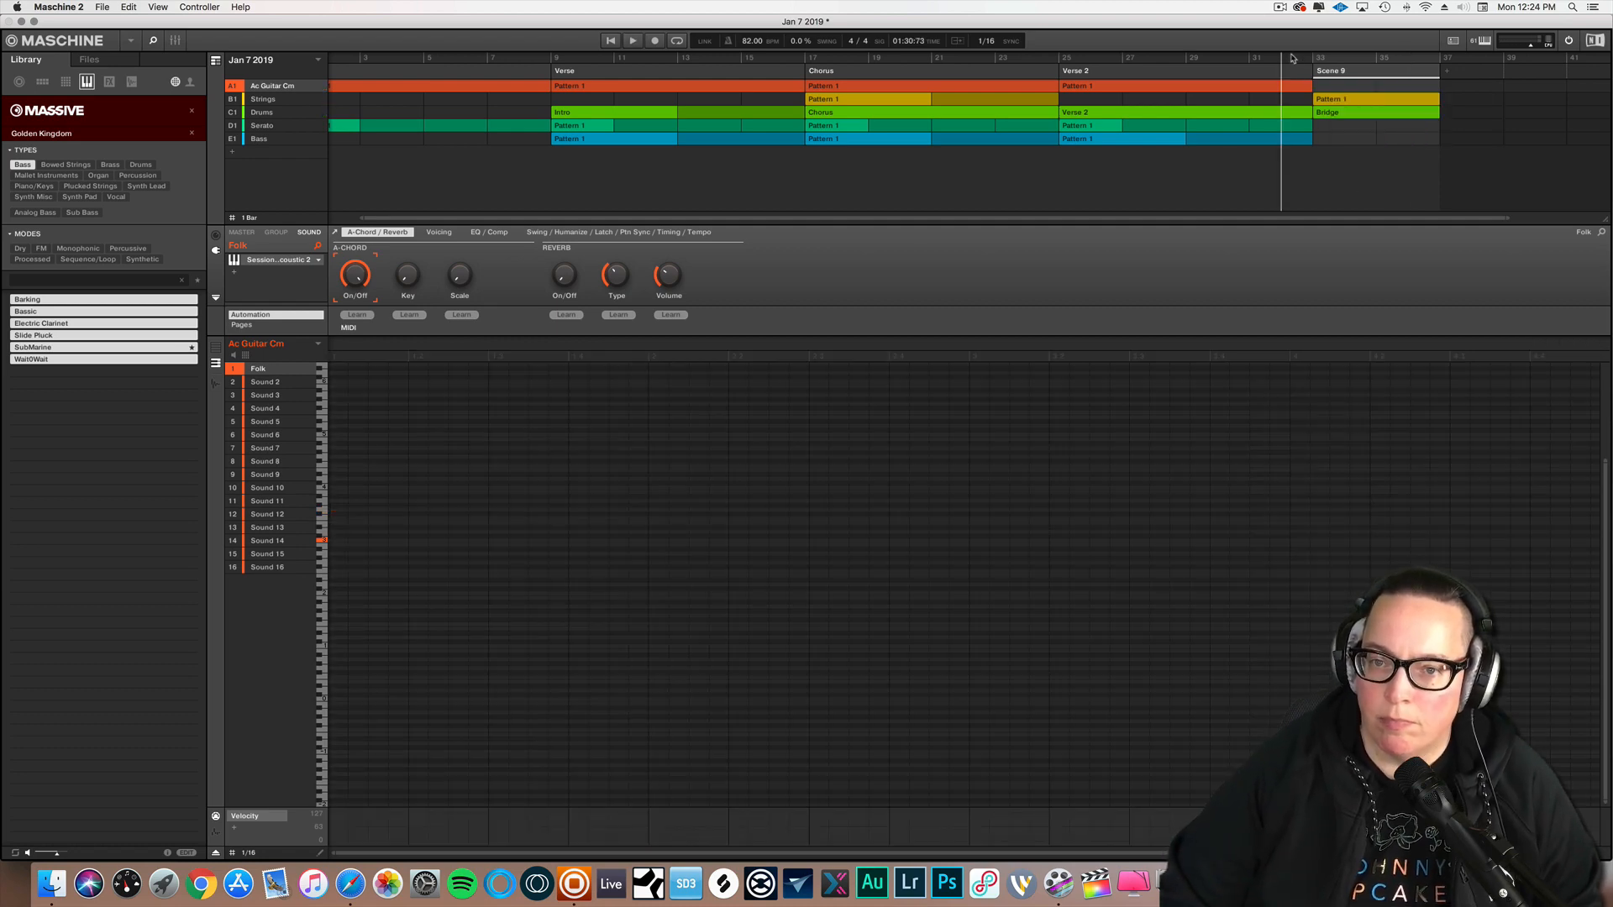
{"action": "key", "text": "space"}
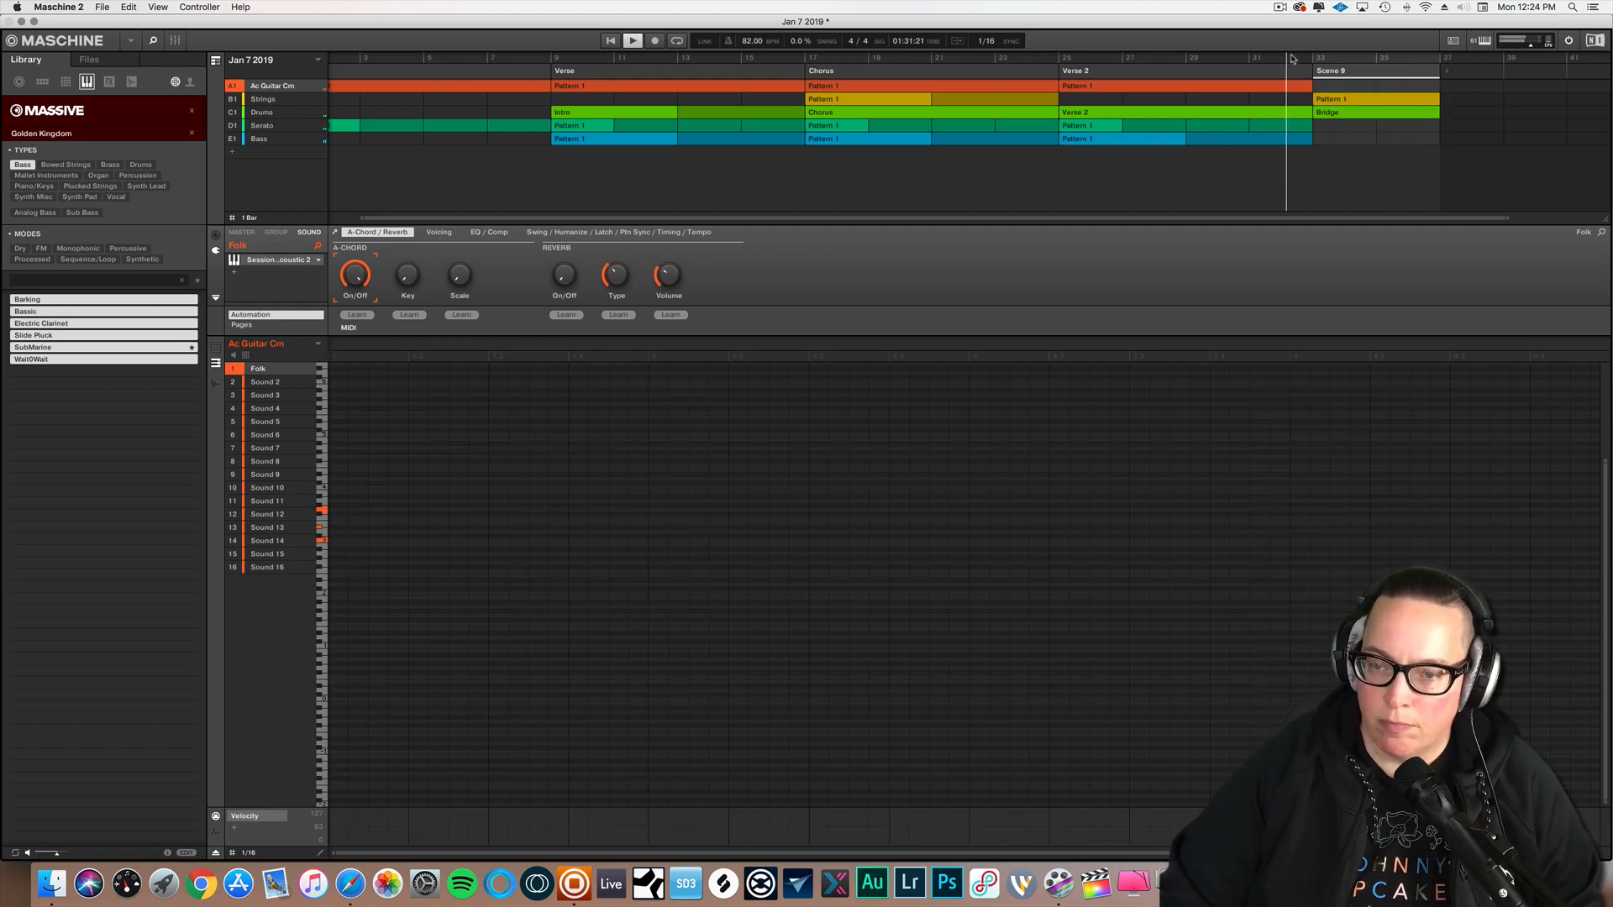
{"action": "key", "text": "space"}
- Place Pattern 1 of the Serato group in the section after Verse 2 and play from the end of Verse 2
{"action": "right_click", "coordinate": [1332, 131]}
{"action": "mouse_move", "coordinate": [1369, 153]}
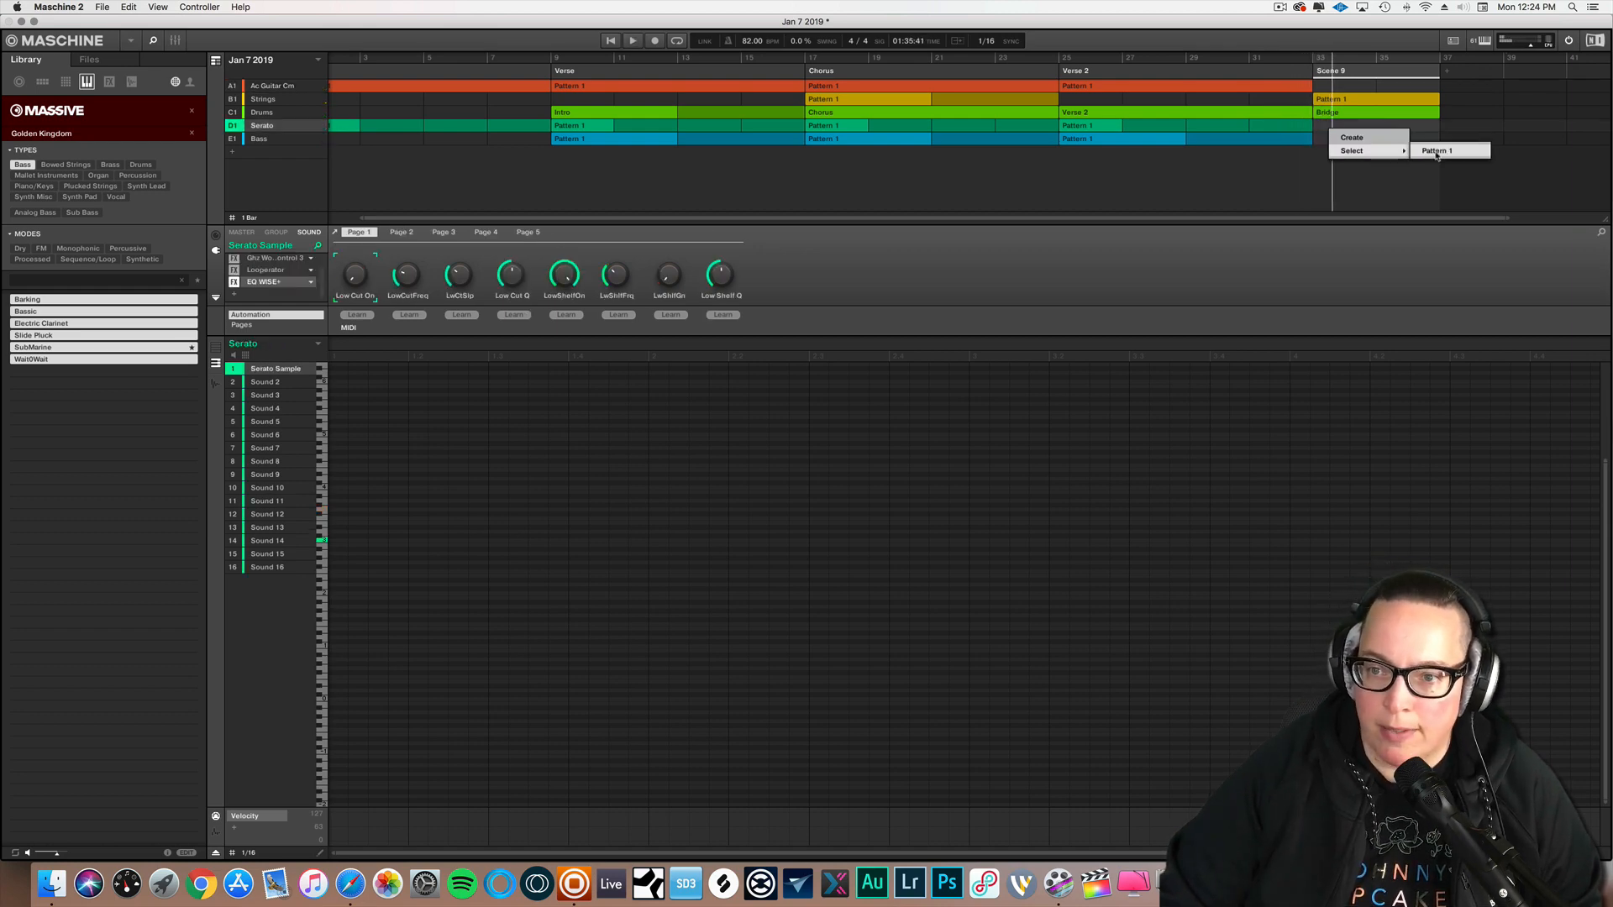
{"action": "left_click", "coordinate": [1438, 157]}
{"action": "left_click", "coordinate": [1307, 58]}
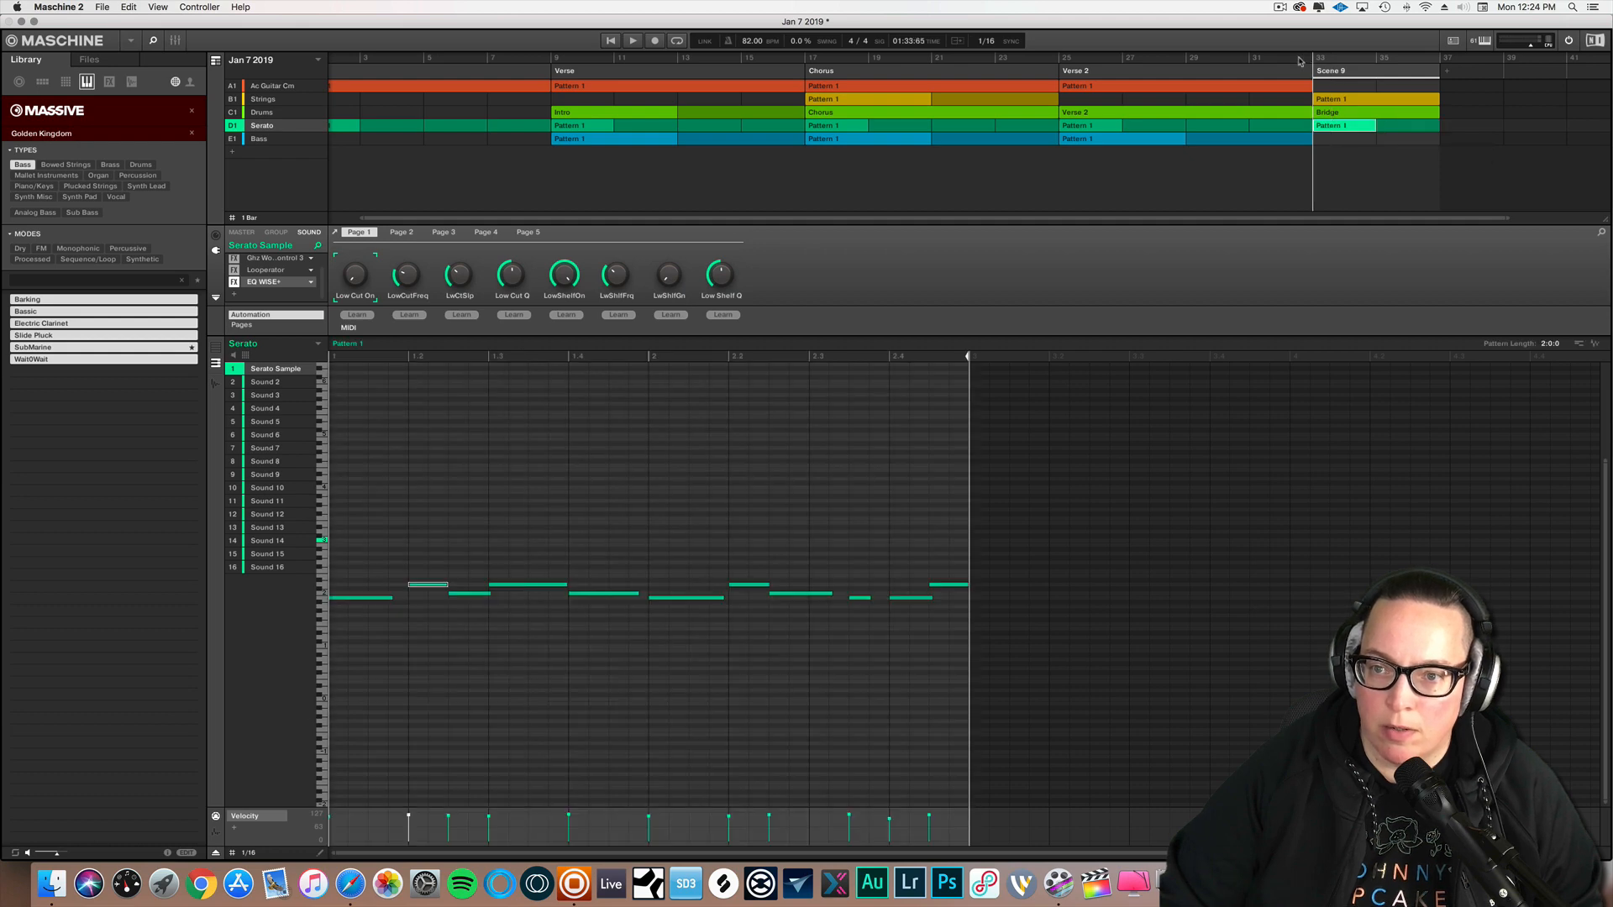
{"action": "key", "text": "space"}
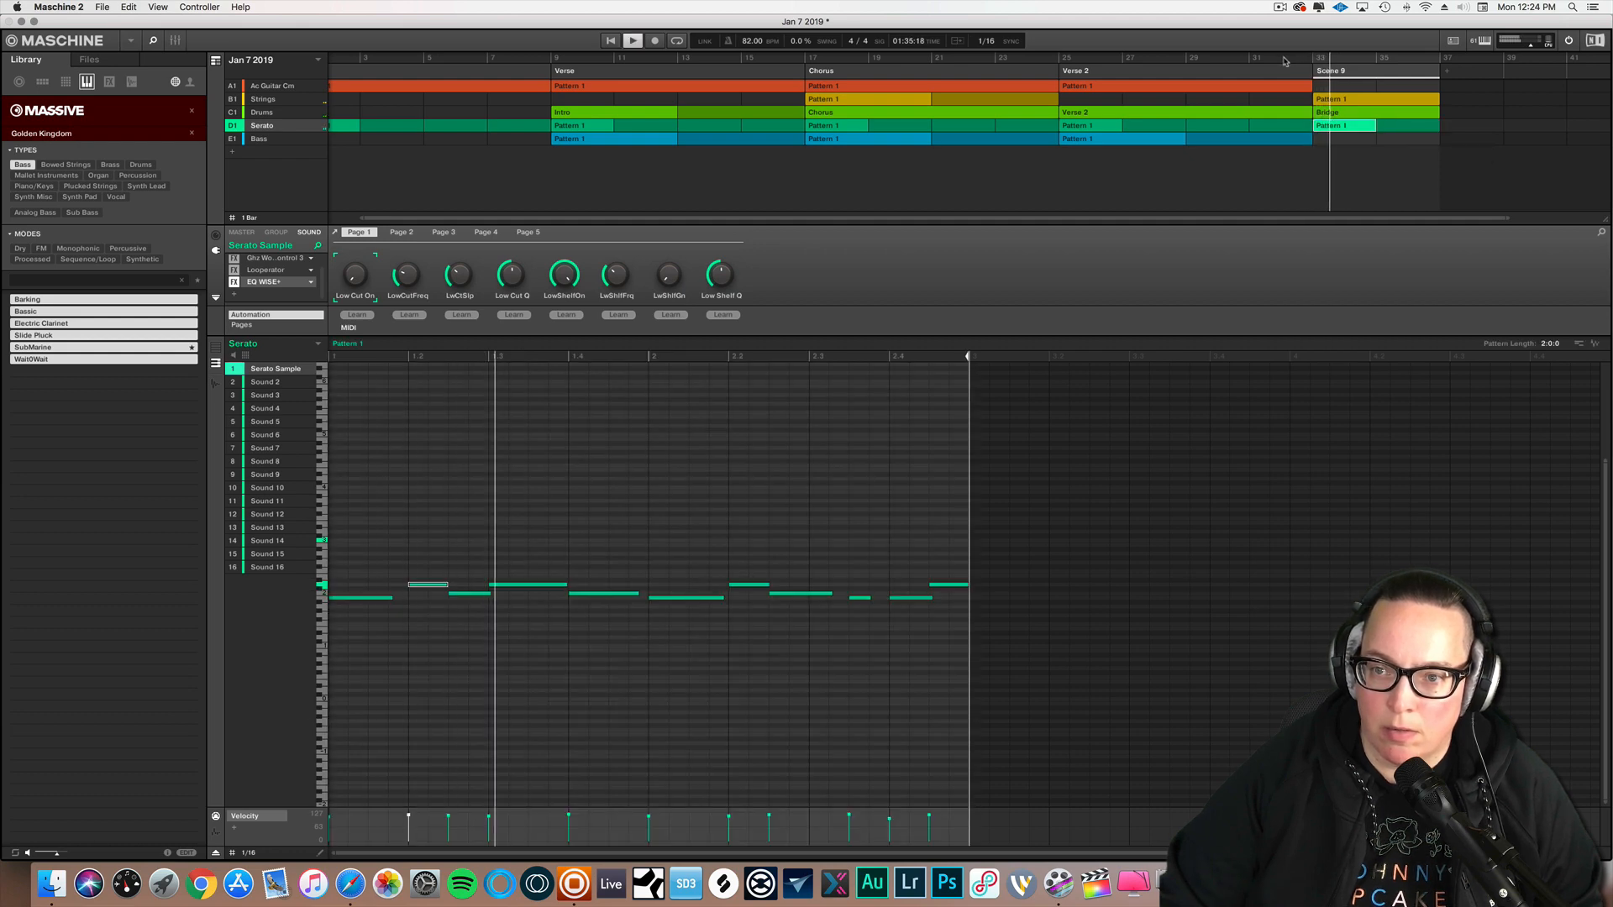
{"action": "left_click", "coordinate": [1299, 58]}
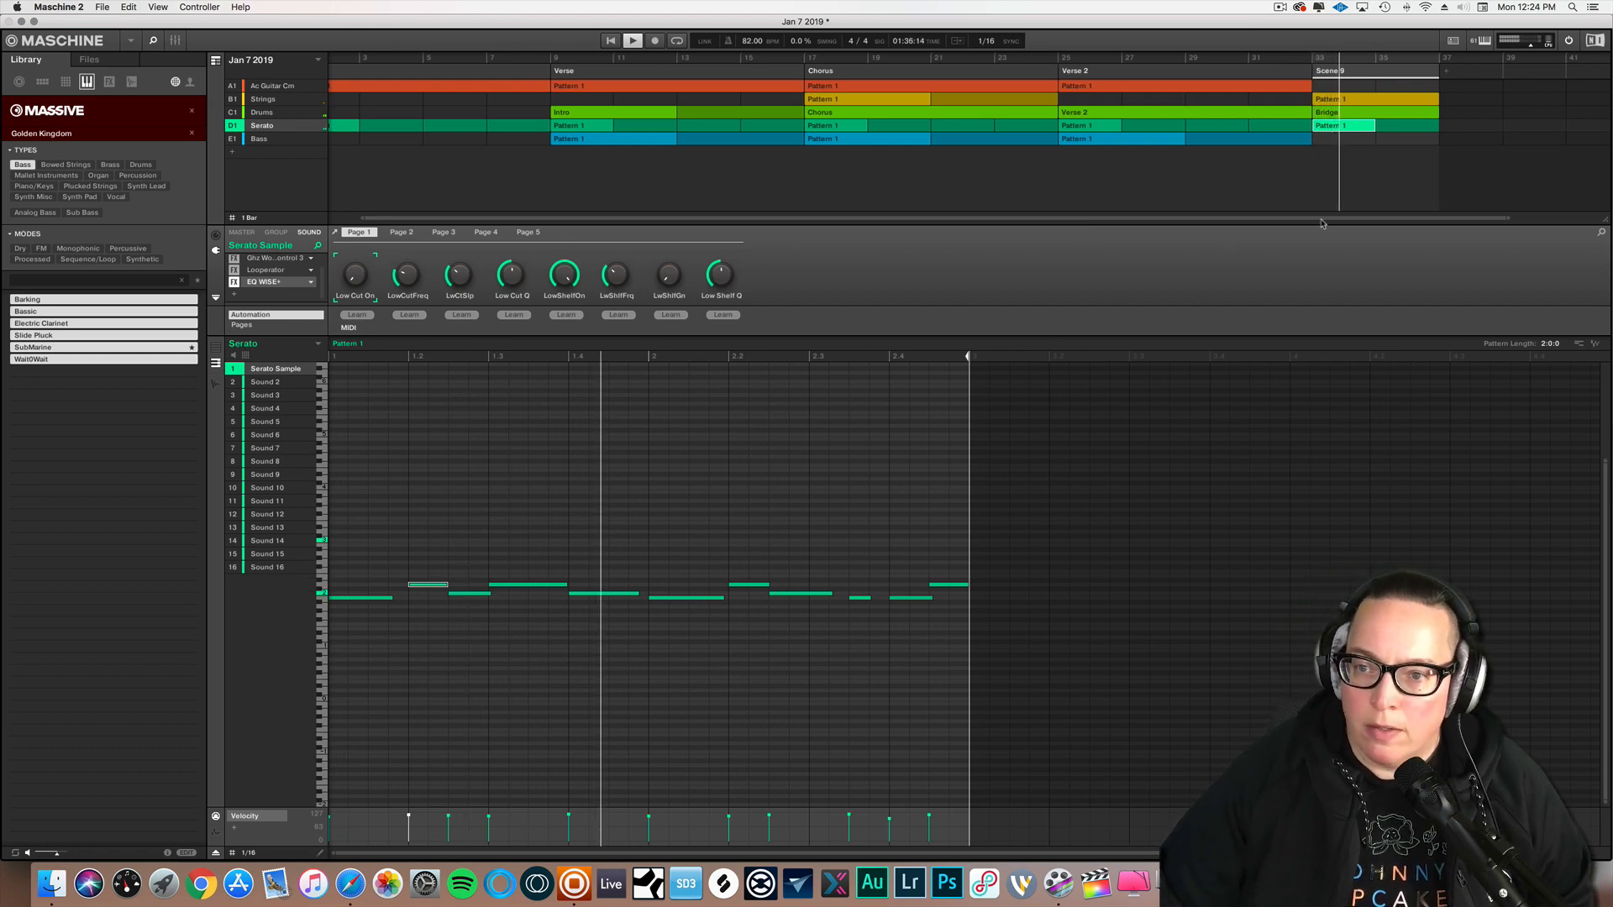
{"action": "scroll", "coordinate": [1321, 202], "scroll_direction": "right", "scroll_amount": 2}
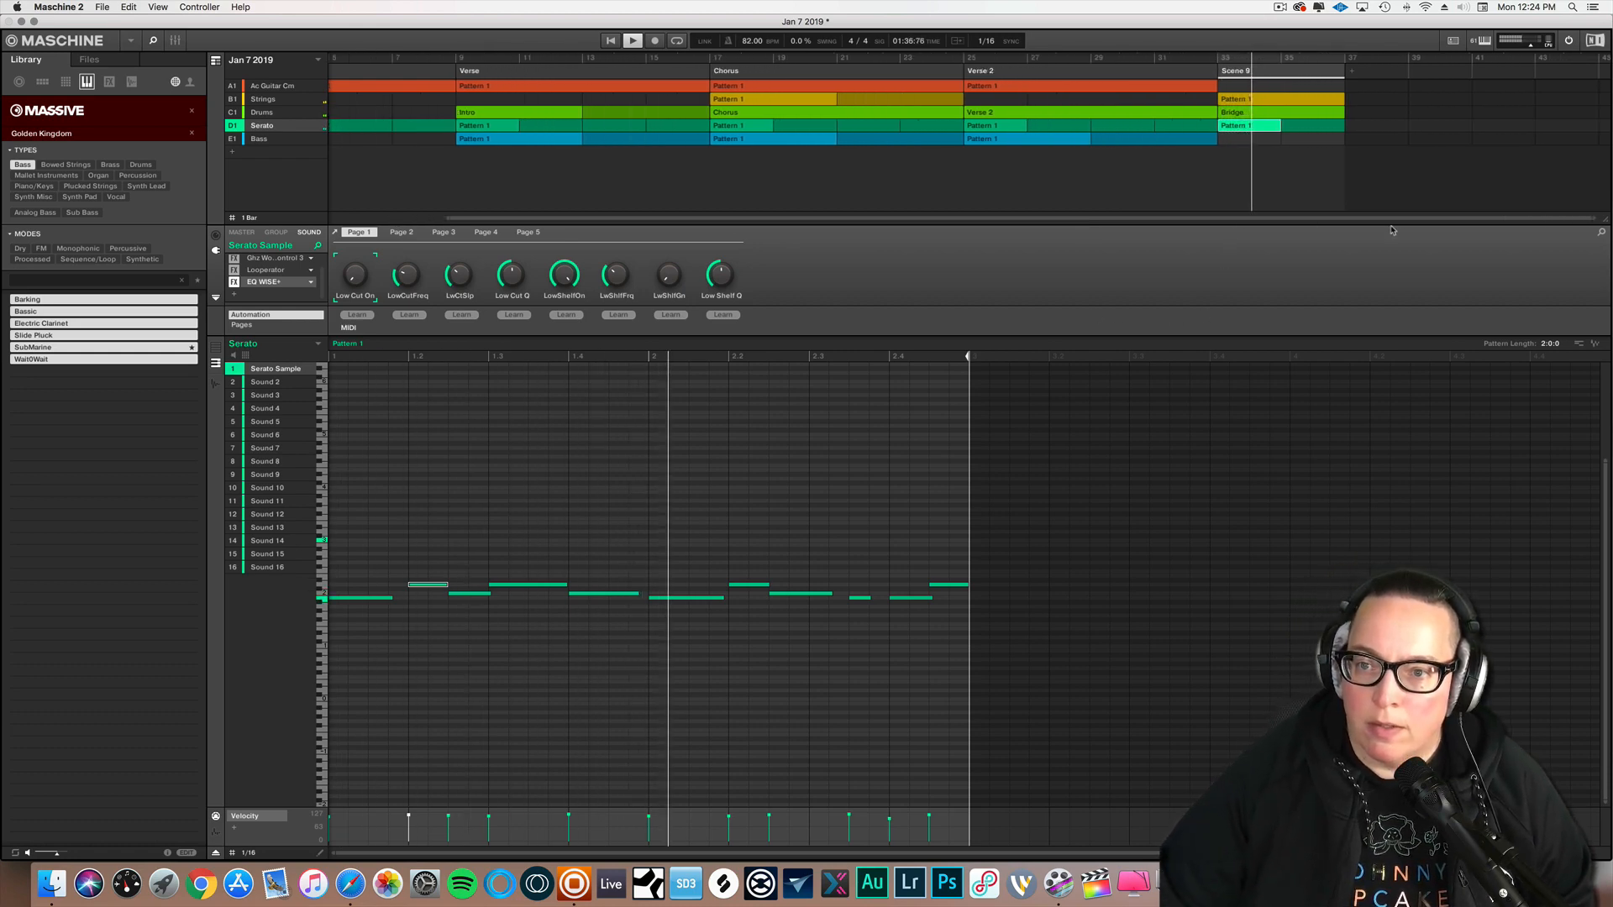
- Rename the section after Verse 2 as Bridge
{"action": "double_click", "coordinate": [1251, 74]}
{"action": "type", "text": "Brdi"}
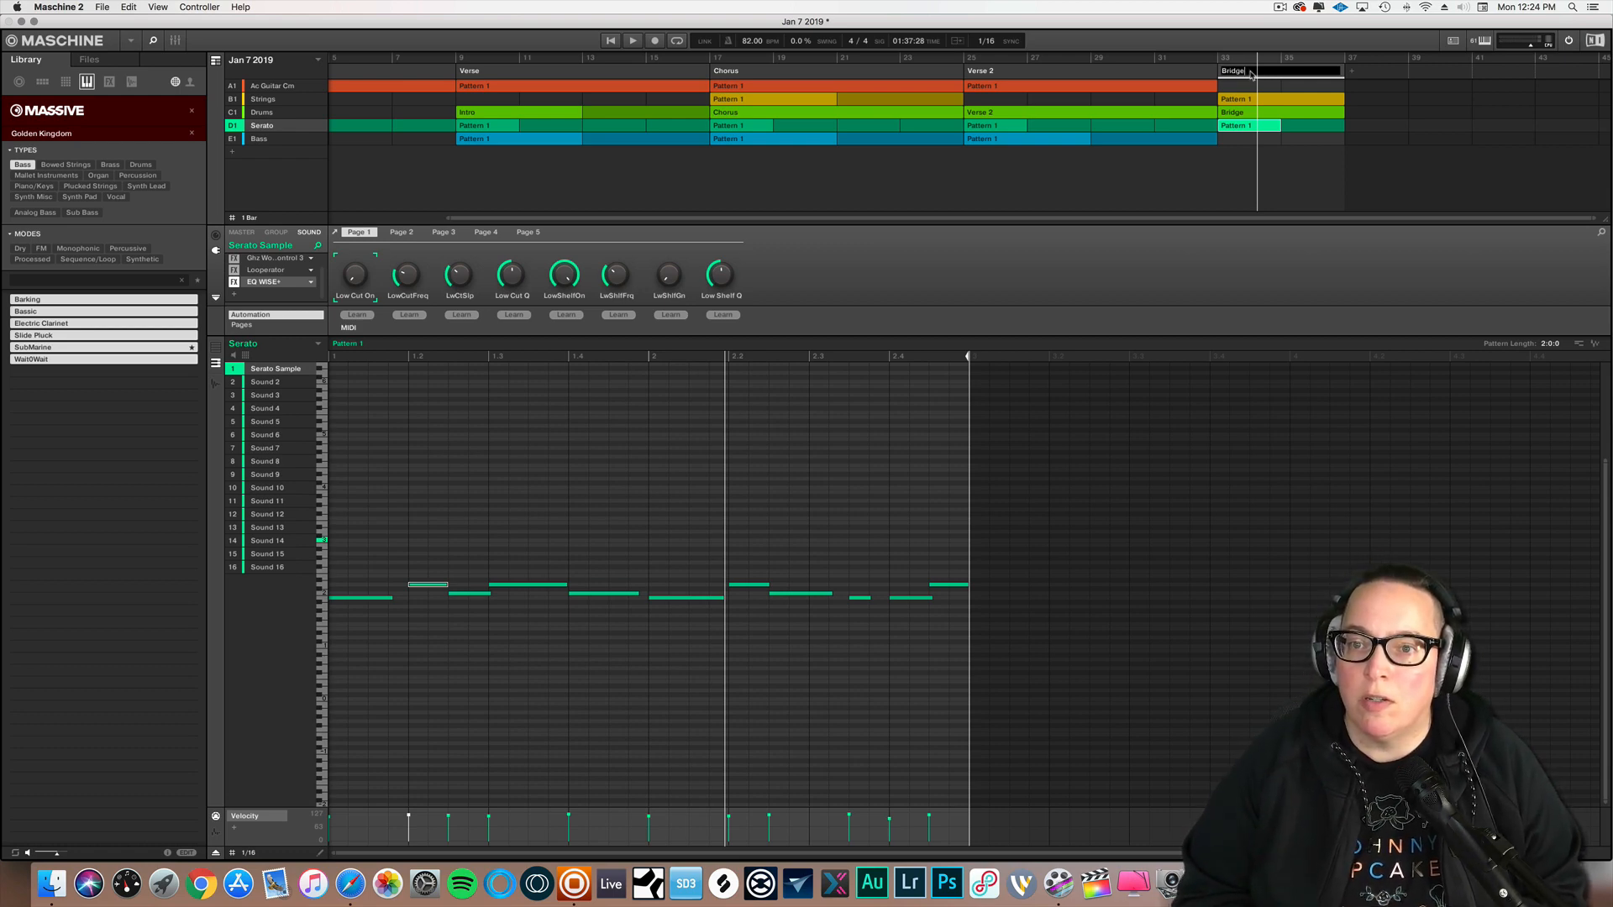
{"action": "key", "text": "Return"}
- Add a section named Chorus after the Bridge at bar 37, holding the Drums group's Chorus pattern
{"action": "left_click", "coordinate": [1358, 80]}
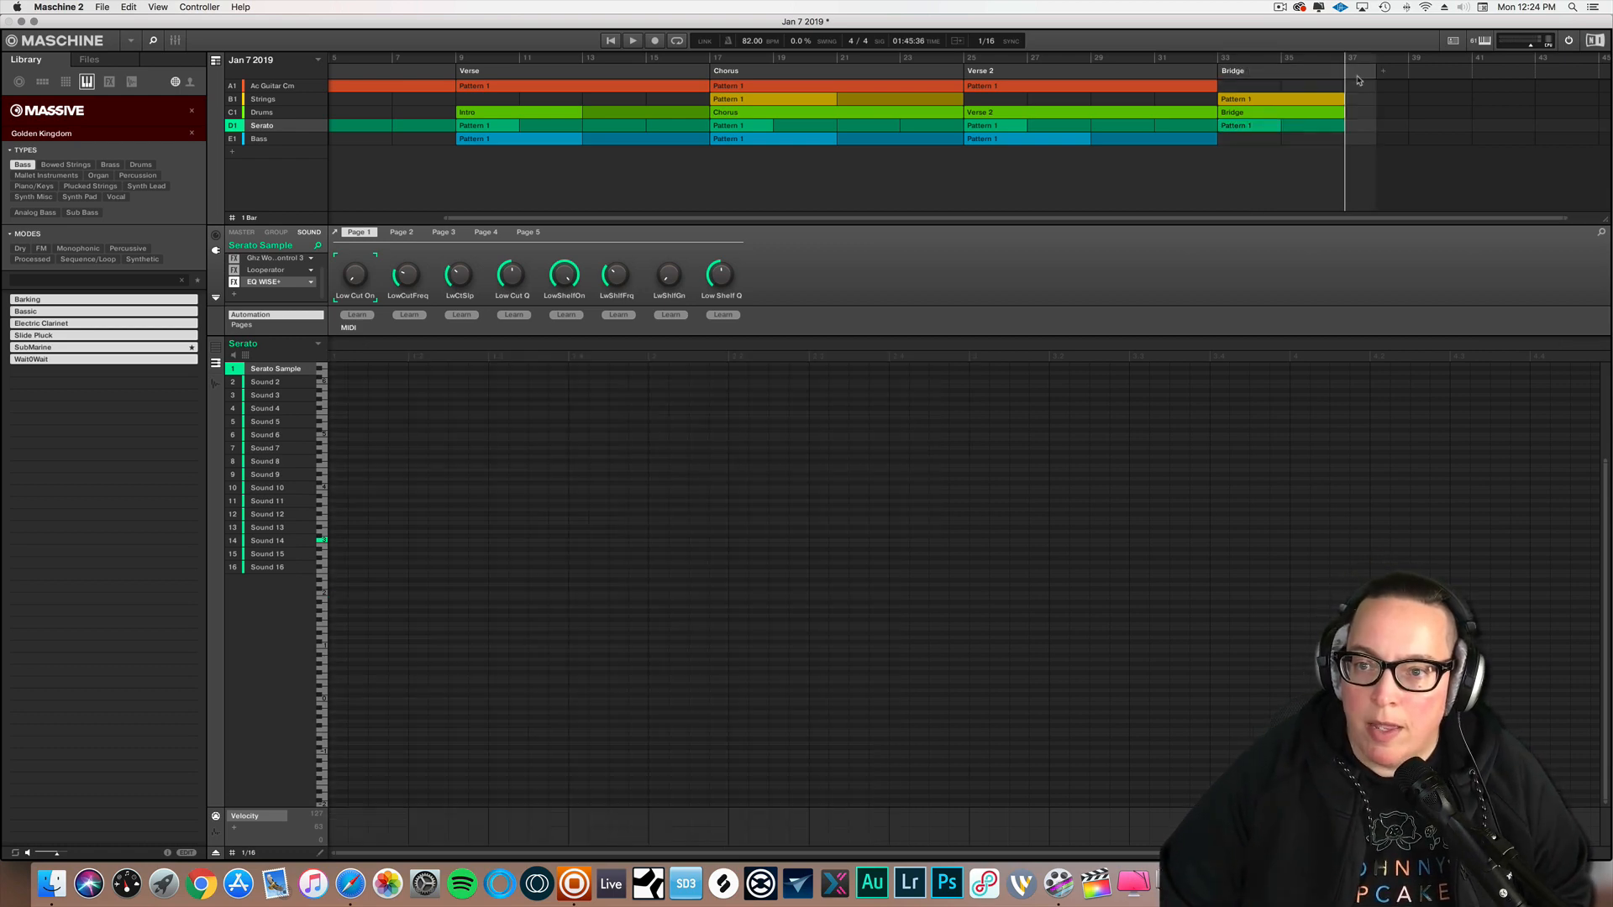
{"action": "right_click", "coordinate": [1355, 76]}
{"action": "mouse_move", "coordinate": [1374, 96]}
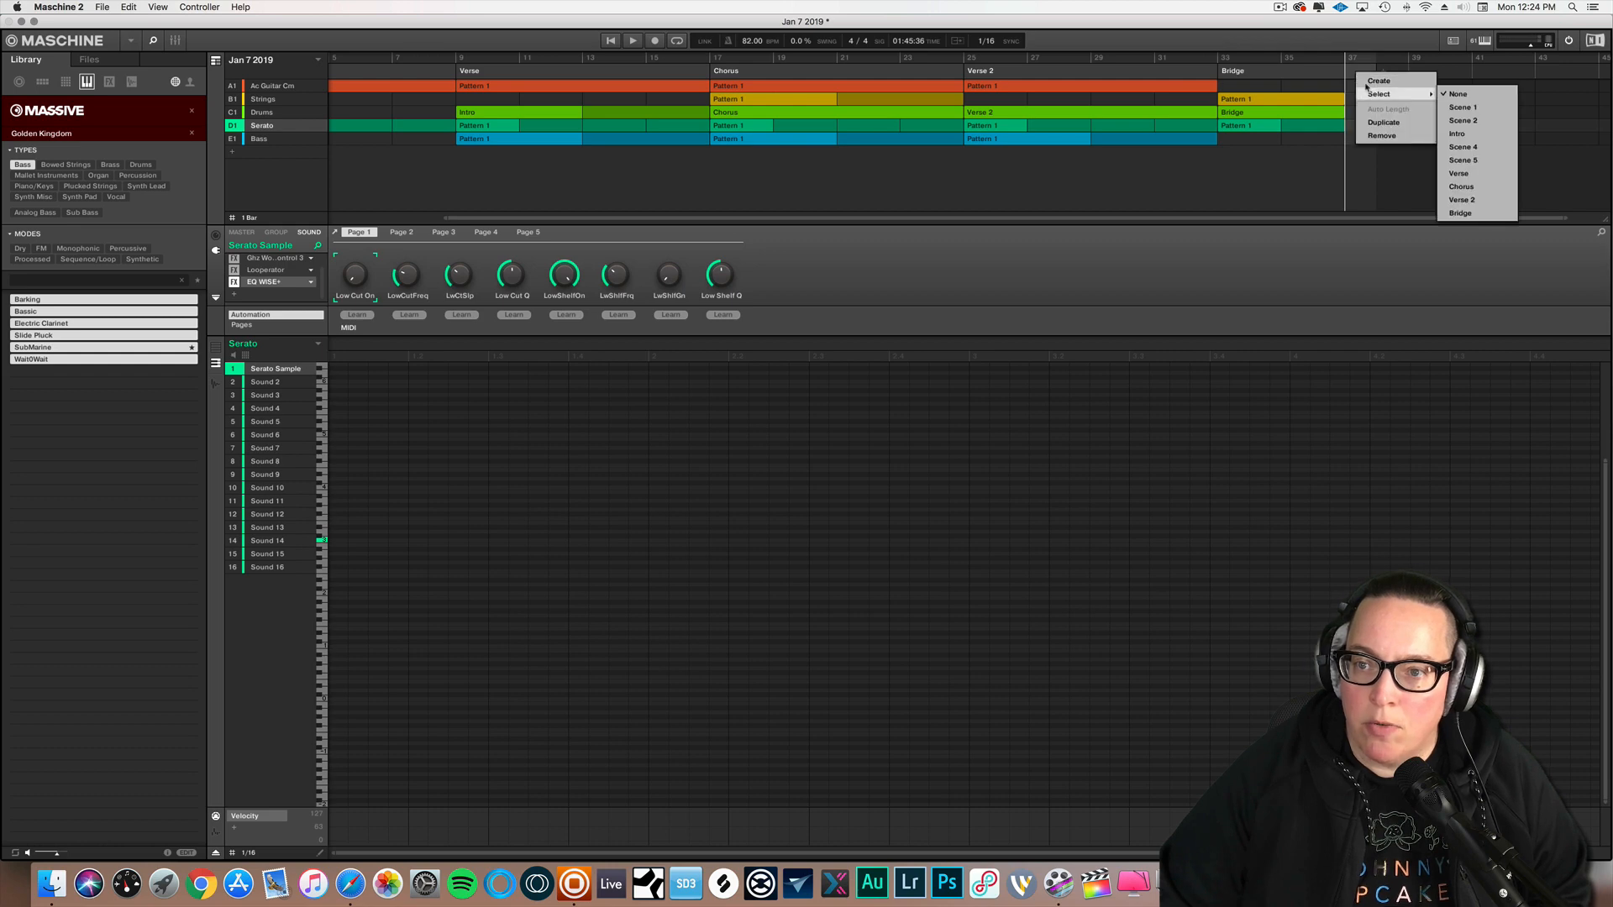
{"action": "left_click", "coordinate": [1354, 164]}
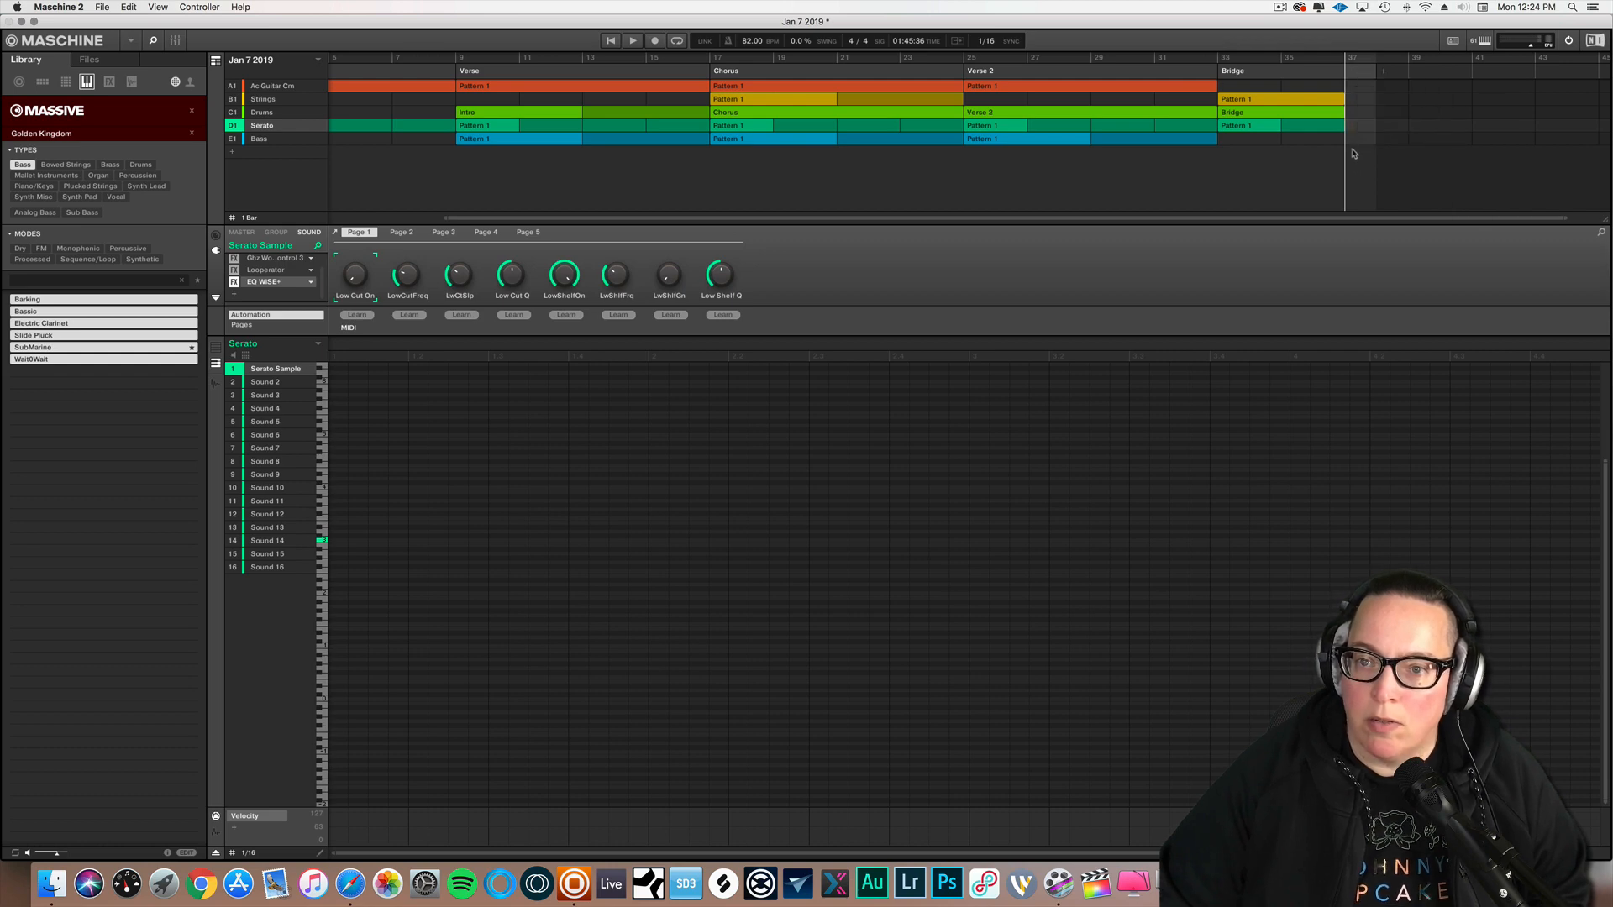
{"action": "left_click", "coordinate": [1354, 114]}
{"action": "right_click", "coordinate": [1354, 114]}
{"action": "mouse_move", "coordinate": [1386, 134]}
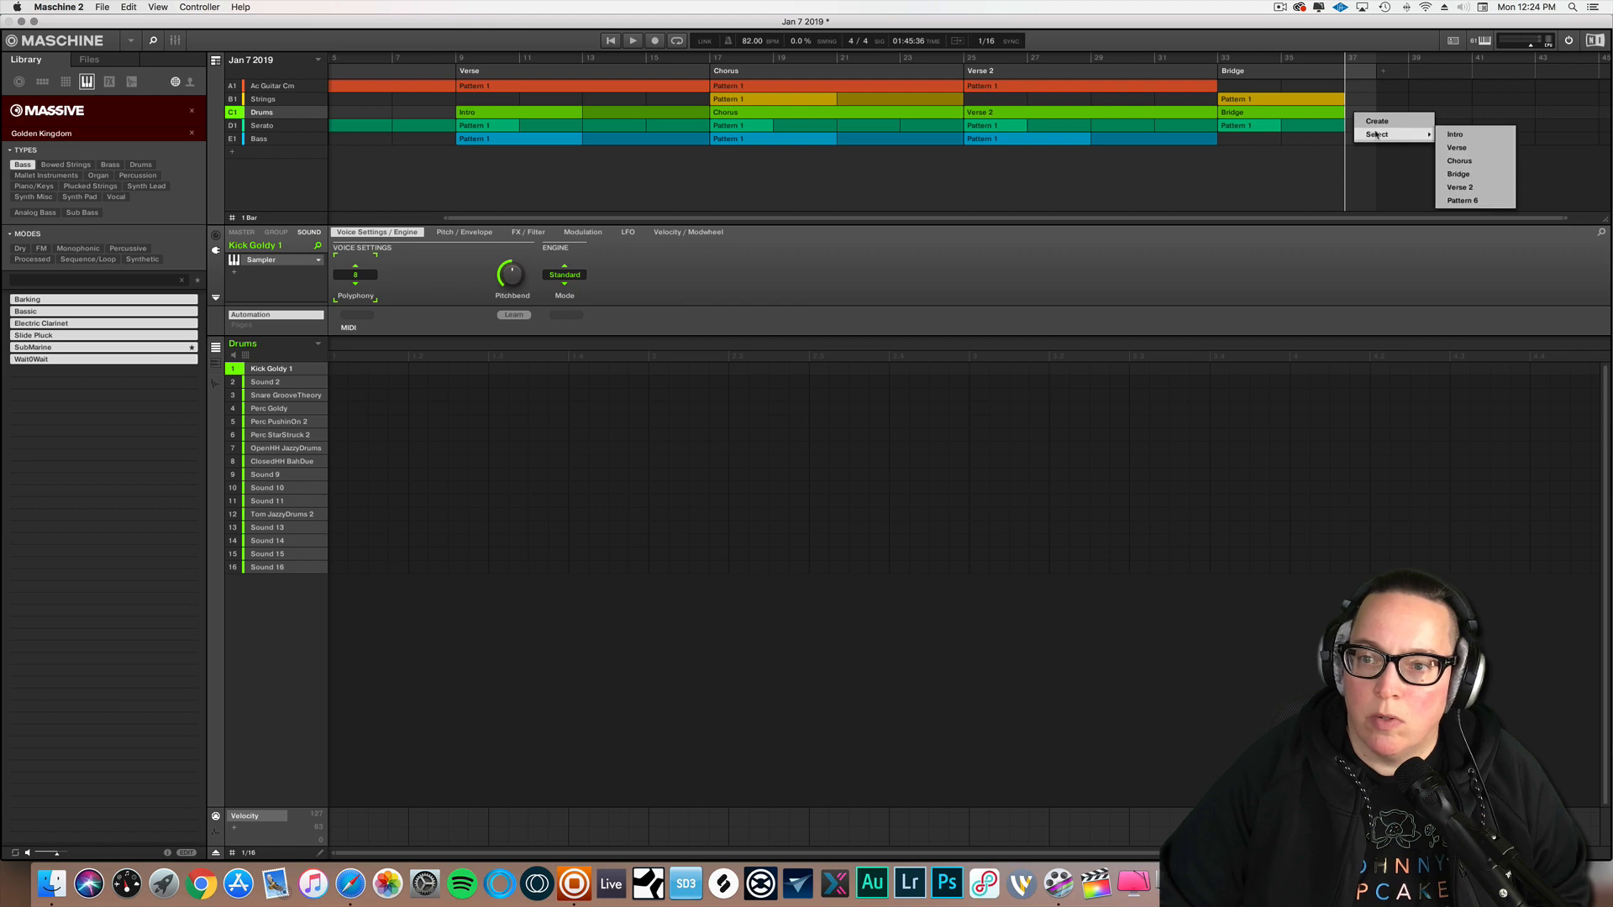
{"action": "left_click", "coordinate": [1459, 162]}
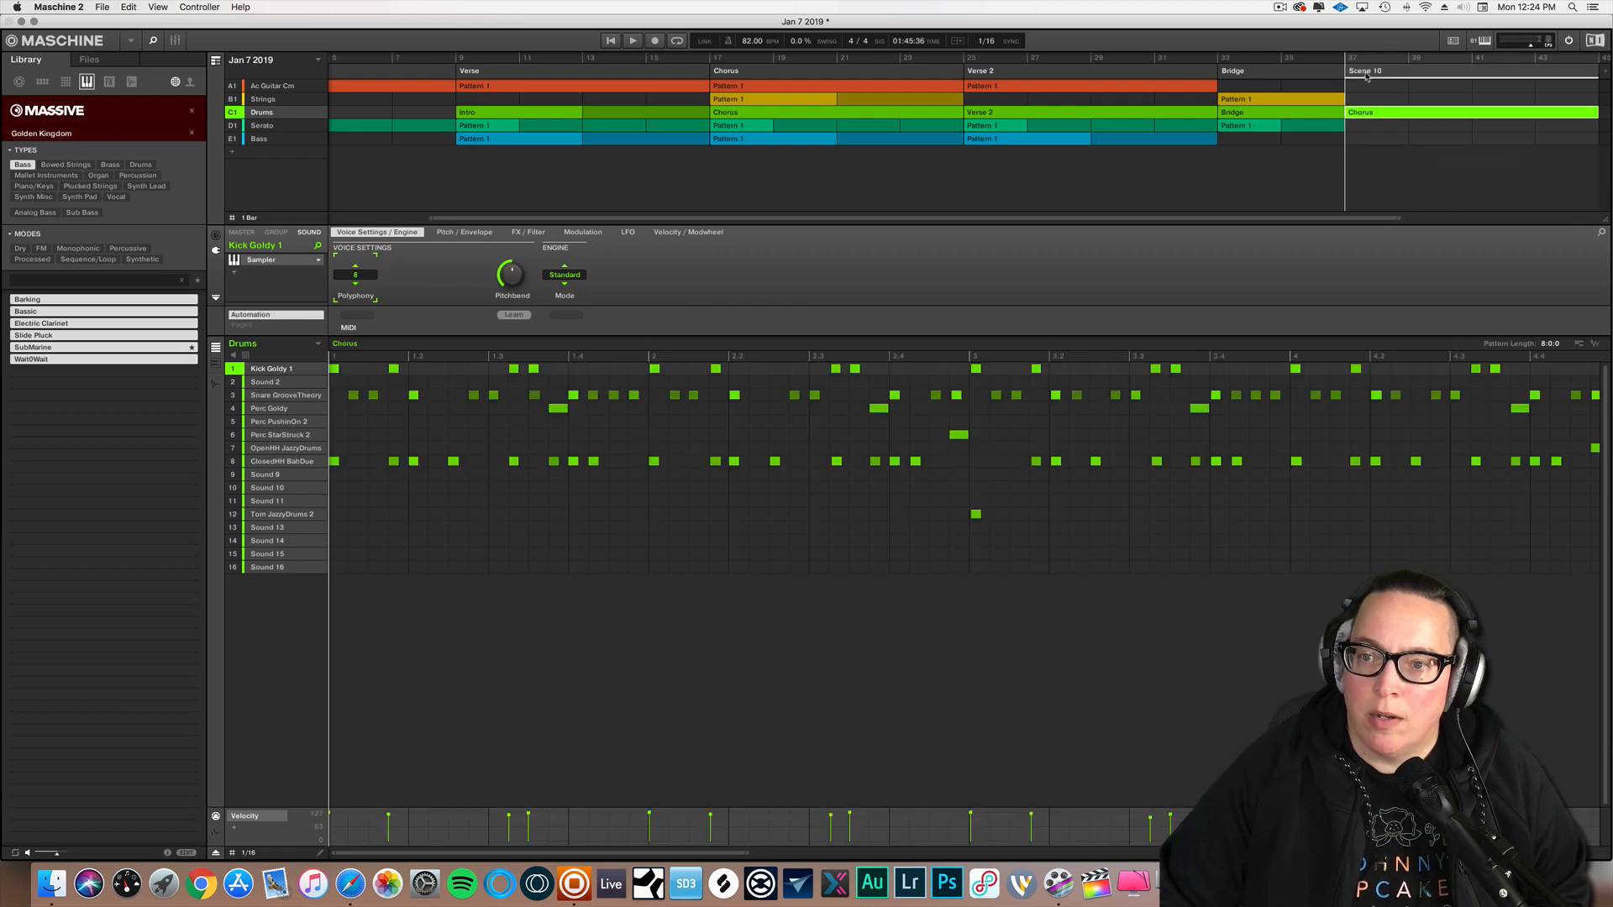
{"action": "type", "text": "Chorus"}
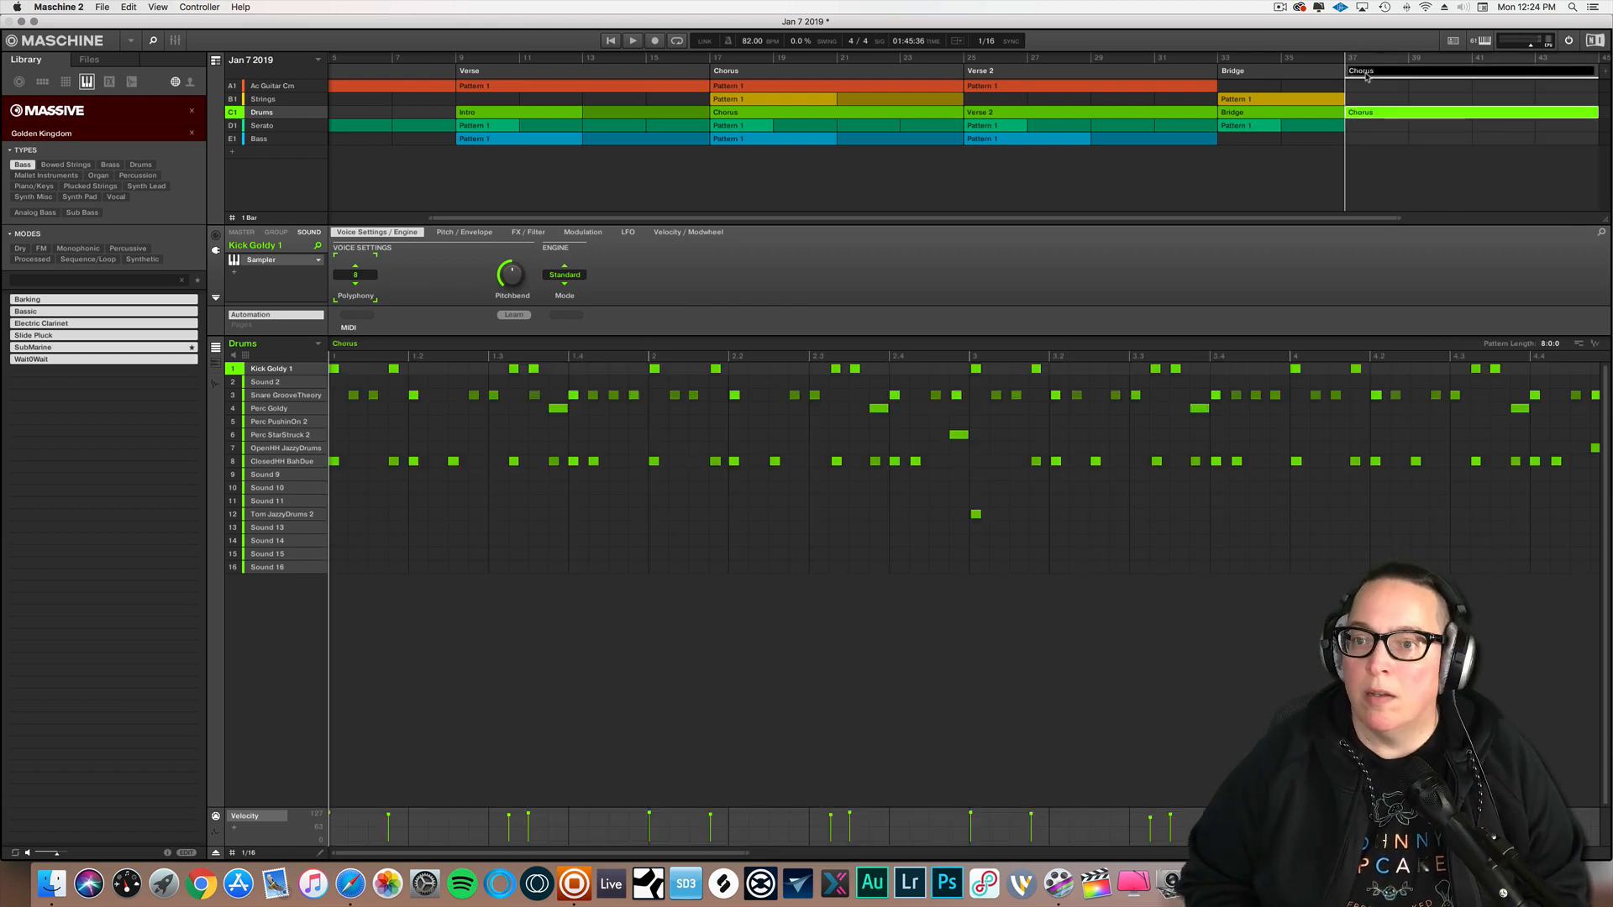
{"action": "key", "text": "Return"}
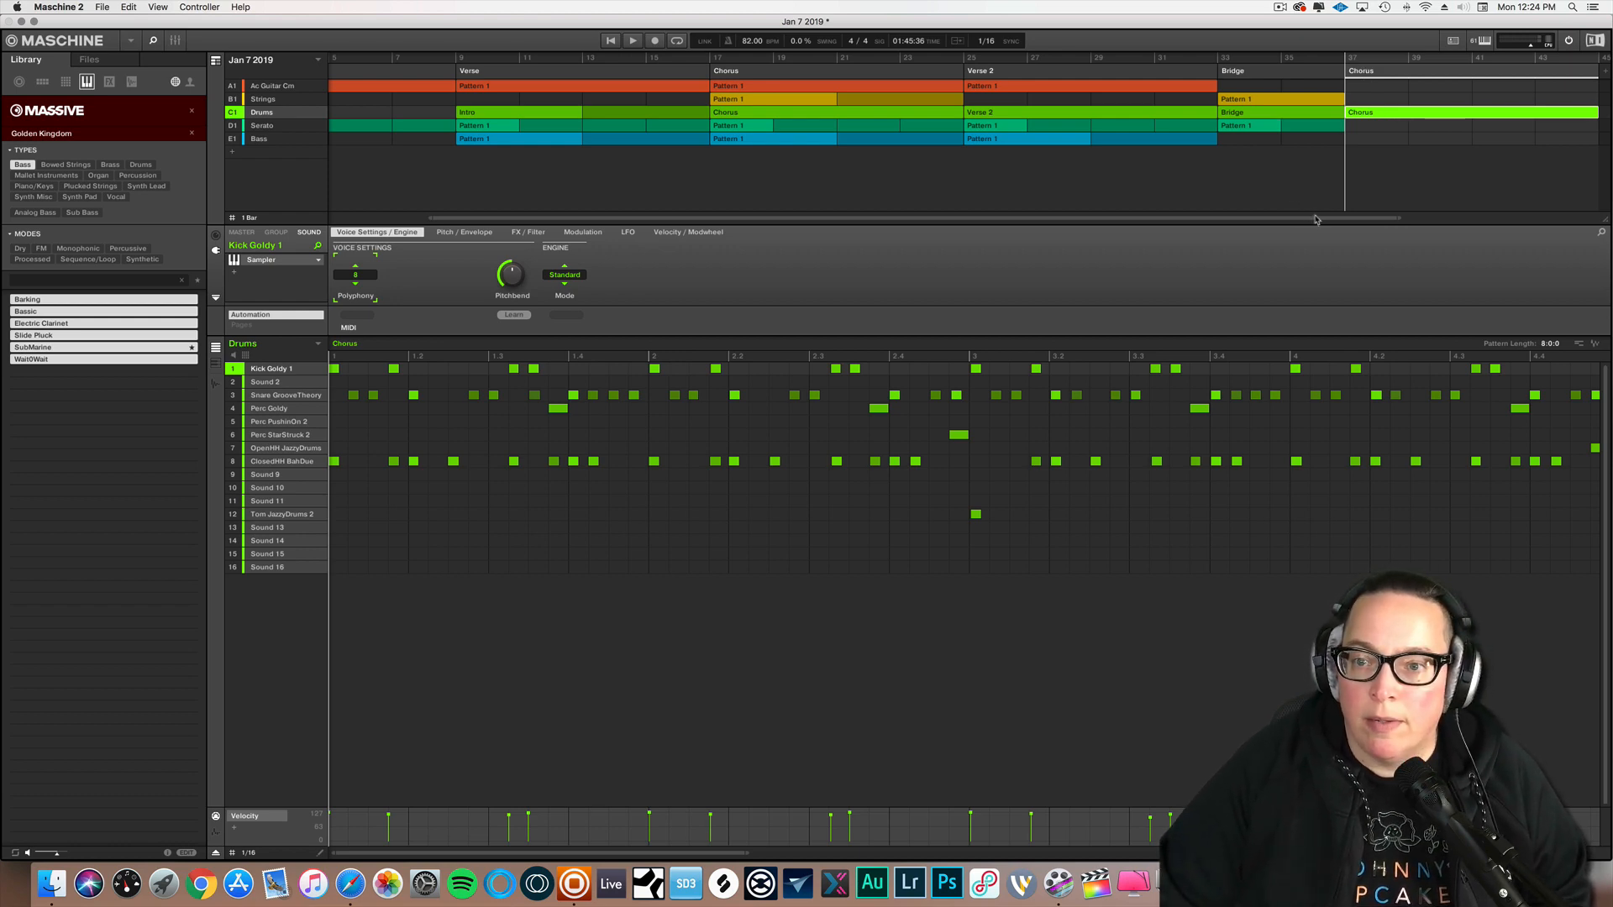
- Move the playhead to bar 45, at the end of the Chorus section that follows the Bridge
{"action": "left_click_drag", "start_coordinate": [1315, 220], "coordinate": [1384, 206]}
{"action": "left_click", "coordinate": [1305, 61]}
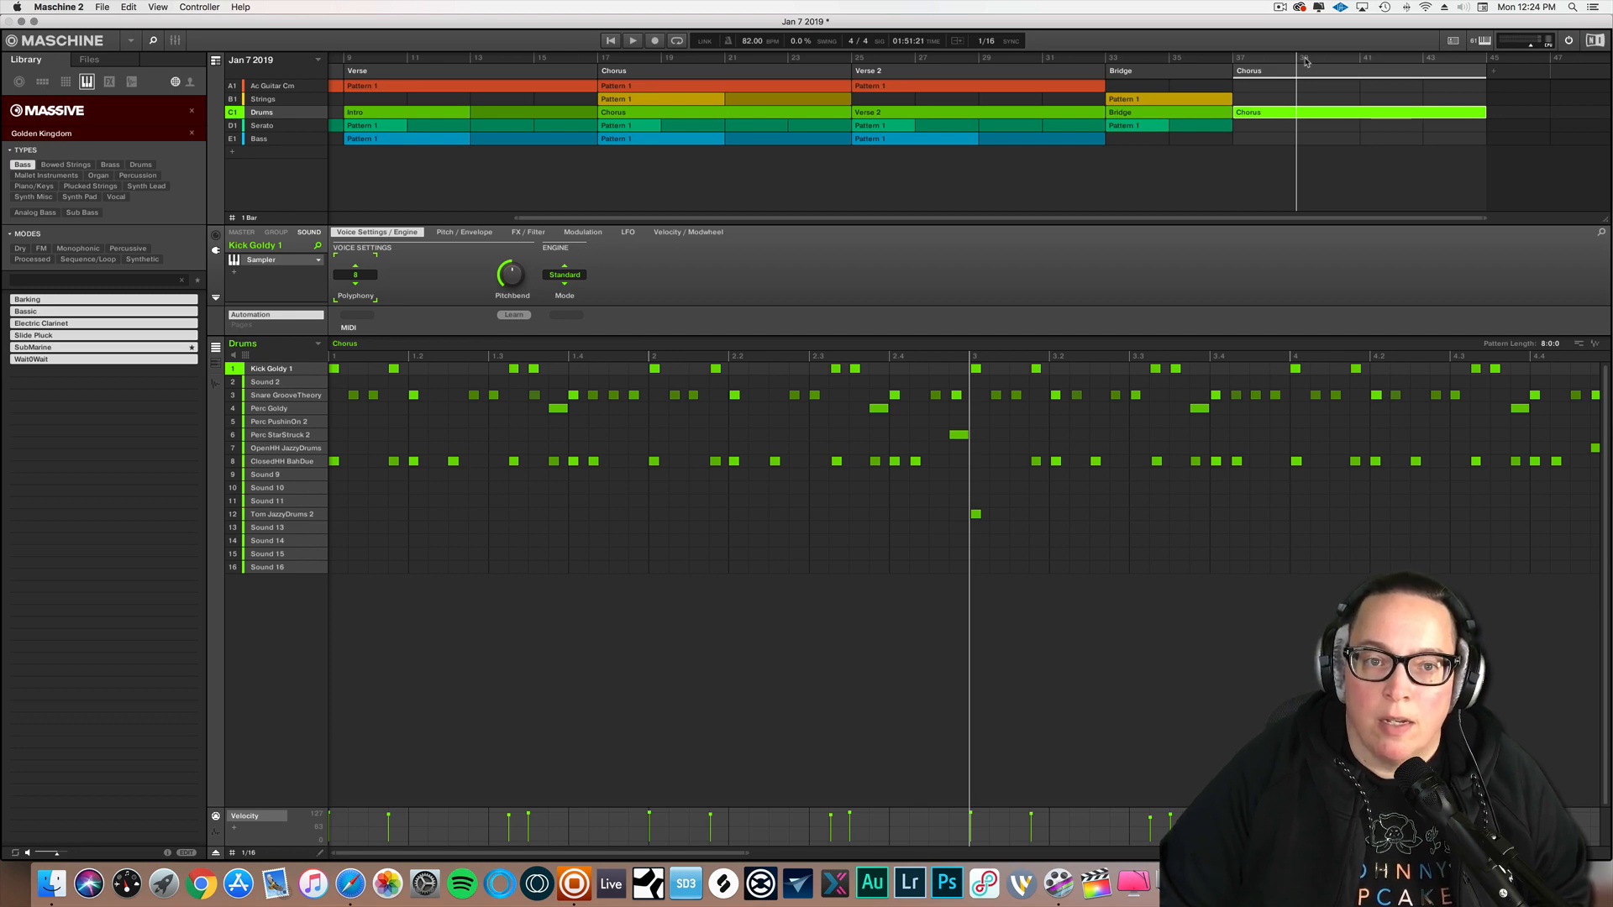
{"action": "left_click", "coordinate": [1445, 57]}
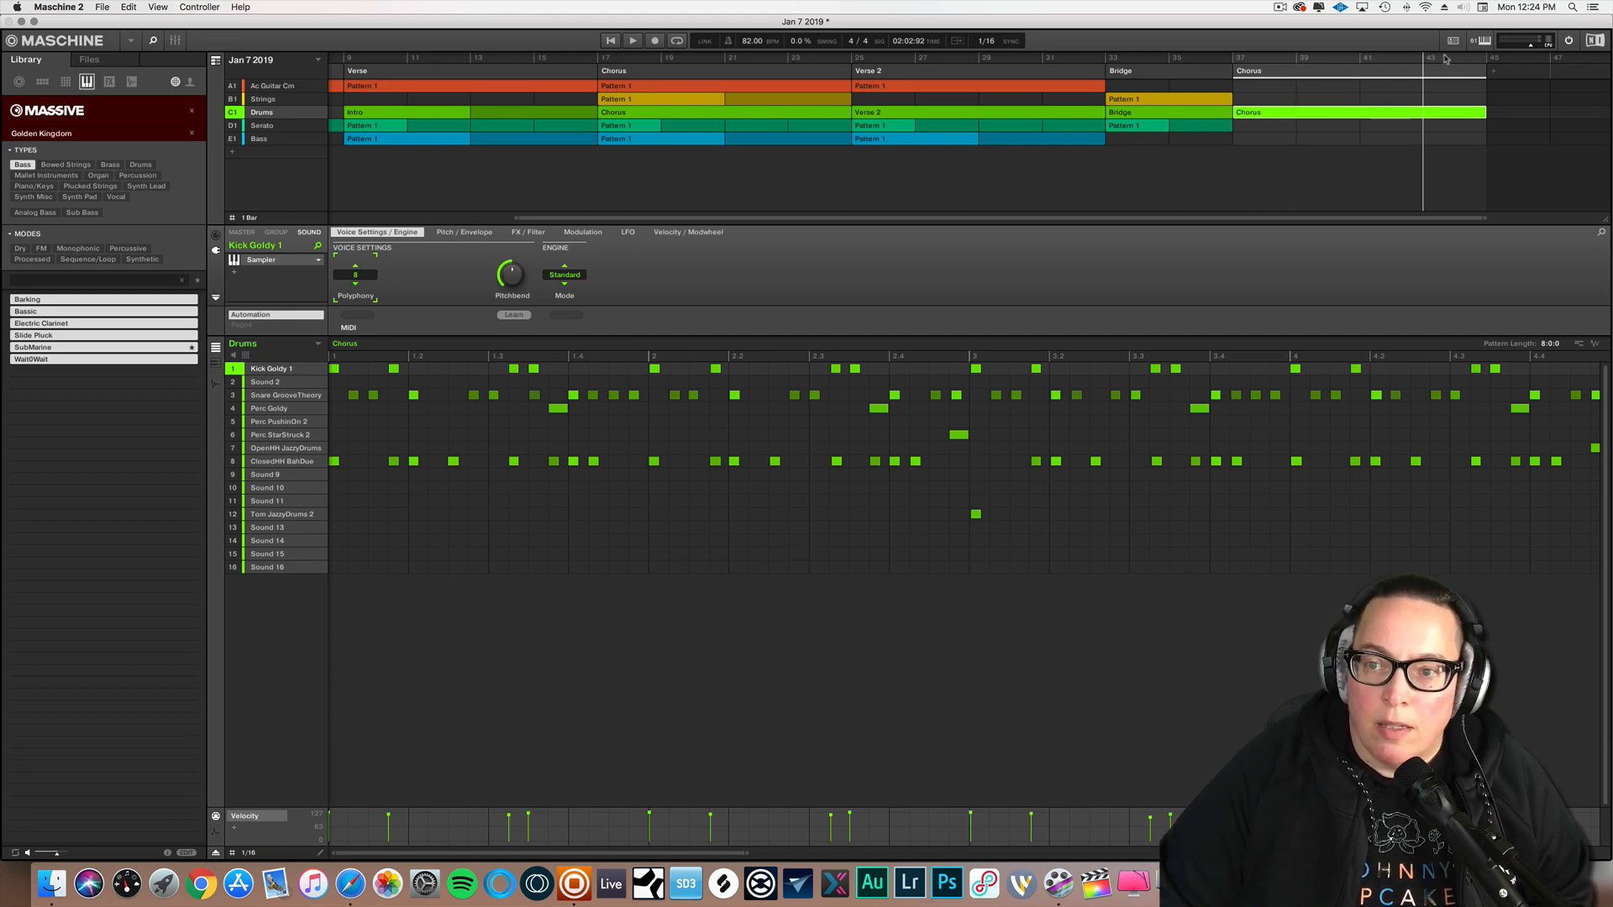
{"action": "left_click", "coordinate": [1469, 61]}
{"action": "left_click", "coordinate": [1478, 61]}
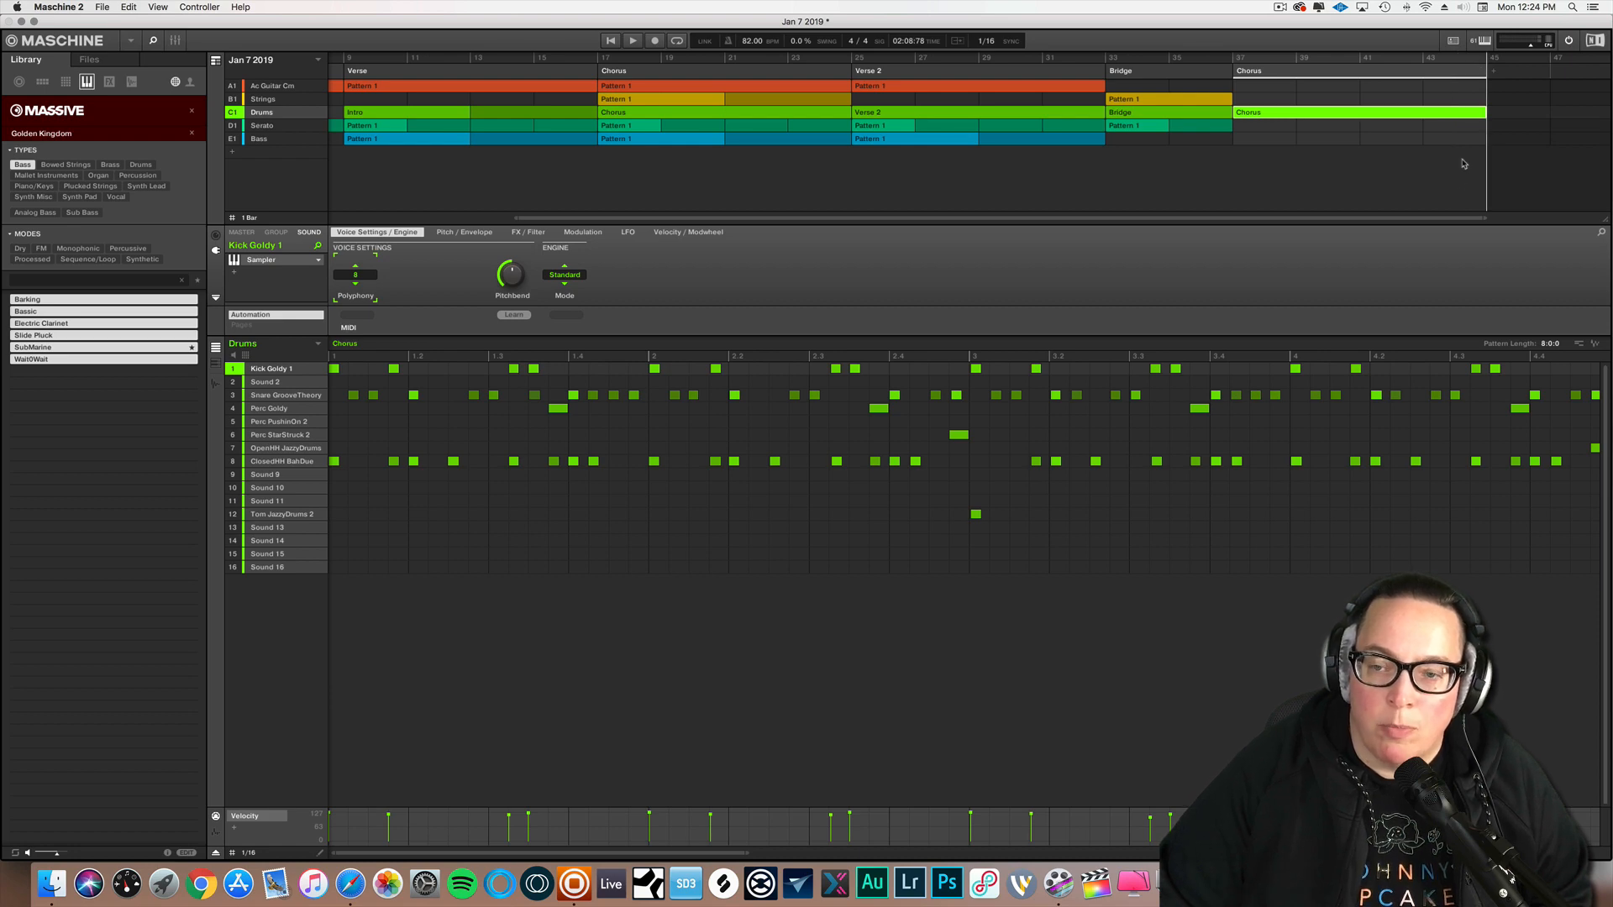
- Place Pattern 1 of the Ac Guitar Cm group in the Chorus section after the Bridge
{"action": "left_click_drag", "start_coordinate": [1418, 225], "coordinate": [1461, 221]}
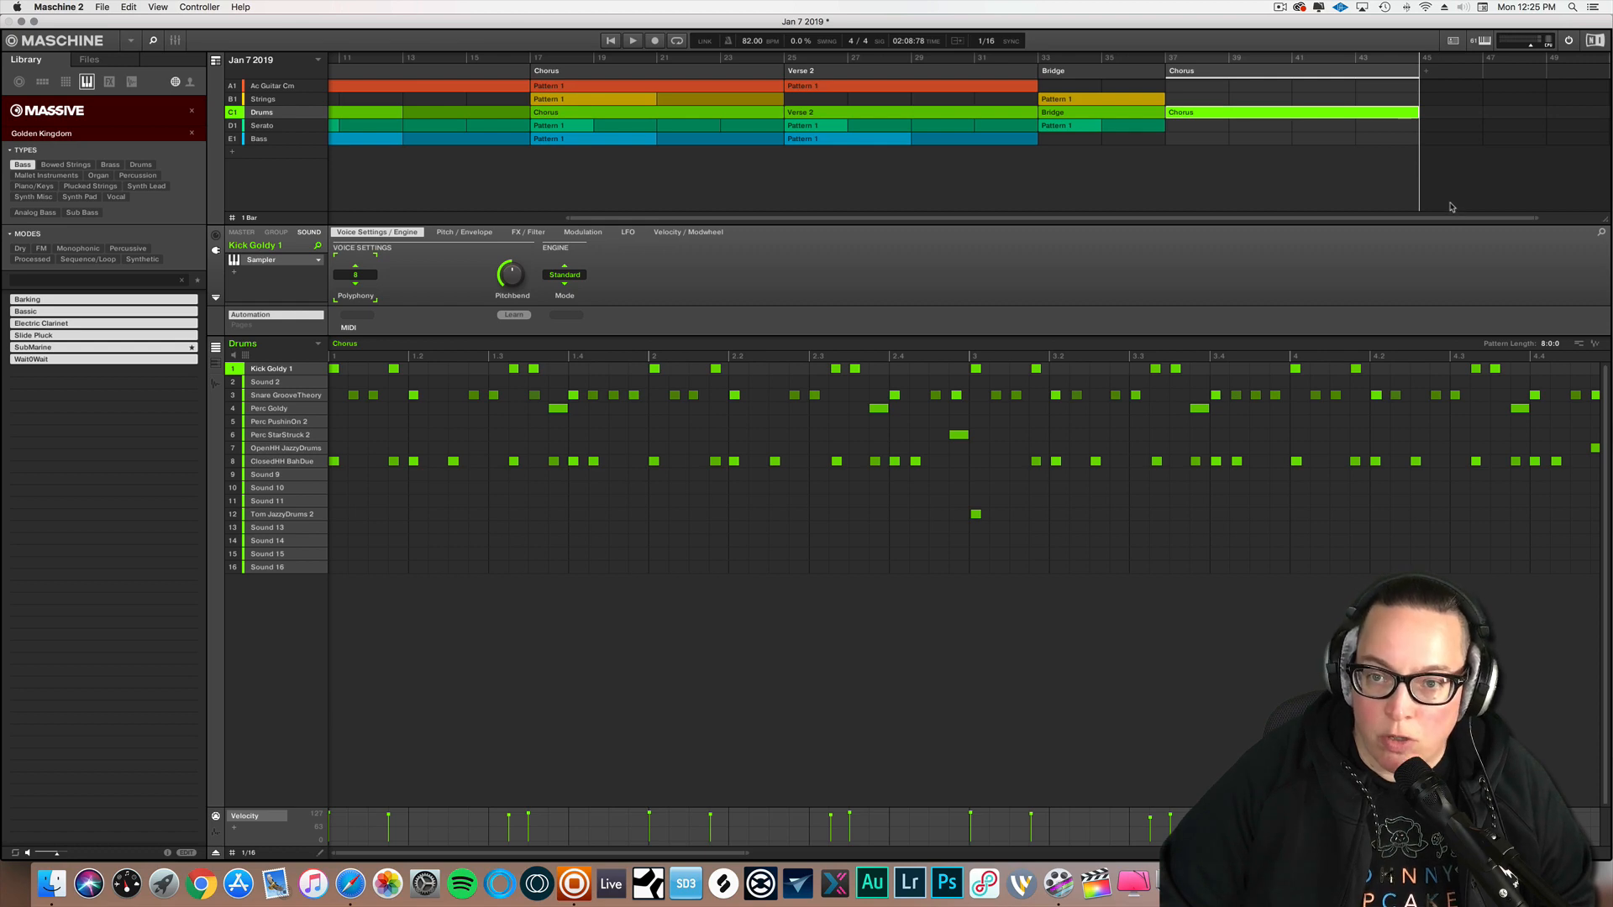
{"action": "left_click_drag", "start_coordinate": [1352, 220], "coordinate": [1408, 220]}
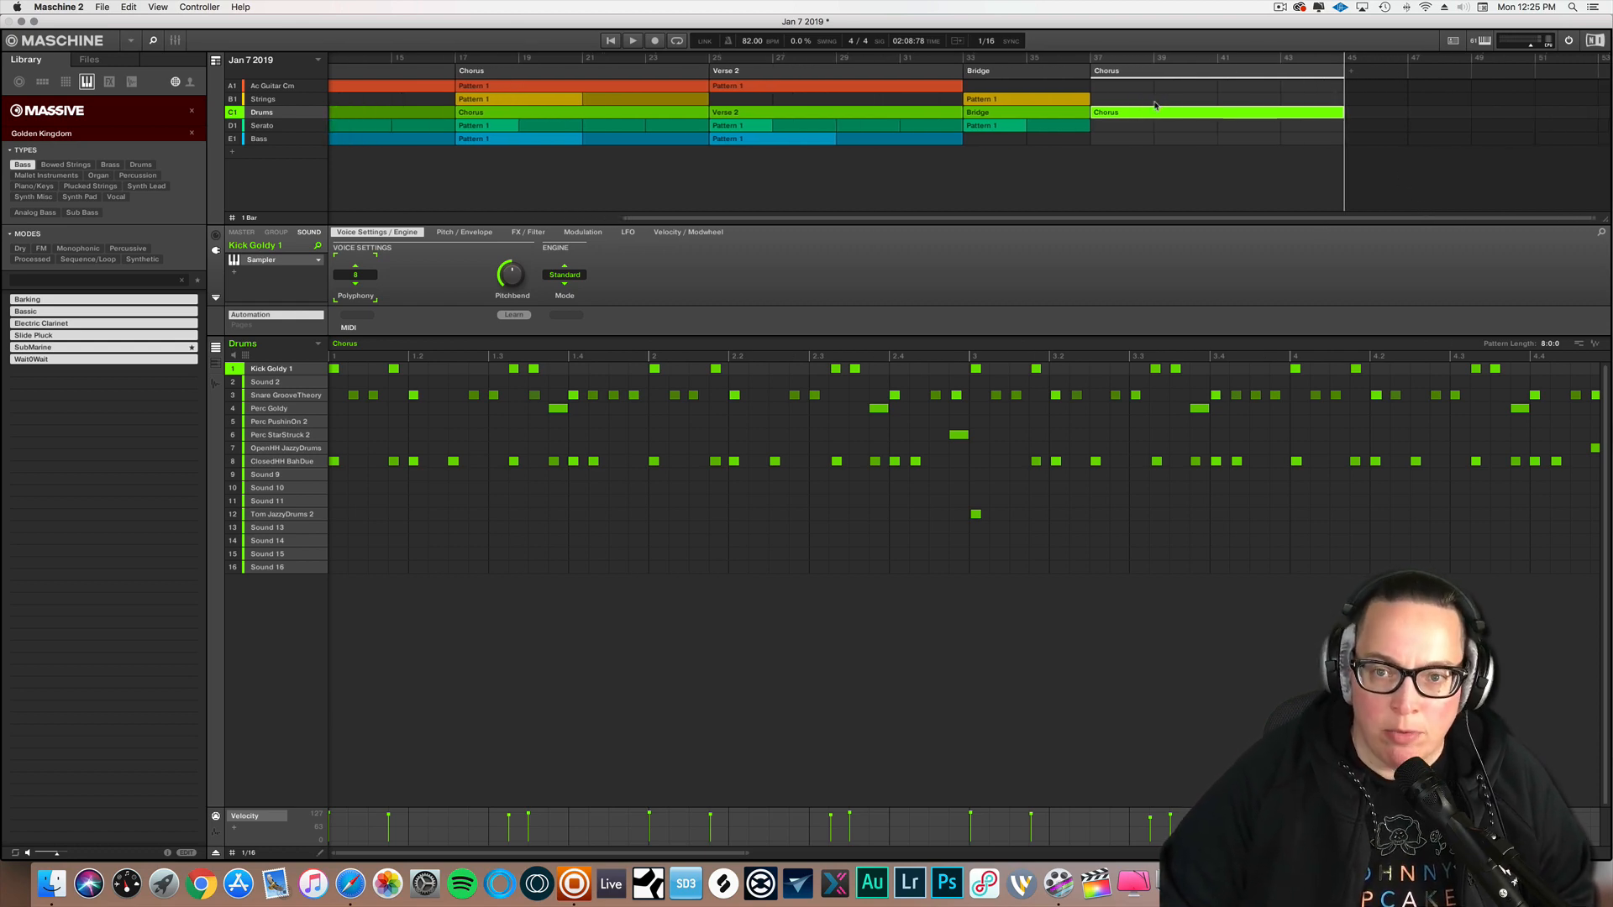
{"action": "left_click", "coordinate": [1111, 90]}
{"action": "mouse_move", "coordinate": [1141, 109]}
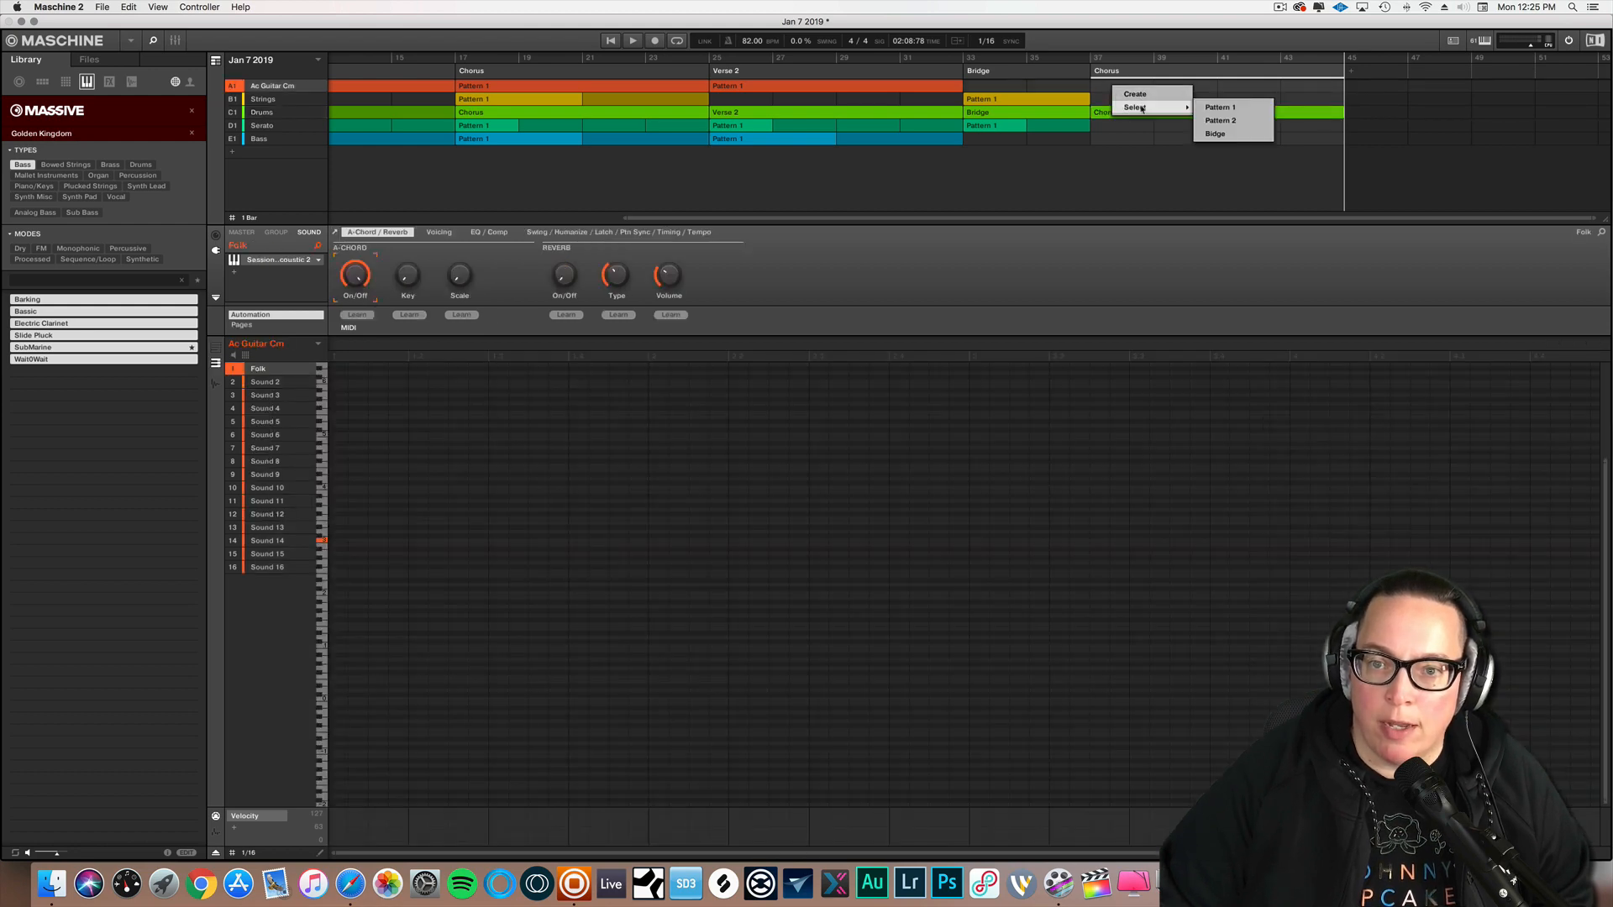
{"action": "left_click", "coordinate": [1222, 108]}
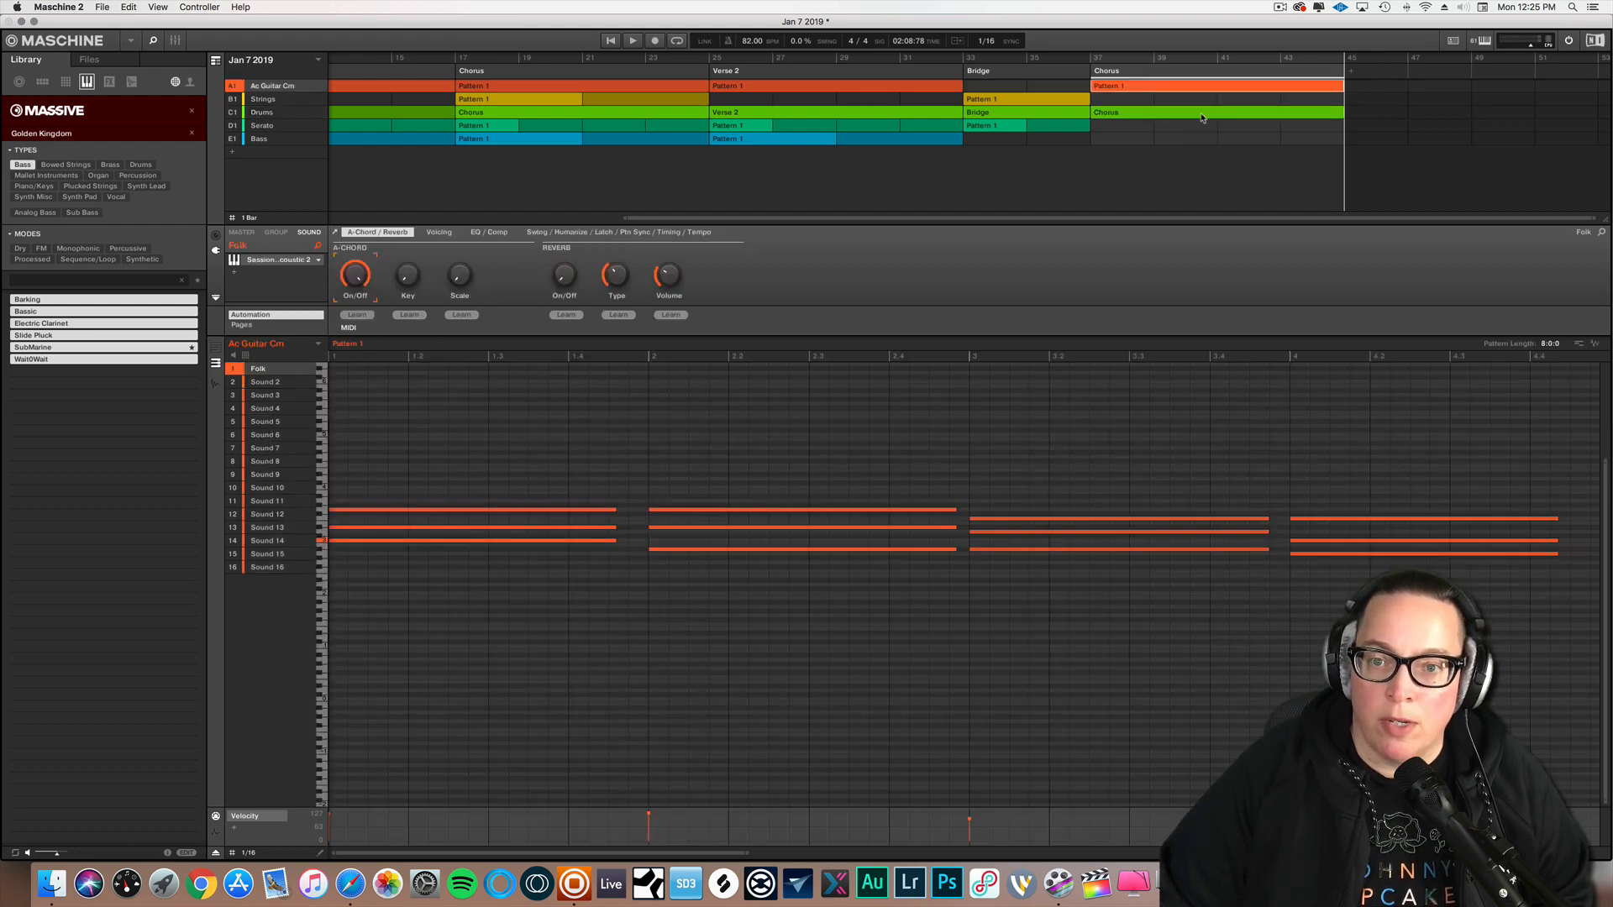
- Place Pattern 1 of the Serato group and Pattern 1 of the Bass group in the Chorus section after the Bridge
{"action": "left_click", "coordinate": [1130, 132]}
{"action": "mouse_move", "coordinate": [1159, 149]}
{"action": "left_click", "coordinate": [1222, 153]}
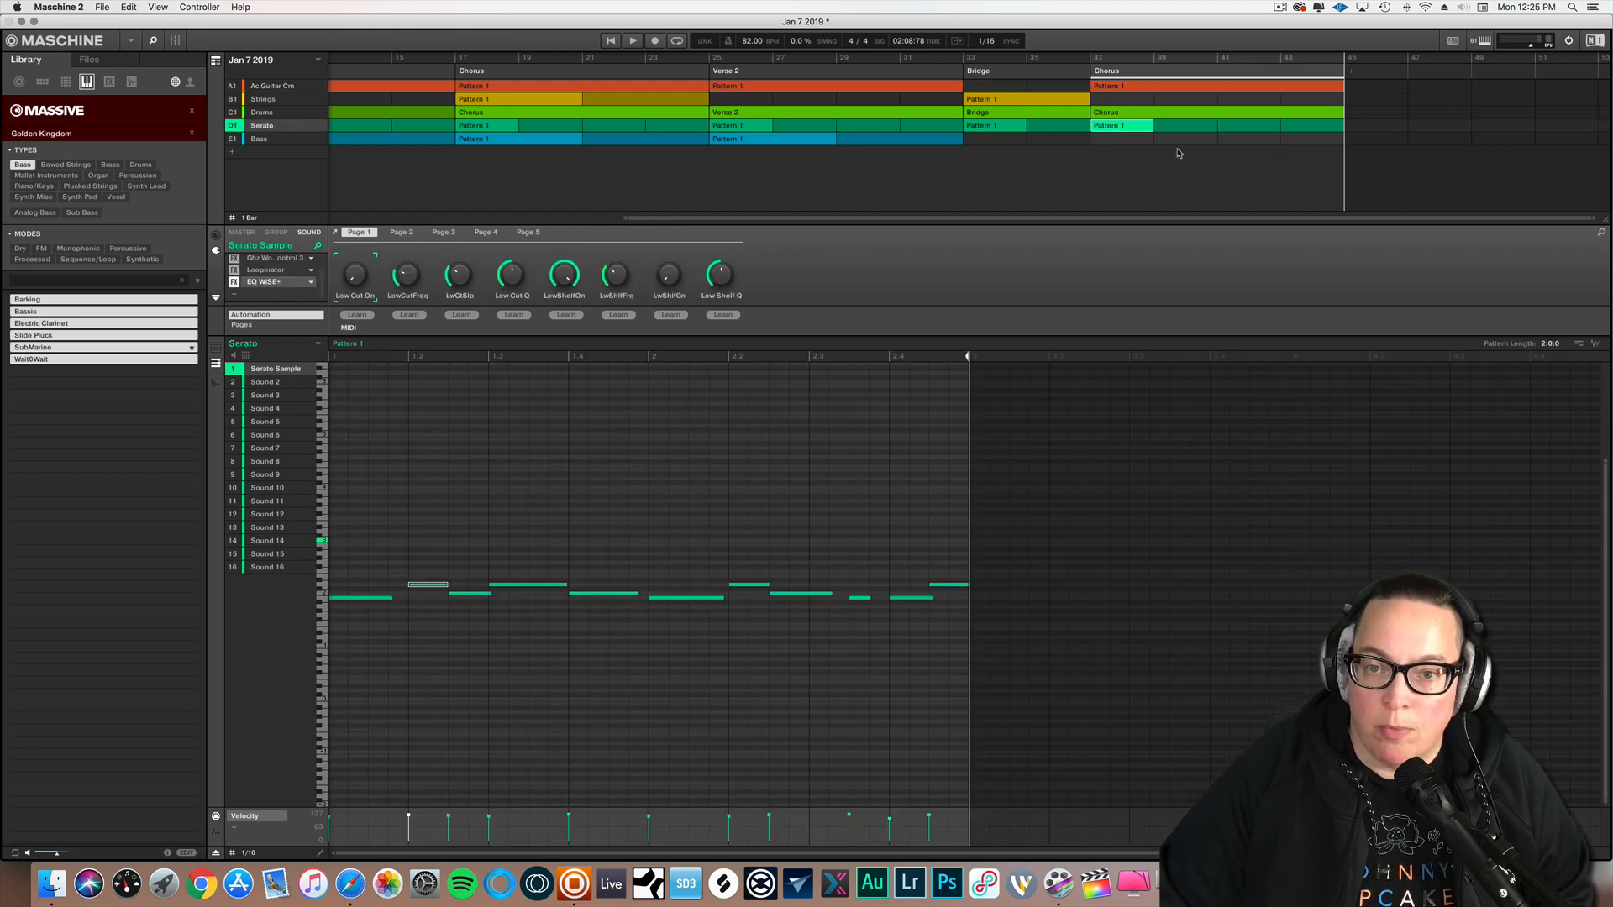
{"action": "left_click", "coordinate": [1119, 139]}
{"action": "mouse_move", "coordinate": [1143, 157]}
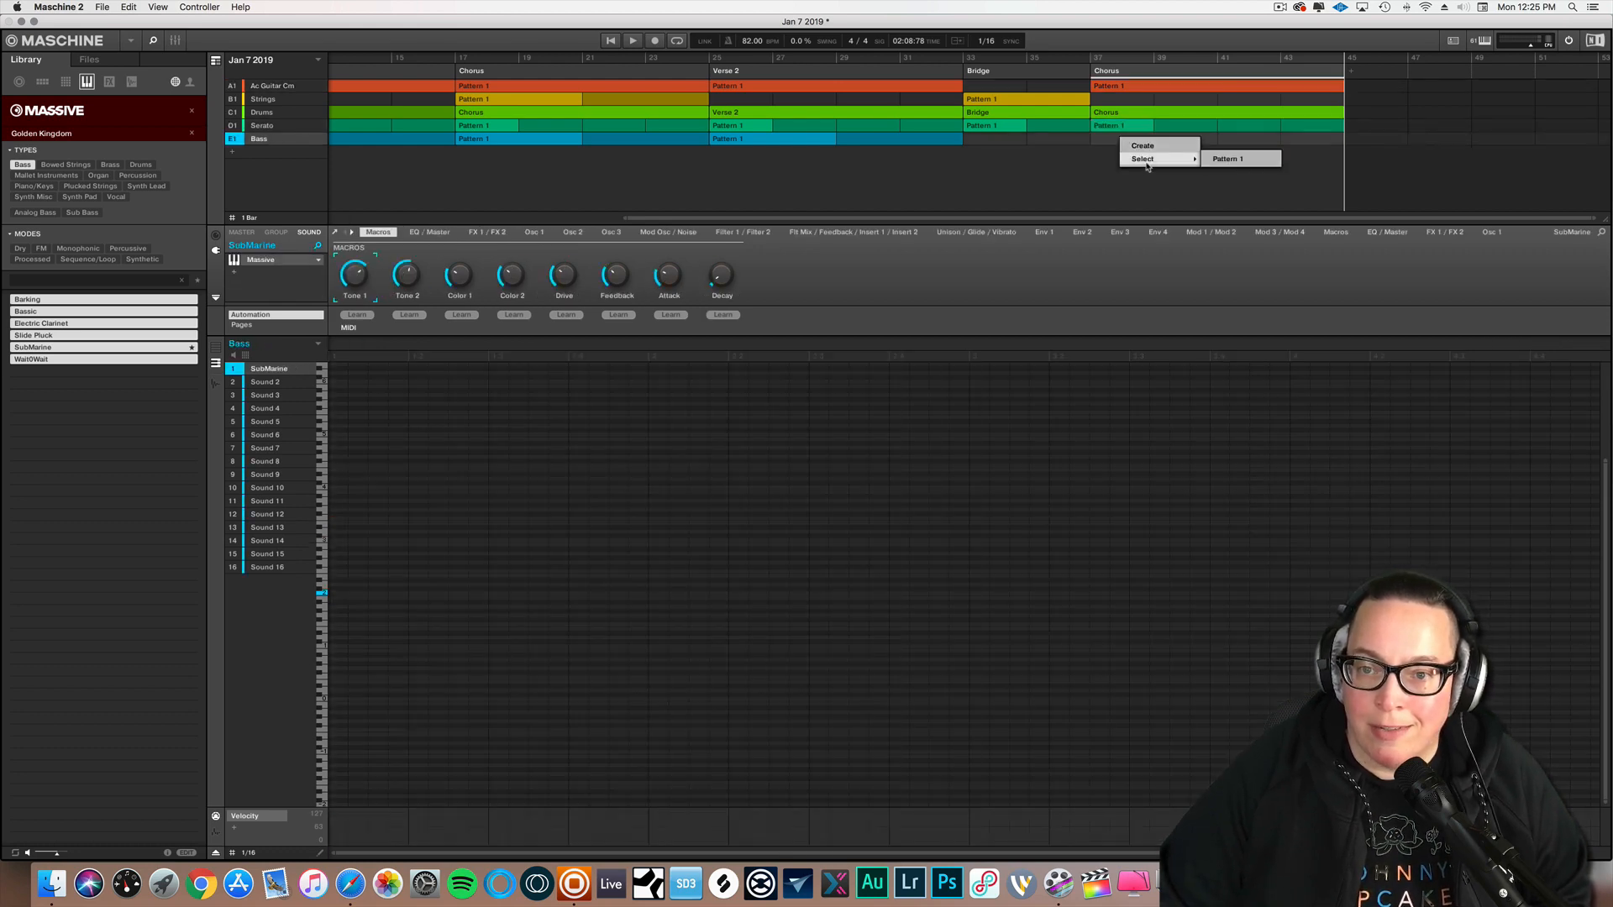
{"action": "left_click", "coordinate": [1235, 160]}
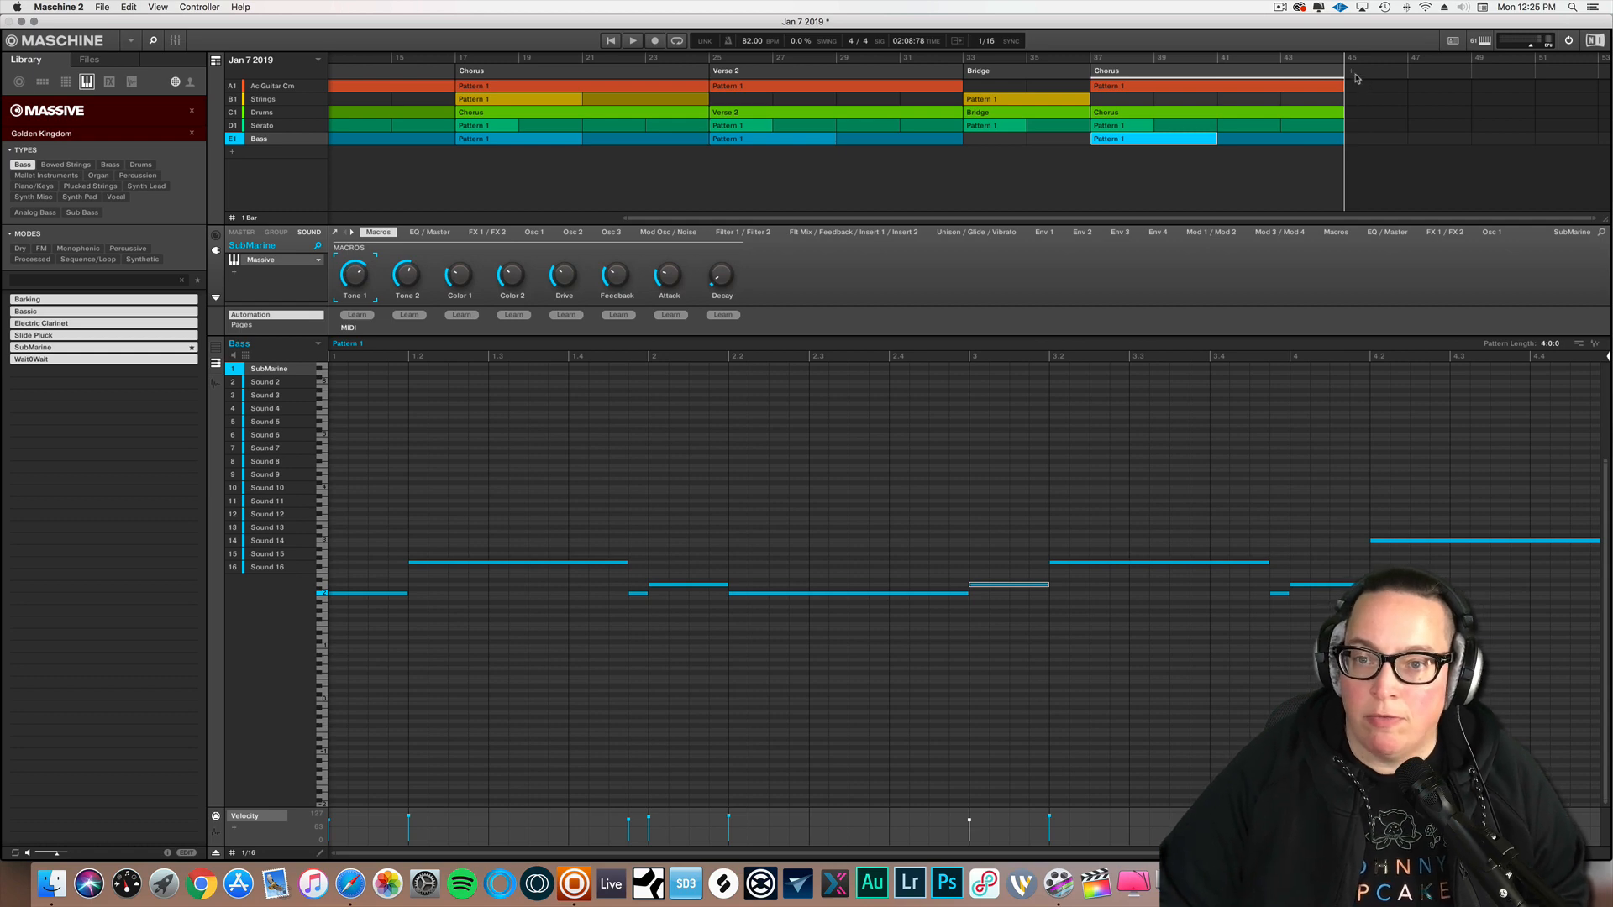
- Add a section at bar 45 containing Pattern 1 of the Ac Guitar Cm group and the Chorus pattern of the Drums group
{"action": "left_click", "coordinate": [1363, 89]}
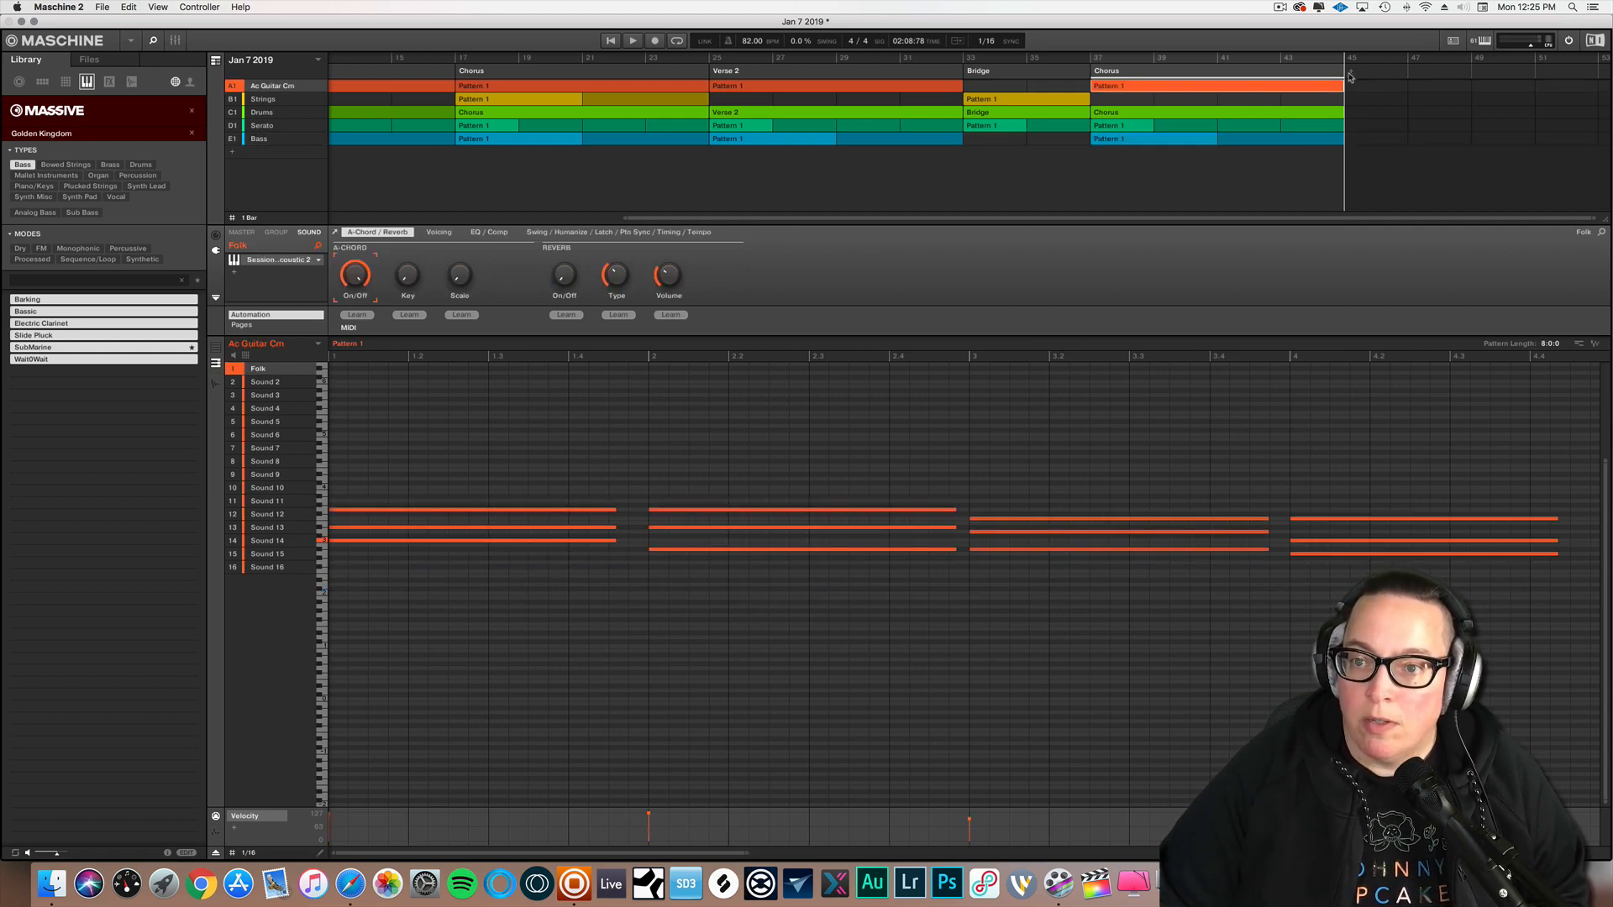
{"action": "left_click", "coordinate": [1353, 76]}
{"action": "left_click", "coordinate": [1356, 87]}
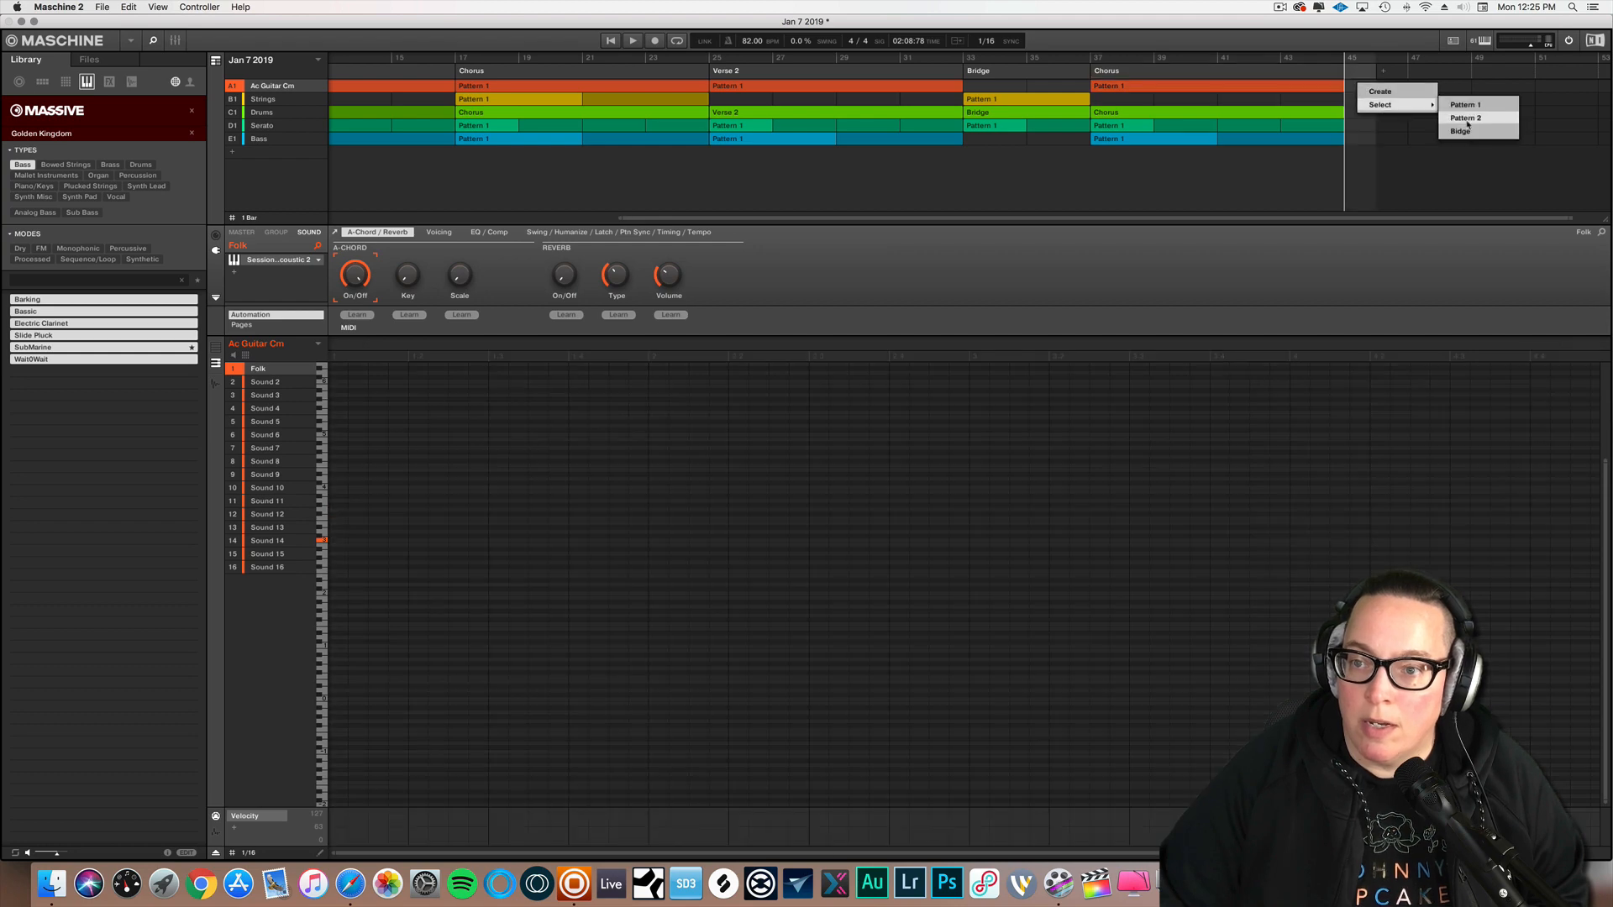
{"action": "left_click", "coordinate": [1464, 105]}
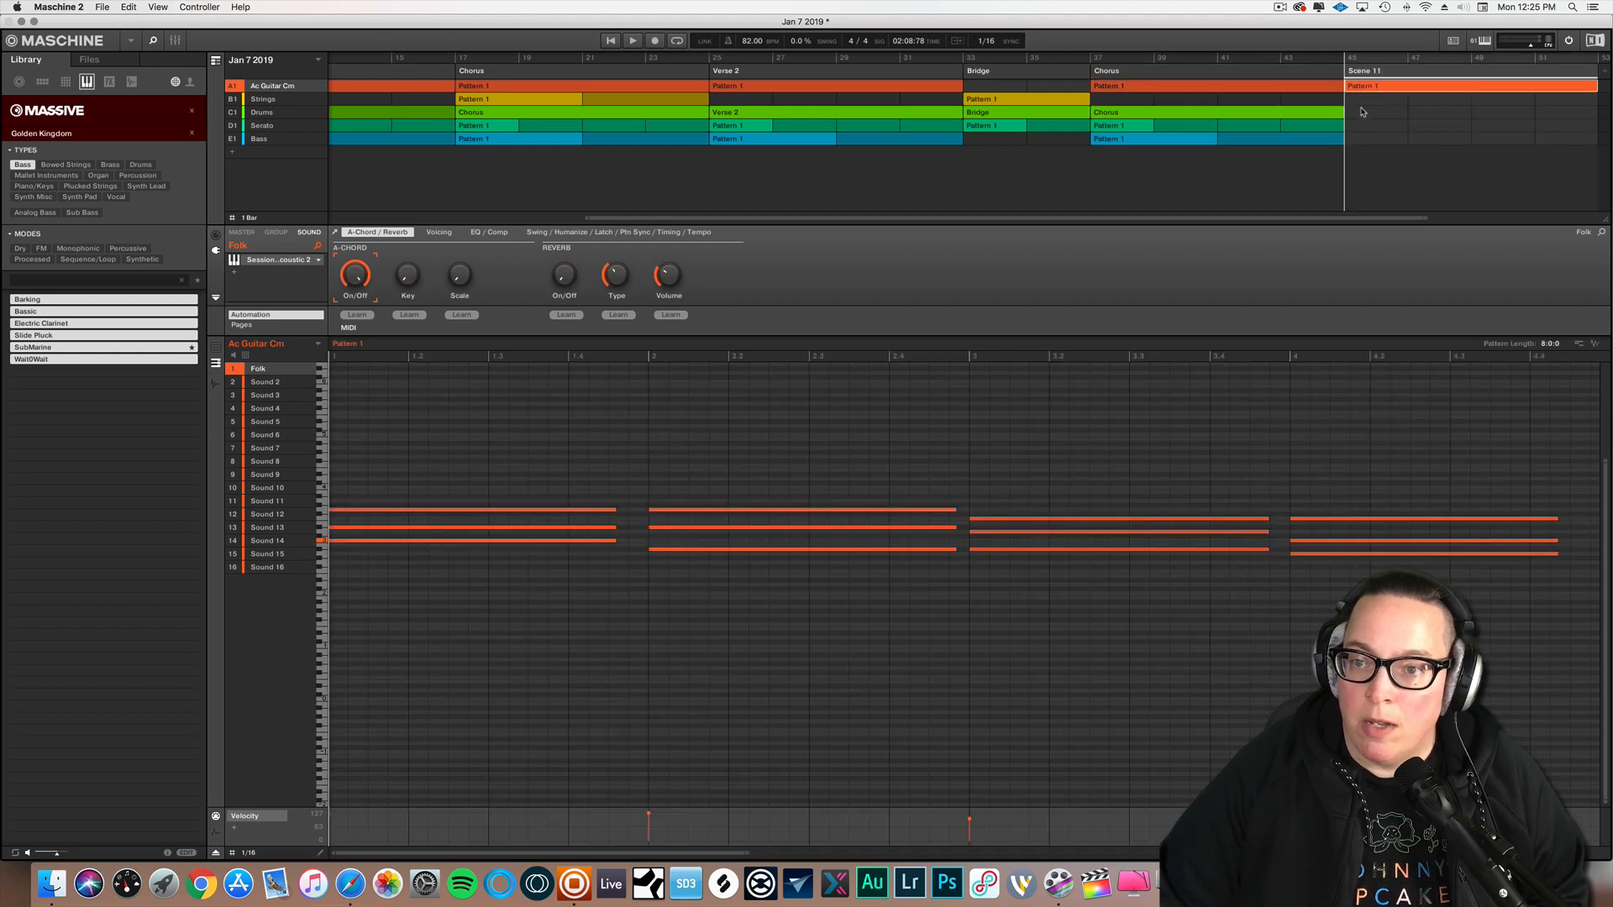
{"action": "left_click", "coordinate": [1361, 112]}
{"action": "mouse_move", "coordinate": [1428, 130]}
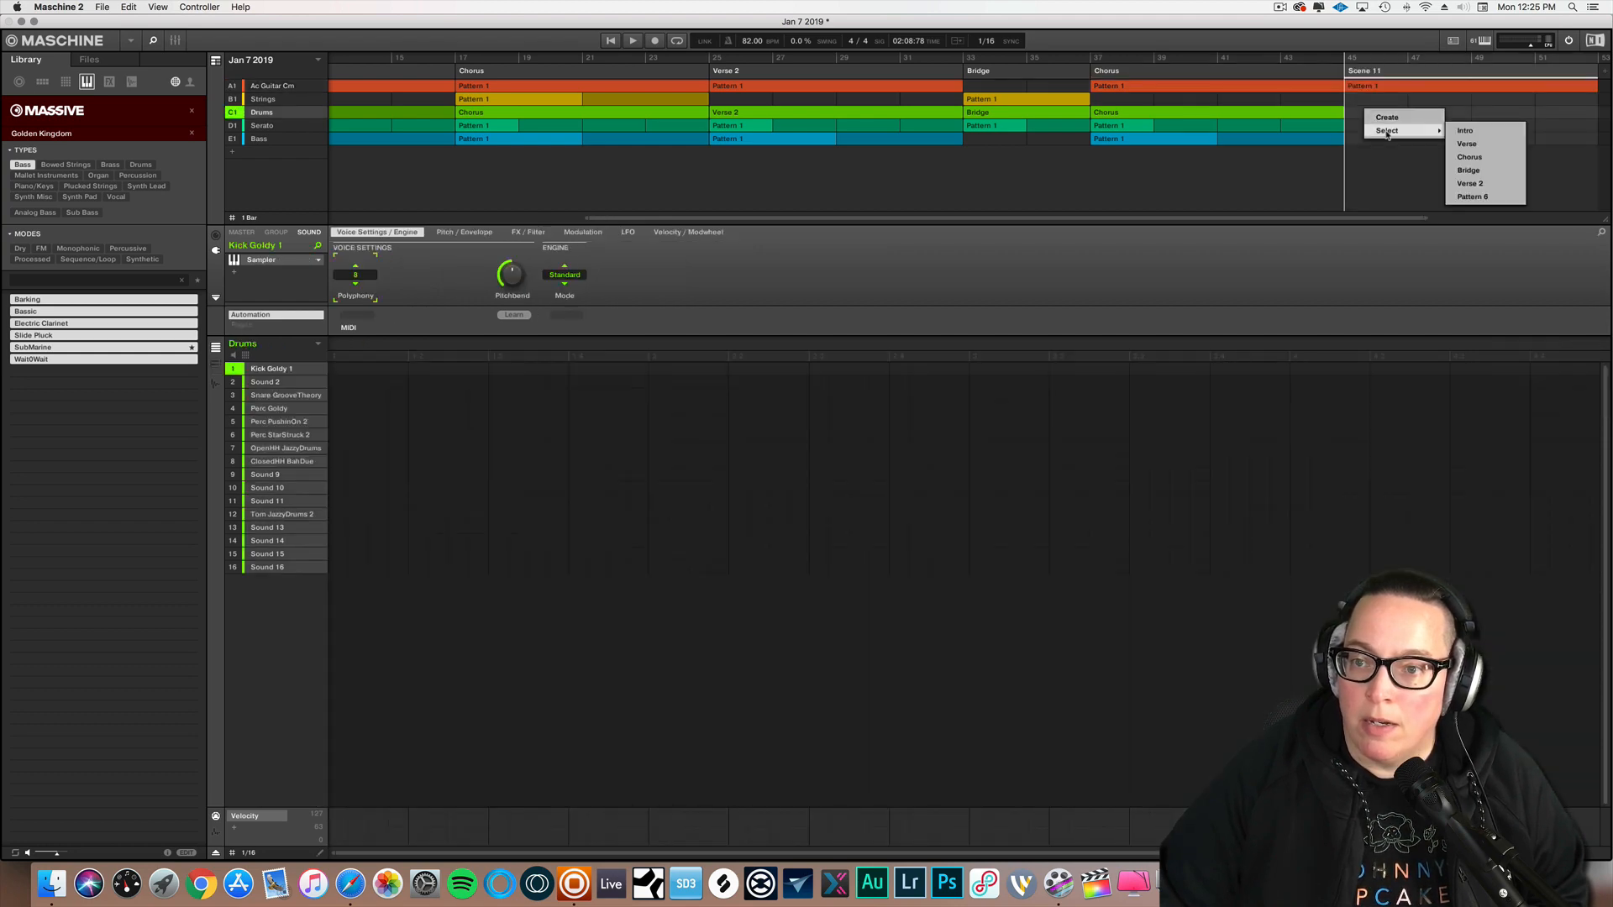
{"action": "left_click", "coordinate": [1473, 159]}
- Place Pattern 1 of the Serato group and Pattern 1 of the Bass group in the section at bar 45
{"action": "left_click", "coordinate": [1361, 126]}
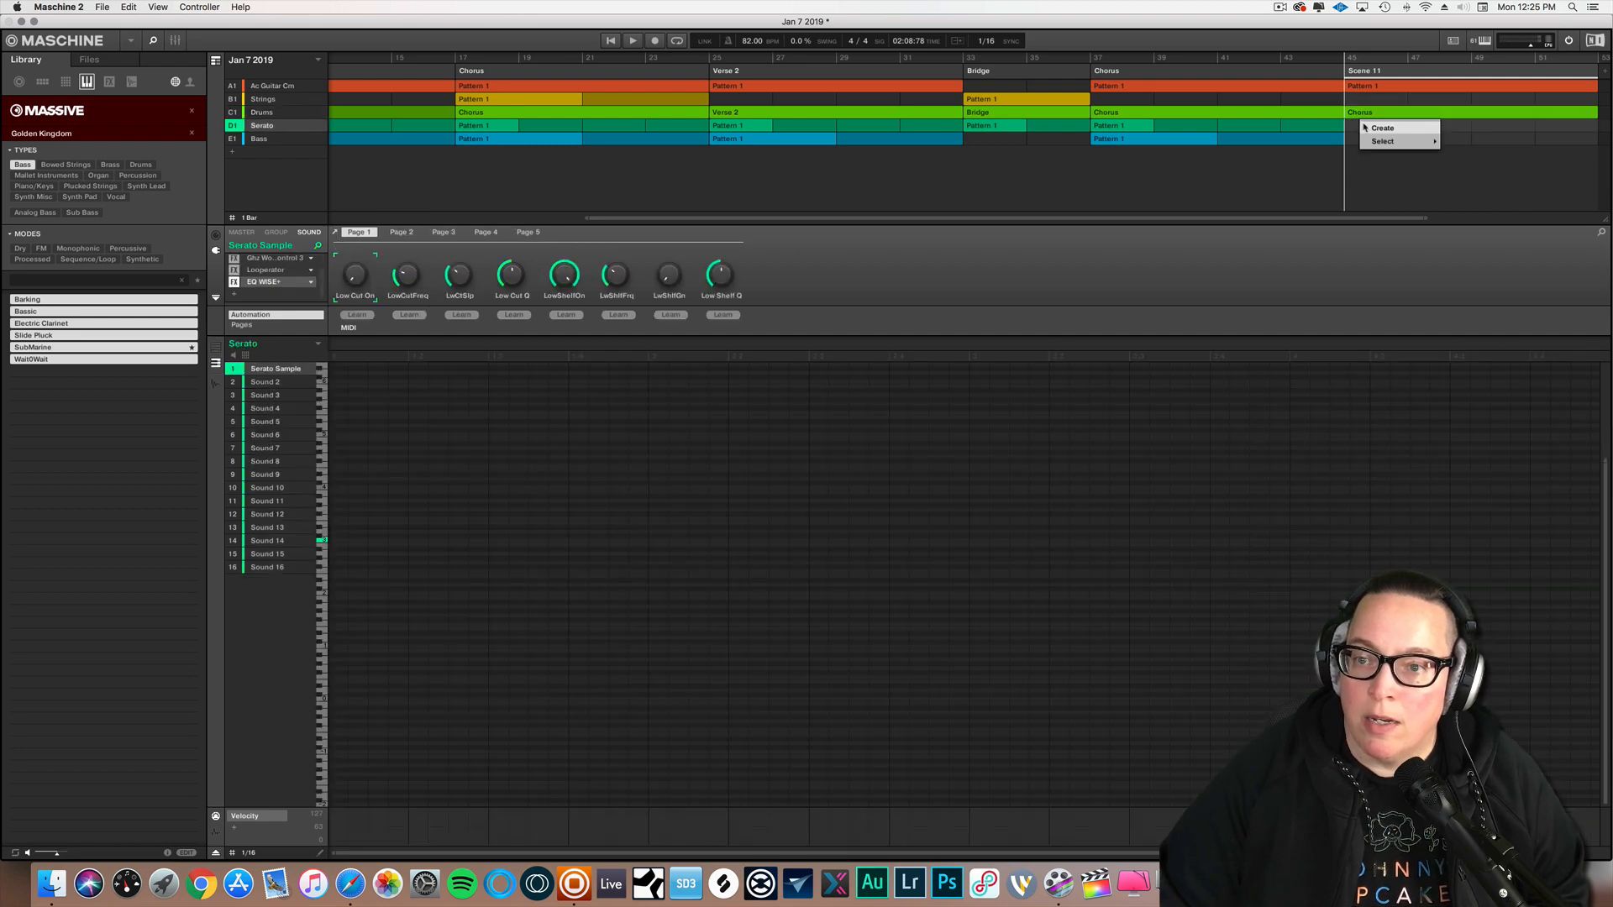
{"action": "mouse_move", "coordinate": [1411, 132]}
{"action": "left_click", "coordinate": [1466, 141]}
{"action": "left_click", "coordinate": [1362, 139]}
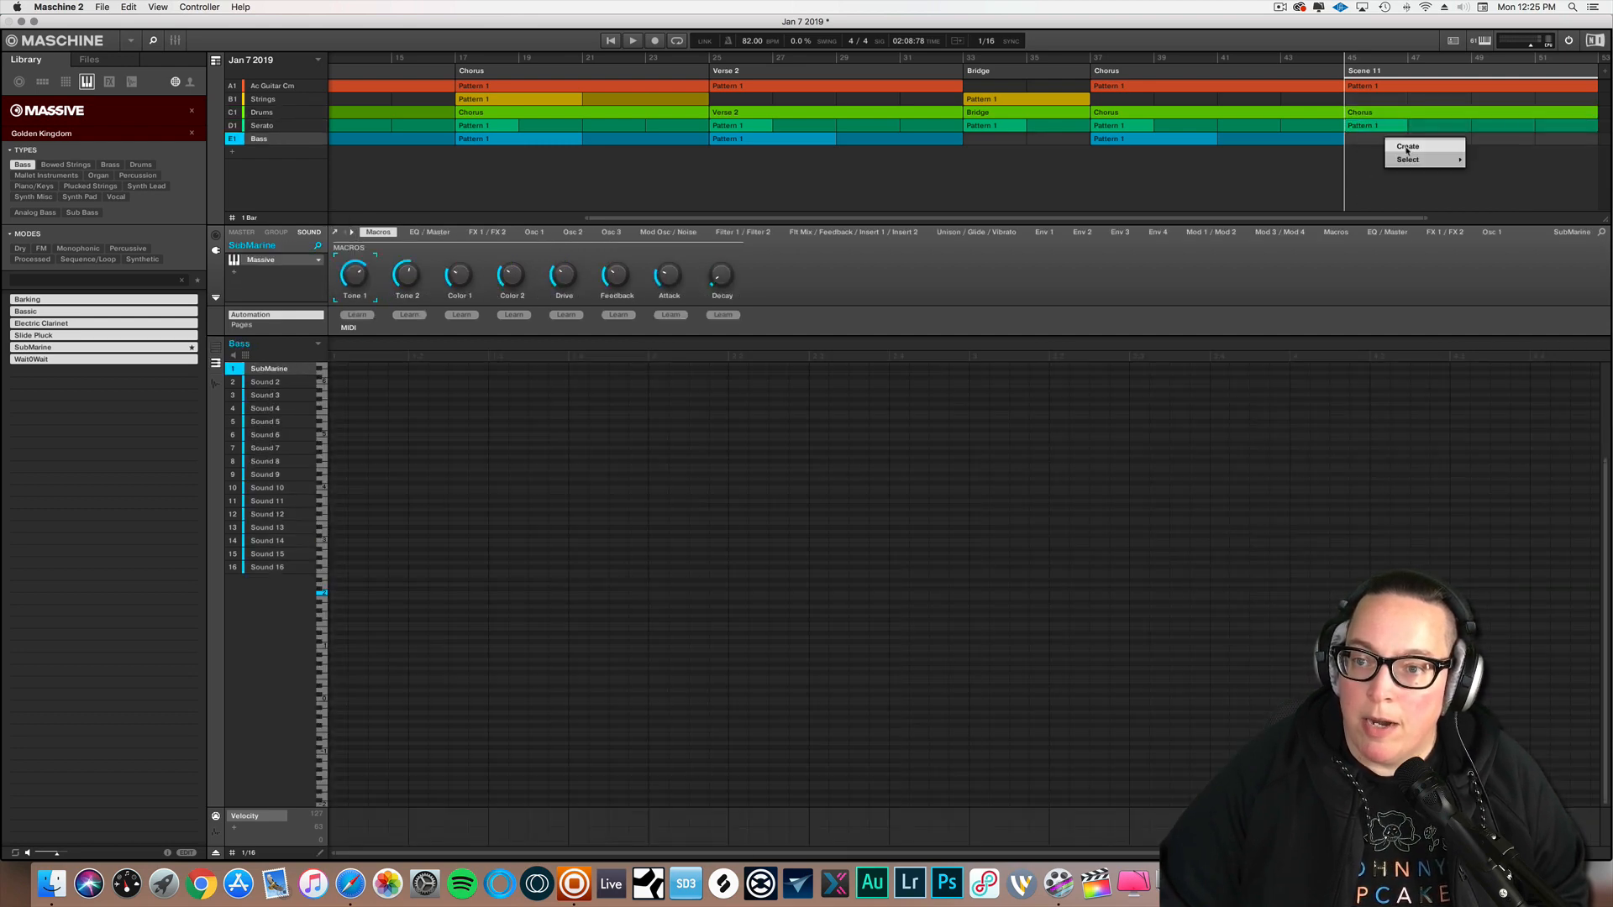
{"action": "mouse_move", "coordinate": [1422, 159]}
{"action": "left_click", "coordinate": [1478, 160]}
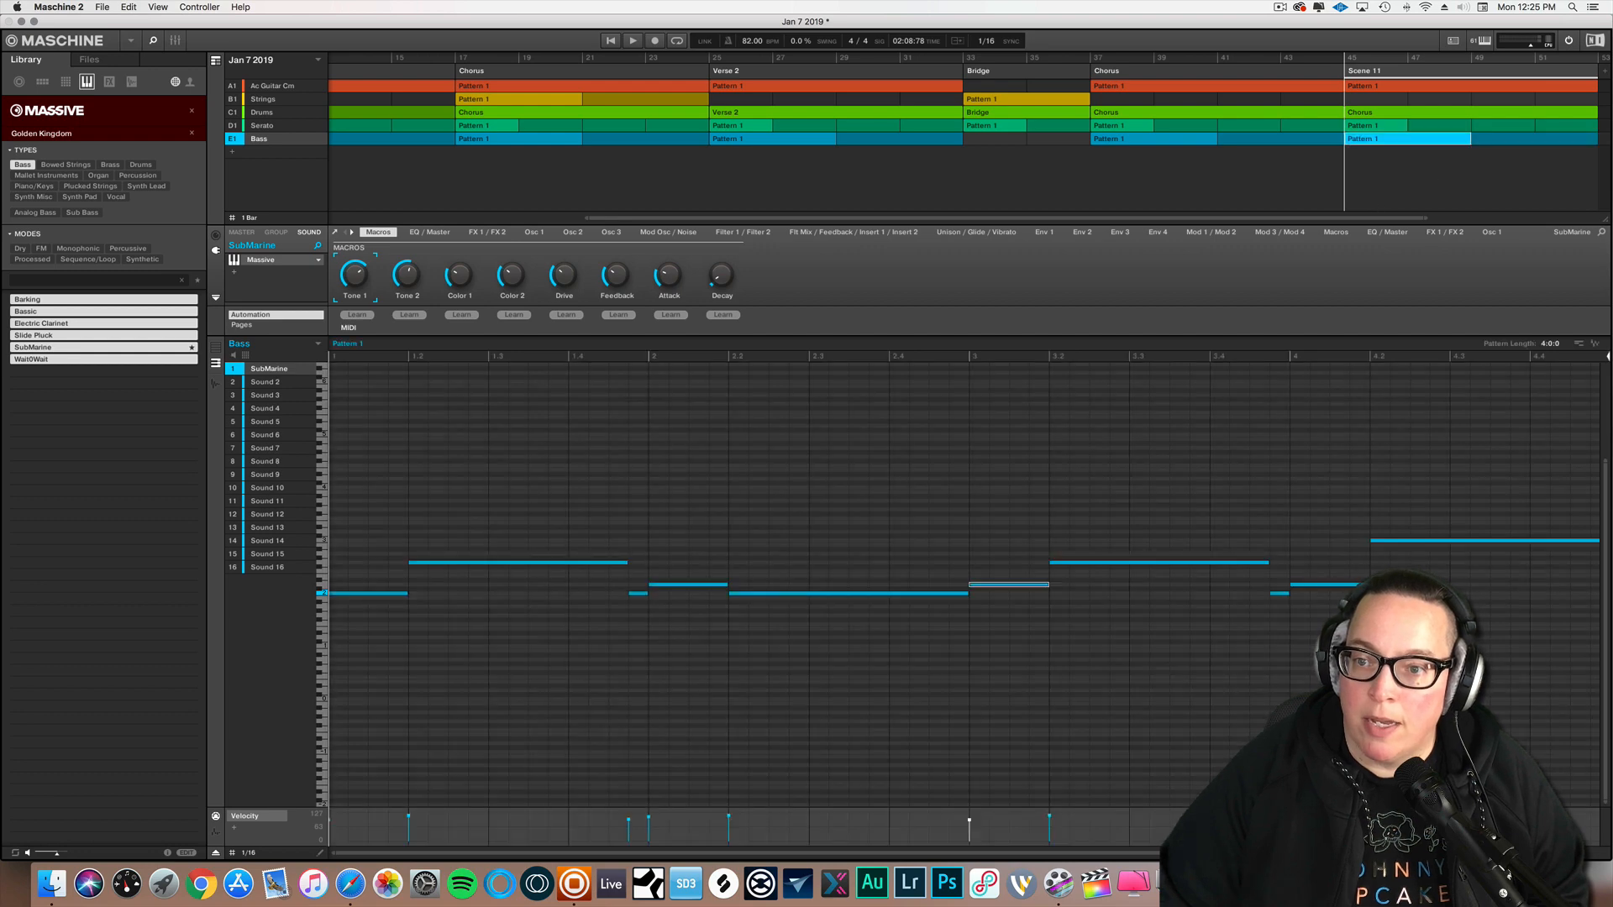
- Rename the section at bar 45 as Chorus
{"action": "scroll", "coordinate": [1358, 76], "scroll_direction": "right", "scroll_amount": 5}
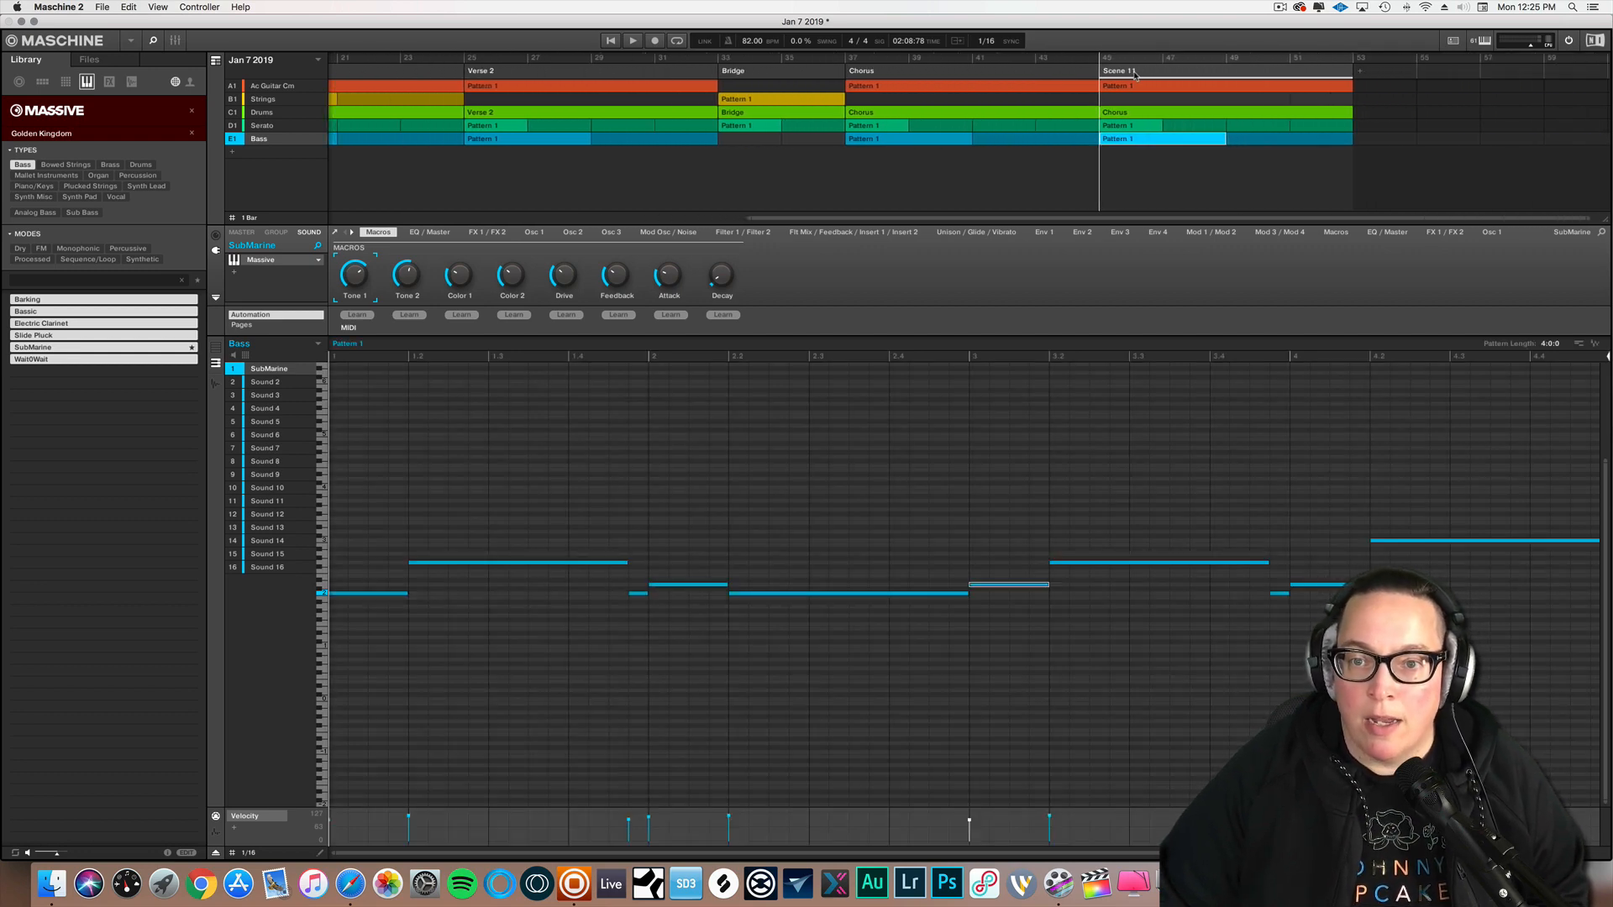
{"action": "double_click", "coordinate": [1125, 71]}
{"action": "type", "text": "Chorus"}
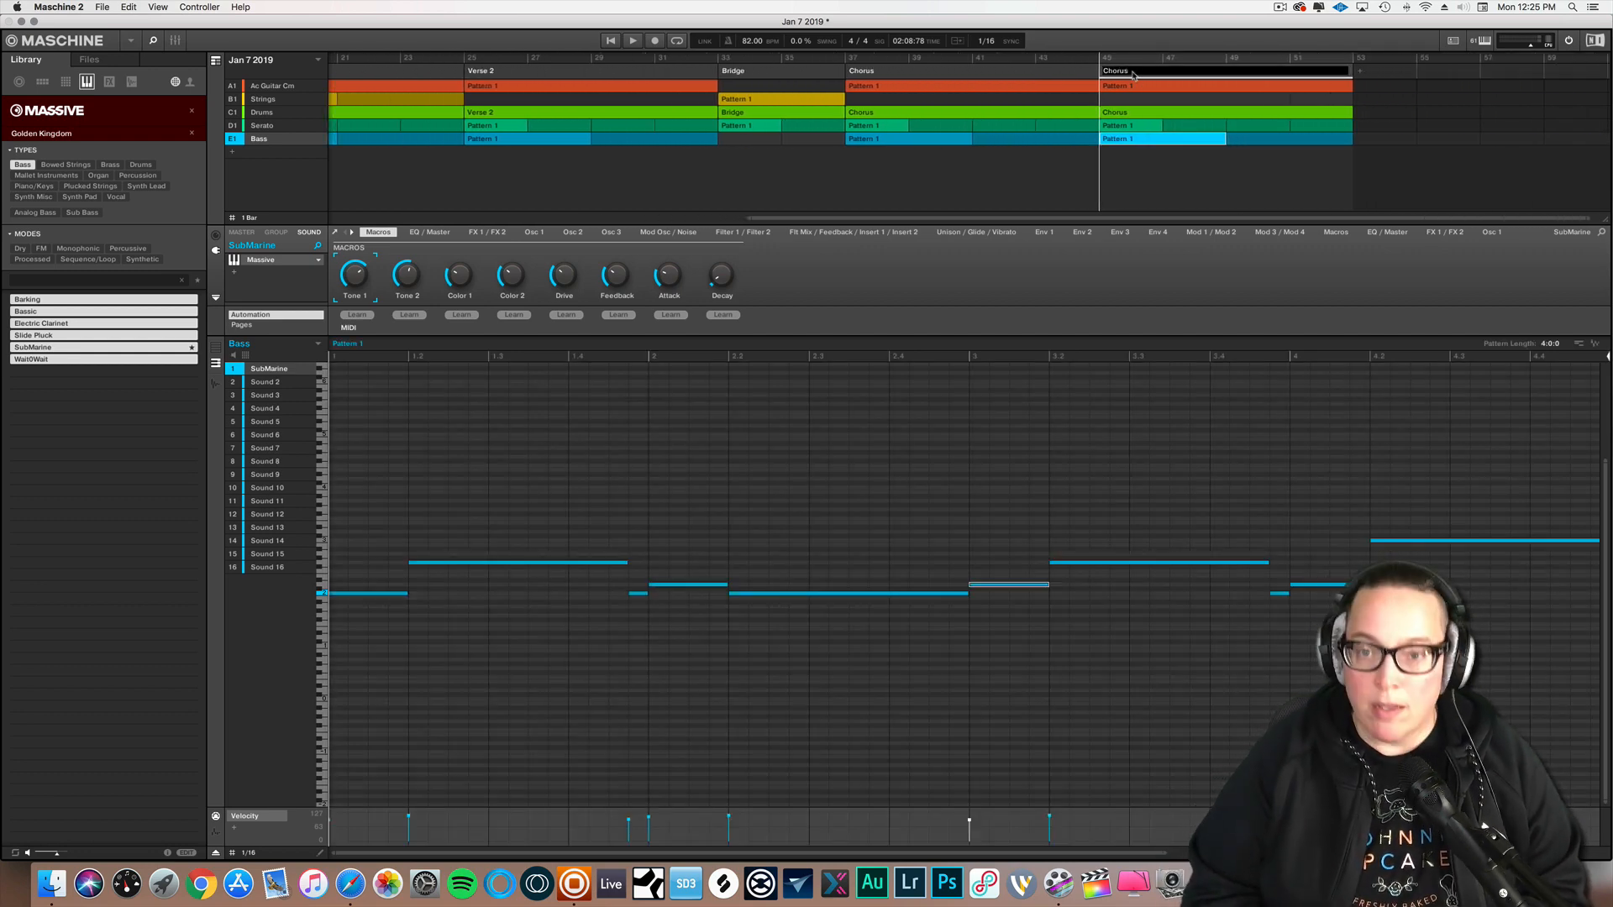
{"action": "key", "text": "Return"}
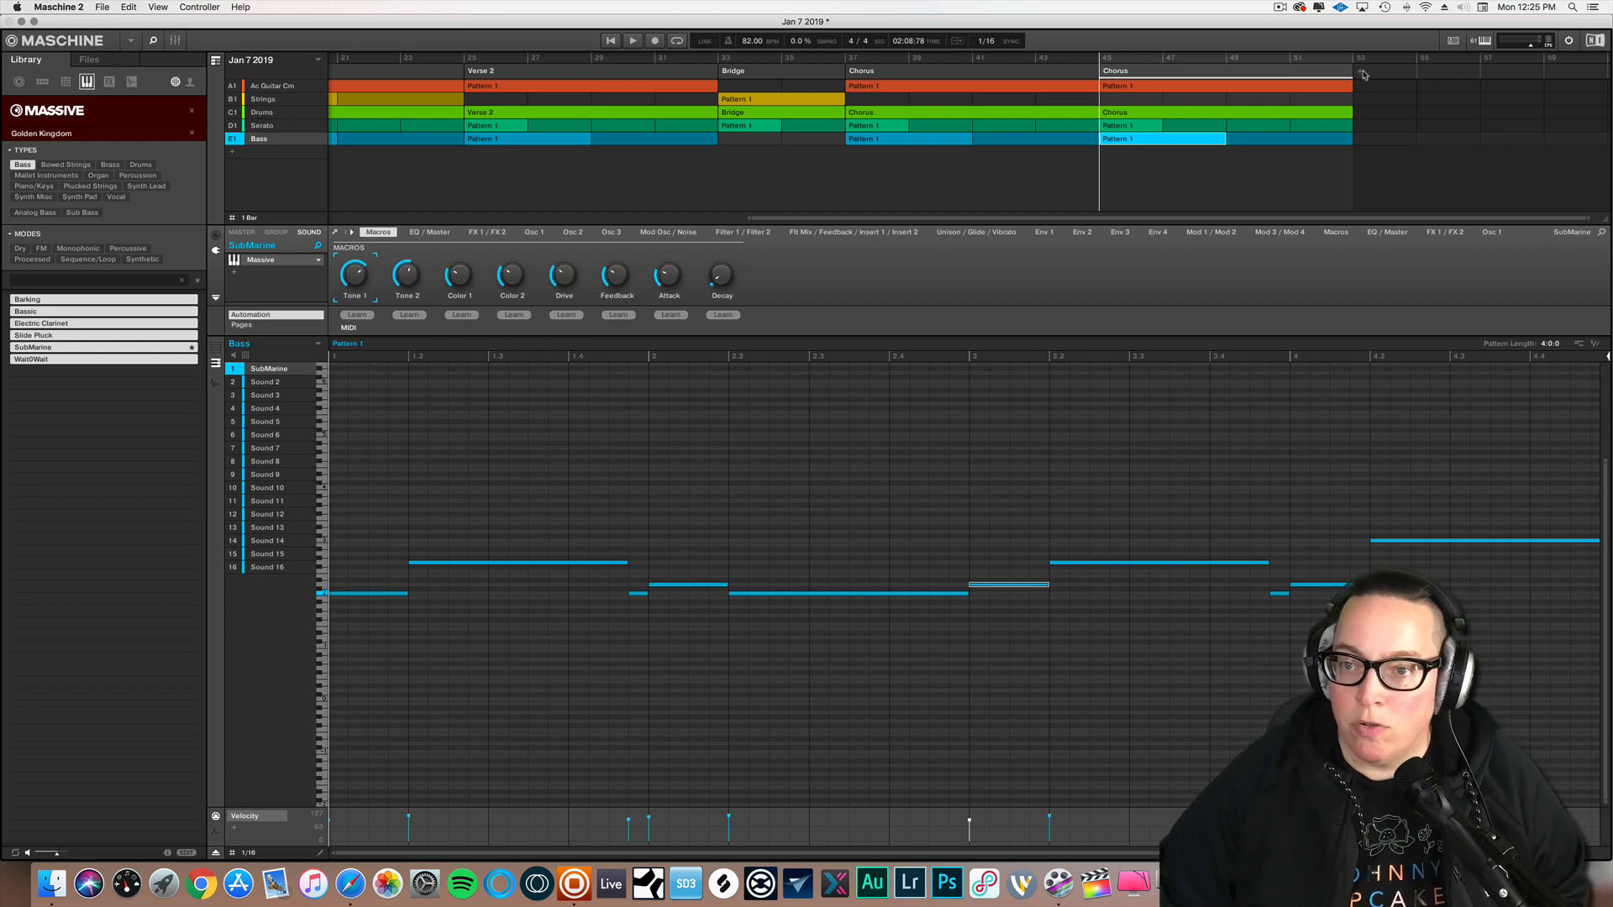
- Add a section at bar 53 after the last Chorus and place the Drums group's Intro pattern in it
{"action": "left_click", "coordinate": [1363, 74]}
{"action": "right_click", "coordinate": [1362, 74]}
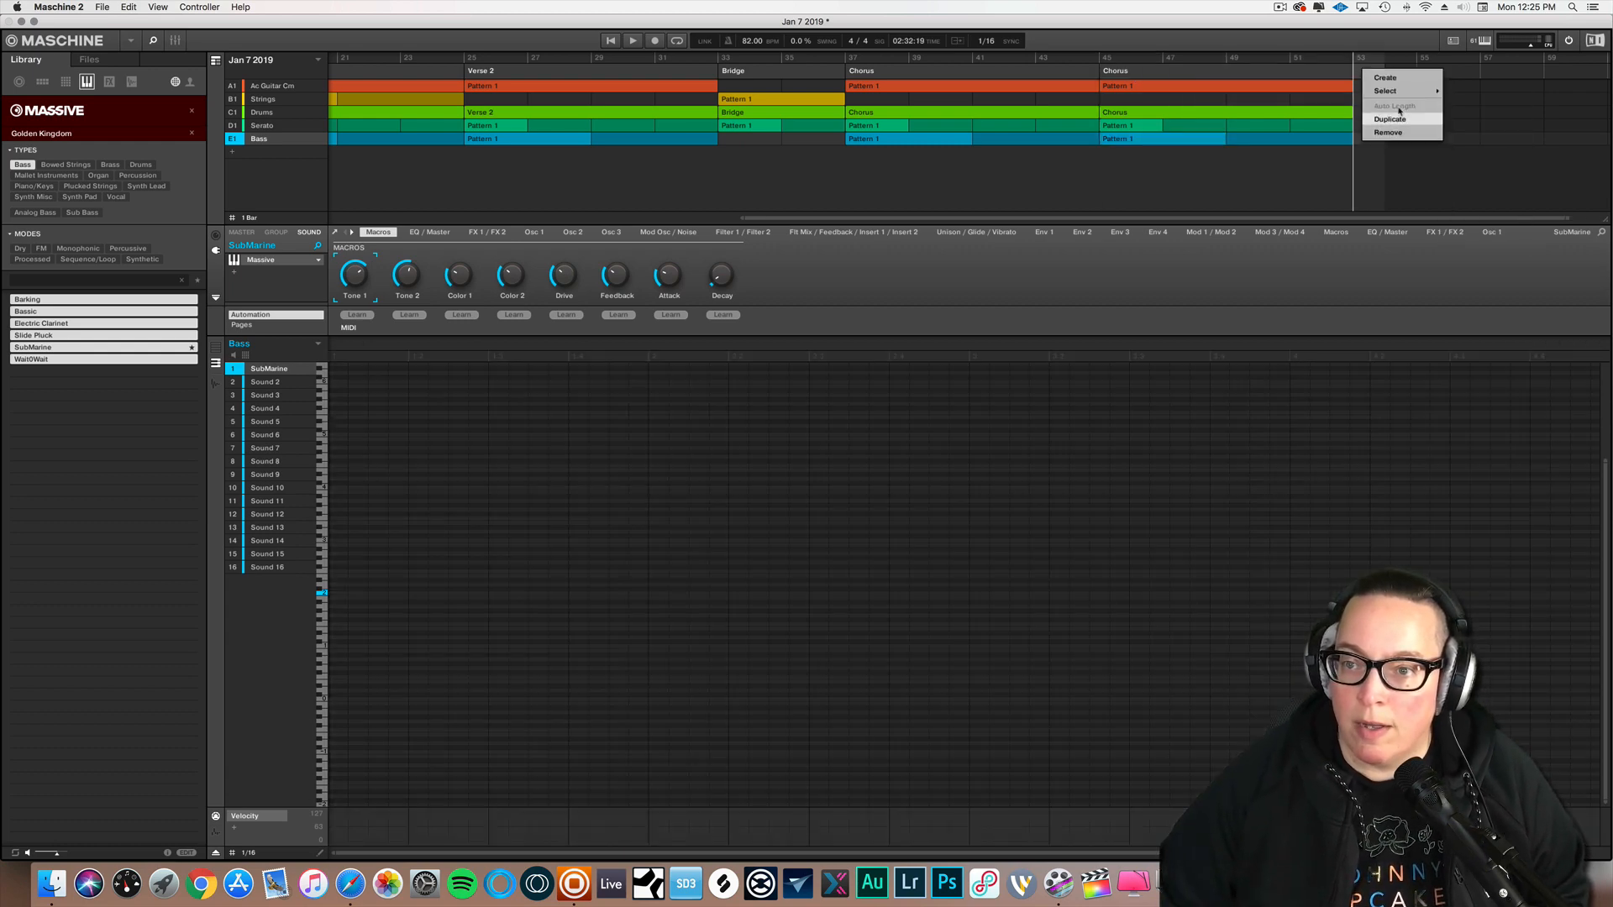
{"action": "mouse_move", "coordinate": [1401, 99]}
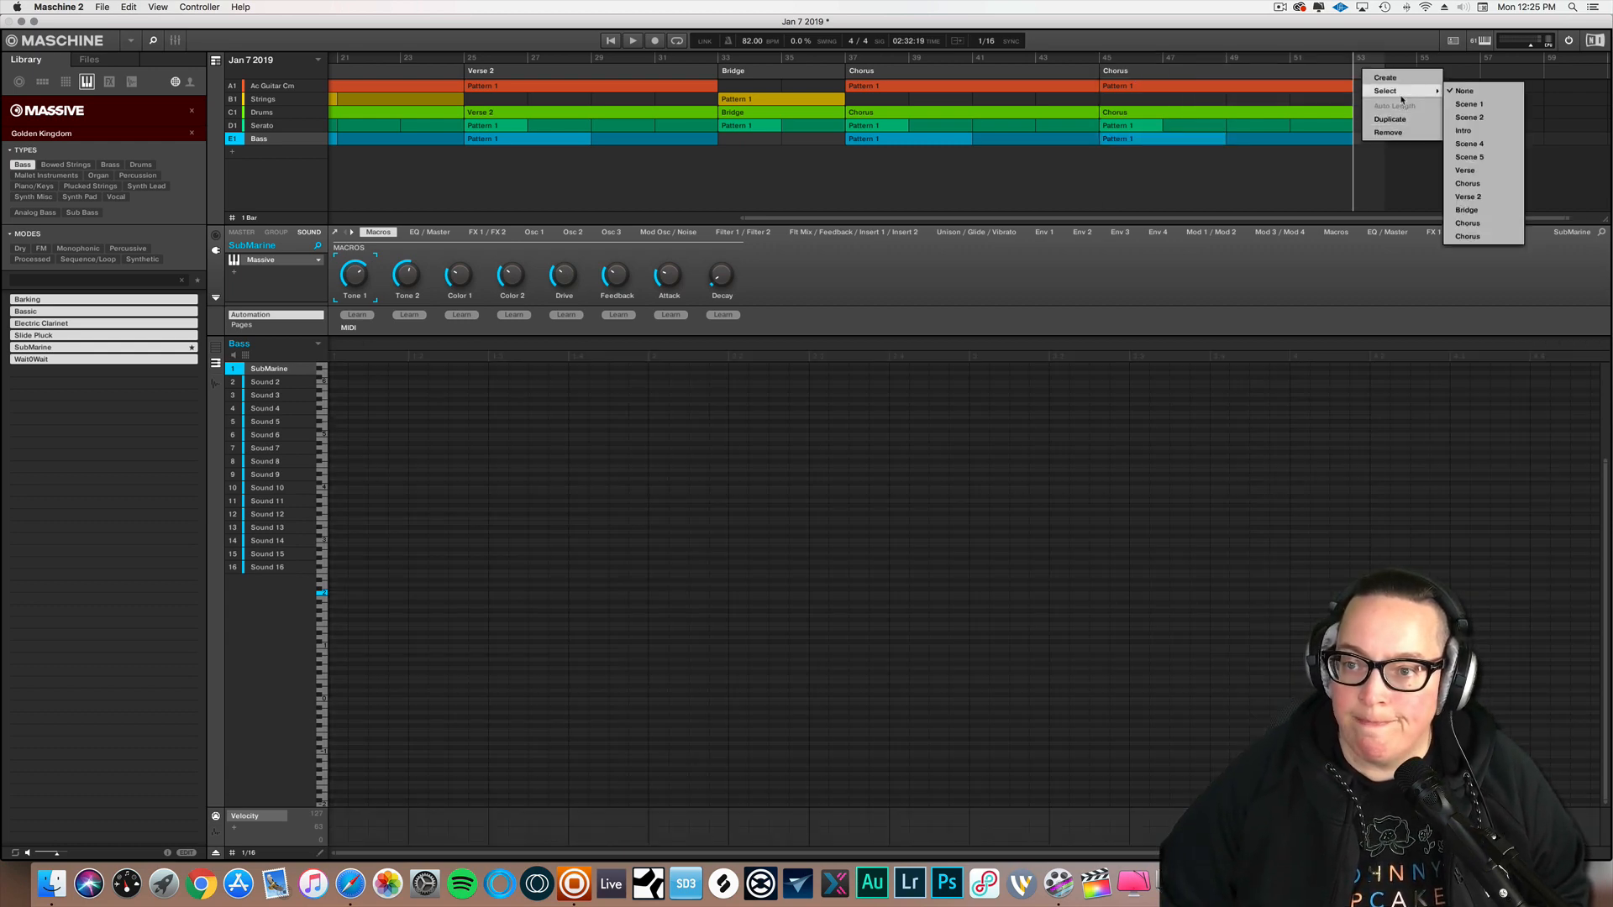
{"action": "left_click", "coordinate": [1383, 168]}
{"action": "right_click", "coordinate": [1370, 117]}
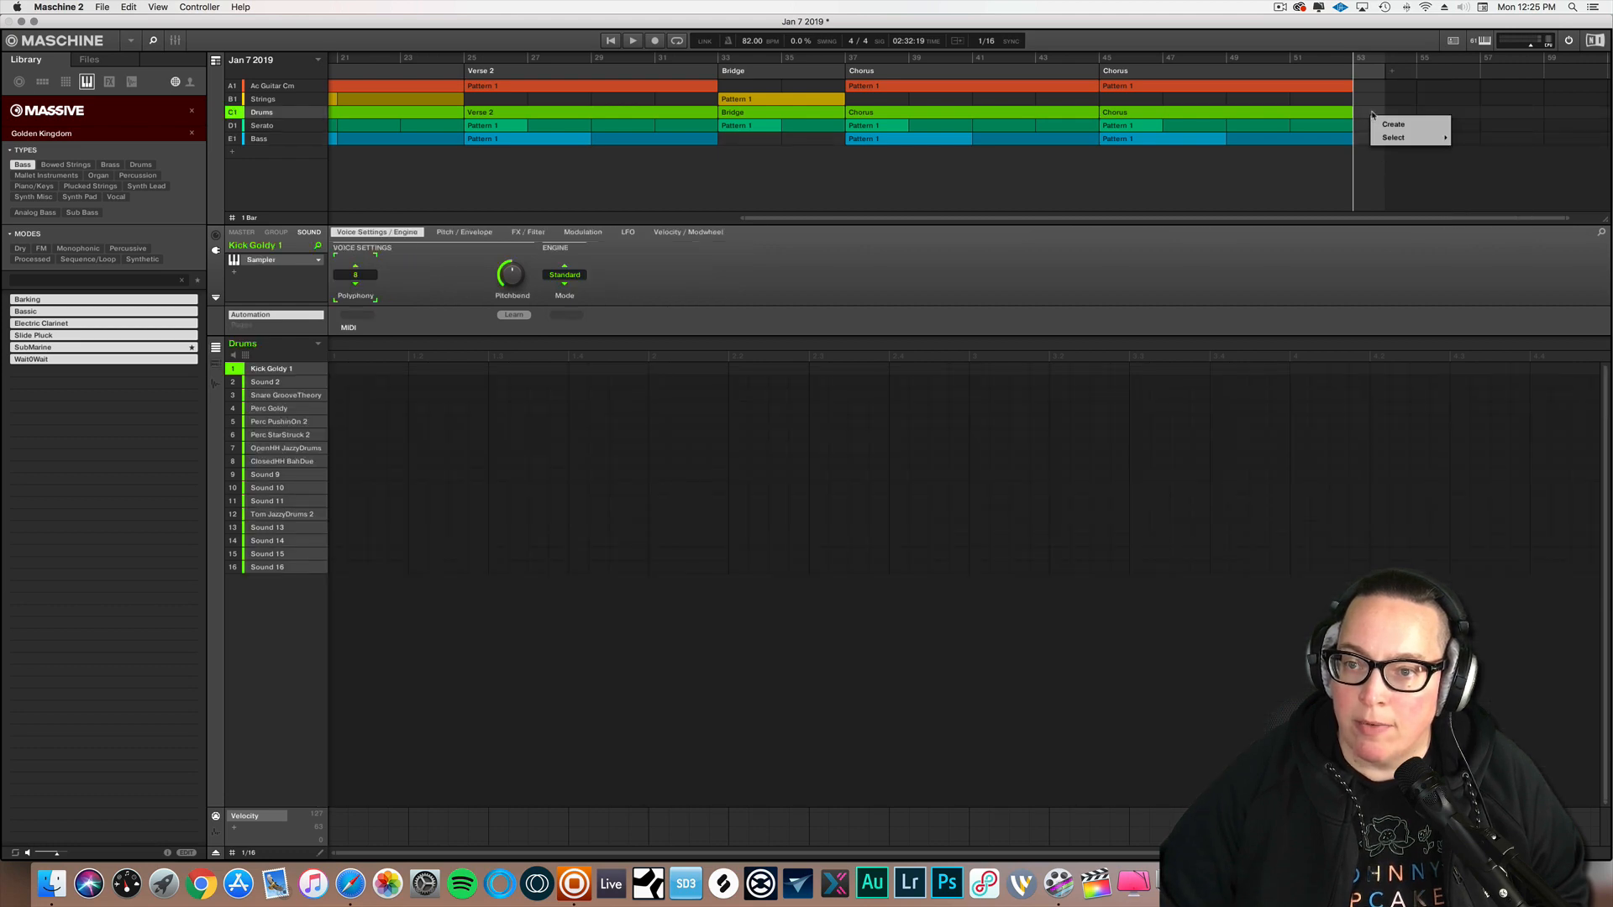
{"action": "right_click", "coordinate": [1378, 114]}
{"action": "mouse_move", "coordinate": [1428, 135]}
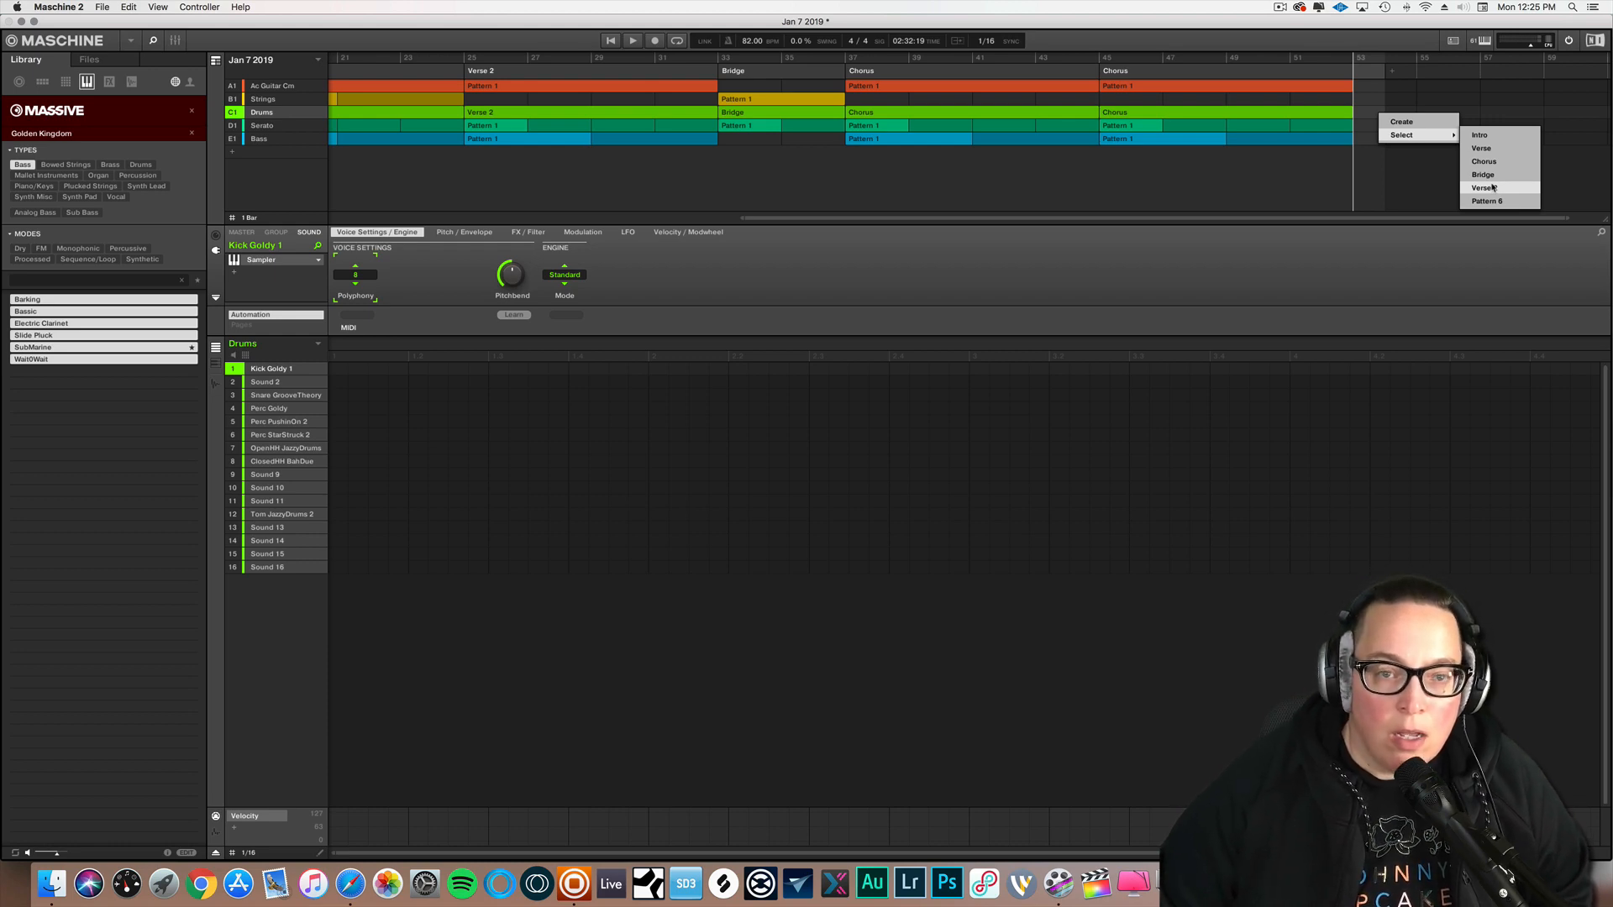
{"action": "left_click", "coordinate": [1480, 134]}
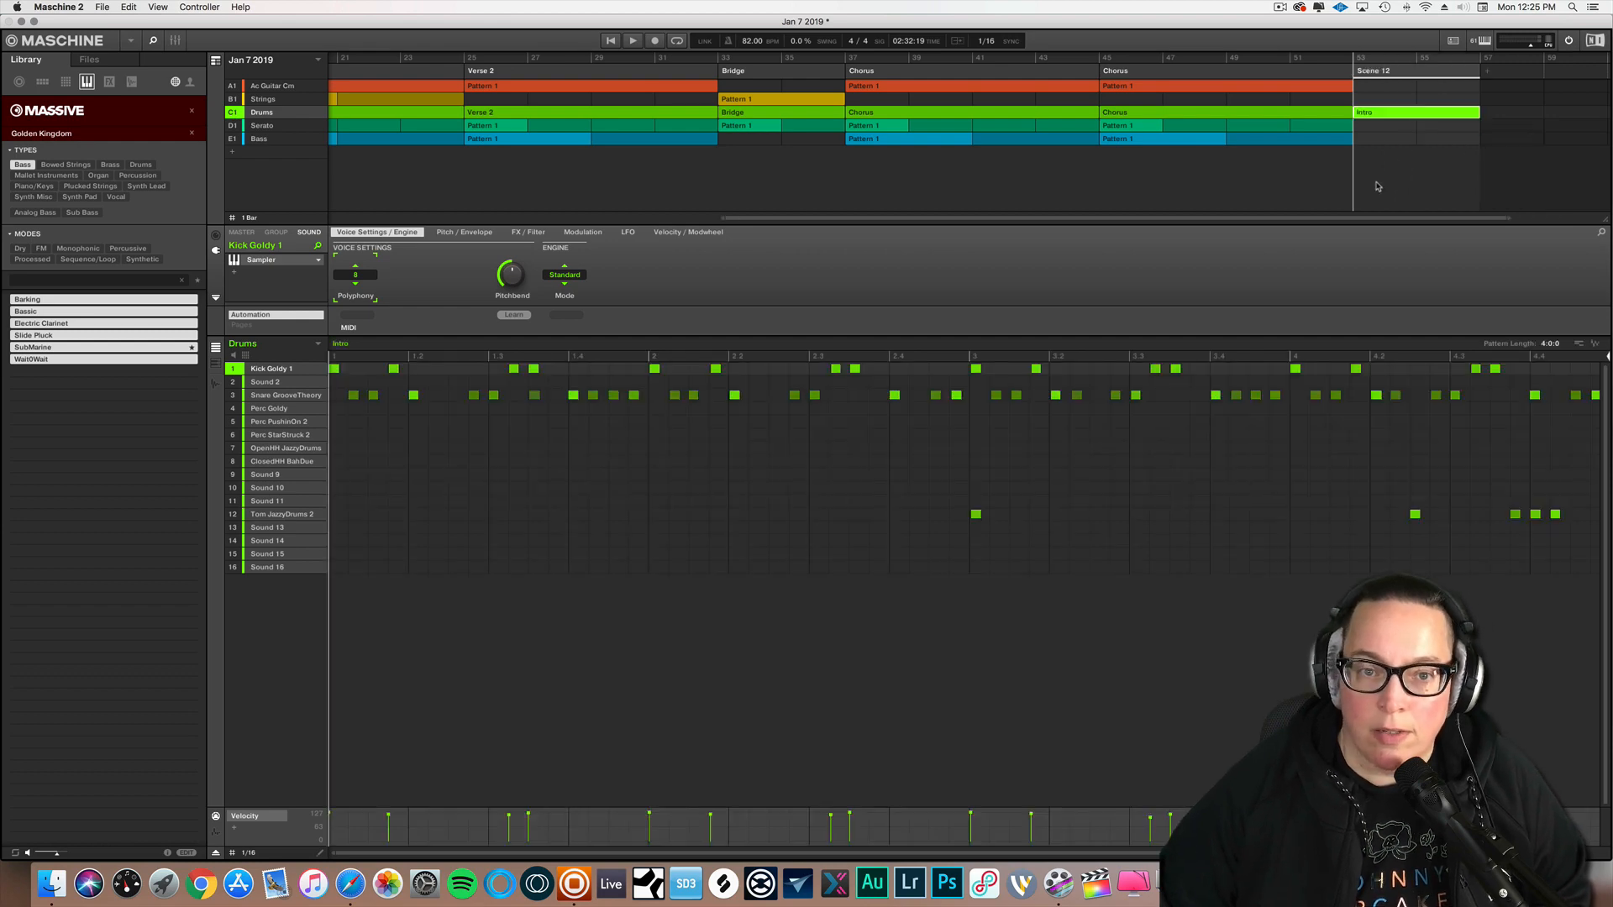
- Place Pattern 1 of the Serato group and Pattern 1 of the Ac Guitar Cm group in the section at bar 53
{"action": "scroll", "coordinate": [1136, 155], "scroll_direction": "right", "scroll_amount": 3}
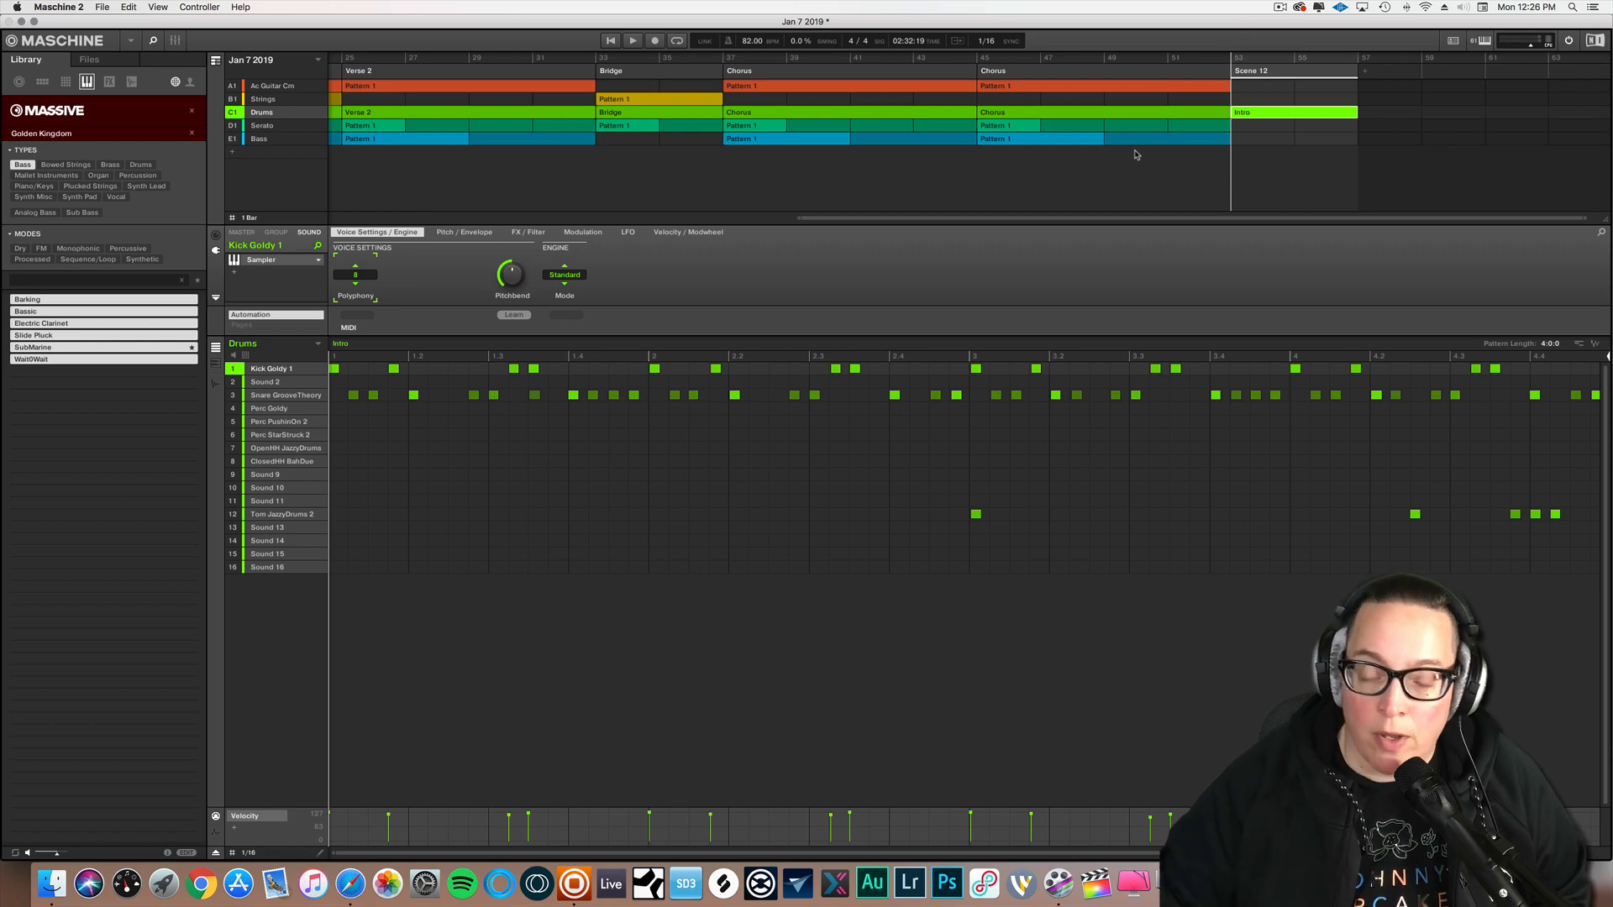
{"action": "left_click", "coordinate": [1252, 125]}
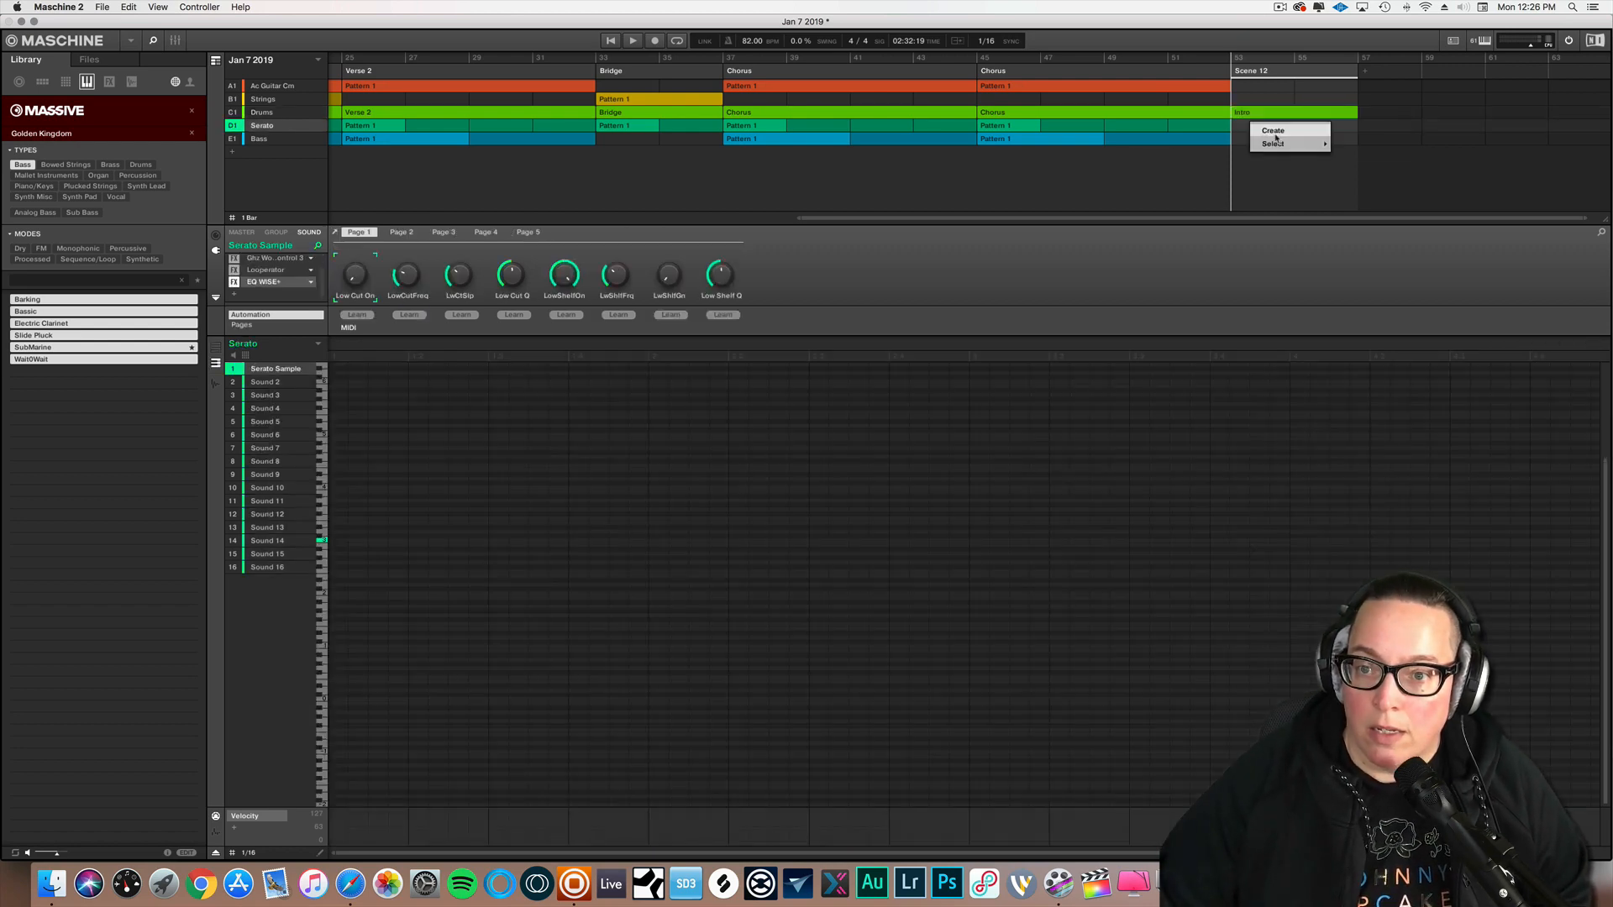
{"action": "mouse_move", "coordinate": [1298, 144]}
{"action": "left_click", "coordinate": [1350, 145]}
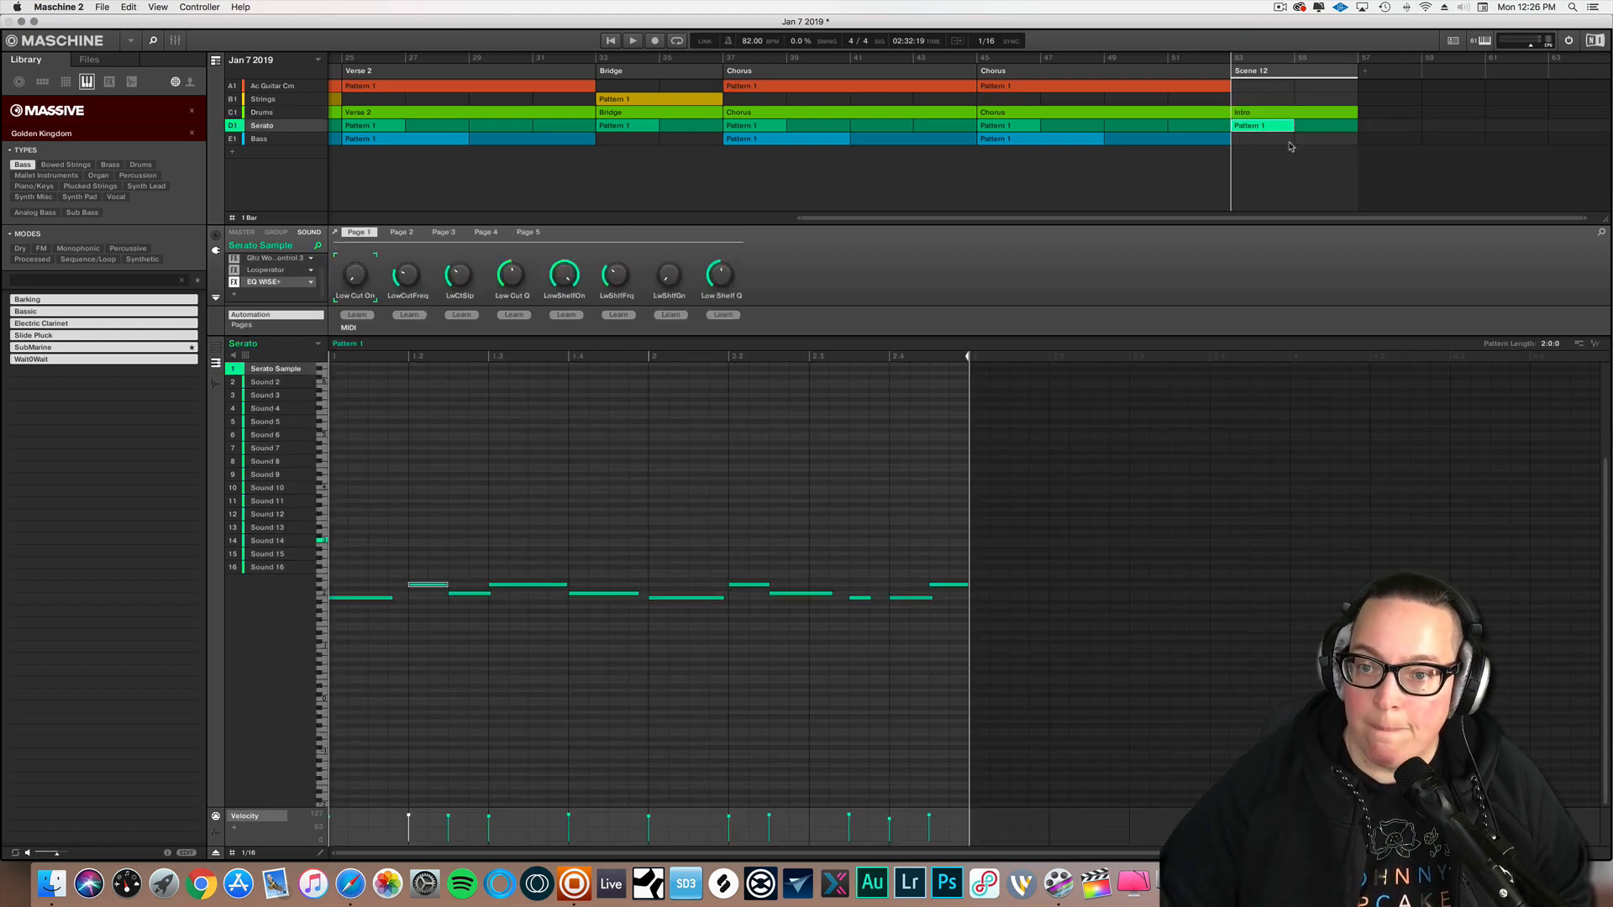
{"action": "left_click", "coordinate": [1249, 88]}
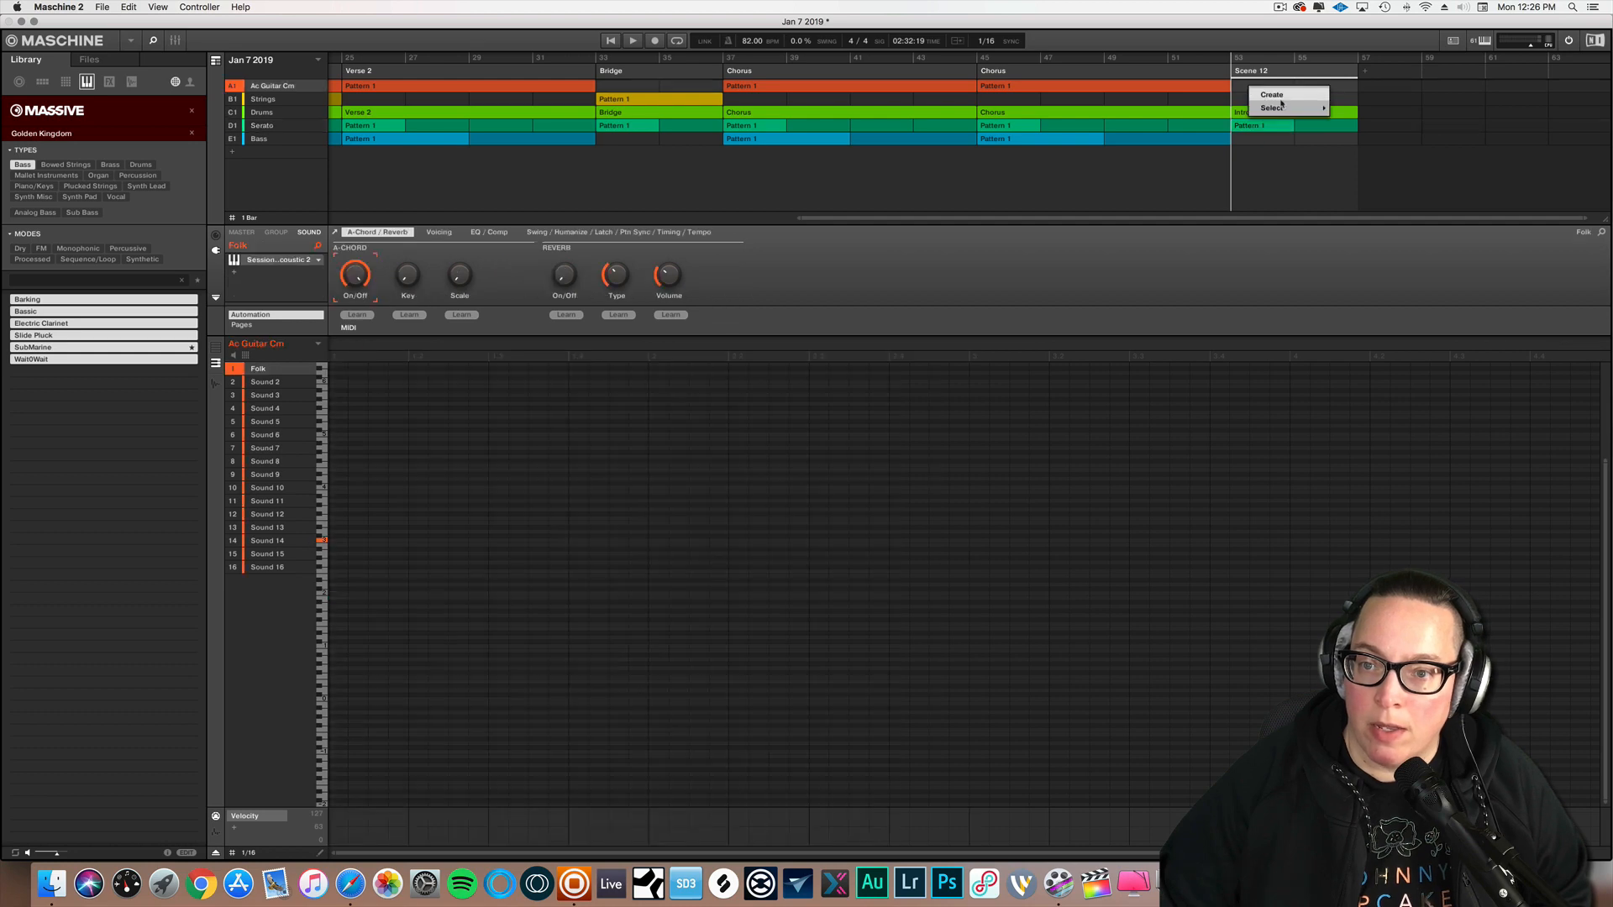
{"action": "mouse_move", "coordinate": [1284, 110]}
{"action": "left_click", "coordinate": [1342, 111]}
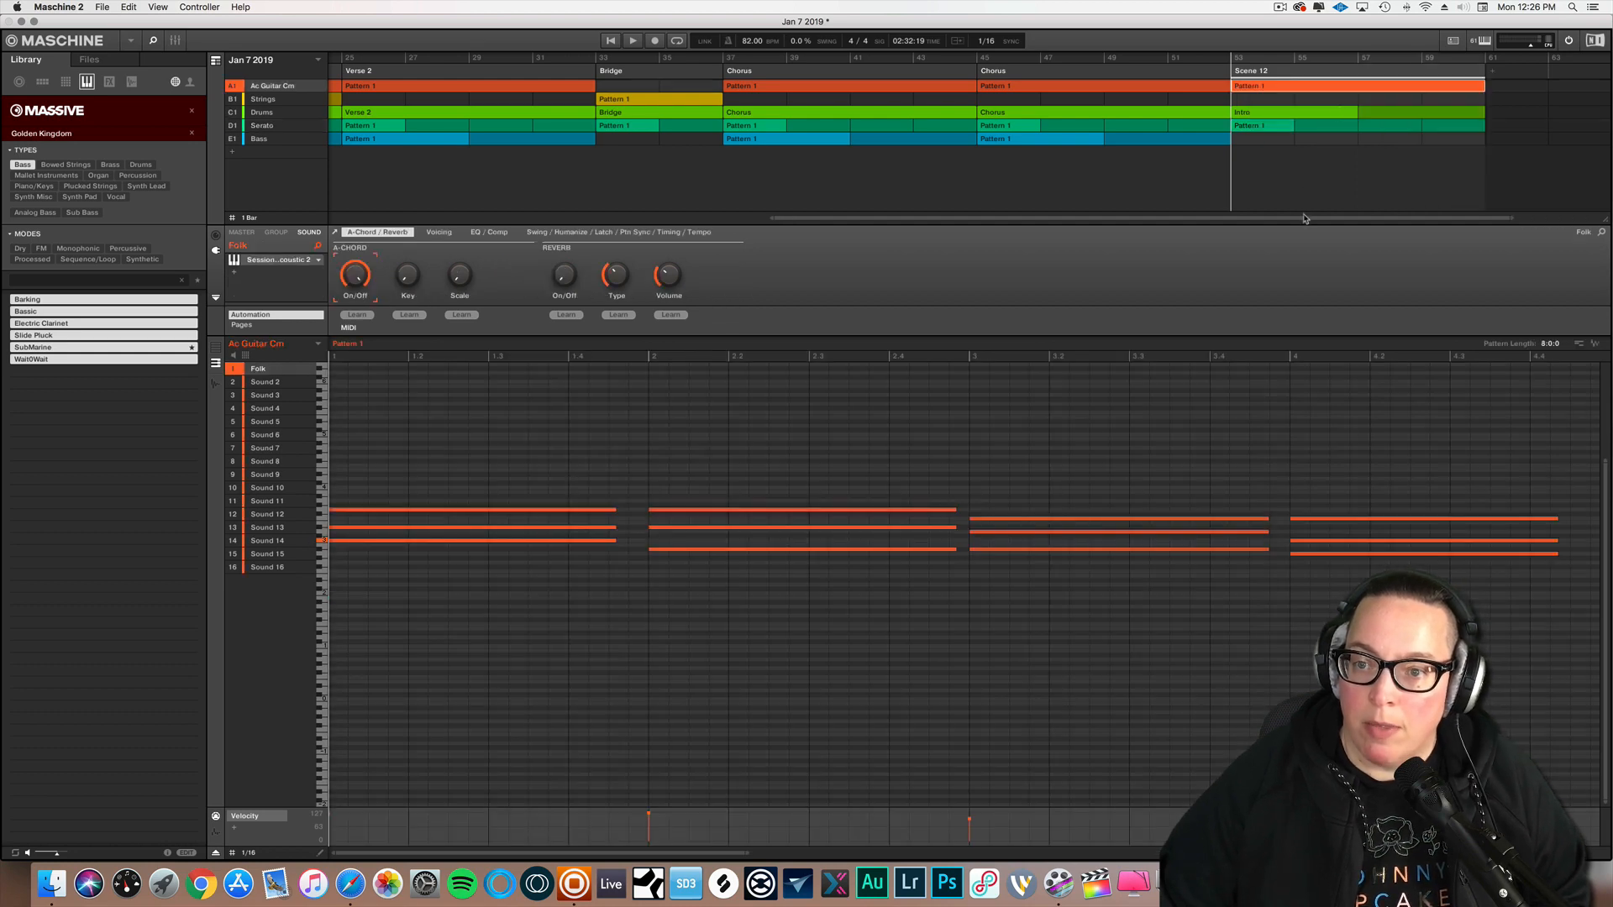
- Rename the section at bar 53 as Outro
{"action": "scroll", "coordinate": [1304, 218], "scroll_direction": "right", "scroll_amount": 5}
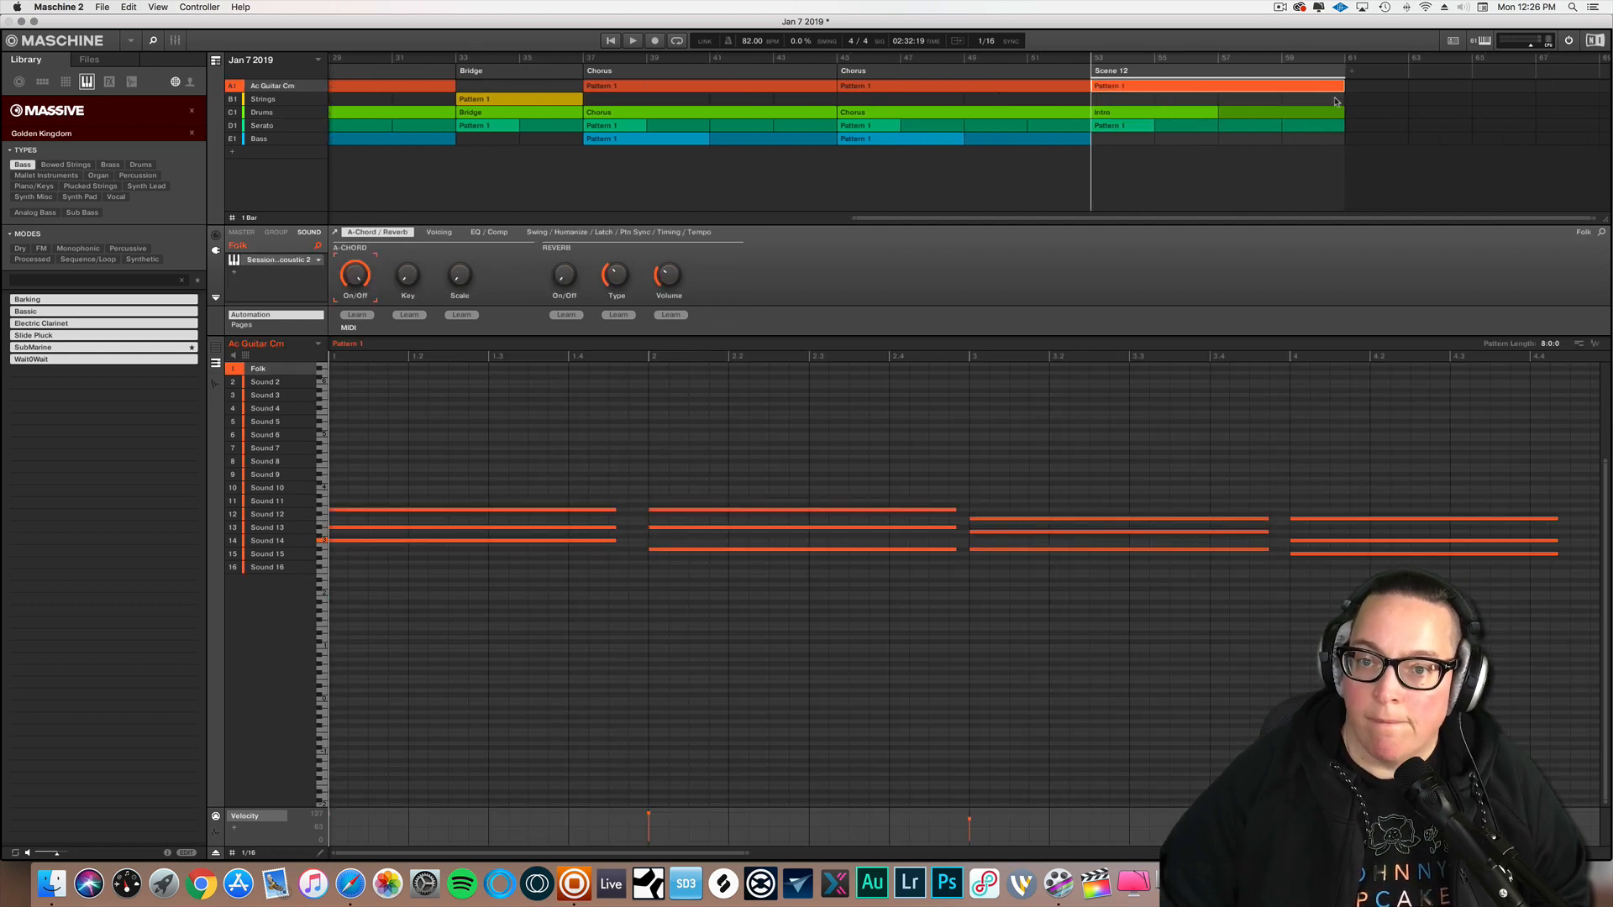
{"action": "double_click", "coordinate": [1111, 70]}
{"action": "type", "text": "Outro"}
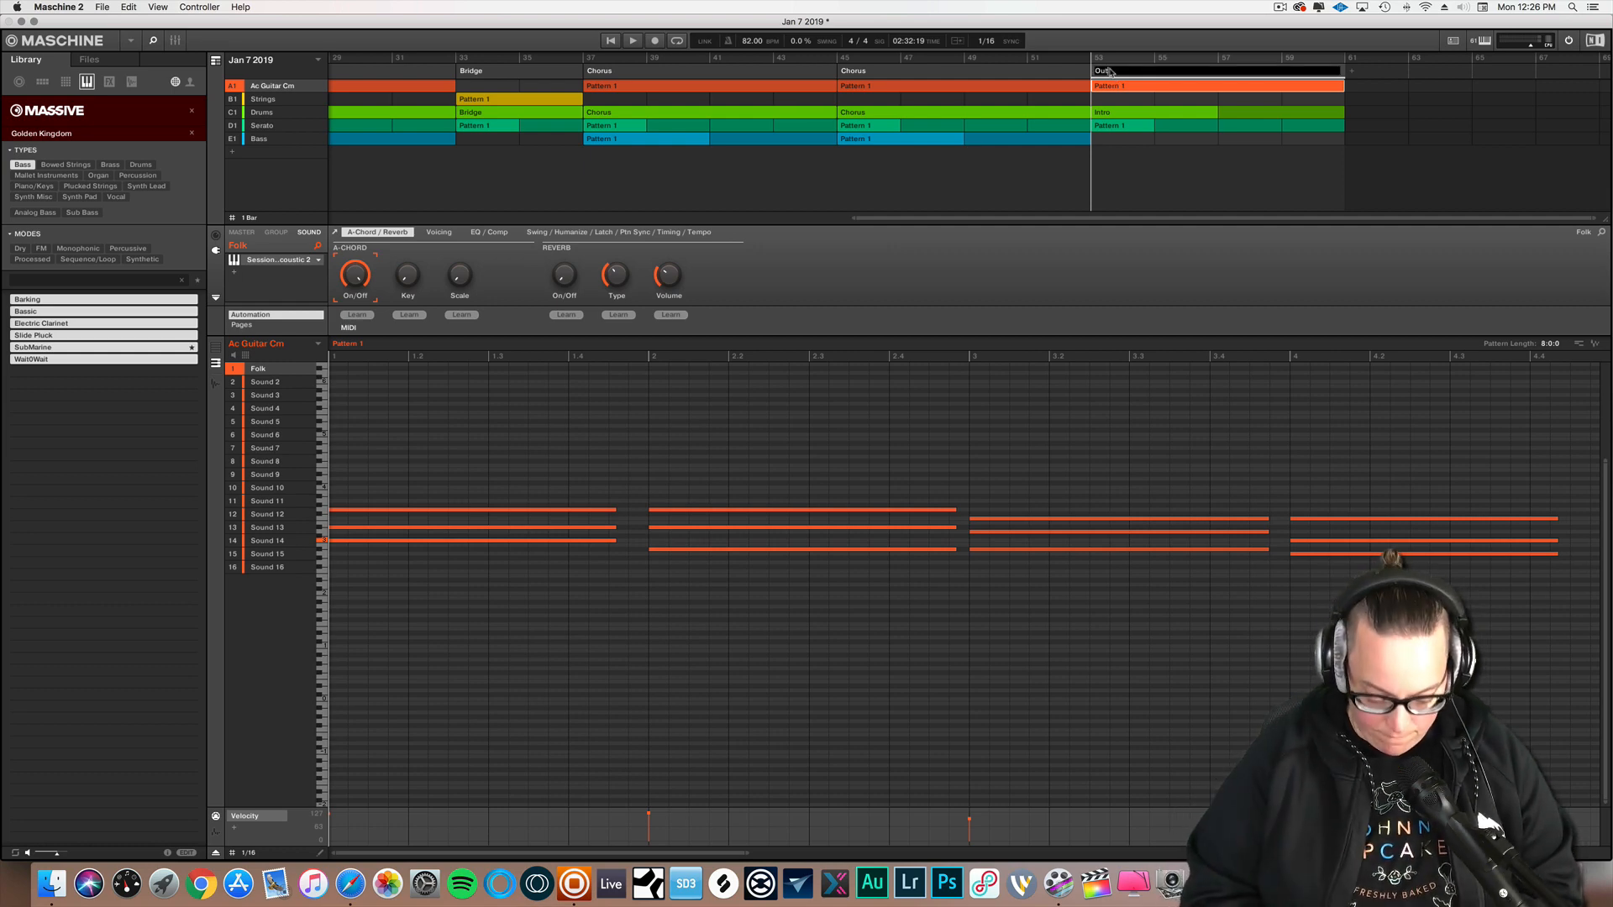
{"action": "key", "text": "Return"}
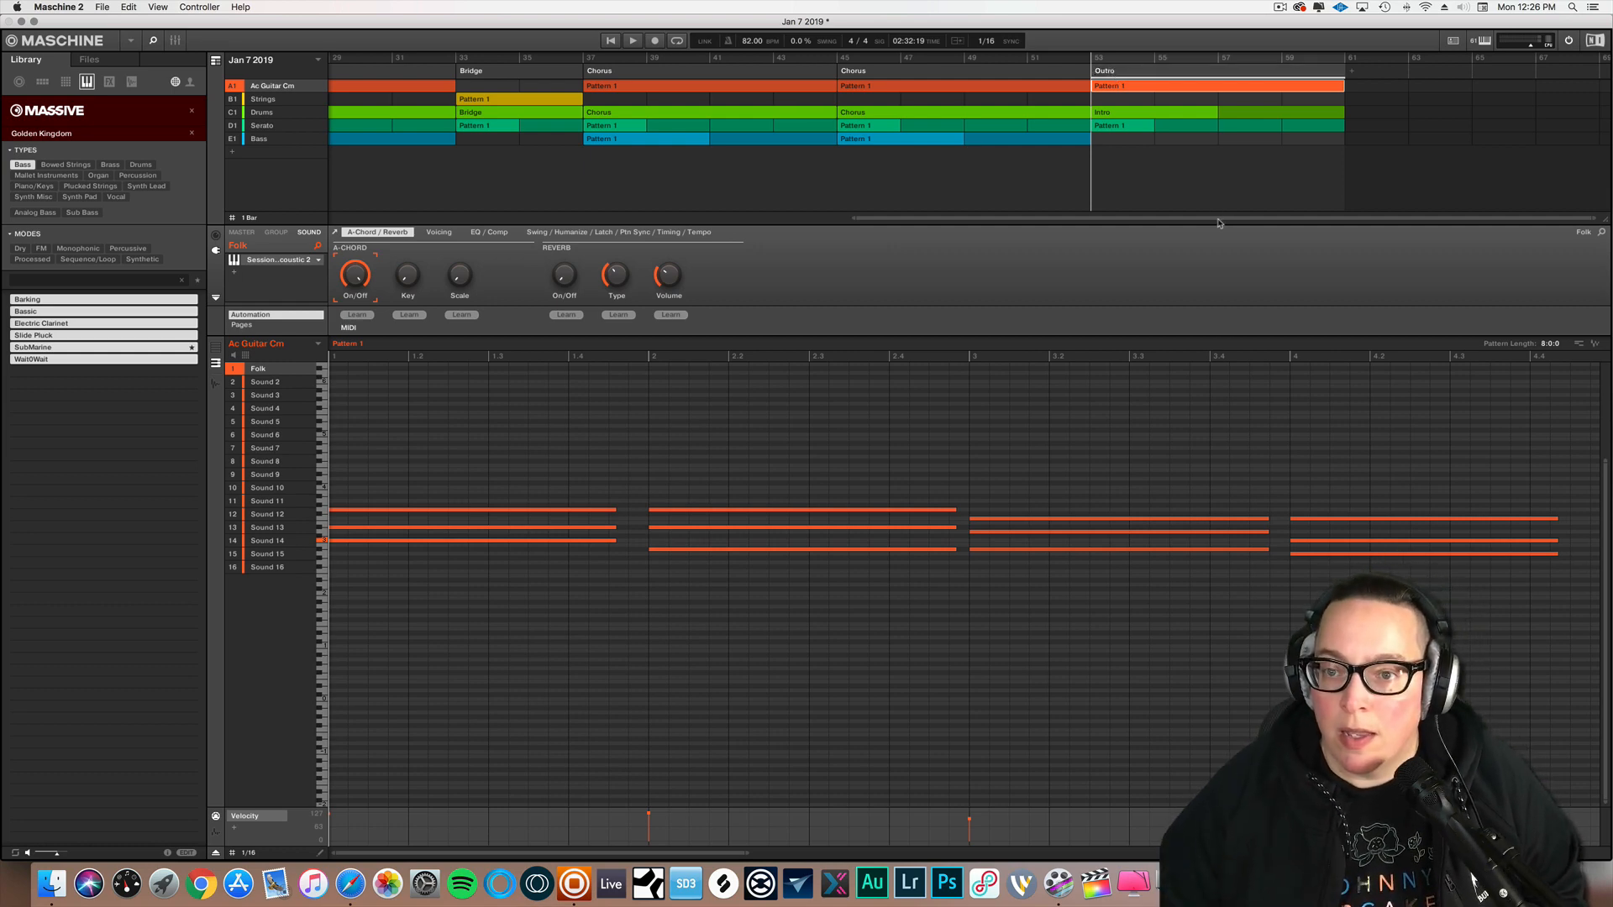
- Select the Drums pattern in the Outro and play the section back
{"action": "left_click", "coordinate": [1212, 115]}
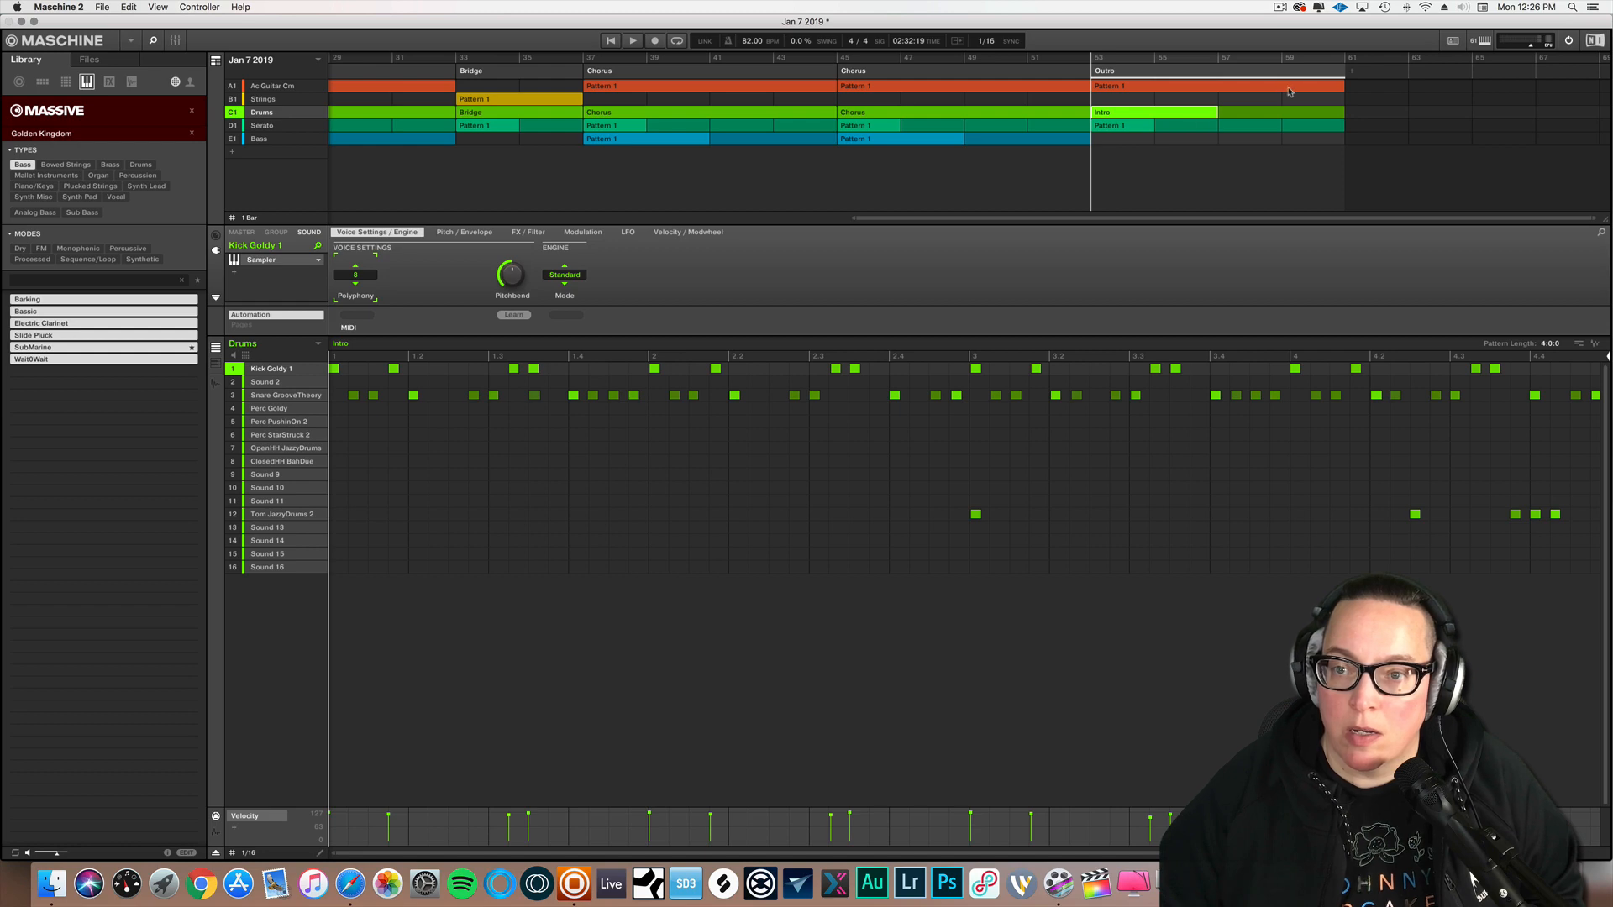
{"action": "key", "text": "space"}
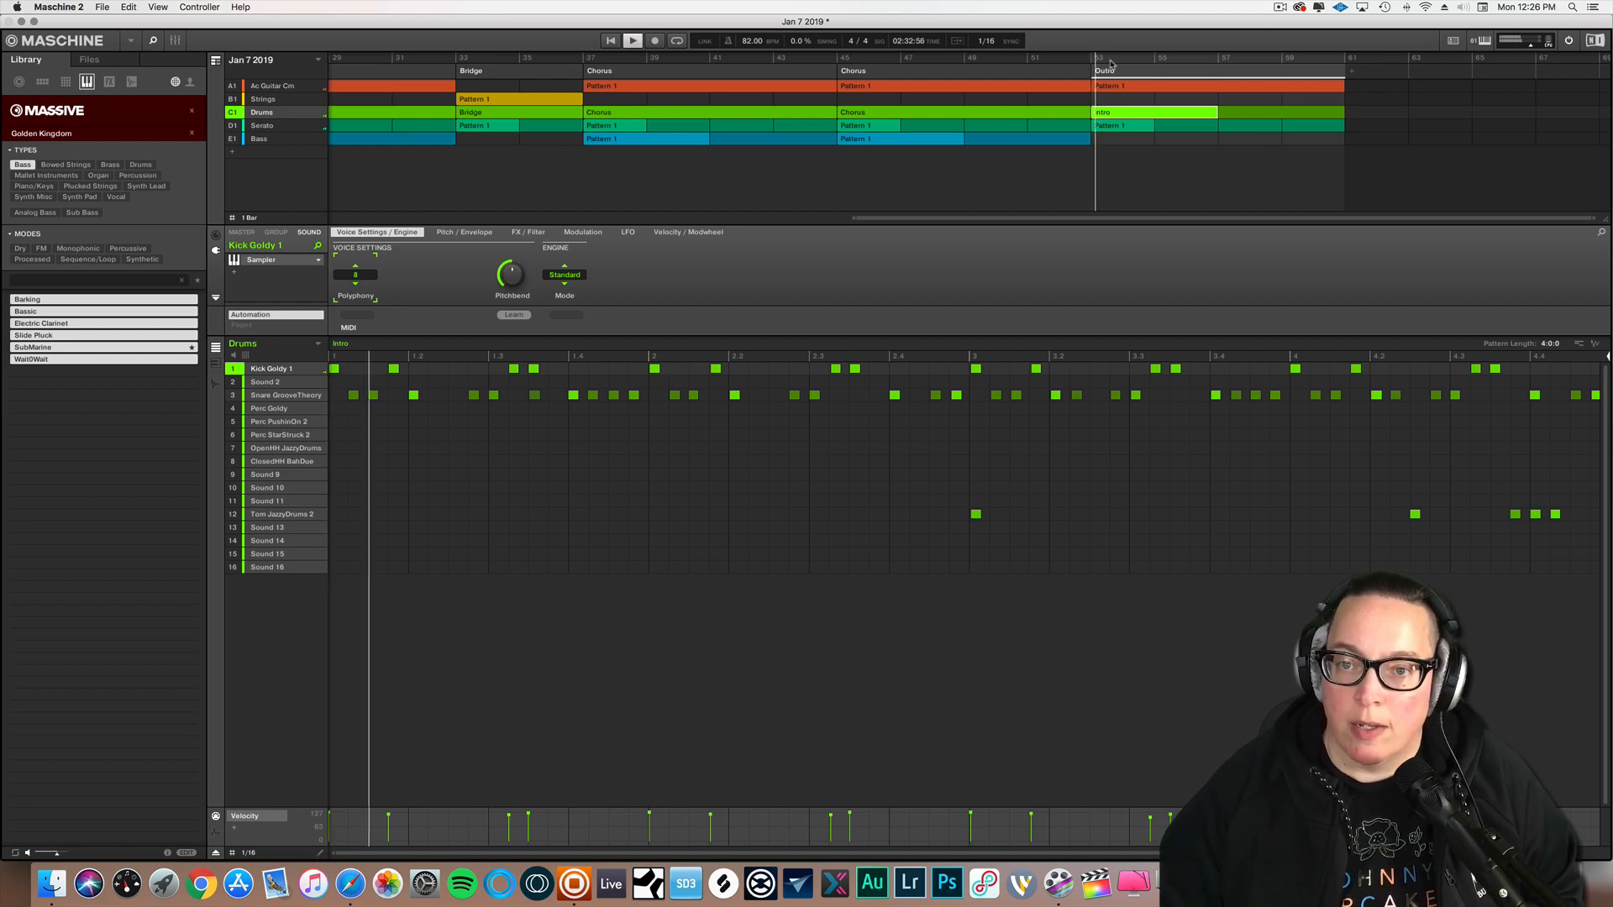
{"action": "left_click", "coordinate": [1259, 58]}
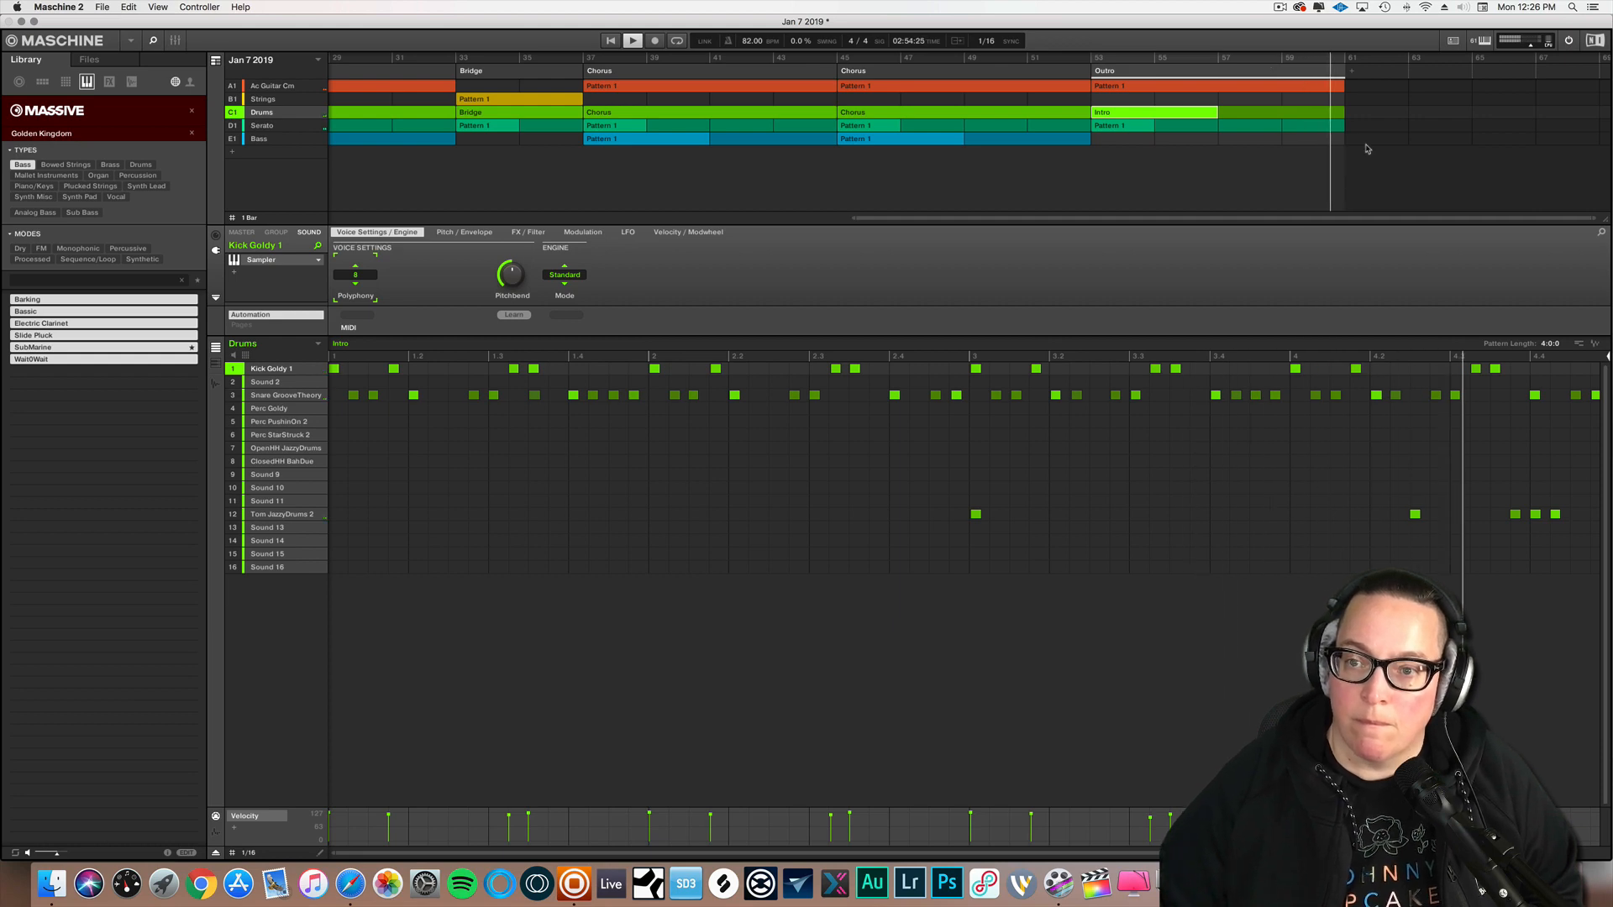
- Add a section at bar 61 after the Outro containing Pattern 1 of the Serato group and Pattern 2 of the Ac Guitar Cm group
{"action": "right_click", "coordinate": [1354, 74]}
{"action": "mouse_move", "coordinate": [1378, 92]}
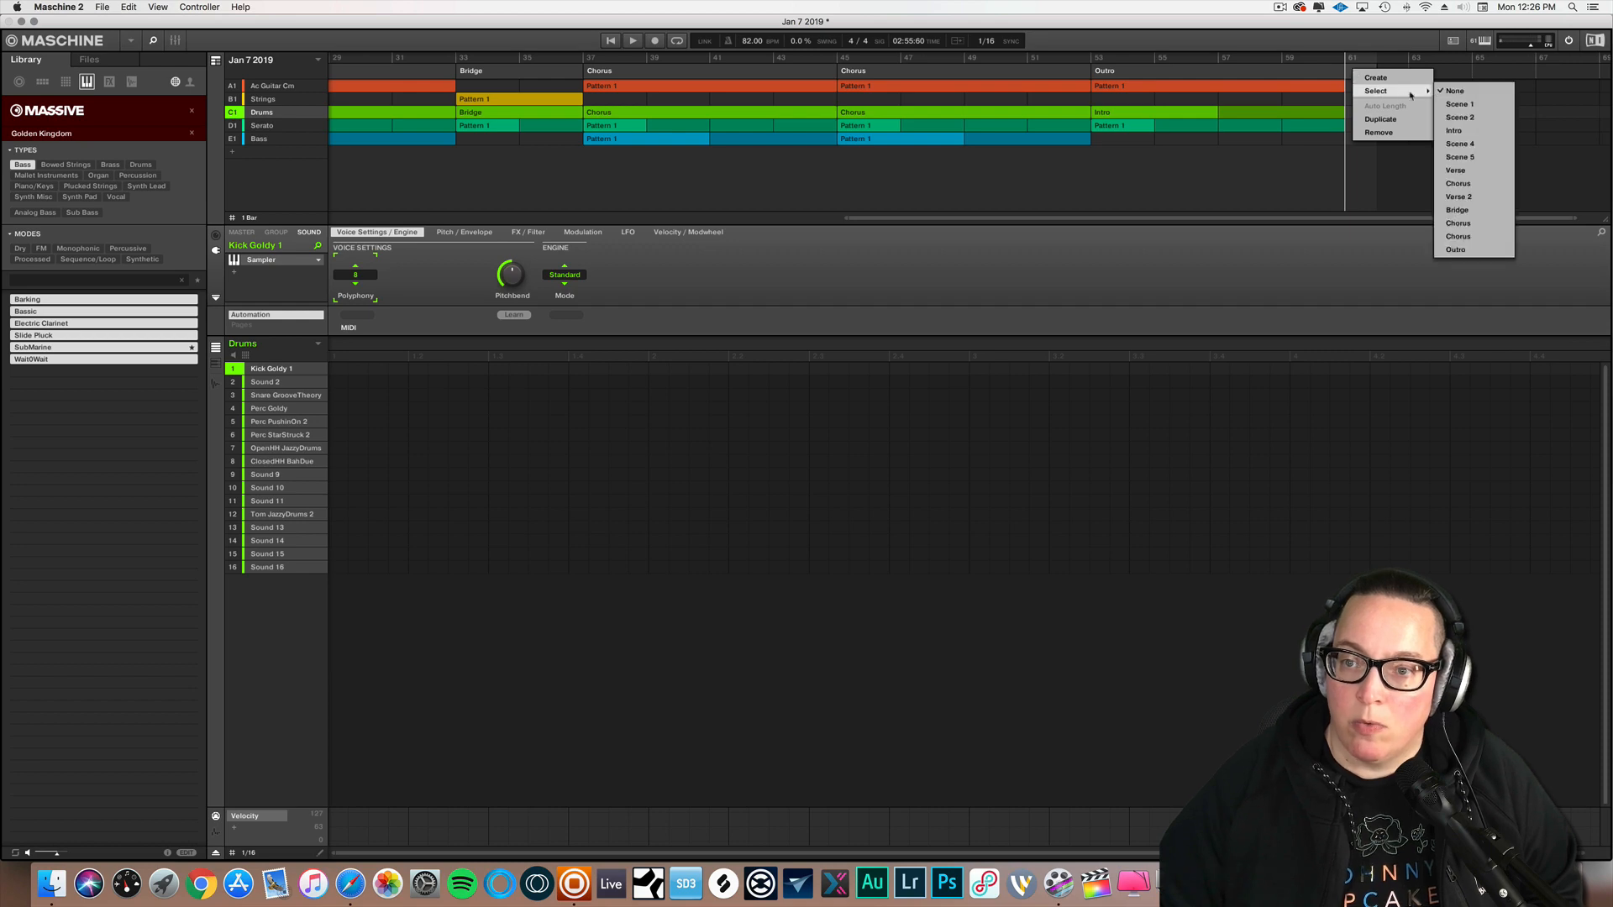
{"action": "left_click", "coordinate": [1365, 174]}
{"action": "right_click", "coordinate": [1353, 125]}
{"action": "mouse_move", "coordinate": [1374, 145]}
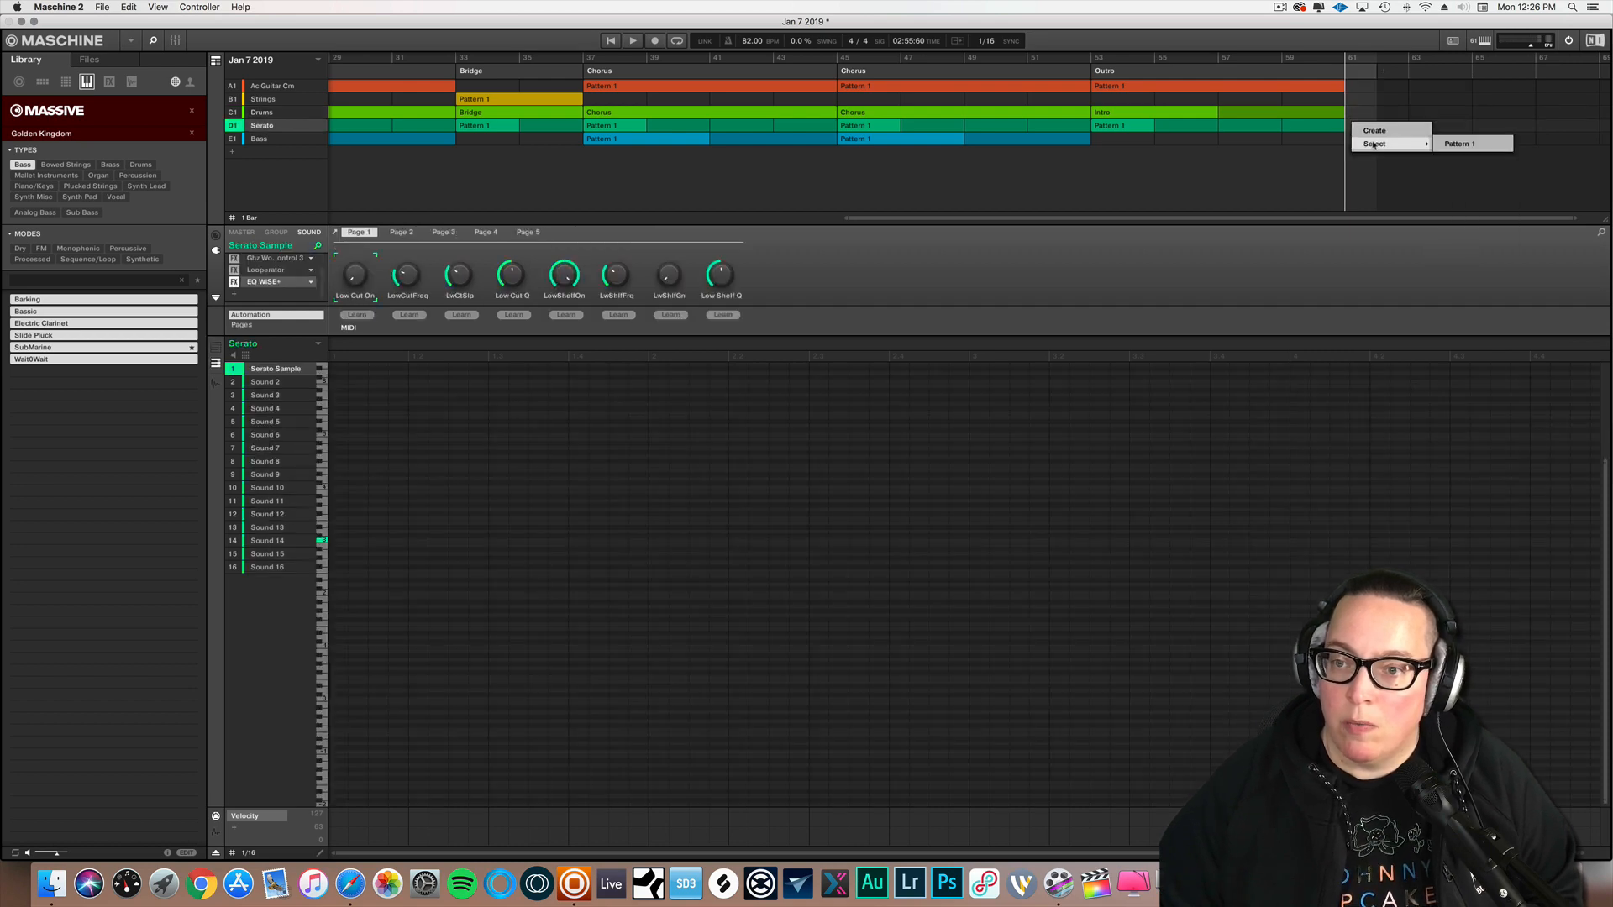
{"action": "left_click", "coordinate": [1451, 144]}
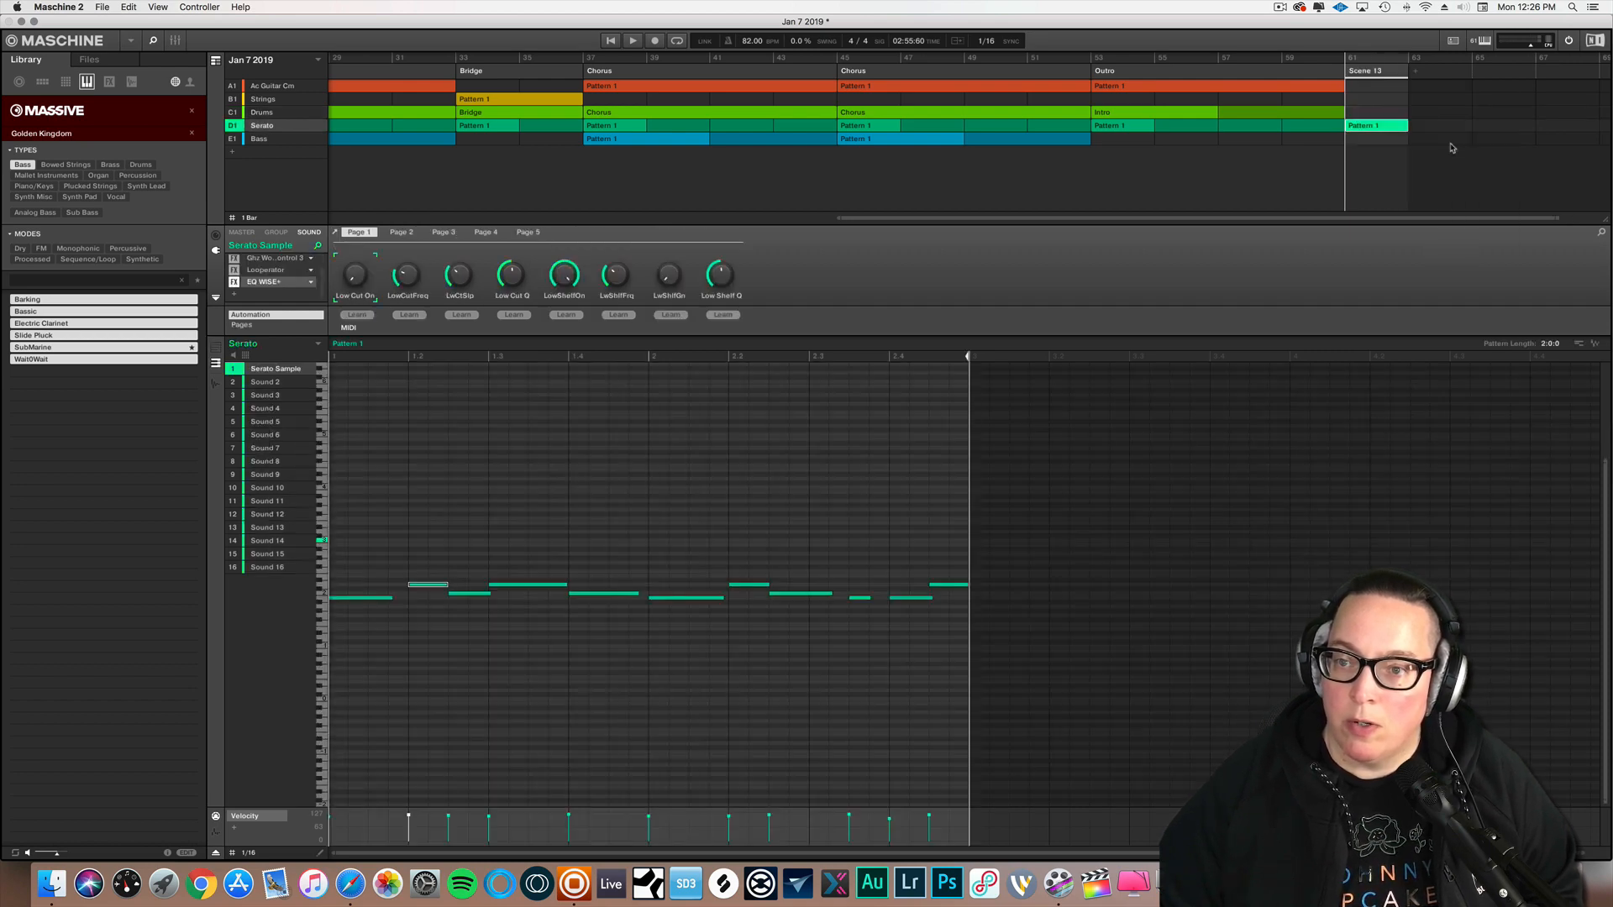
{"action": "right_click", "coordinate": [1360, 90]}
{"action": "mouse_move", "coordinate": [1398, 107]}
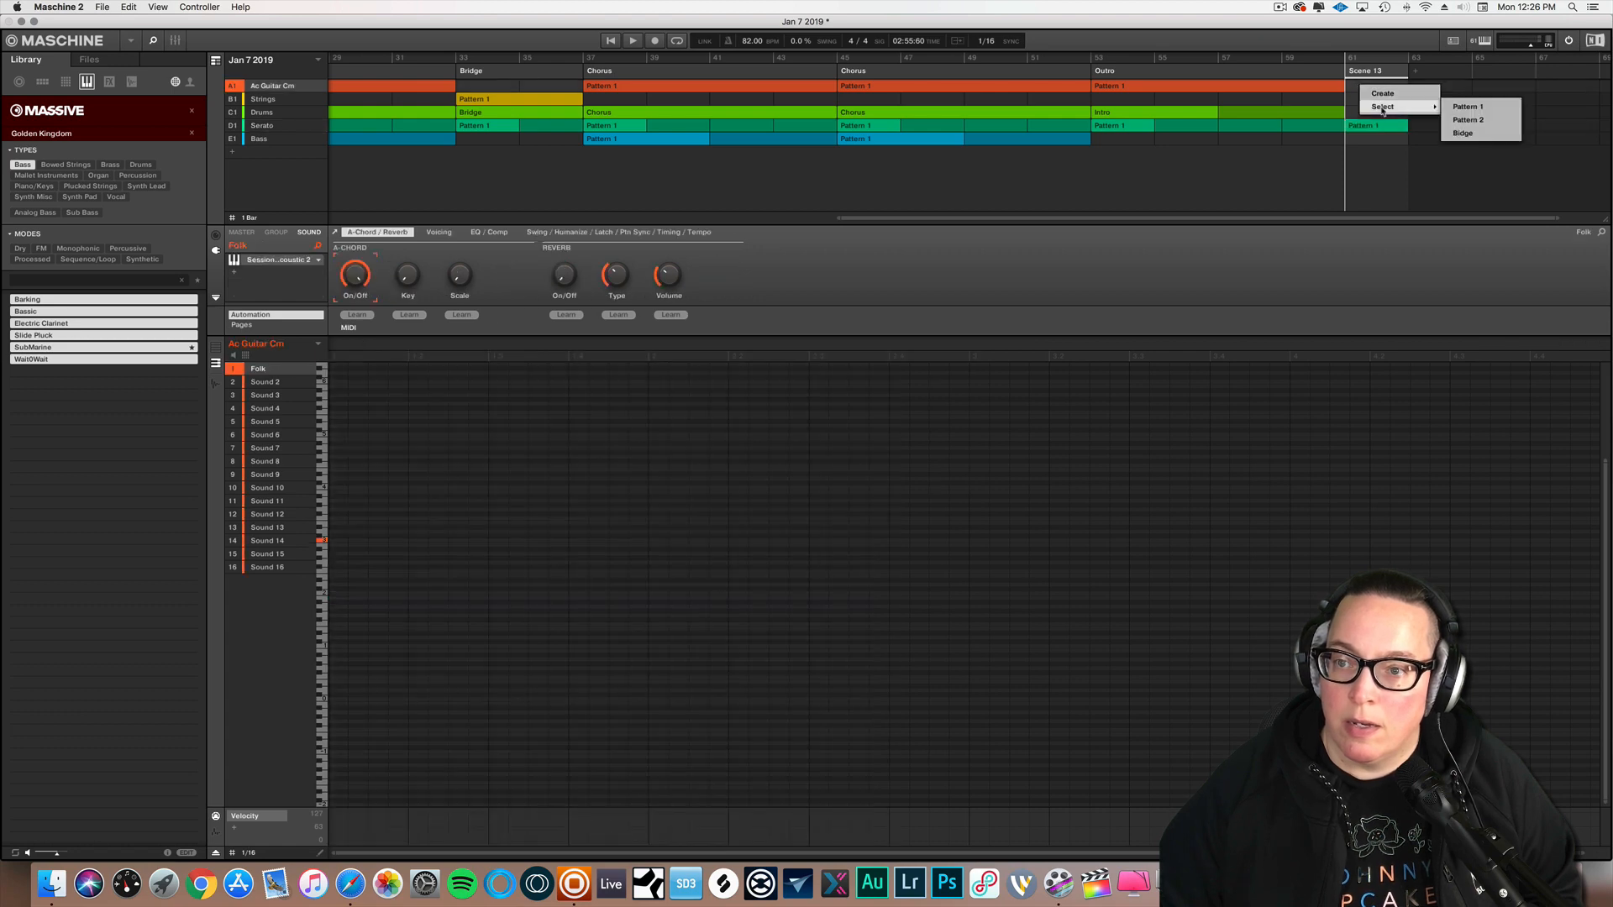
{"action": "left_click", "coordinate": [1462, 120]}
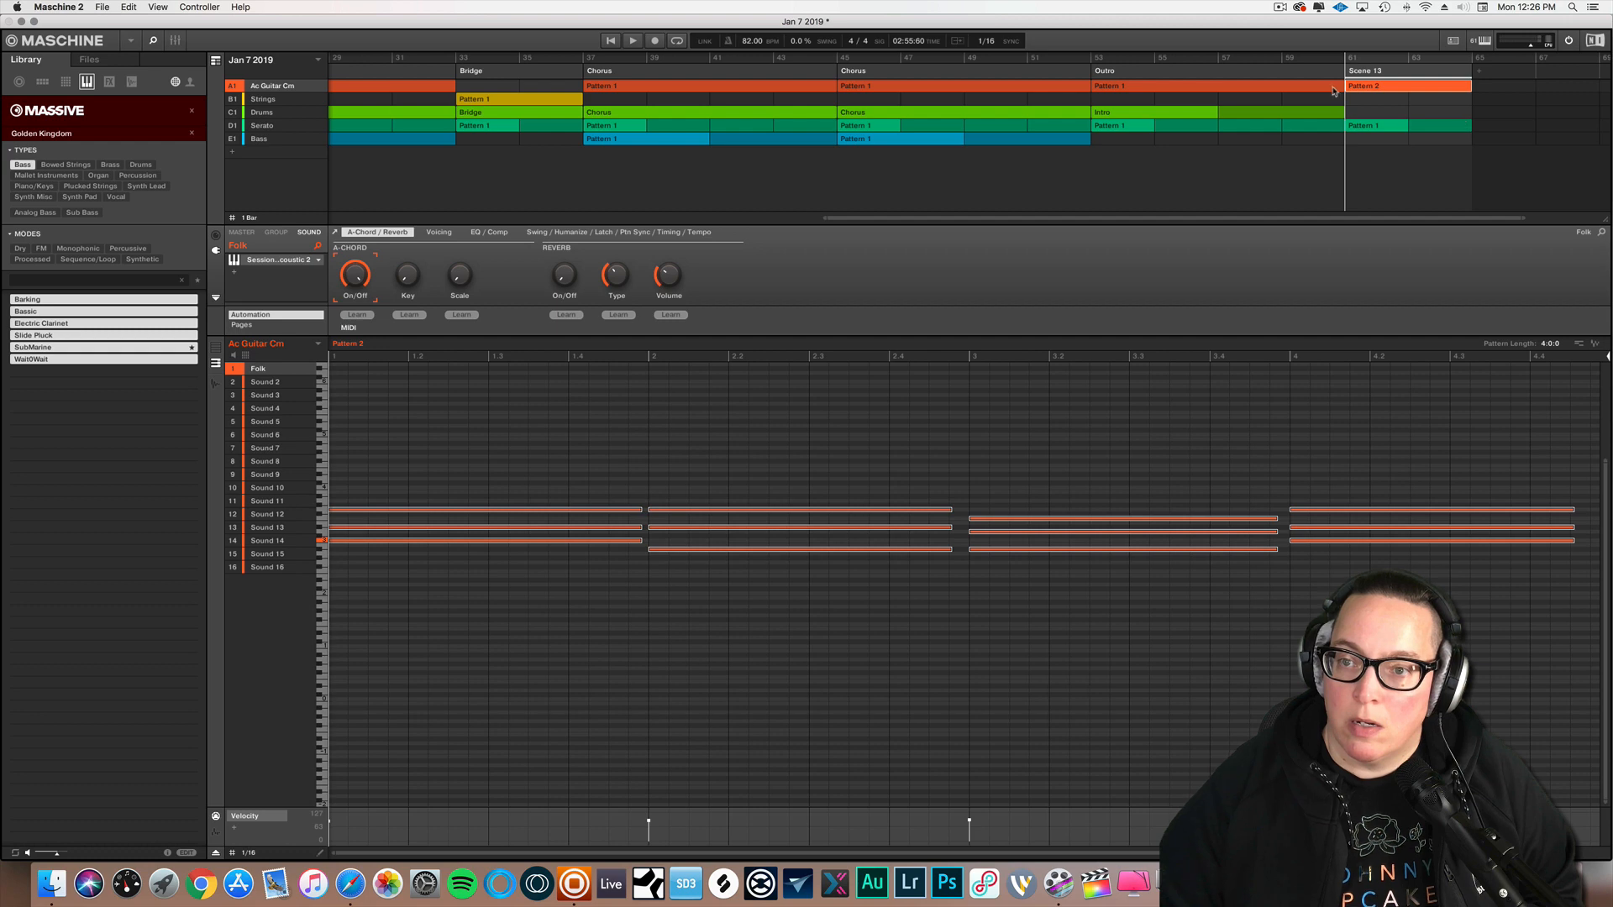
- Play back the transition from the Outro into the section at bar 61 and listen to how the song ends
{"action": "left_click", "coordinate": [1330, 59]}
{"action": "key", "text": "space"}
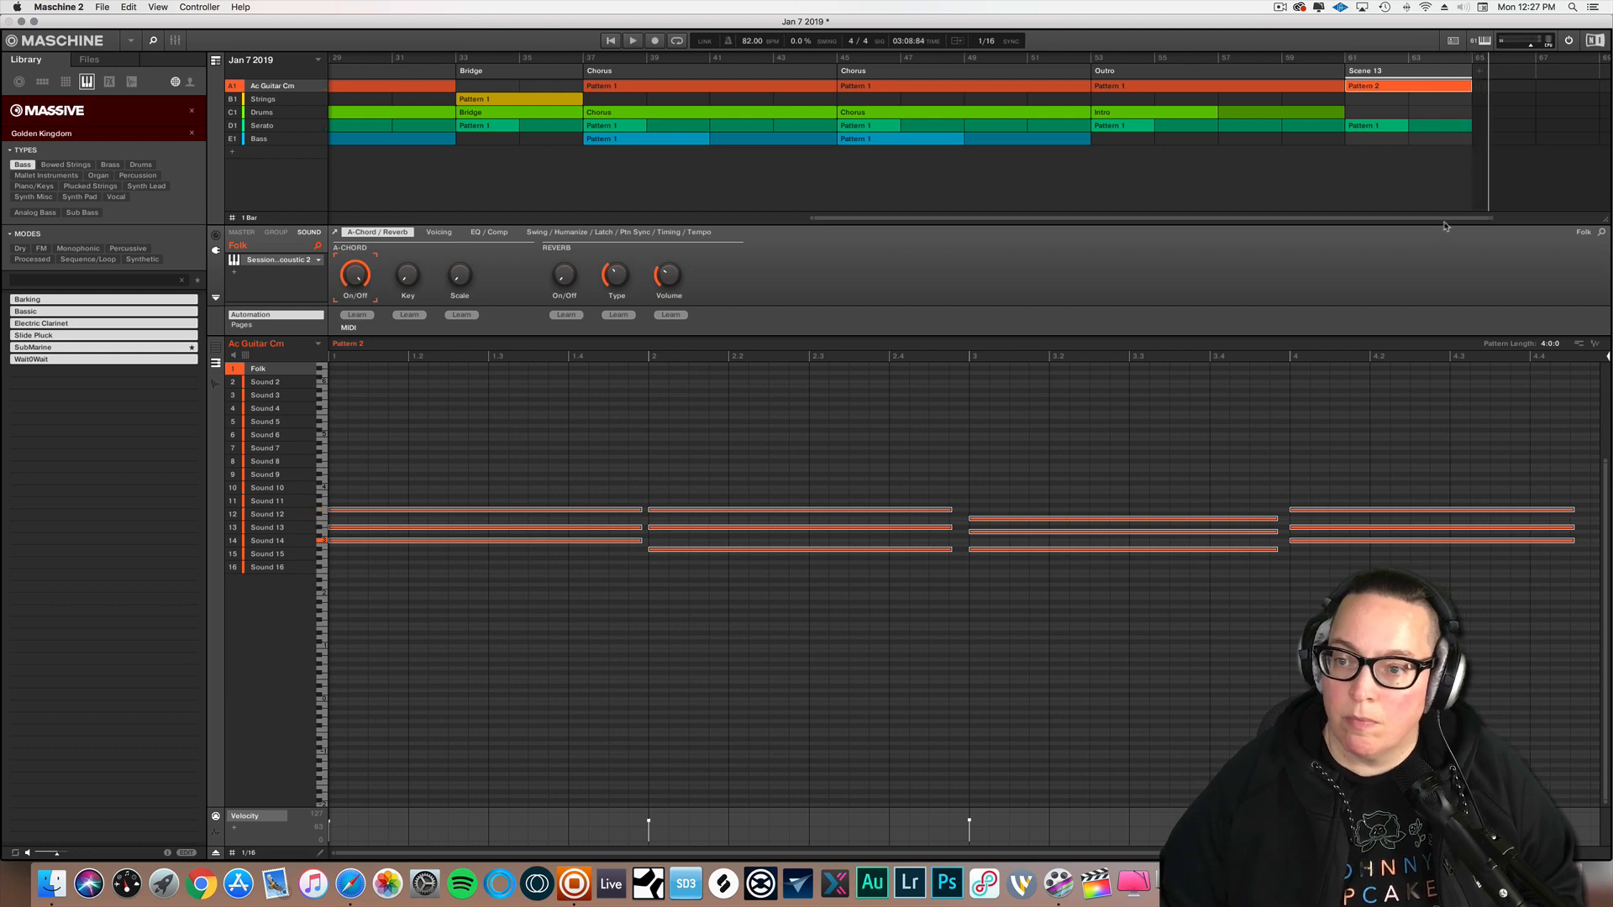
{"action": "left_click_drag", "start_coordinate": [1444, 219], "coordinate": [1527, 219]}
{"action": "left_click", "coordinate": [1318, 62]}
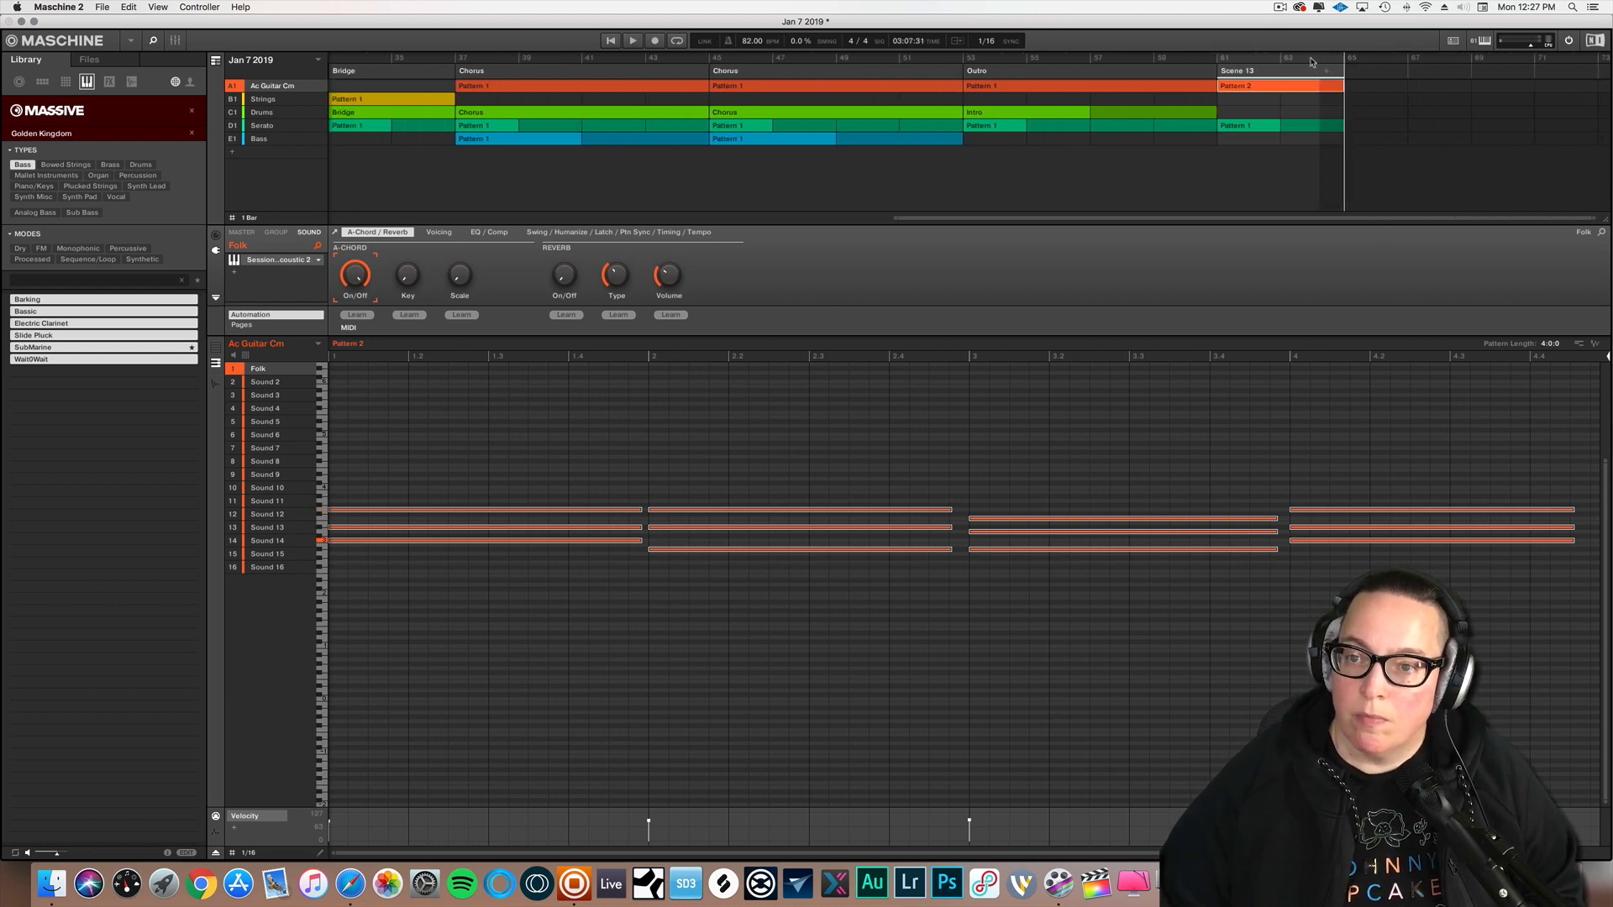
{"action": "key", "text": "space"}
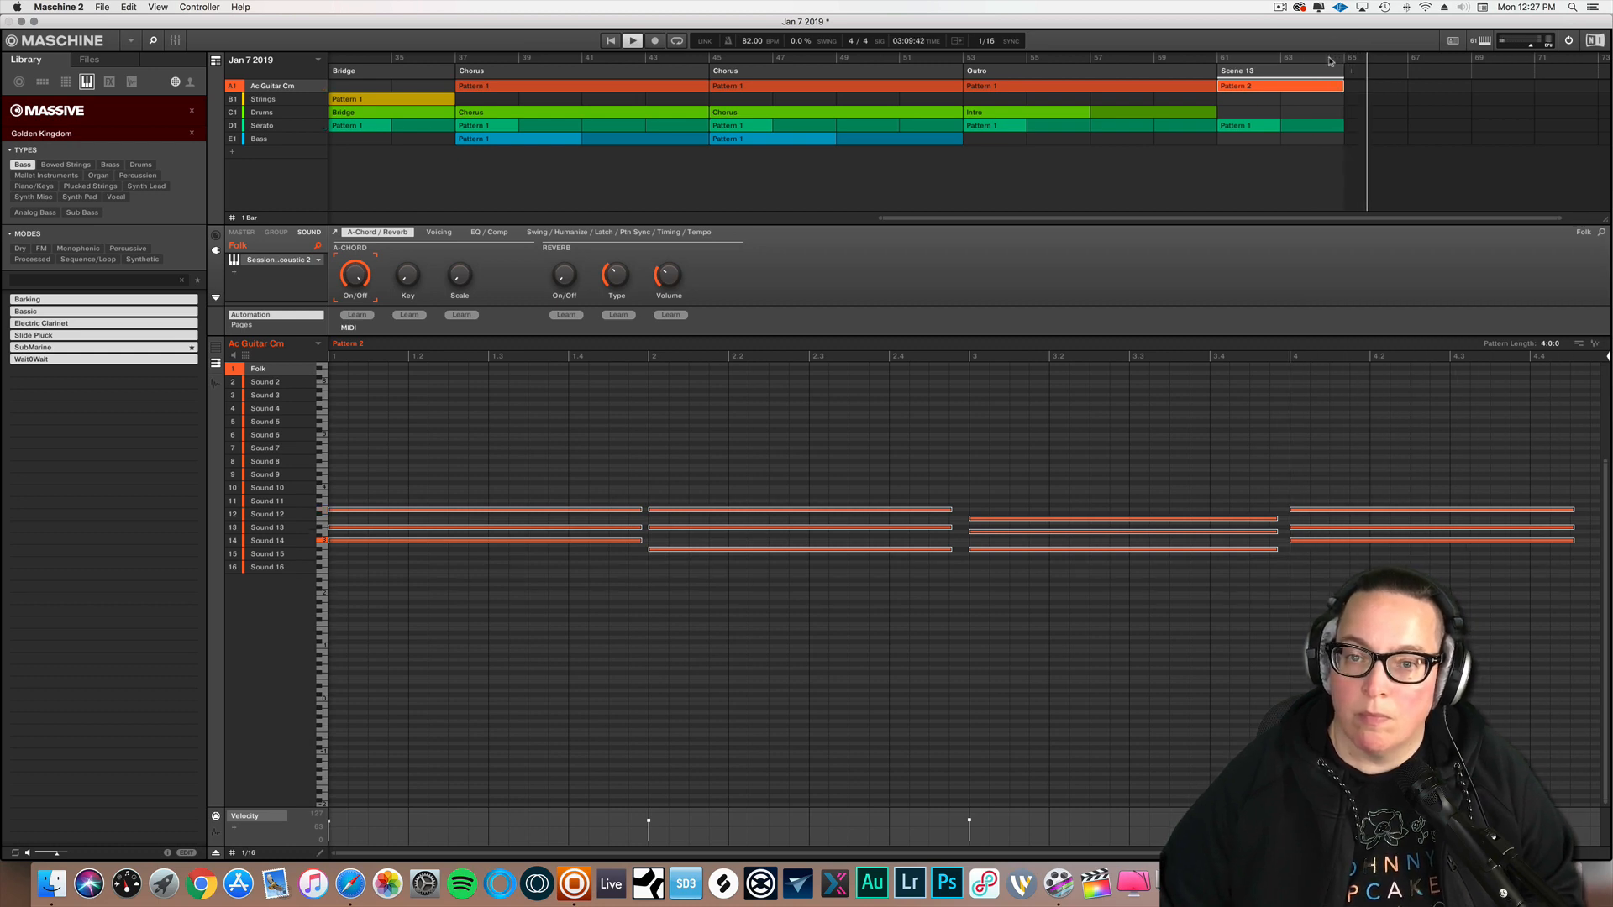
{"action": "key", "text": "space"}
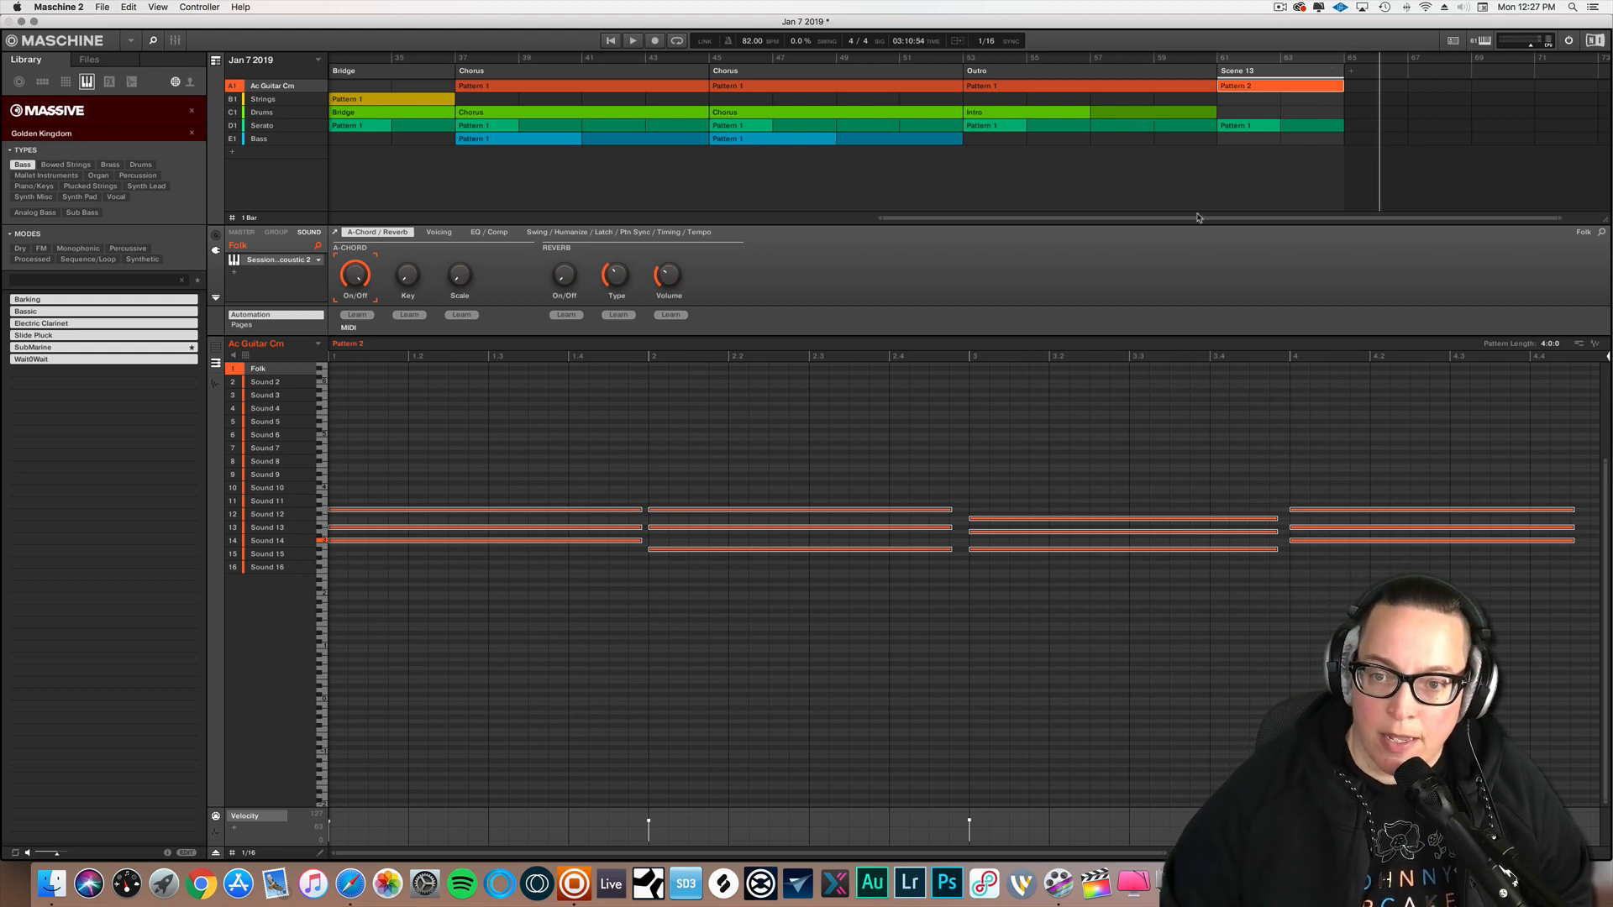
- Review the whole arrangement on the timeline and check the song's length from bar 1 to the end of the last section
{"action": "left_click_drag", "start_coordinate": [1199, 218], "coordinate": [1173, 142]}
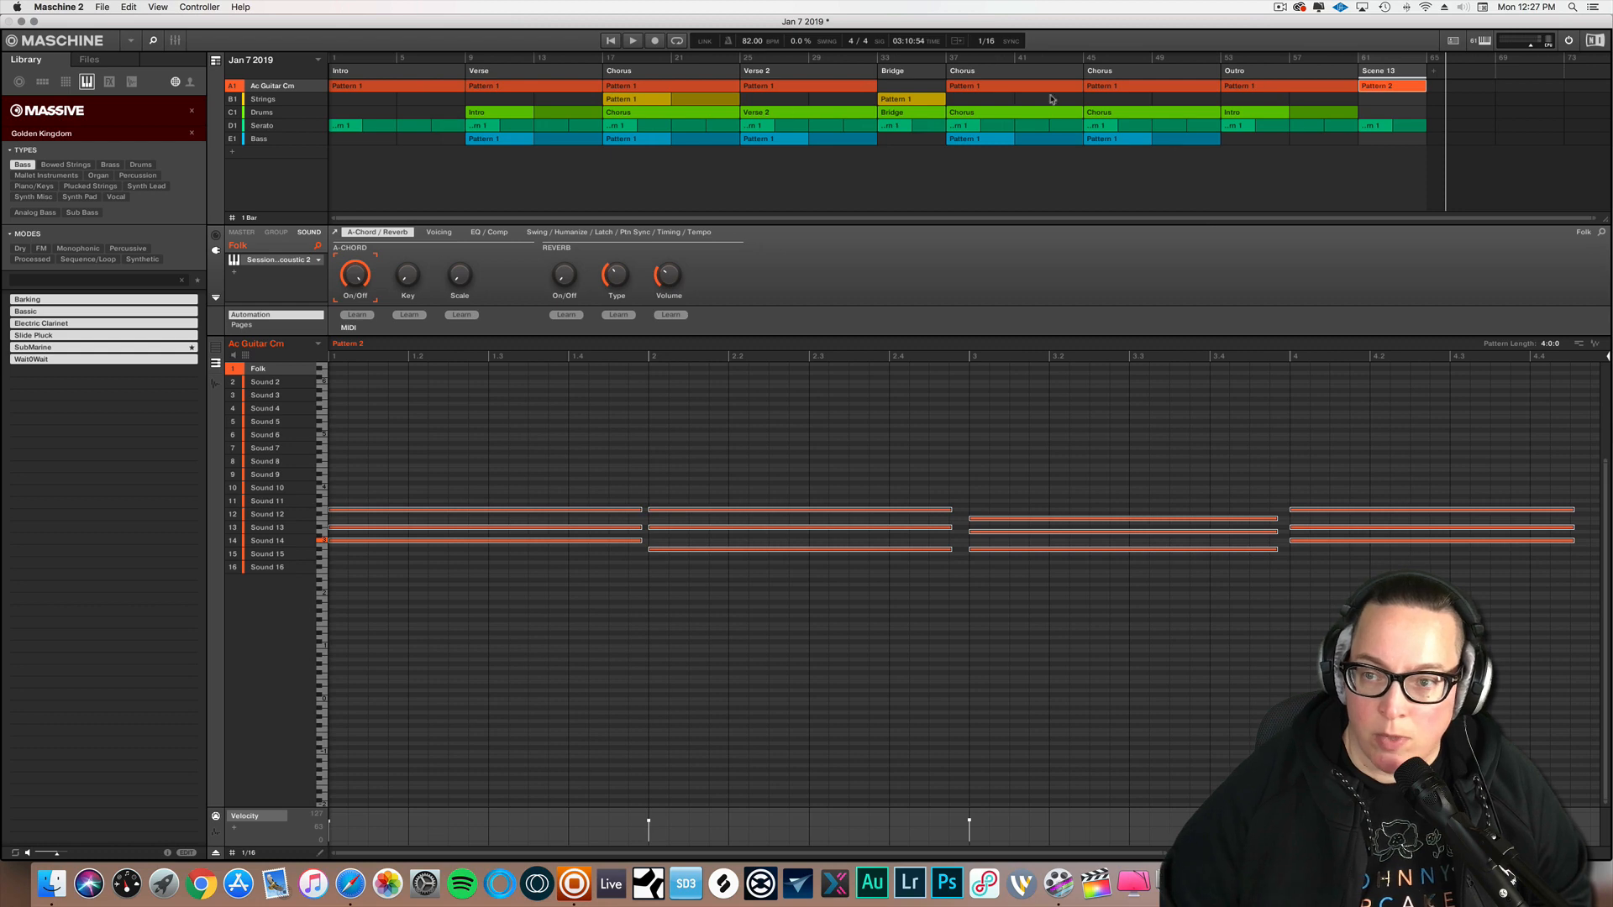
{"action": "left_click", "coordinate": [331, 59]}
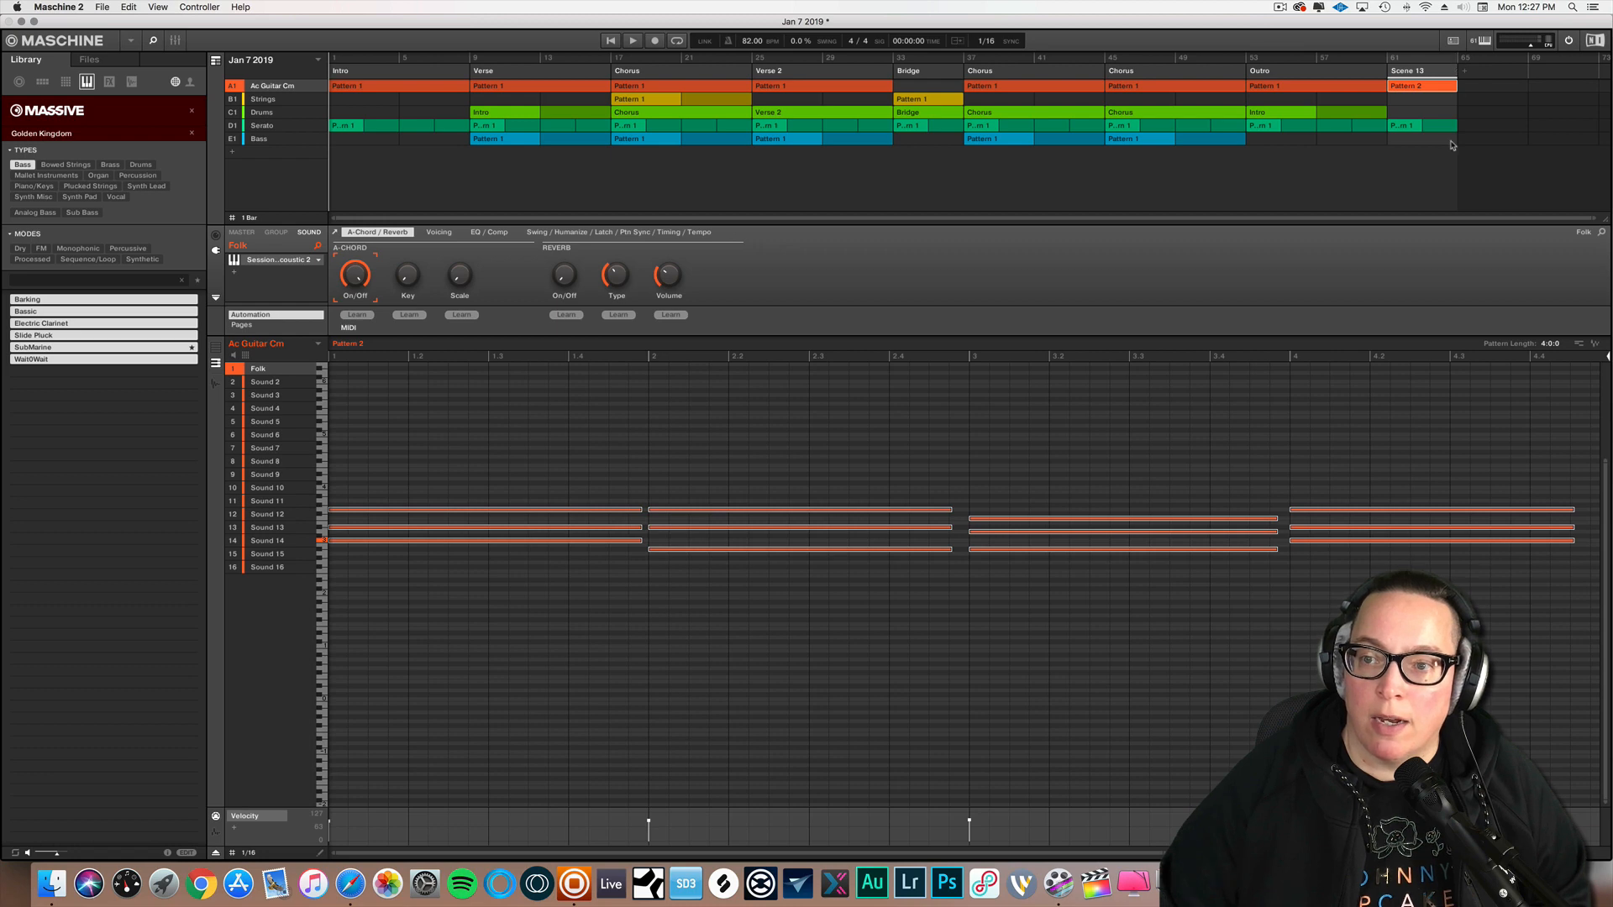
{"action": "left_click", "coordinate": [1441, 59]}
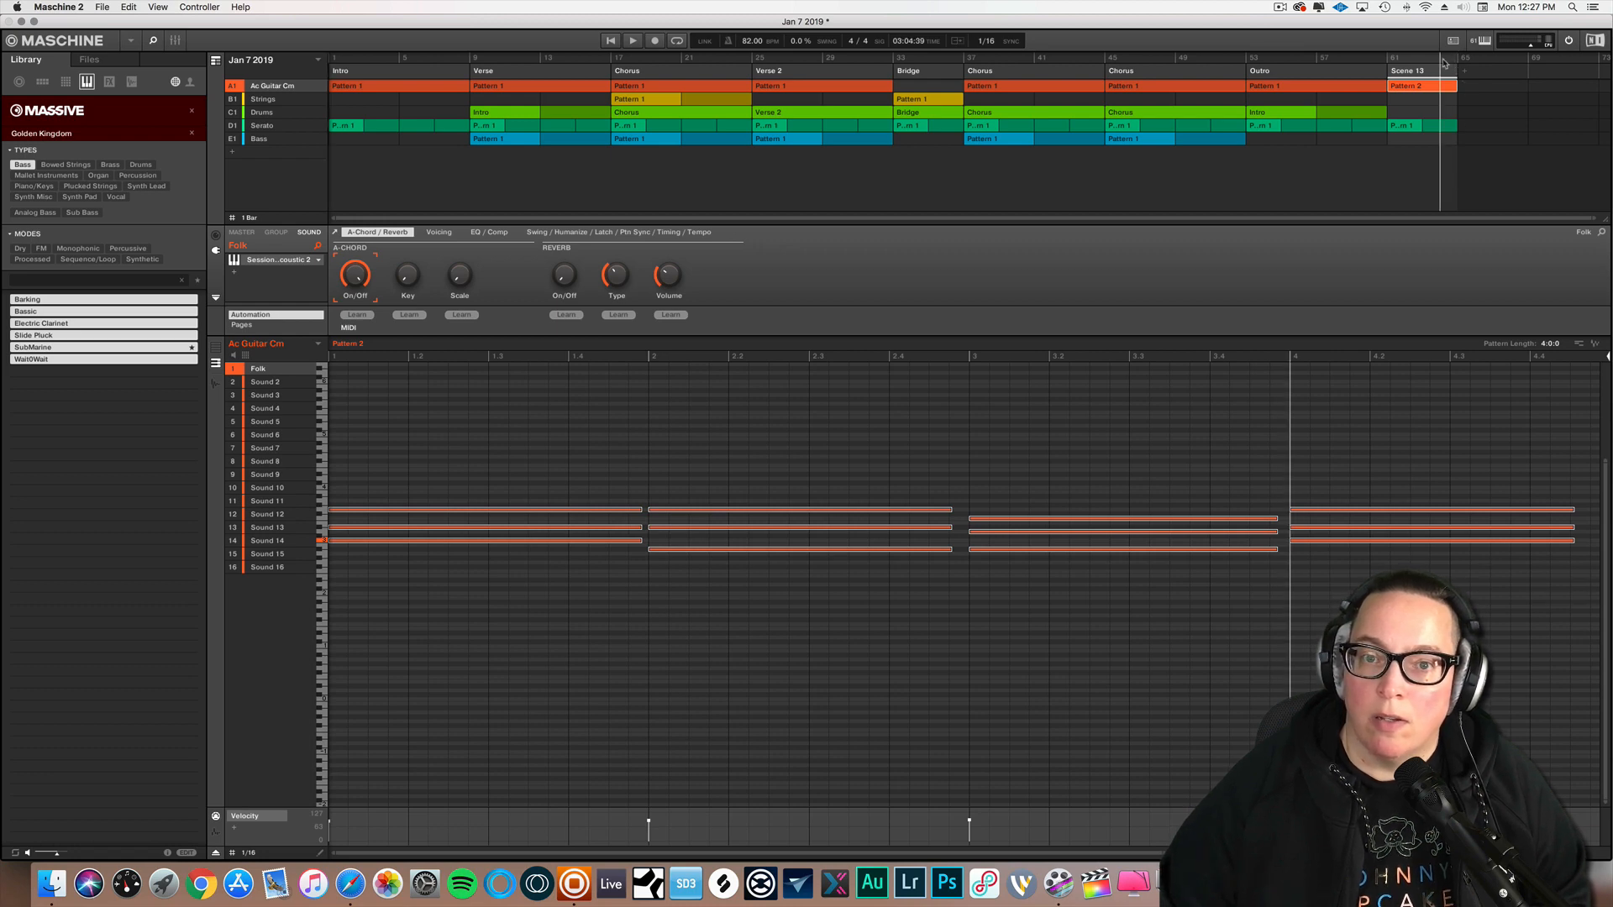
{"action": "left_click", "coordinate": [1453, 61]}
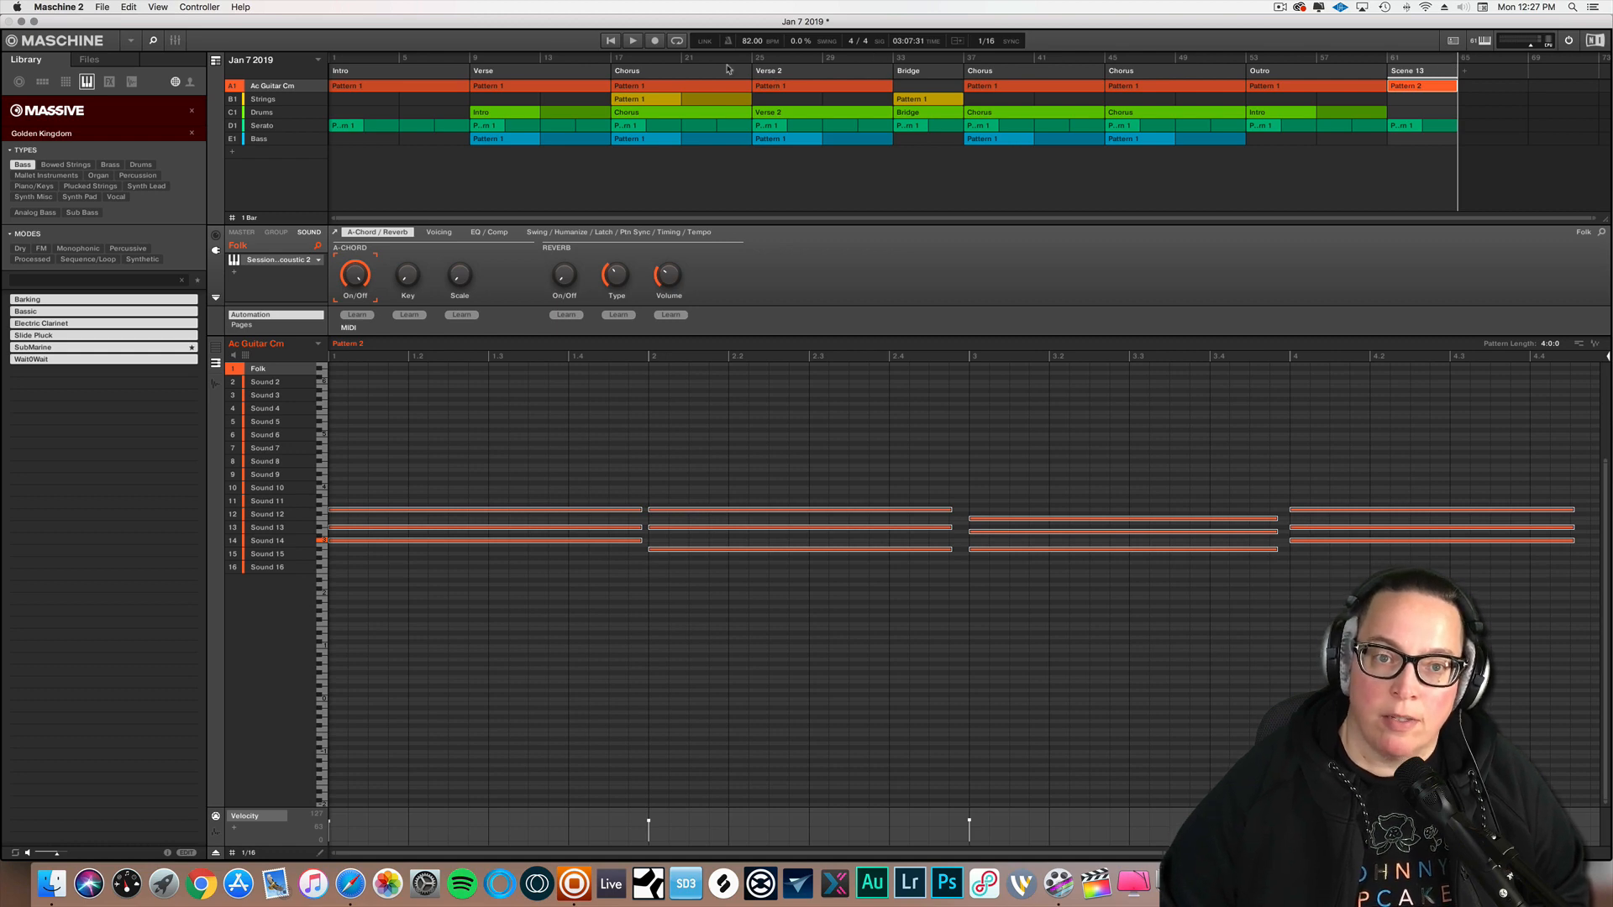
{"action": "left_click", "coordinate": [334, 61]}
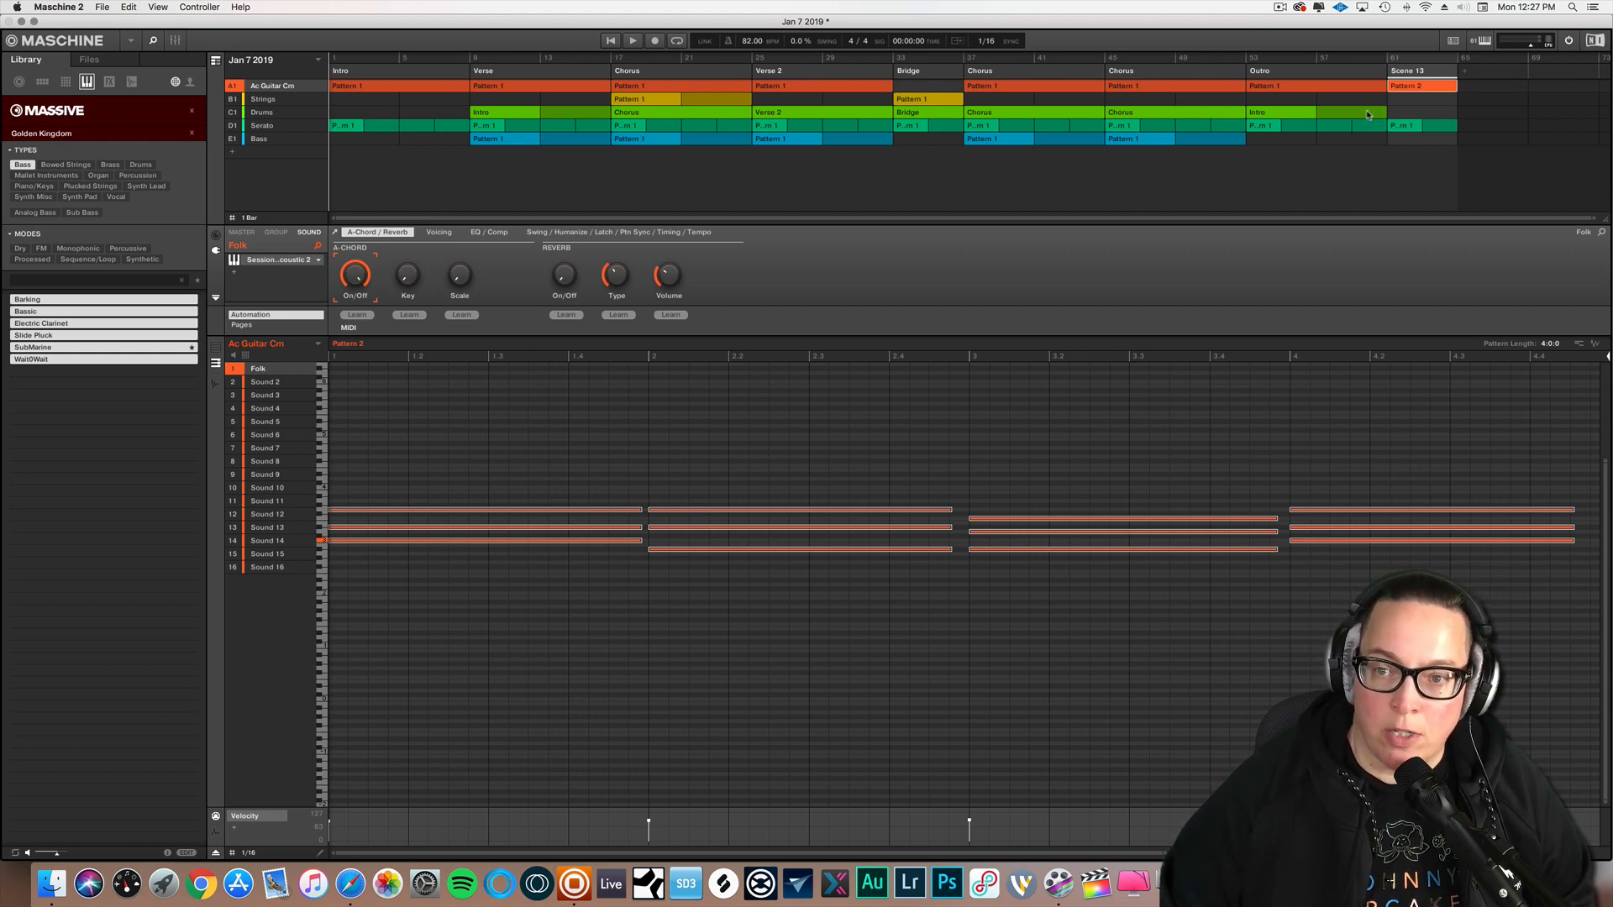
- Place Pattern 1 of the Bass group in the Outro section
{"action": "left_click", "coordinate": [1260, 142]}
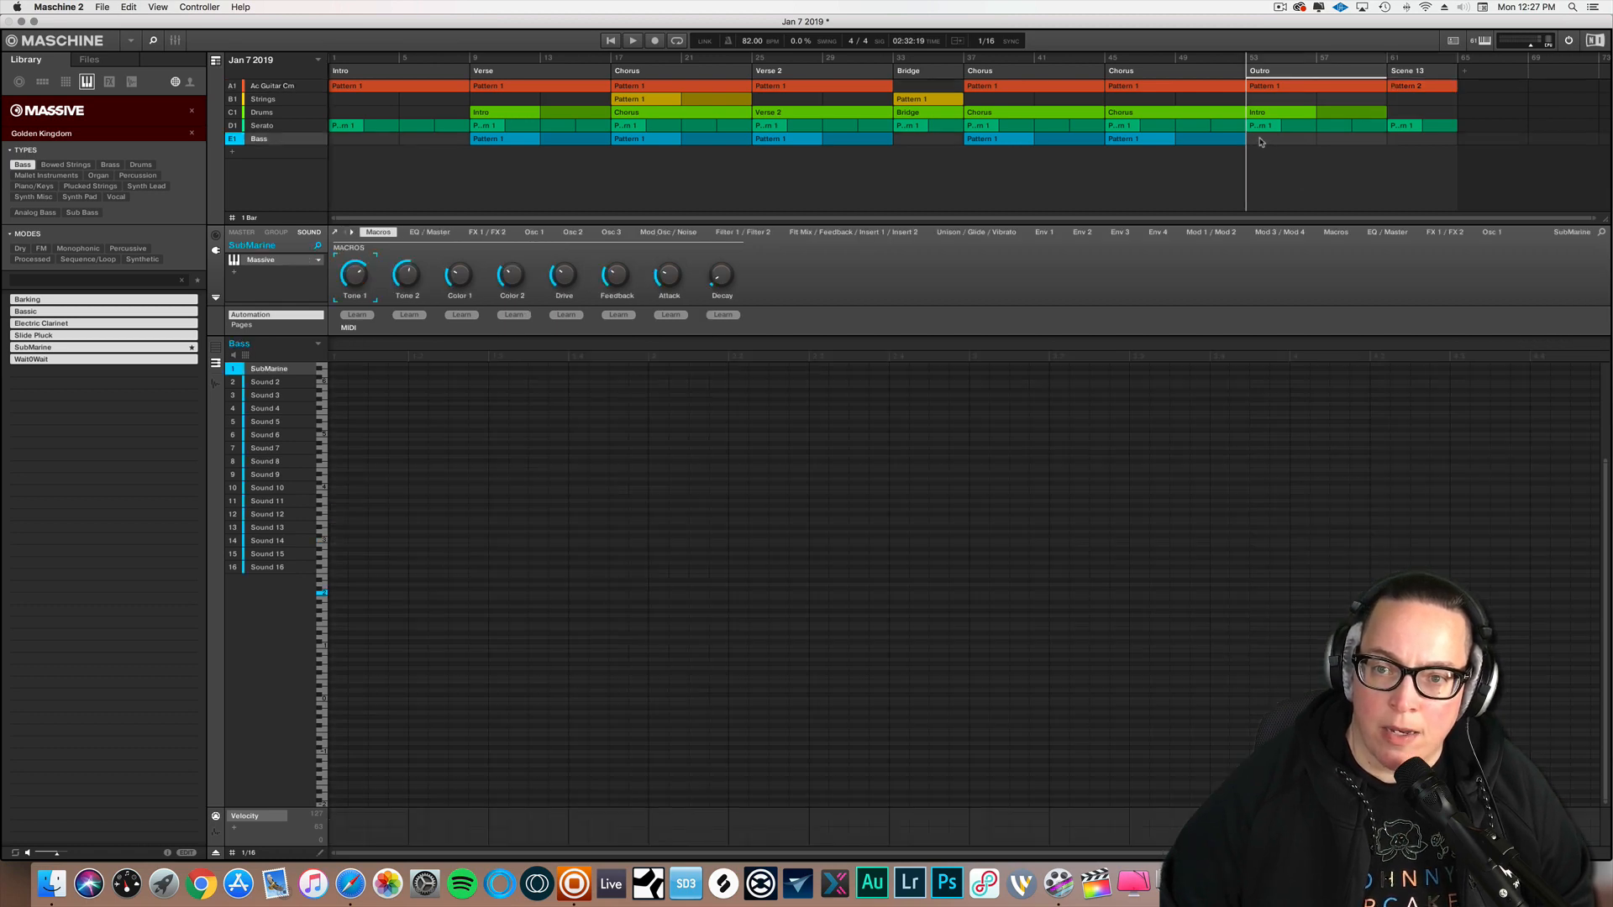
{"action": "right_click", "coordinate": [1260, 143]}
{"action": "mouse_move", "coordinate": [1272, 156]}
{"action": "left_click", "coordinate": [1362, 166]}
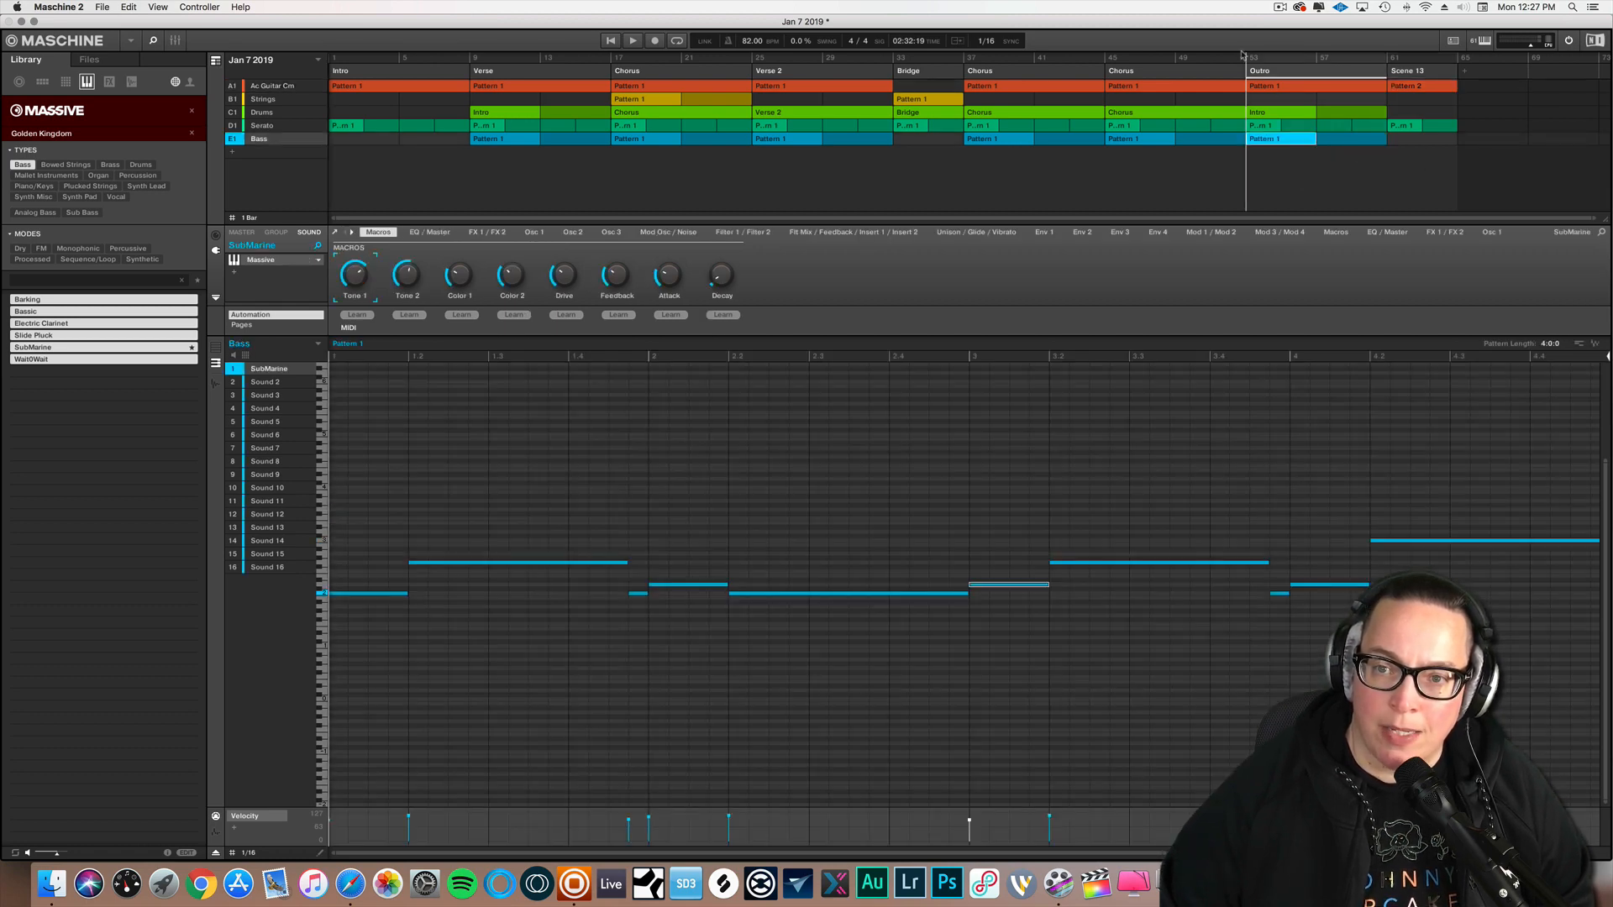
- Play back the section changes leading into the Outro, the Bridge and the section at bar 61
{"action": "left_click", "coordinate": [1209, 60]}
{"action": "key", "text": "space"}
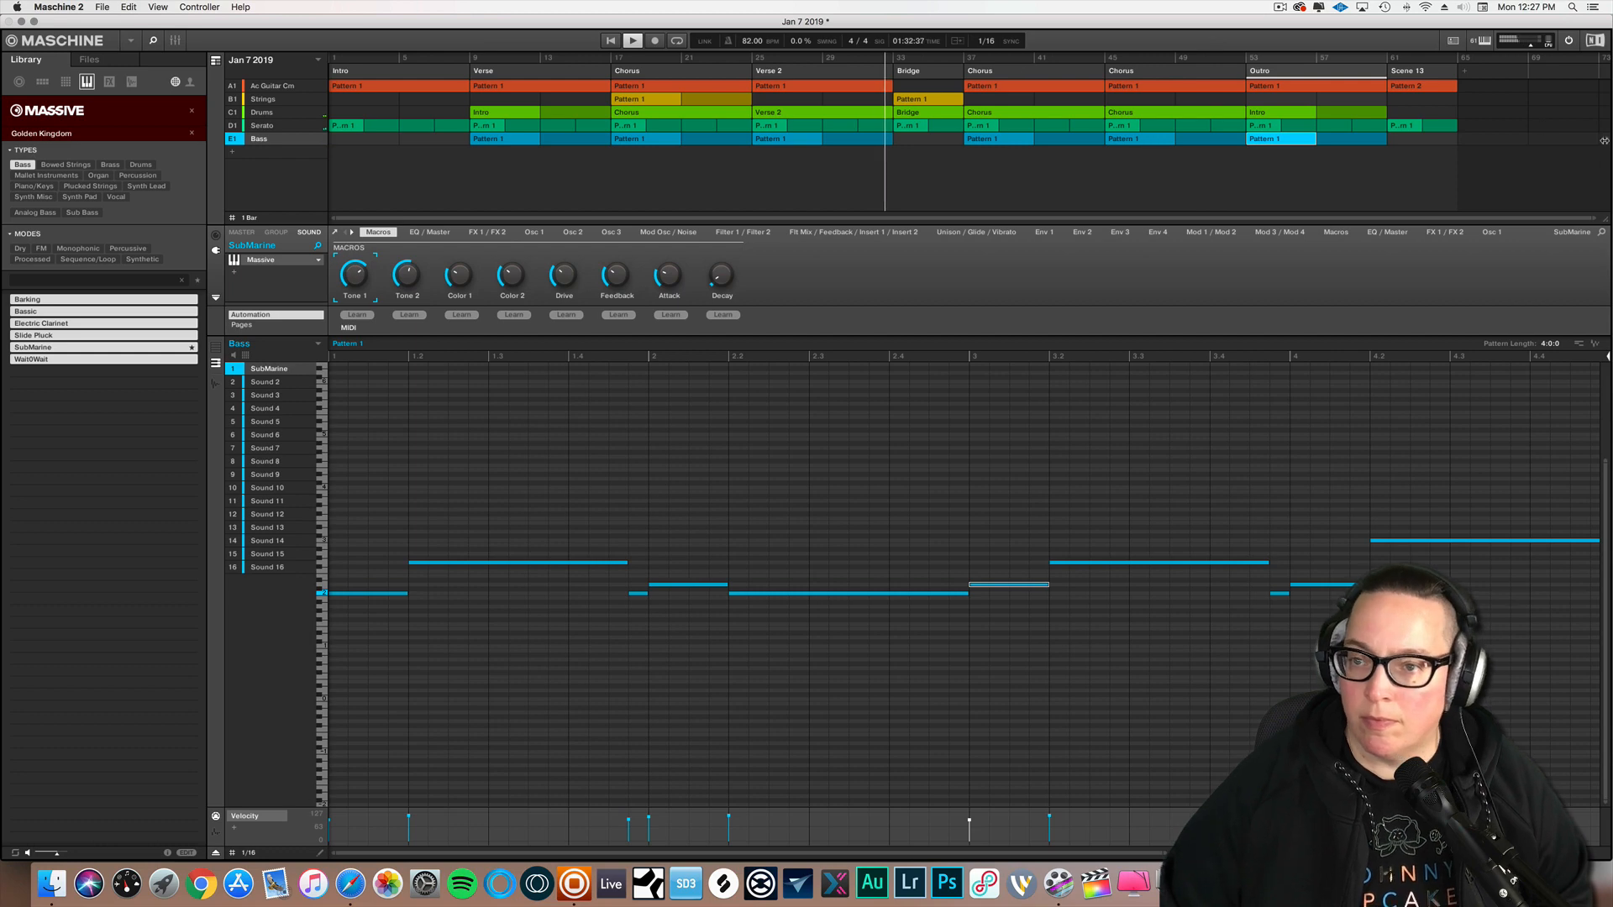
{"action": "left_click", "coordinate": [1383, 63]}
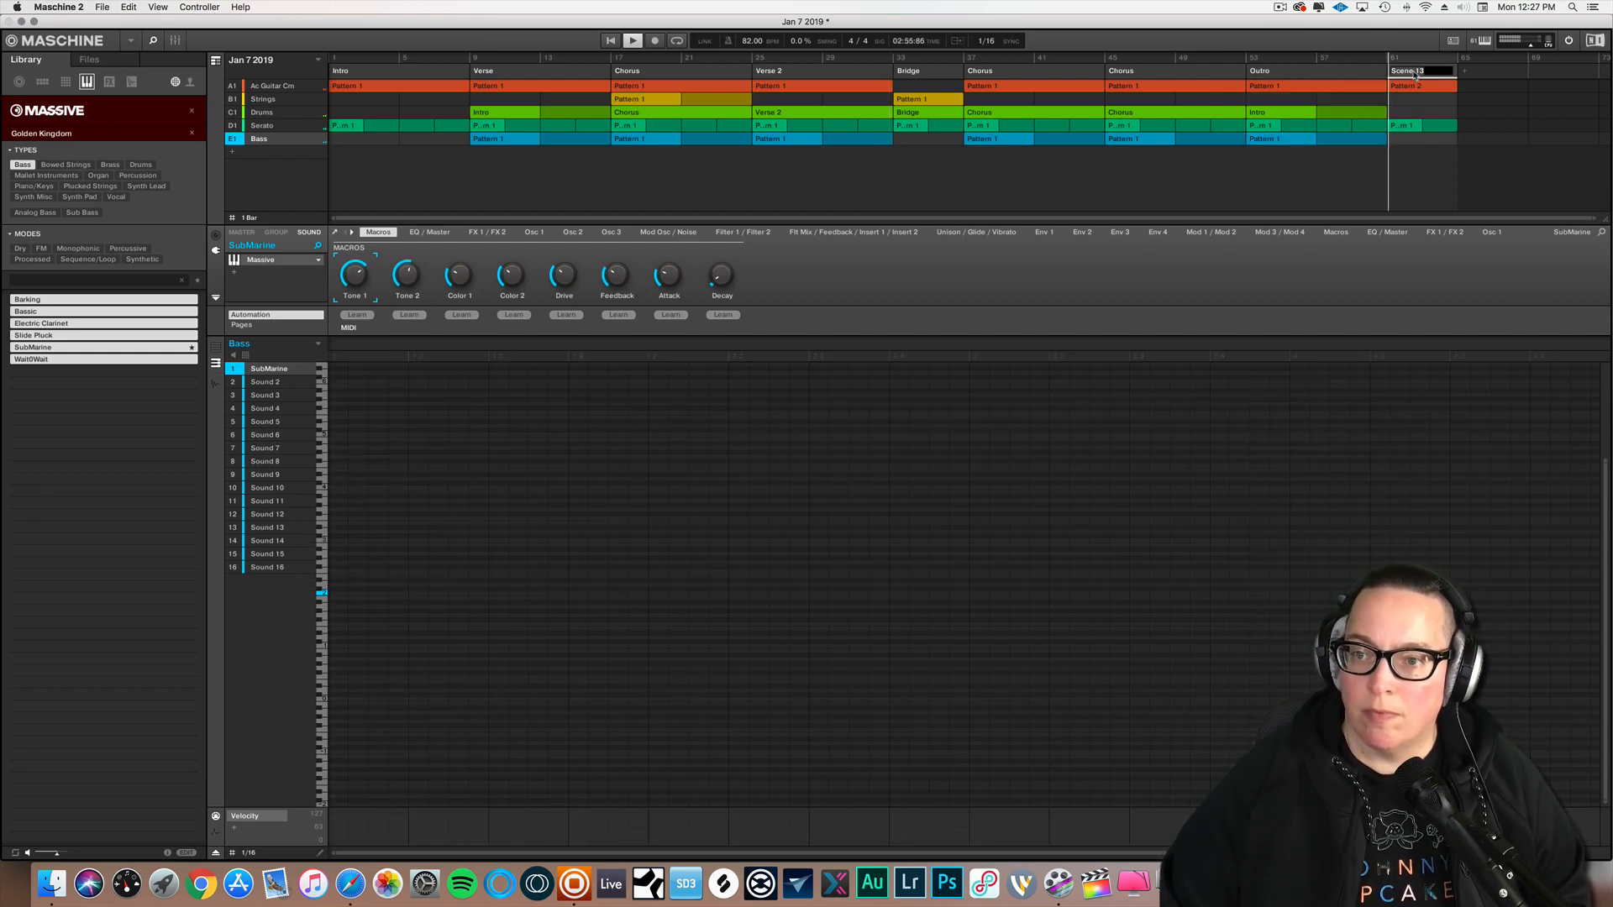
- Rename the section at bar 61 as Outro End
{"action": "double_click", "coordinate": [1413, 71]}
{"action": "type", "text": "O"}
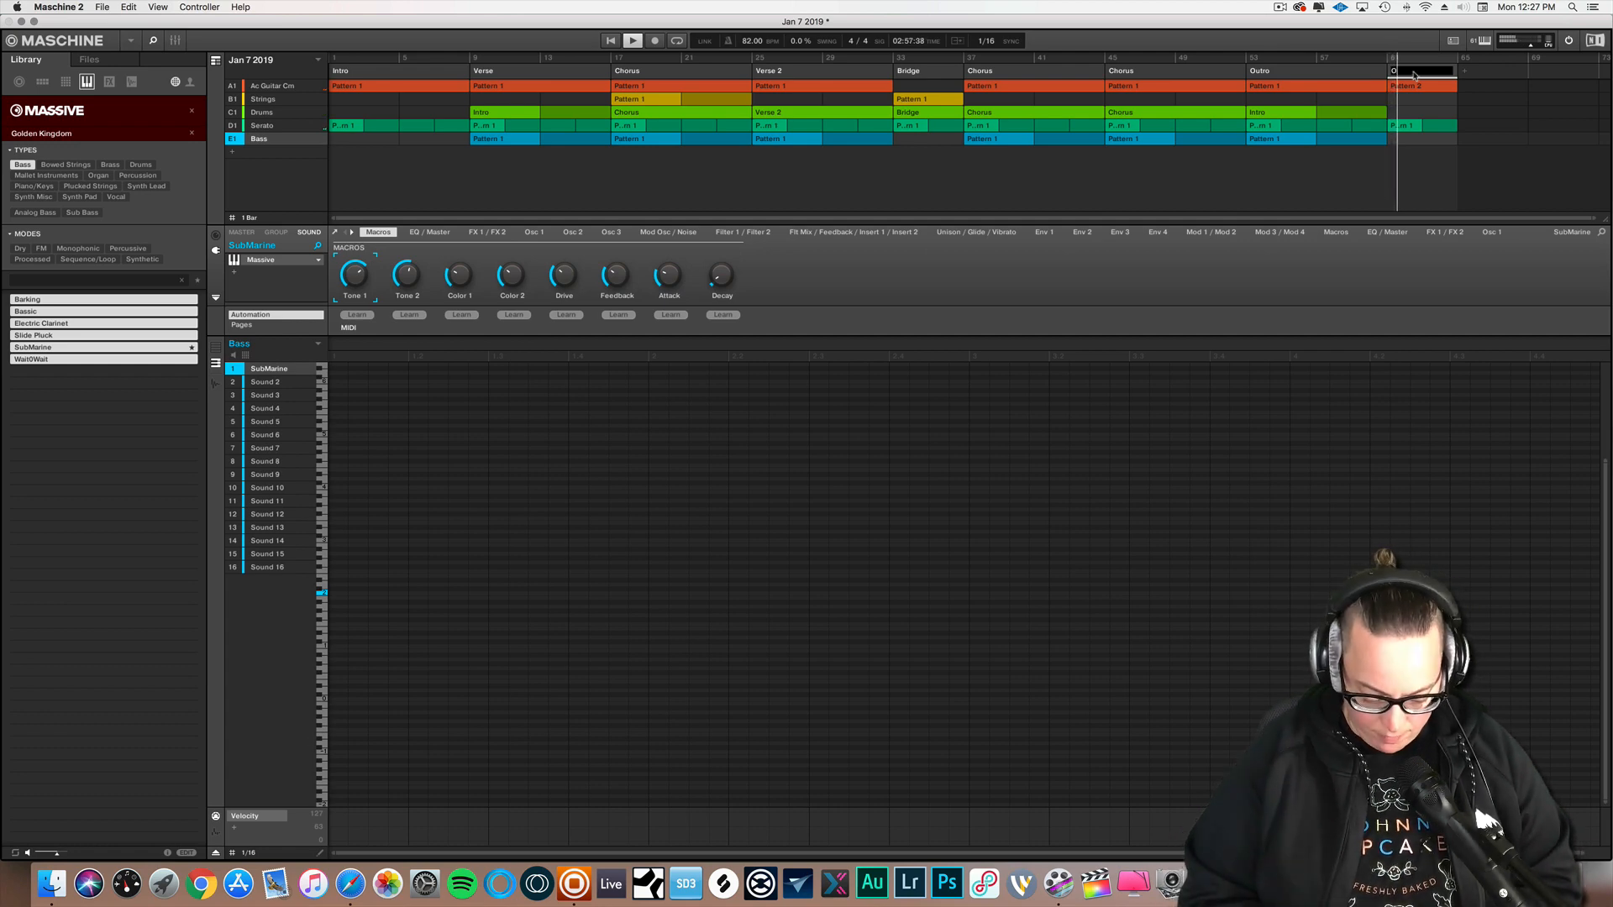
{"action": "type", "text": "utr"}
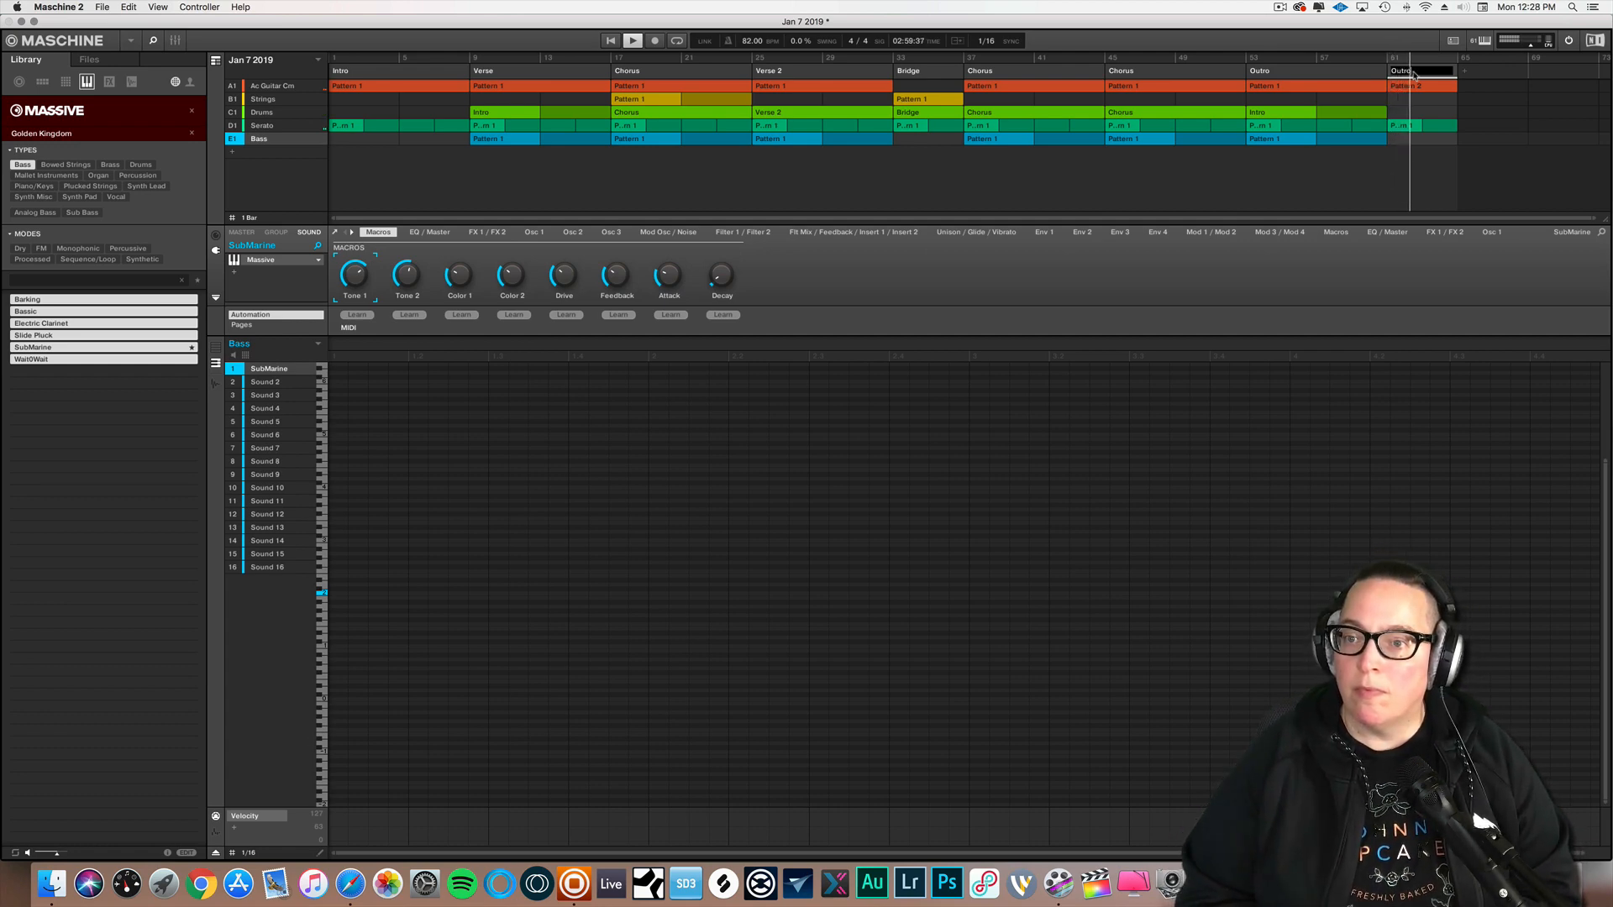
{"action": "type", "text": "o"}
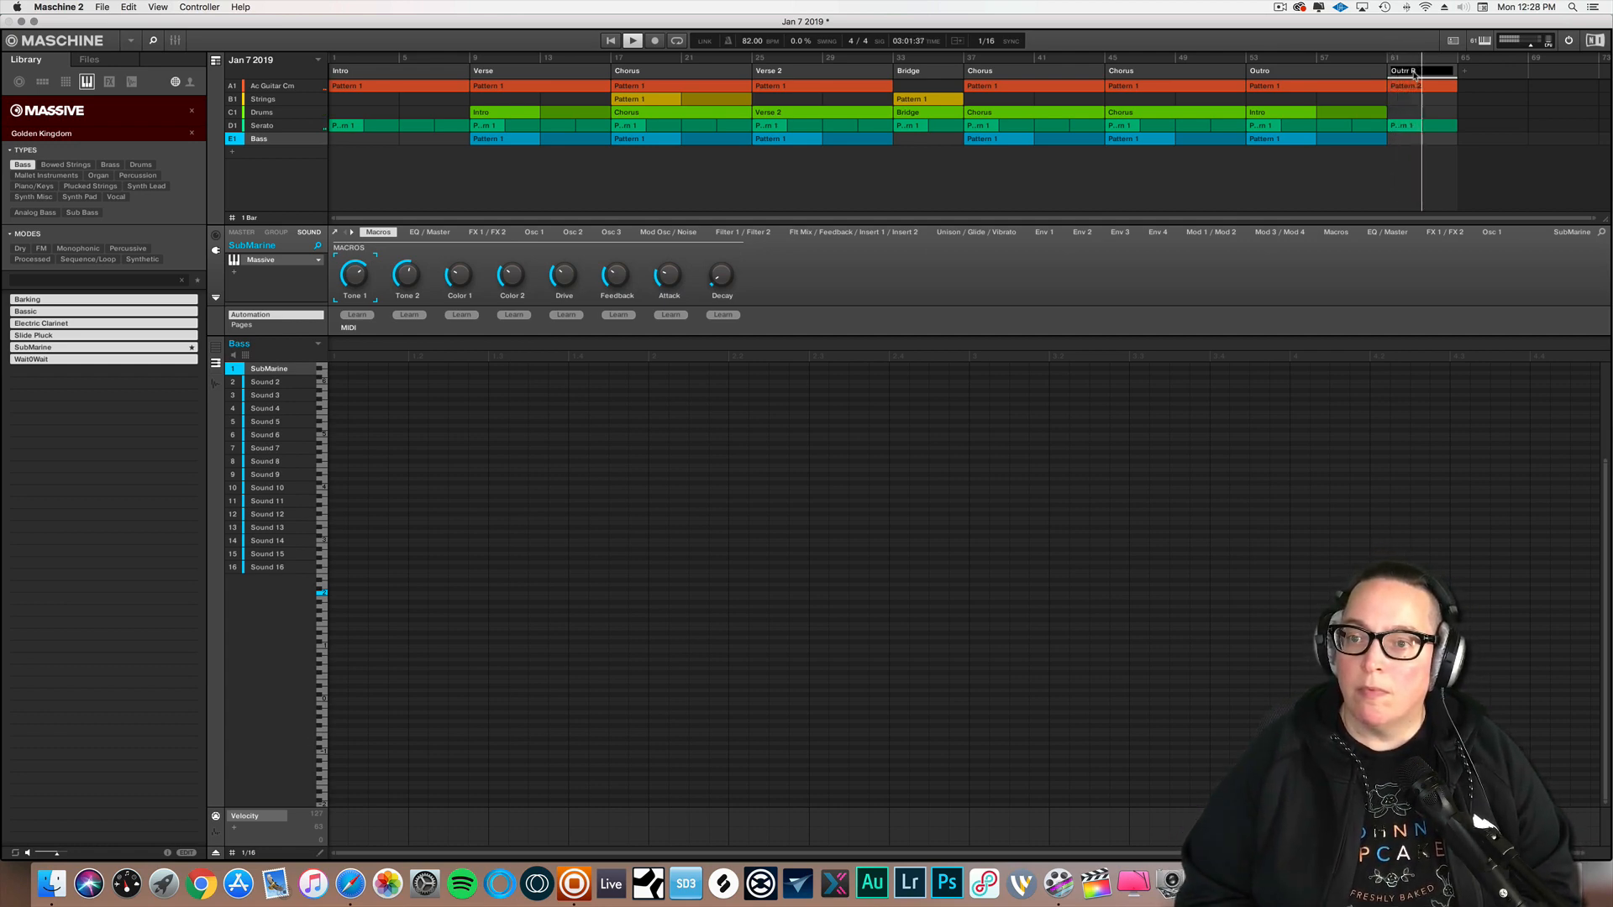
{"action": "type", "text": " End"}
{"action": "key", "text": "Return"}
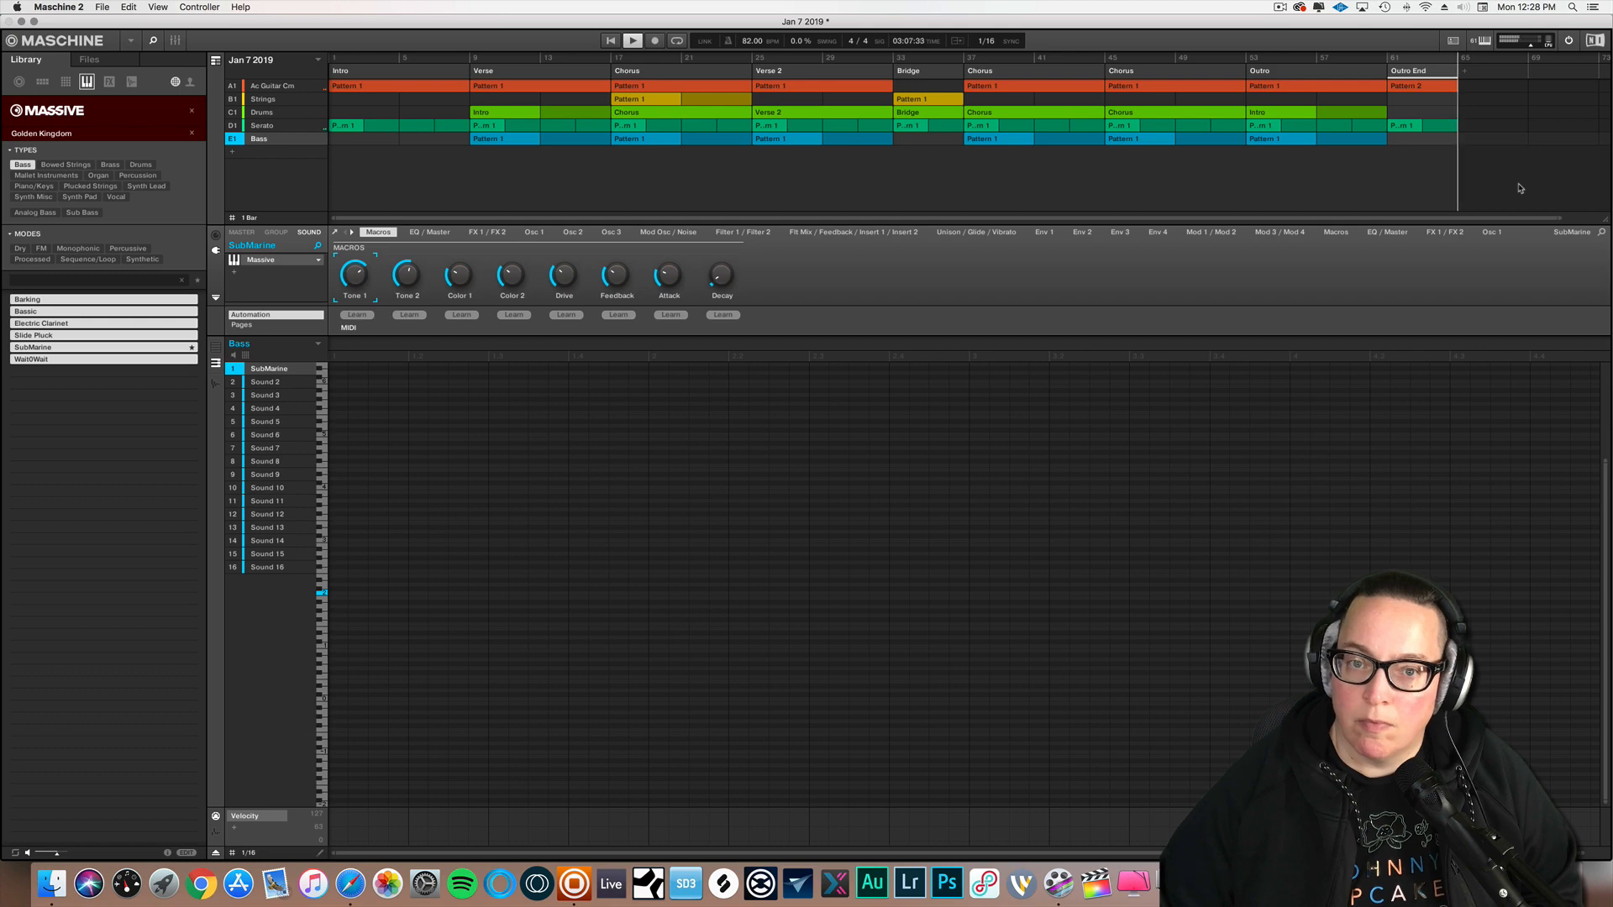
- Stop playback and set up the song's audio export with the range All and Sound Outputs as the source
{"action": "key", "text": "space"}
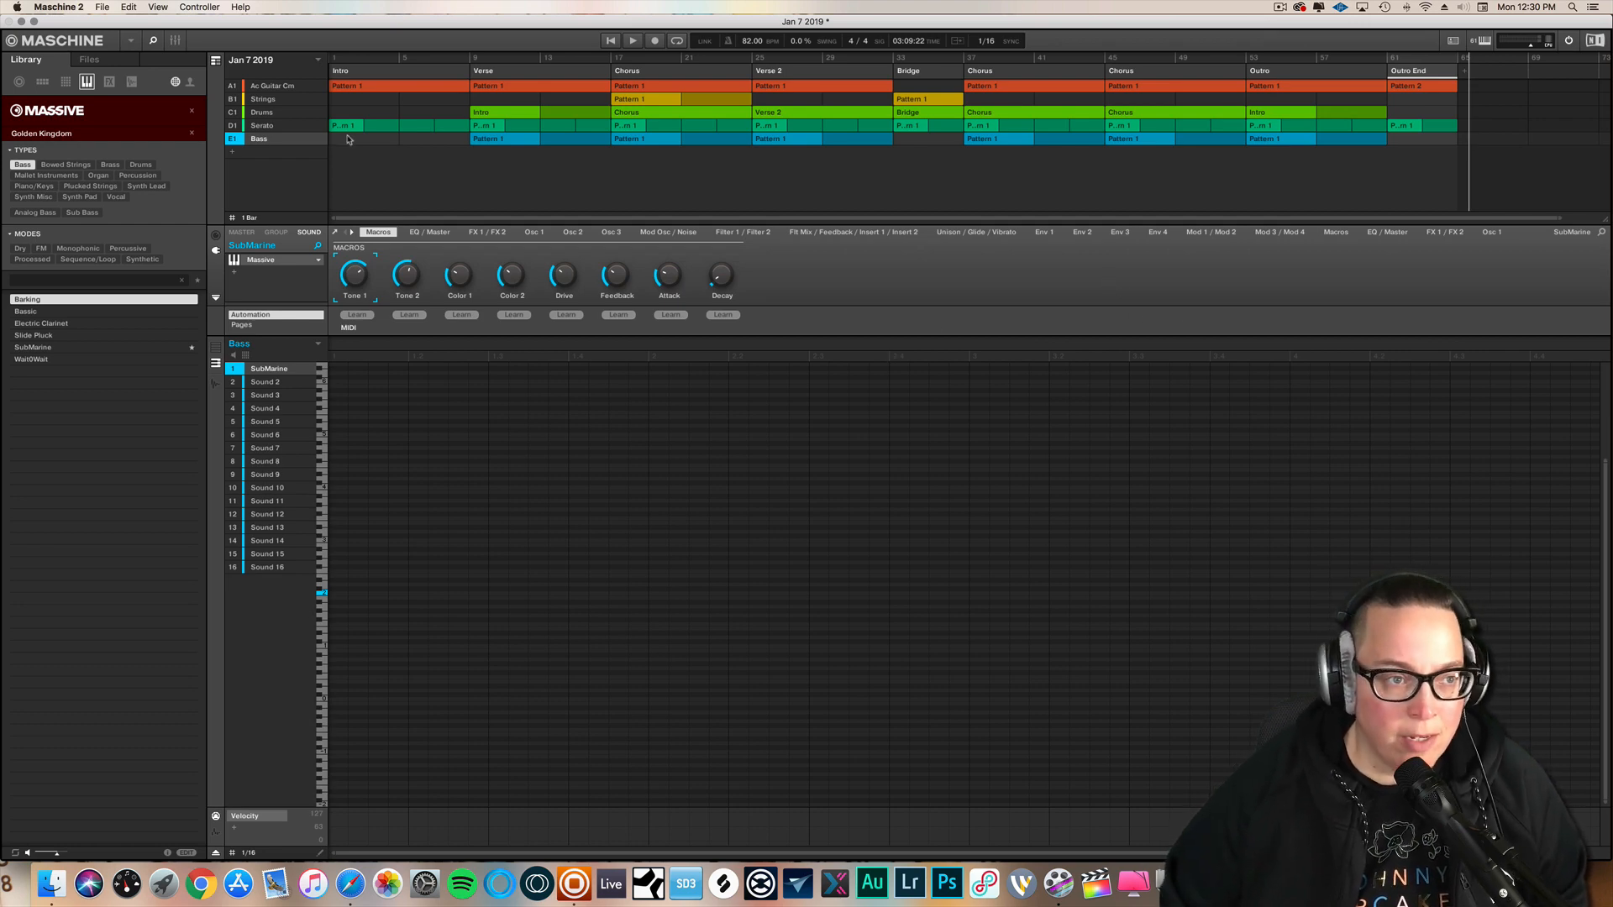
{"action": "left_click", "coordinate": [105, 7]}
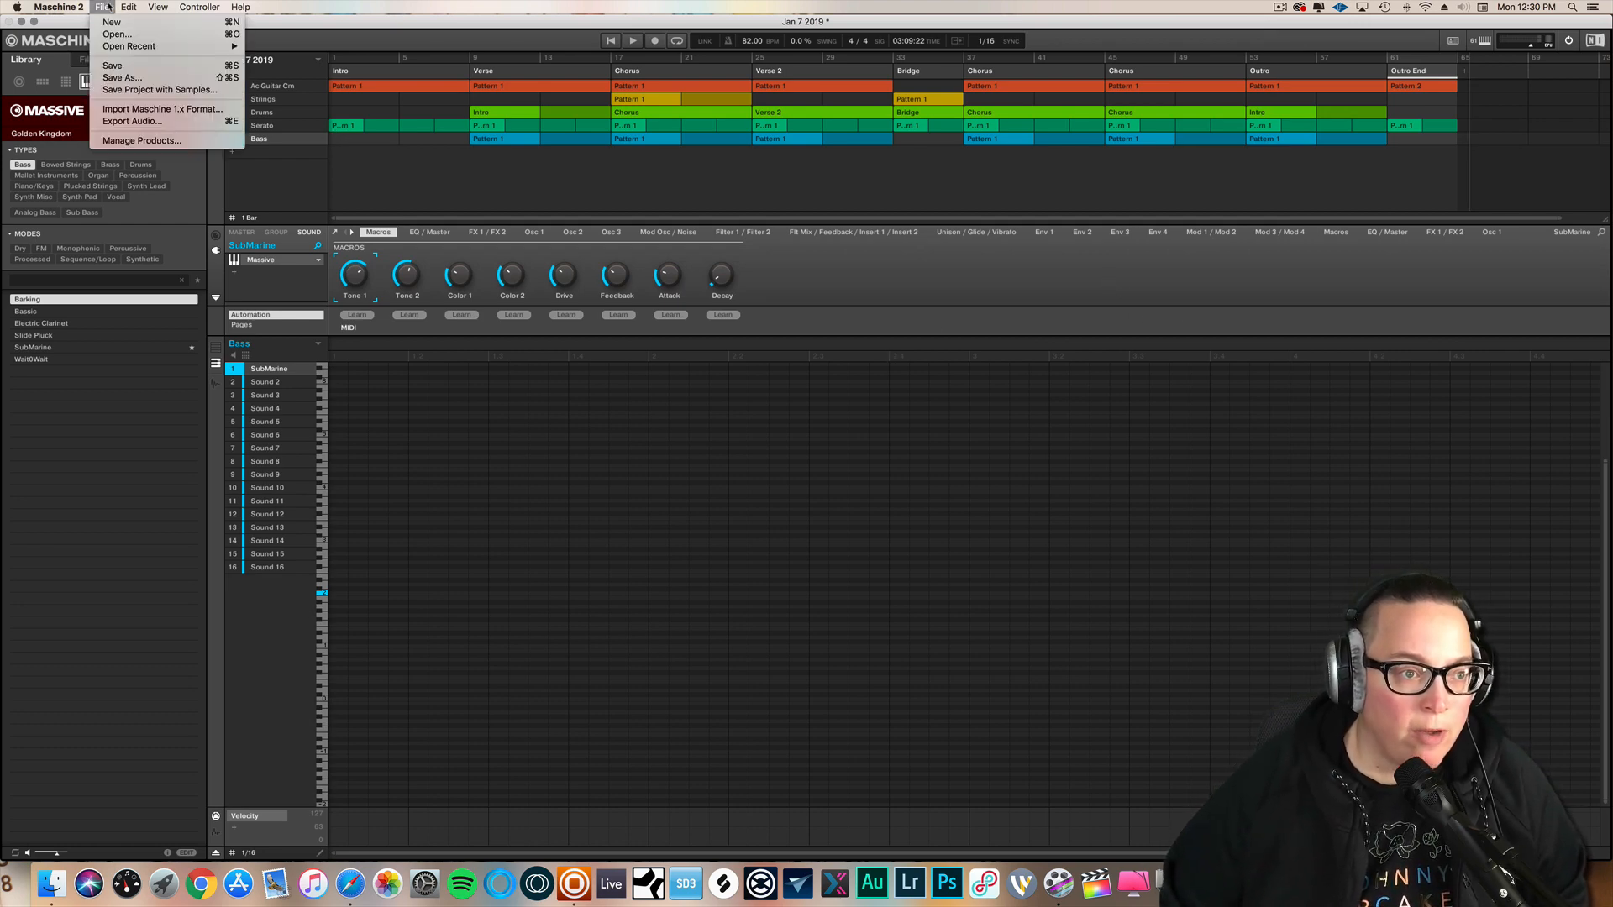
{"action": "left_click", "coordinate": [132, 121]}
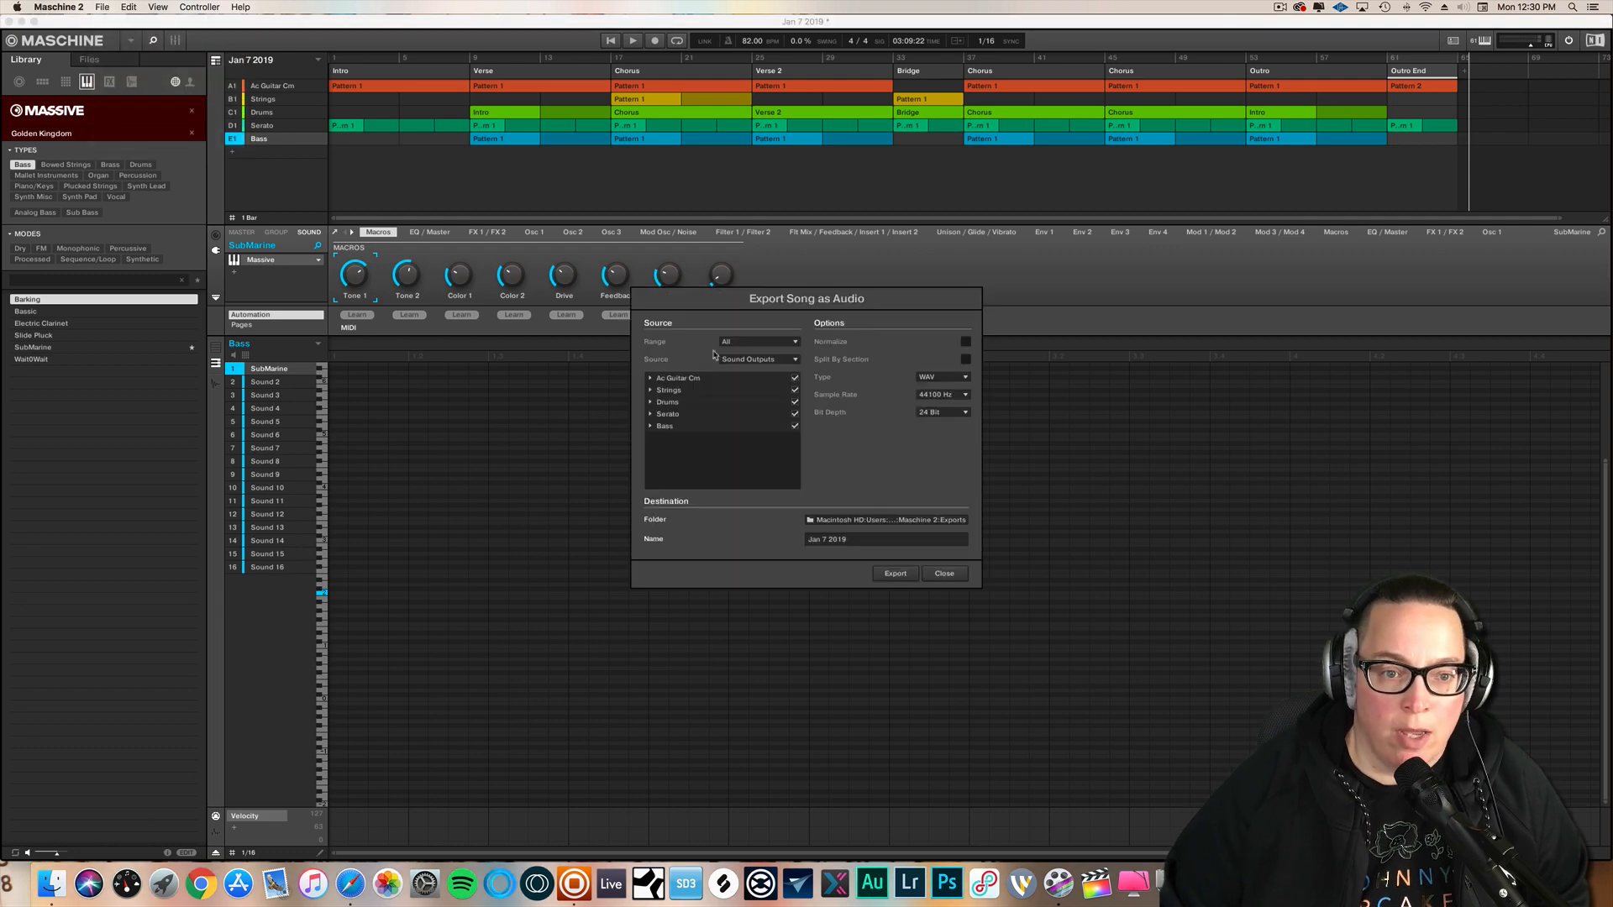
{"action": "left_click", "coordinate": [777, 343]}
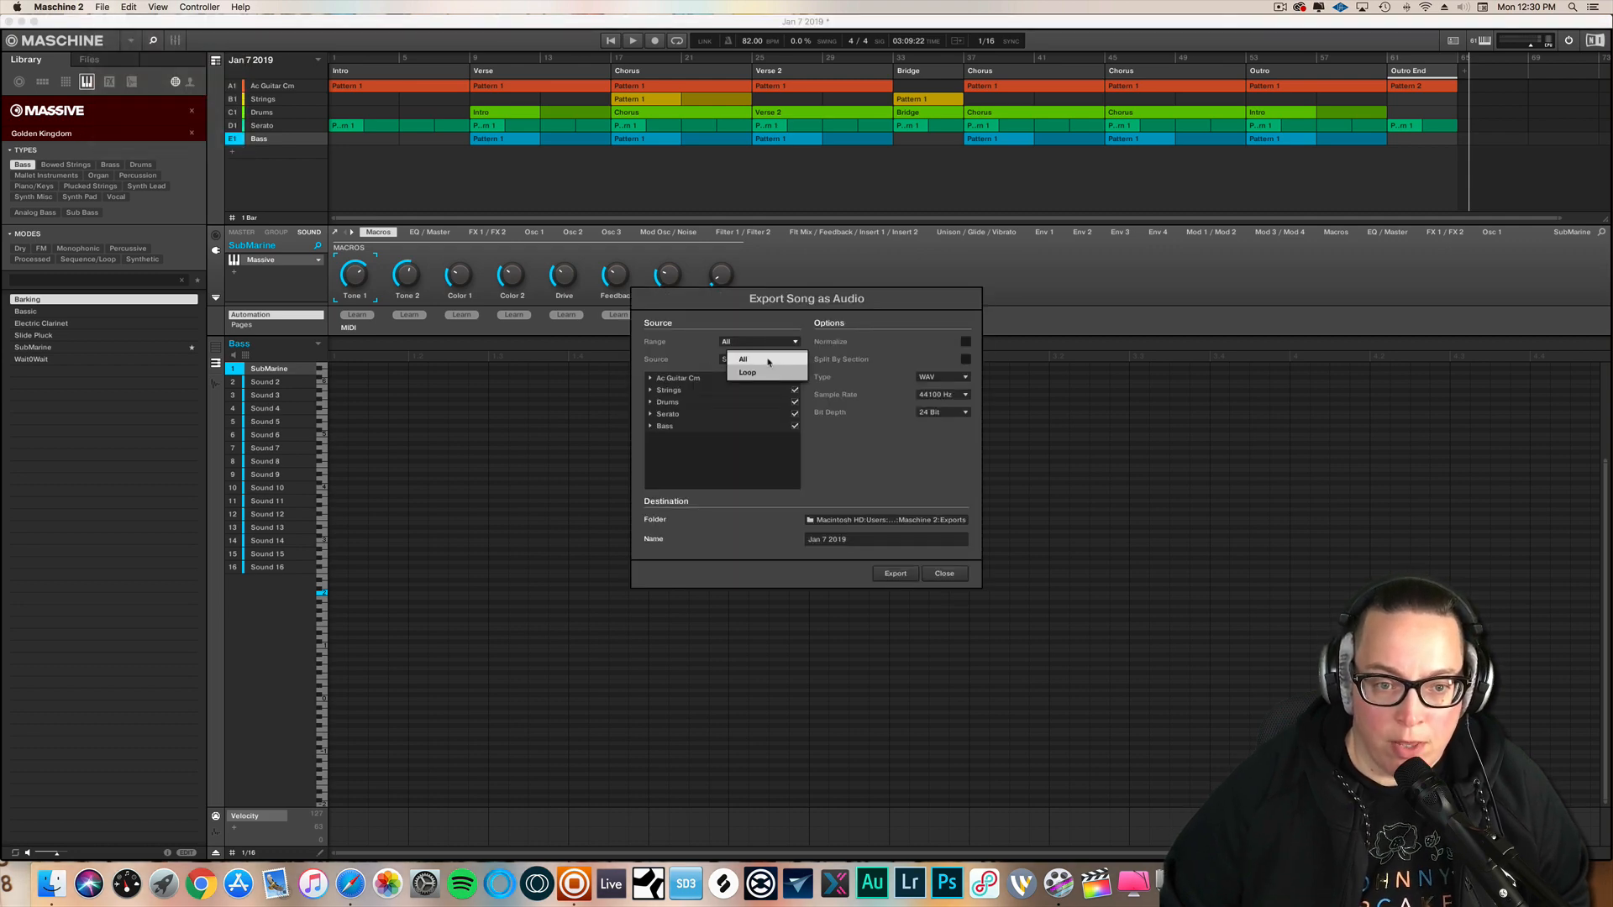
{"action": "left_click", "coordinate": [768, 360]}
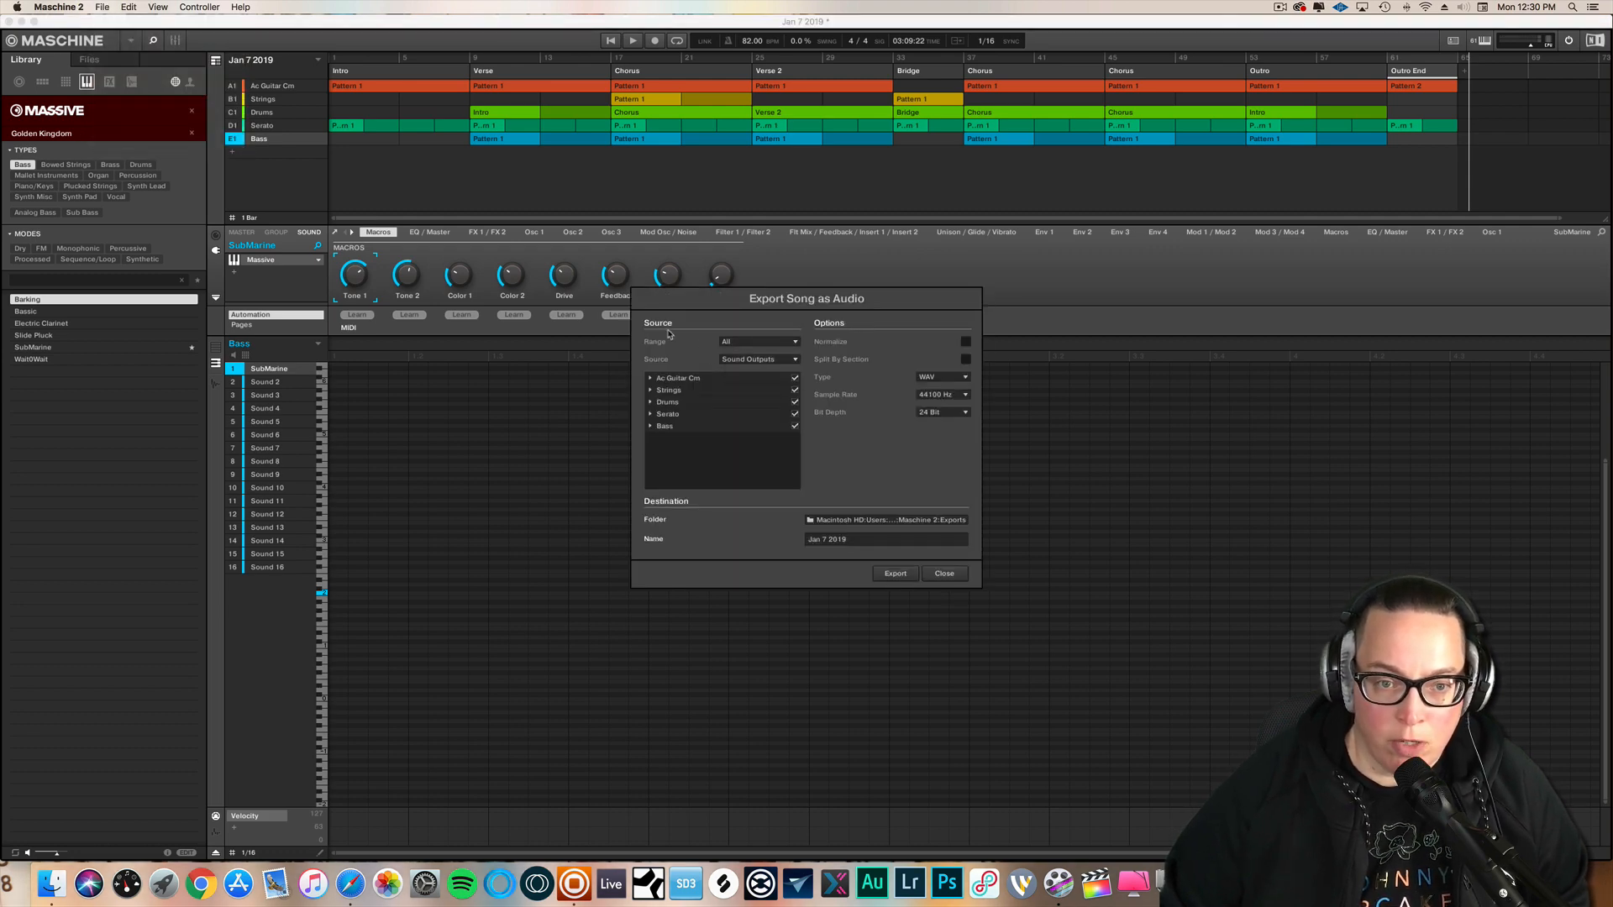
{"action": "left_click", "coordinate": [759, 359]}
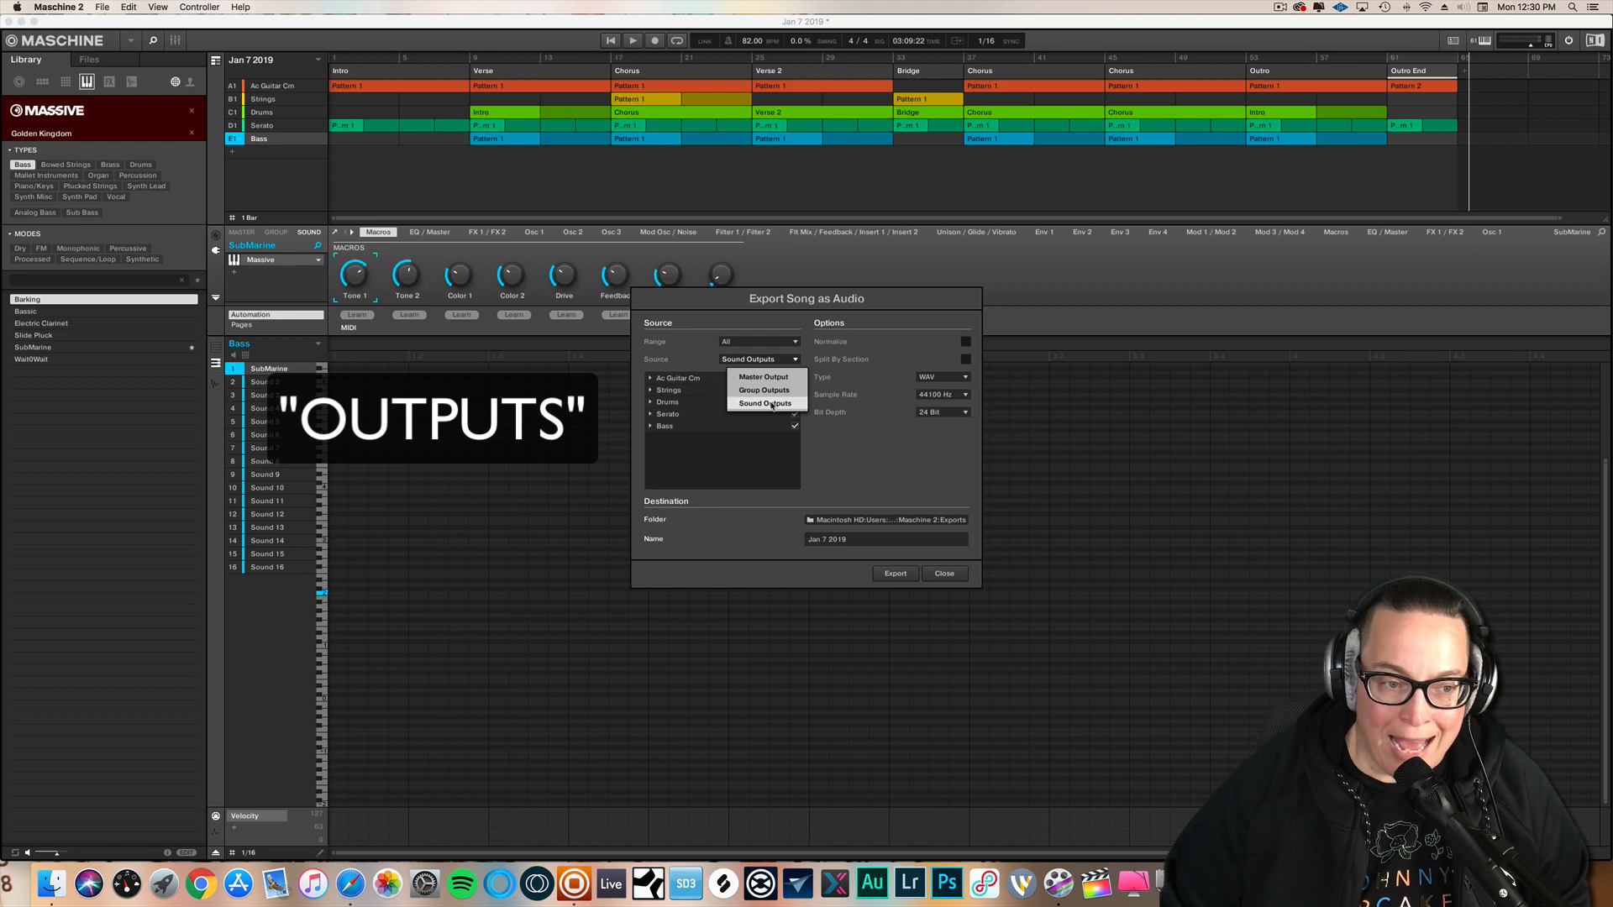
{"action": "left_click", "coordinate": [771, 404]}
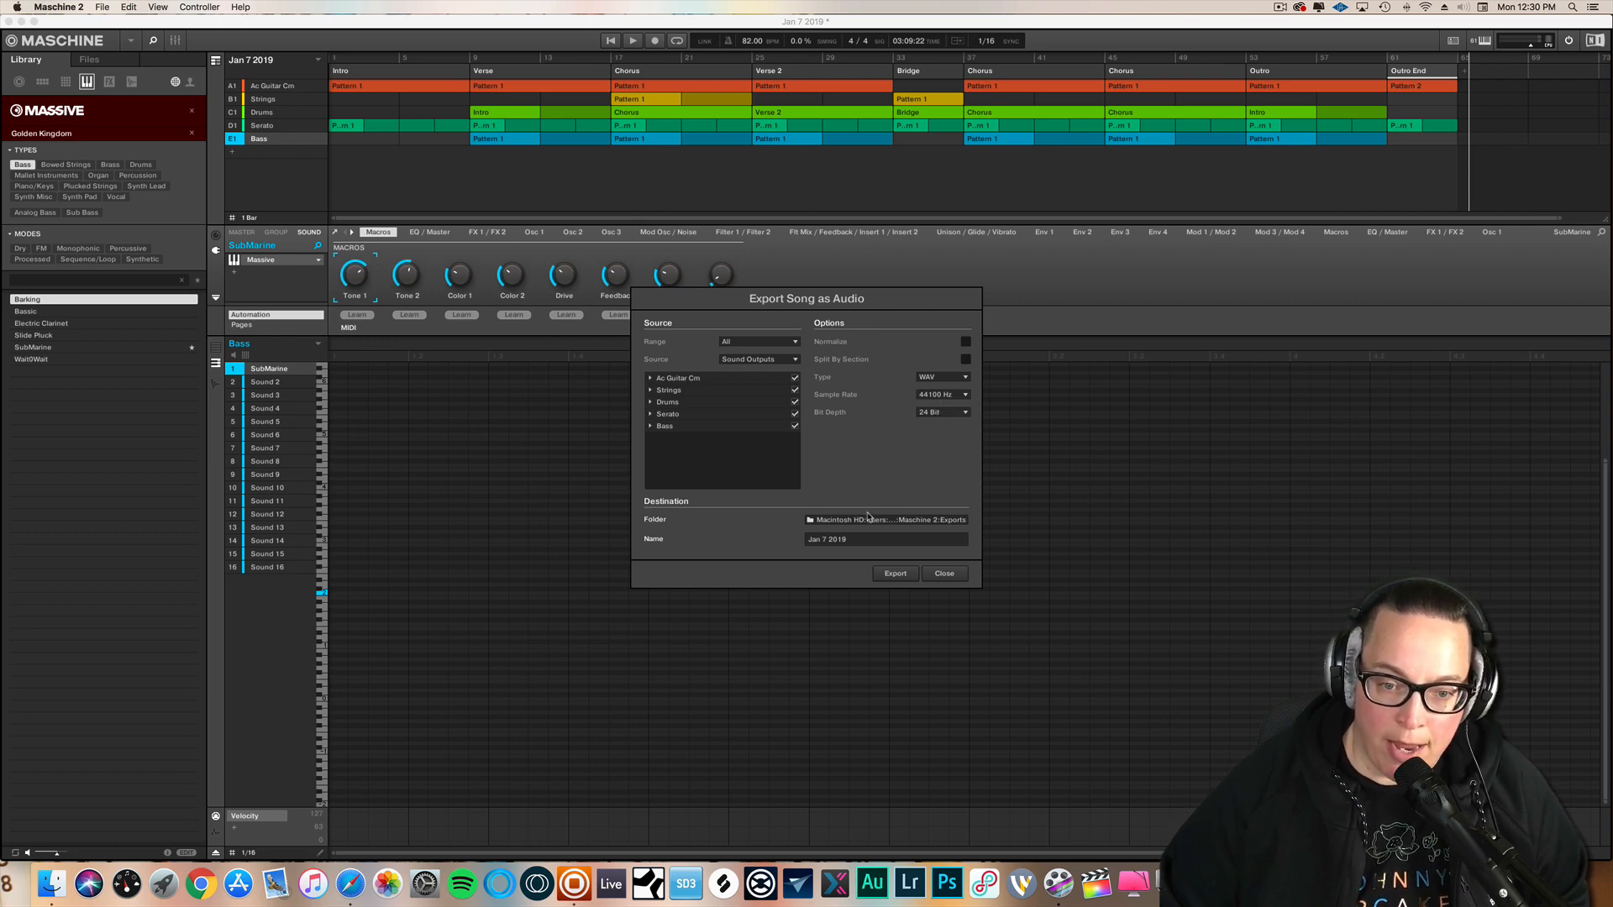
- Set the export folder to the Desktop, export the song as audio and close the export dialog
{"action": "left_click", "coordinate": [824, 521]}
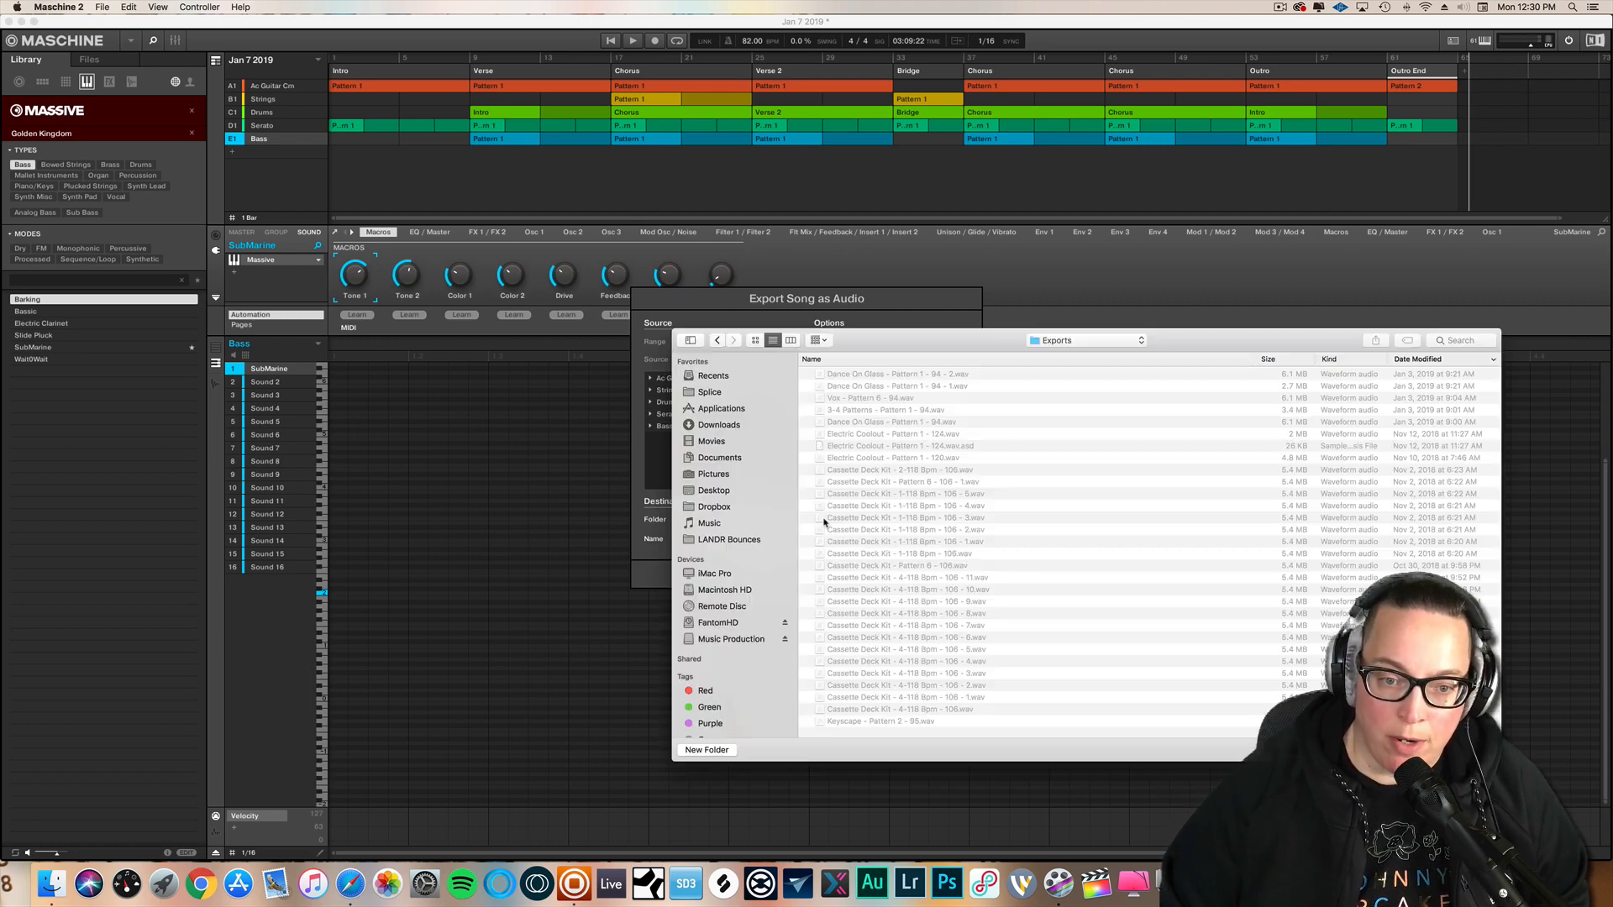
{"action": "left_click", "coordinate": [714, 491]}
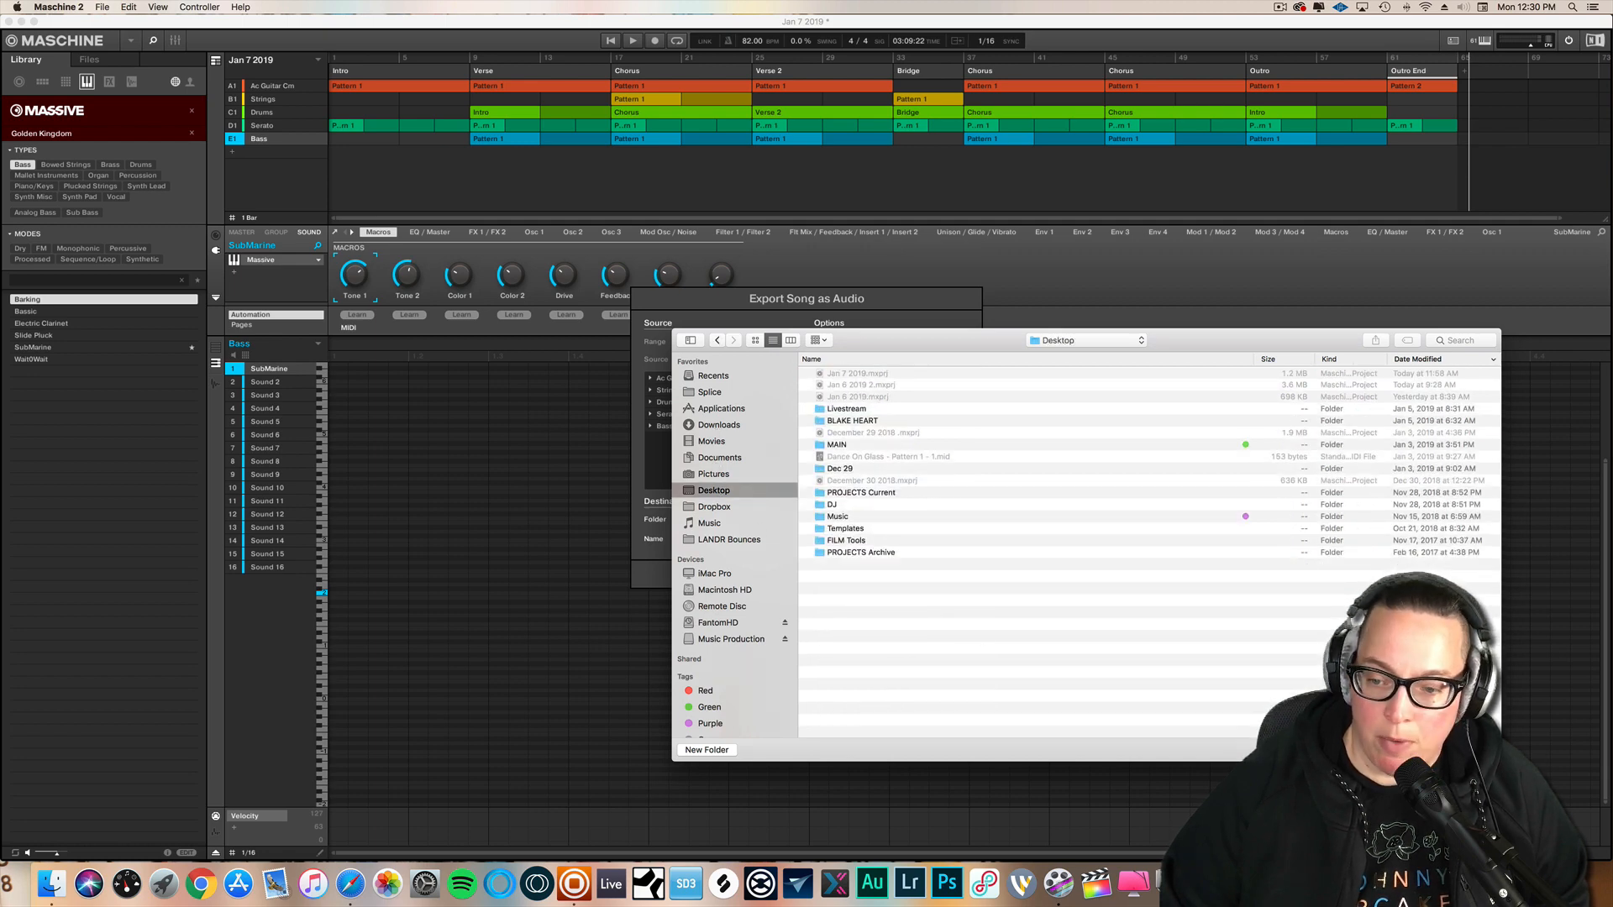
{"action": "key", "text": "Return"}
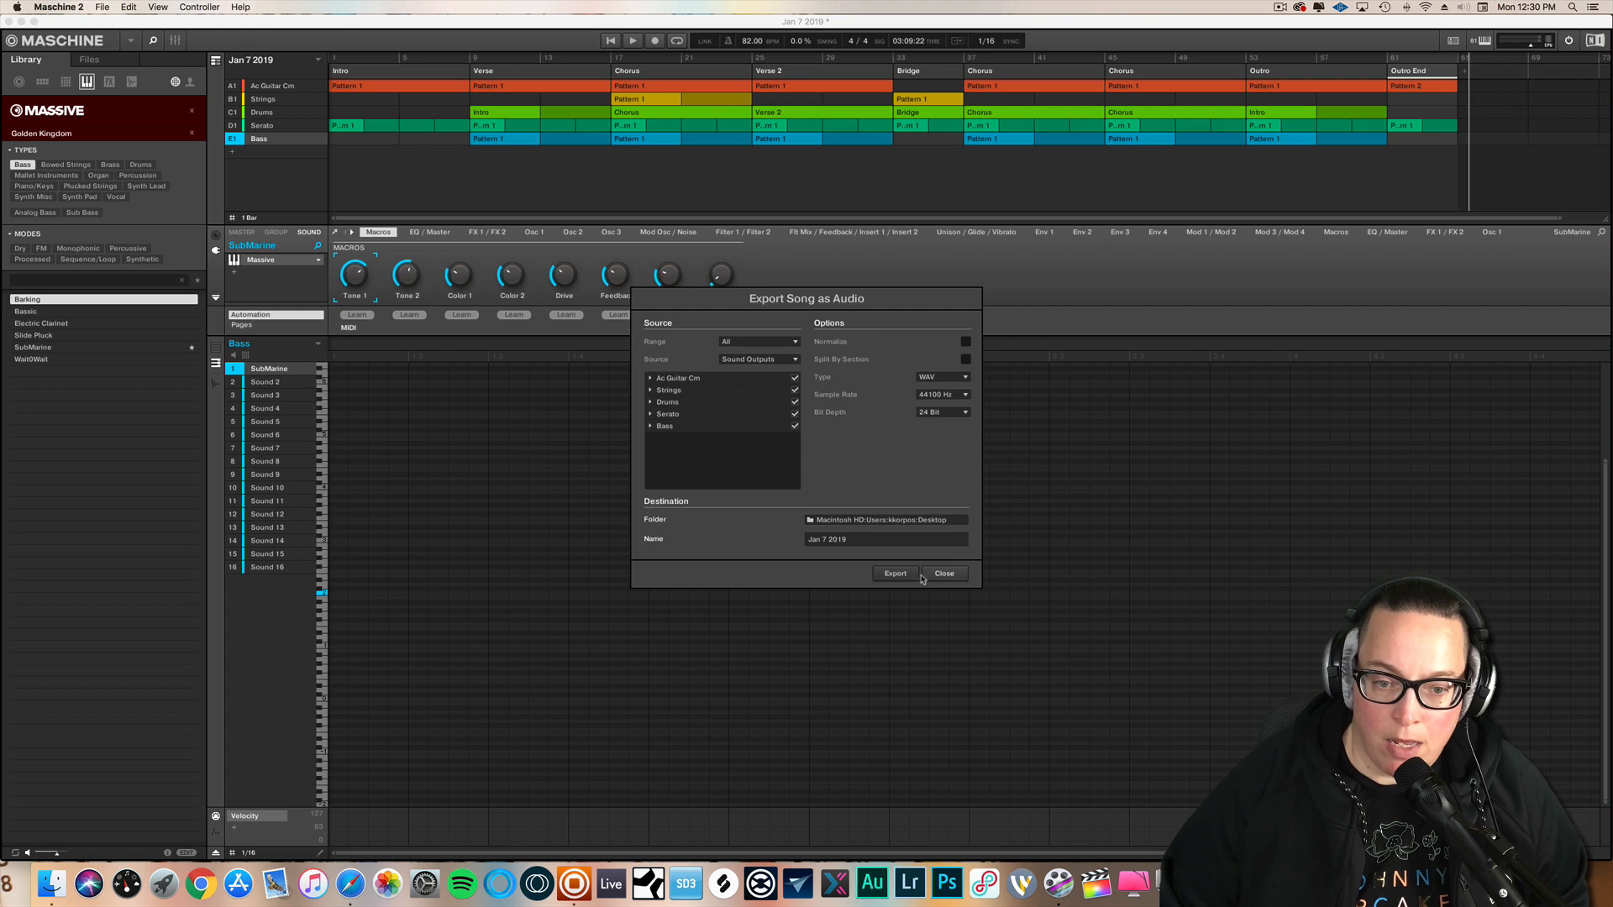
{"action": "left_click", "coordinate": [894, 574]}
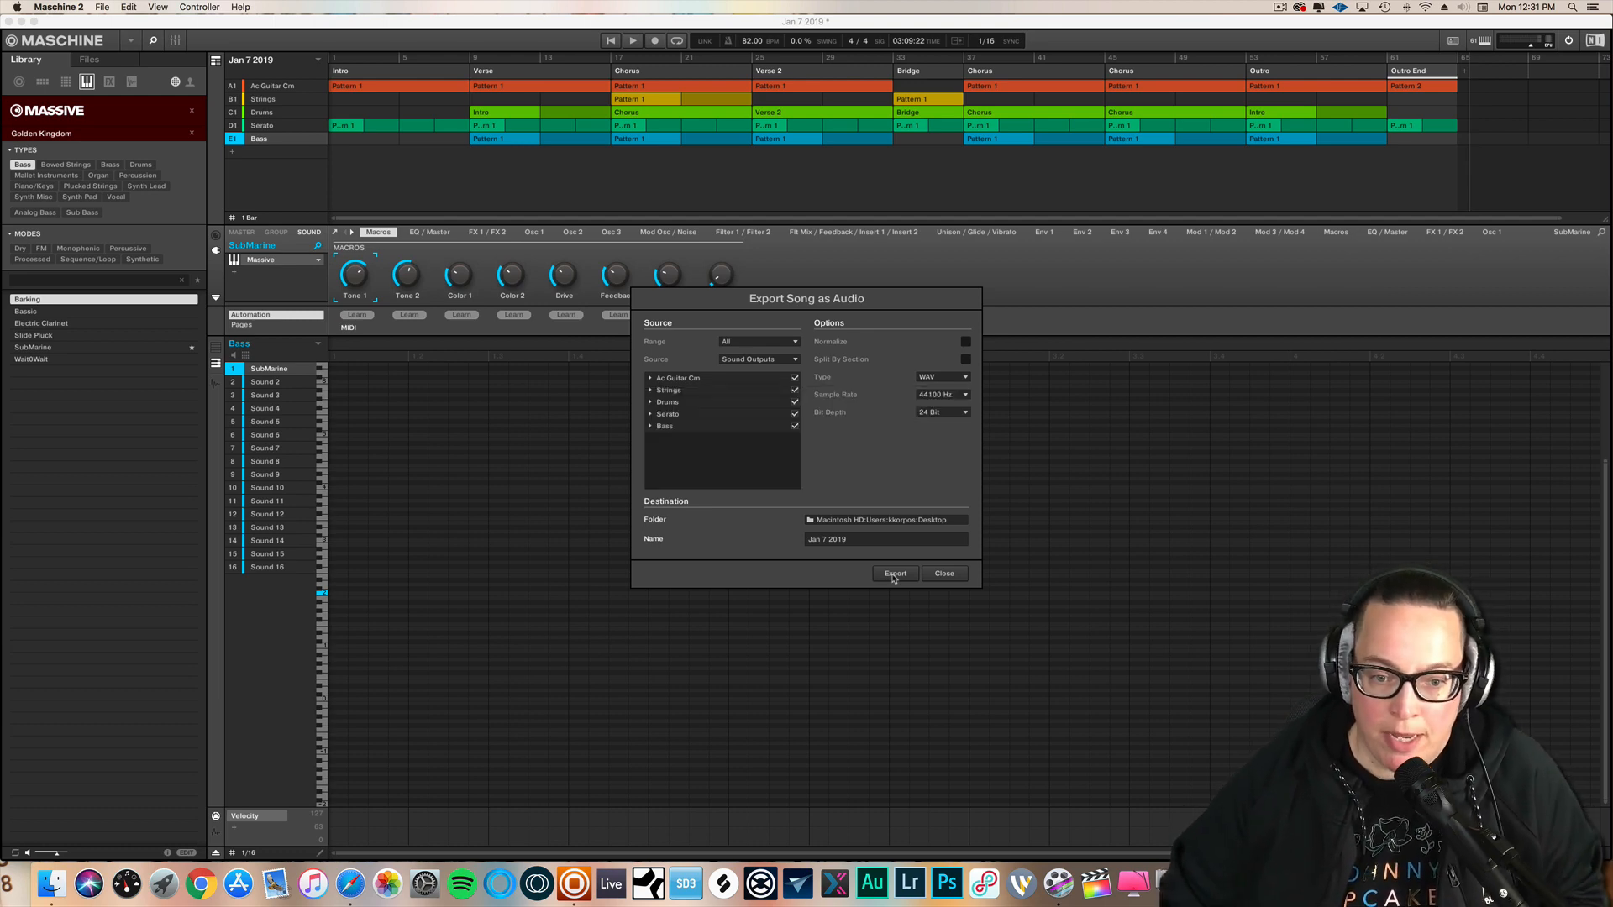
{"action": "left_click", "coordinate": [946, 575]}
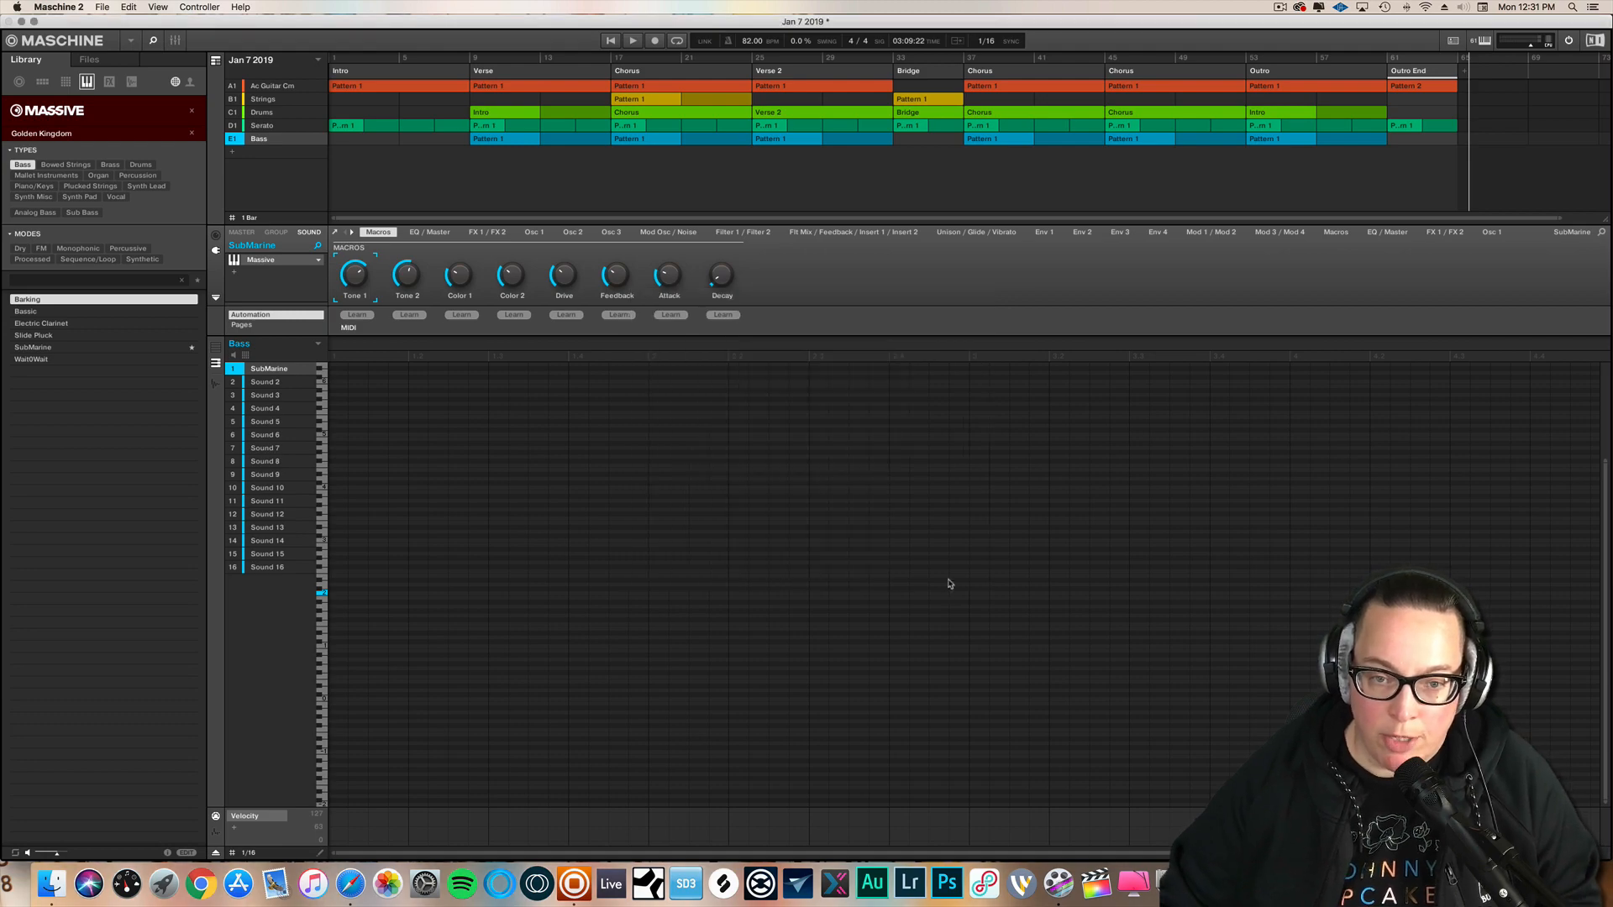
- Open the exported Jan 7 2019 folder on the desktop and enlarge its window to show the full file details
{"action": "mouse_move", "coordinate": [0, 0]}
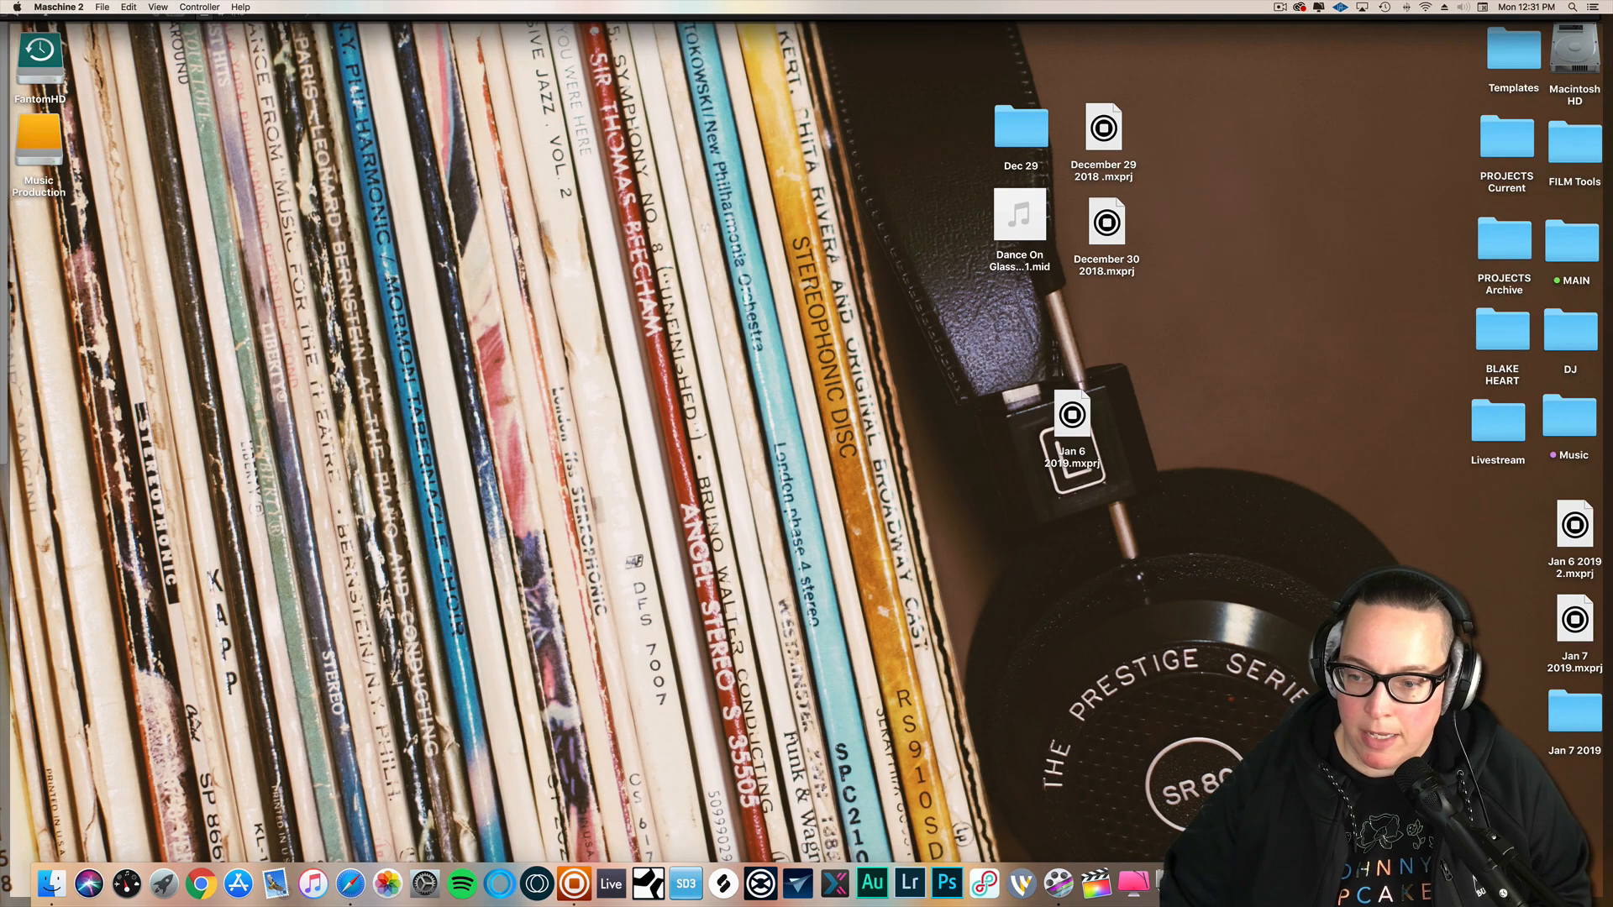
{"action": "double_click", "coordinate": [1574, 716]}
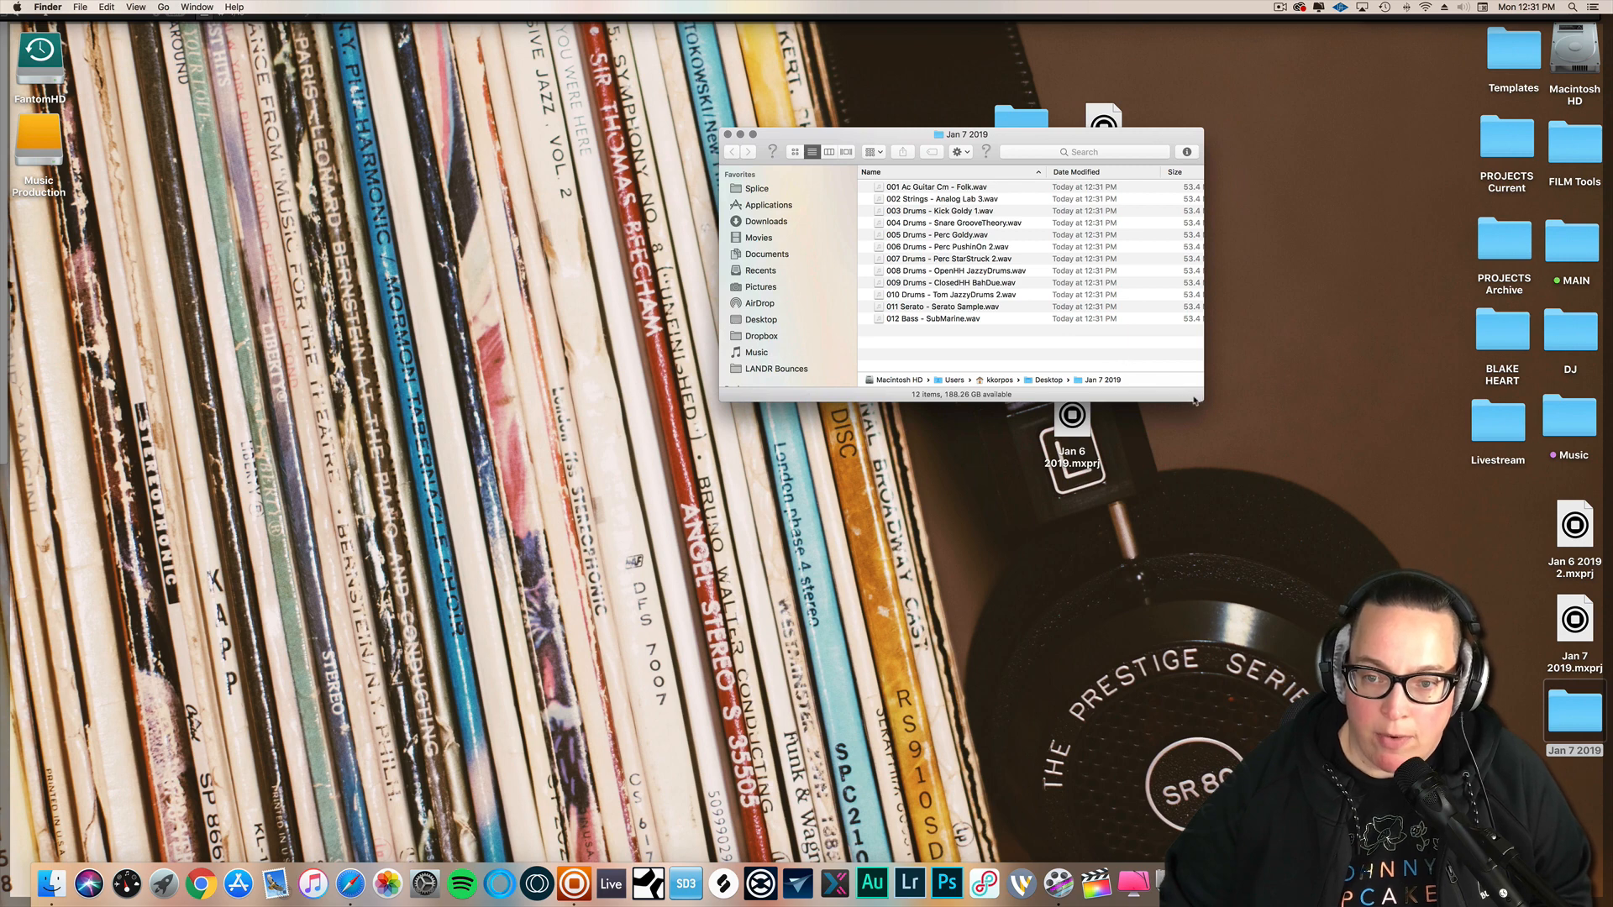
{"action": "left_click_drag", "start_coordinate": [1194, 401], "coordinate": [1332, 541]}
{"action": "left_click", "coordinate": [897, 86]}
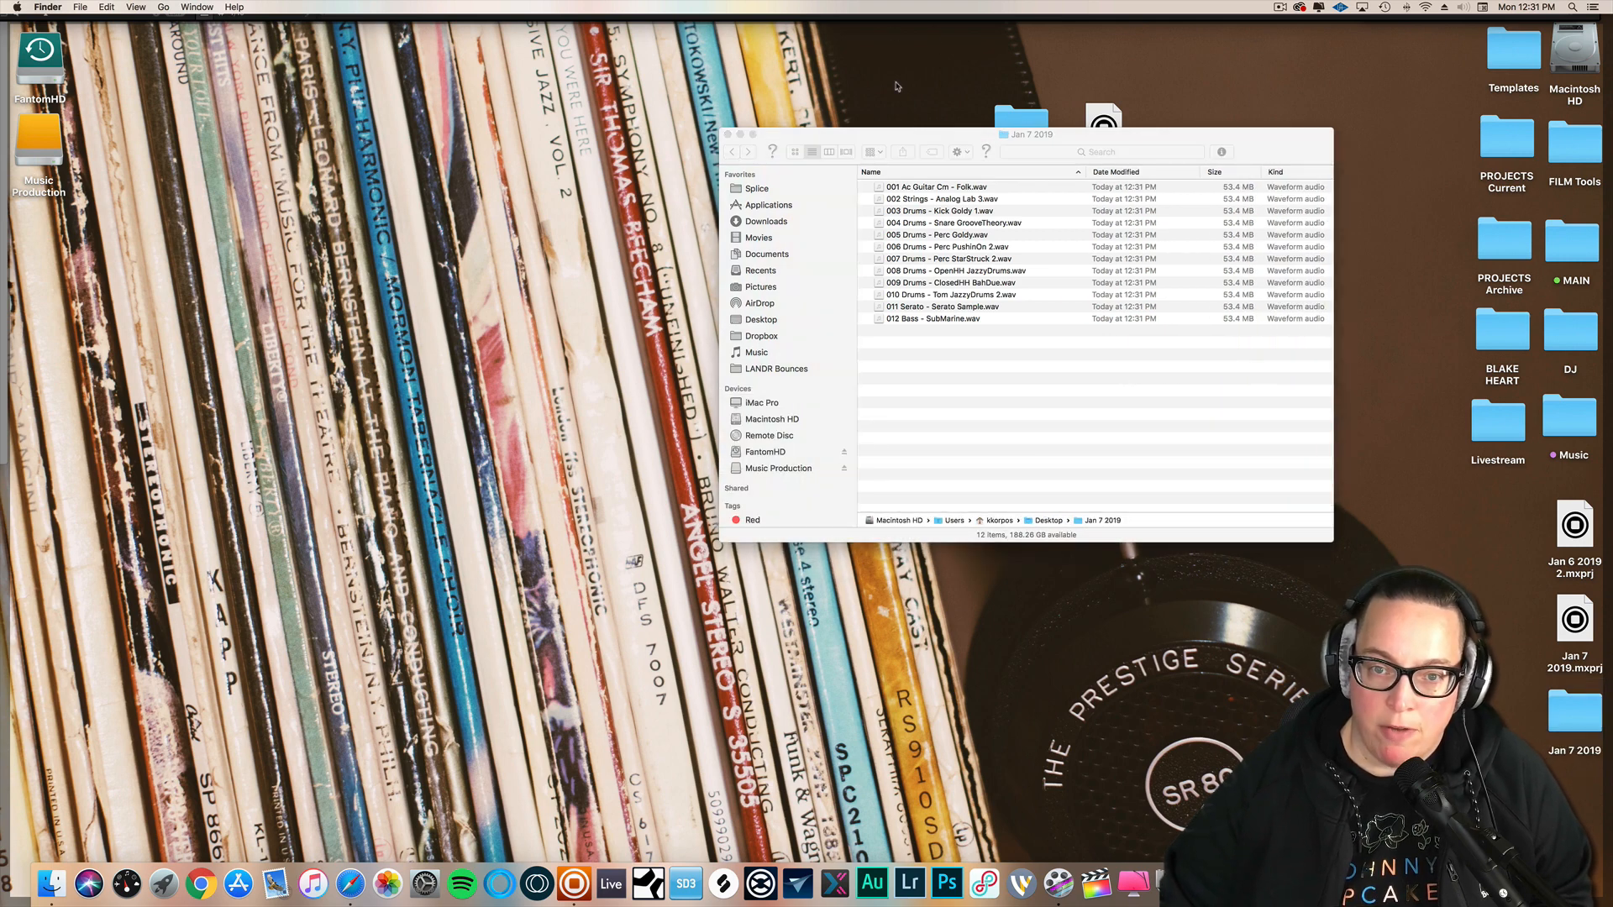
{"action": "left_click_drag", "start_coordinate": [907, 132], "coordinate": [764, 138]}
- Preview the exported snare stem 004 Drums - Snare GrooveTheory.wav and the kick stem 003 Drums - Kick Goldy 1.wav
{"action": "left_click", "coordinate": [834, 233]}
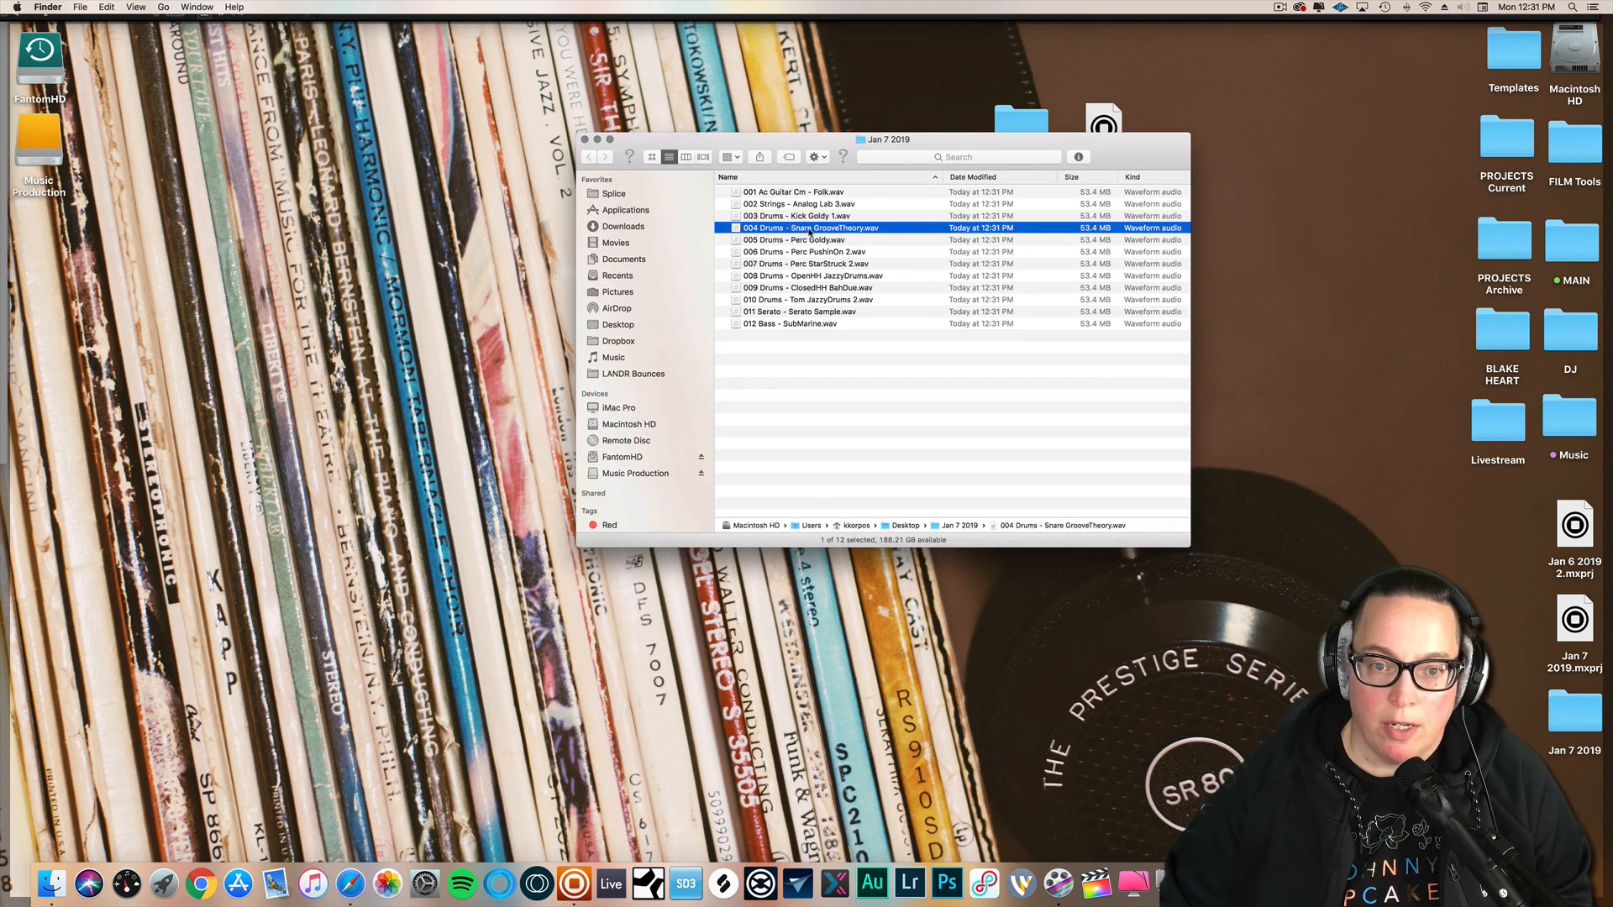
{"action": "key", "text": "space"}
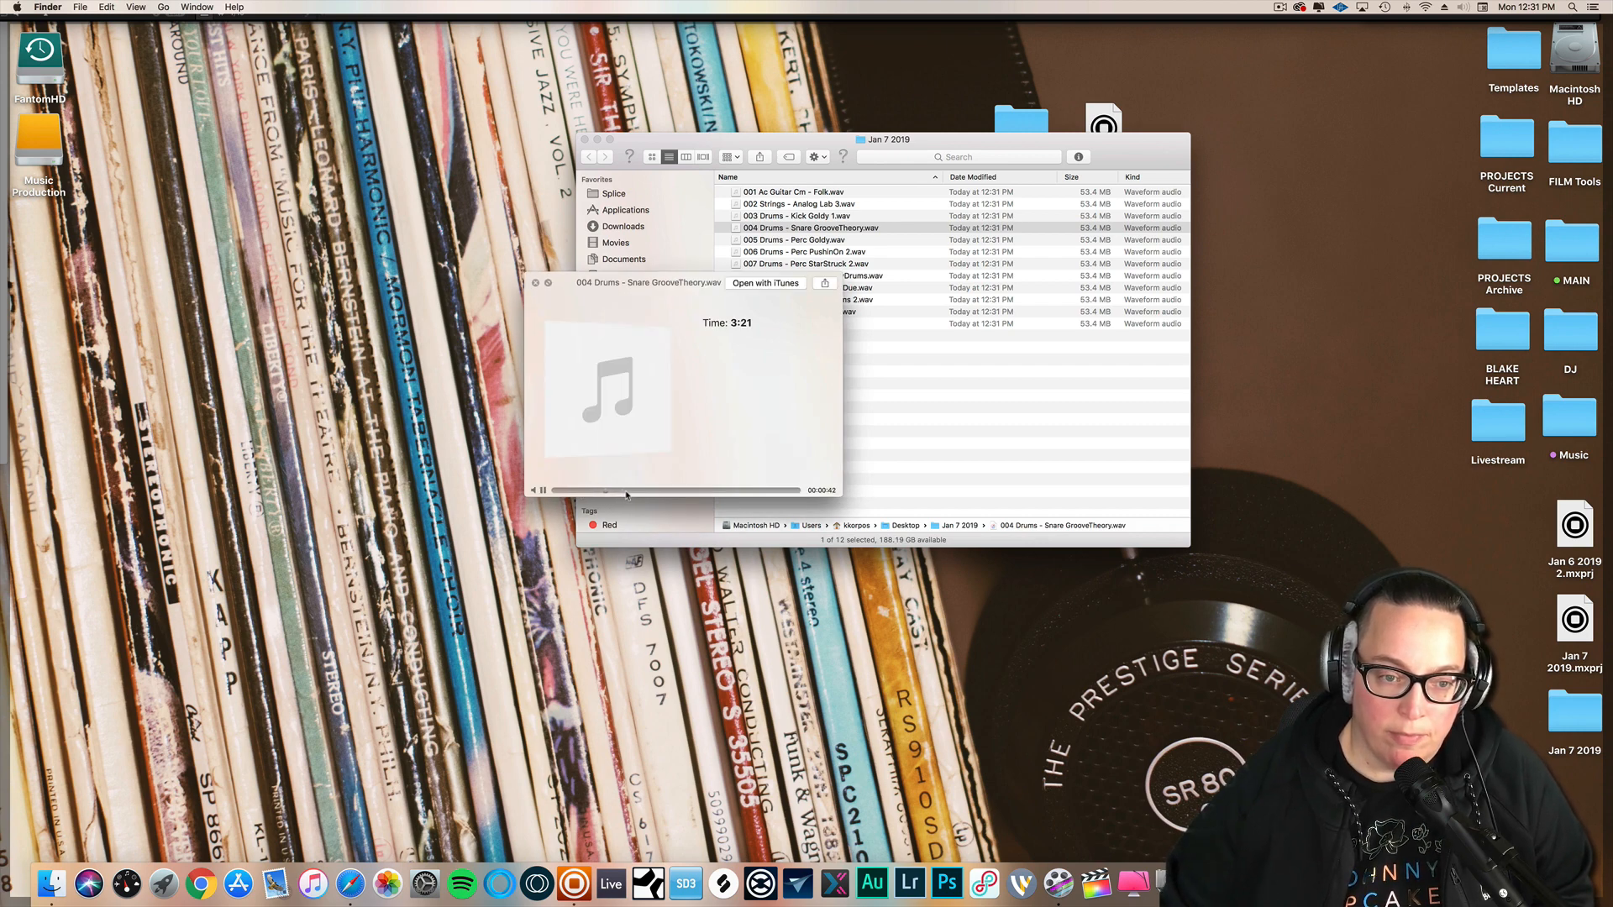
{"action": "left_click", "coordinate": [758, 218]}
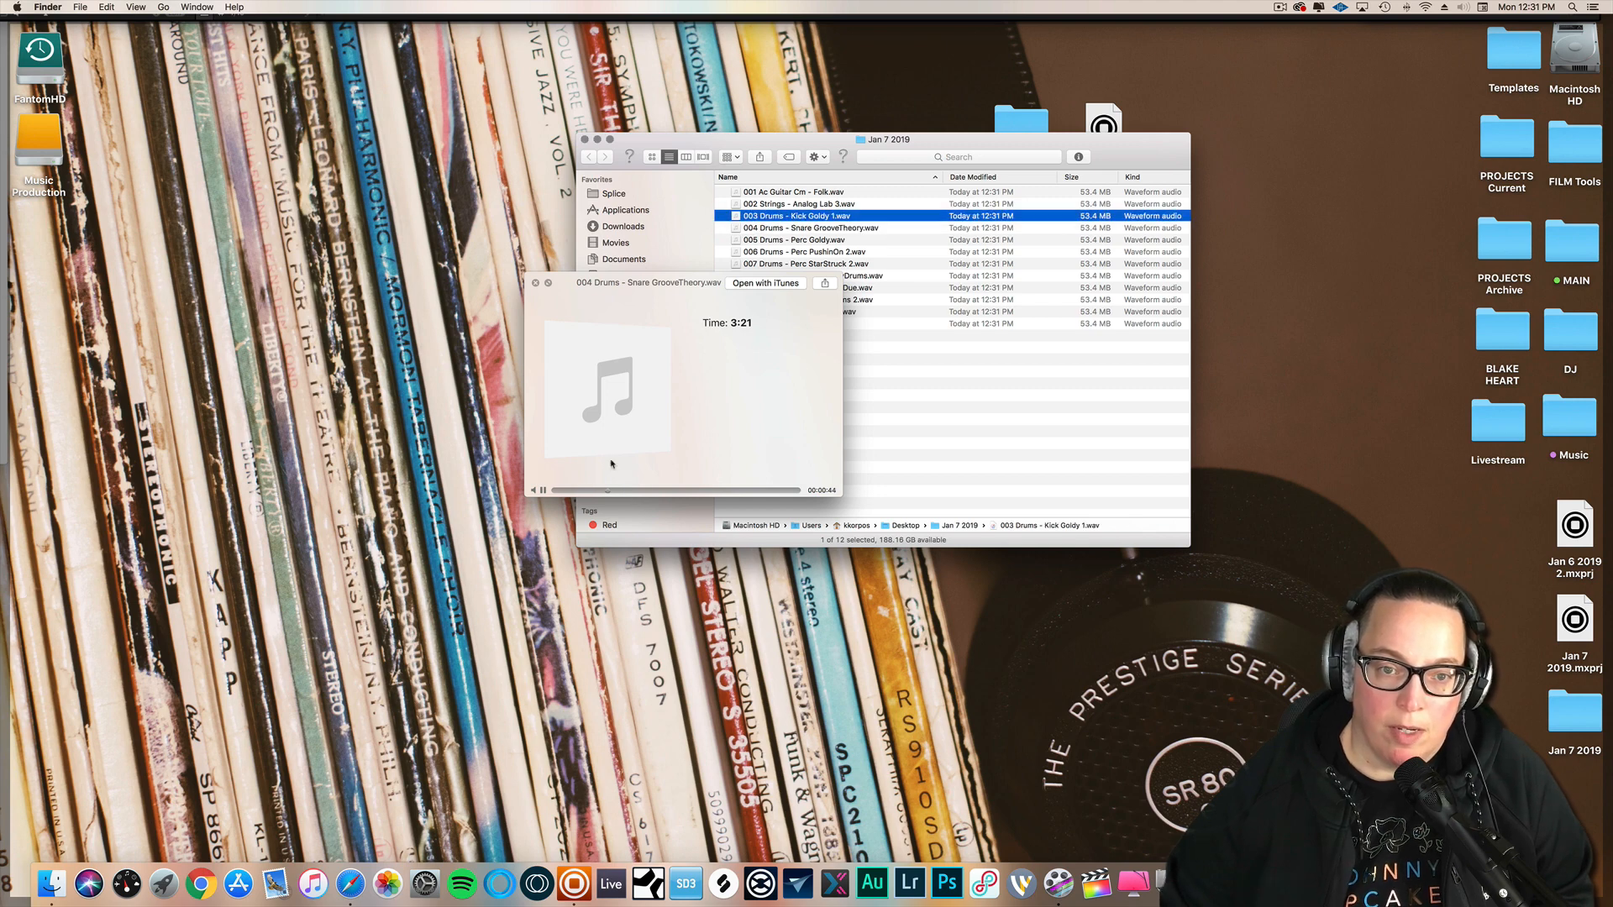
{"action": "left_click", "coordinate": [582, 491]}
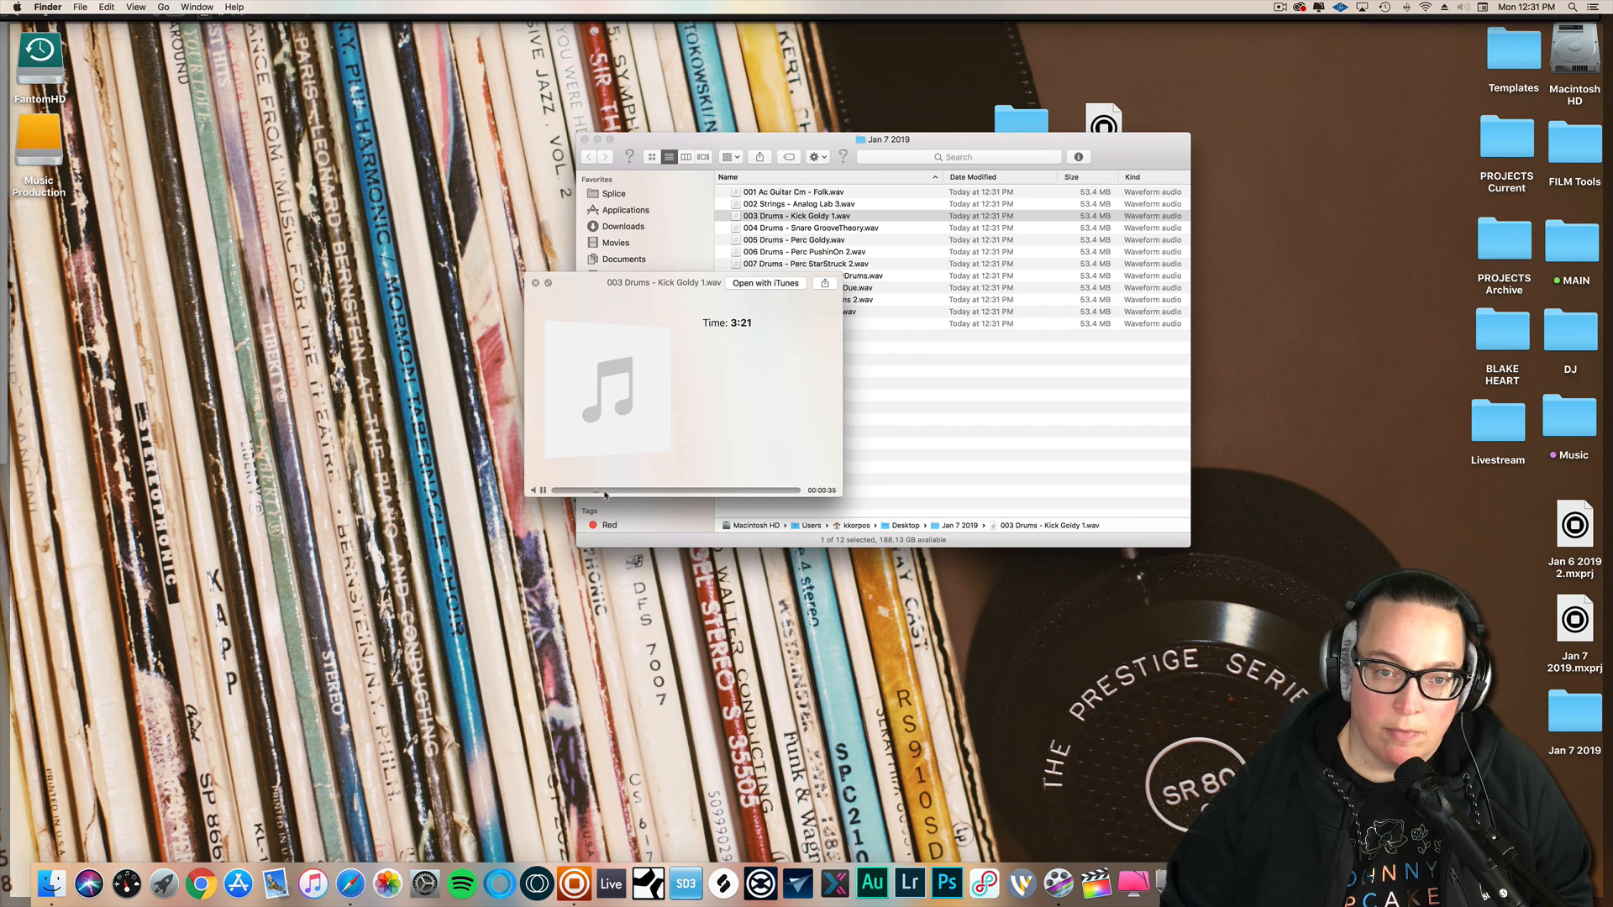
{"action": "key", "text": "space"}
{"action": "left_click", "coordinate": [753, 470]}
- Move the stems folder window aside and switch to the empty Studio One song with the Maschine window minimized
{"action": "mouse_move", "coordinate": [2, 2]}
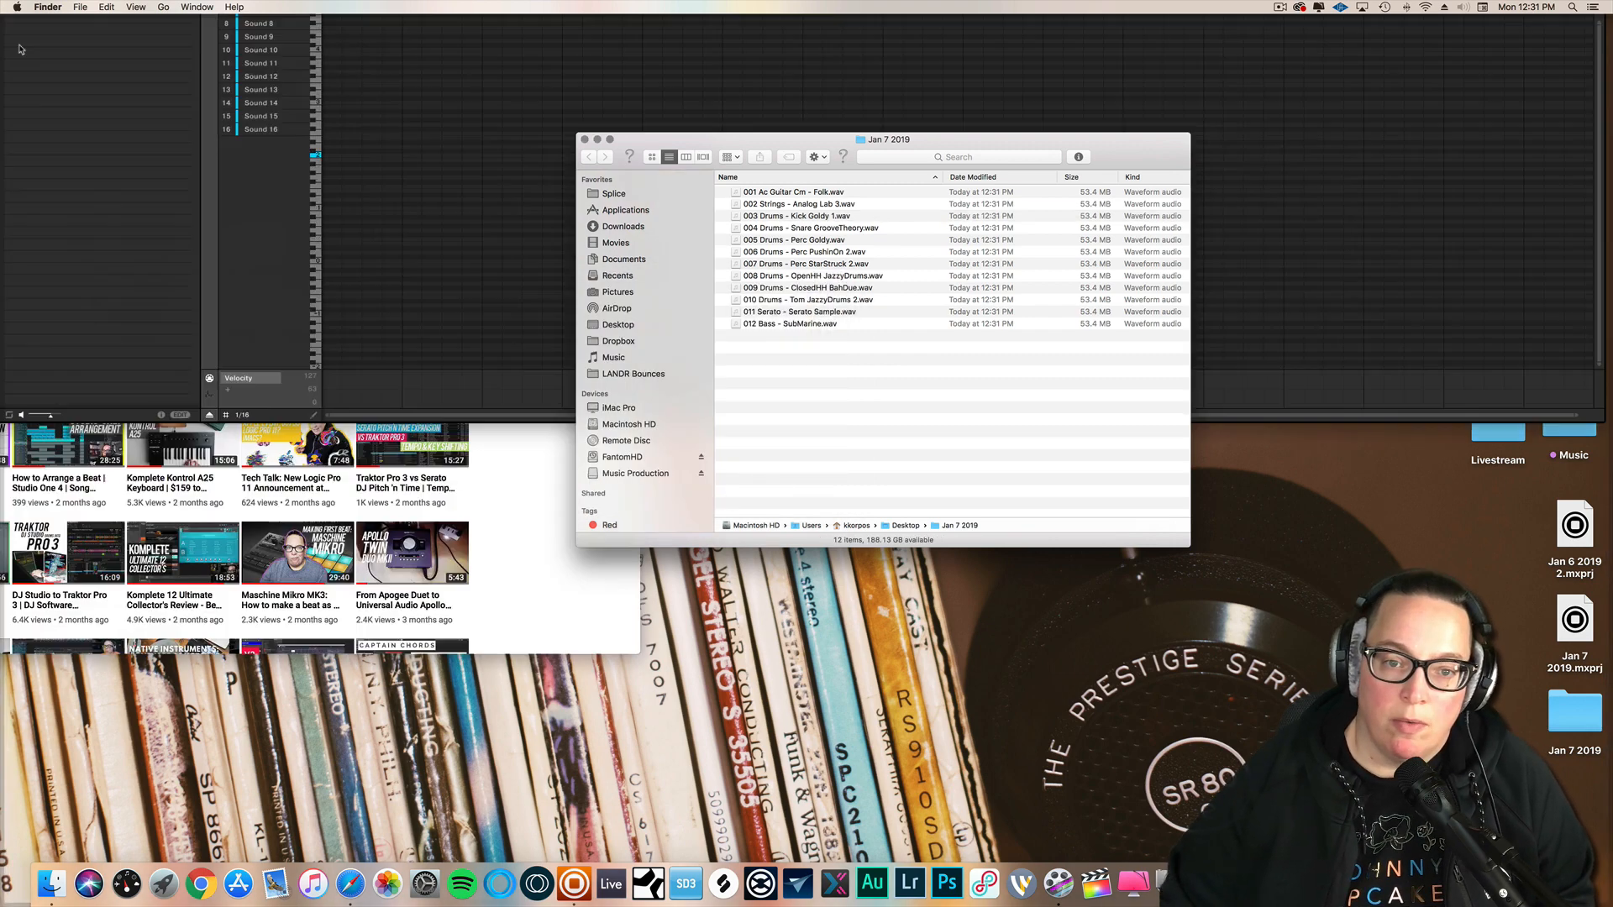
{"action": "left_click_drag", "start_coordinate": [714, 151], "coordinate": [1096, 126]}
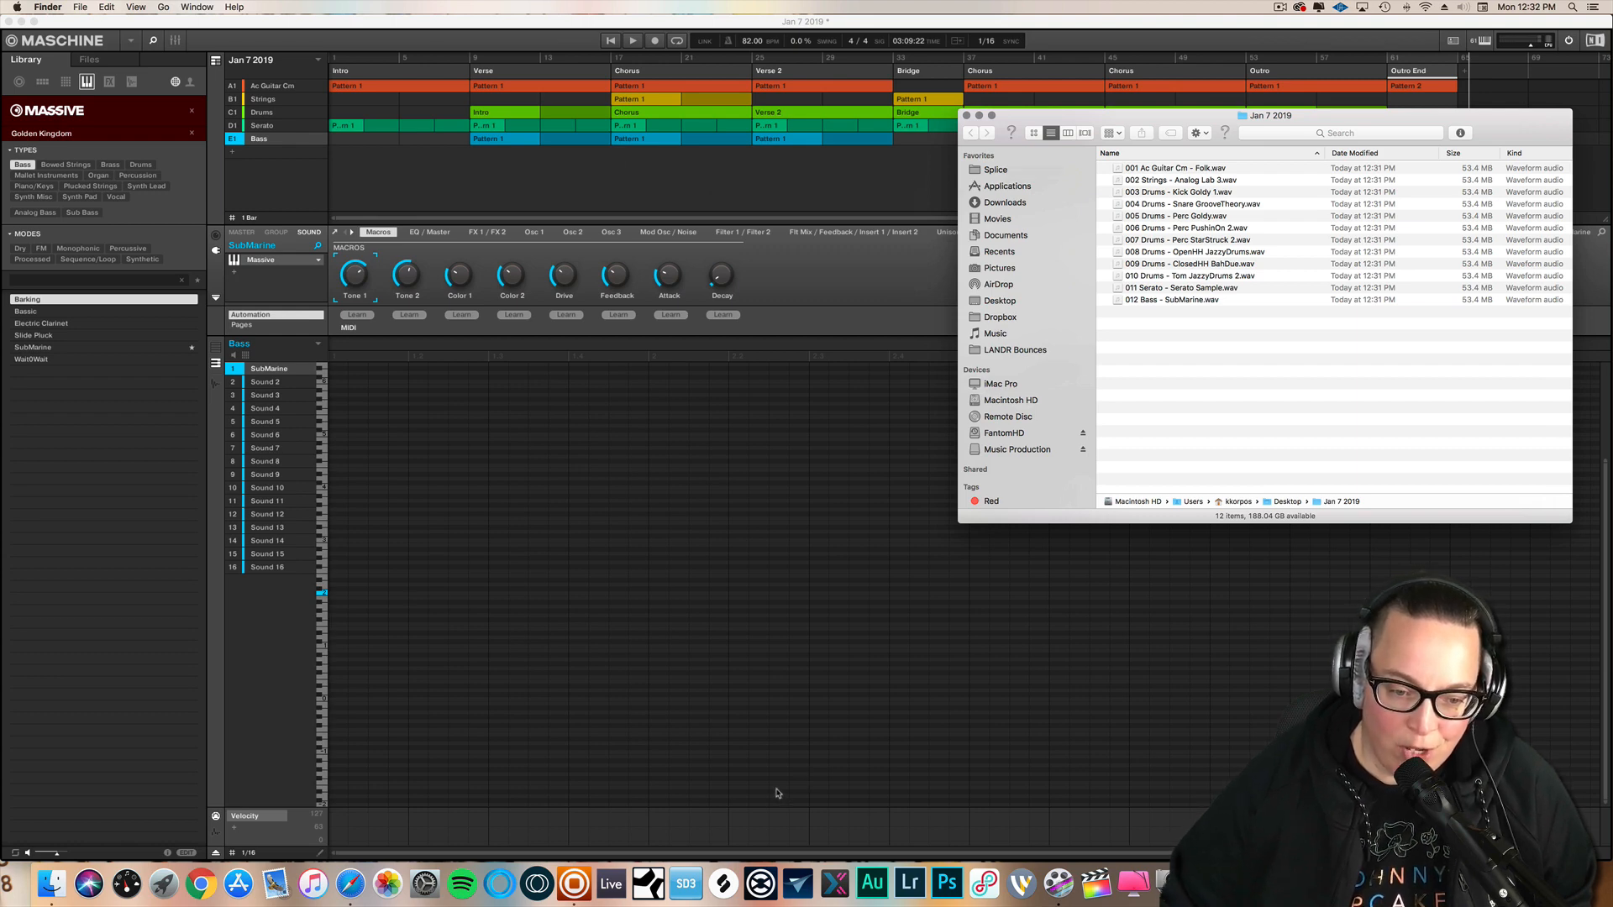
{"action": "left_click", "coordinate": [659, 881]}
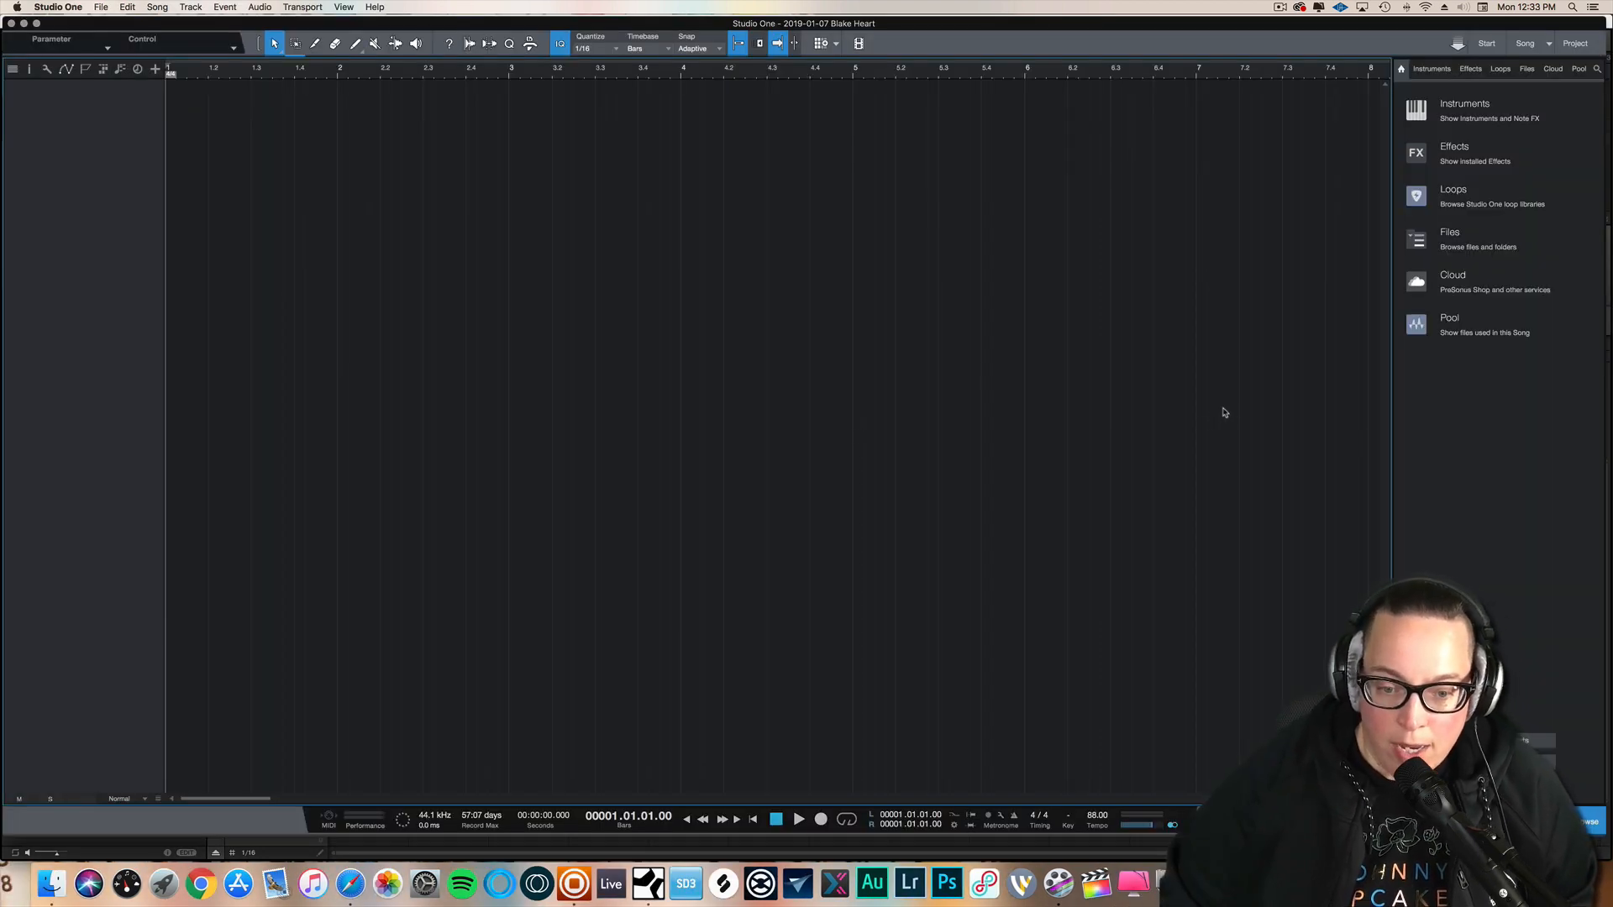
{"action": "left_click", "coordinate": [574, 882]}
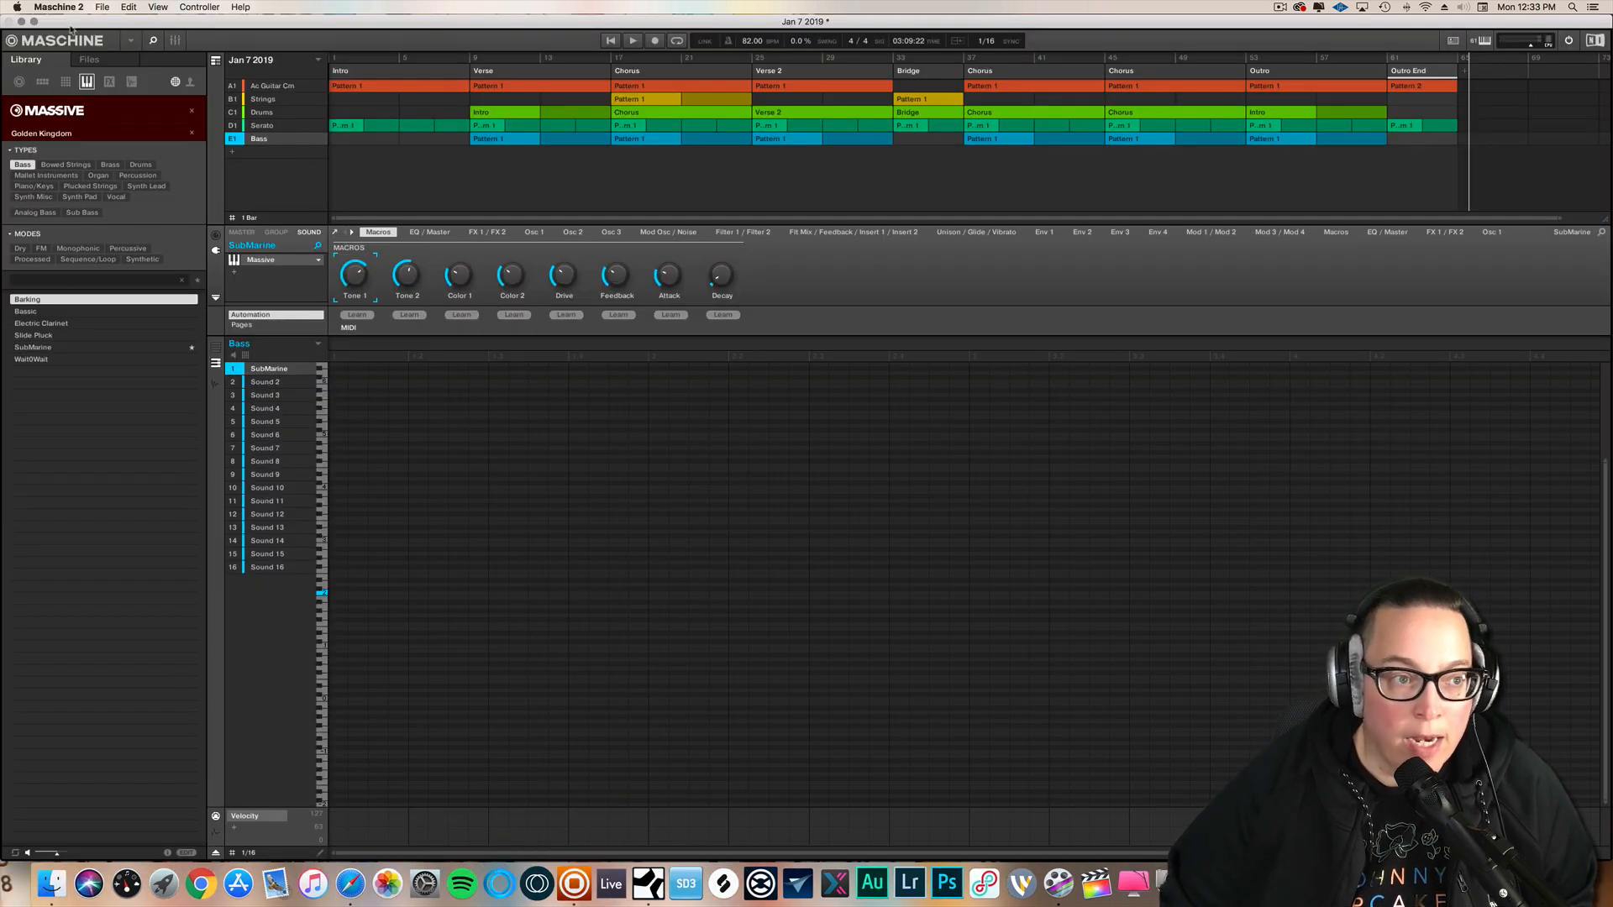
{"action": "left_click", "coordinate": [32, 21]}
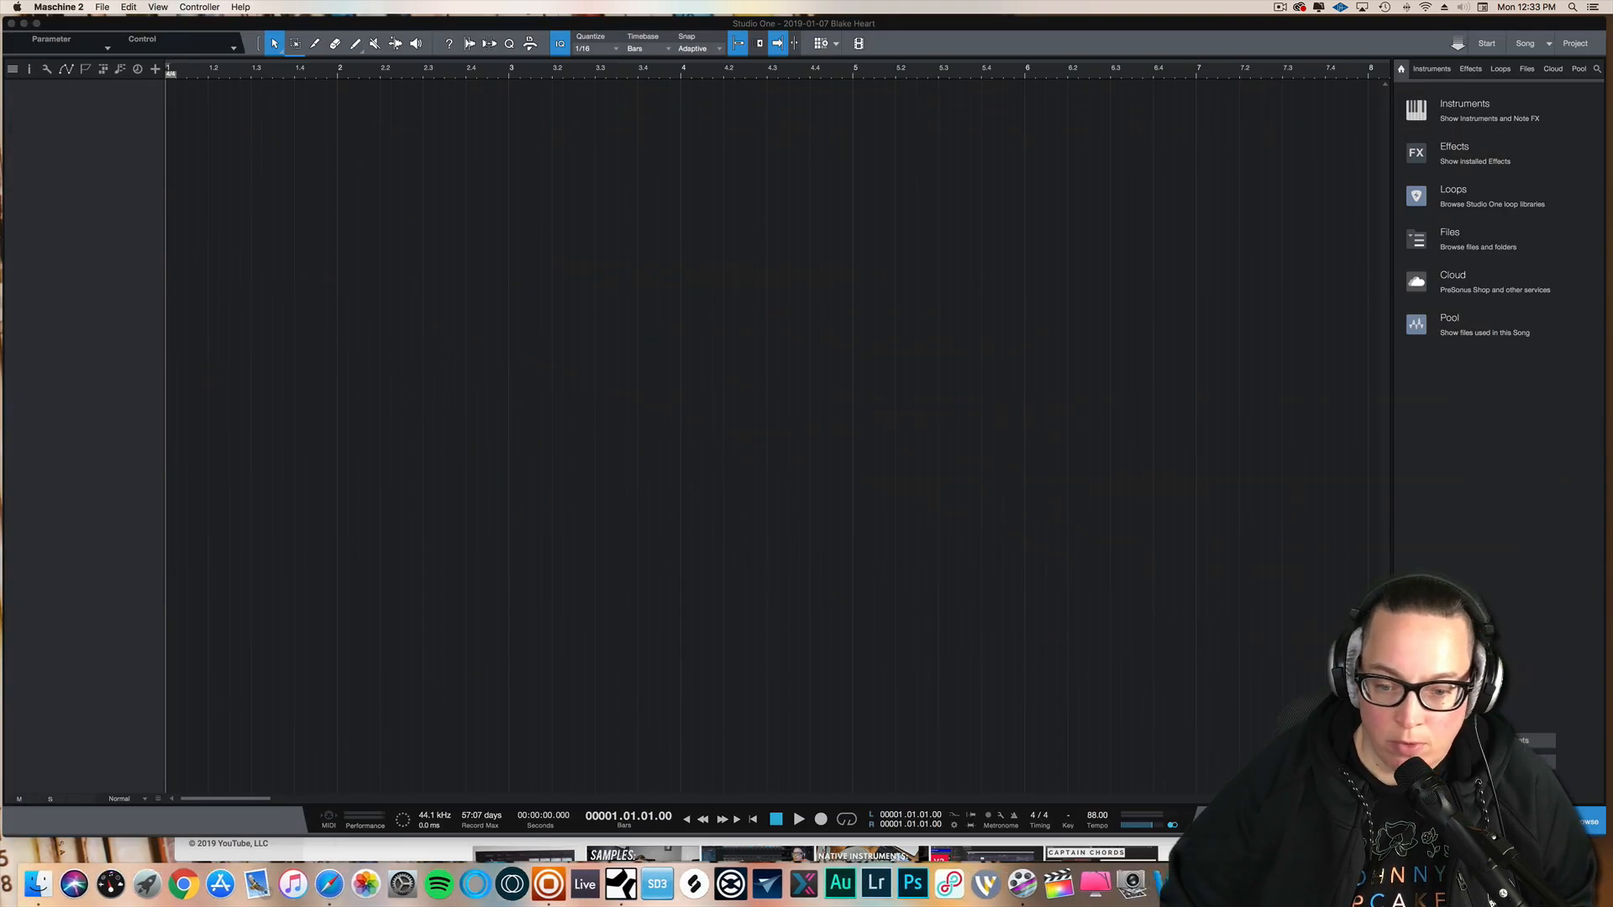
- Set the Studio One song tempo to 82 BPM to match the Maschine project
{"action": "left_click", "coordinate": [1100, 821]}
{"action": "scroll", "coordinate": [1099, 821], "scroll_direction": "down", "scroll_amount": 5}
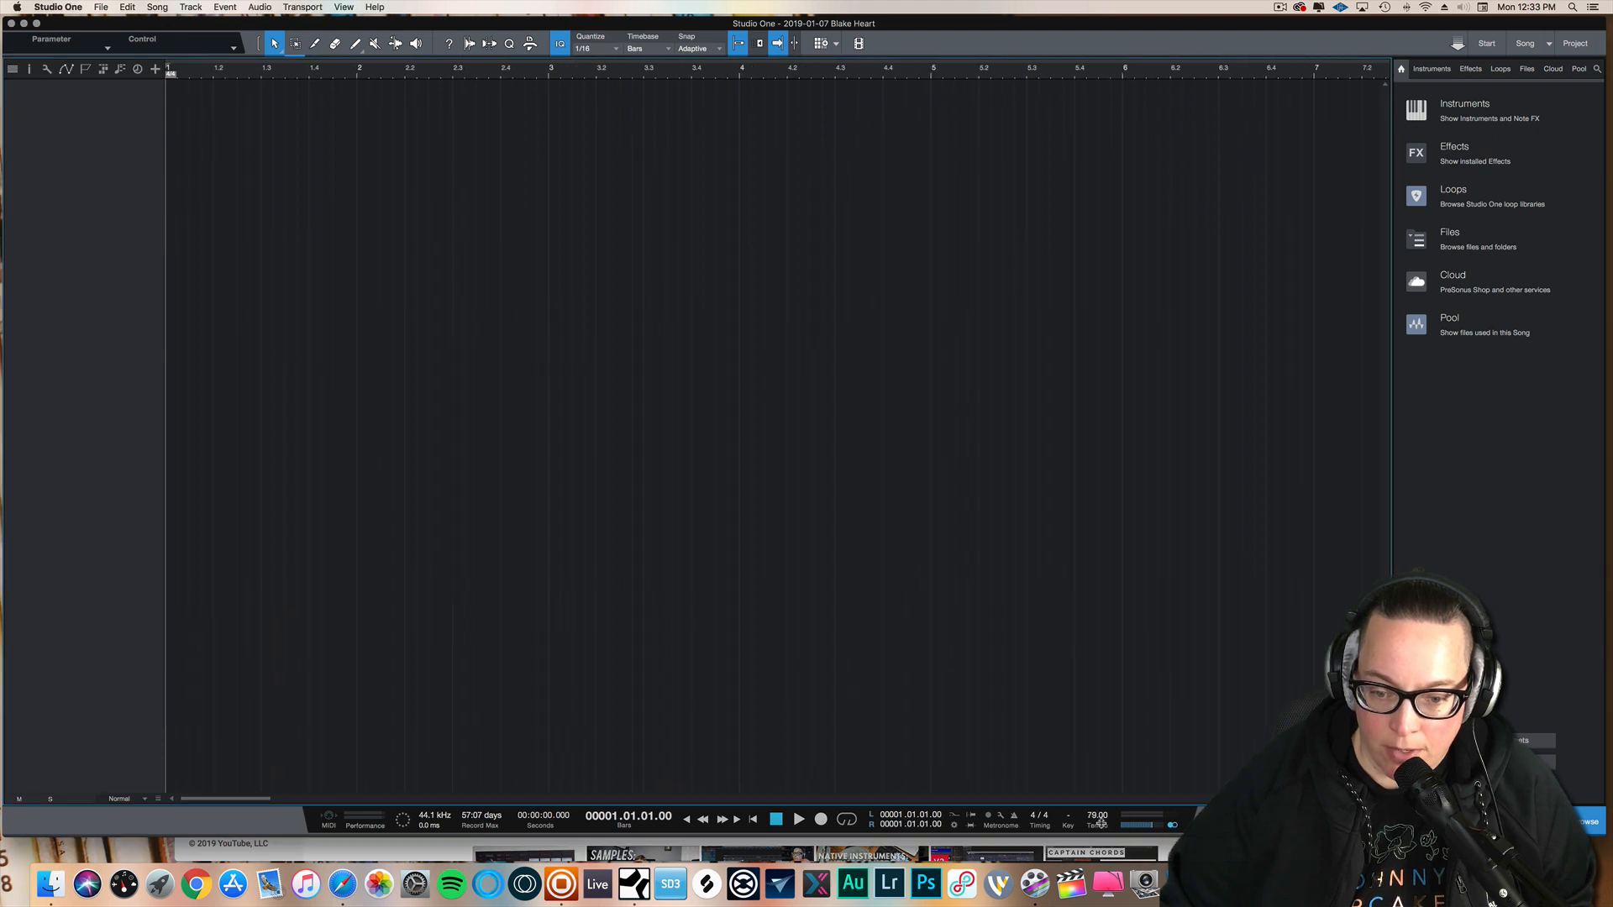
{"action": "scroll", "coordinate": [1101, 821], "scroll_direction": "down", "scroll_amount": 1}
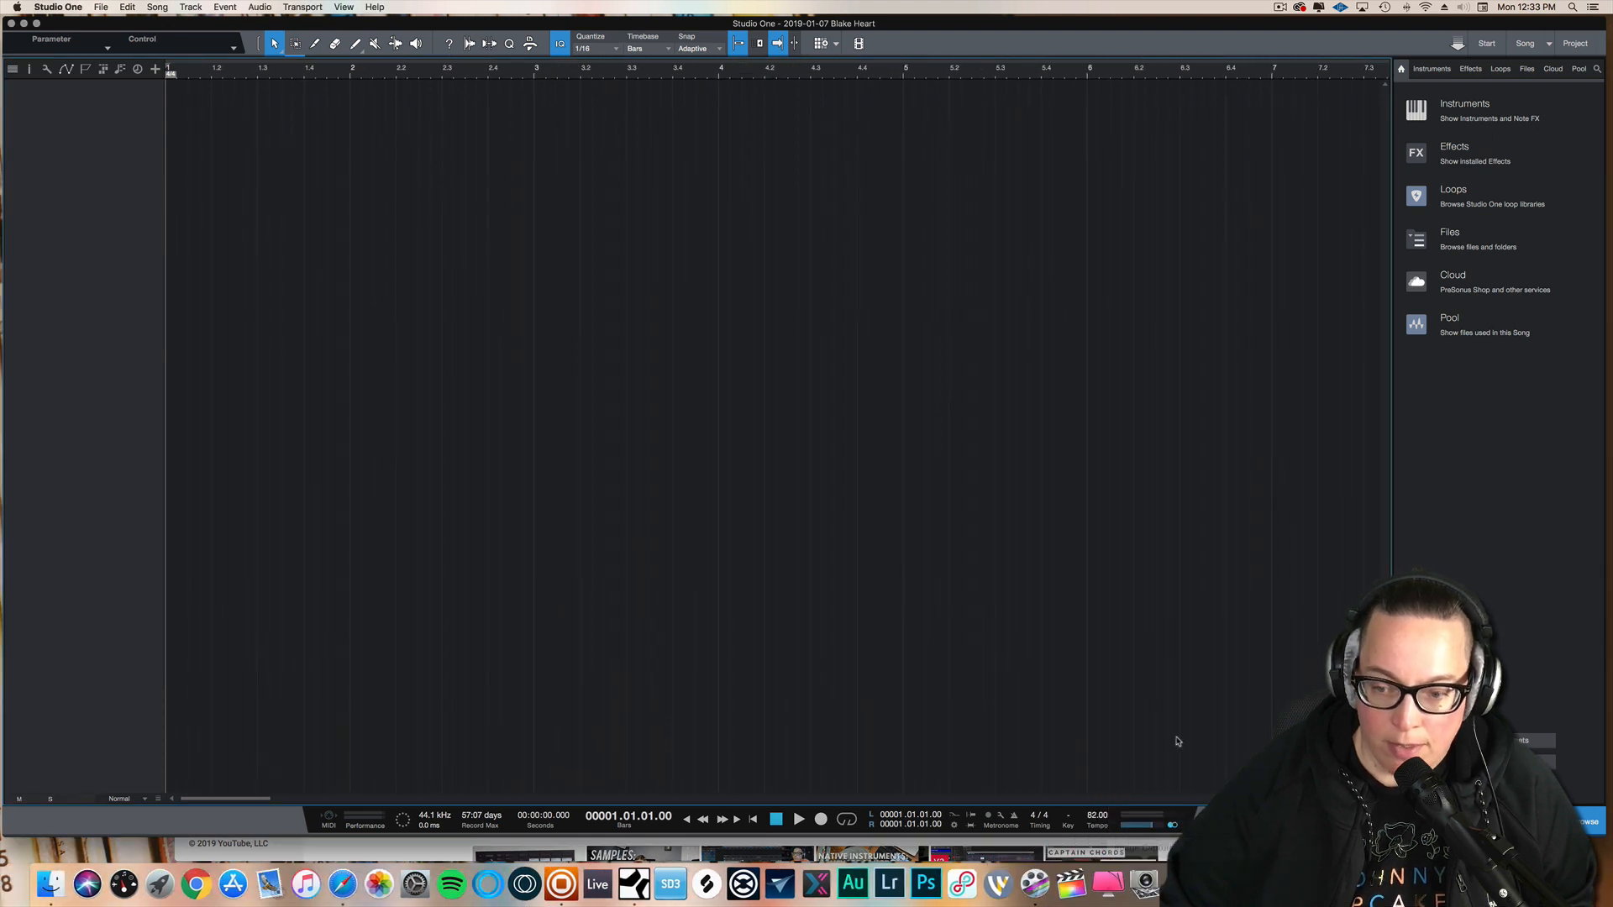
{"action": "left_click_drag", "start_coordinate": [384, 27], "coordinate": [381, 29]}
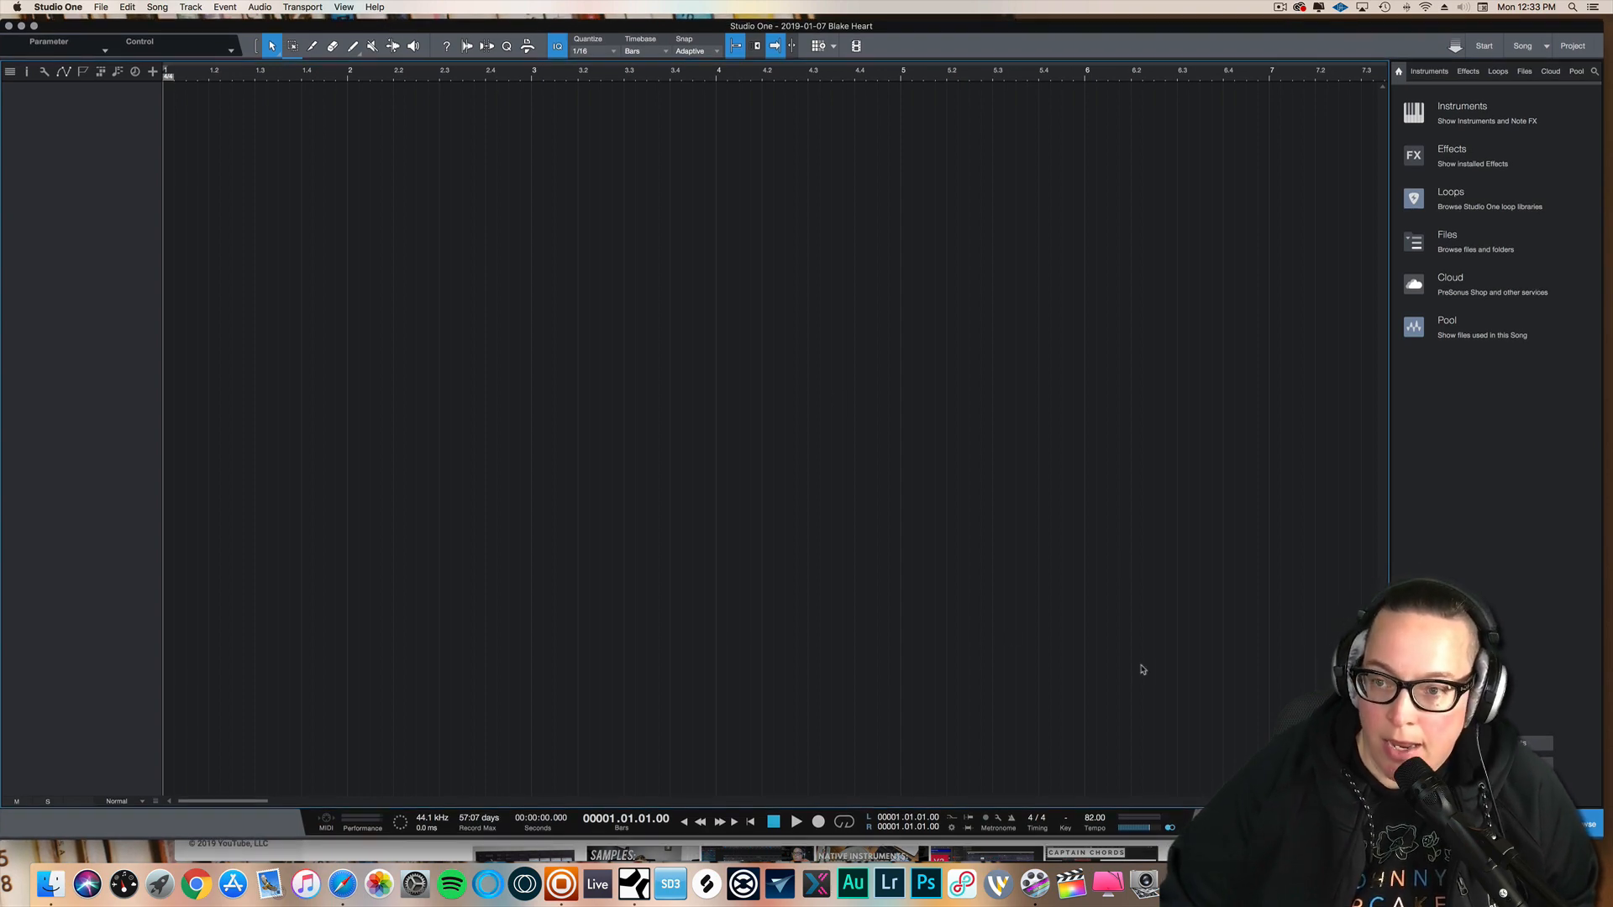
- Import all WAV files from the Jan 7 2019 folder into the Studio One song as separate tracks starting at bar 1
{"action": "key", "text": "ctrl+Up"}
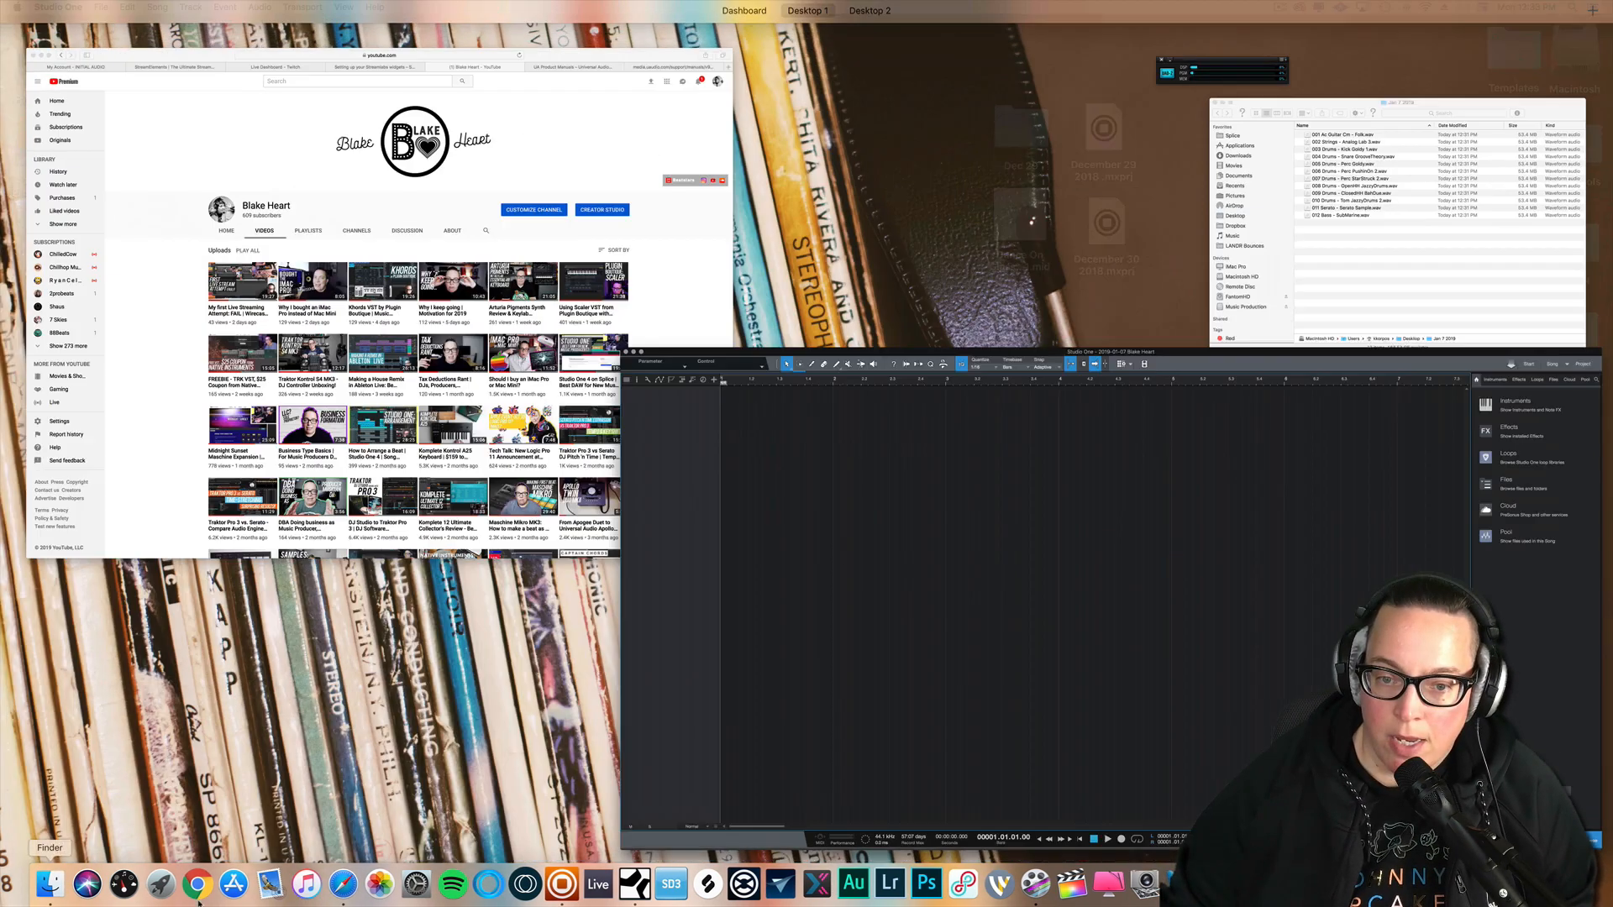
{"action": "left_click", "coordinate": [1553, 285]}
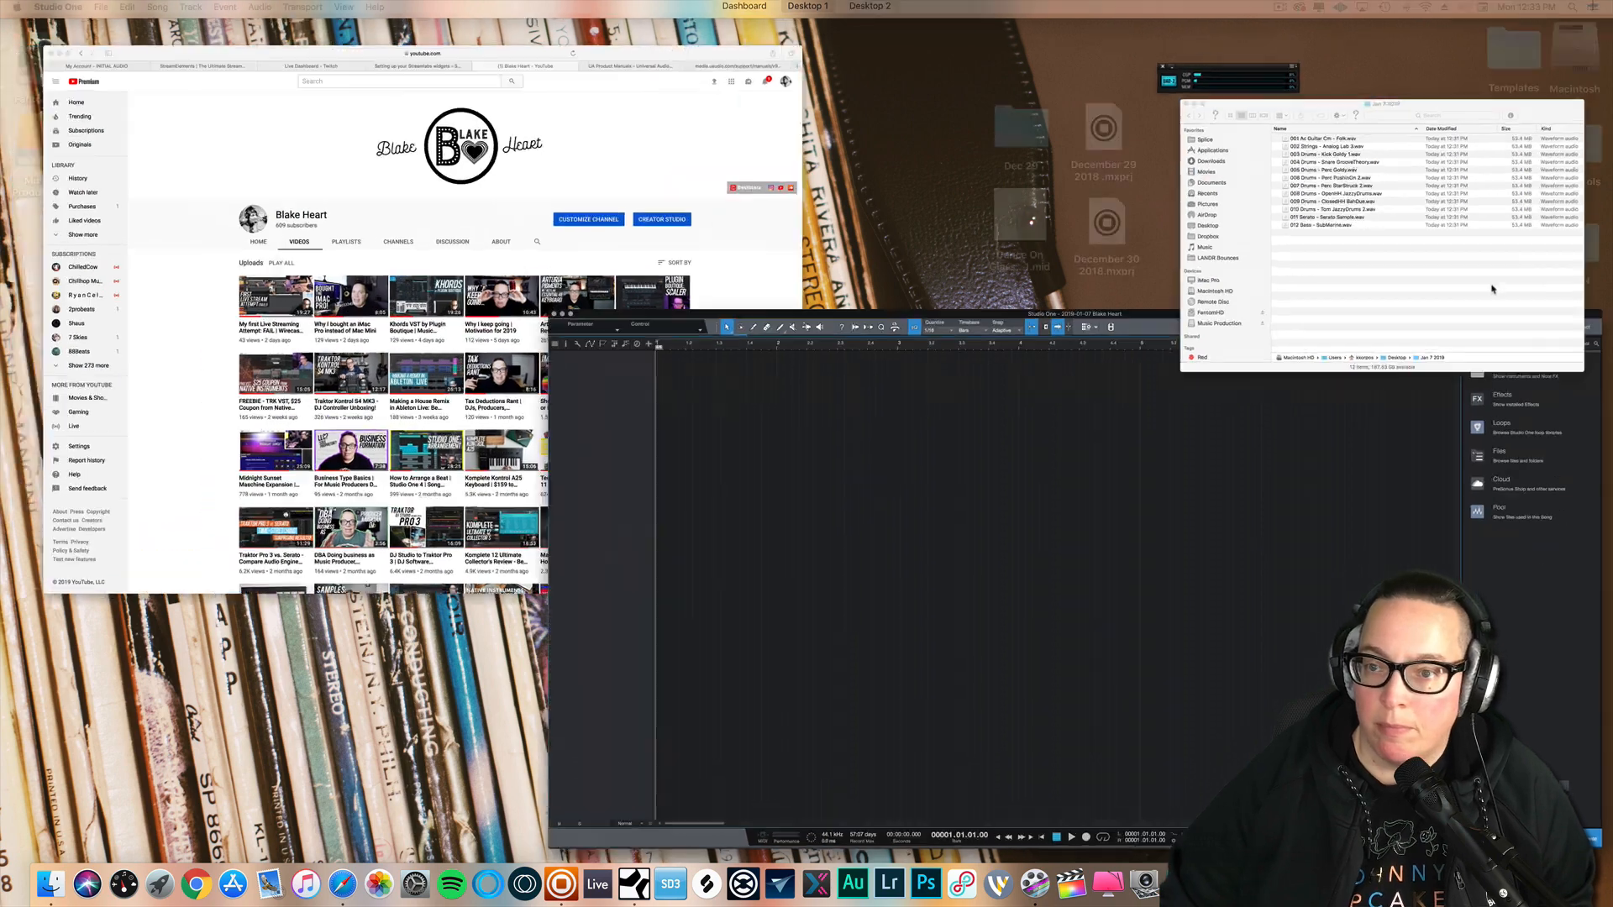
{"action": "key", "text": "super+a"}
{"action": "left_click_drag", "start_coordinate": [1182, 208], "coordinate": [202, 192]}
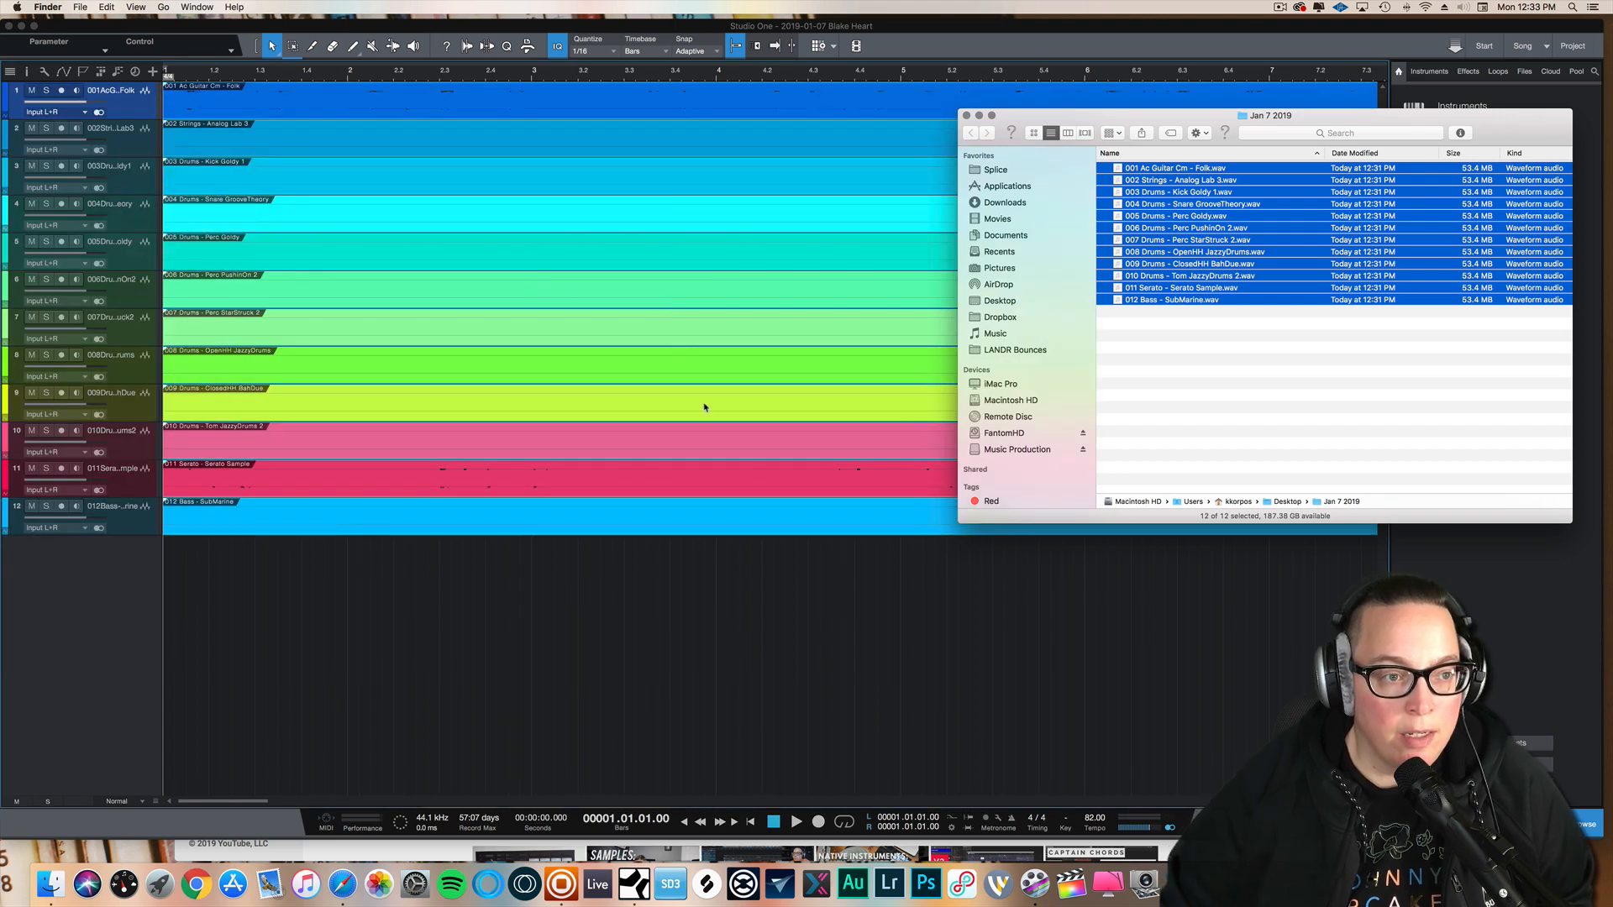
{"action": "left_click", "coordinate": [767, 619]}
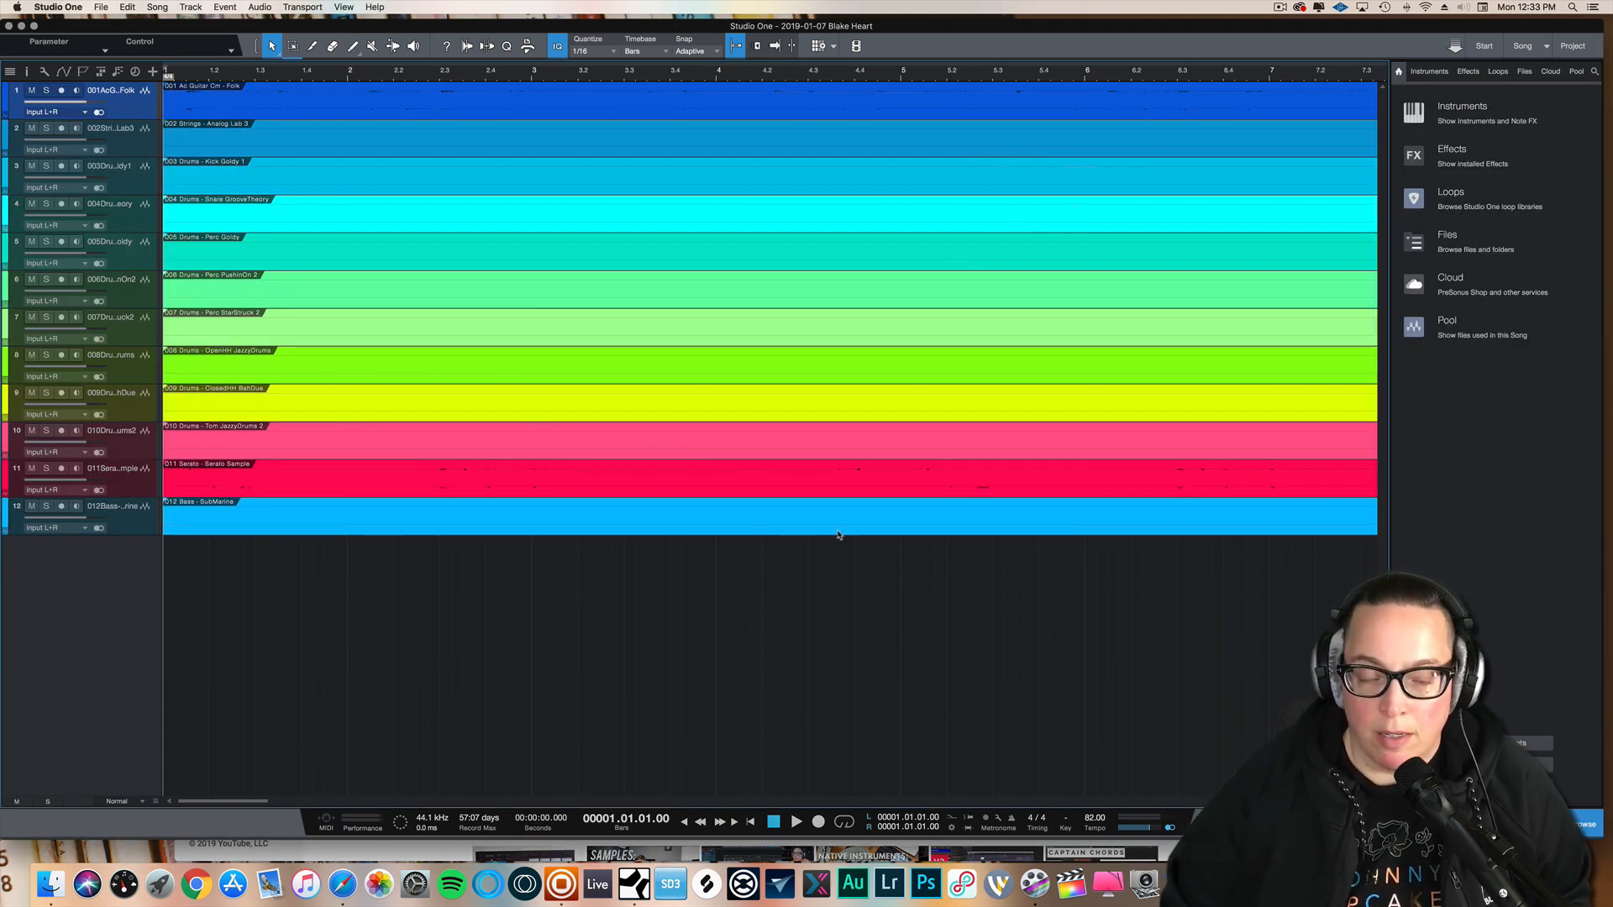
- Play back the imported stems and check on the zoomed-out timeline where they end, from bar 69 to bar 70
{"action": "key", "text": "space"}
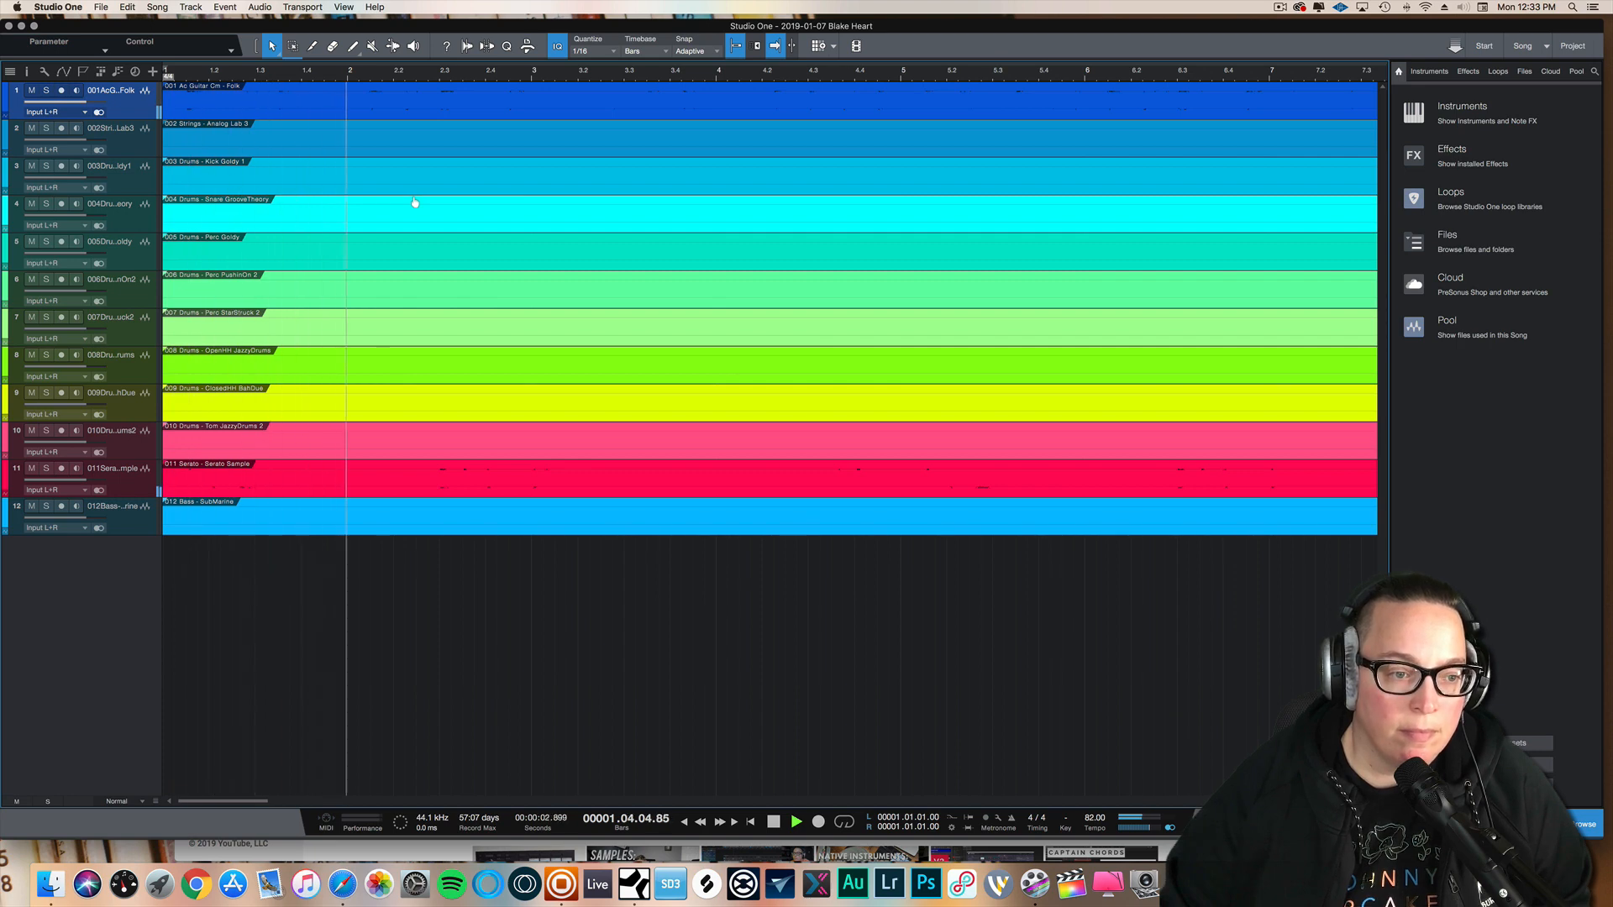
{"action": "left_click_drag", "start_coordinate": [474, 77], "coordinate": [489, 10]}
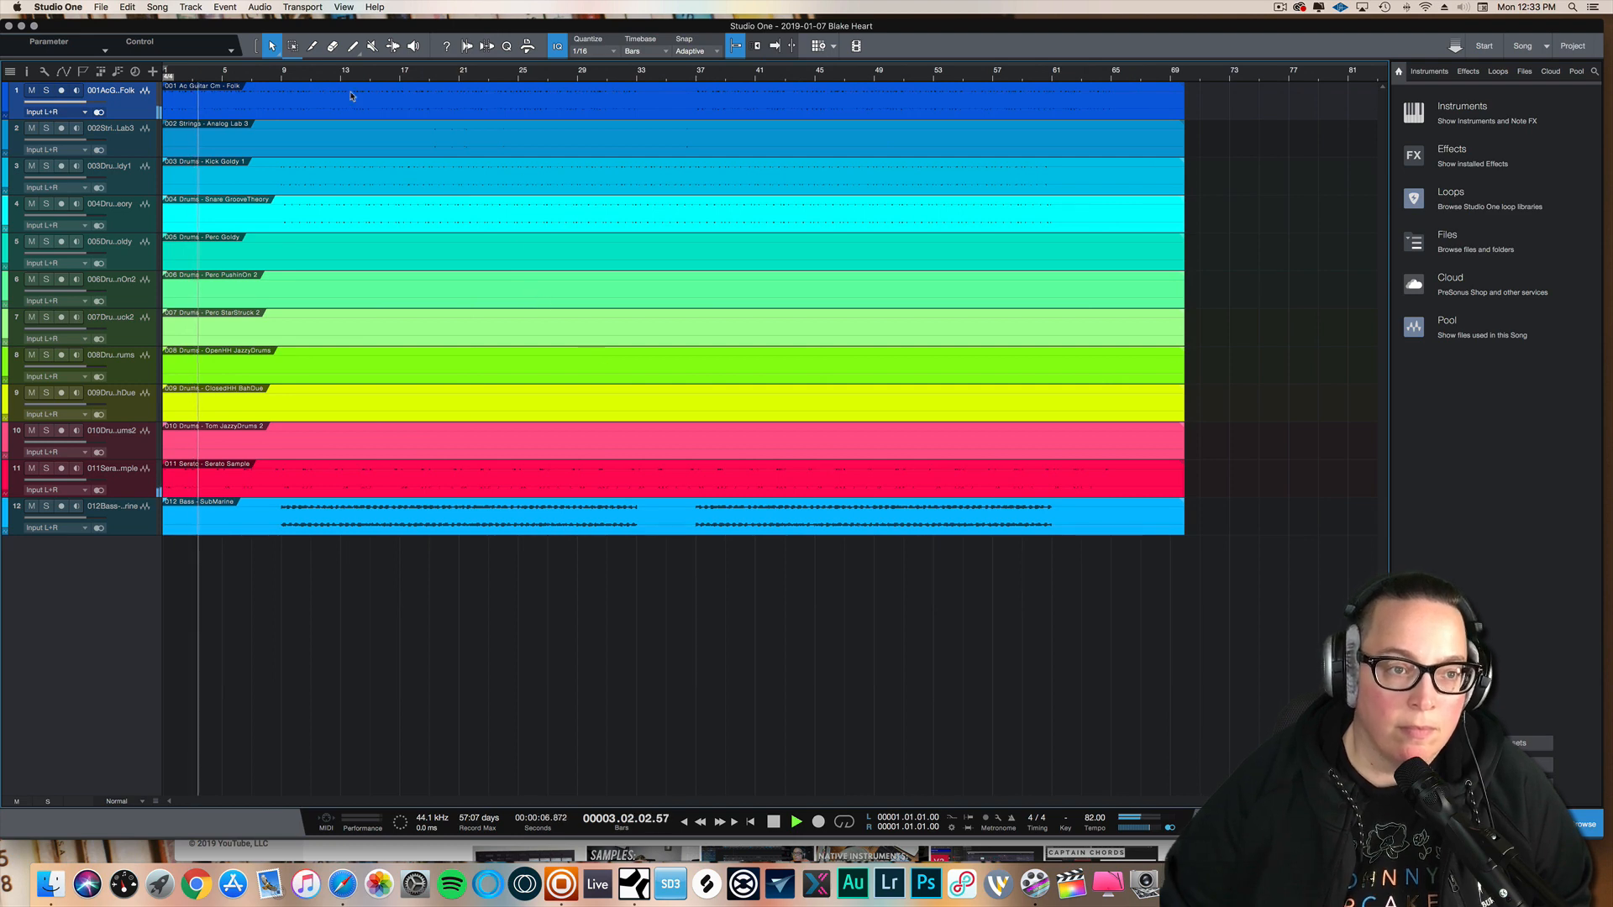
{"action": "key", "text": "space"}
{"action": "left_click", "coordinate": [1174, 76]}
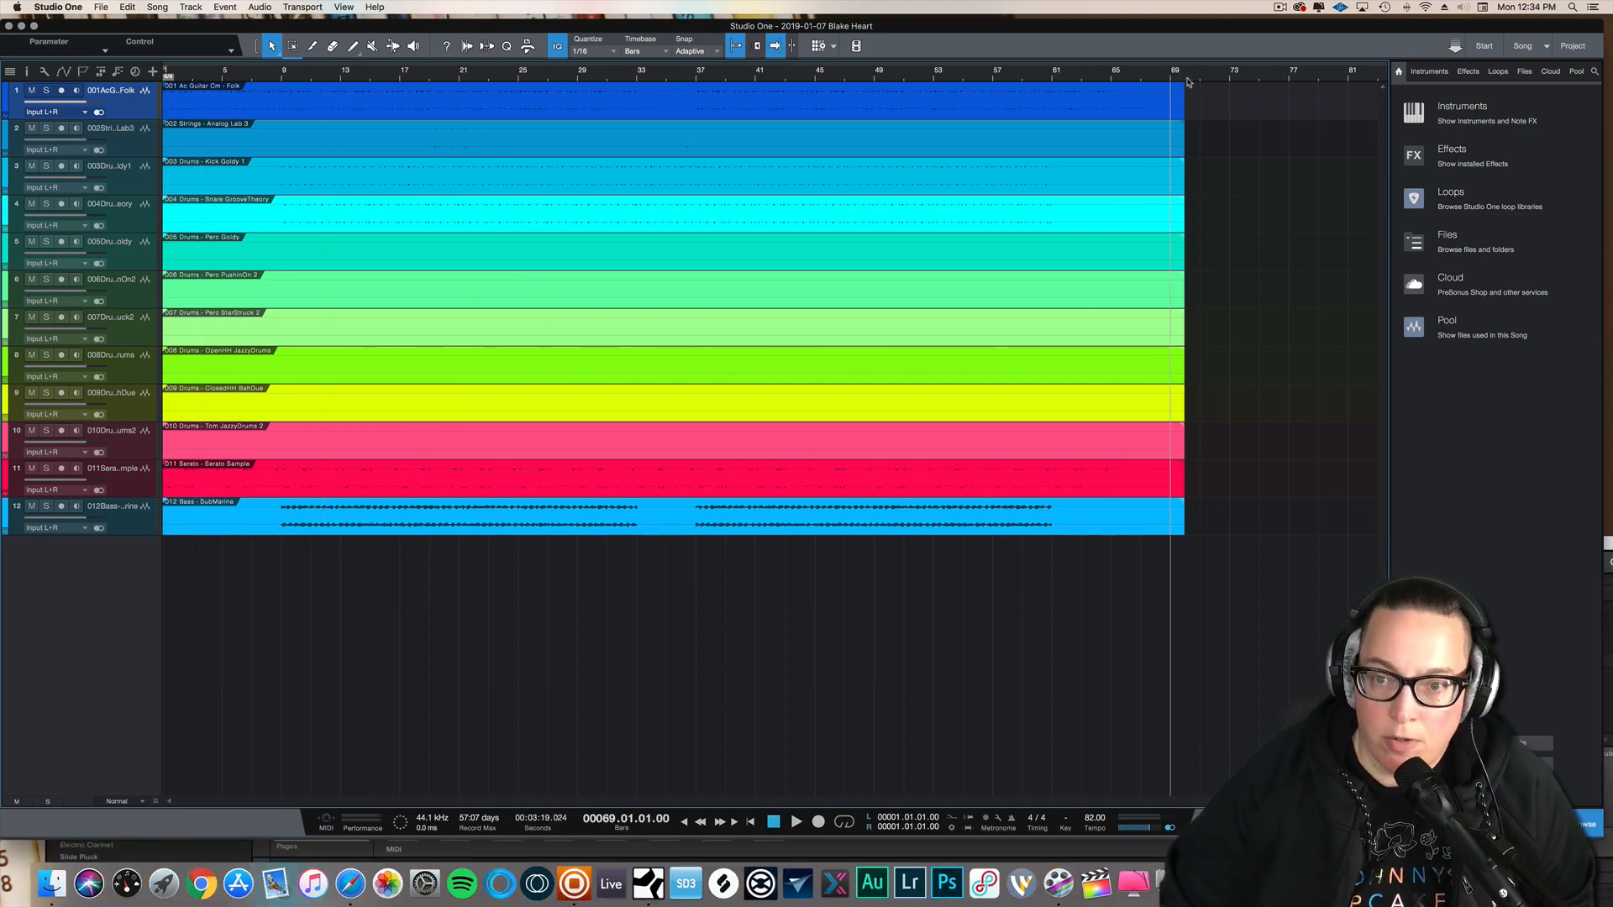
{"action": "left_click", "coordinate": [1185, 78]}
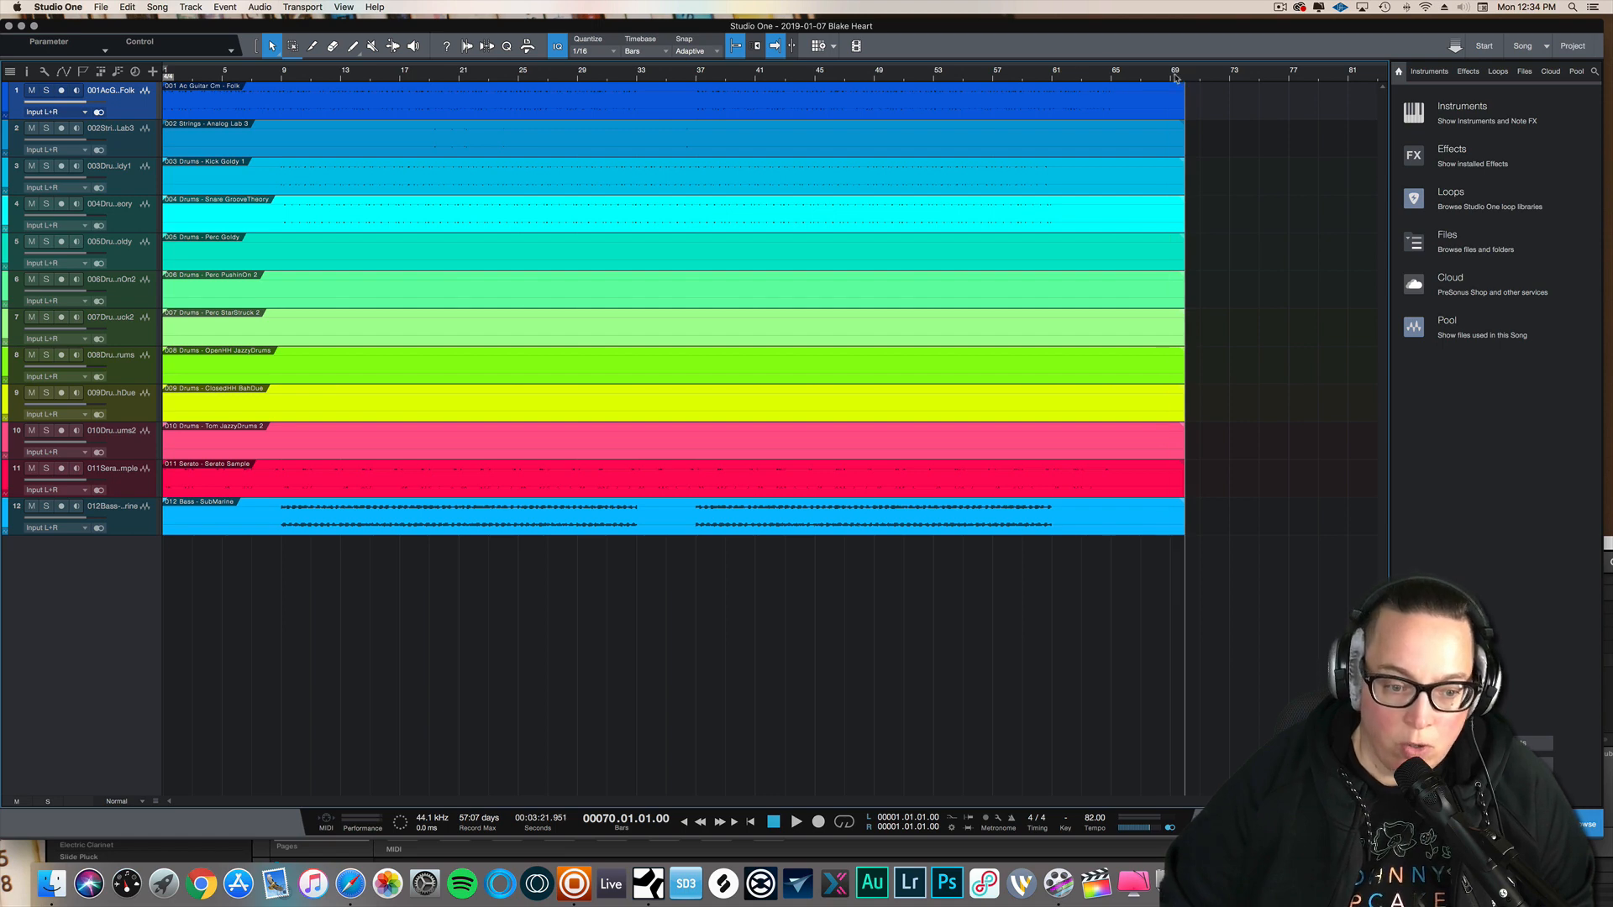
- Check playback of the stems at the end at bar 69 and earlier in the song around bars 19 to 22
{"action": "left_click", "coordinate": [1172, 76]}
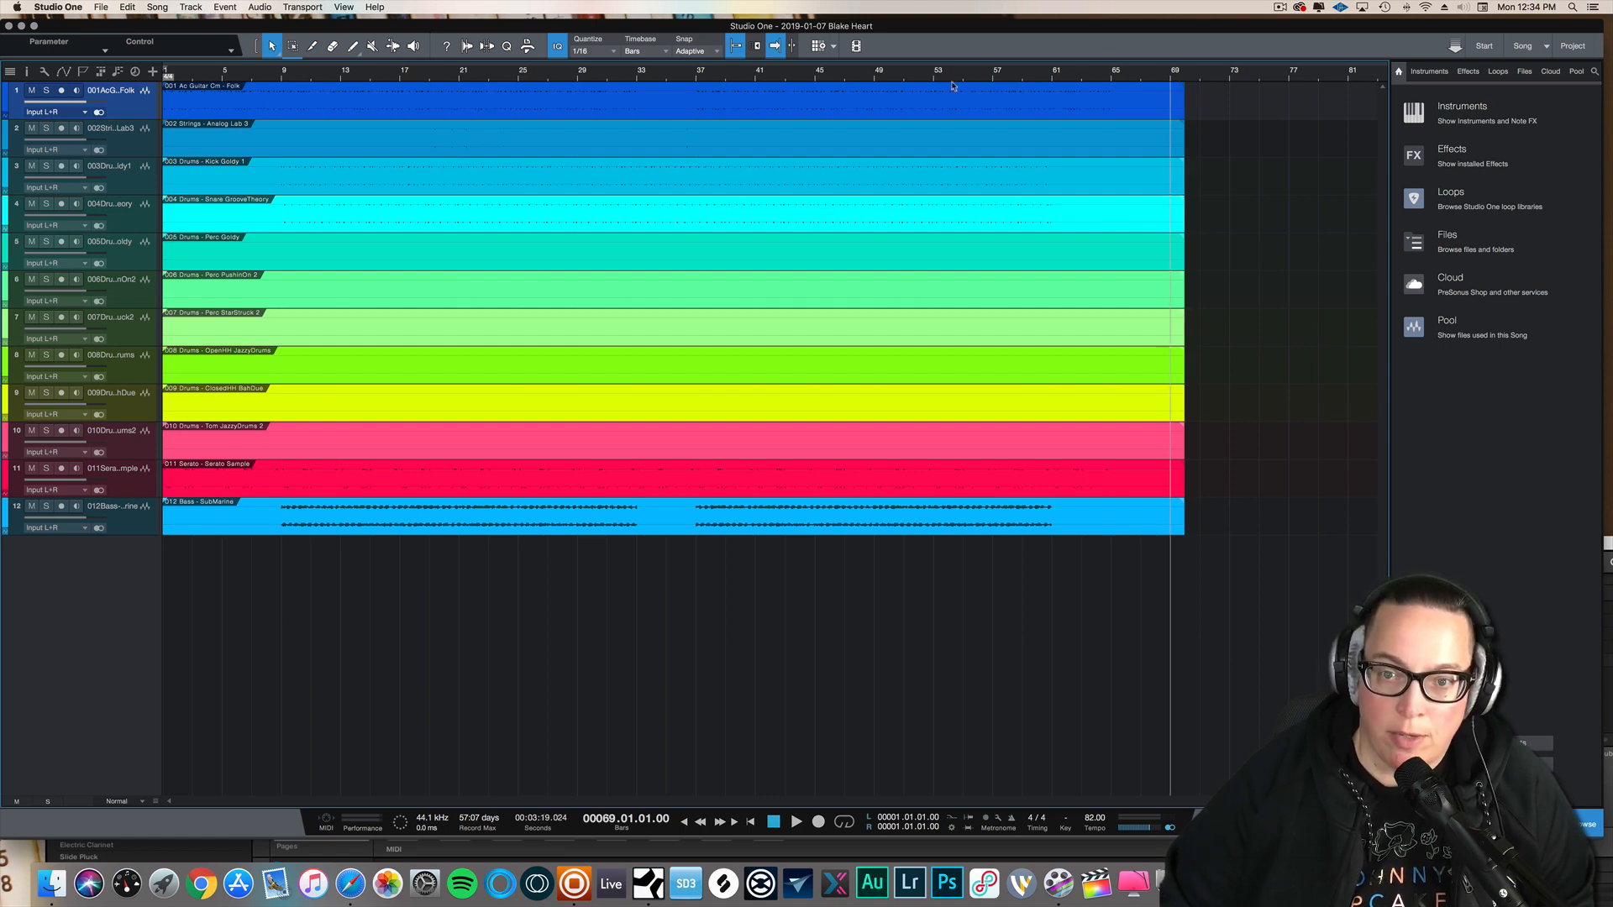
{"action": "left_click", "coordinate": [532, 73]}
{"action": "left_click", "coordinate": [476, 73]}
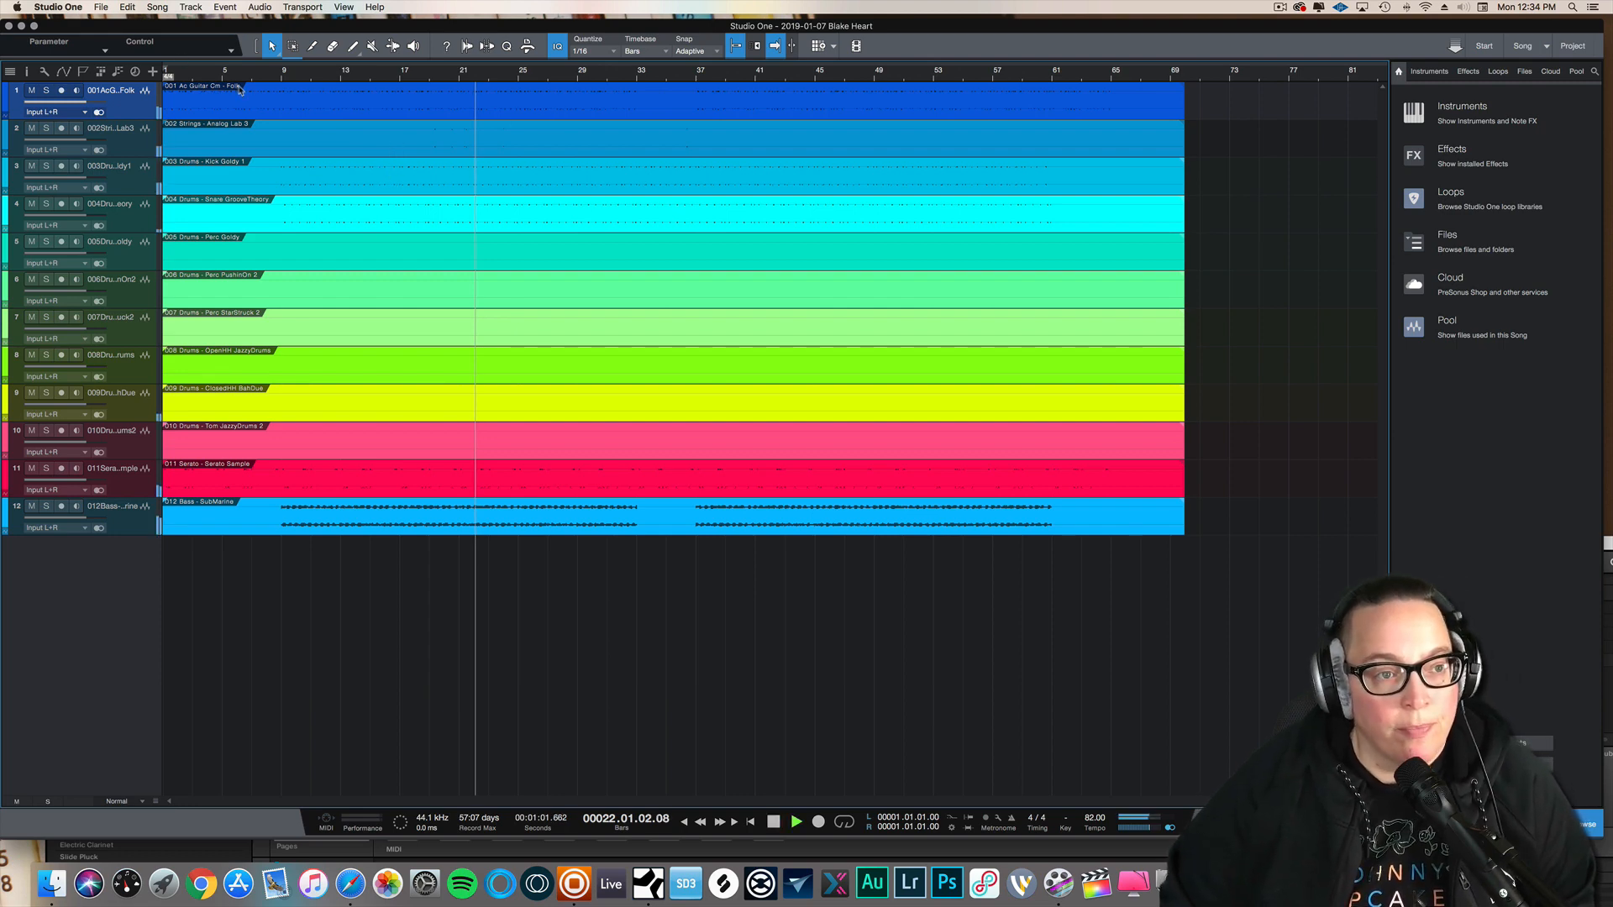
{"action": "left_click", "coordinate": [442, 75]}
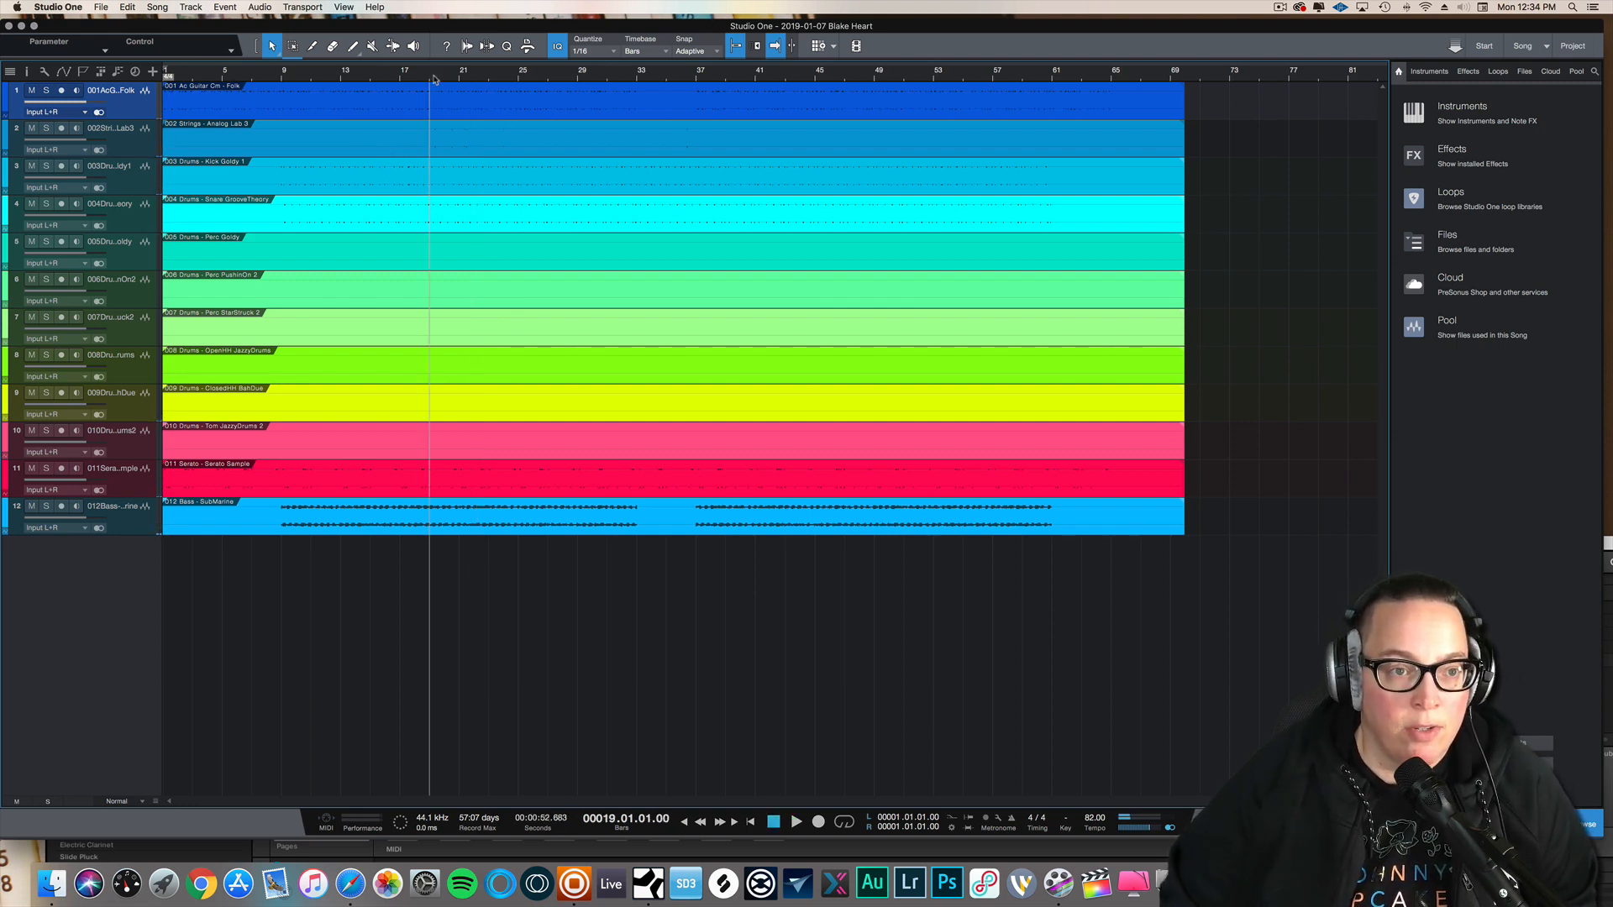
- Show the Arranger track above the imported stems
{"action": "left_click", "coordinate": [118, 72]}
{"action": "left_click", "coordinate": [117, 72]}
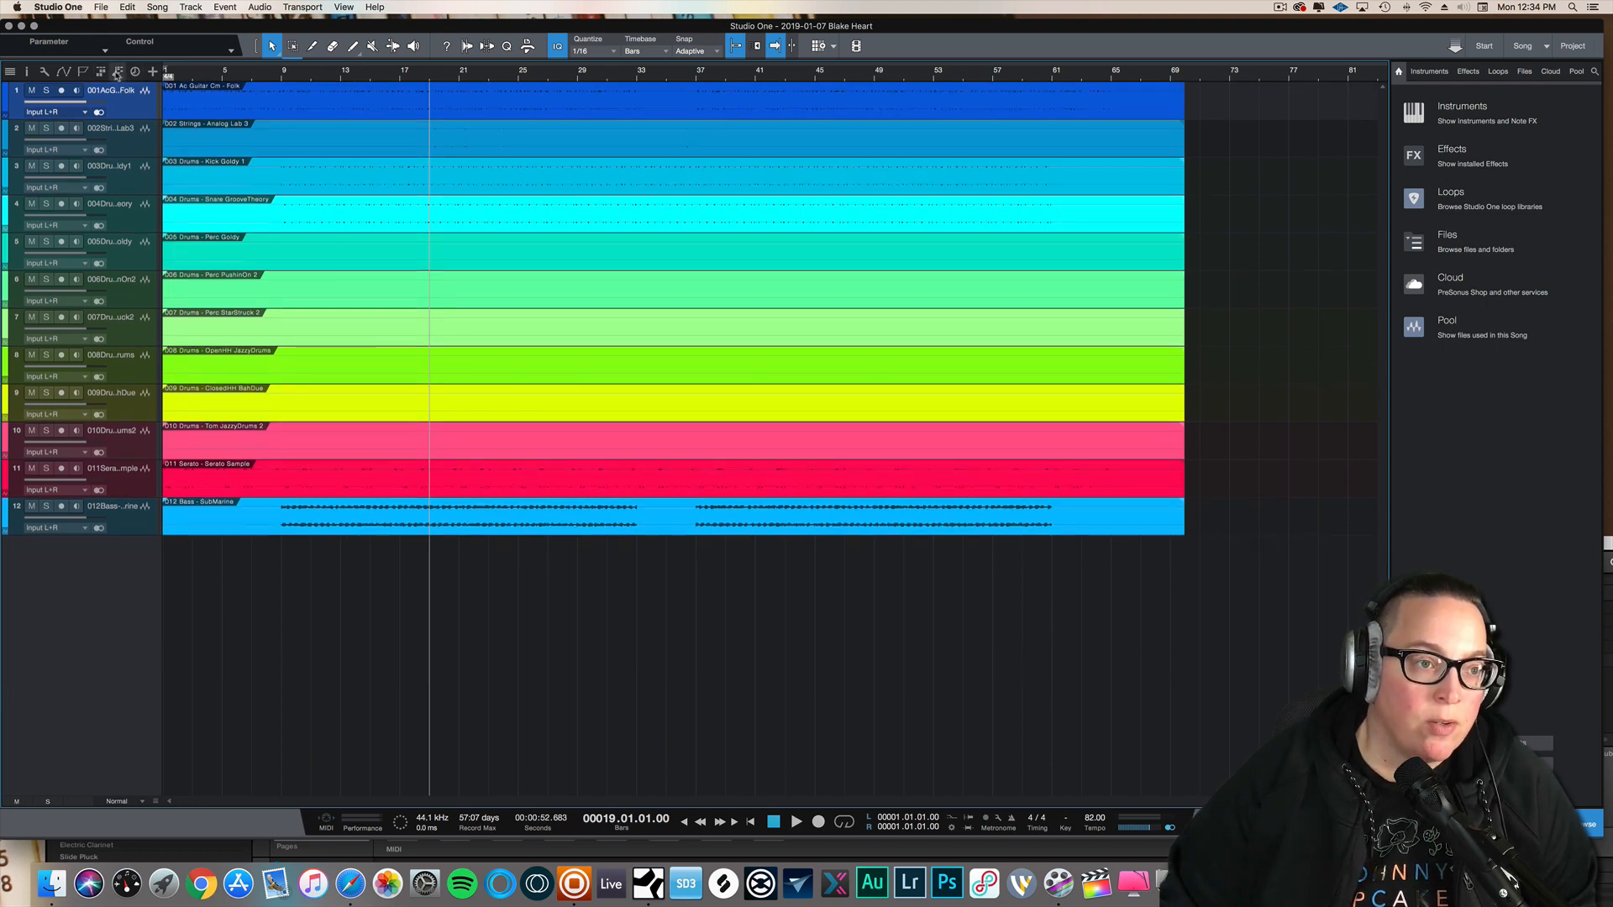
{"action": "left_click", "coordinate": [100, 72]}
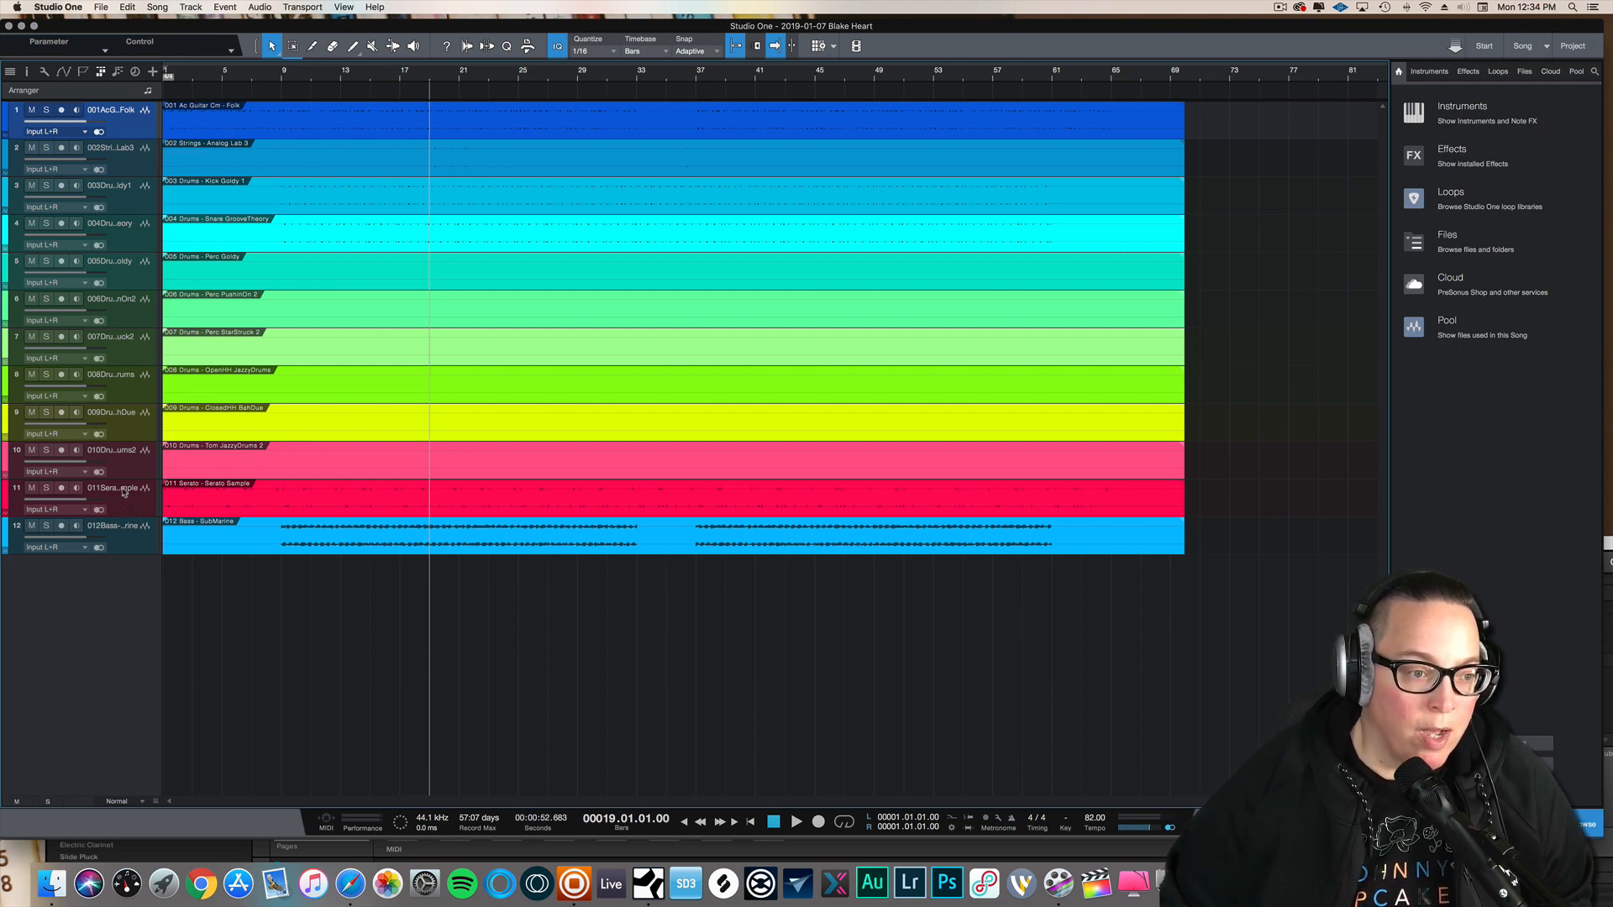
- Rename the twelve tracks Guitar, Strings, Kick, Snare, Perc, Perc 2, Perc 3, Open HH, Closed HH, Toms, Sample and Bass
{"action": "double_click", "coordinate": [127, 112]}
{"action": "type", "text": "Guit"}
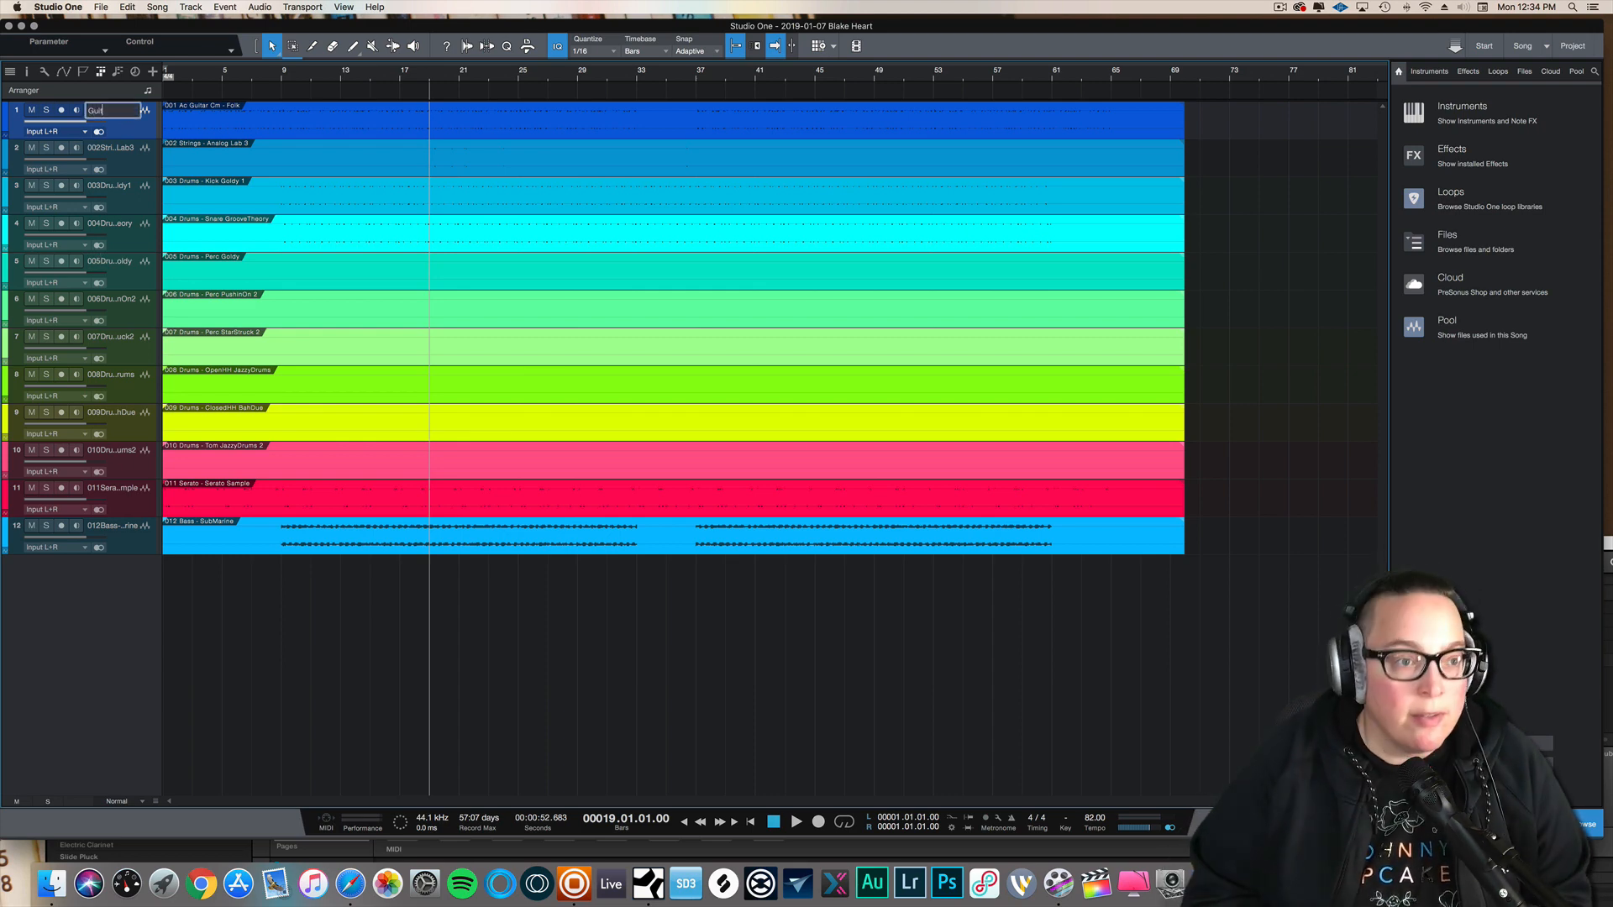
{"action": "type", "text": "ar"}
{"action": "key", "text": "Return"}
{"action": "double_click", "coordinate": [116, 263]}
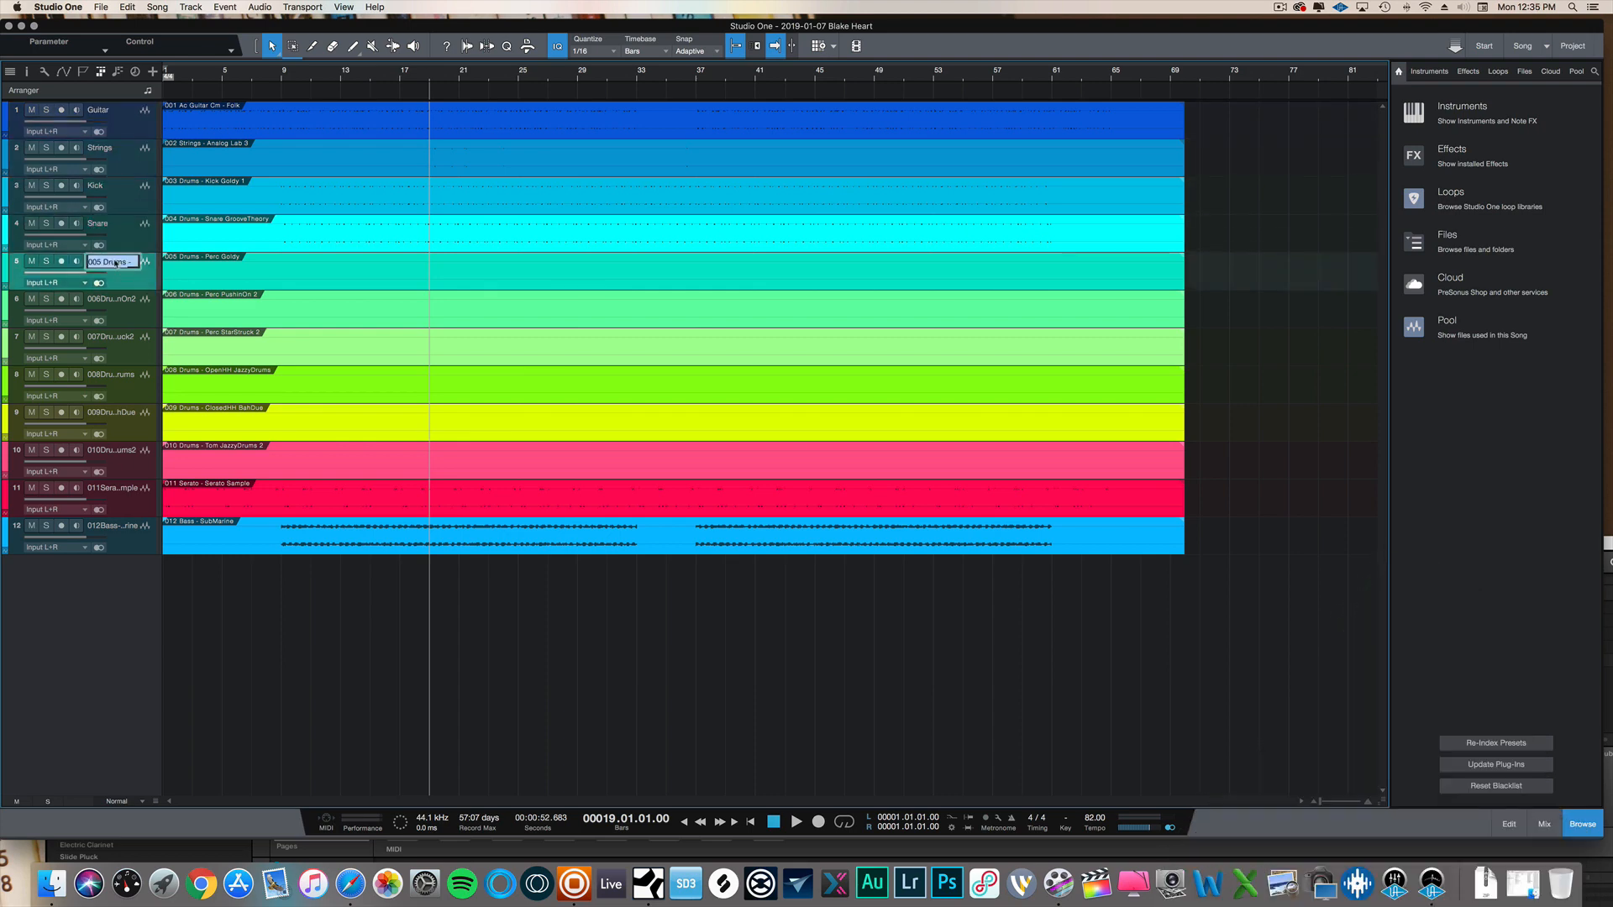
{"action": "double_click", "coordinate": [118, 494]}
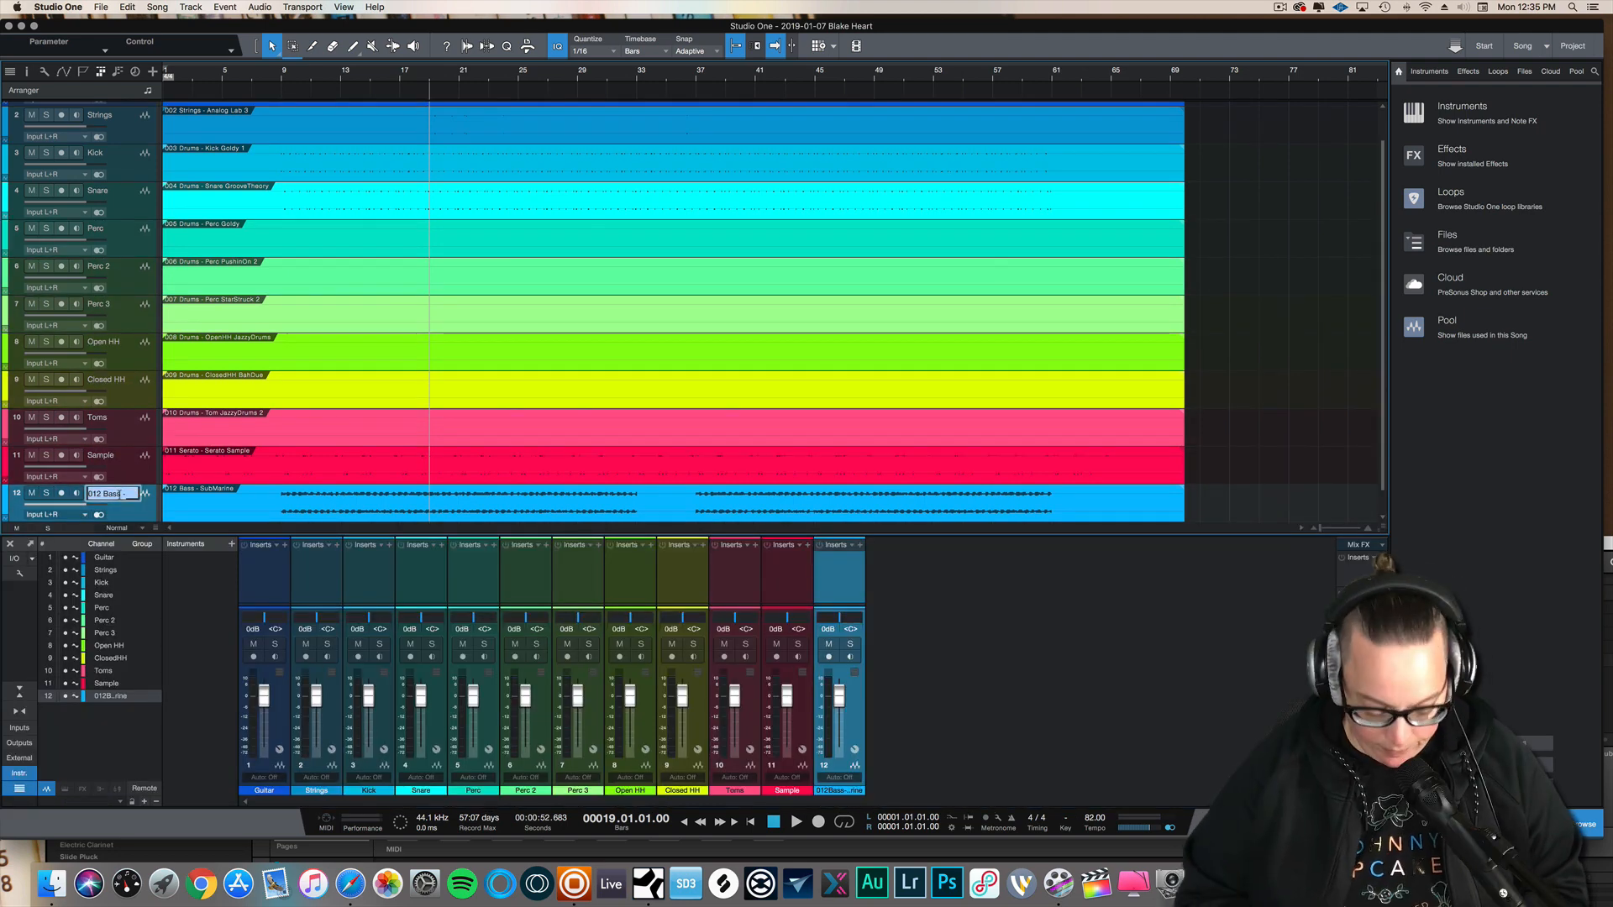
{"action": "type", "text": "Bass"}
{"action": "key", "text": "Return"}
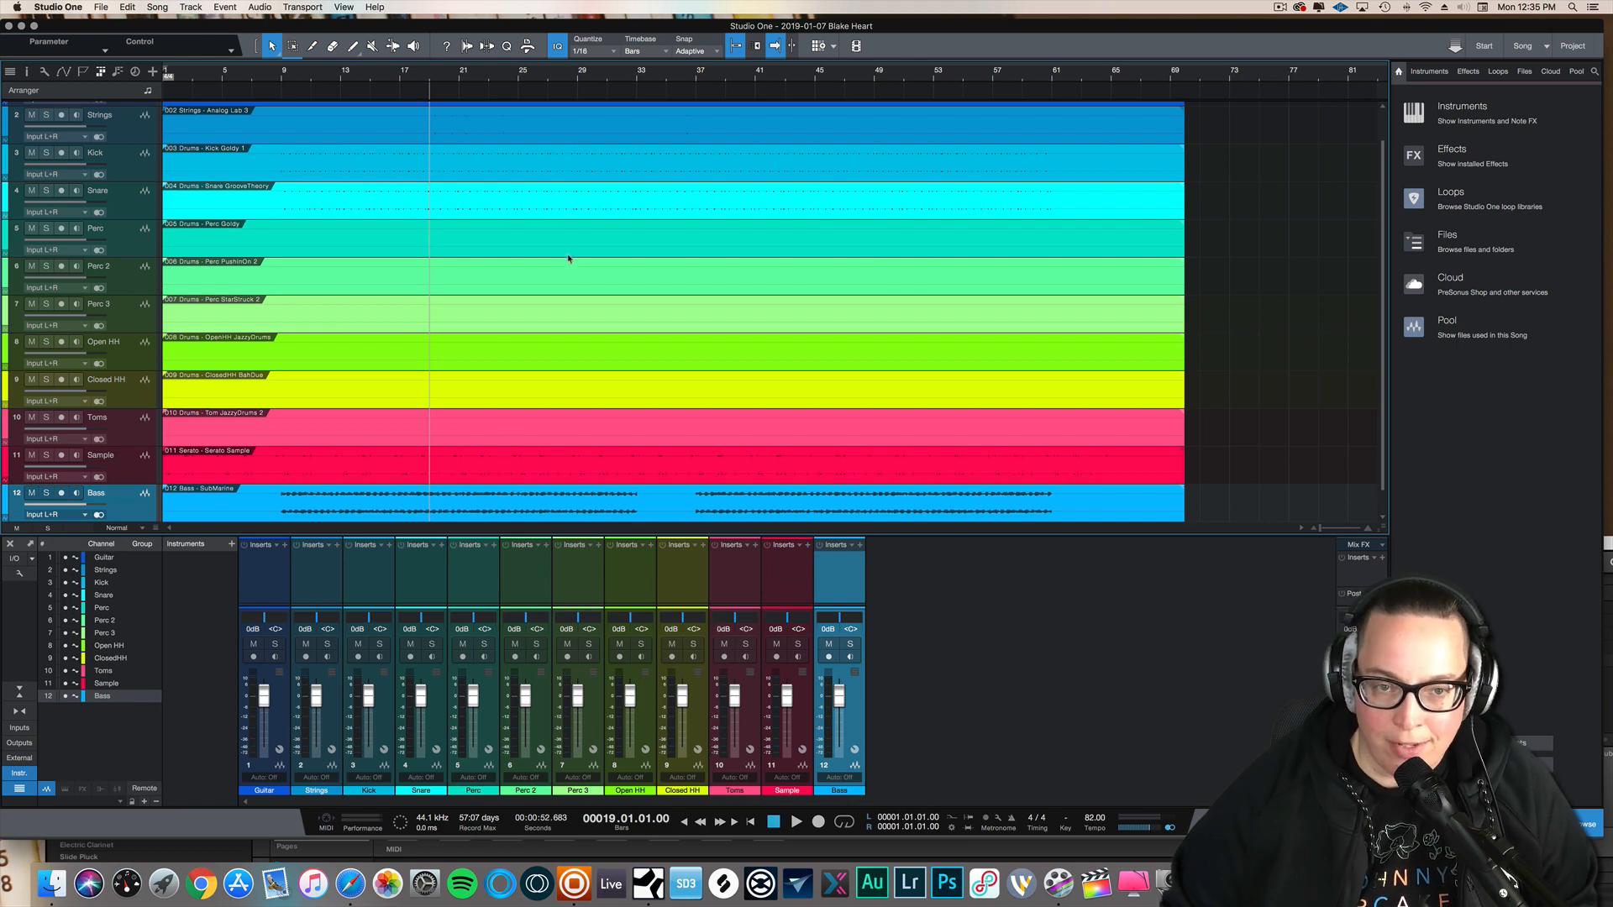
- Play the song briefly from the start and from bar 9, and stop playback
{"action": "left_click", "coordinate": [177, 76]}
{"action": "key", "text": "space"}
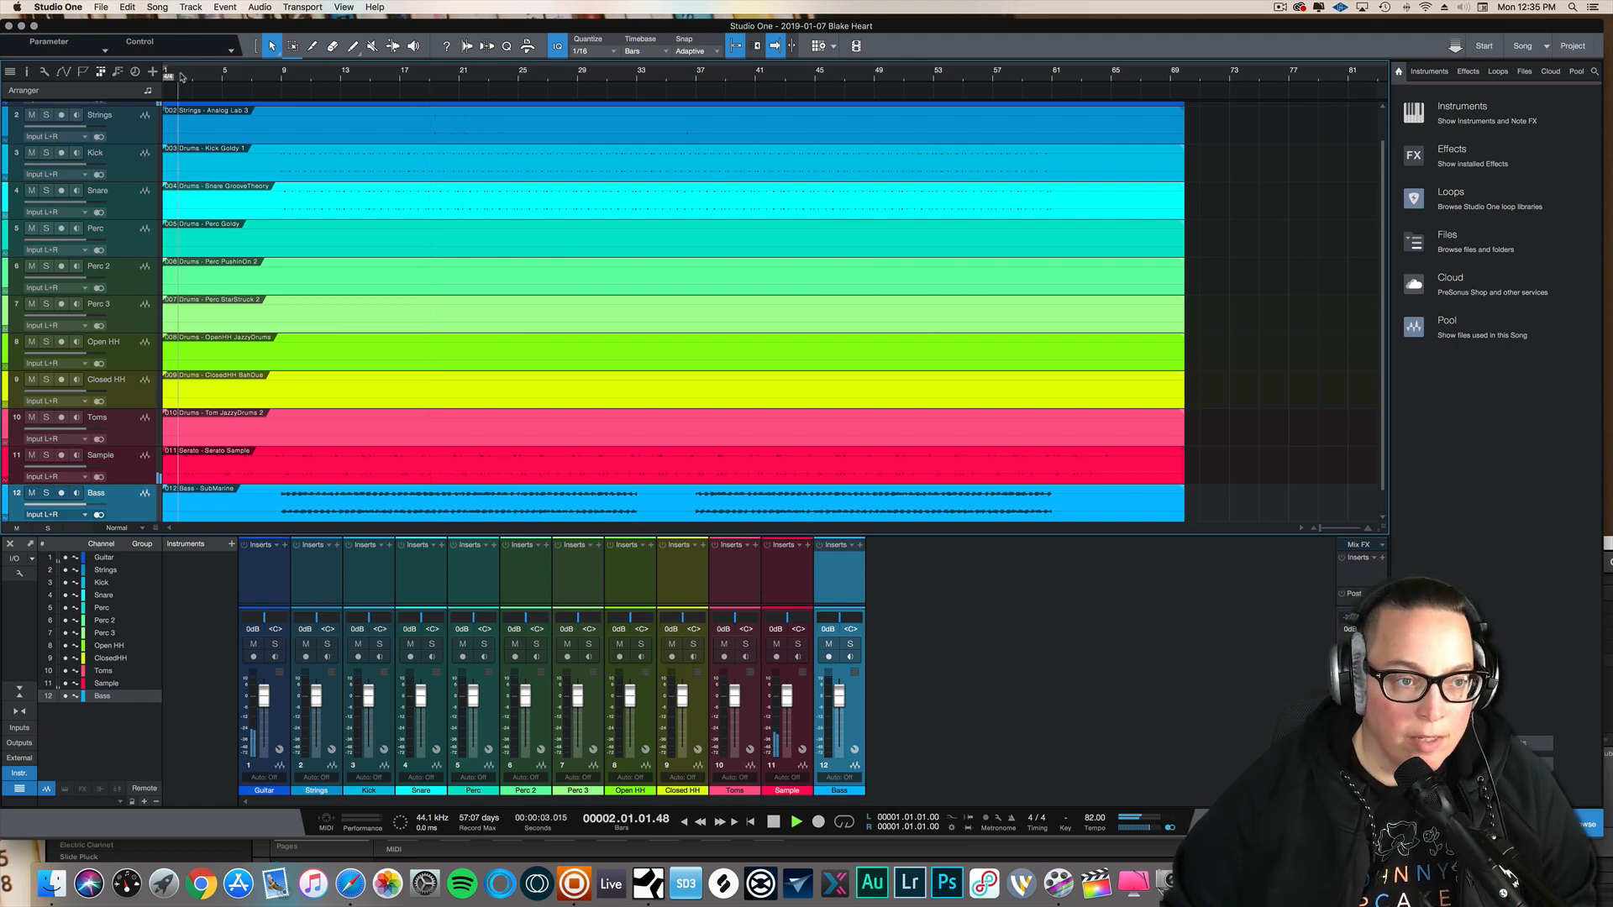
{"action": "left_click", "coordinate": [284, 76]}
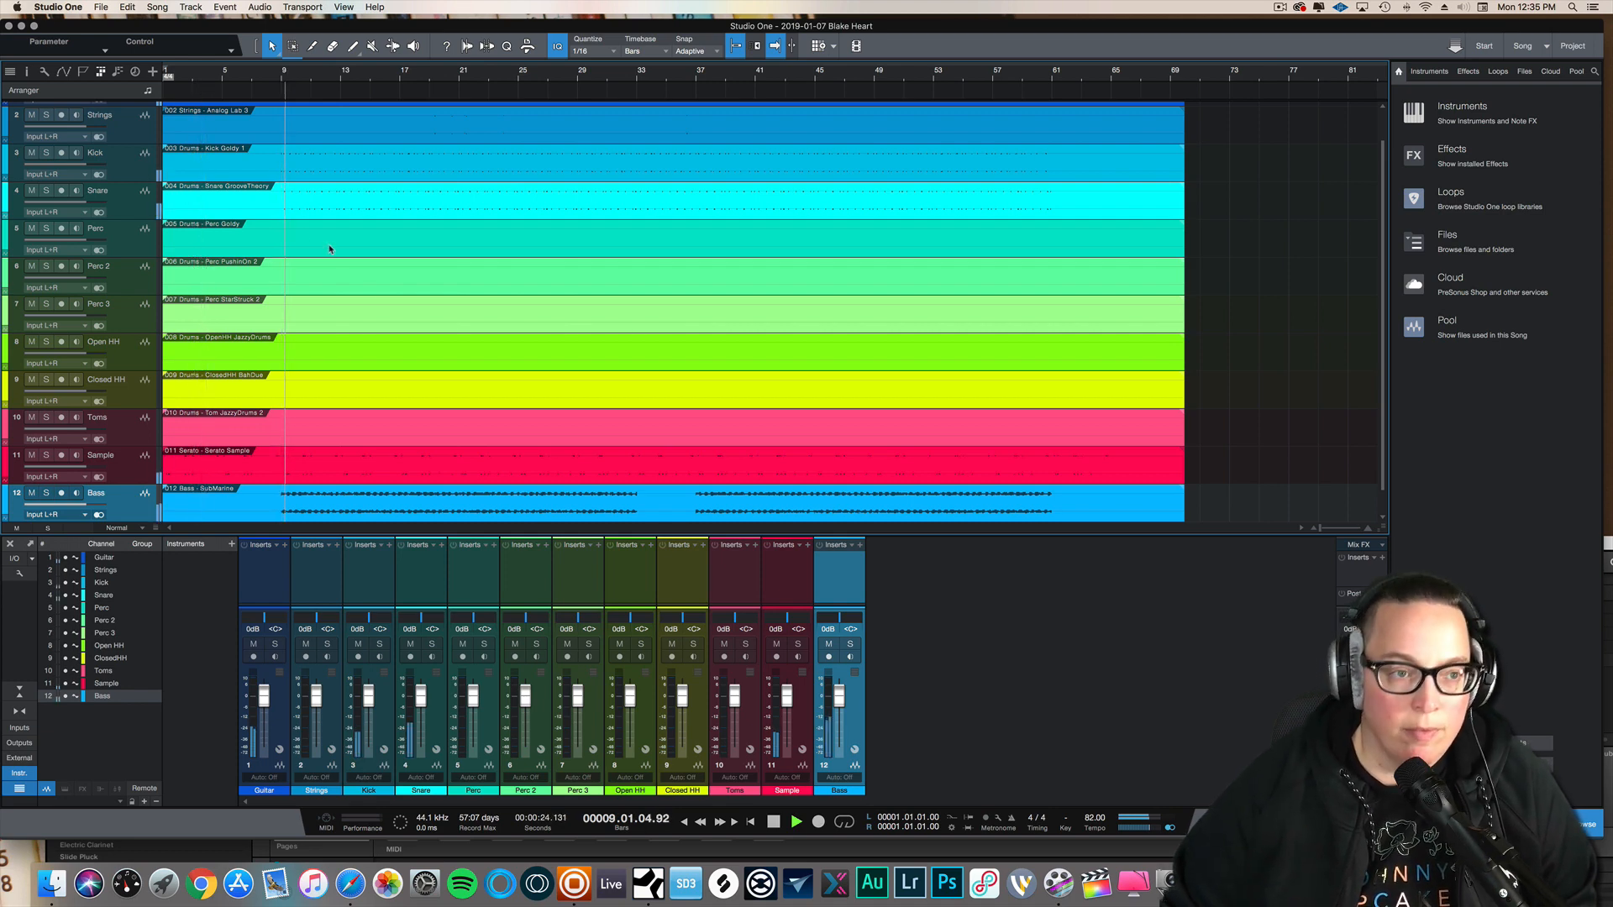
{"action": "key", "text": "space"}
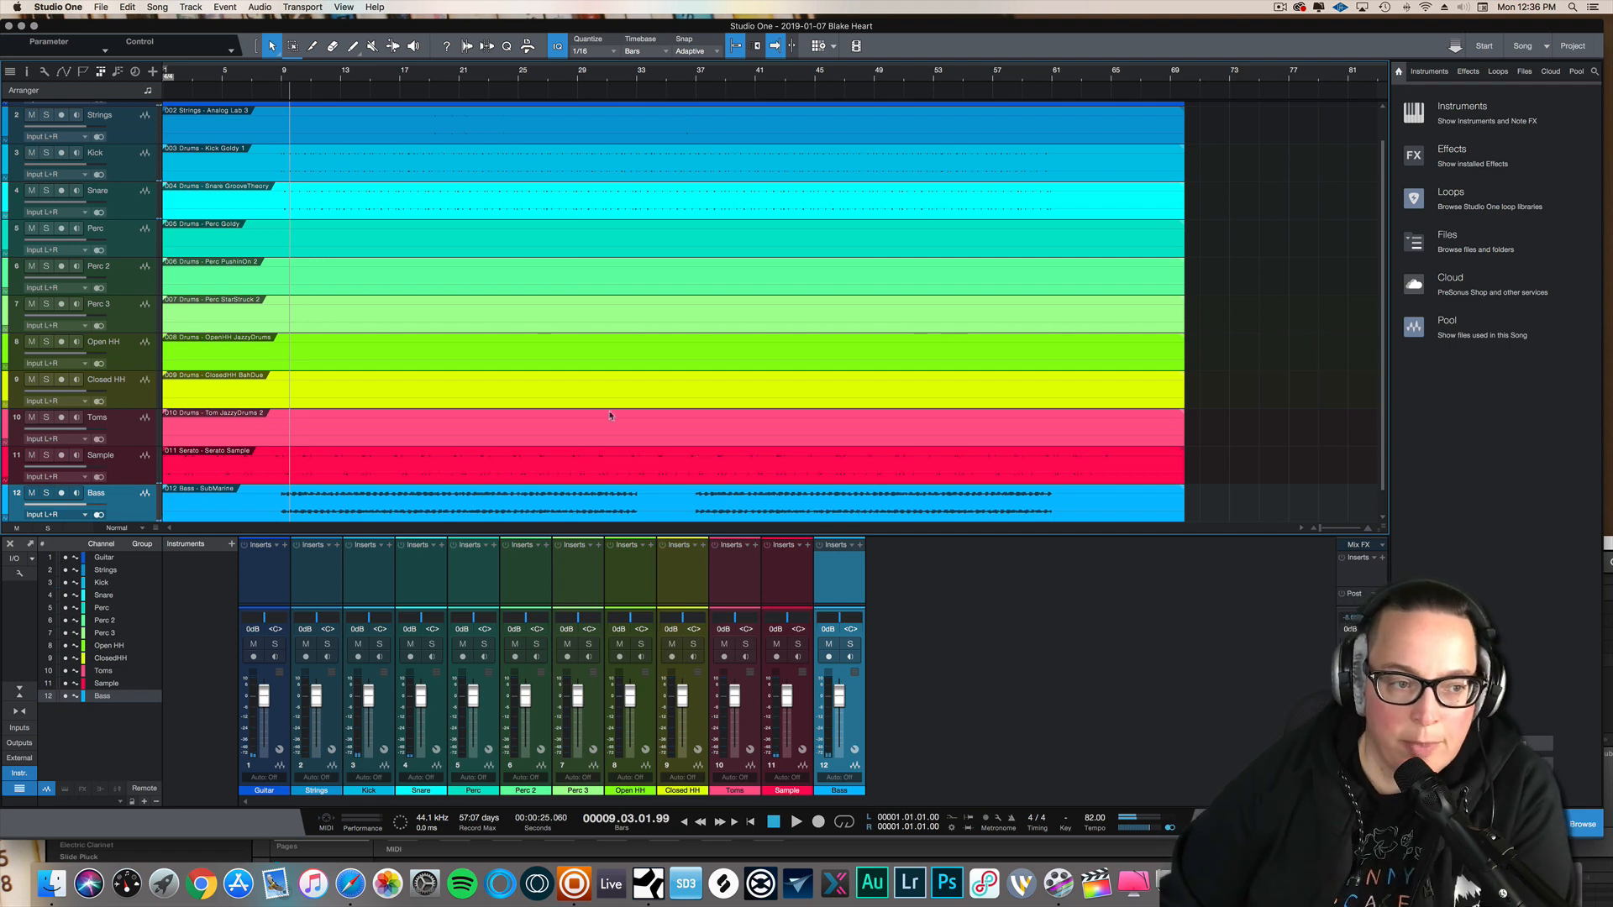
- Insert the Waves Smack Attack stereo effect on the Kick channel
{"action": "left_click", "coordinate": [128, 166]}
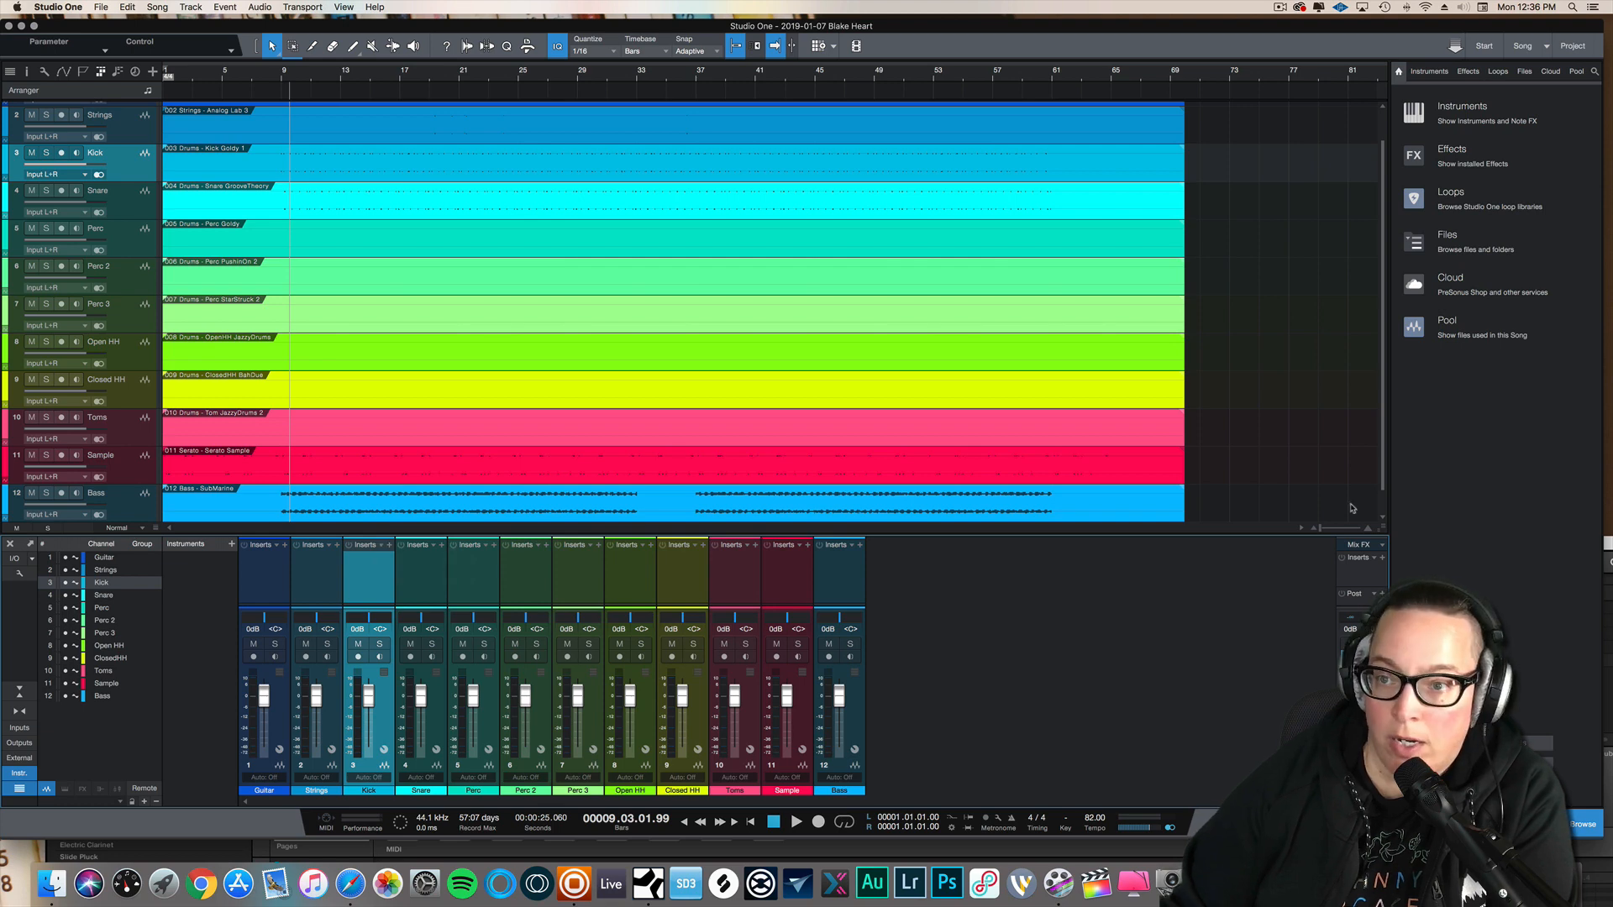
{"action": "left_click", "coordinate": [1469, 73]}
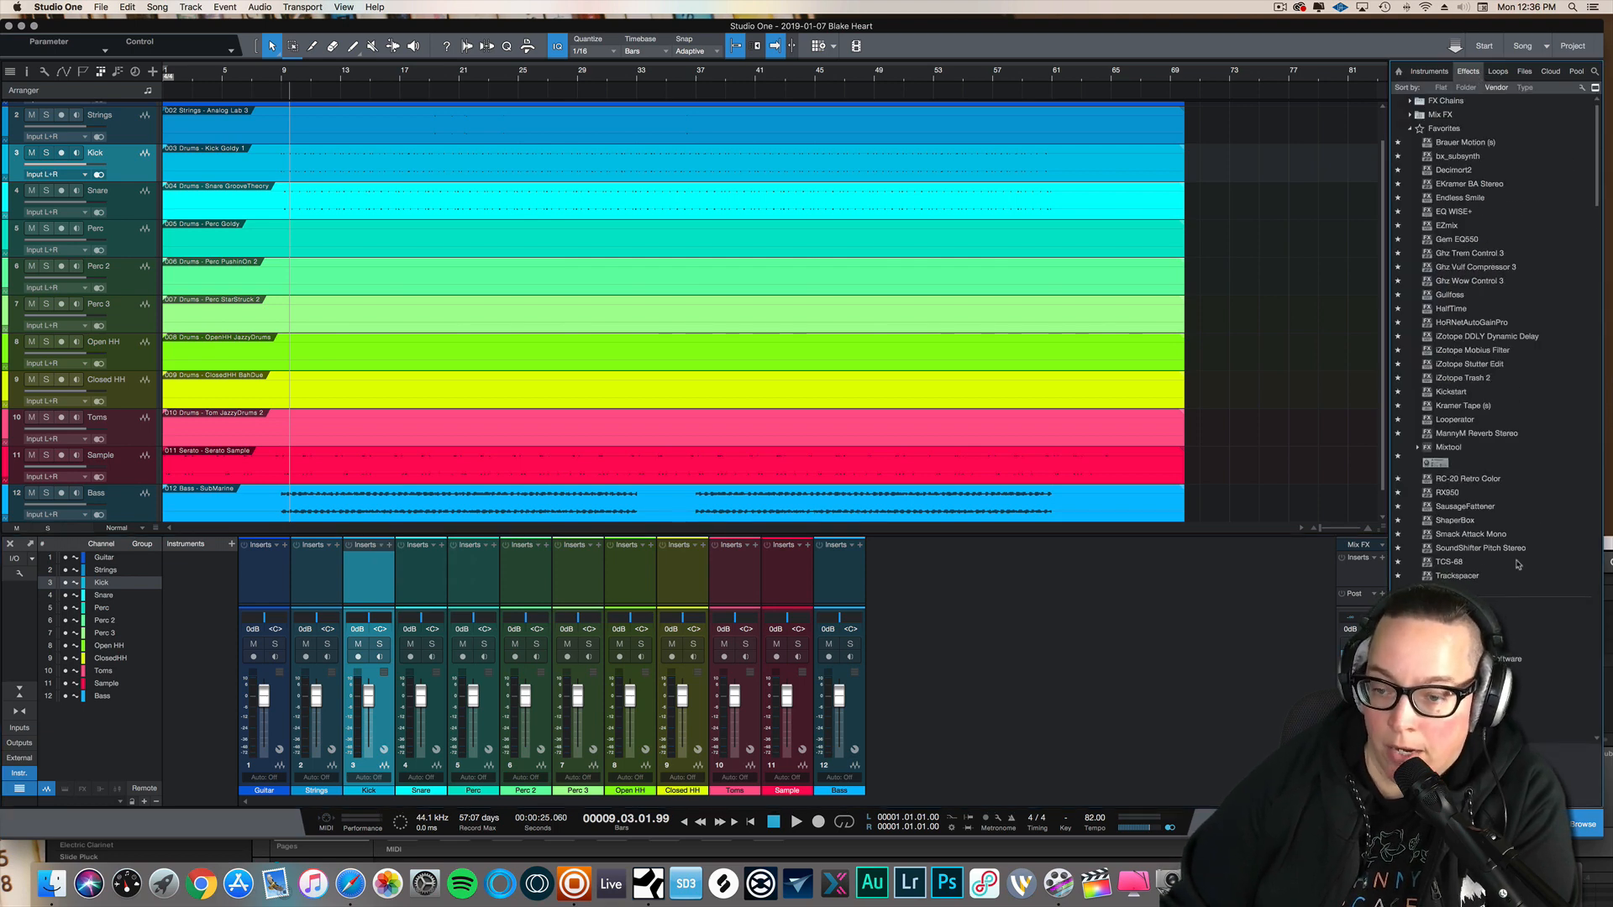
{"action": "scroll", "coordinate": [1508, 596], "scroll_direction": "down", "scroll_amount": 10}
{"action": "scroll", "coordinate": [1508, 596], "scroll_direction": "up", "scroll_amount": 10}
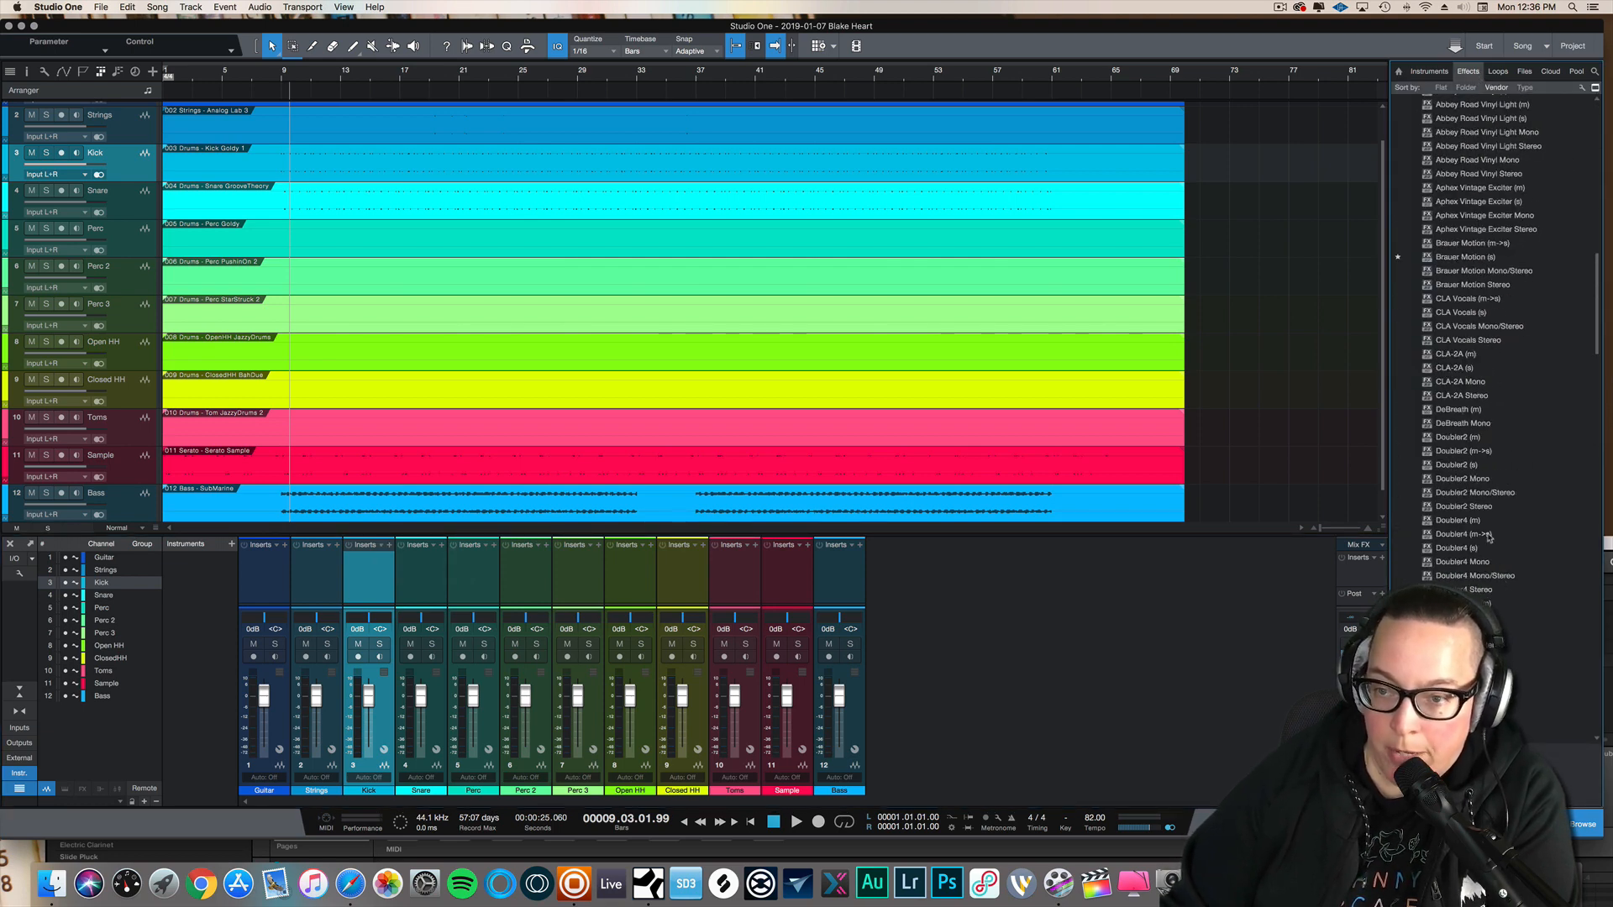
{"action": "scroll", "coordinate": [1489, 536], "scroll_direction": "up", "scroll_amount": 5}
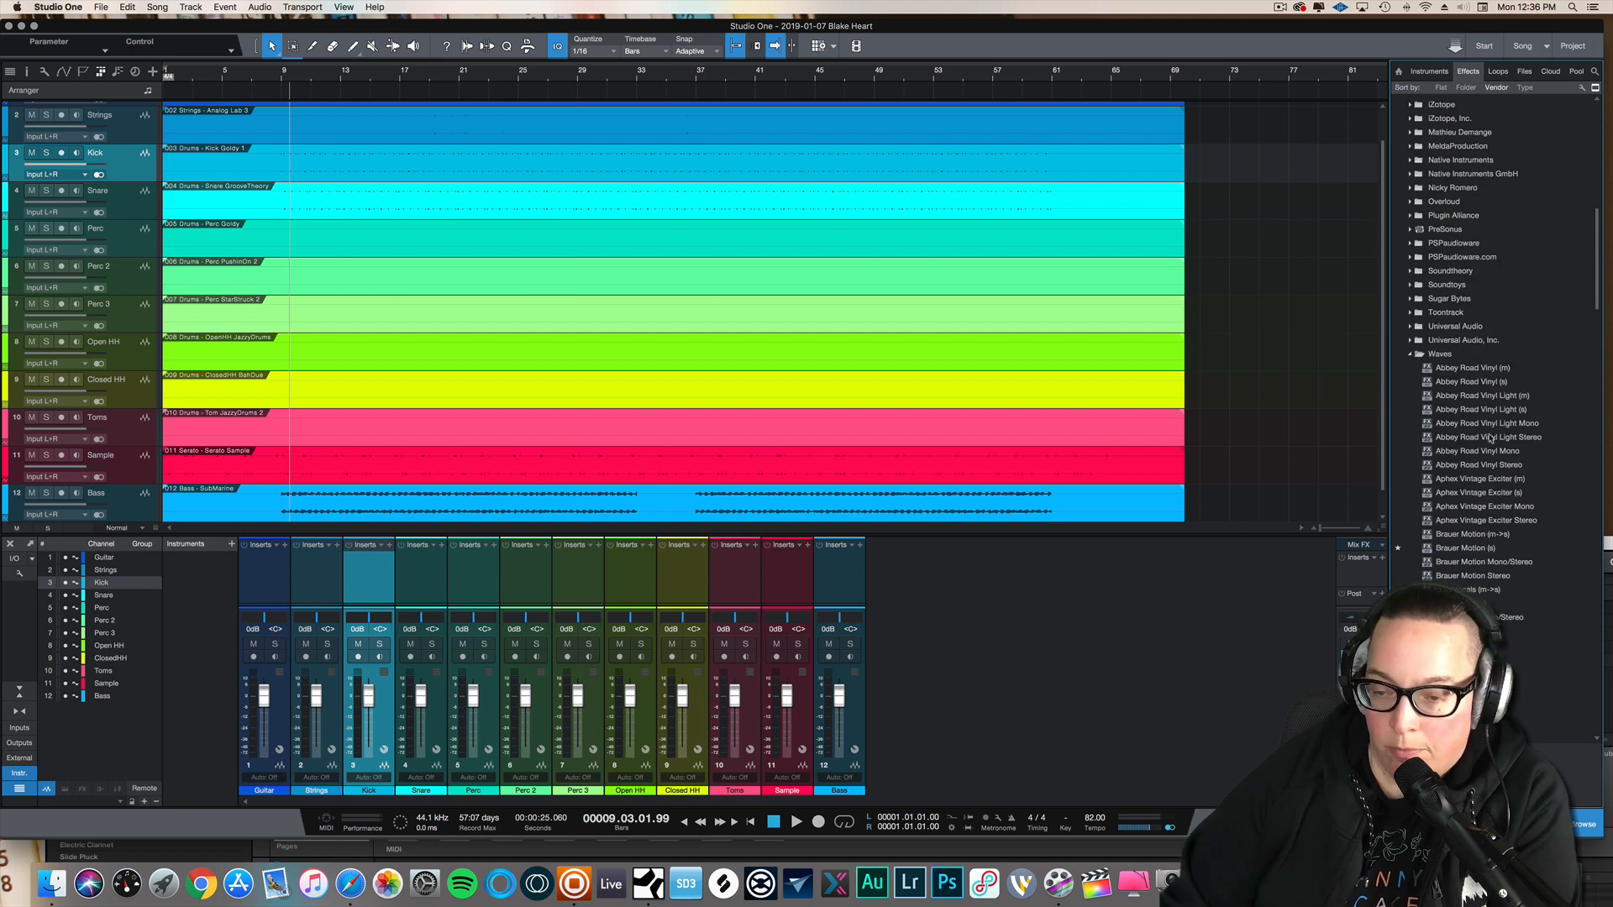
{"action": "scroll", "coordinate": [1500, 493], "scroll_direction": "down", "scroll_amount": 12}
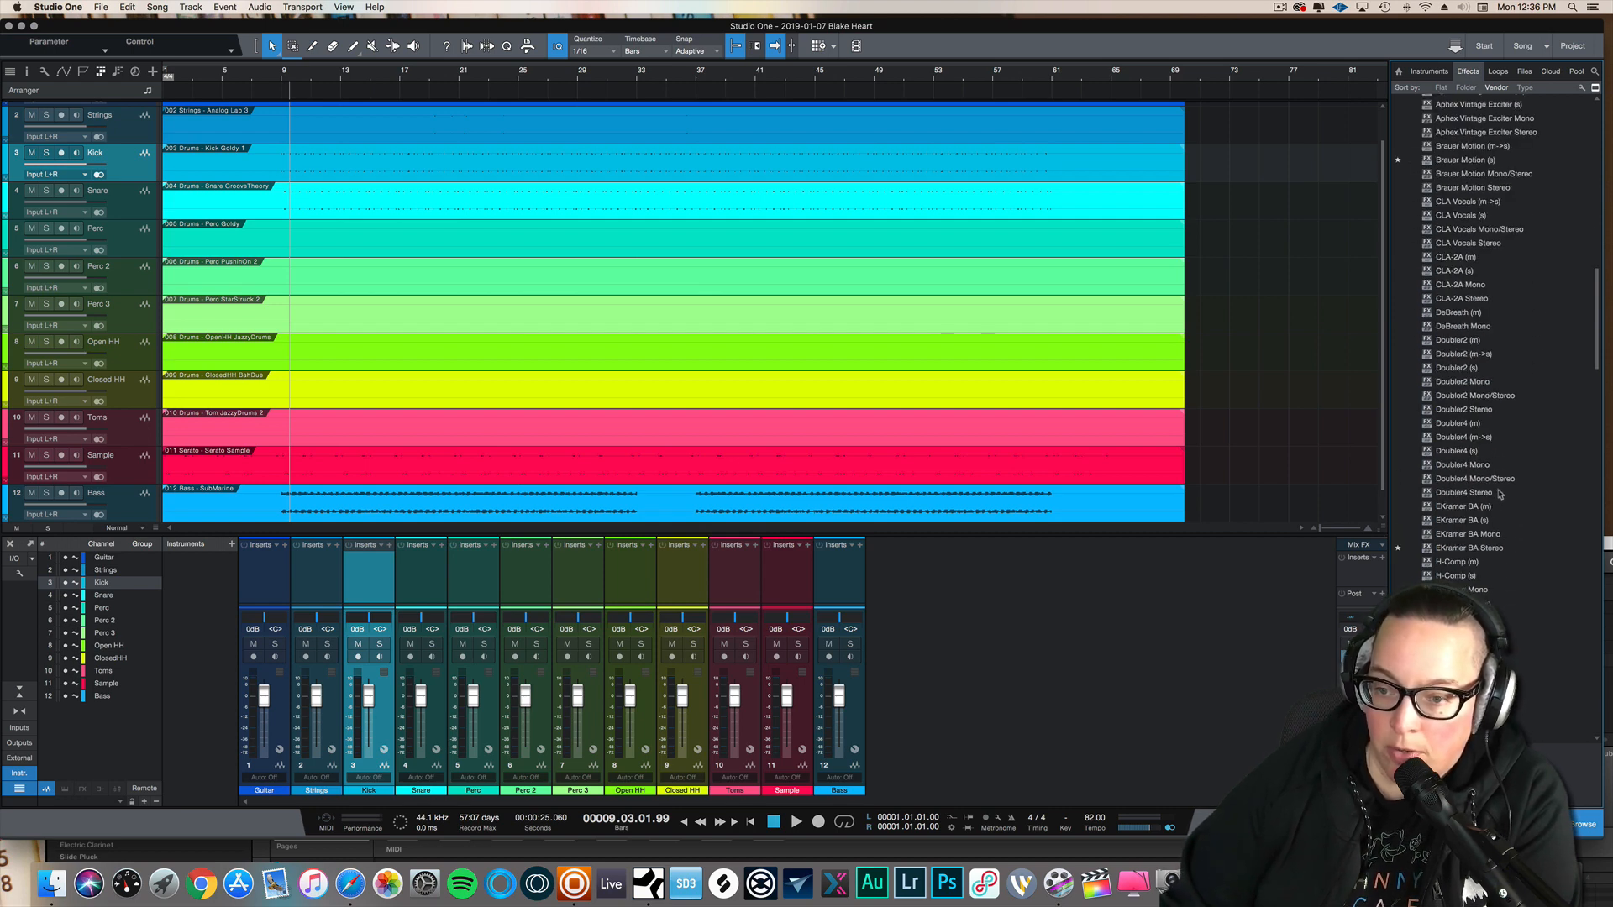
{"action": "scroll", "coordinate": [1501, 492], "scroll_direction": "down", "scroll_amount": 10}
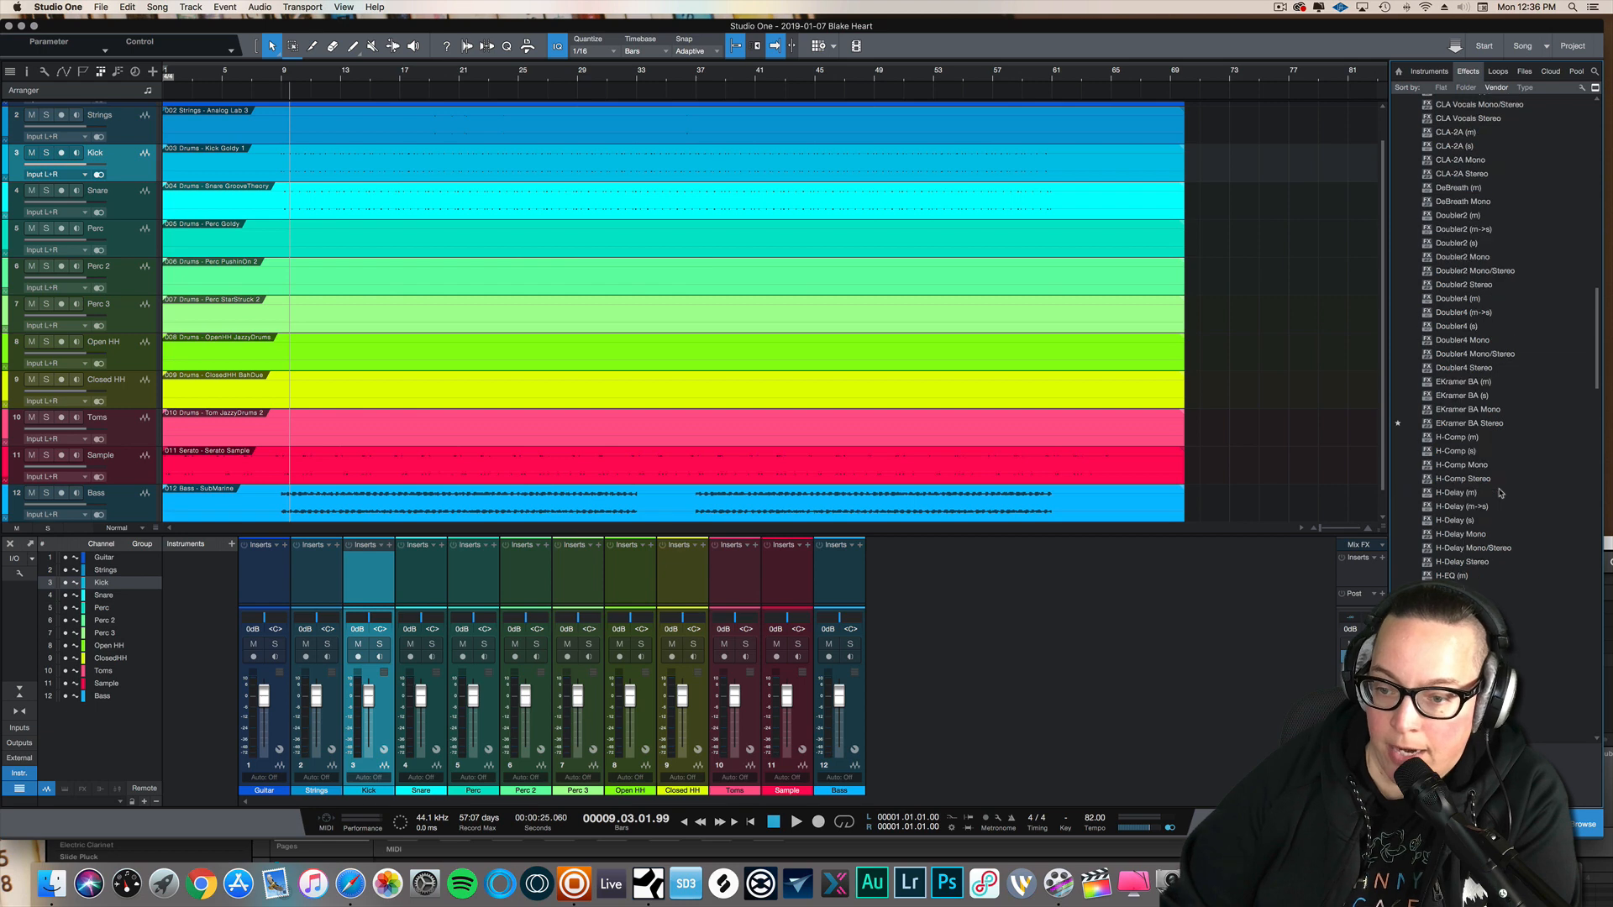
{"action": "scroll", "coordinate": [1499, 495], "scroll_direction": "down", "scroll_amount": 1}
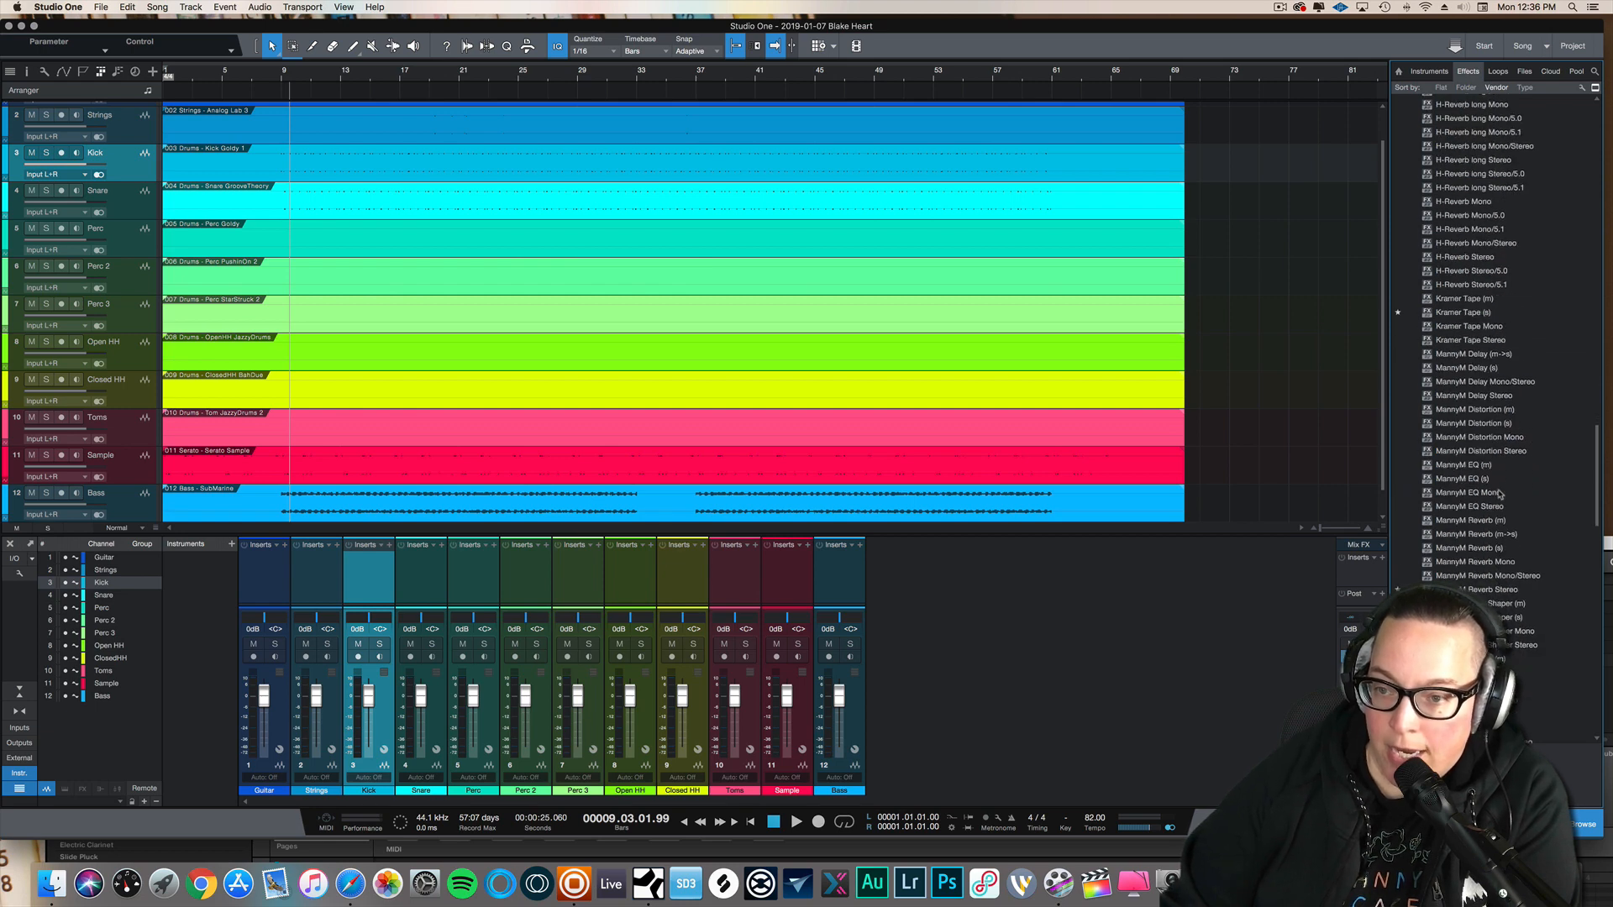
{"action": "scroll", "coordinate": [1499, 495], "scroll_direction": "down", "scroll_amount": 15}
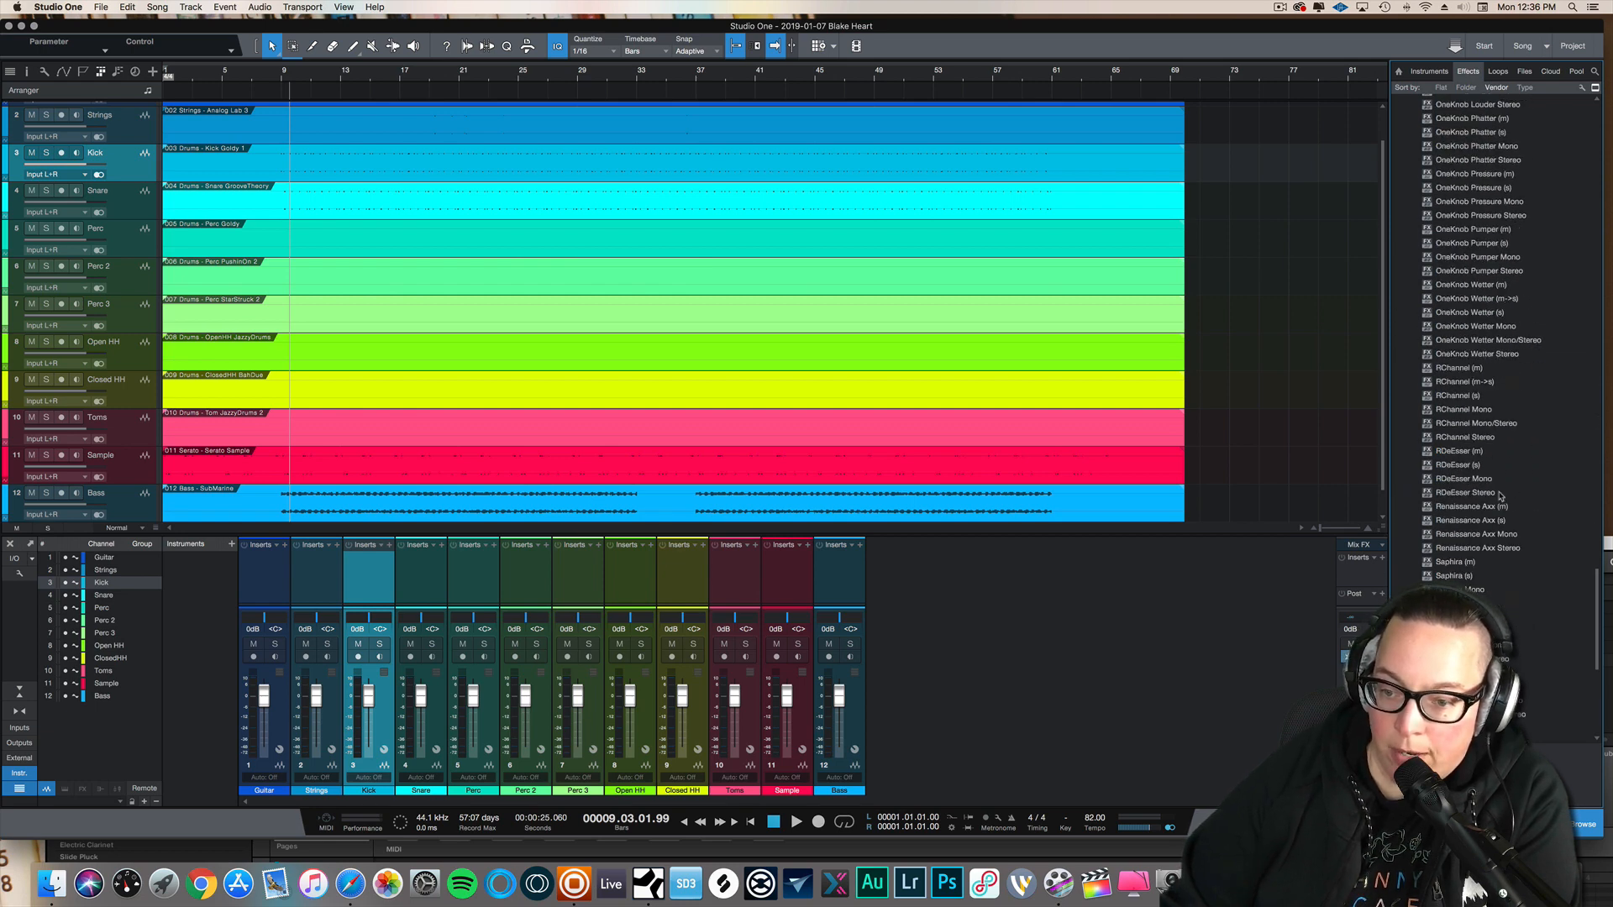
{"action": "left_click", "coordinate": [1508, 631]}
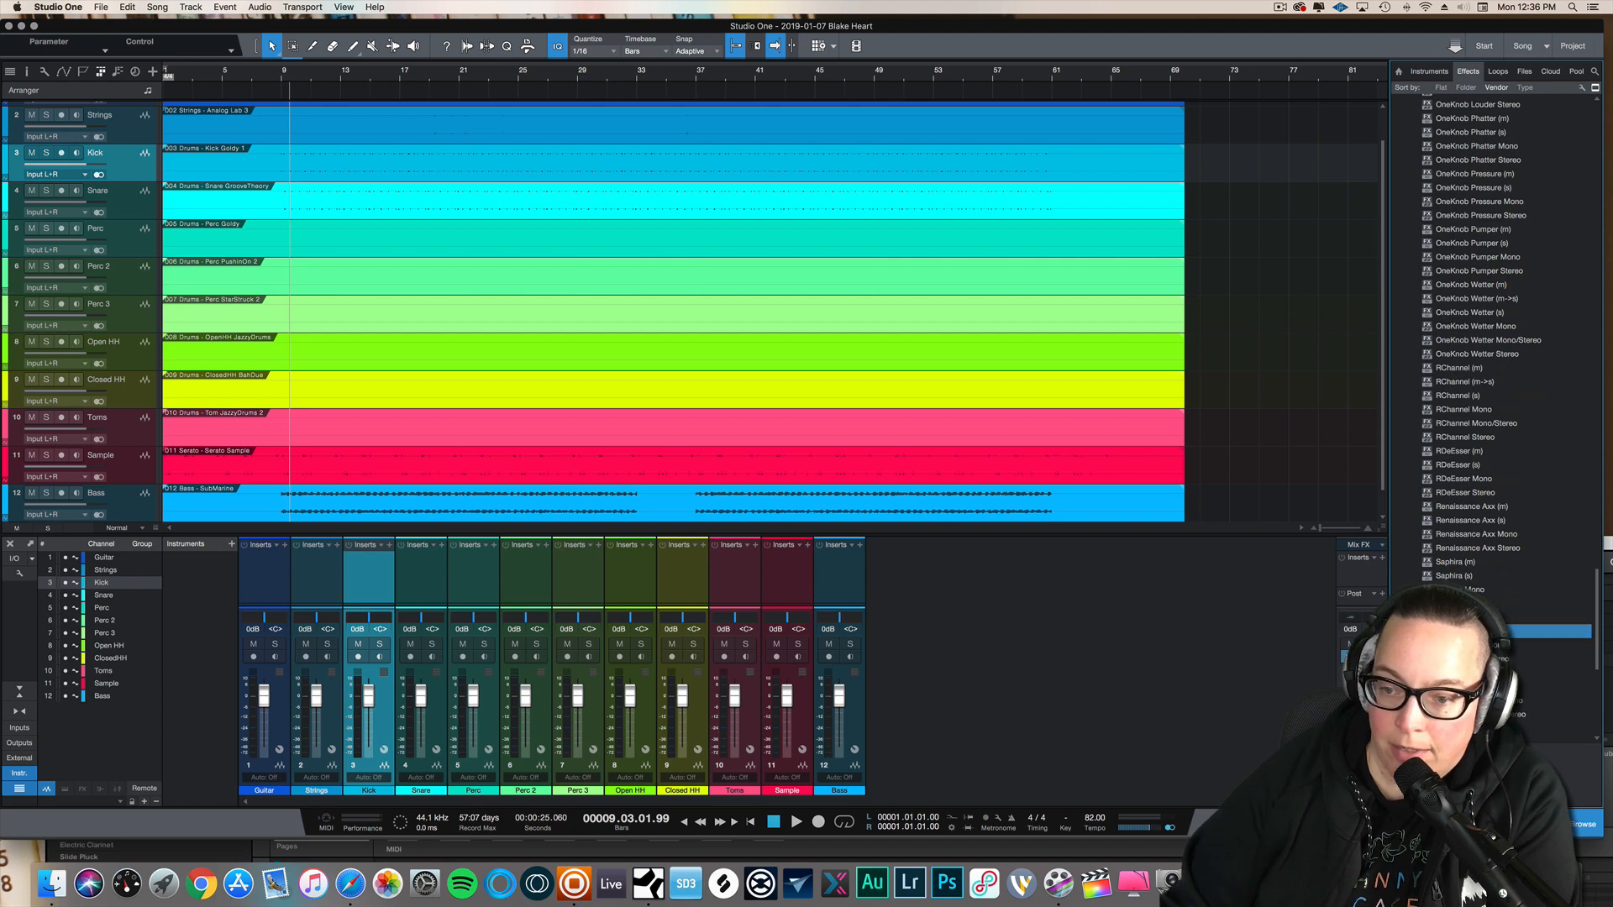
{"action": "left_click_drag", "start_coordinate": [1346, 626], "coordinate": [361, 588]}
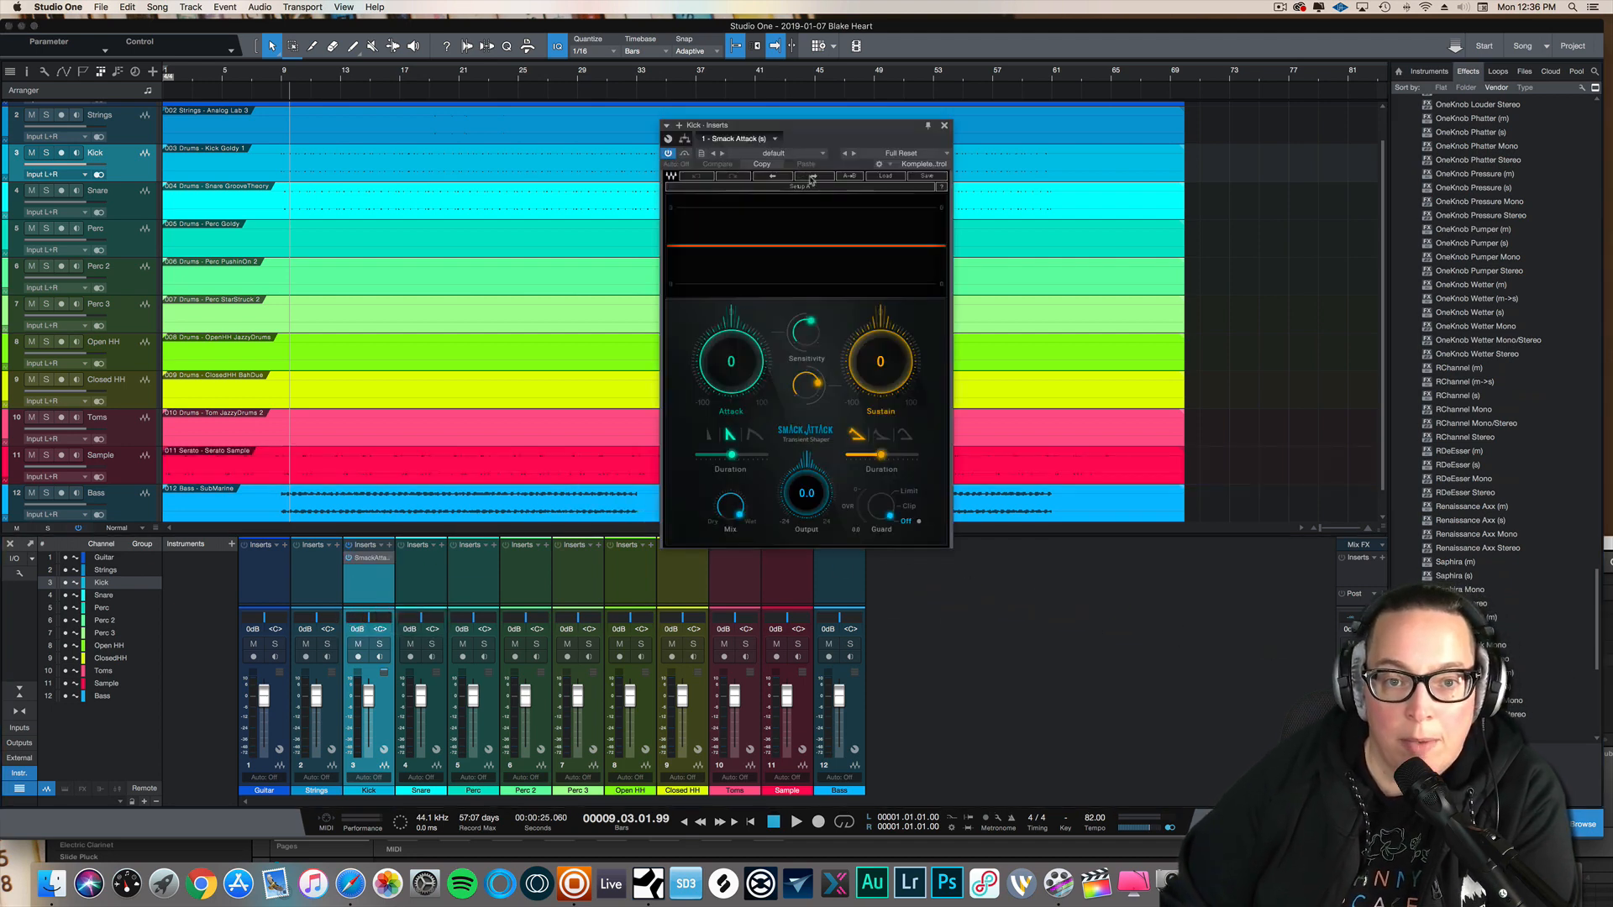
- Step through the Smack Attack presets on the Kick channel to Kick Fat Bastered
{"action": "left_click", "coordinate": [811, 178]}
{"action": "left_click", "coordinate": [812, 178]}
{"action": "left_click", "coordinate": [811, 177]}
{"action": "left_click", "coordinate": [811, 178]}
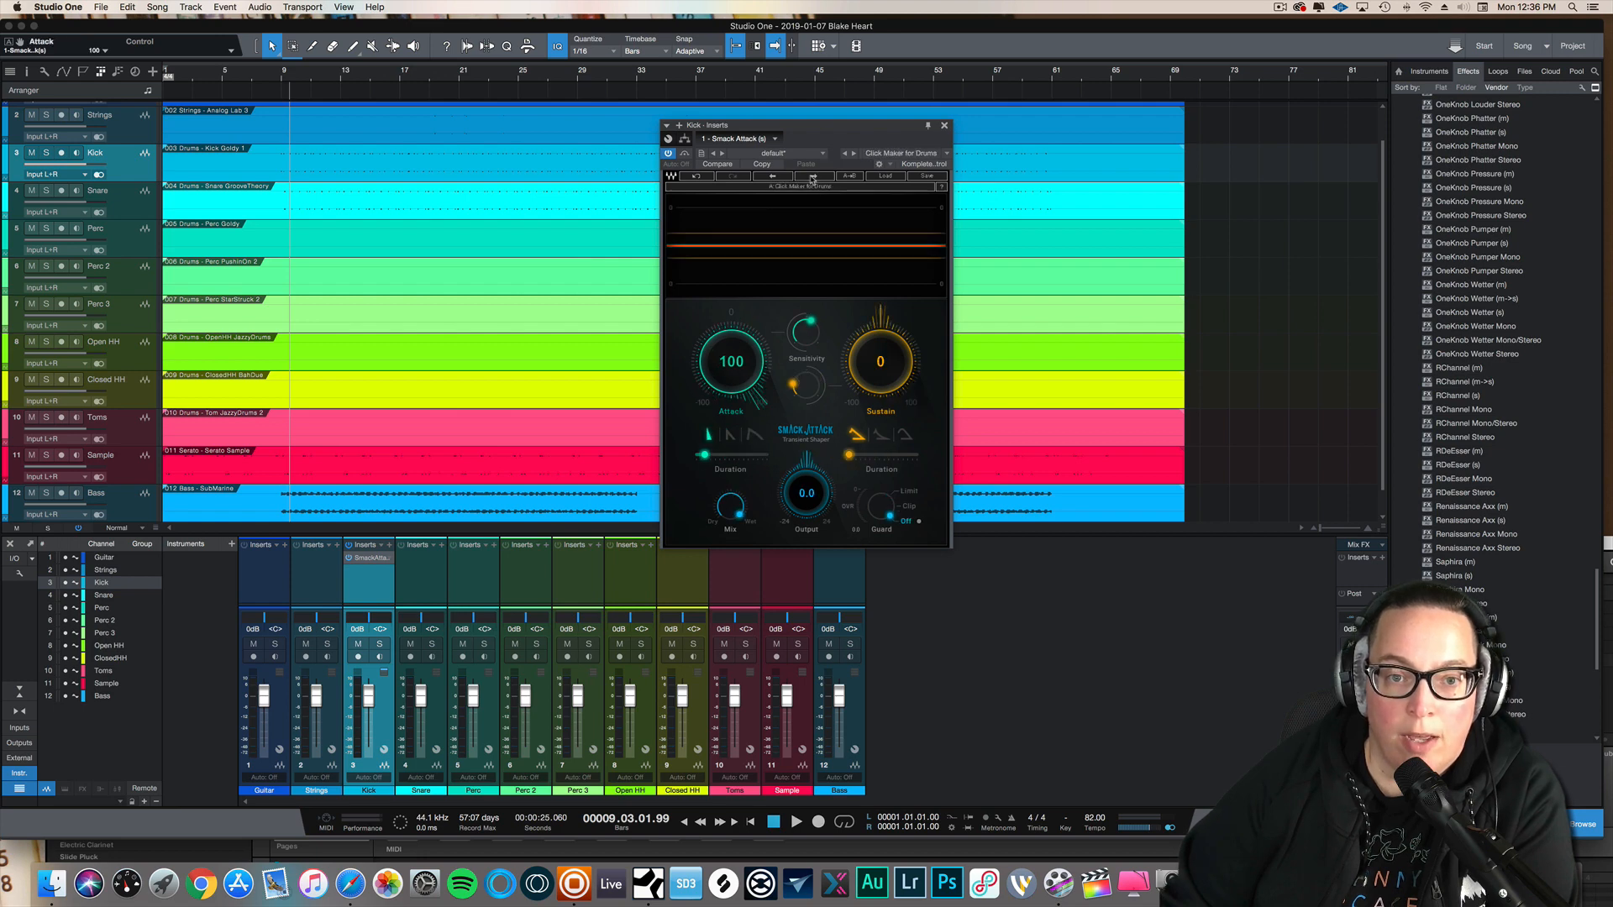
{"action": "left_click", "coordinate": [812, 177]}
{"action": "left_click", "coordinate": [812, 177]}
{"action": "left_click", "coordinate": [811, 177]}
{"action": "left_click", "coordinate": [812, 177]}
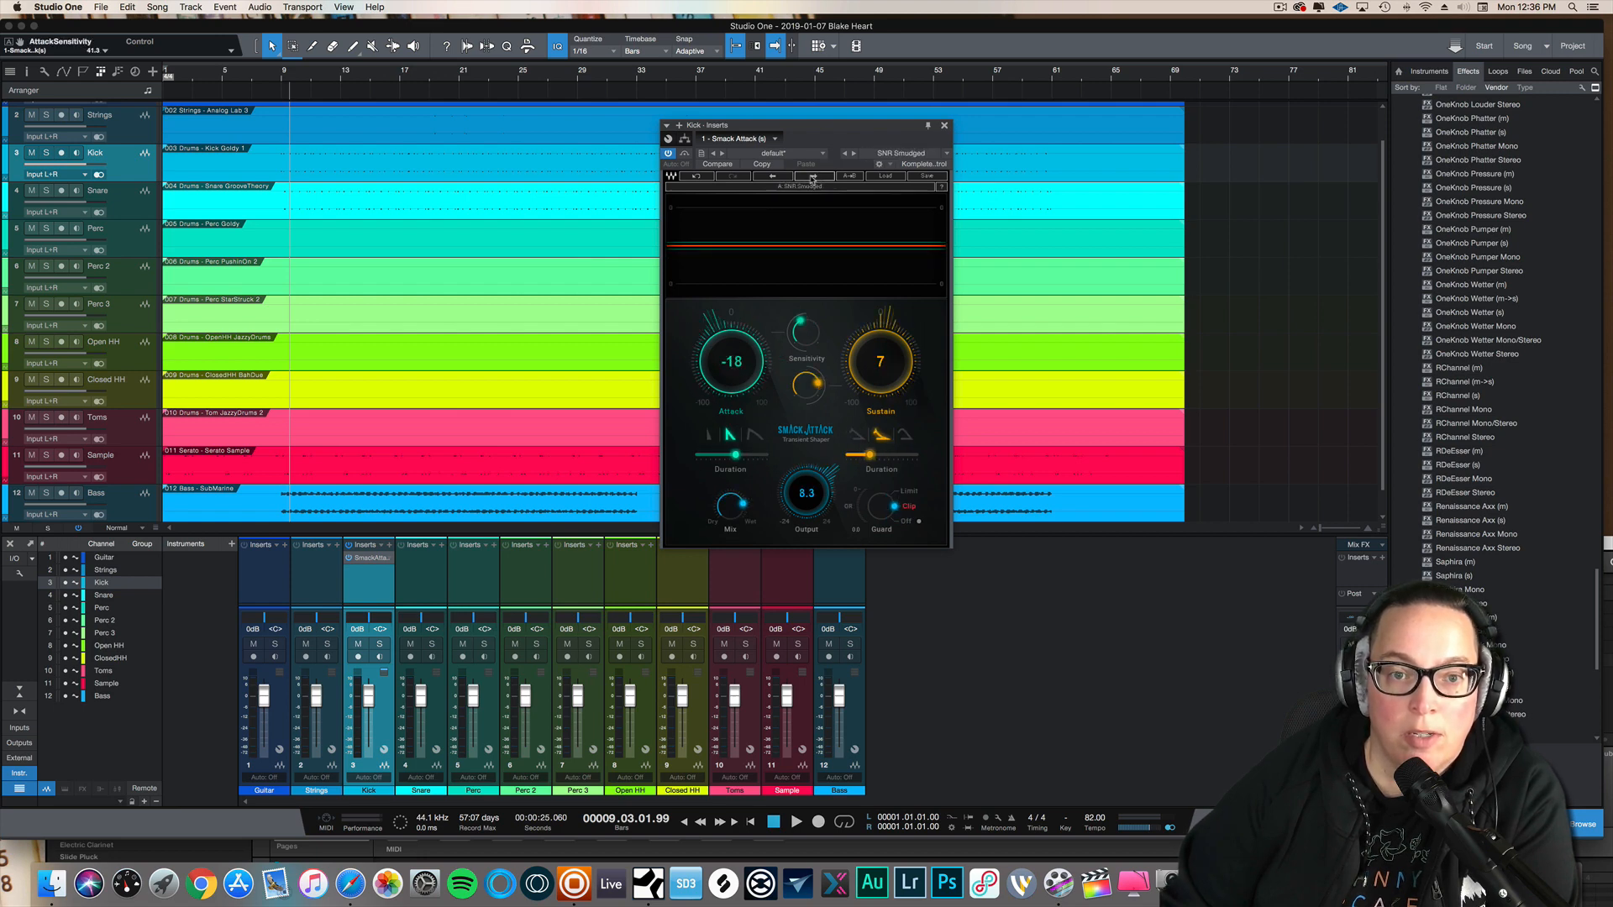
{"action": "left_click", "coordinate": [812, 177]}
{"action": "left_click", "coordinate": [812, 177]}
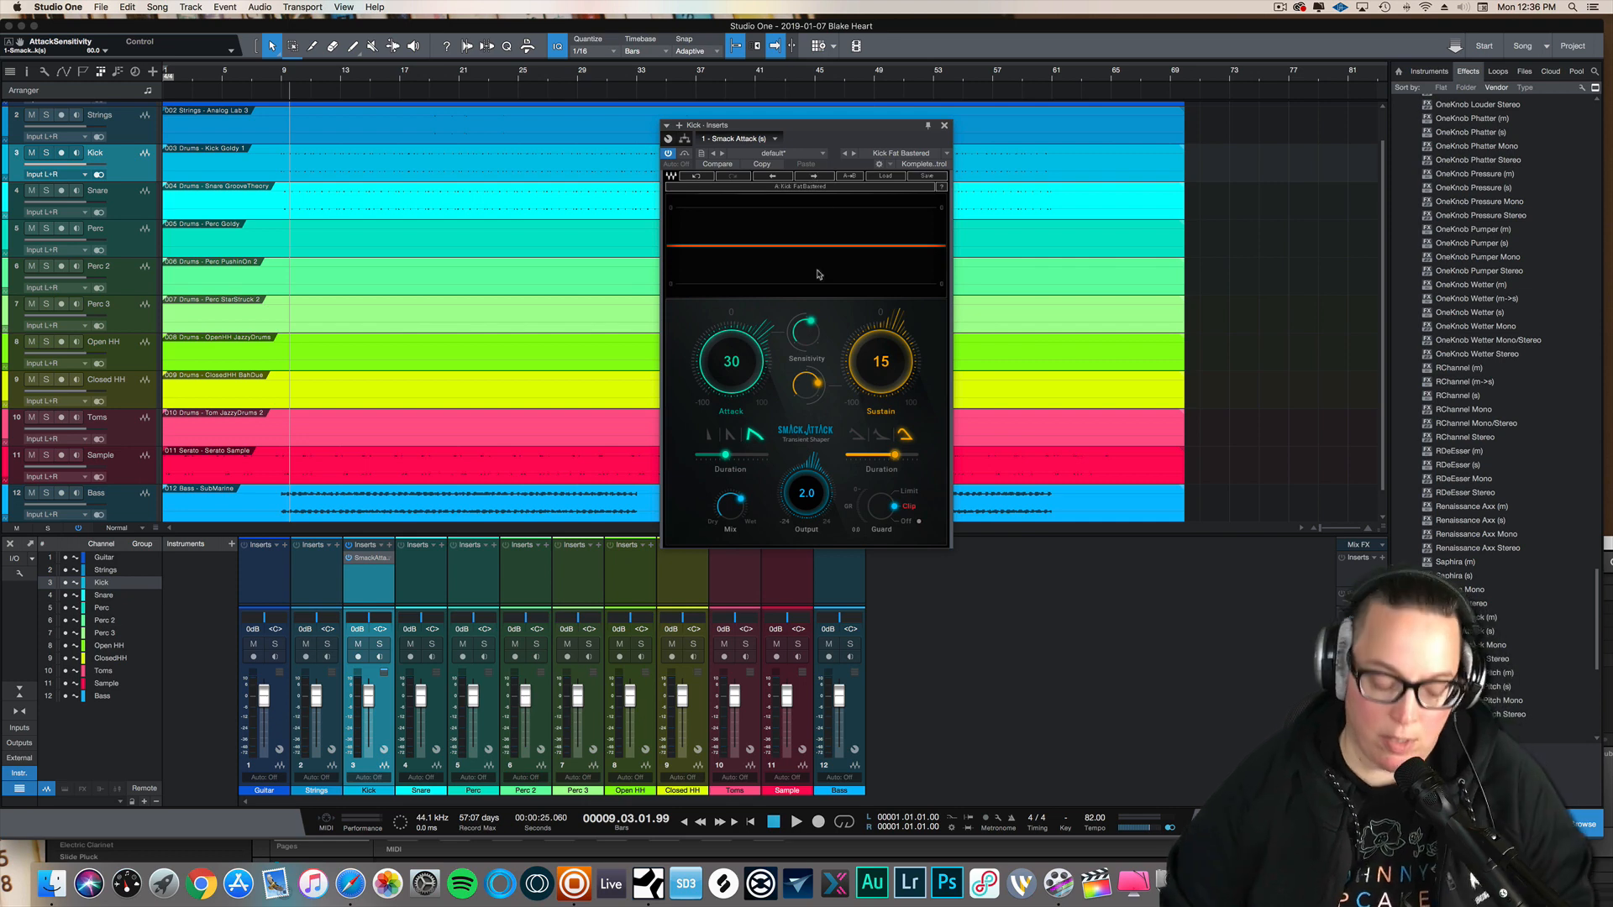
- Lower the Bass fader to -5.9 dB, Guitar to -3.9 dB and Strings to -2.3 dB while listening from bar 15
{"action": "left_click", "coordinate": [246, 204]}
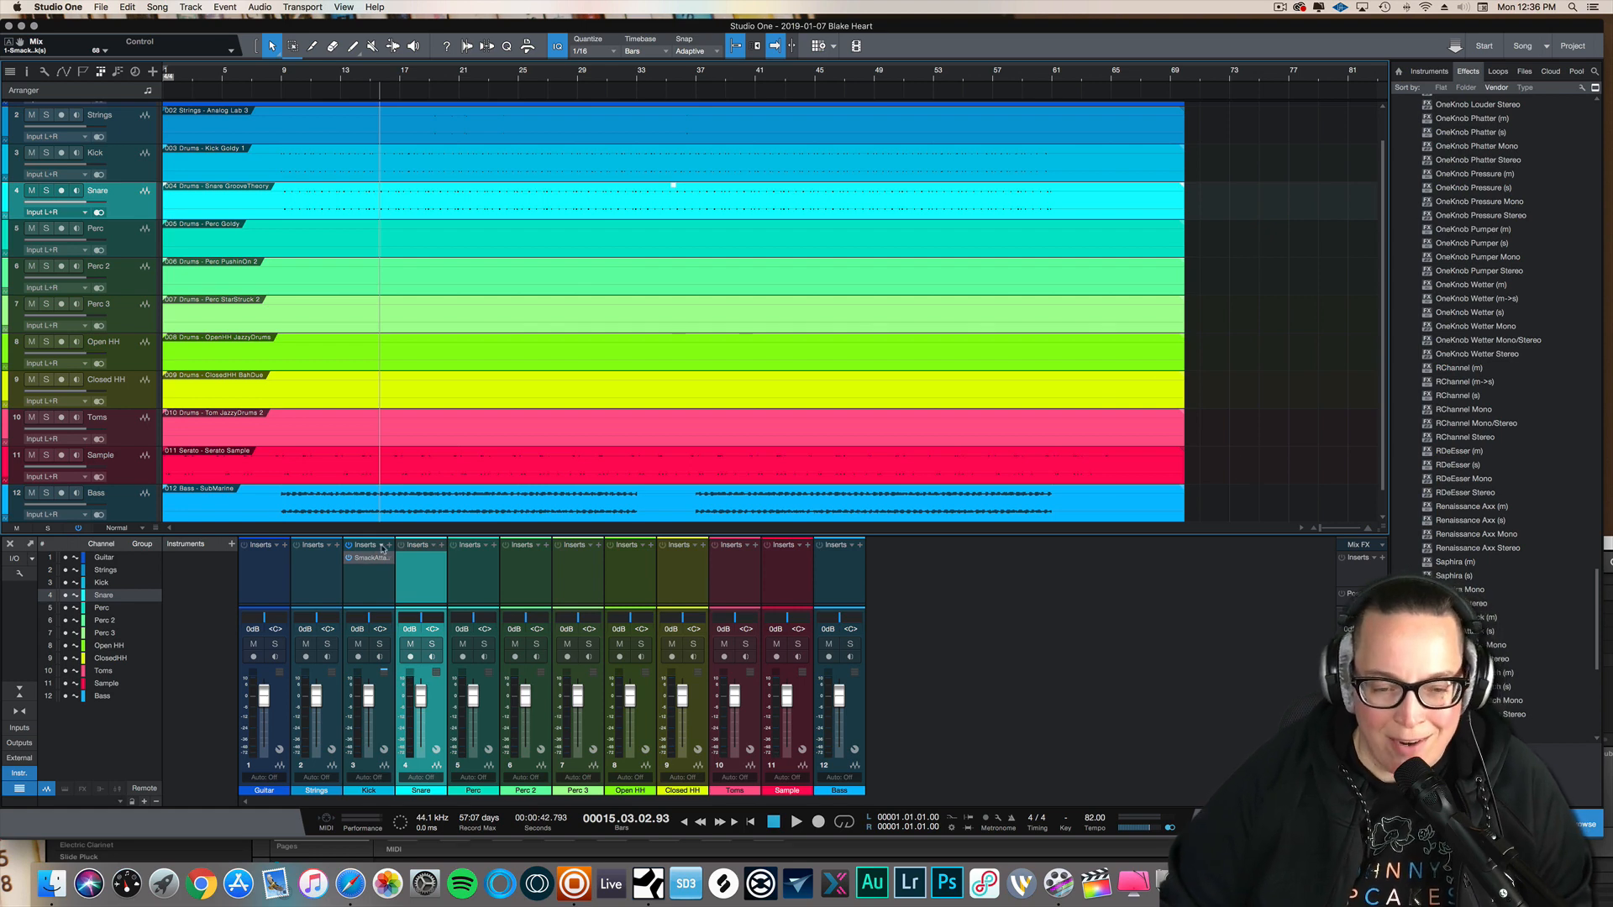
{"action": "key", "text": "space"}
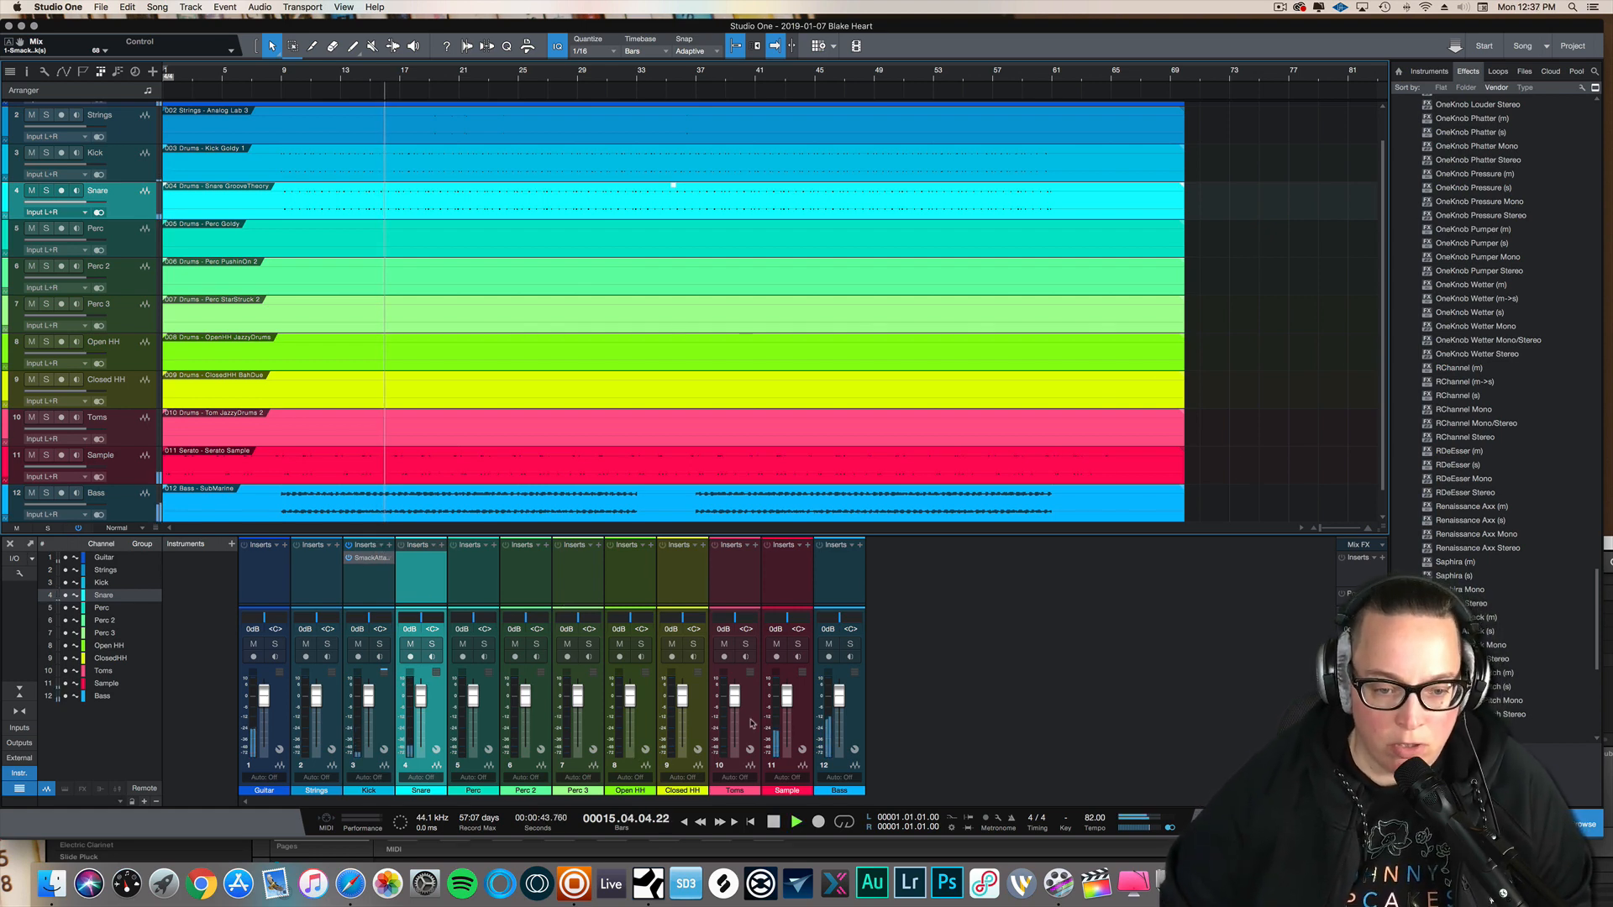
{"action": "left_click_drag", "start_coordinate": [838, 704], "coordinate": [840, 713]}
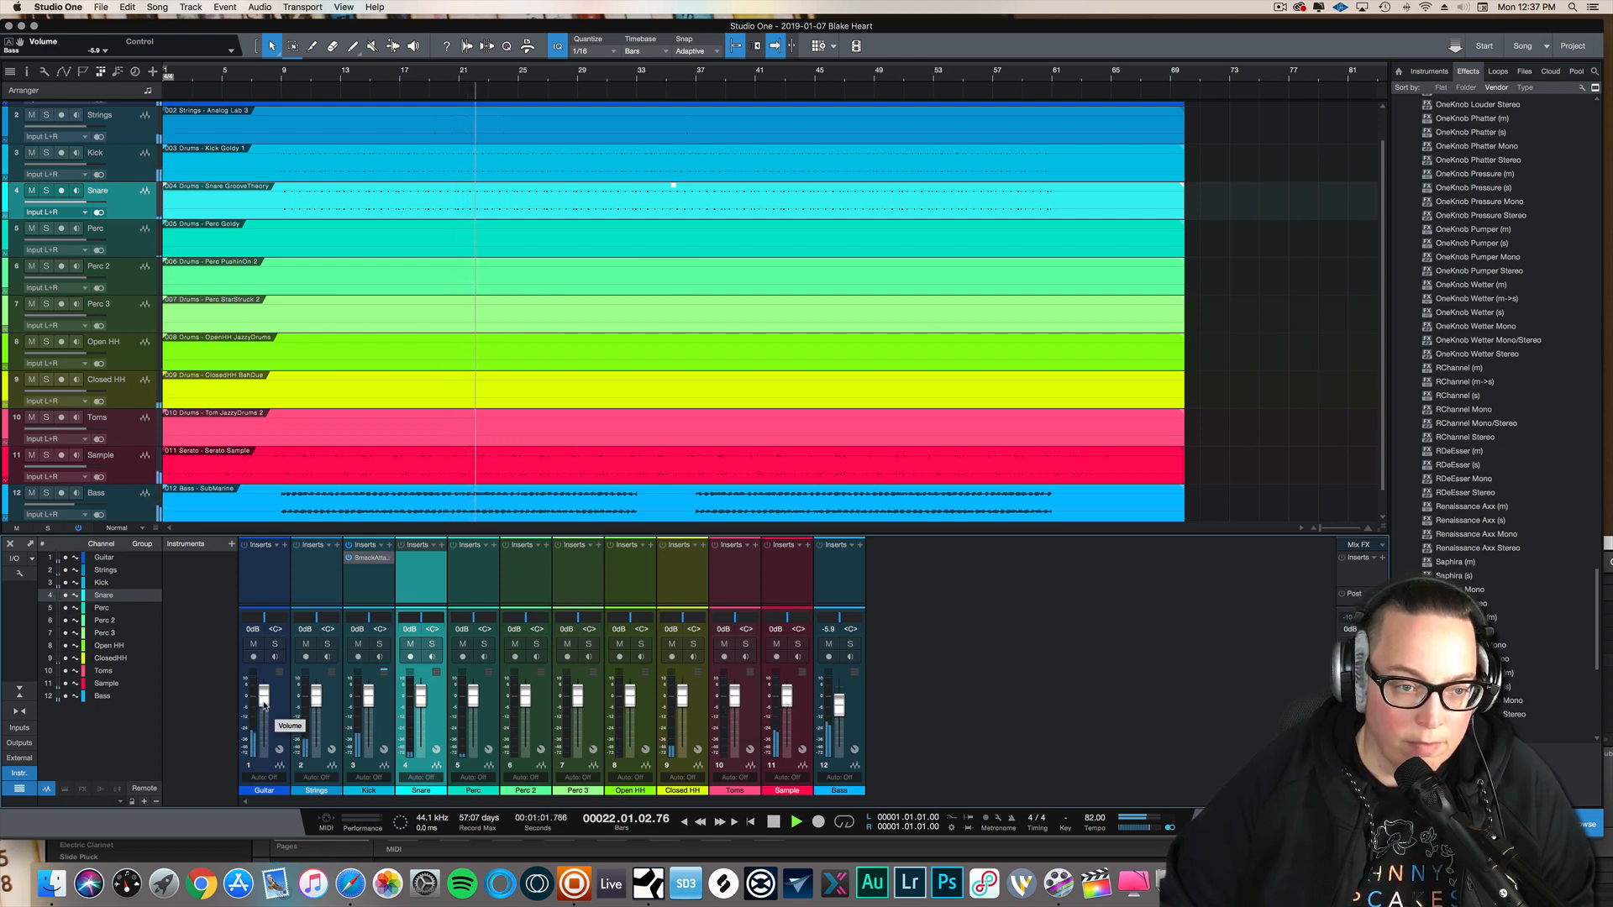
{"action": "left_click_drag", "start_coordinate": [263, 703], "coordinate": [328, 714]}
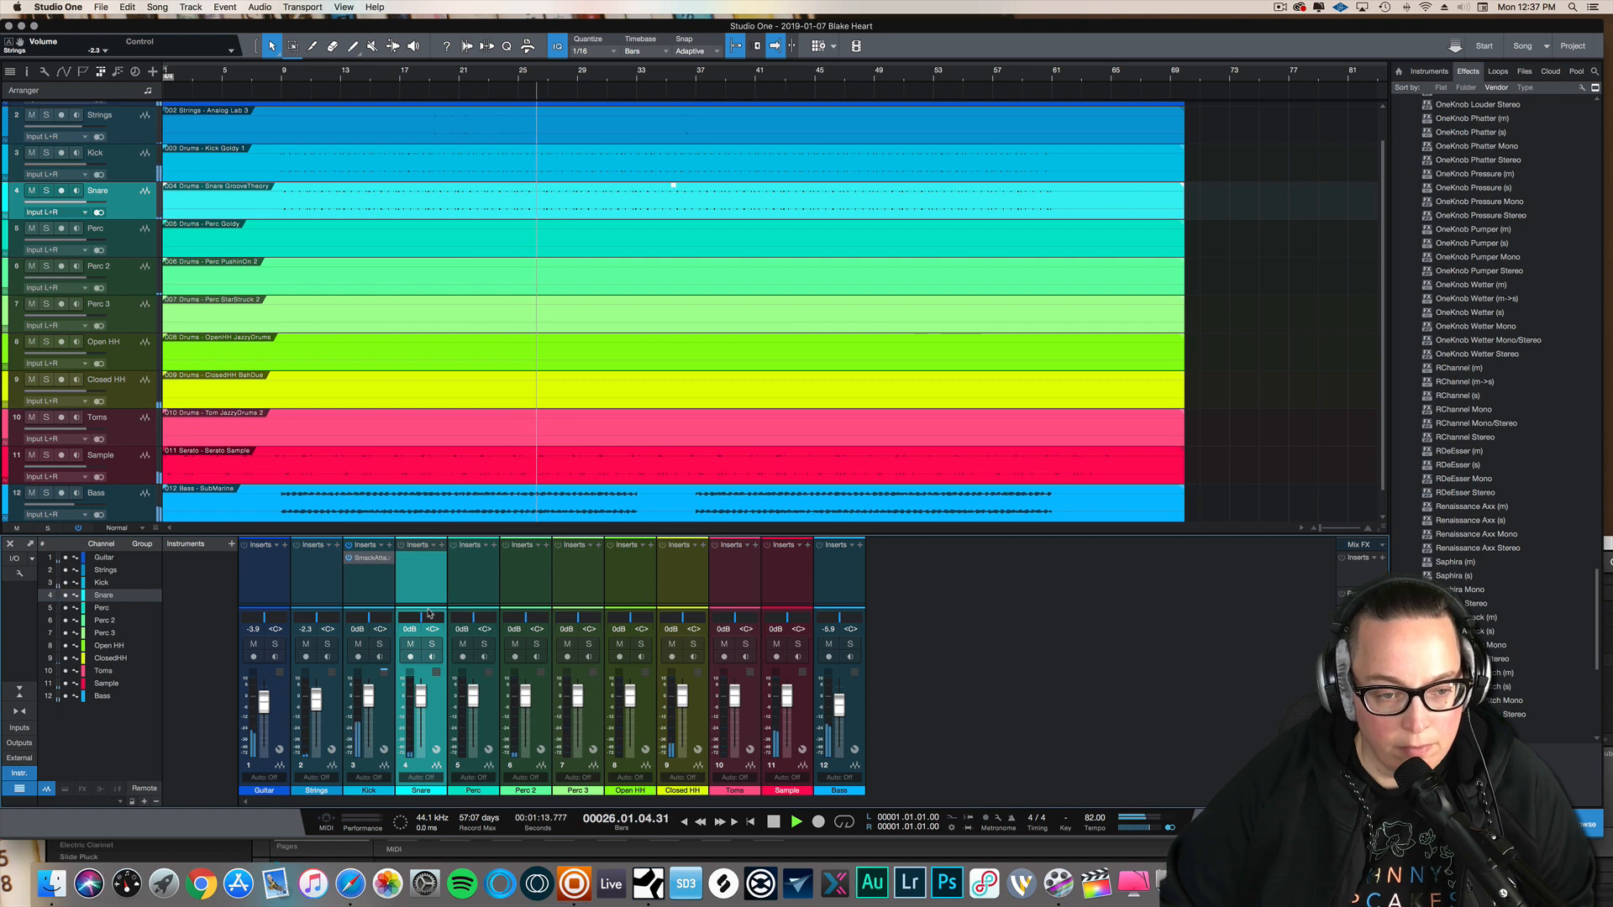
{"action": "key", "text": "space"}
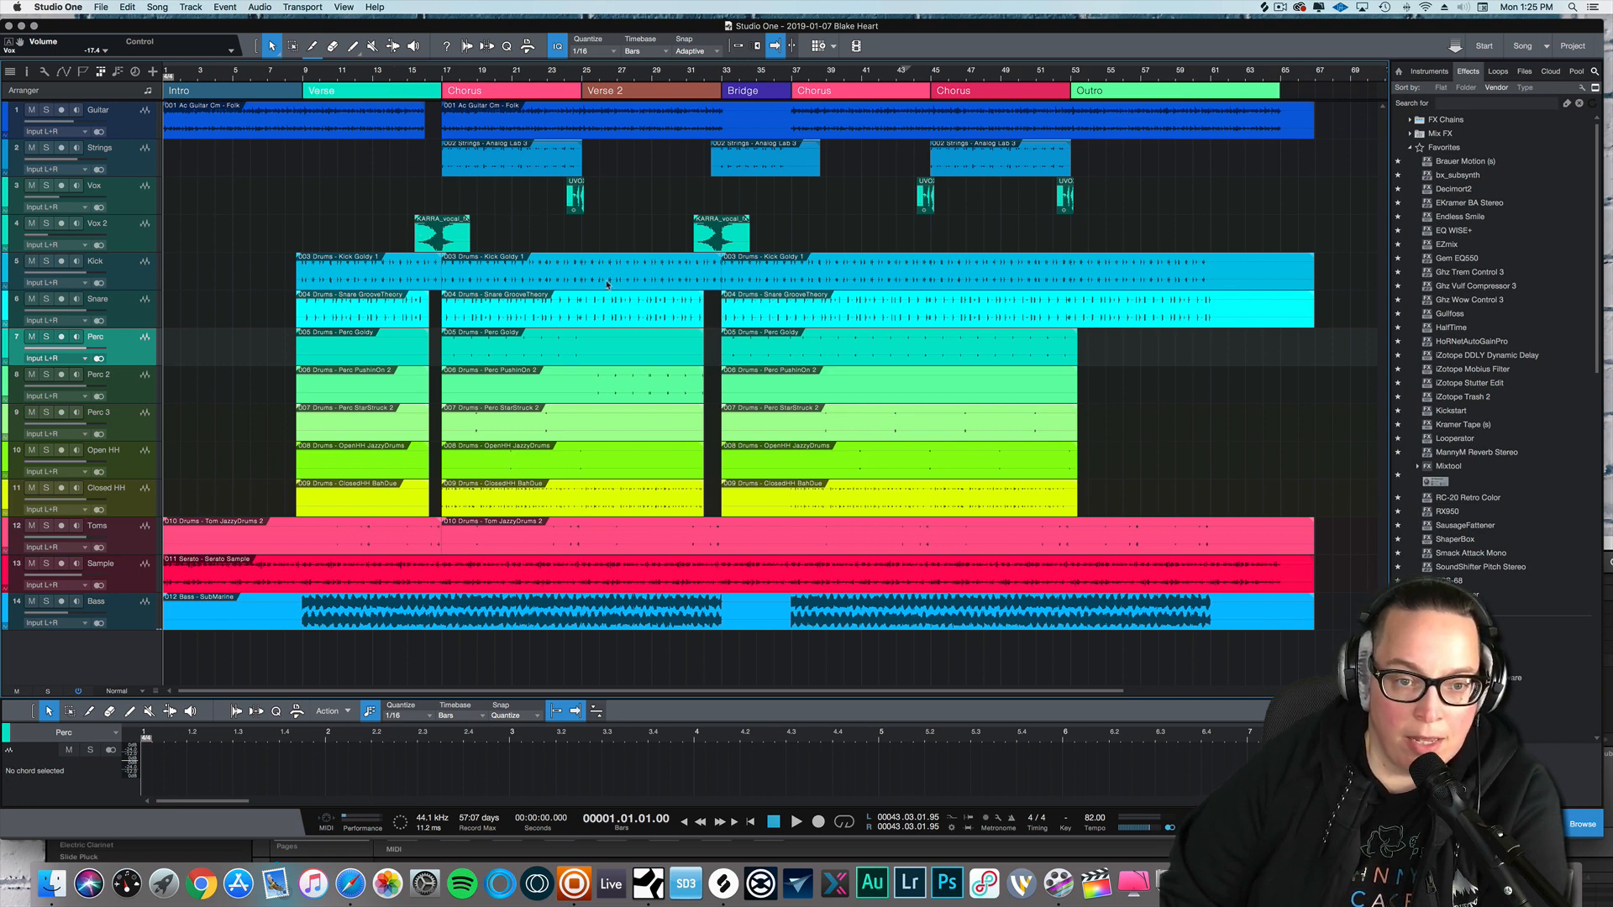
- Solo the Vox 2 track and play its clip from just before the first Chorus
{"action": "left_click", "coordinate": [47, 224]}
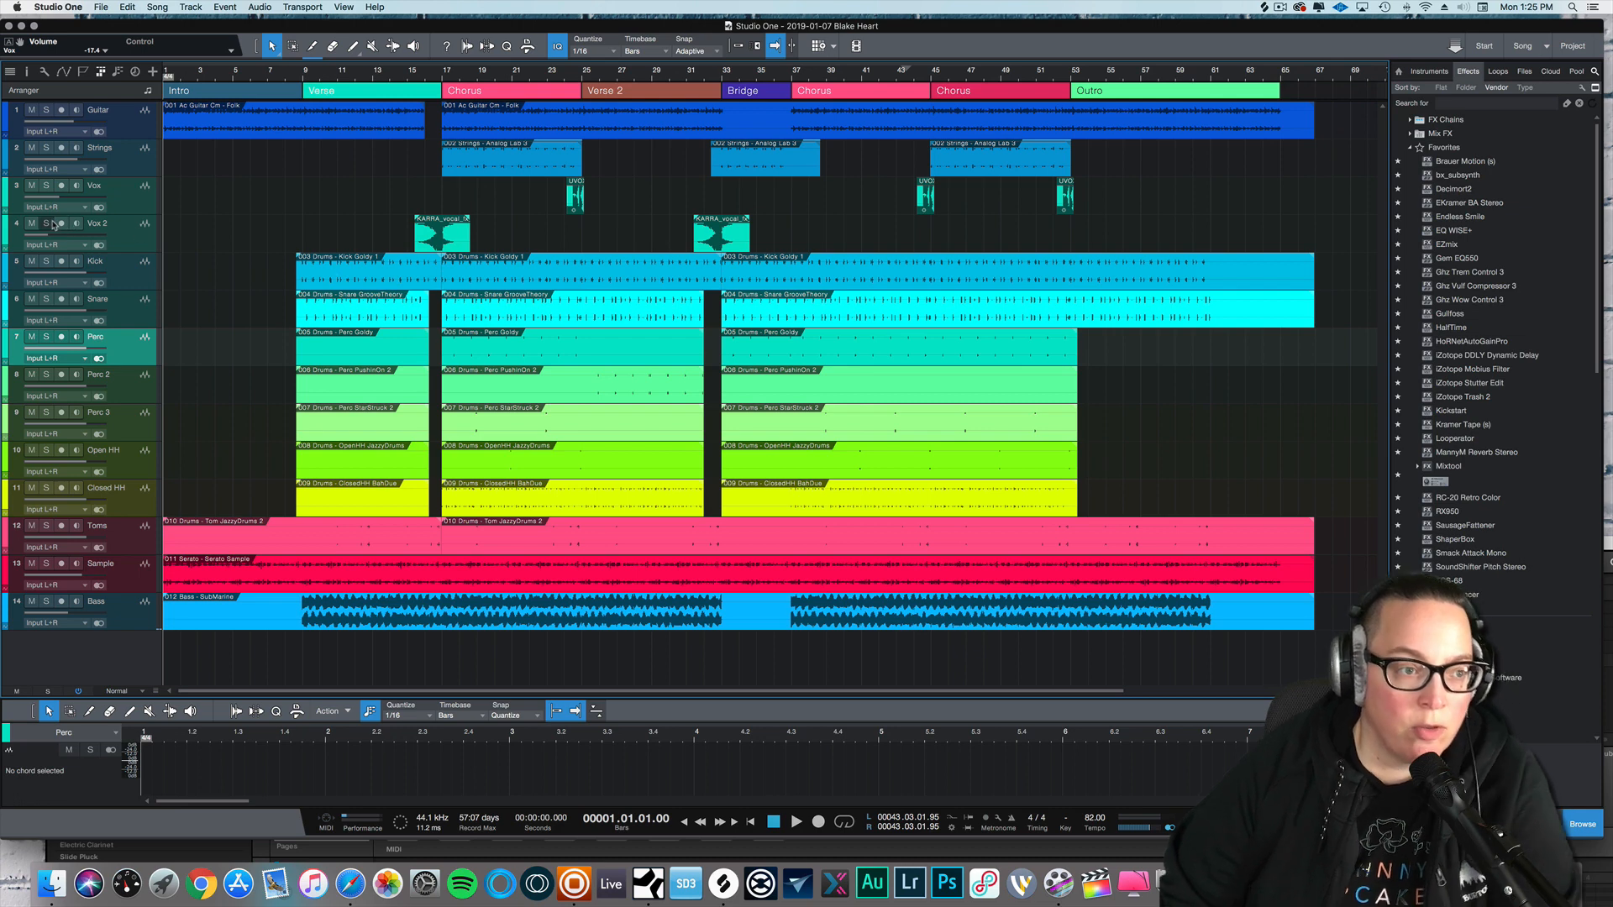
{"action": "left_click", "coordinate": [414, 72]}
{"action": "key", "text": "space"}
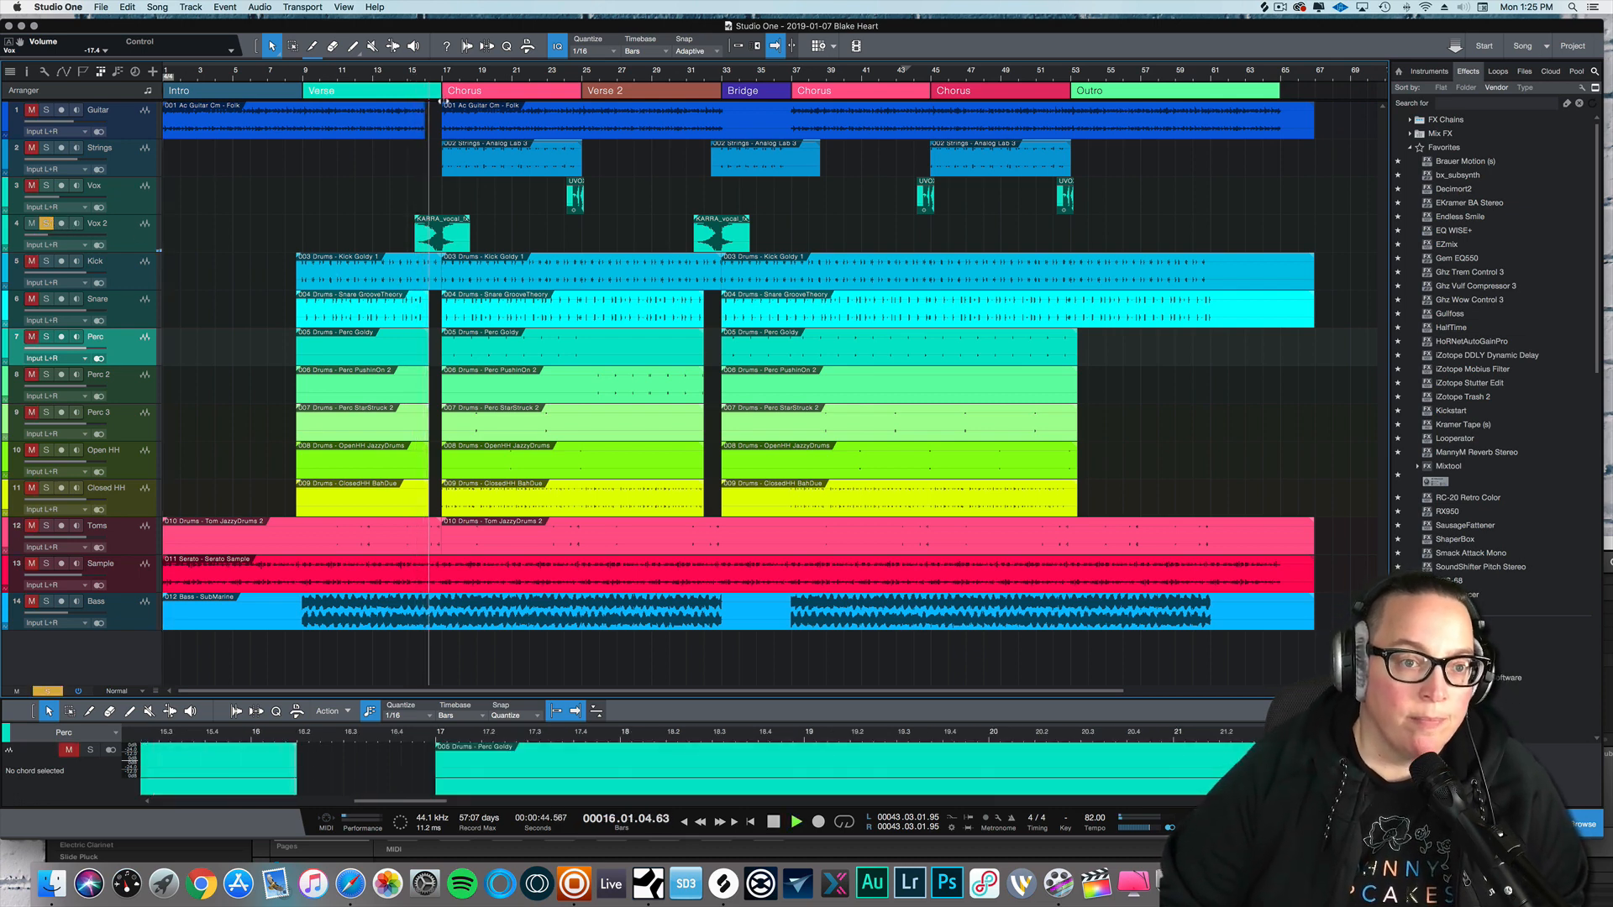
- Play from about bar 23 with Vox soloed instead of Vox 2, and release the solo to hear the full mix
{"action": "left_click", "coordinate": [552, 76]}
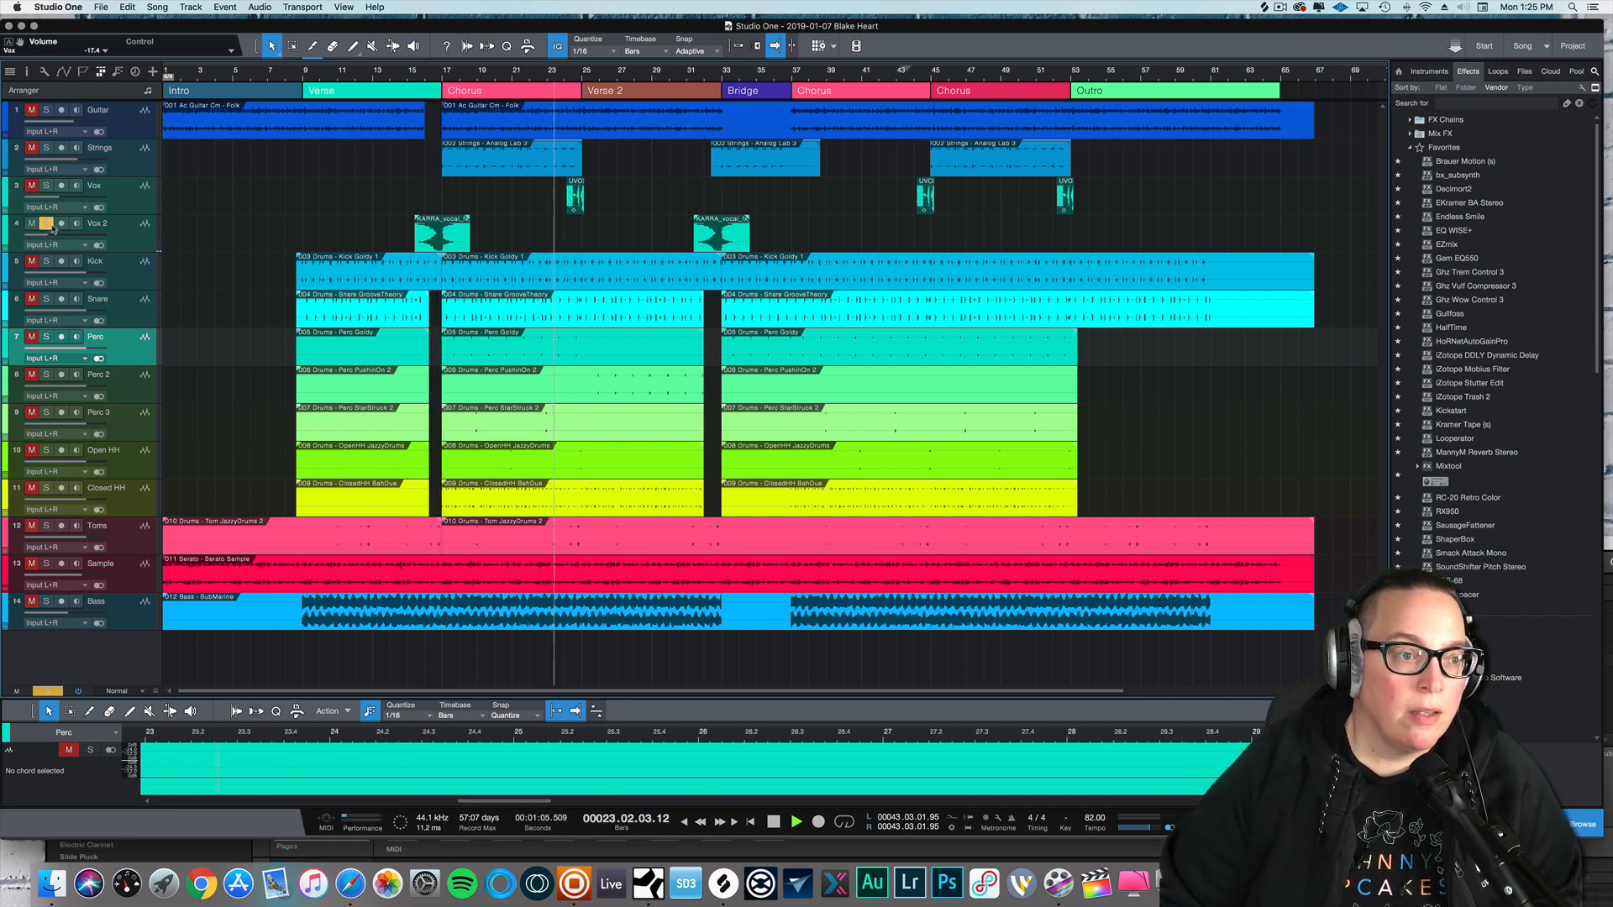
{"action": "left_click", "coordinate": [46, 223]}
{"action": "left_click", "coordinate": [46, 186]}
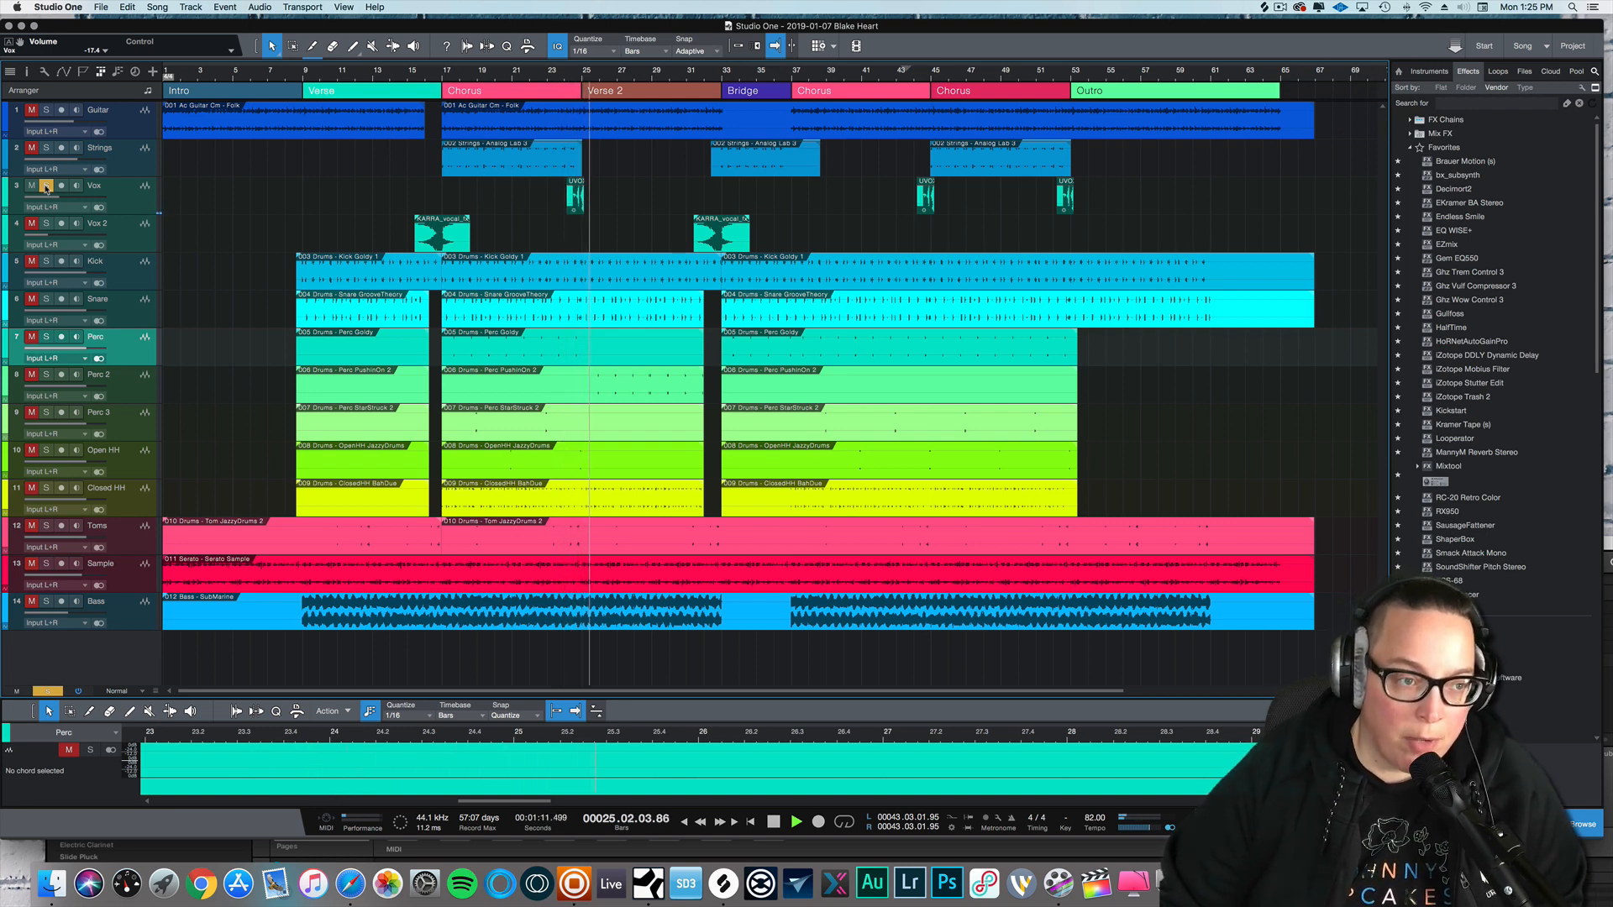
{"action": "left_click", "coordinate": [46, 185]}
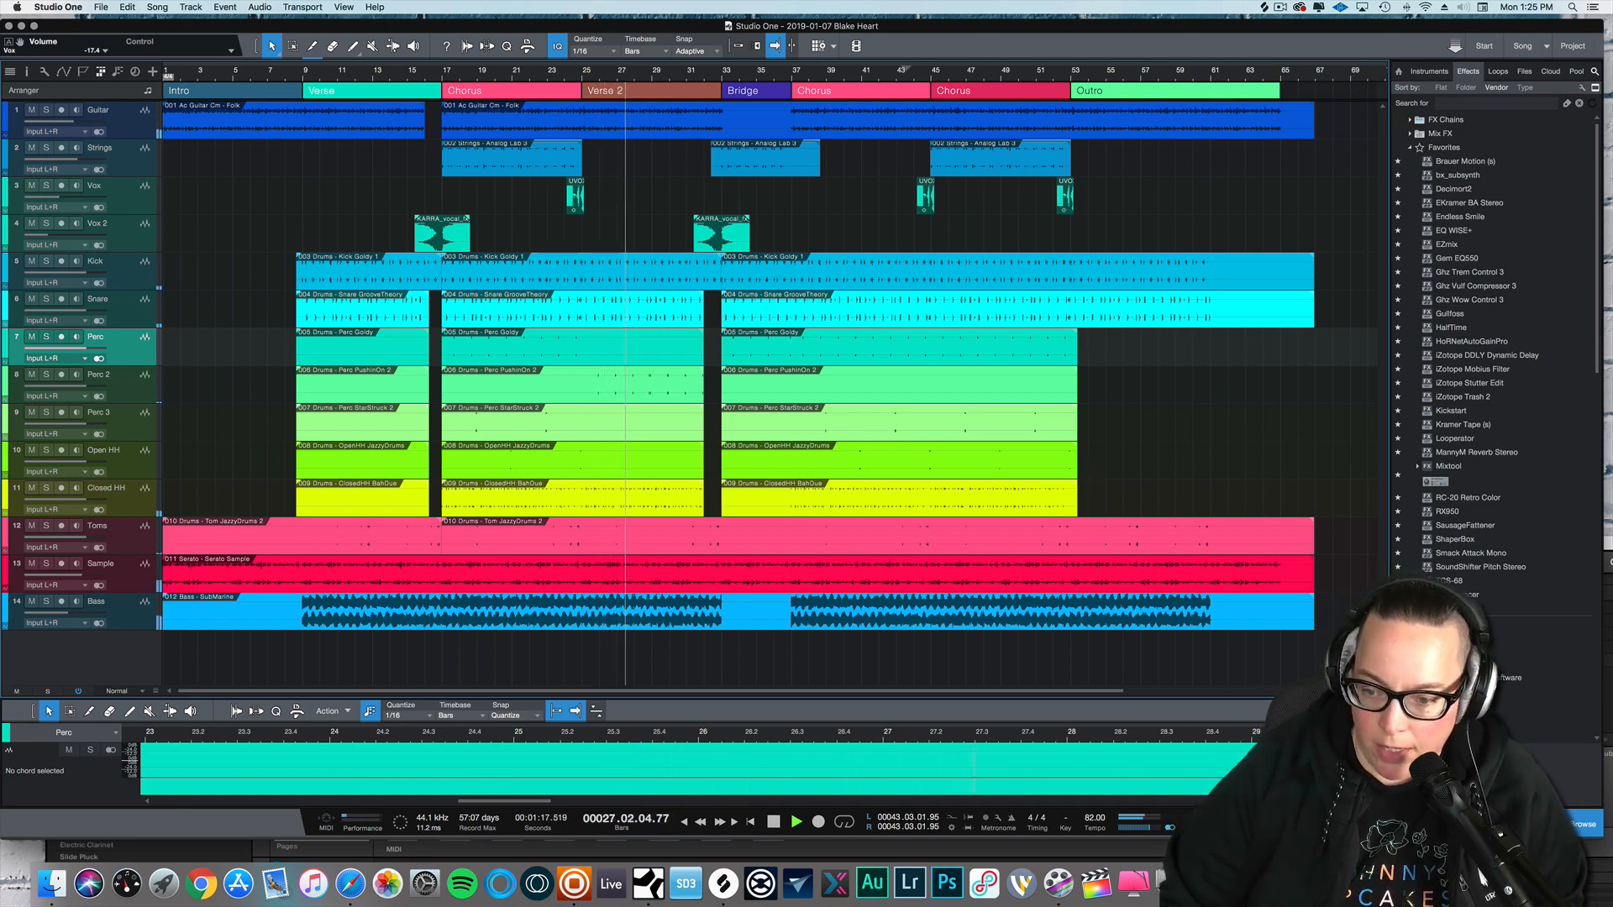
- Show the mixer and play from about bar 18 with Strings soloed, add Guitar to the solo, isolate Guitar, and release both solos
{"action": "key", "text": "F3"}
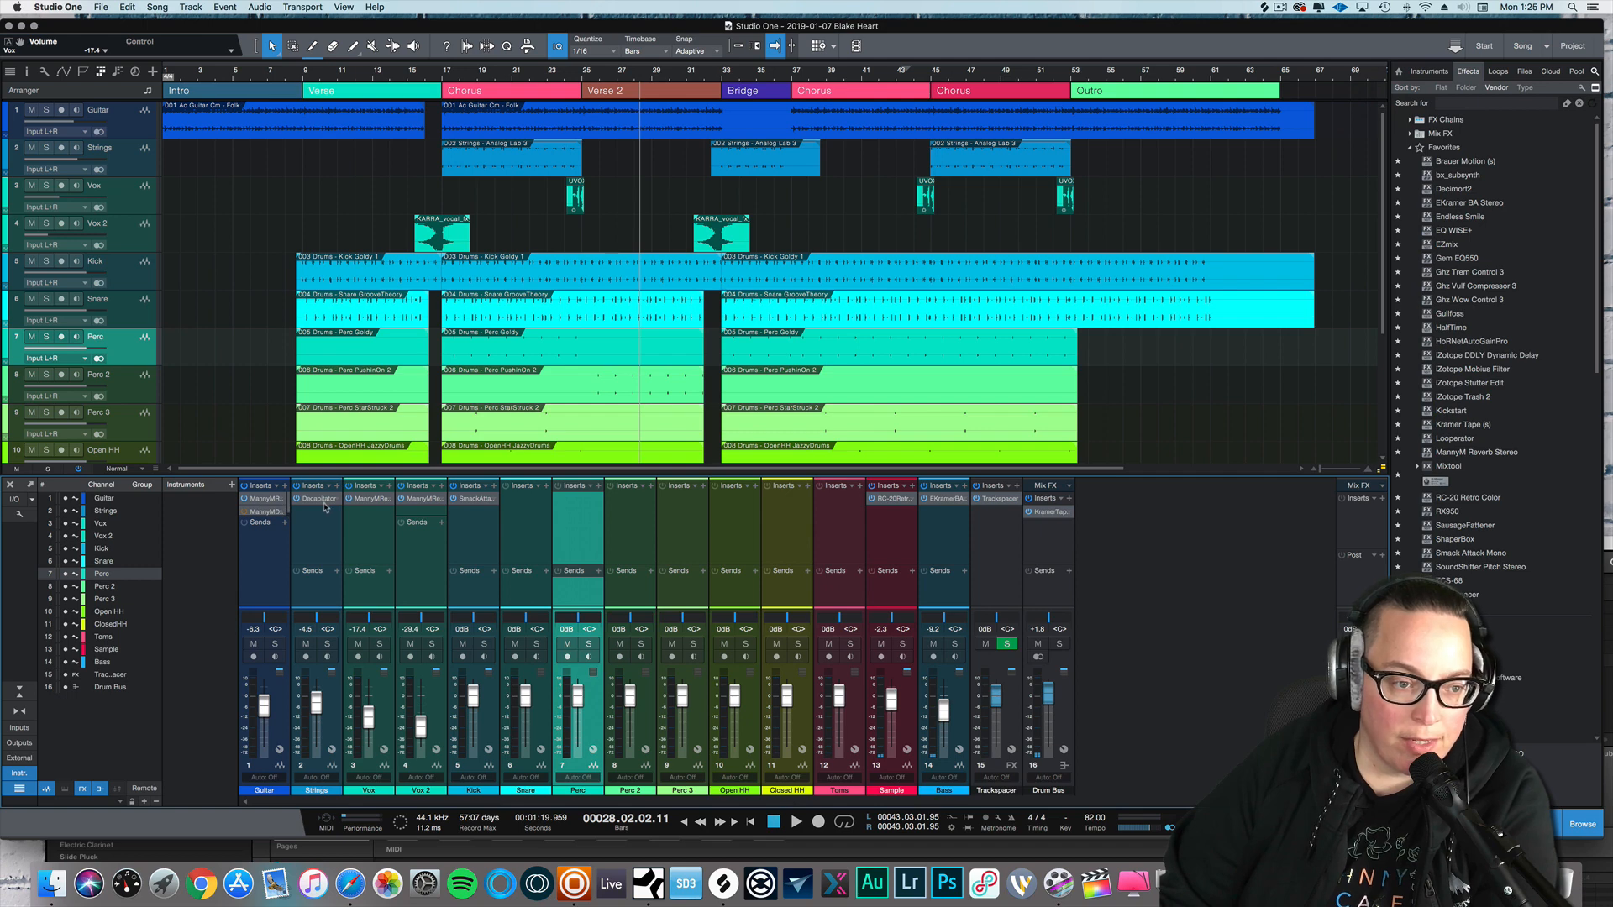
{"action": "left_click", "coordinate": [47, 148]}
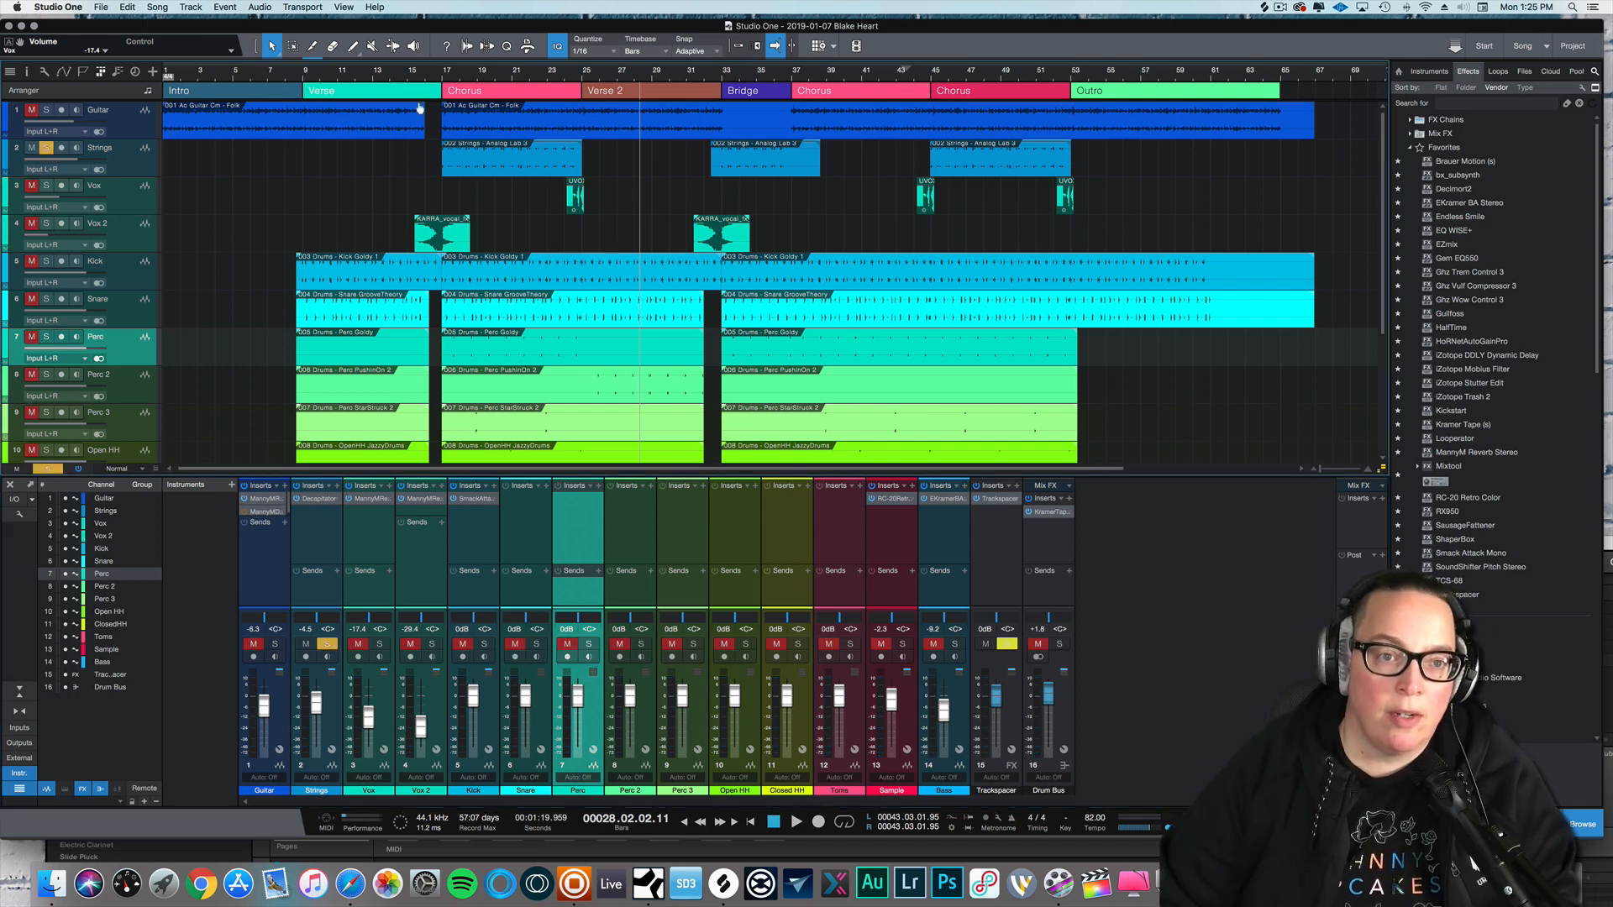
{"action": "key", "text": "space"}
{"action": "left_click", "coordinate": [464, 76]}
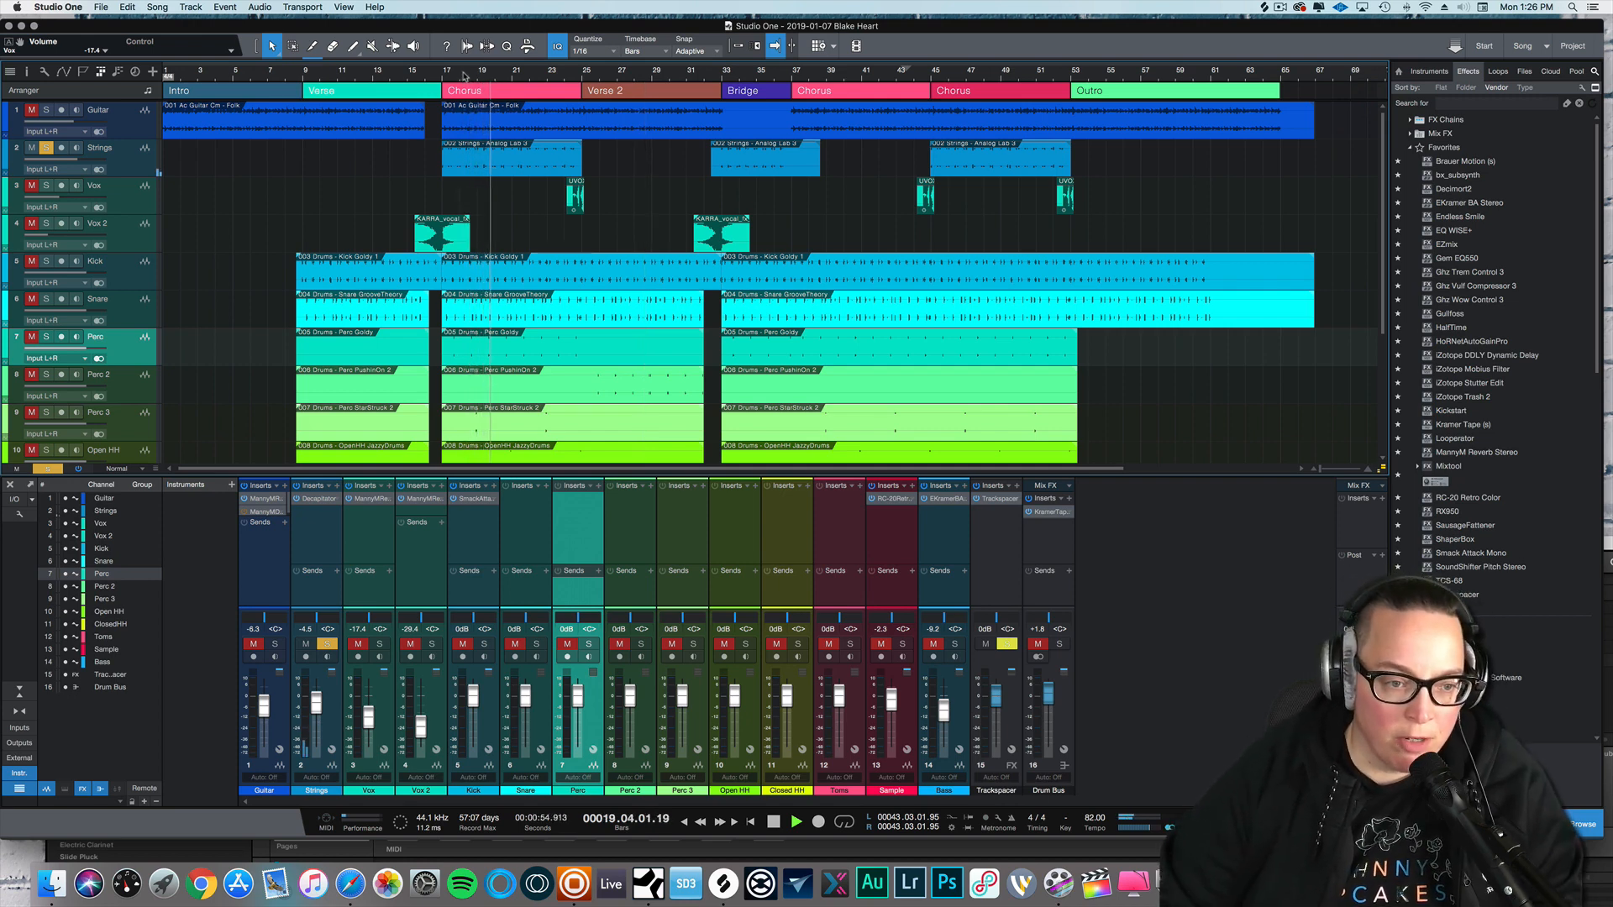
{"action": "left_click", "coordinate": [47, 110]}
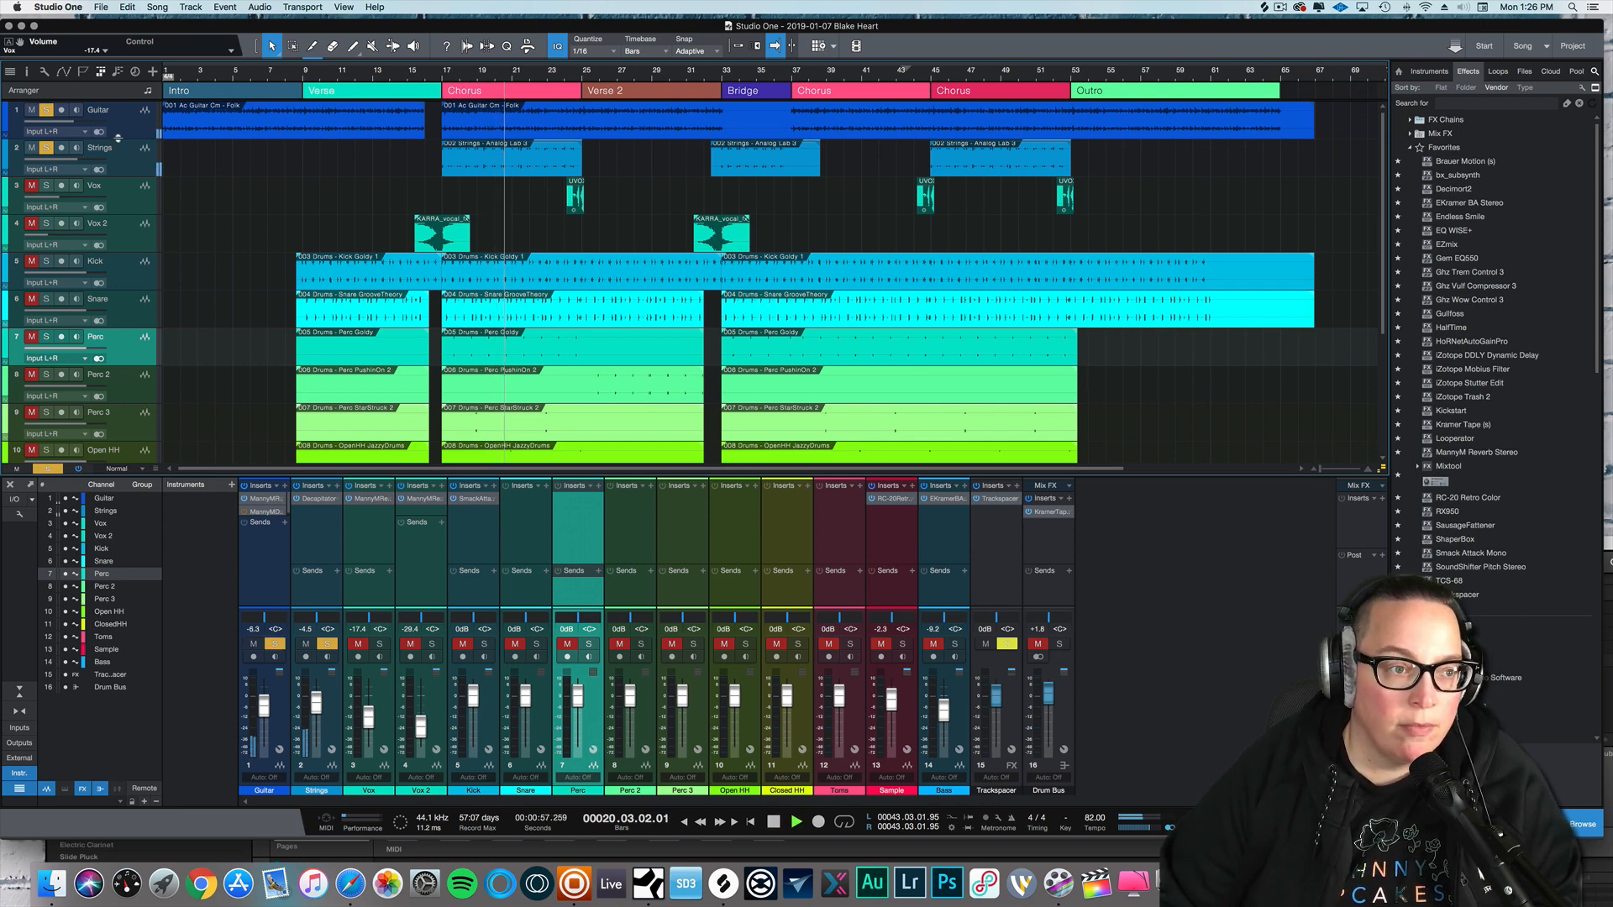
{"action": "left_click", "coordinate": [47, 148]}
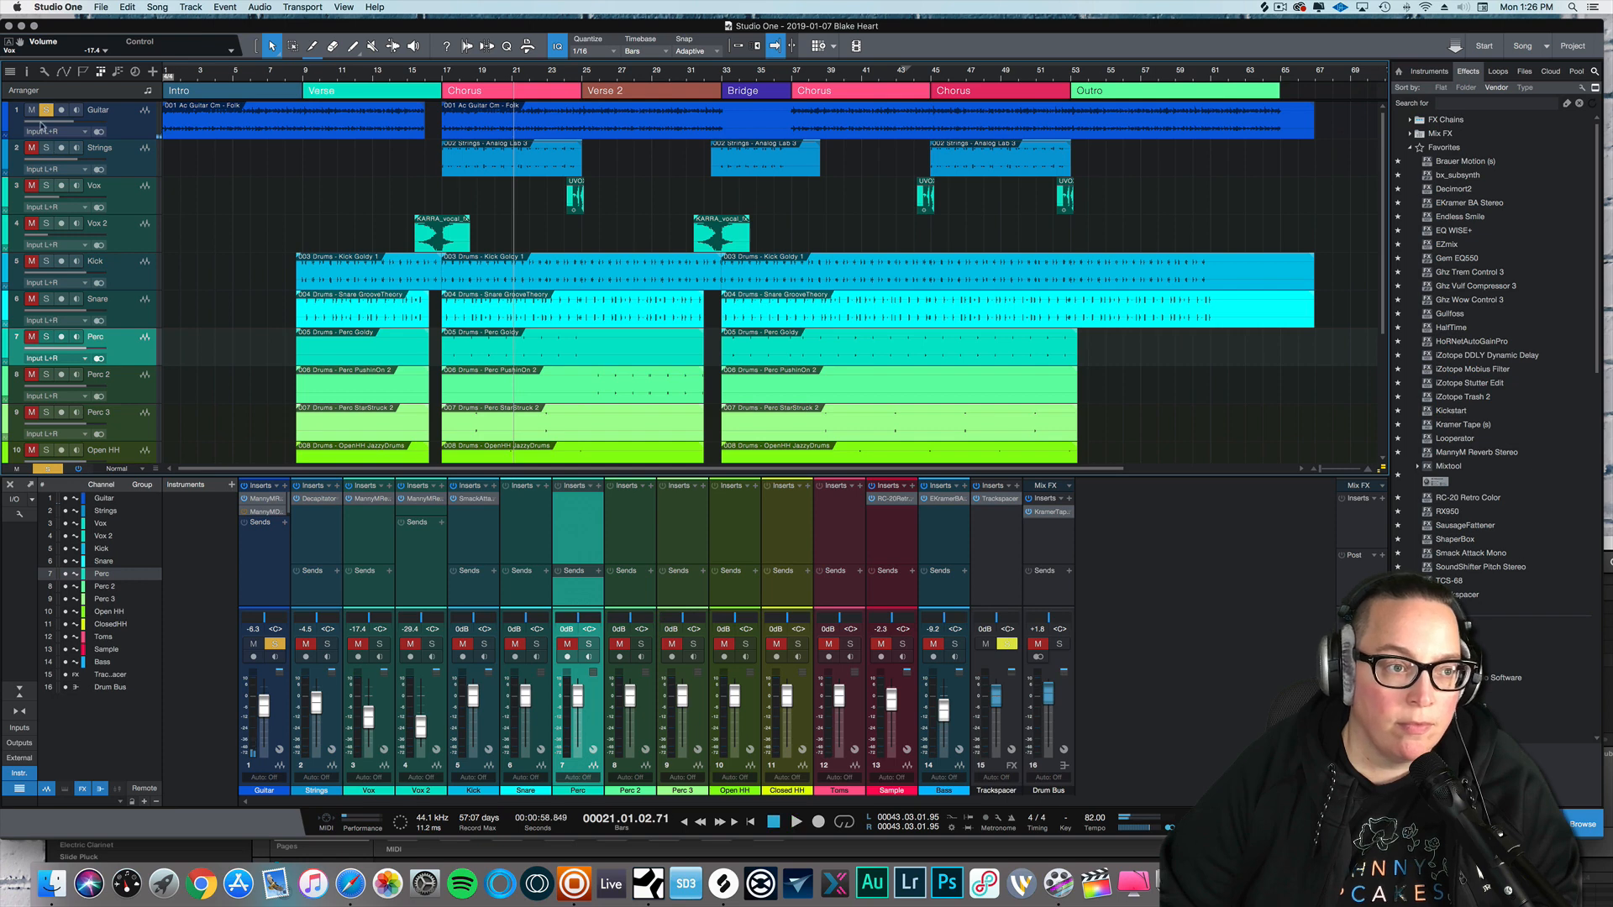
{"action": "left_click", "coordinate": [47, 111]}
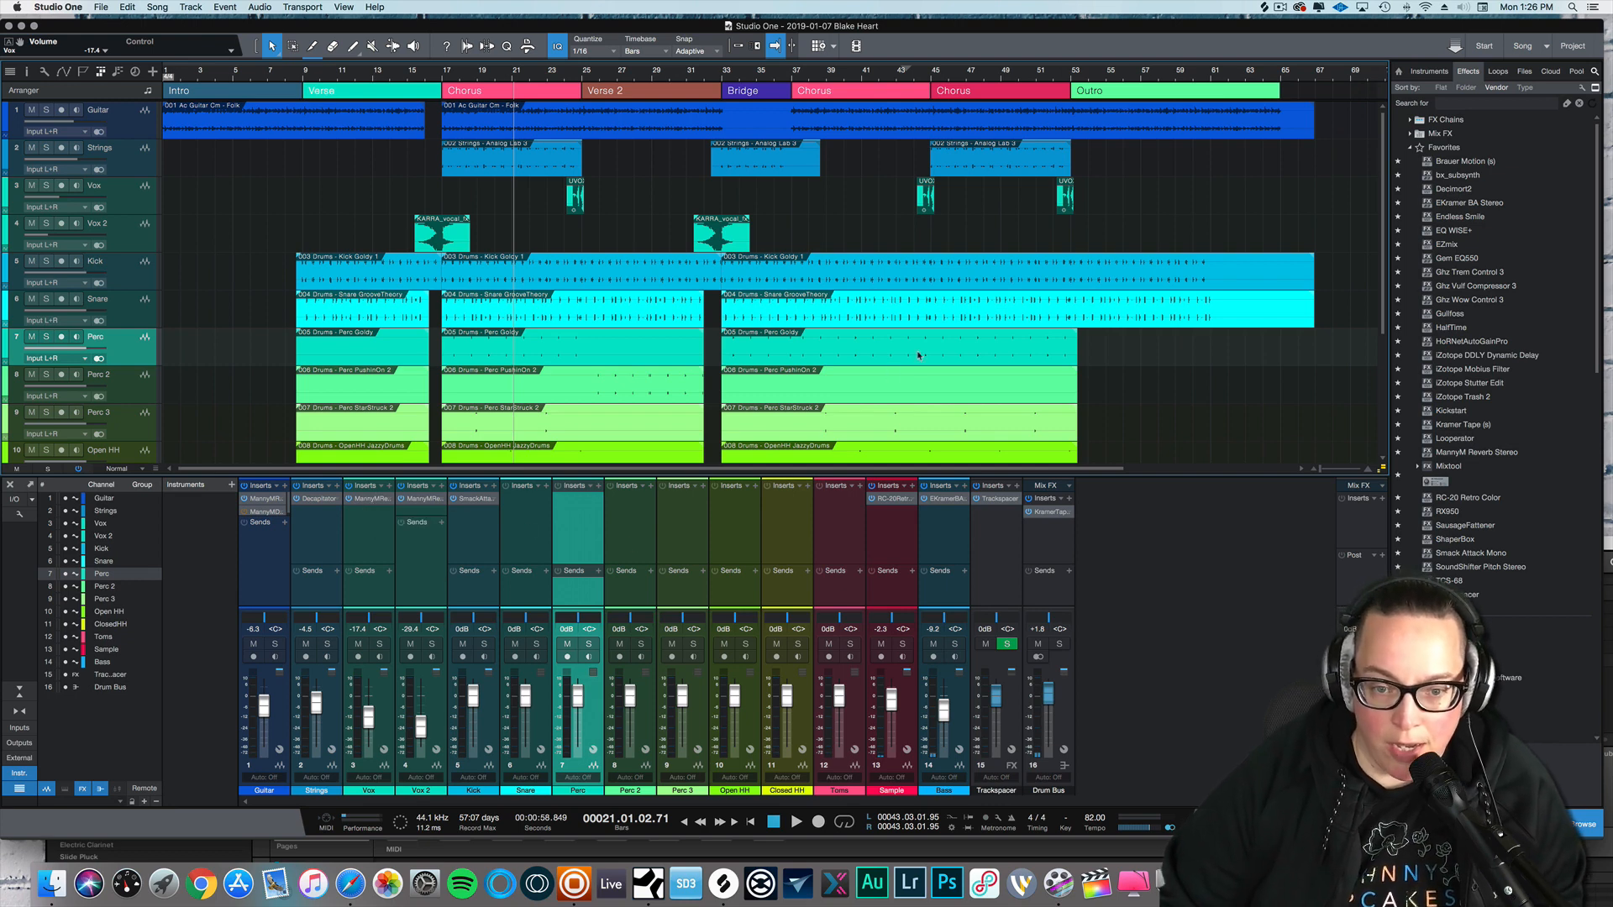
- Solo the Sample track and play it from bar 21 to hear its RC-20 effect
{"action": "left_click", "coordinate": [900, 505]}
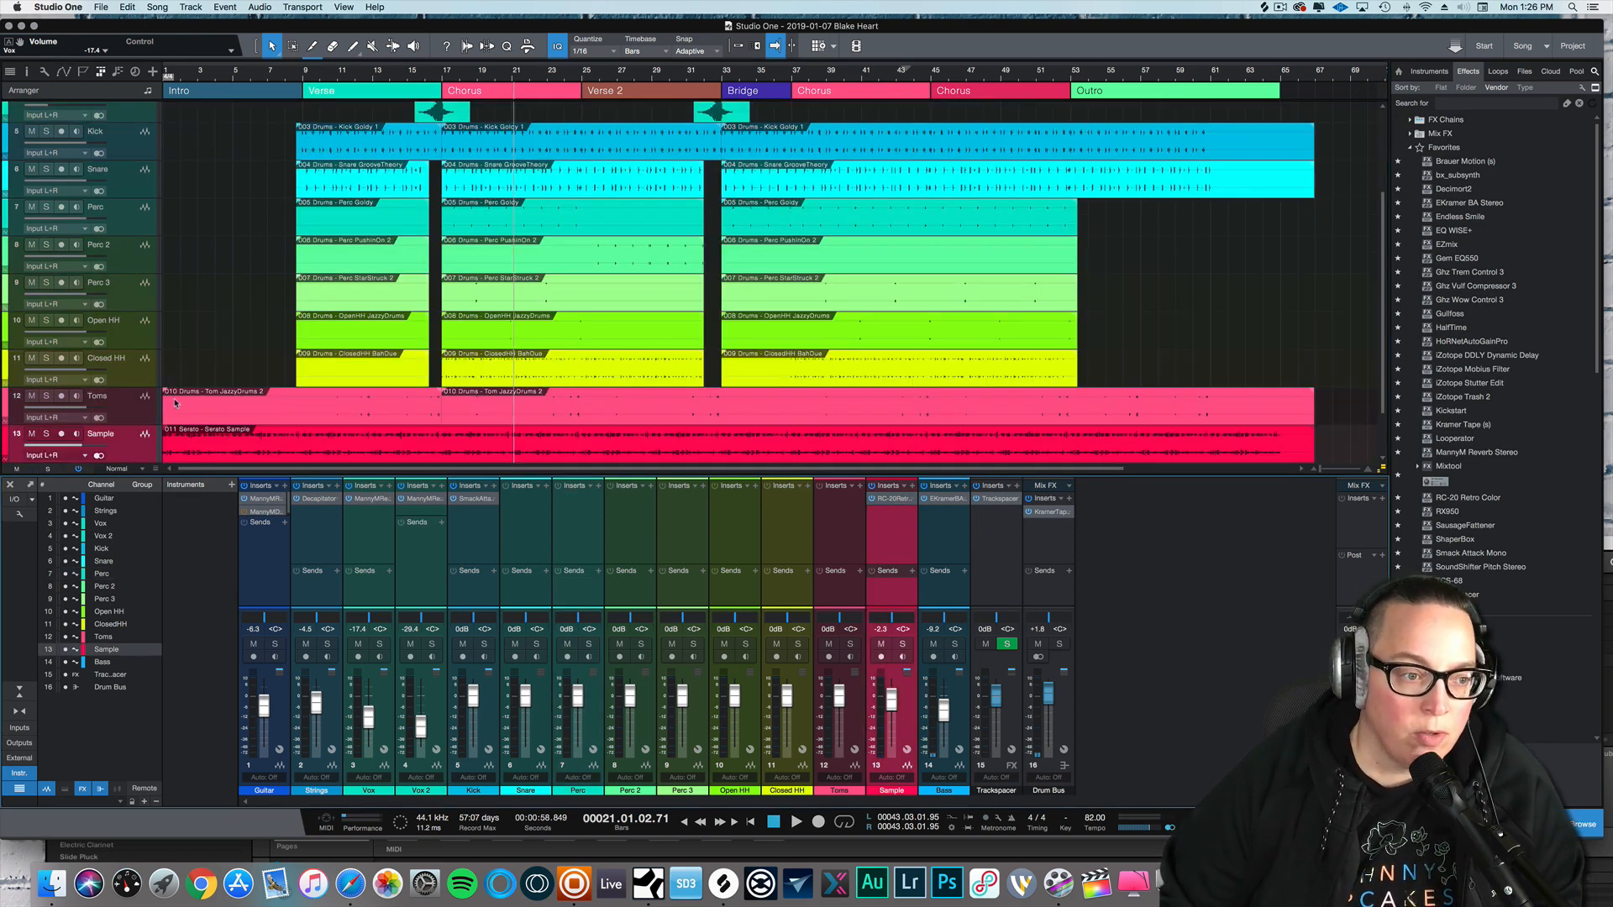
{"action": "left_click", "coordinate": [46, 433]}
{"action": "key", "text": "space"}
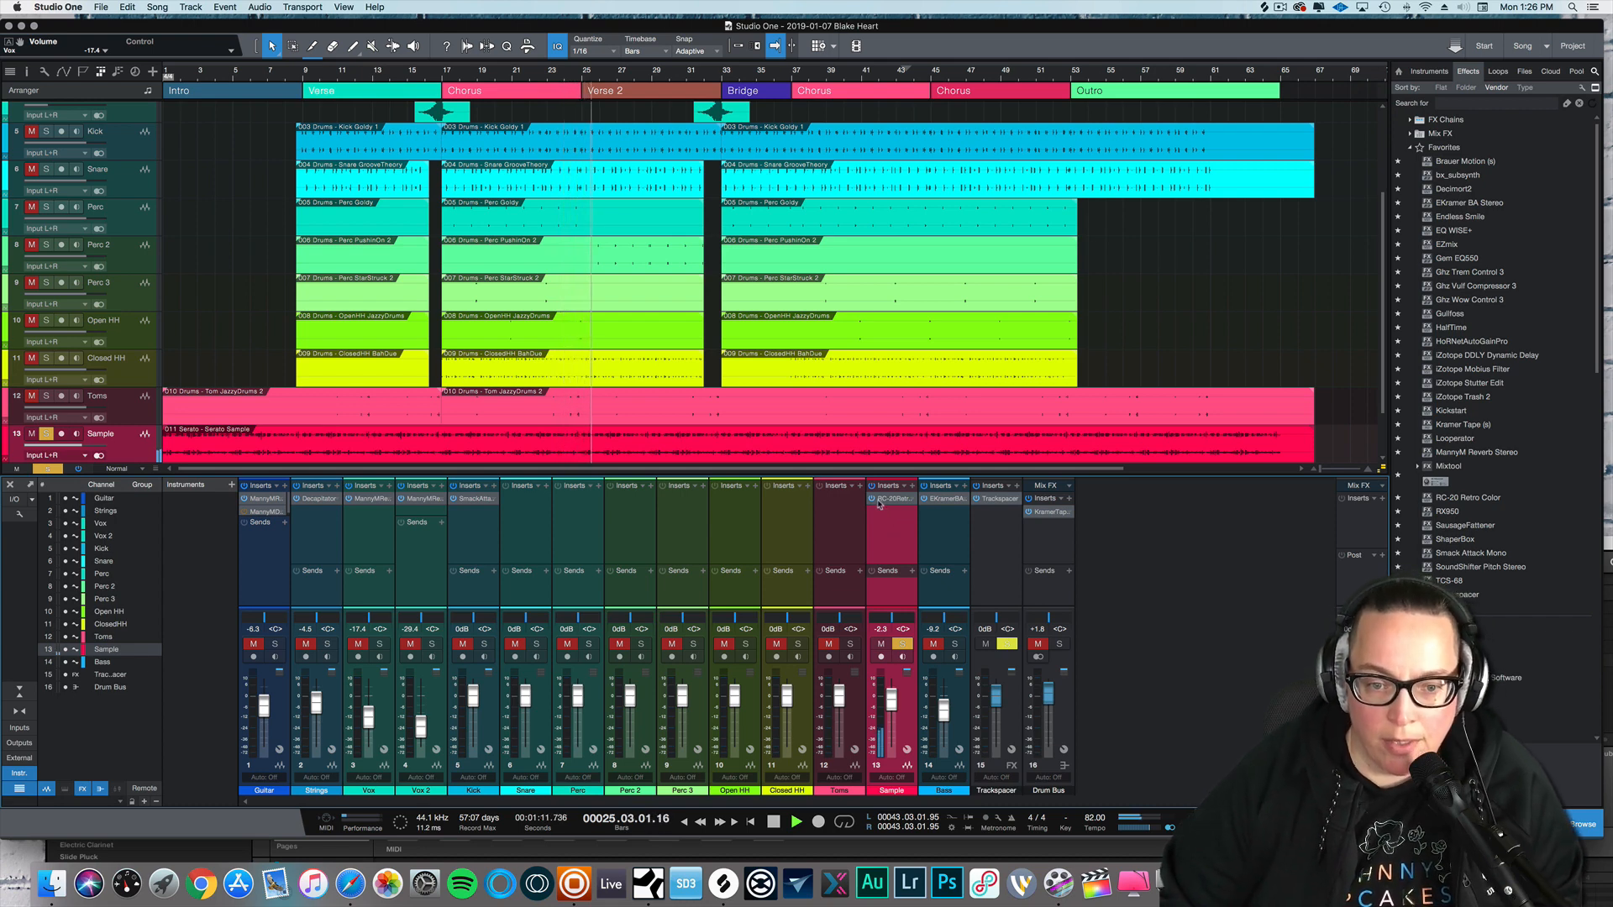
{"action": "key", "text": "space"}
- Solo the Bass track instead of Sample and play it from about bar 25
{"action": "left_click", "coordinate": [947, 502]}
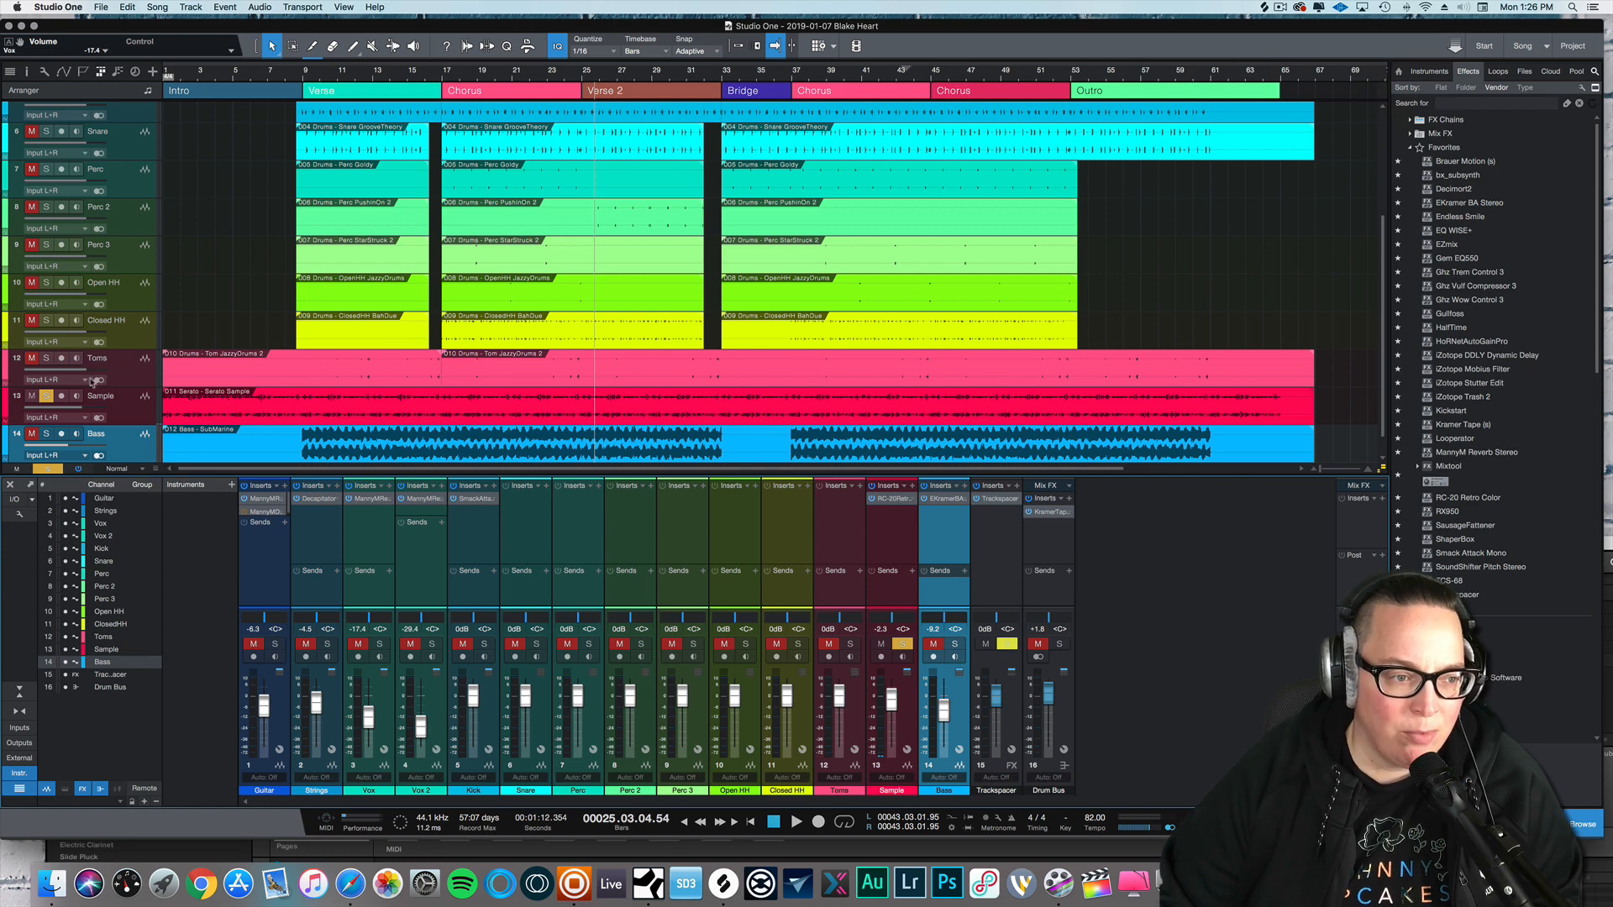
{"action": "left_click", "coordinate": [48, 398]}
{"action": "left_click", "coordinate": [47, 435]}
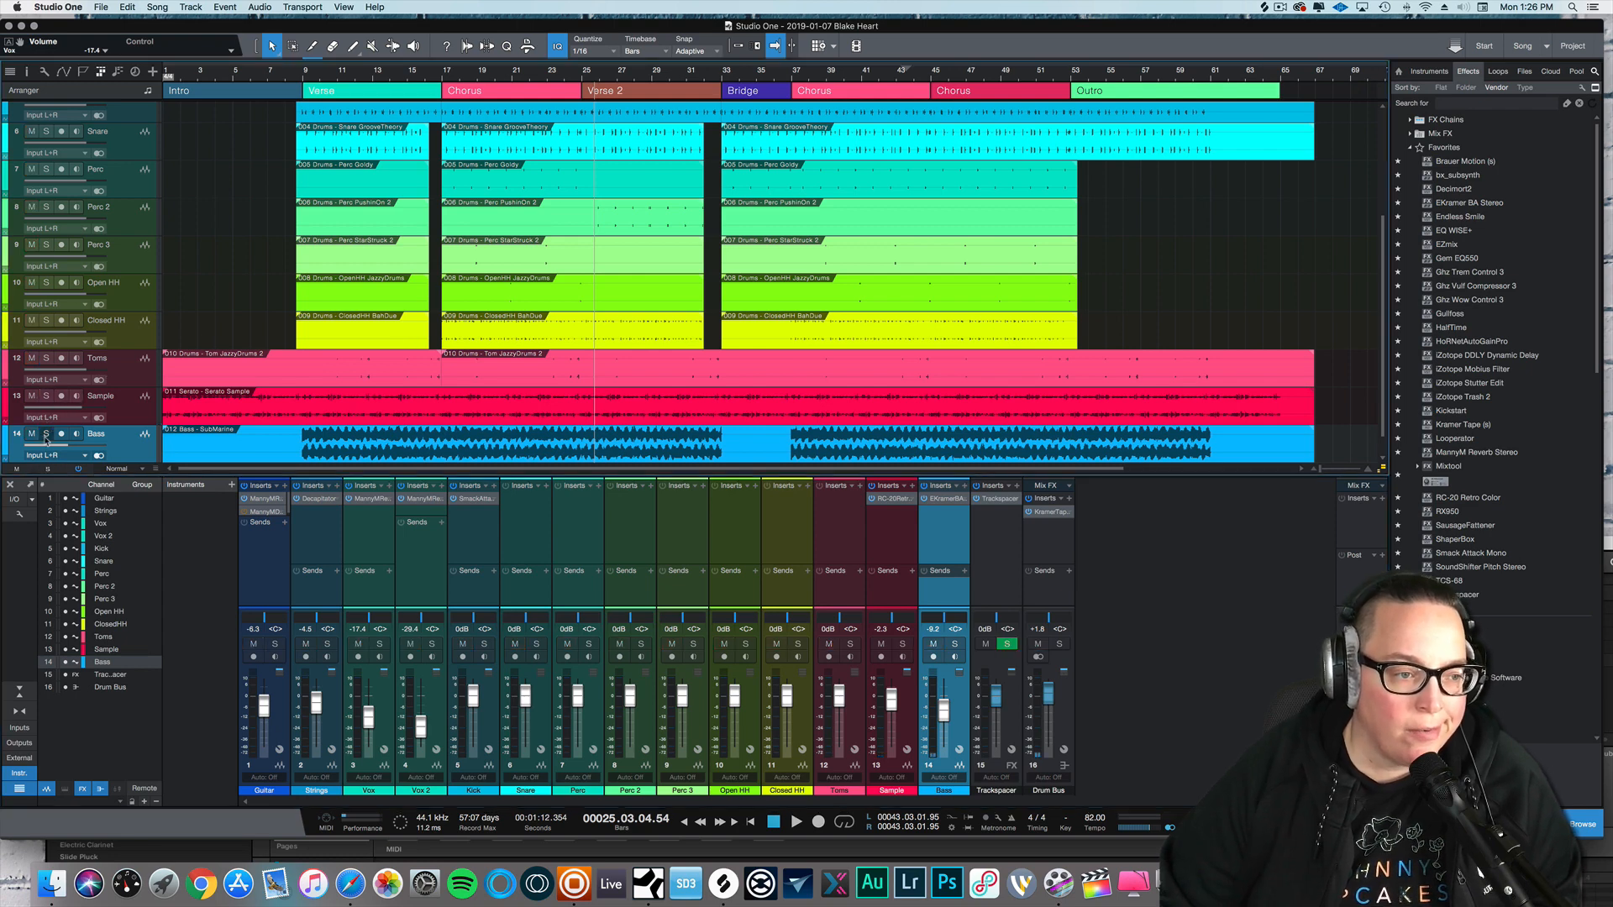
{"action": "key", "text": "space"}
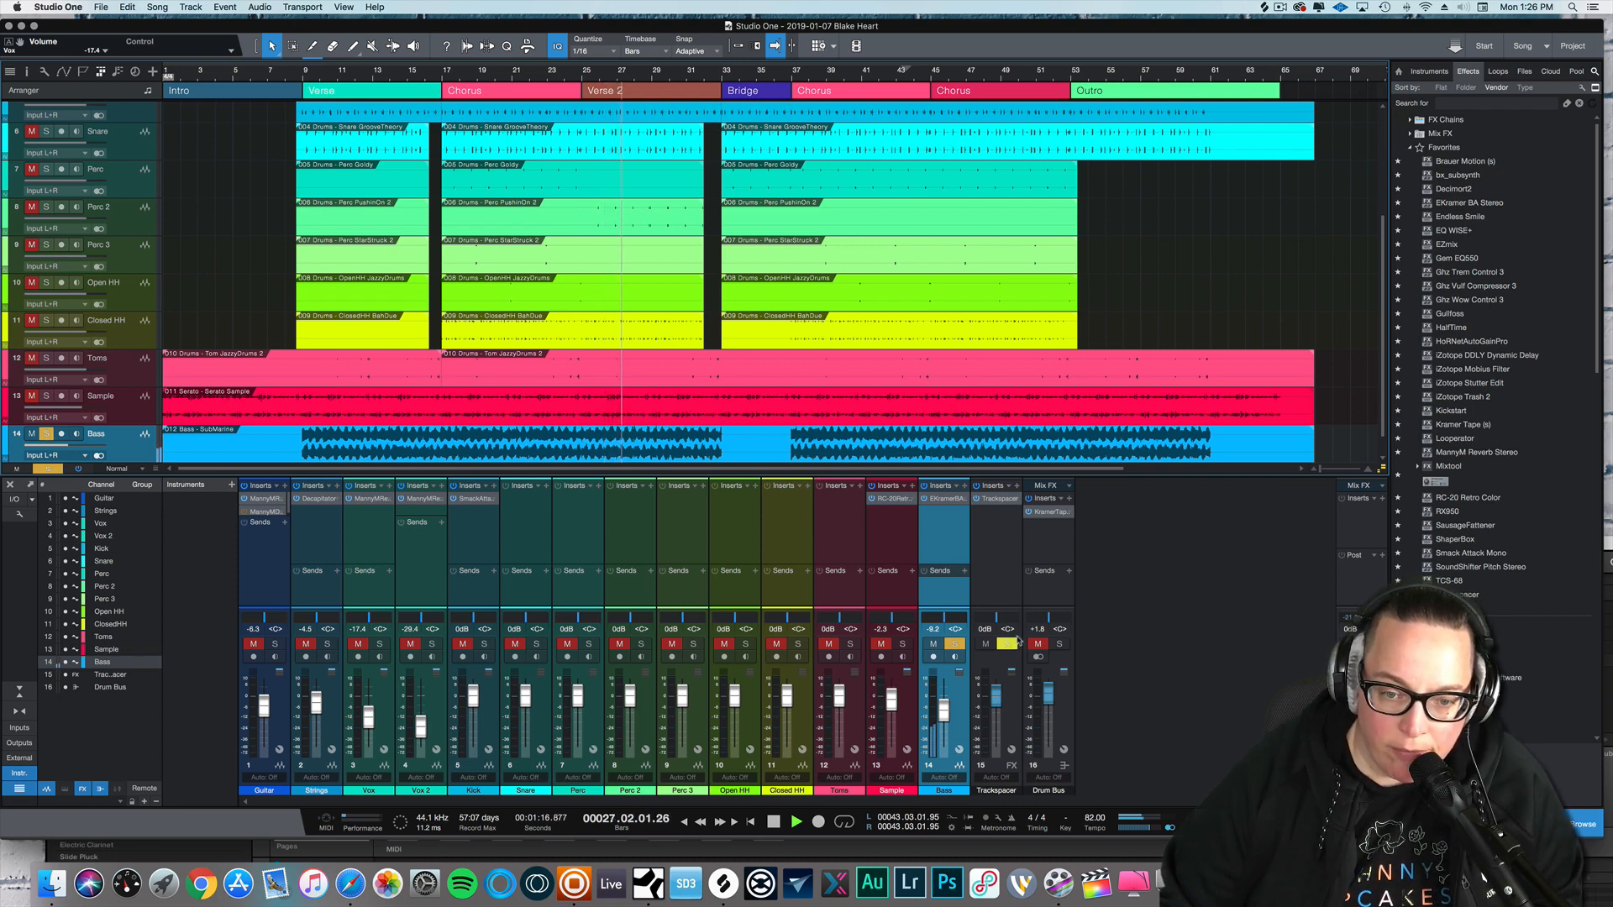
- Stop playback and remove the Trackspacer FX channel from the mixer
{"action": "key", "text": "space"}
{"action": "right_click", "coordinate": [995, 526]}
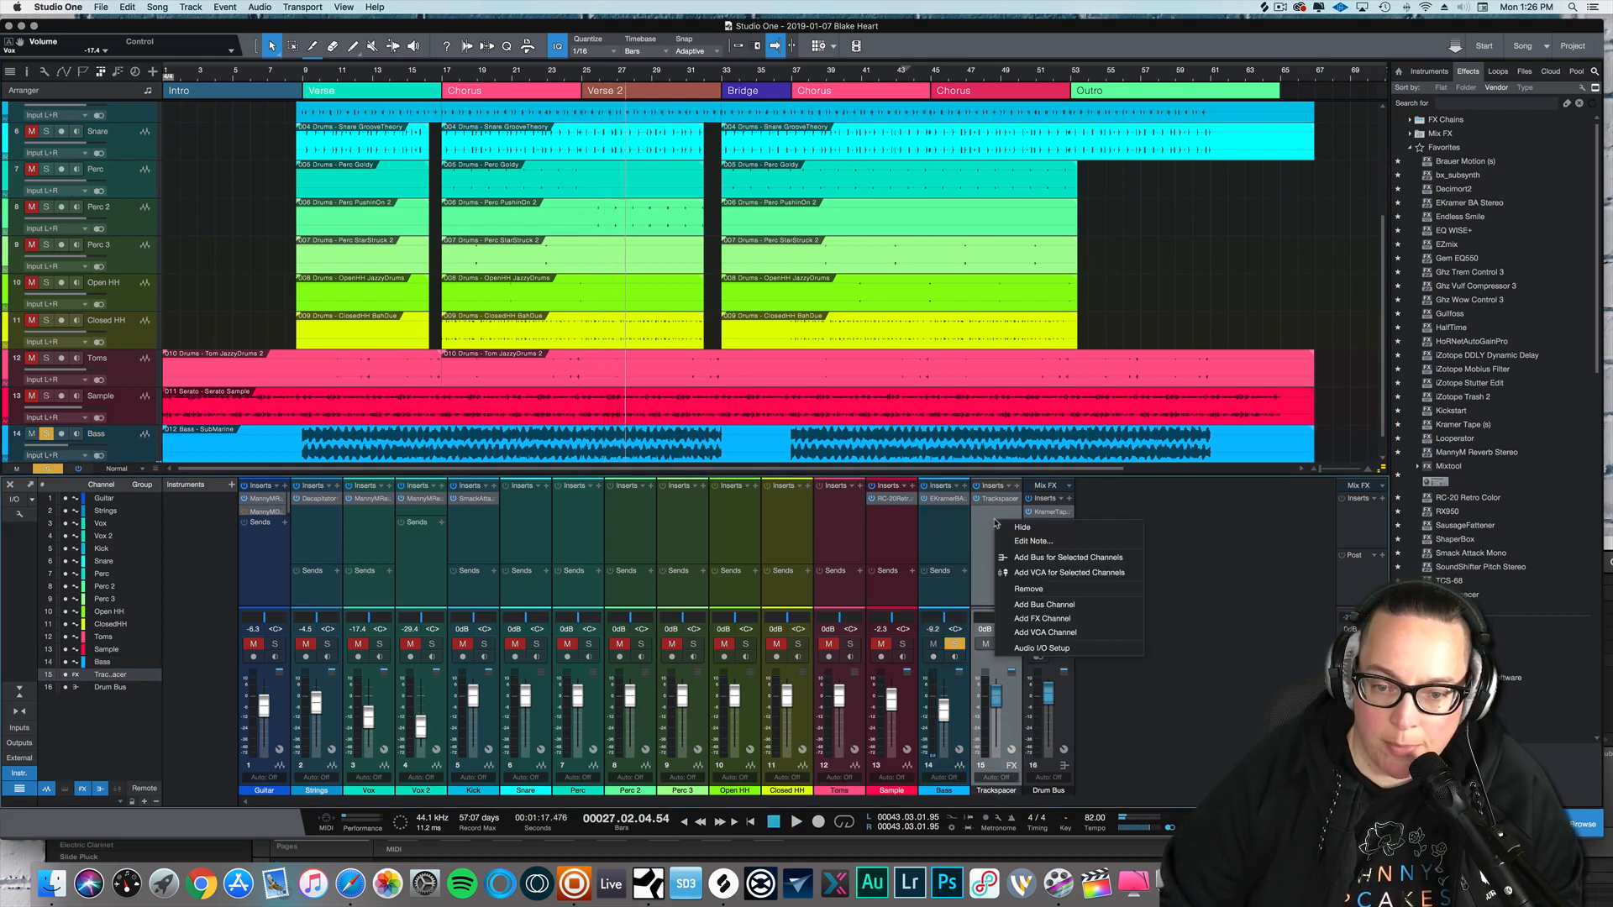
{"action": "left_click", "coordinate": [1017, 591]}
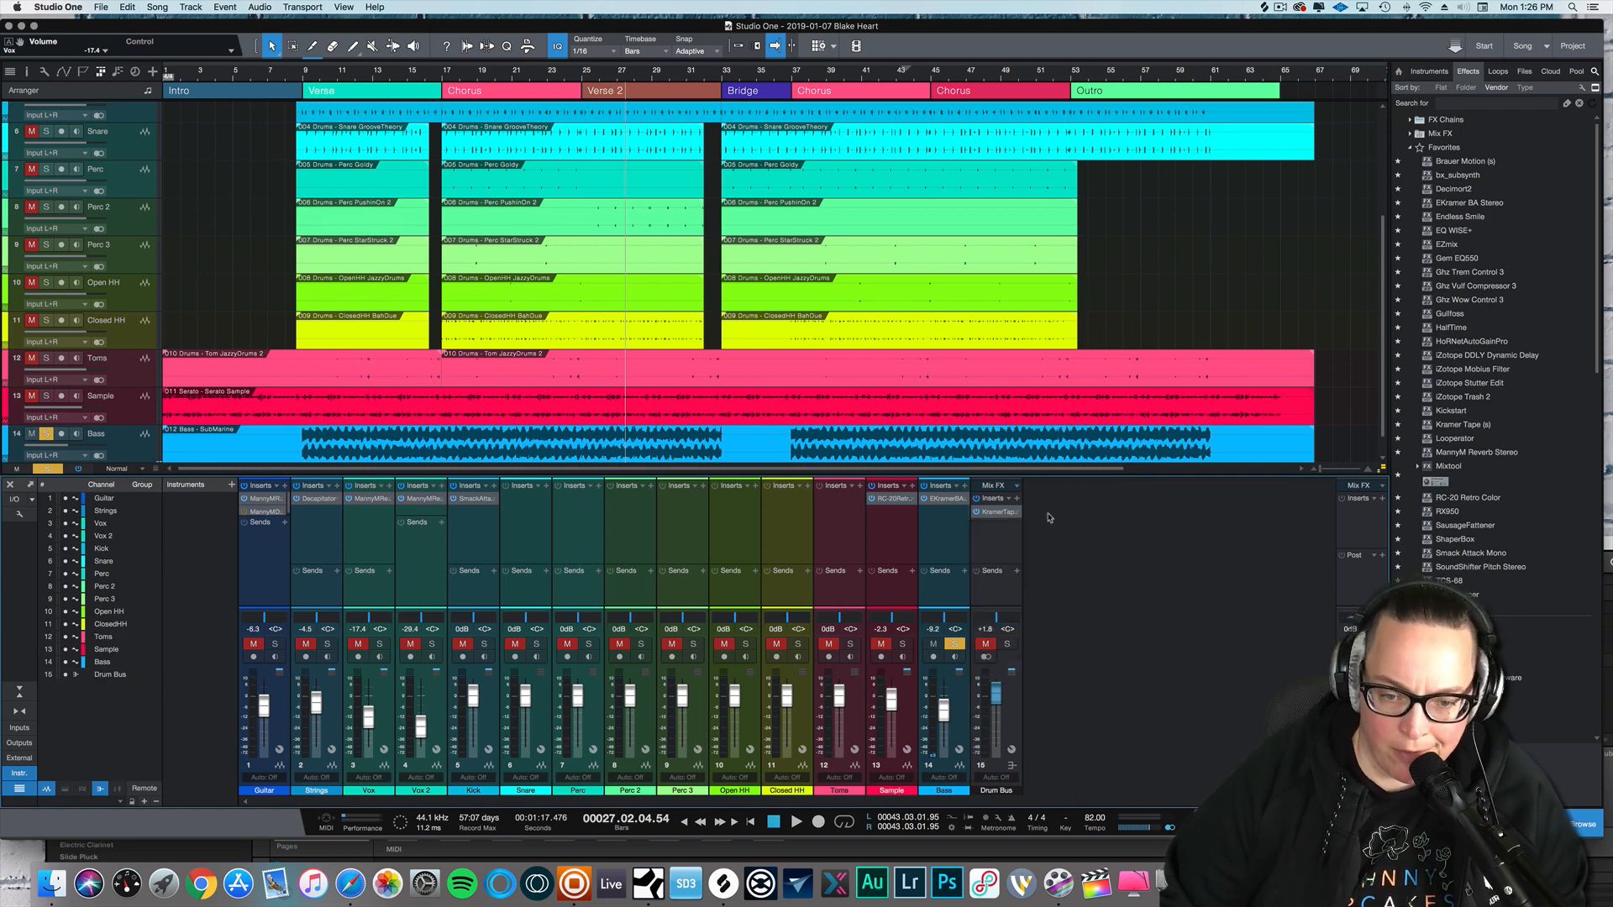
- Inspect the Kramer Tape Stereo insert on the Drum Bus and close its window
{"action": "left_click", "coordinate": [992, 513]}
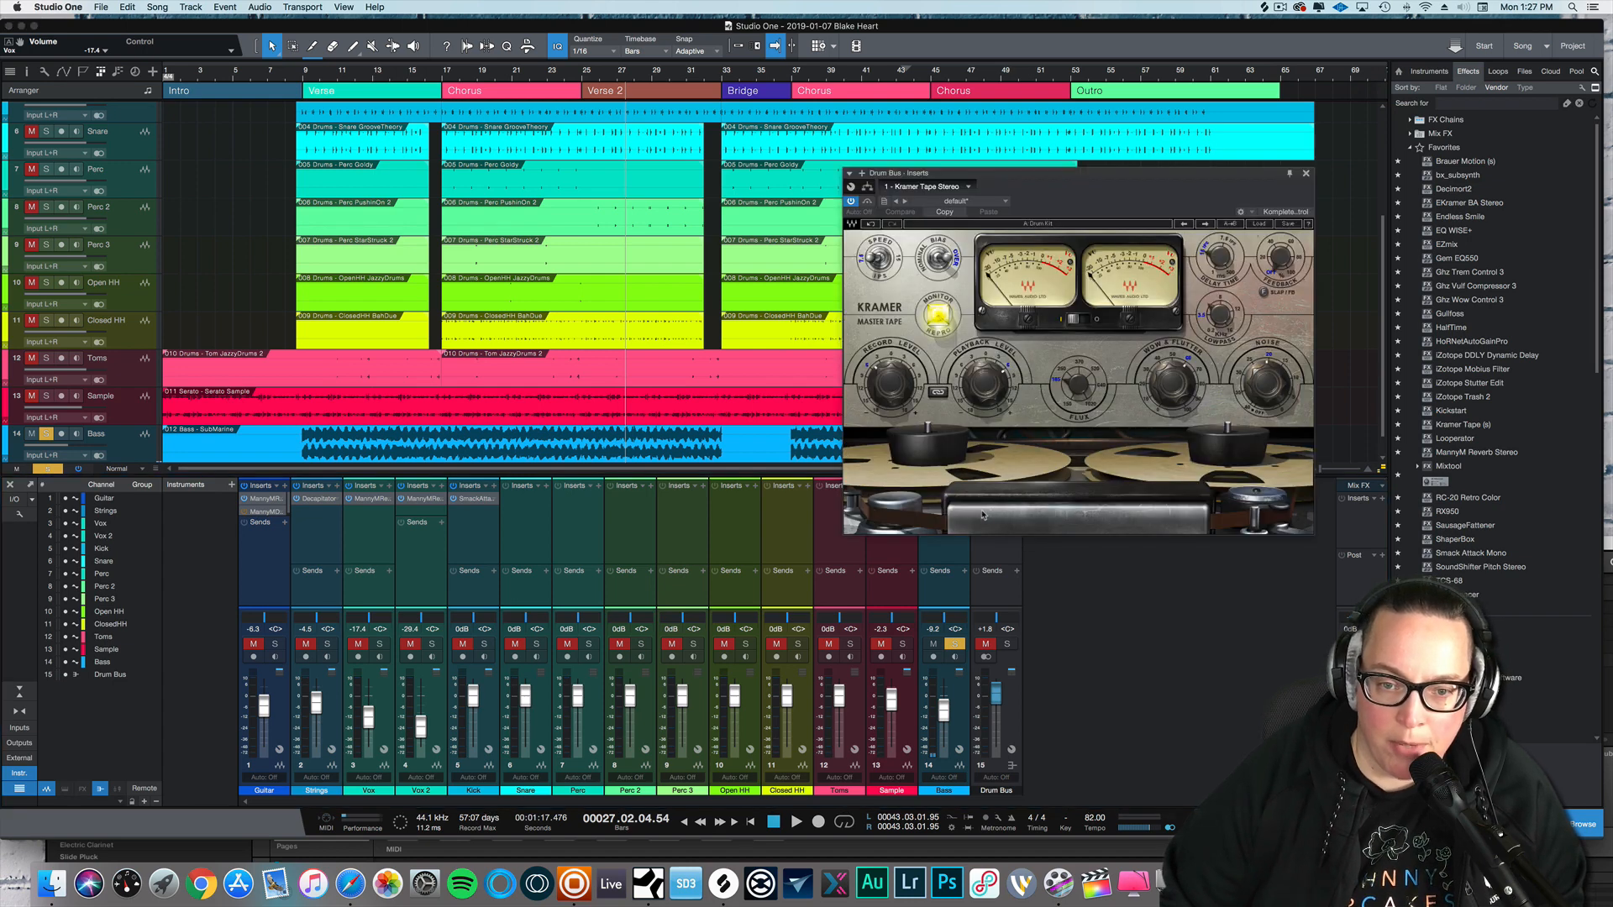
{"action": "left_click_drag", "start_coordinate": [998, 181], "coordinate": [947, 194]}
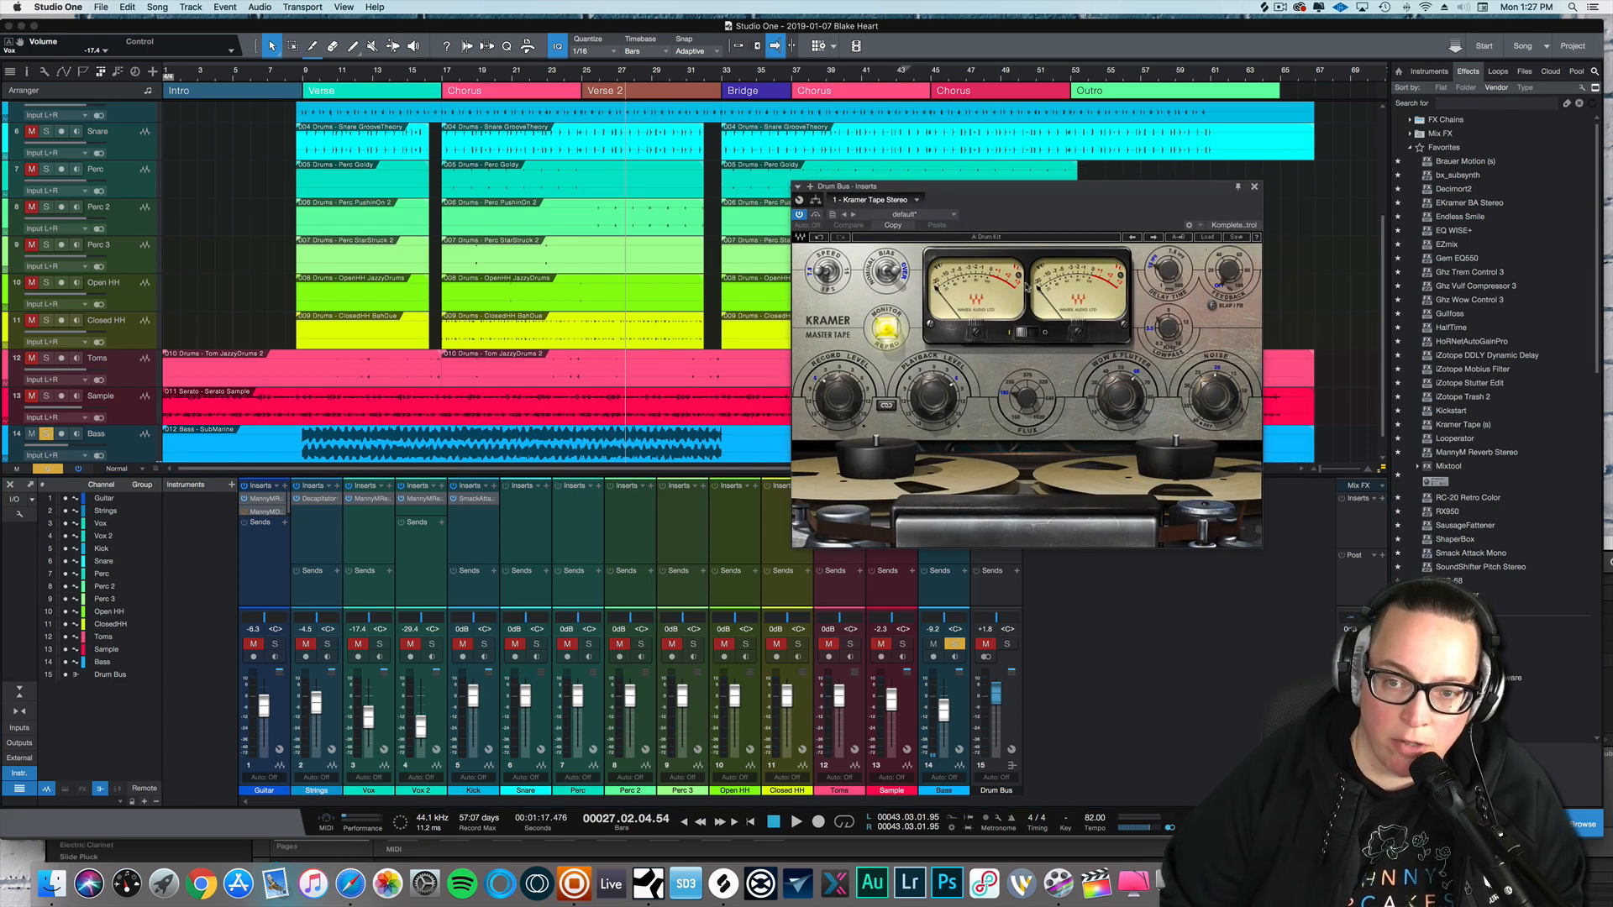
{"action": "left_click", "coordinate": [1255, 187]}
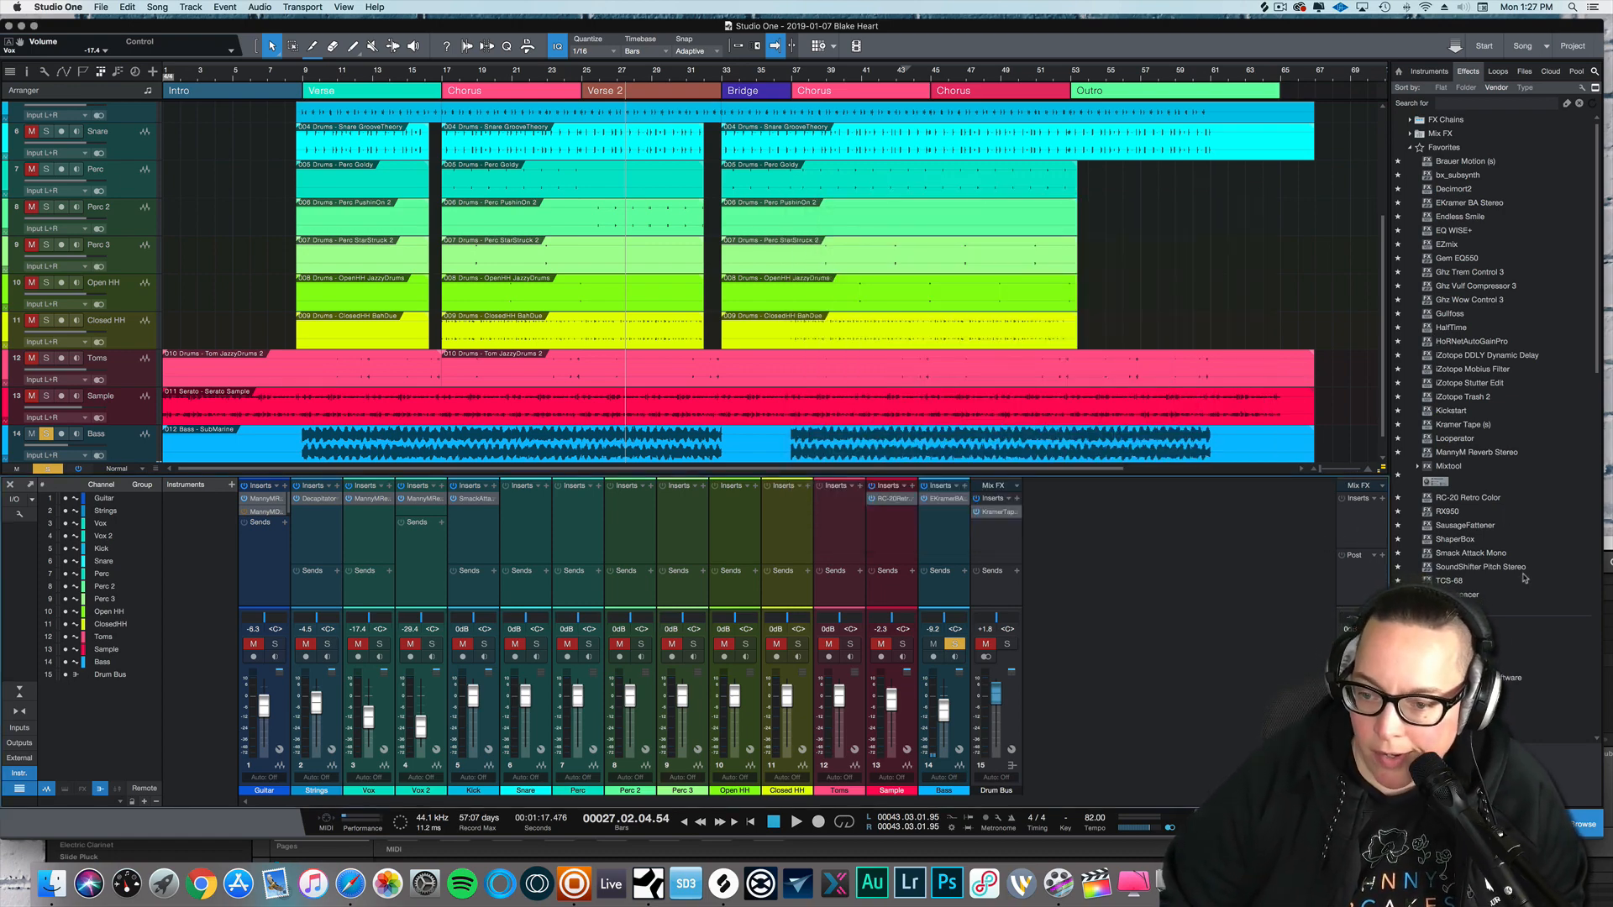
- Insert the Universal Audio UAD Ampex ATR-102 tape effect on the Main output channel
{"action": "scroll", "coordinate": [1519, 577], "scroll_direction": "down", "scroll_amount": 10}
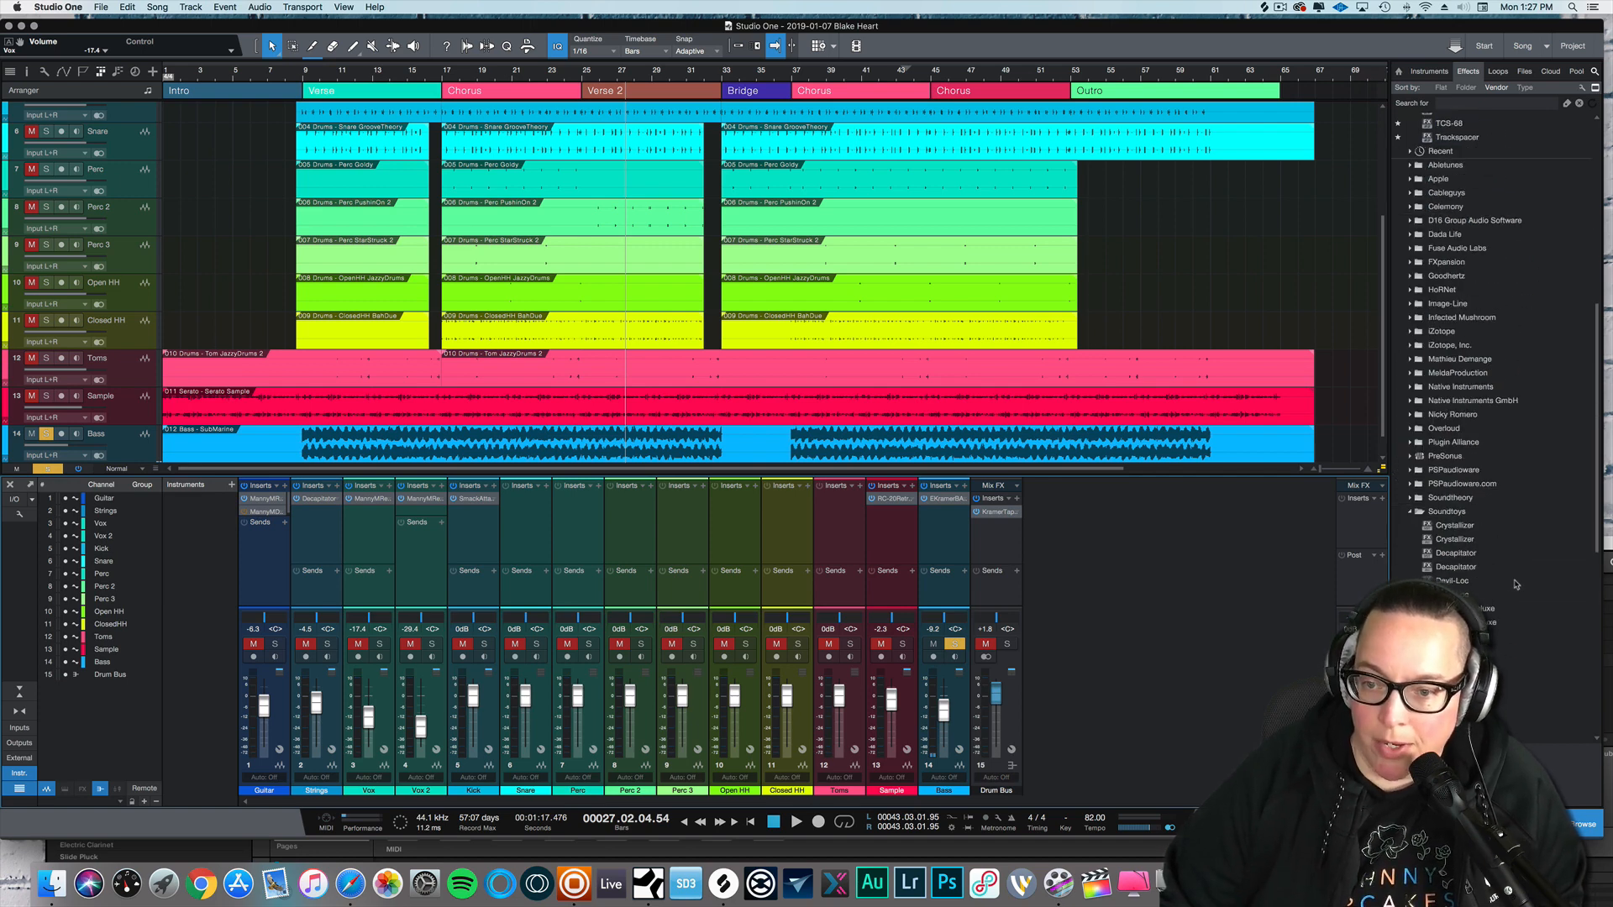
{"action": "left_click", "coordinate": [1411, 457]}
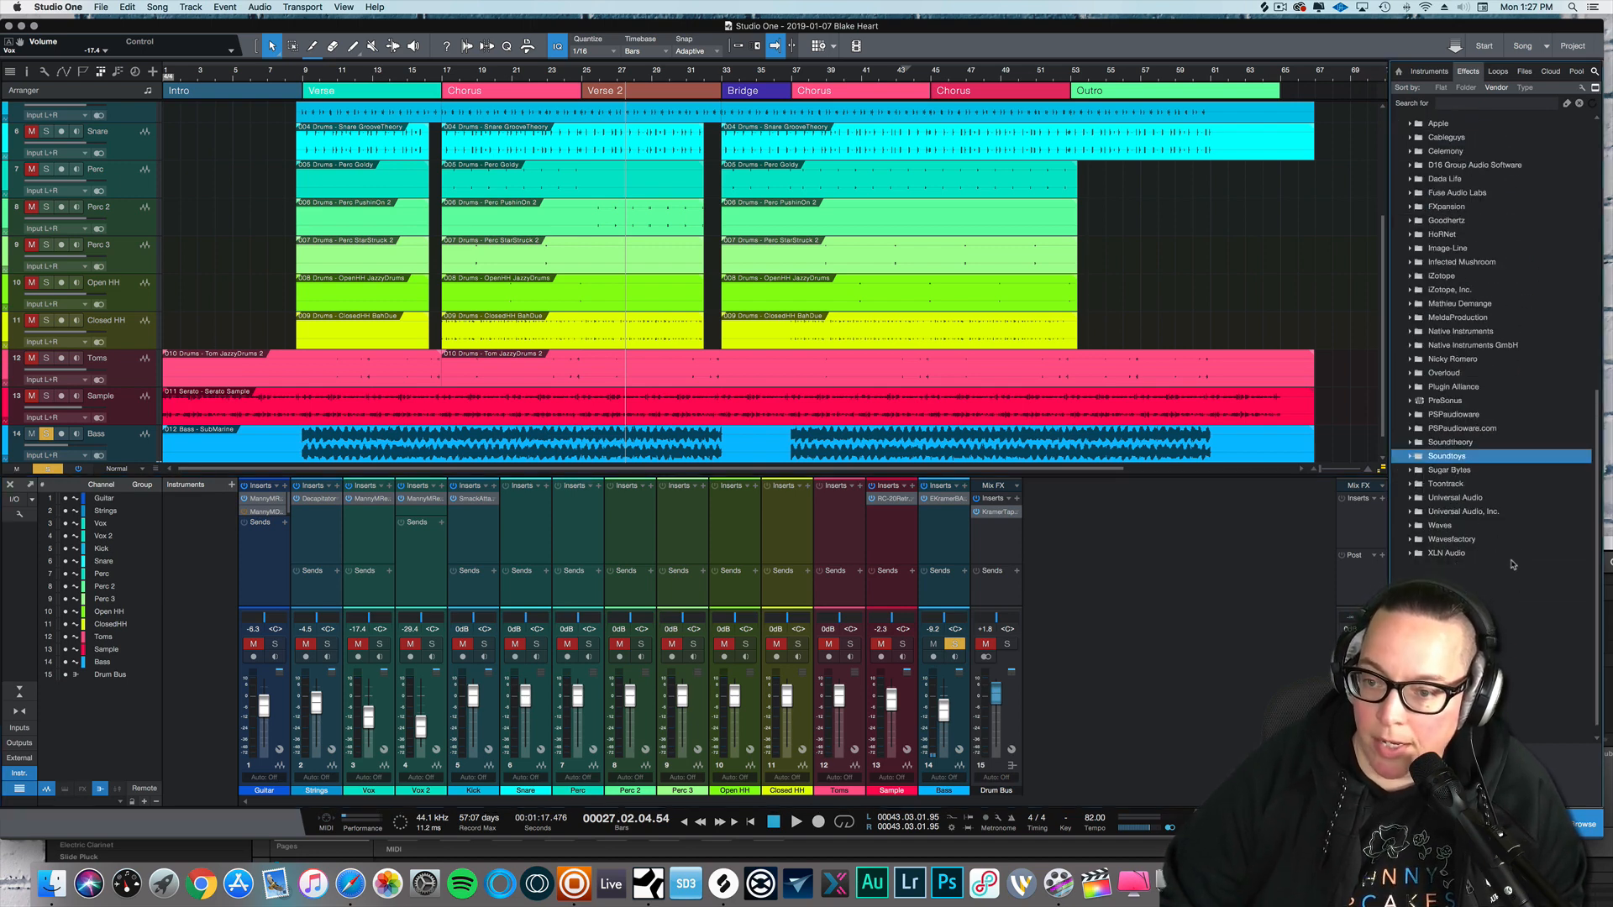
{"action": "left_click", "coordinate": [1411, 498]}
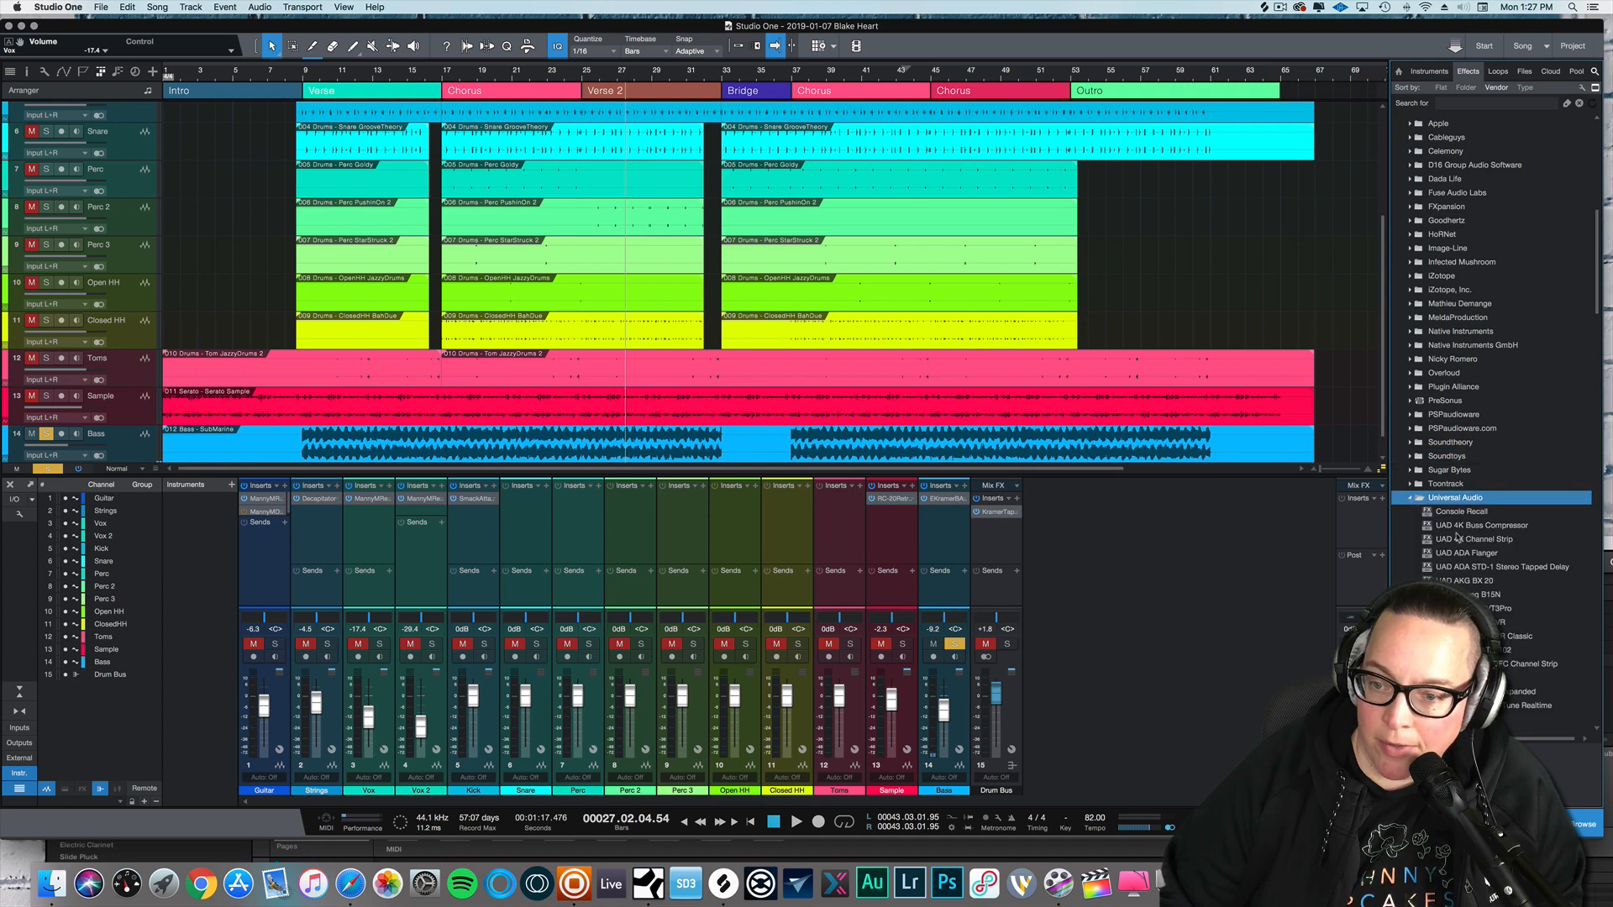
{"action": "scroll", "coordinate": [1485, 558], "scroll_direction": "down", "scroll_amount": 2}
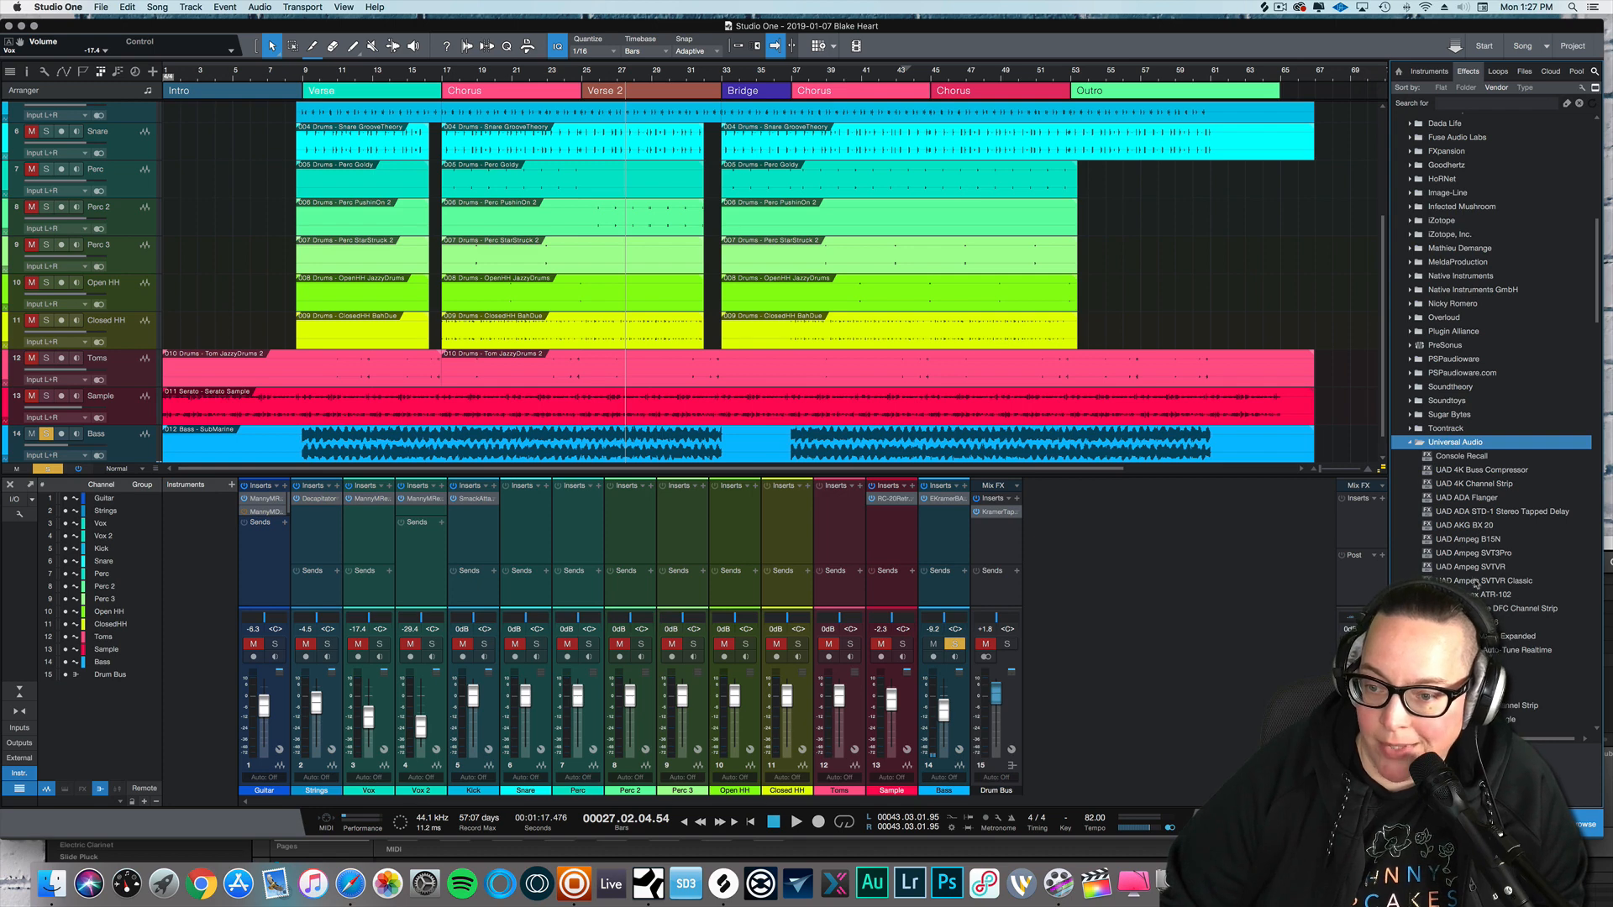
{"action": "left_click", "coordinate": [1475, 582]}
{"action": "left_click", "coordinate": [1485, 594]}
{"action": "left_click_drag", "start_coordinate": [1365, 542], "coordinate": [1368, 543]}
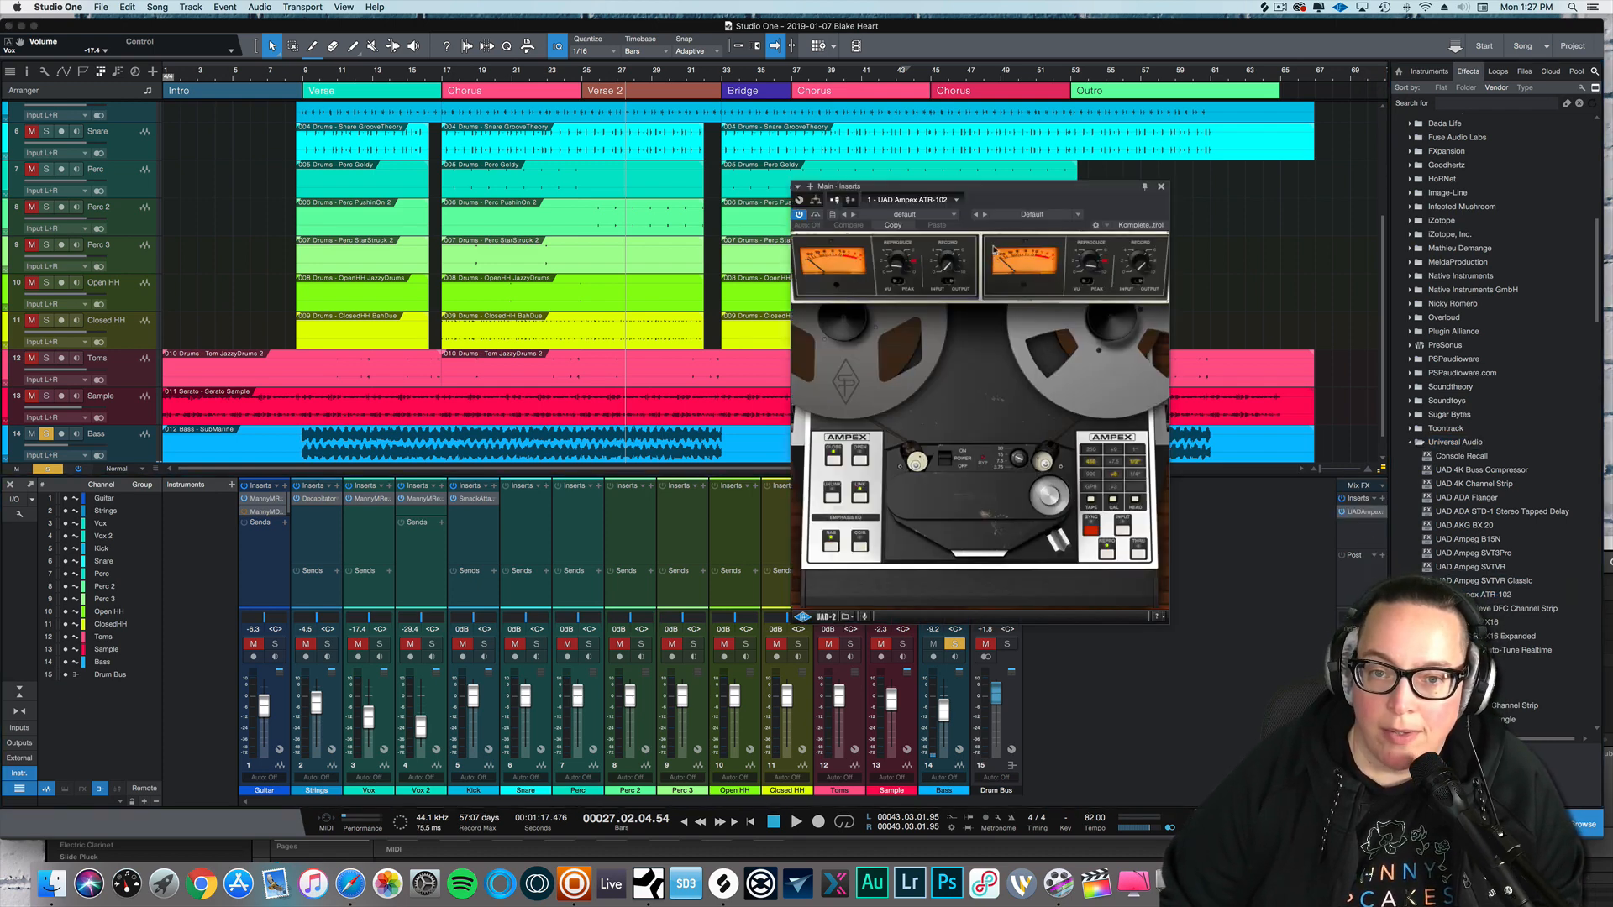
{"action": "left_click_drag", "start_coordinate": [1008, 196], "coordinate": [1099, 237]}
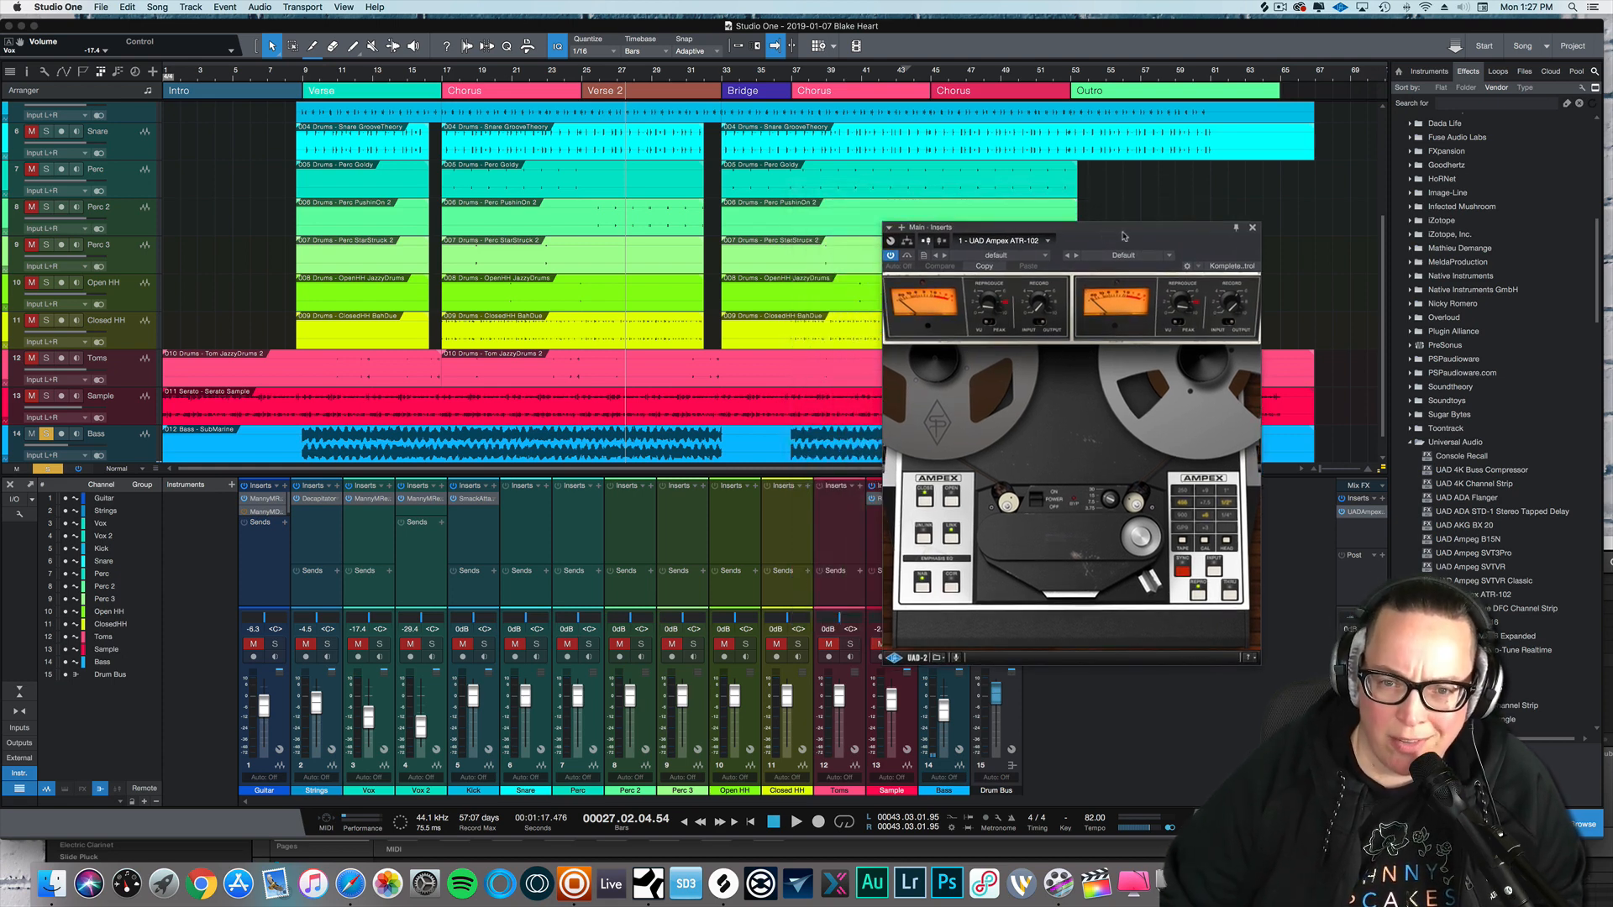
- Play from bar 27, close the Ampex ATR-102 window and release the Bass solo to hear the full mix
{"action": "key", "text": "space"}
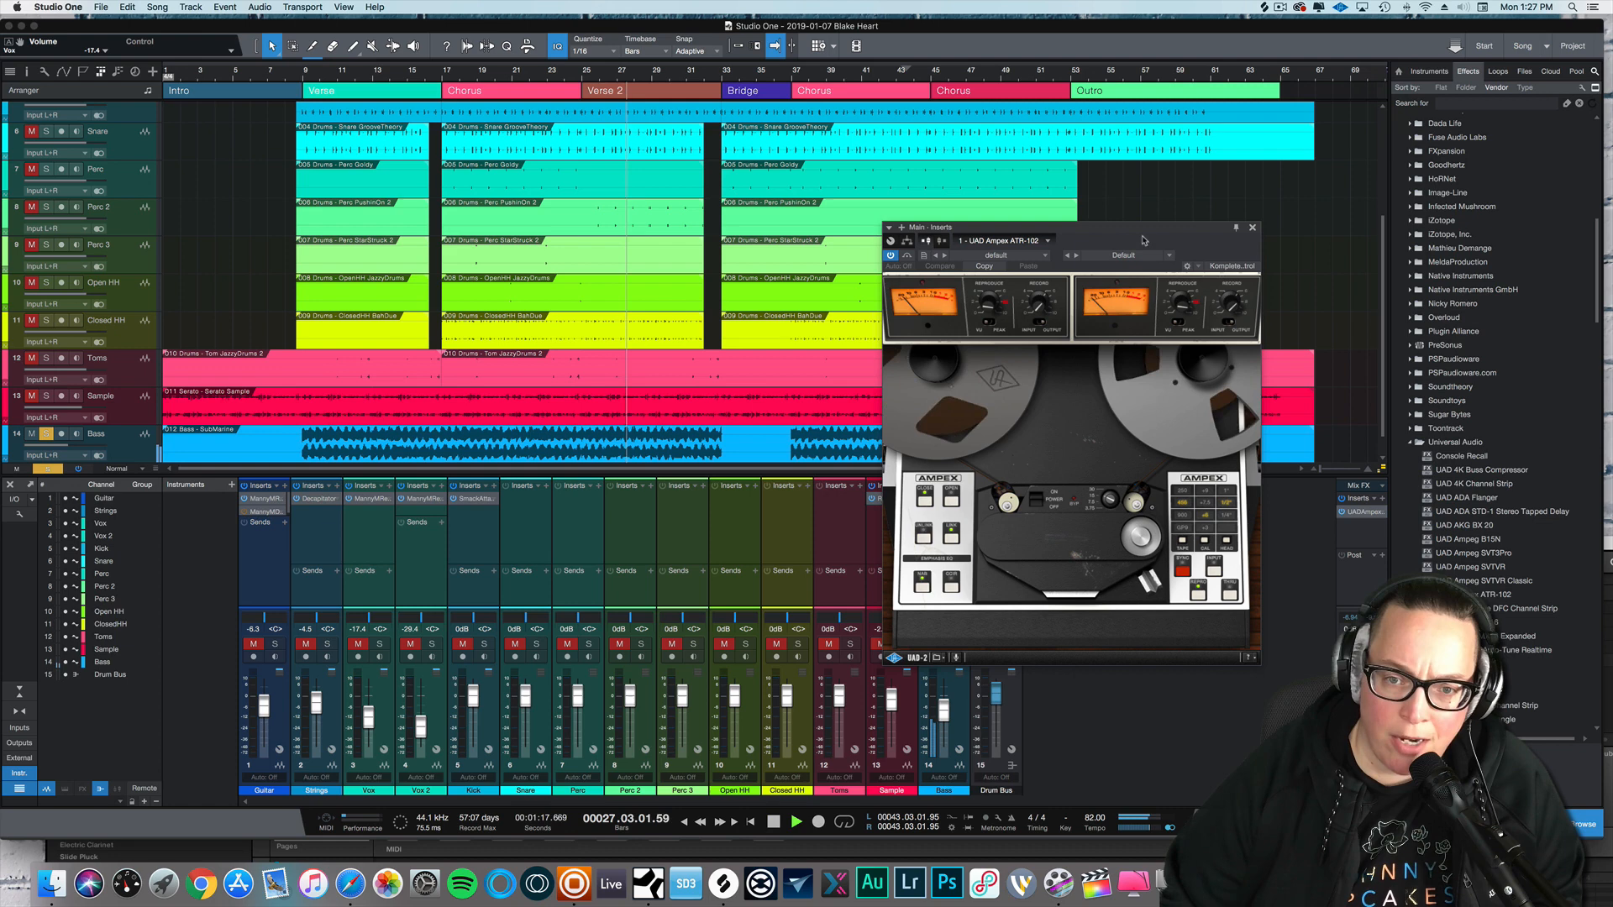
{"action": "left_click", "coordinate": [1252, 228]}
{"action": "left_click", "coordinate": [954, 643]}
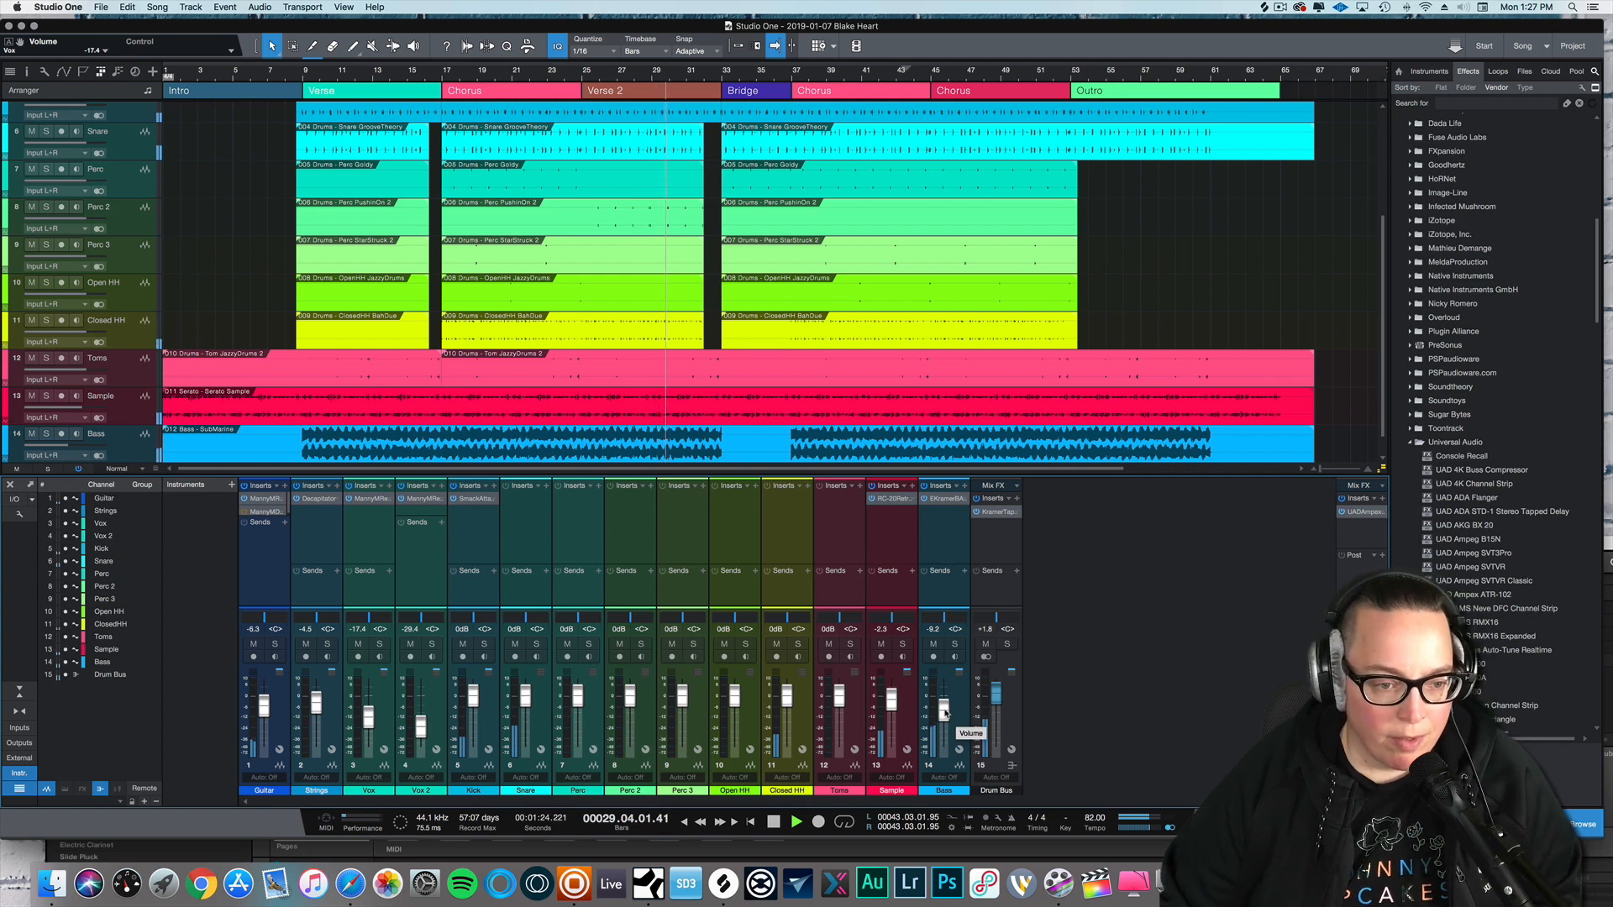
{"action": "key", "text": "space"}
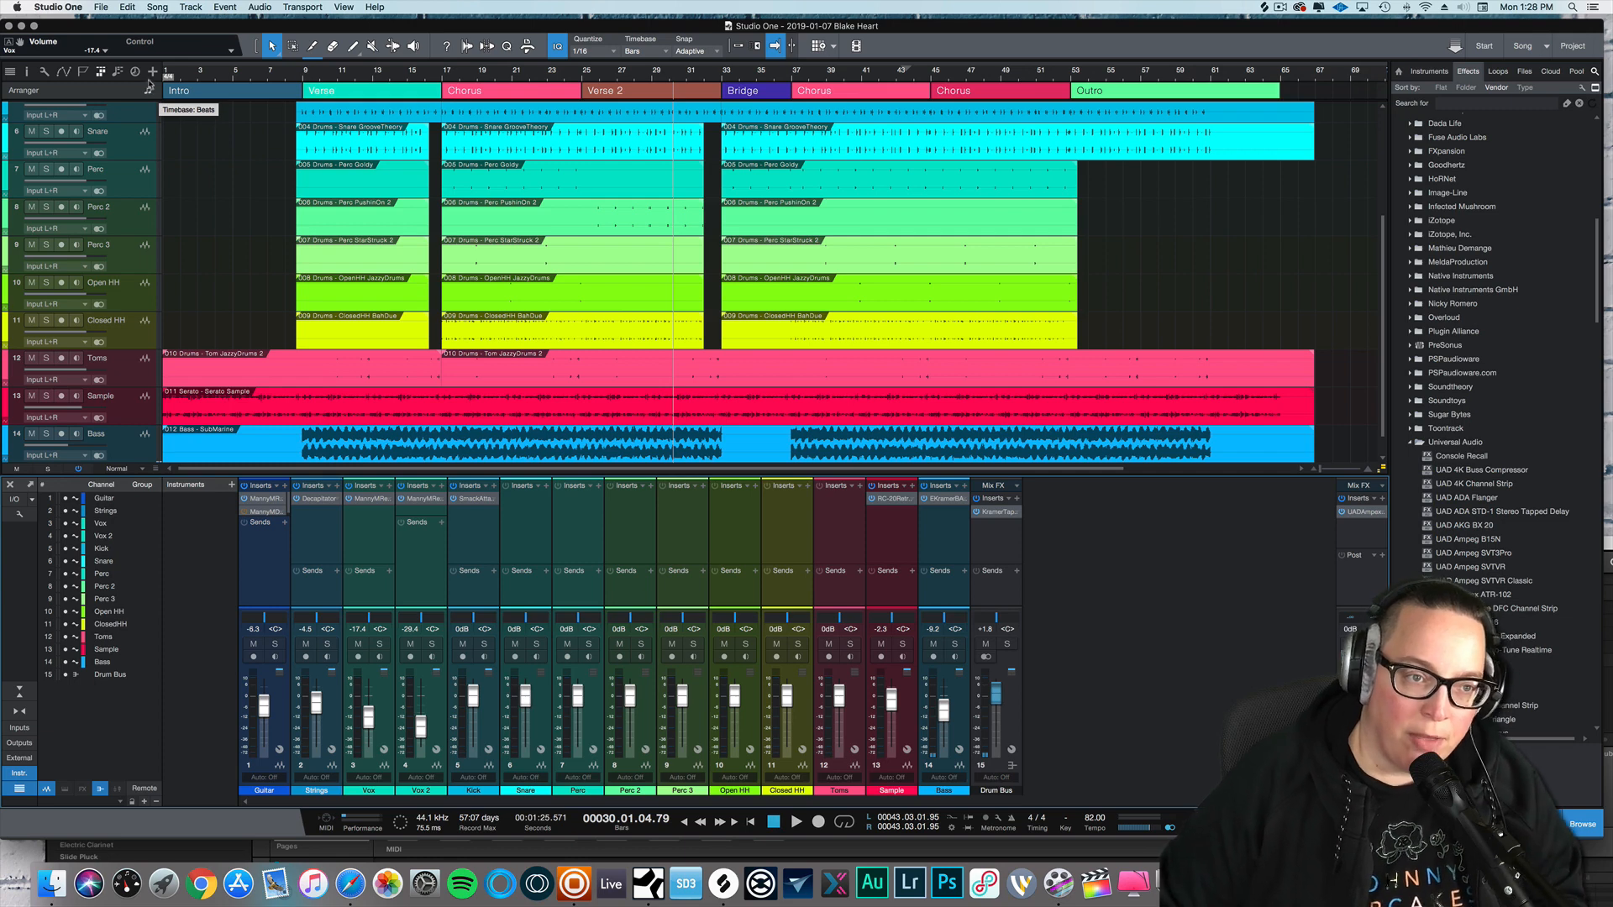
- Play the full song from bar 1 with the mixer hidden and follow the Intro and Verse at a closer zoom
{"action": "left_click", "coordinate": [168, 74]}
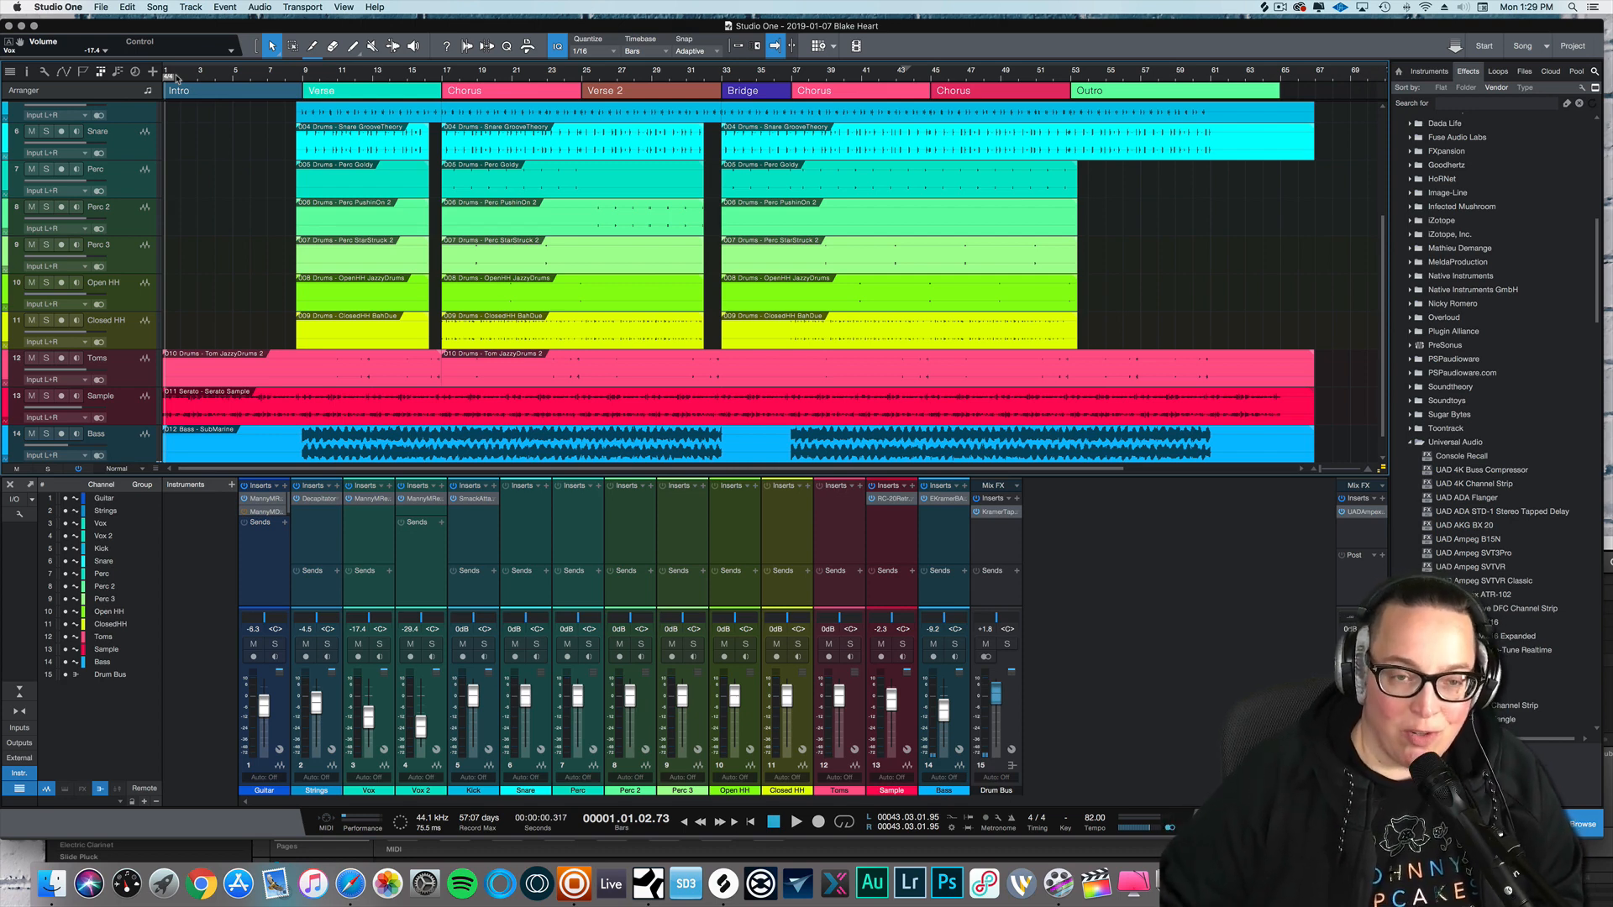
{"action": "key", "text": "space"}
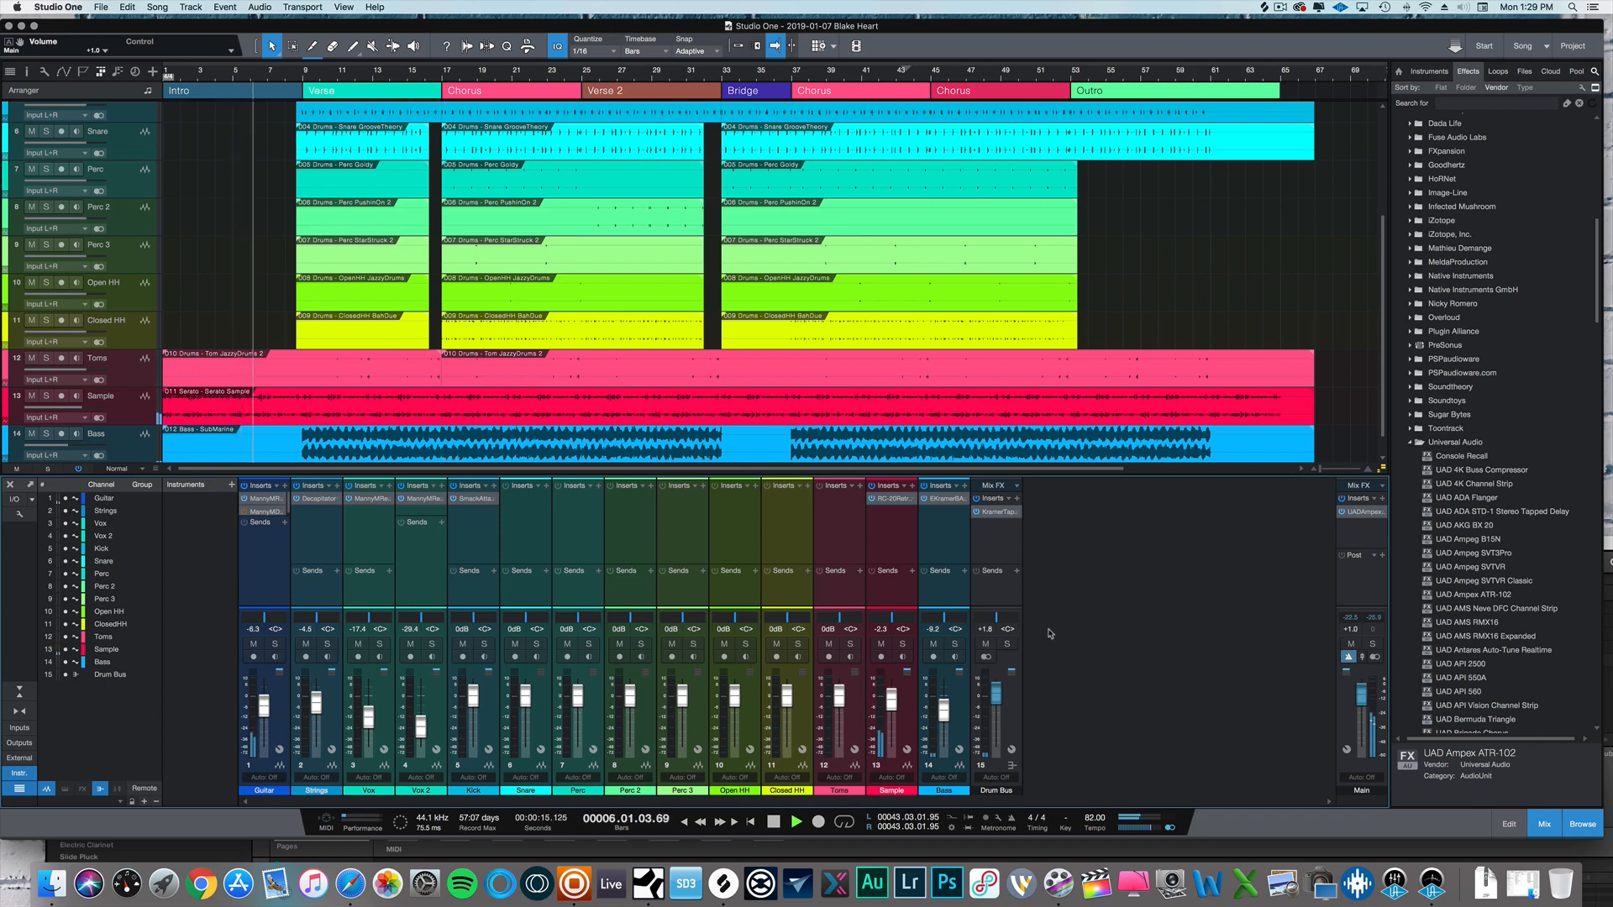
{"action": "left_click", "coordinate": [1531, 830]}
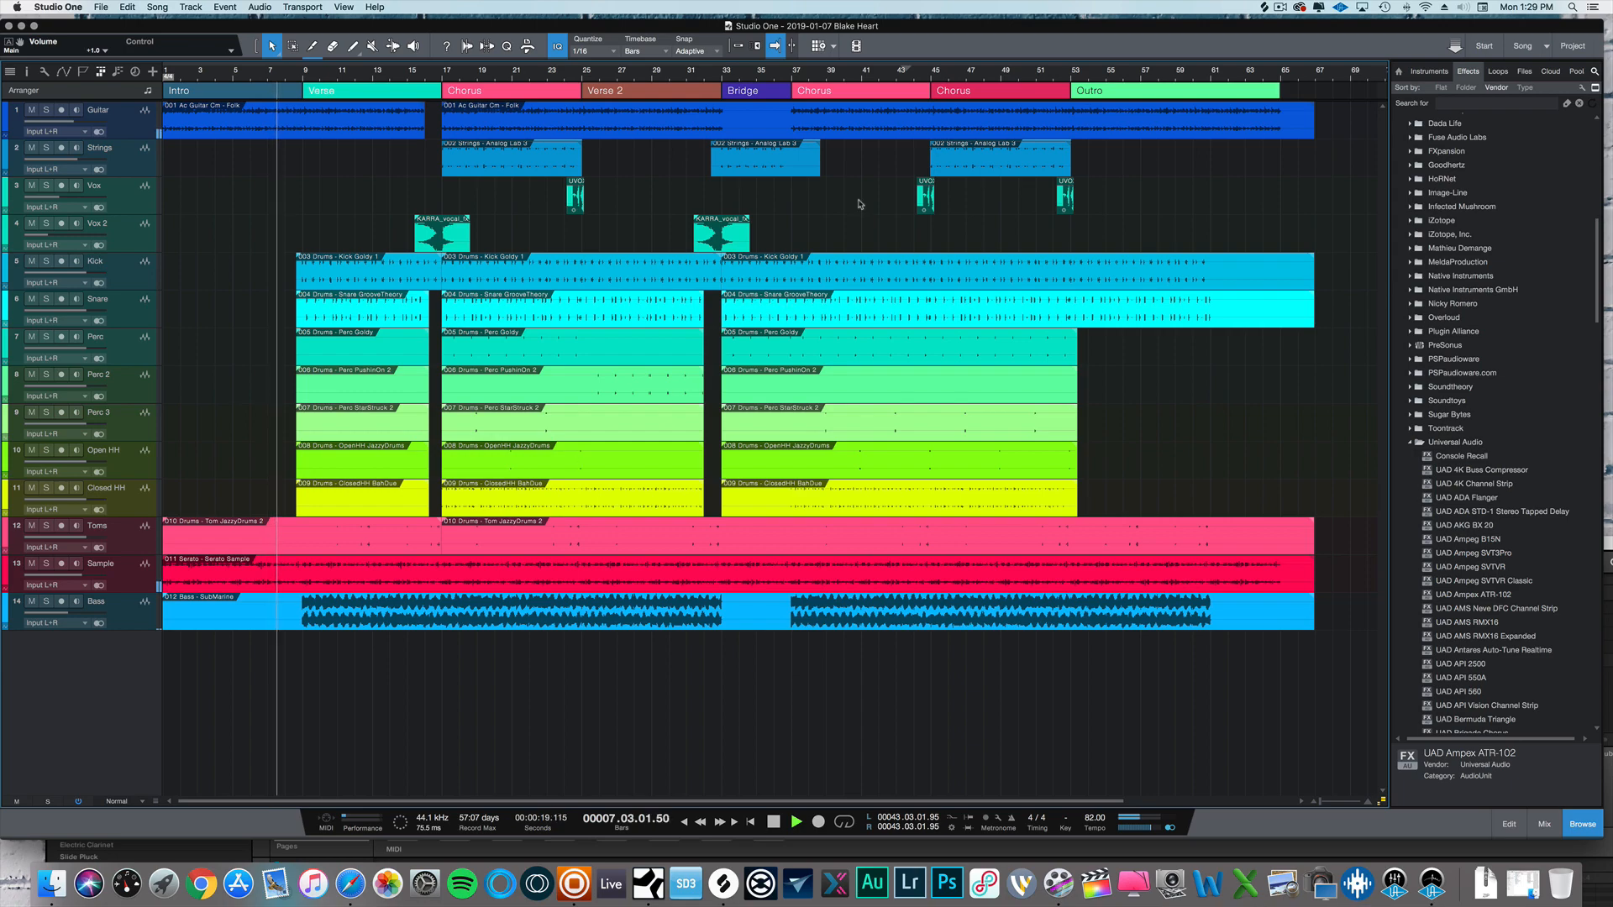
{"action": "scroll", "coordinate": [892, 80], "scroll_direction": "up", "scroll_amount": 5}
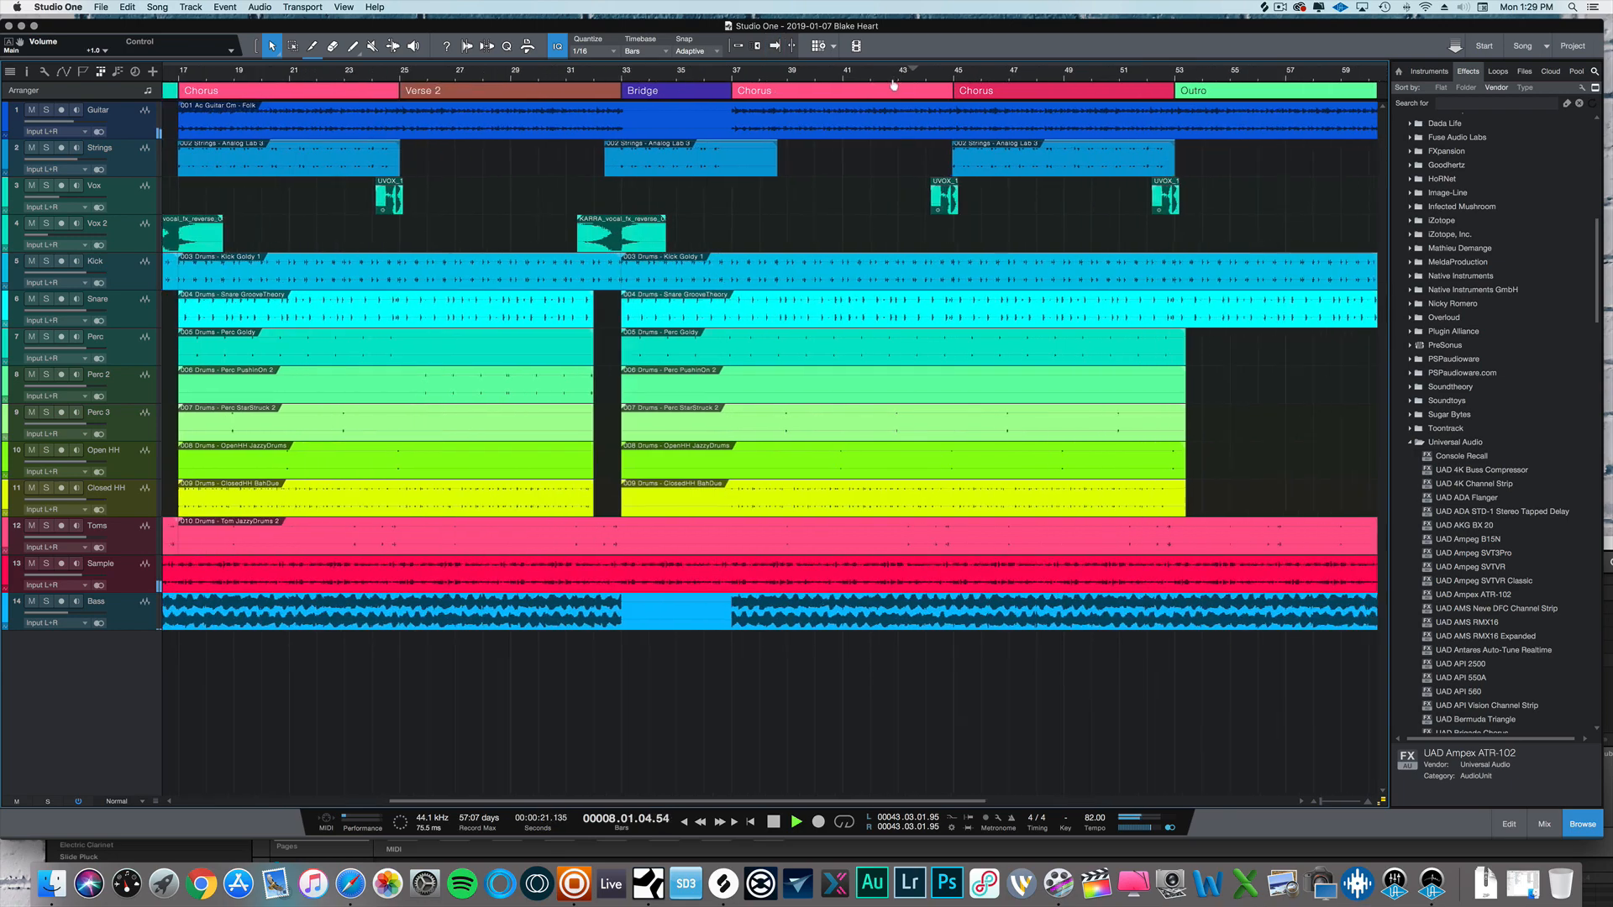
{"action": "scroll", "coordinate": [892, 79], "scroll_direction": "down", "scroll_amount": 2}
{"action": "left_click_drag", "start_coordinate": [290, 70], "coordinate": [832, 87]}
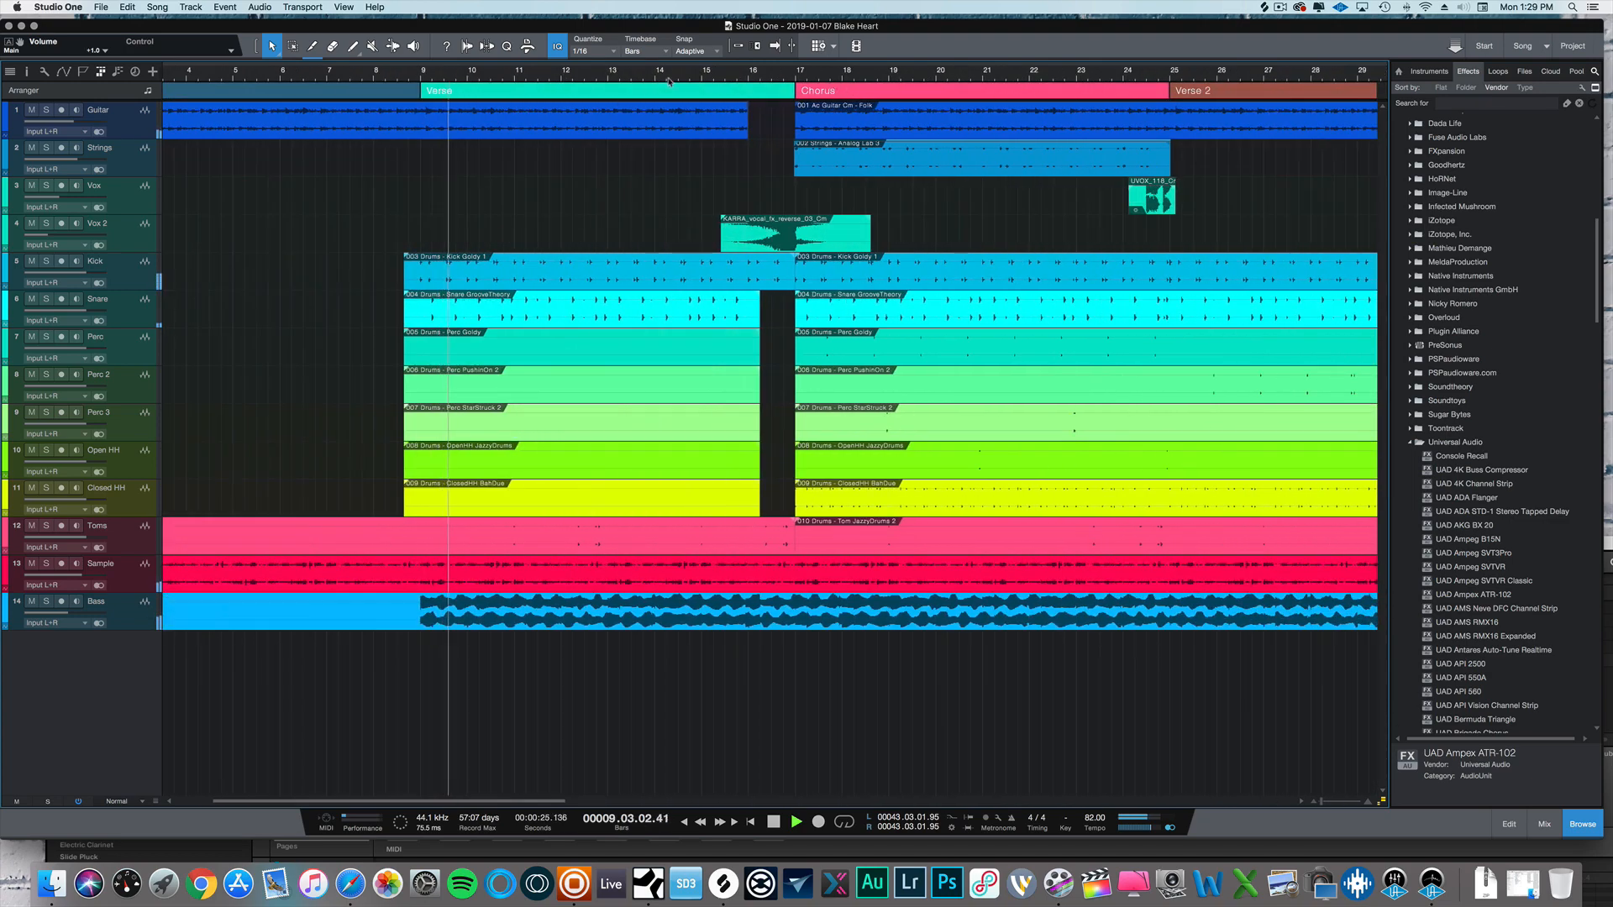
{"action": "scroll", "coordinate": [673, 87], "scroll_direction": "up", "scroll_amount": 3}
{"action": "scroll", "coordinate": [673, 88], "scroll_direction": "down", "scroll_amount": 1}
{"action": "left_click_drag", "start_coordinate": [673, 88], "coordinate": [675, 92]}
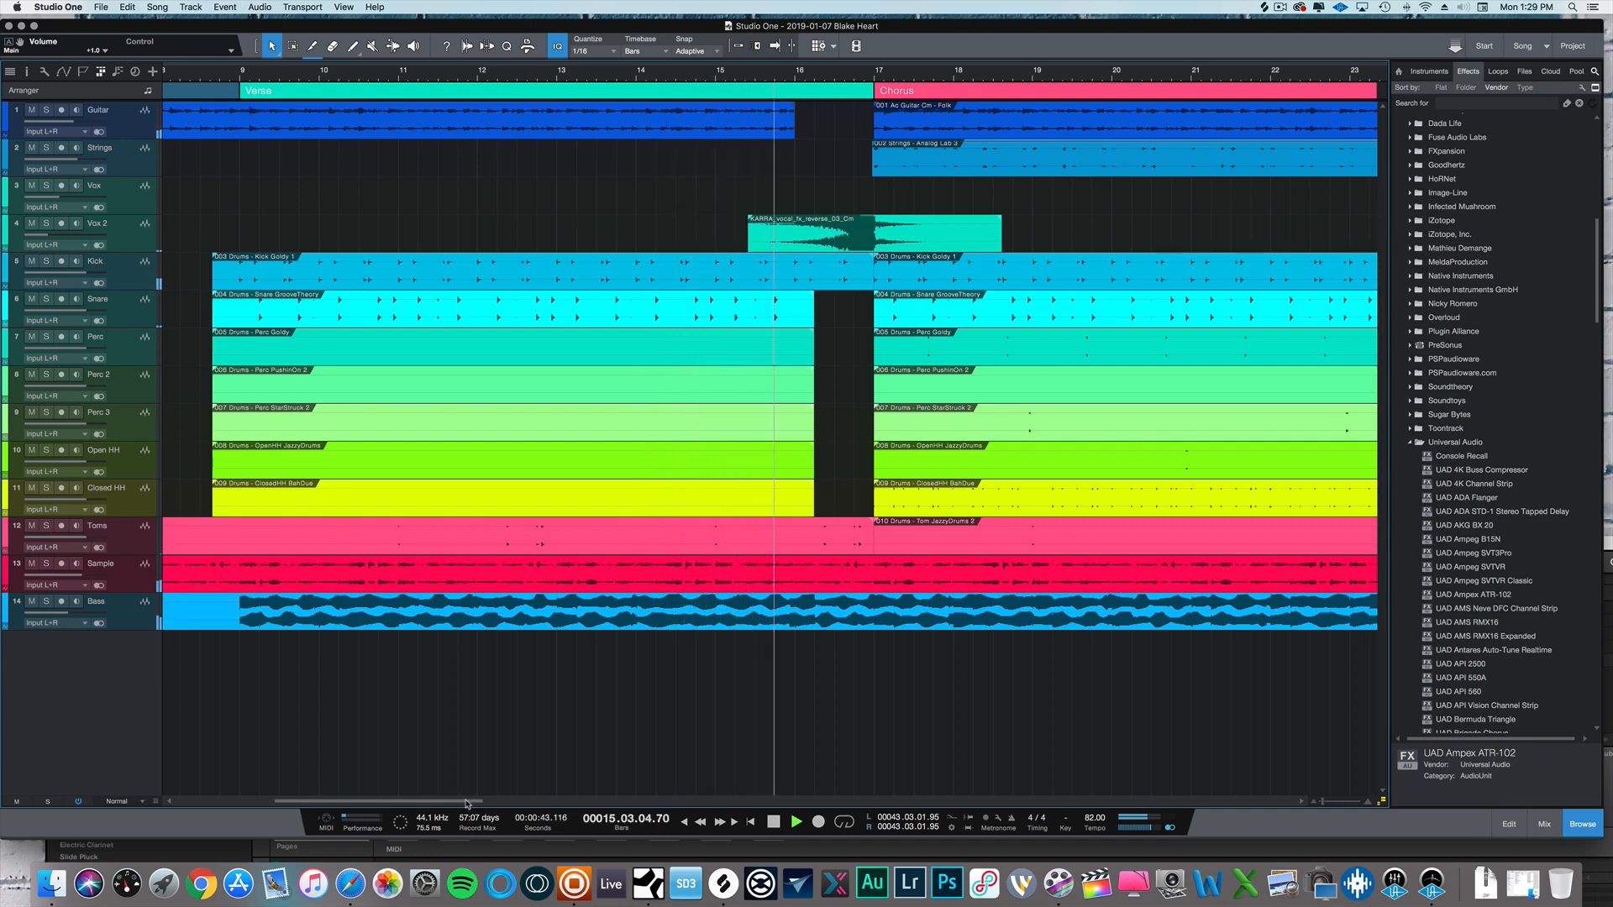
- Follow the playback through the Choruses, Verse 2 and Bridge to the Outro
{"action": "left_click_drag", "start_coordinate": [467, 802], "coordinate": [586, 804]}
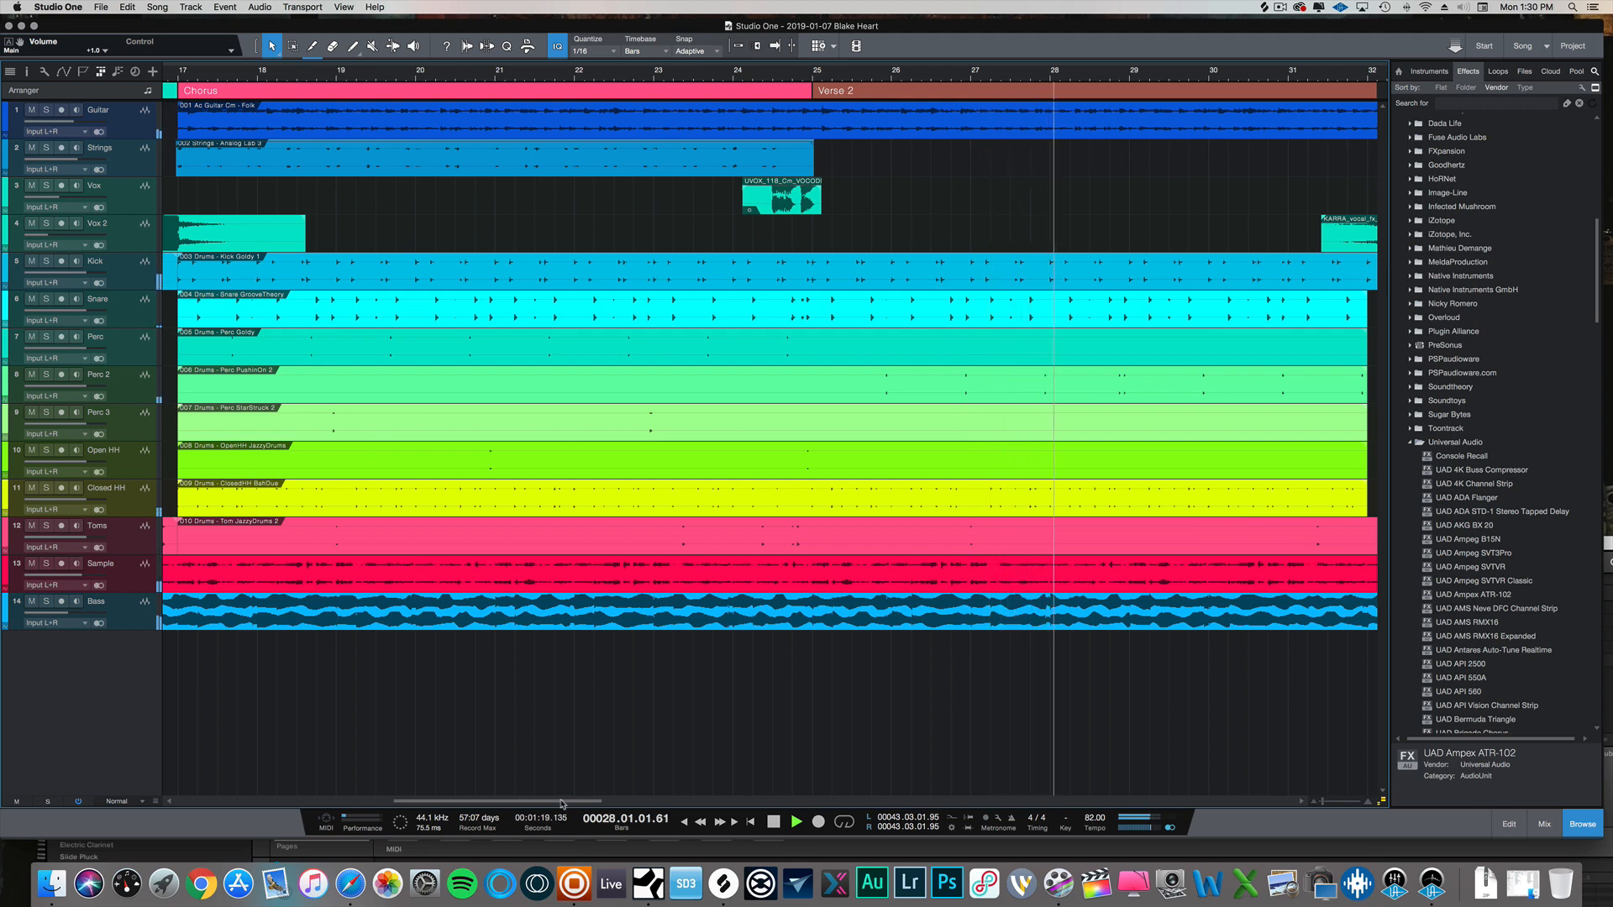
{"action": "left_click_drag", "start_coordinate": [562, 804], "coordinate": [672, 805]}
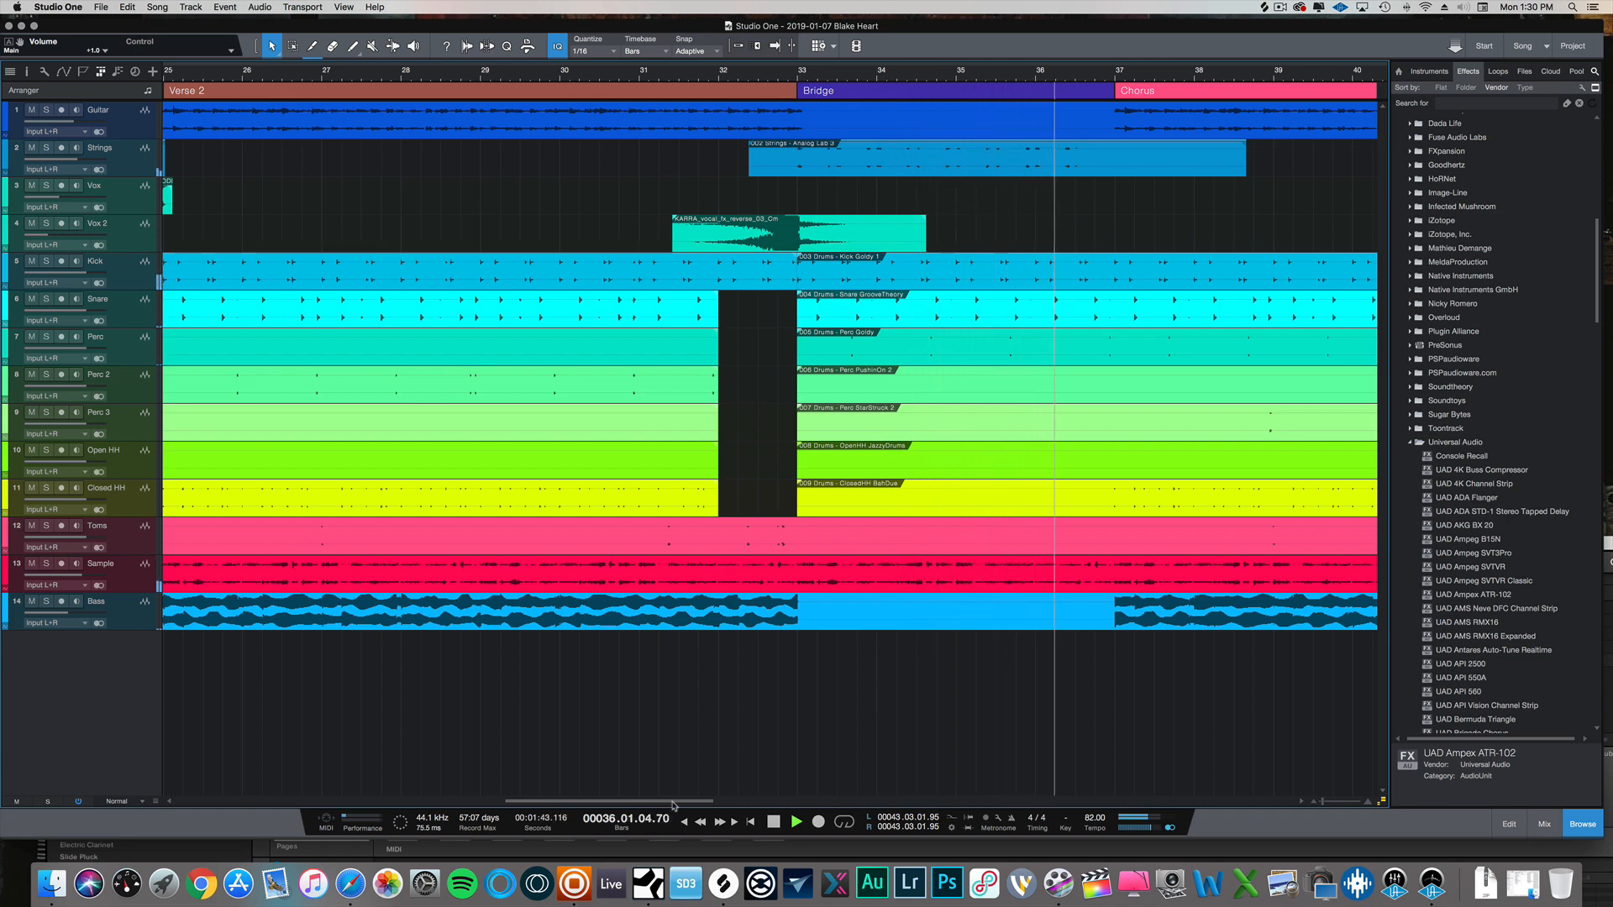
{"action": "left_click_drag", "start_coordinate": [674, 804], "coordinate": [801, 801]}
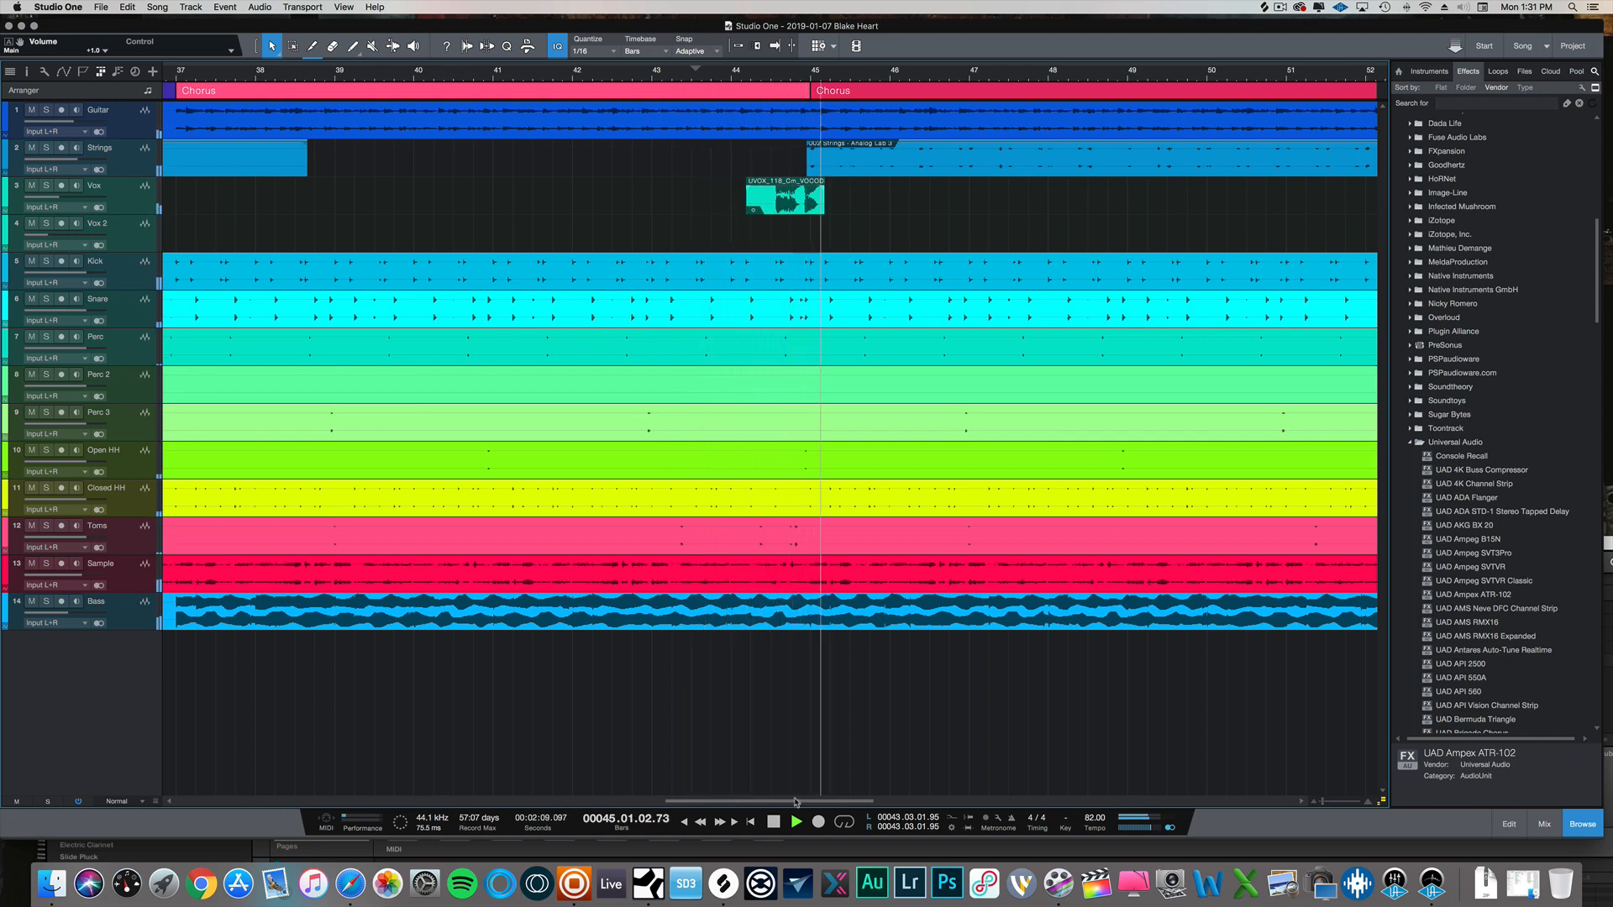
{"action": "left_click_drag", "start_coordinate": [804, 803], "coordinate": [901, 801]}
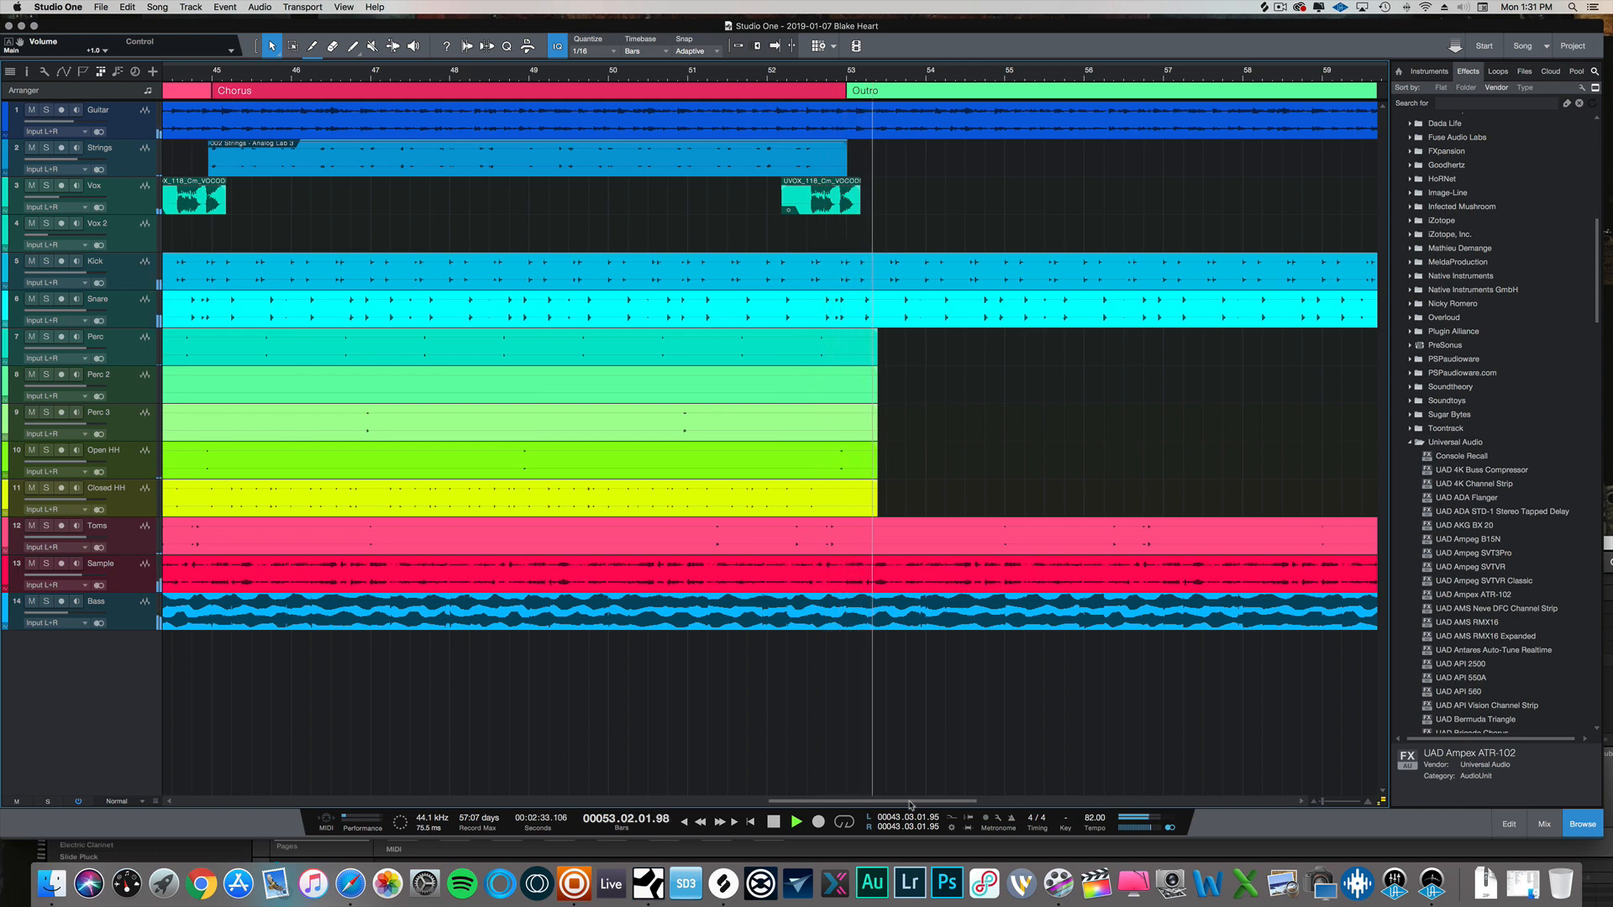
{"action": "left_click_drag", "start_coordinate": [910, 805], "coordinate": [1020, 794]}
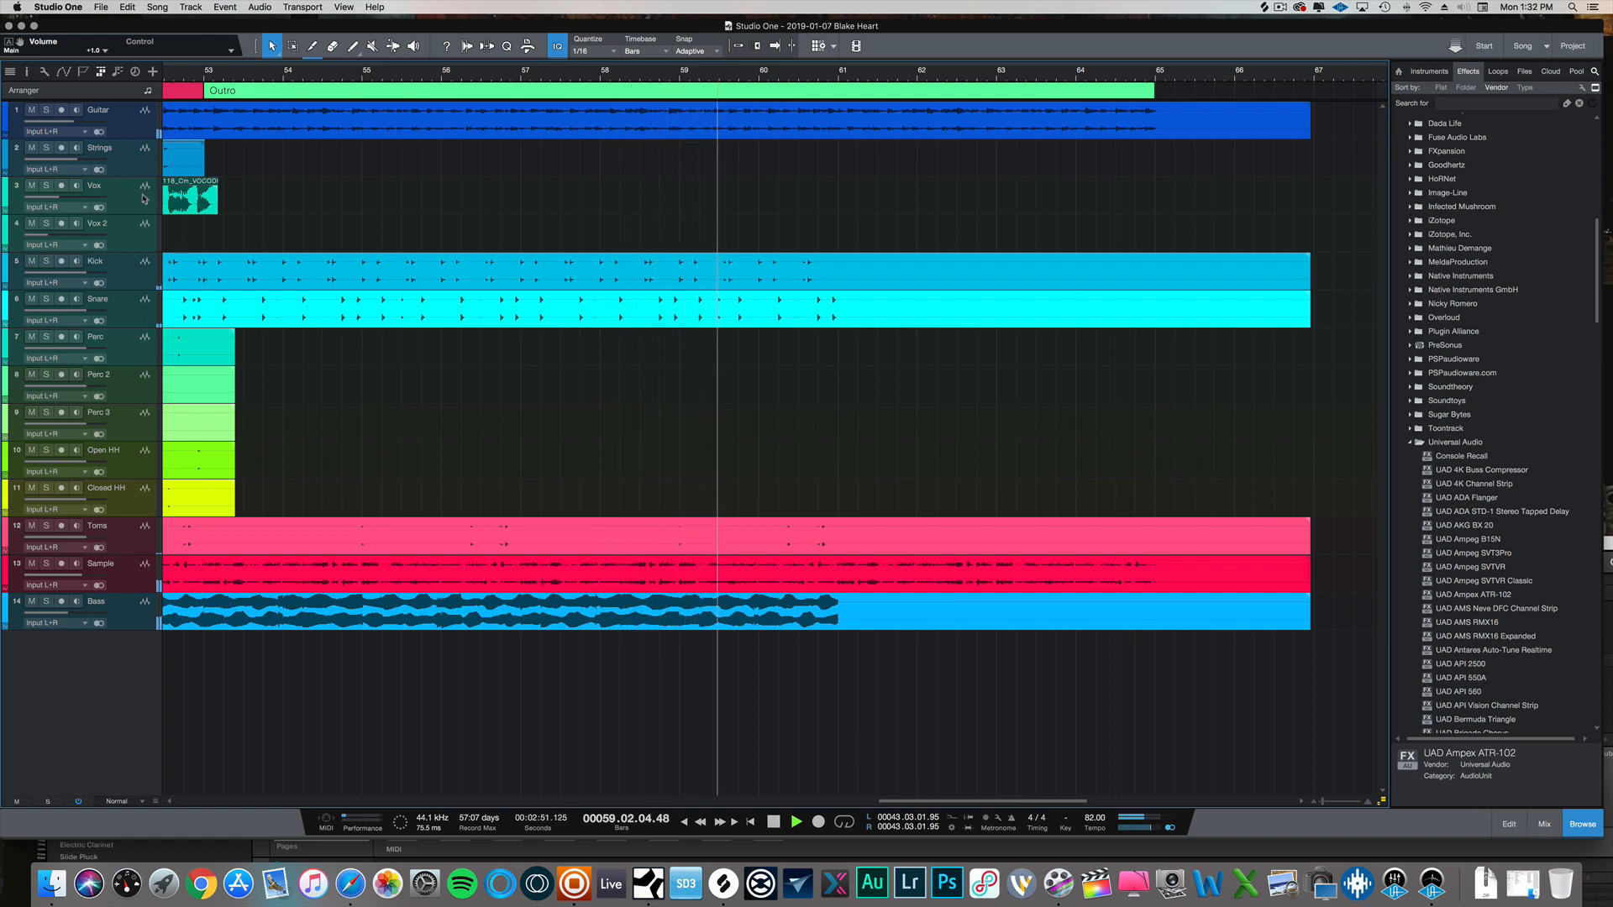
- Show the tracks' automation, including the Guitar's Bypass envelope in the Outro, and bring back the mixer
{"action": "left_click", "coordinate": [66, 73]}
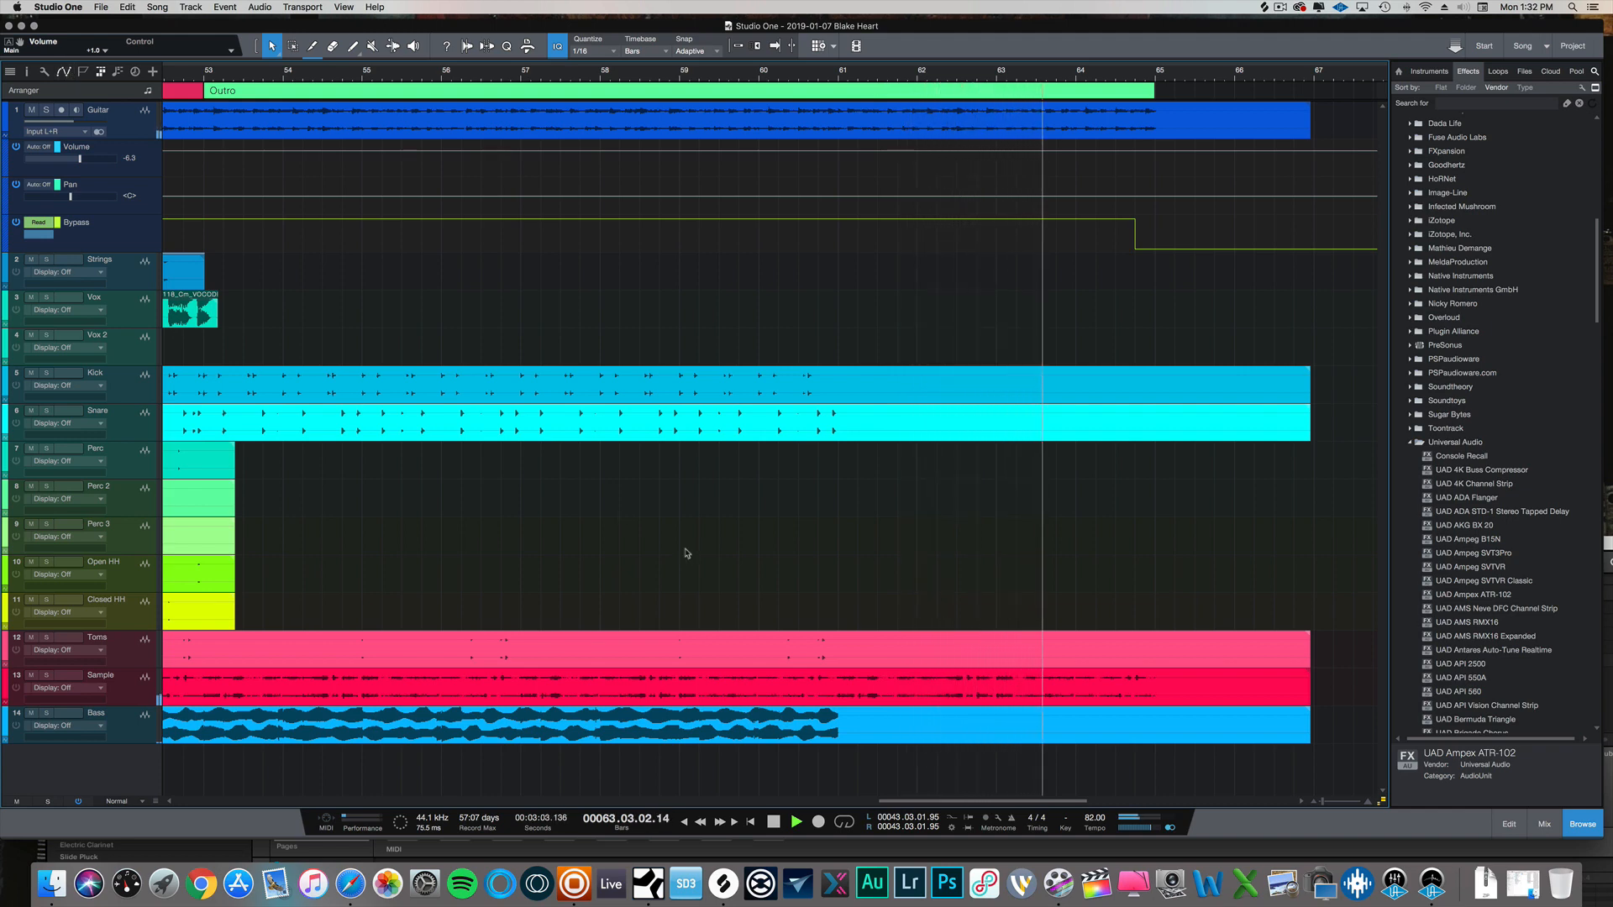
{"action": "left_click", "coordinate": [1545, 825]}
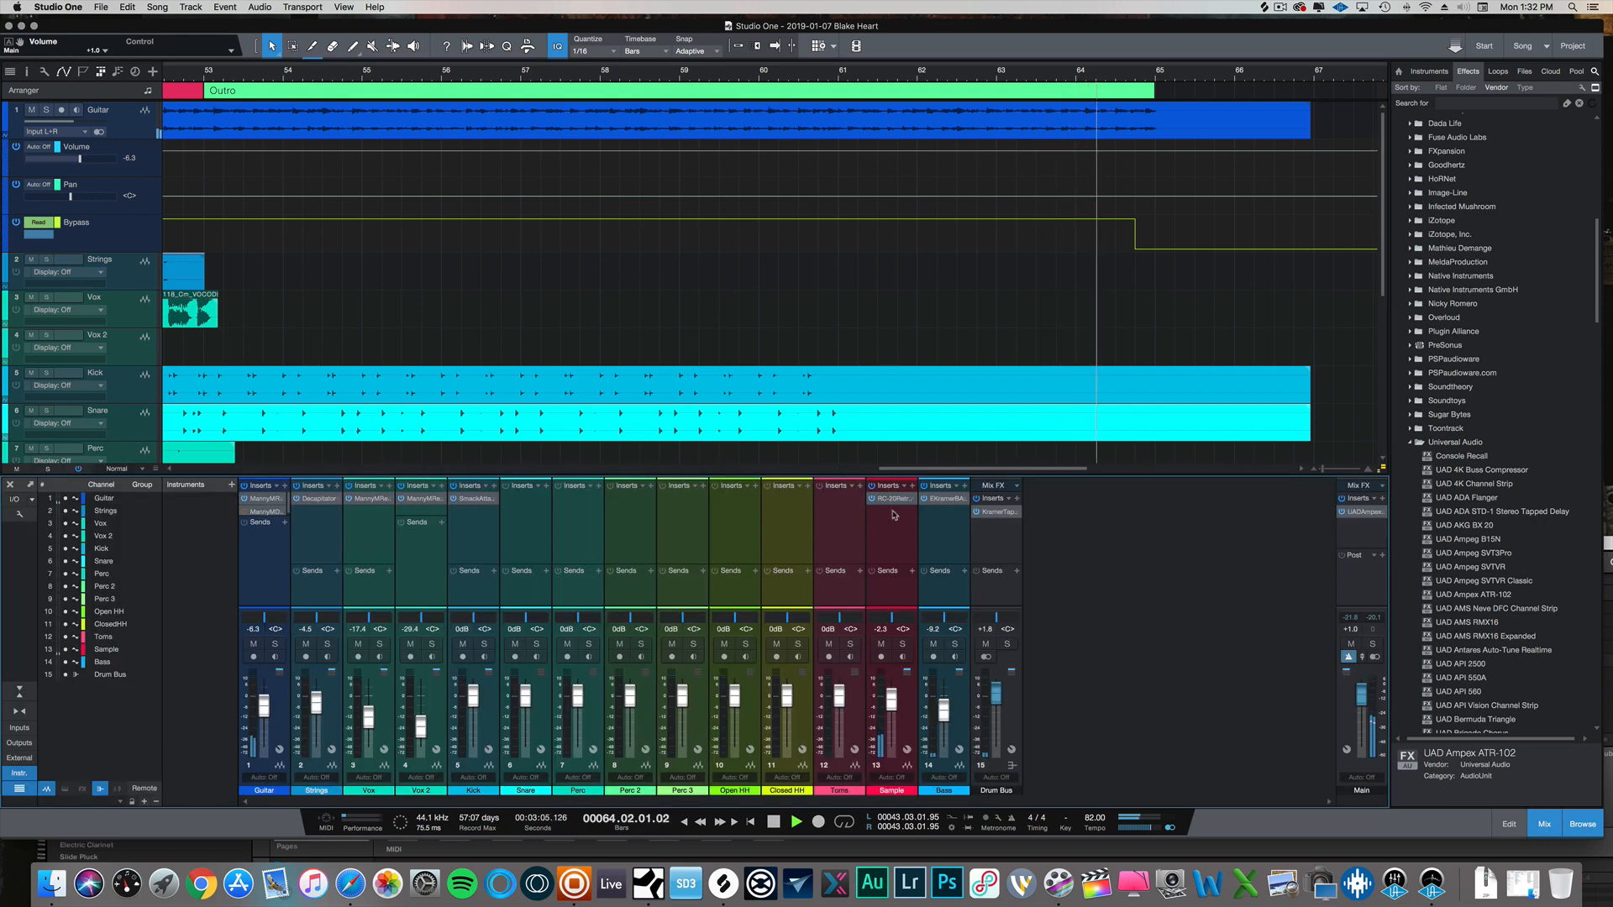